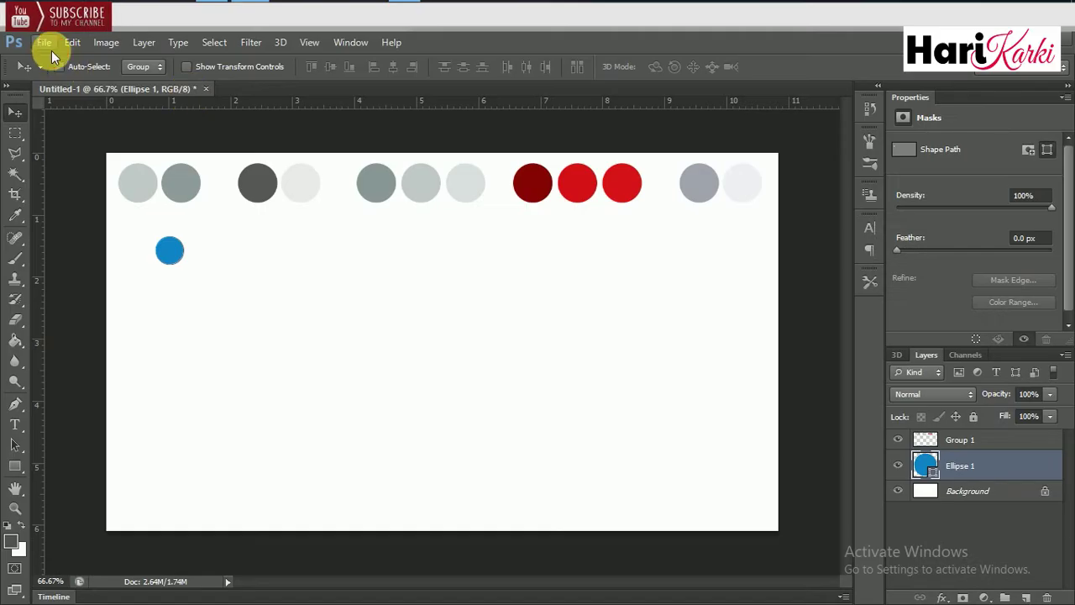
Choose File > New to start a new document.
click(43, 42)
click(55, 65)
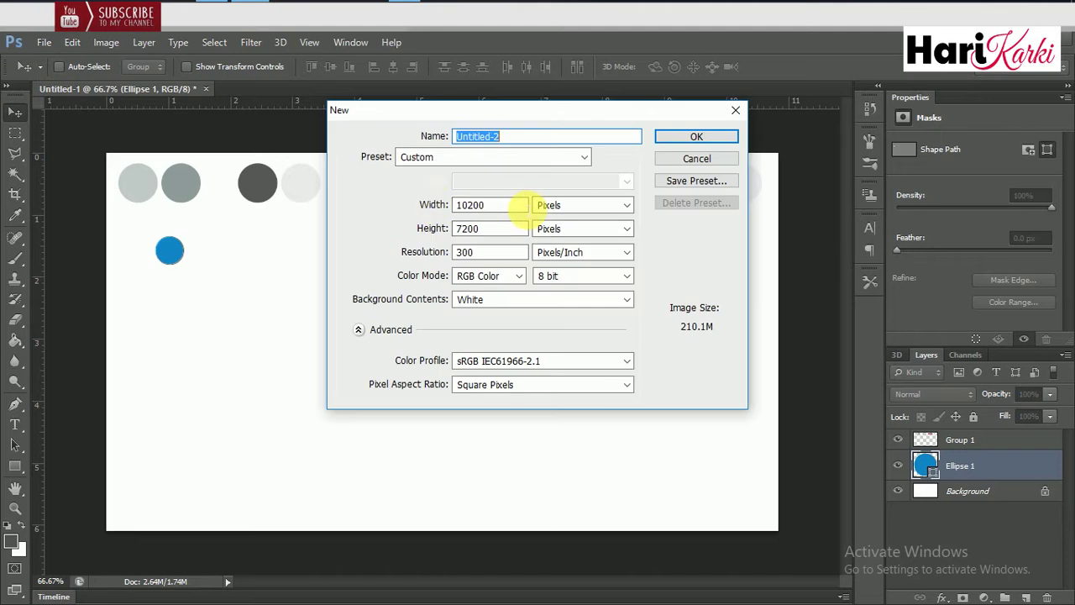
Create a new blank document 1280 pixels wide and 720 pixels high.
double_click(454, 207)
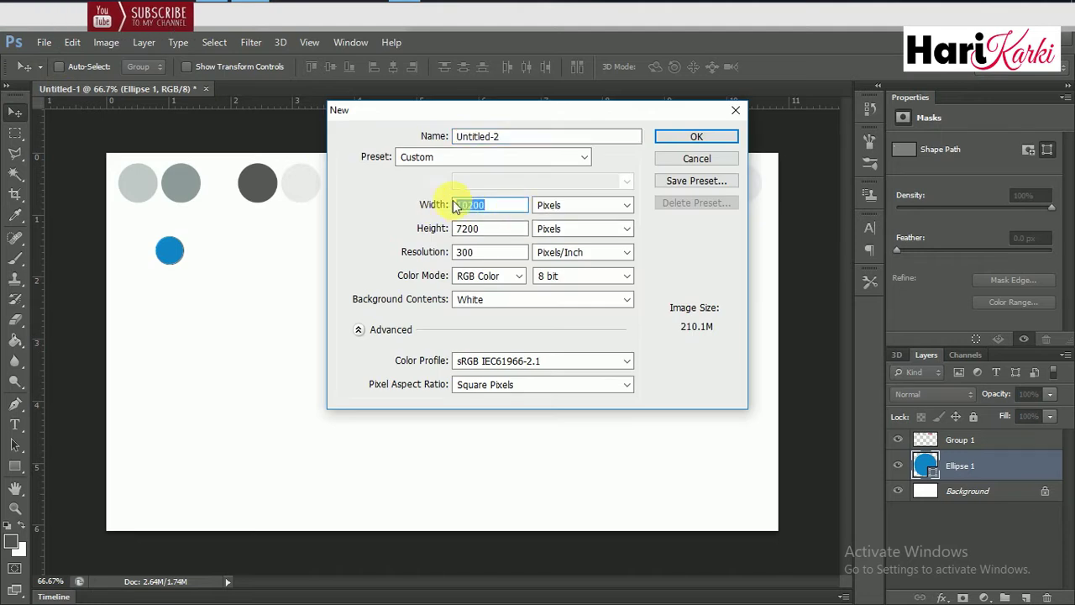
text(120)
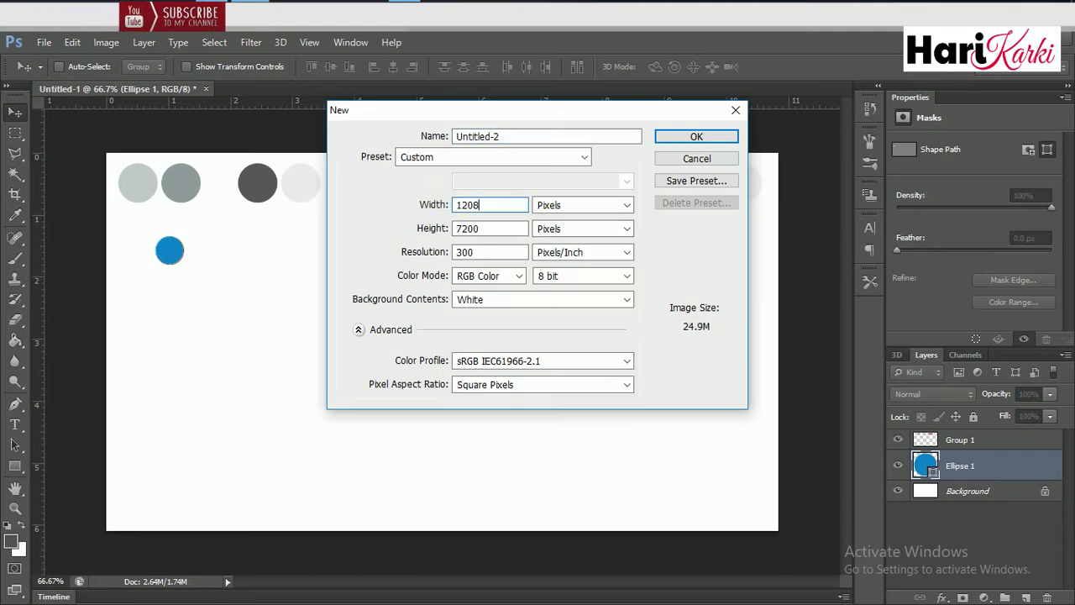
key(Tab)
key(Tab)
text(720)
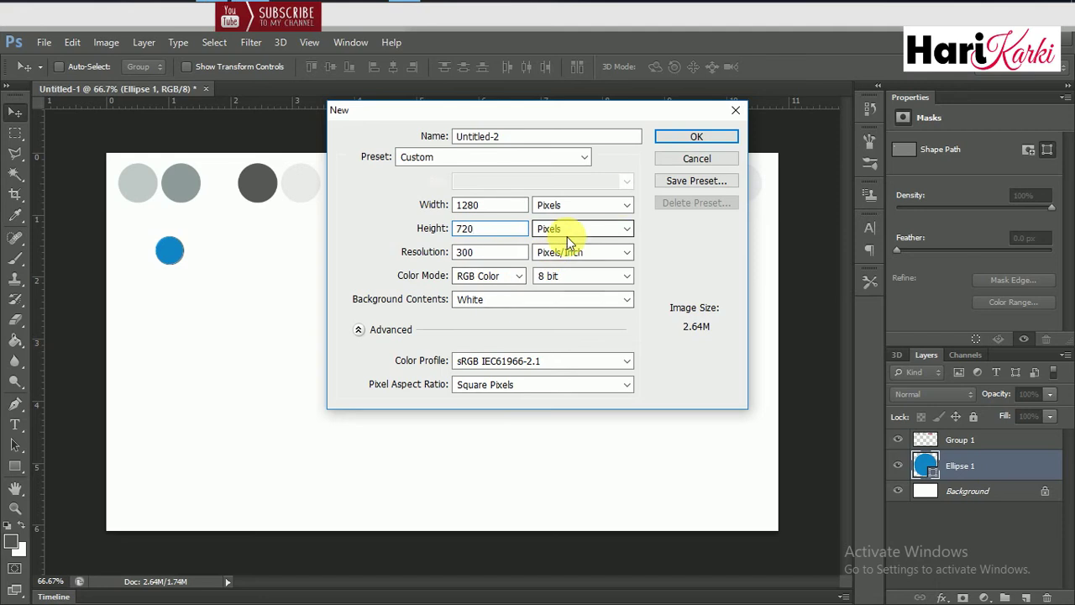
click(678, 138)
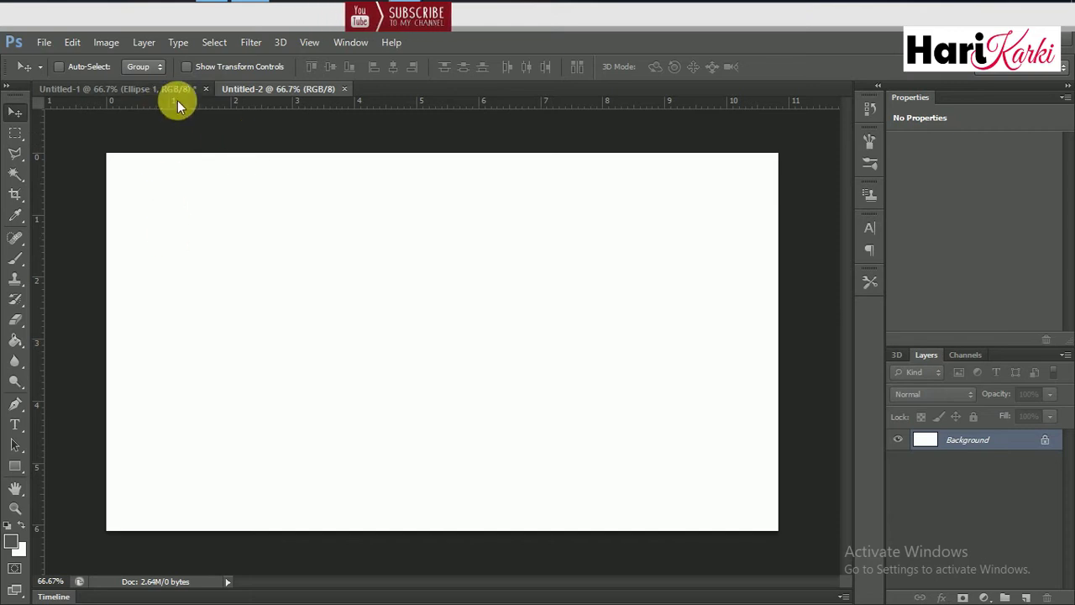
Unlock the Background into Layer 0 and add a Normal-mode Gradient Overlay.
double_click(952, 445)
key(Return)
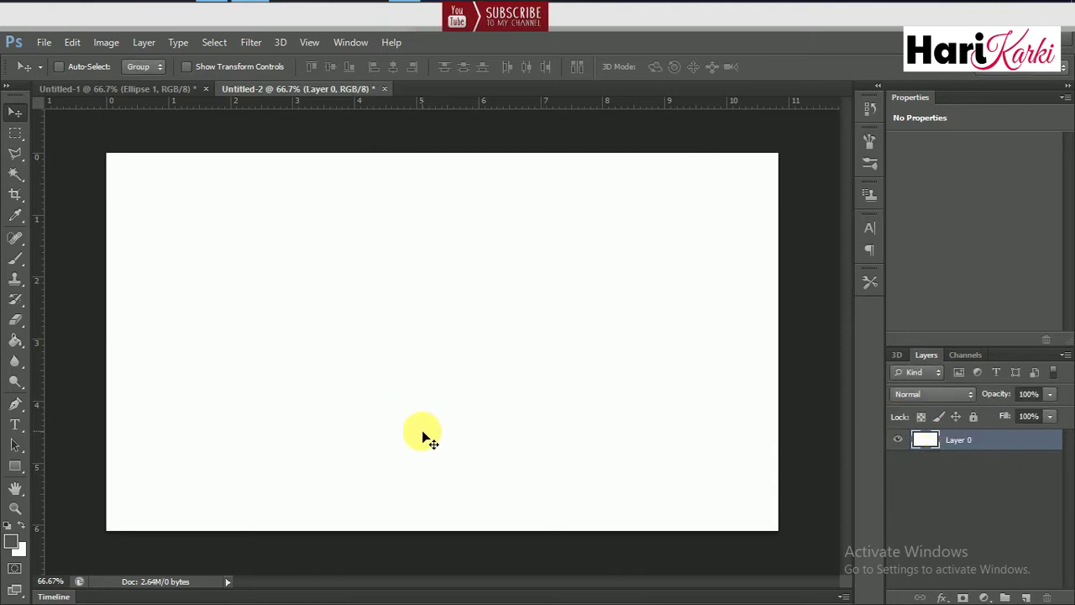
click(936, 589)
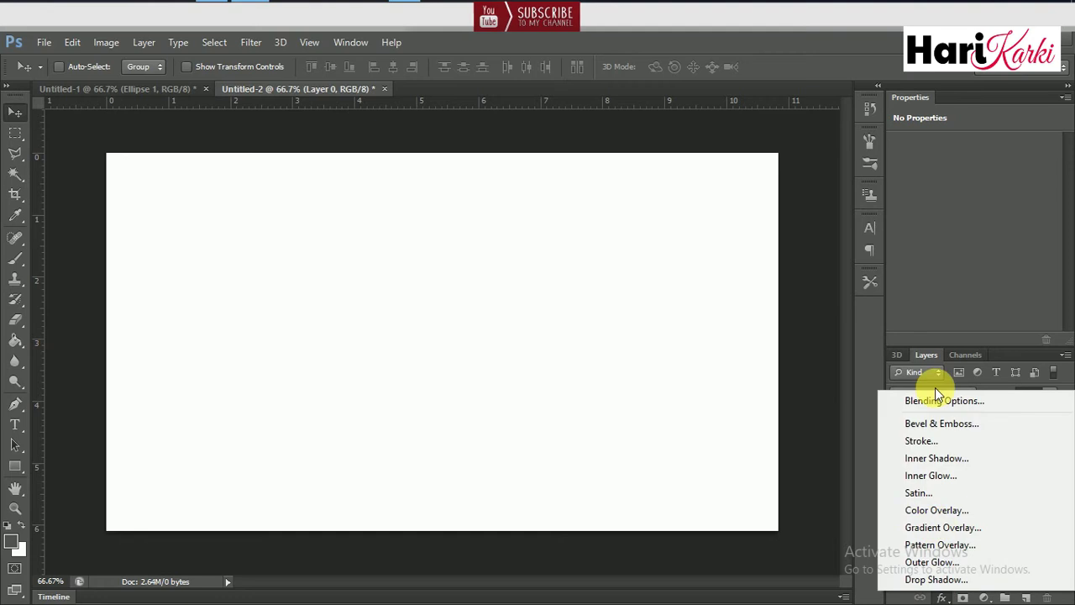
click(933, 400)
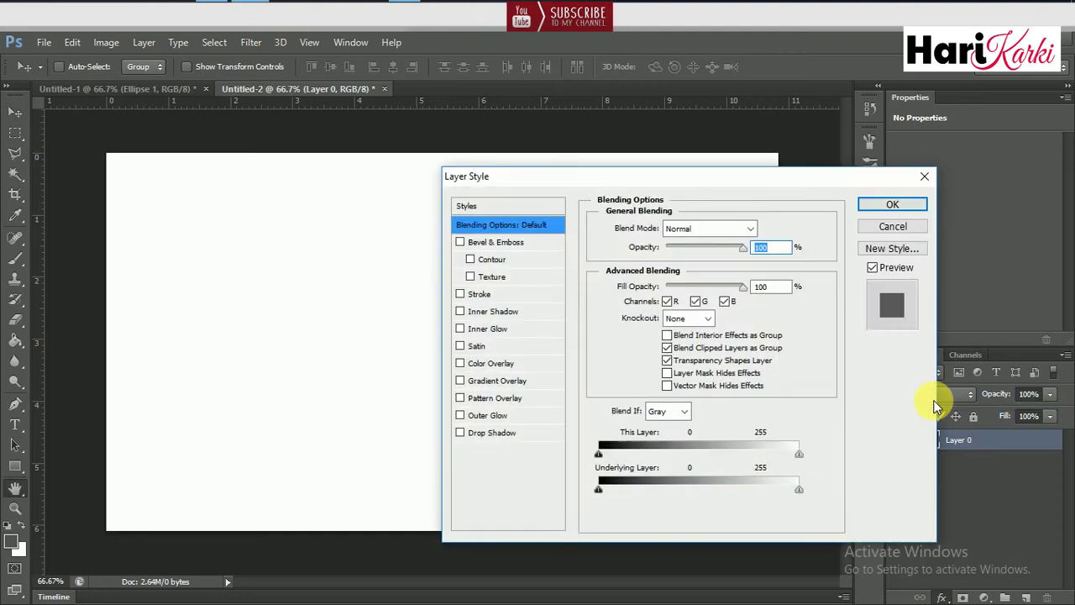
click(461, 381)
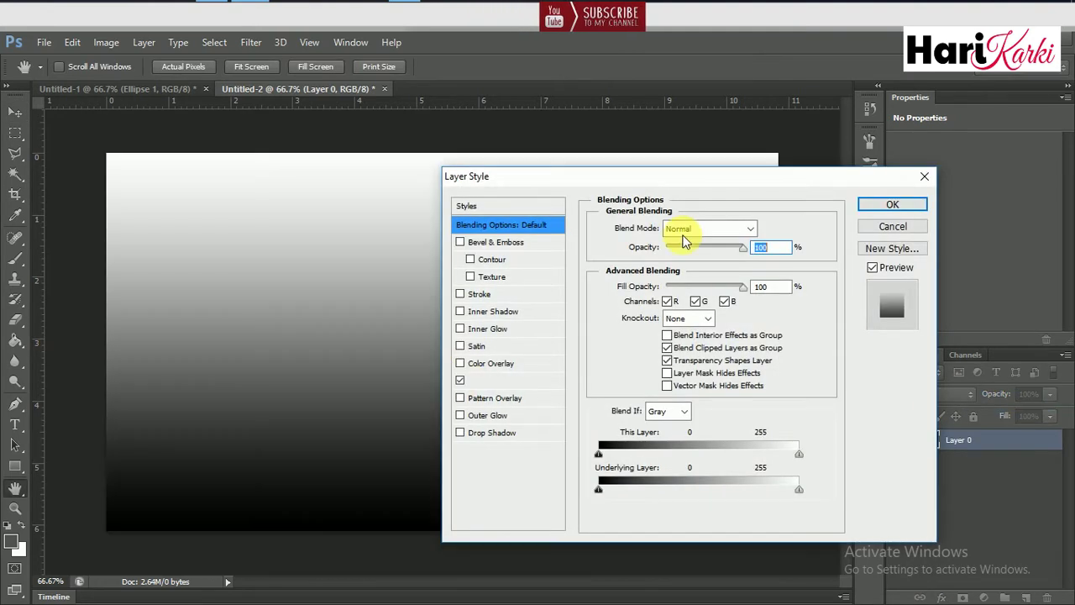
click(708, 239)
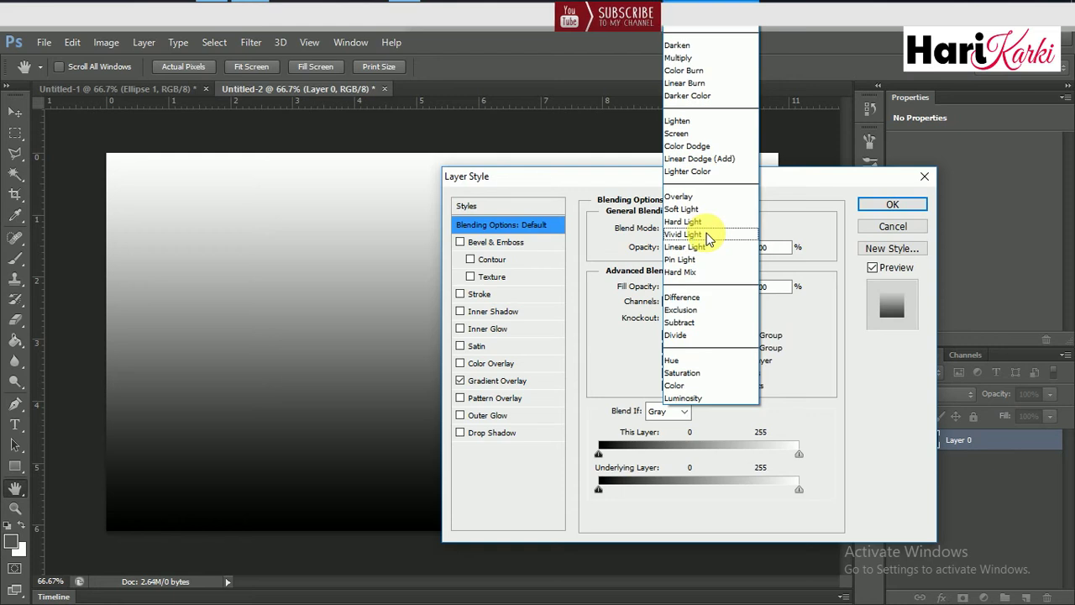
click(632, 280)
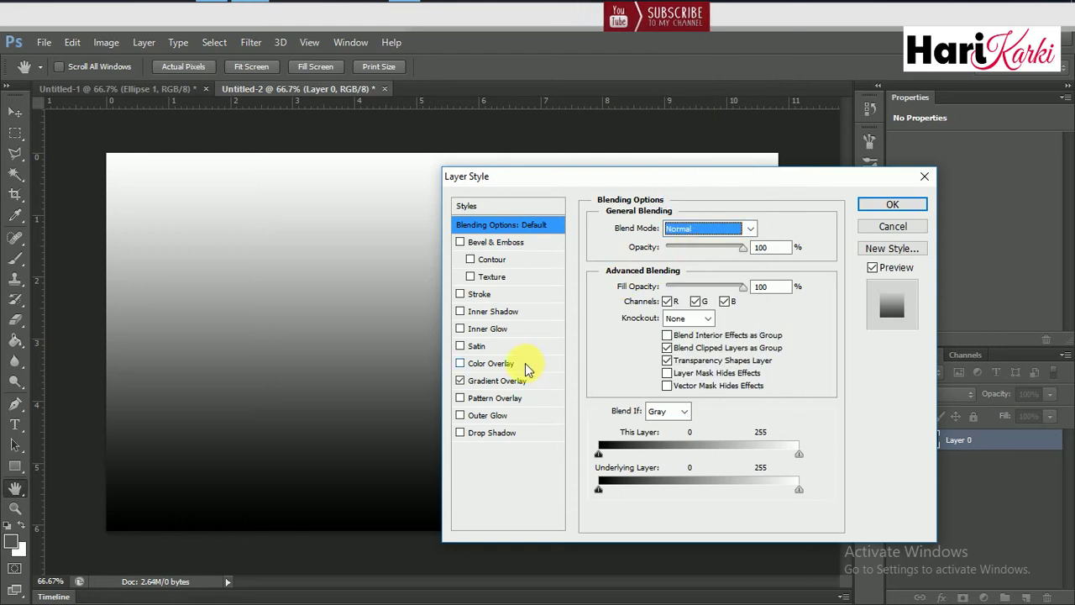
key(Tab)
Inspect the black-to-white gradient, discard the style, and return to Untitled-1.
click(512, 385)
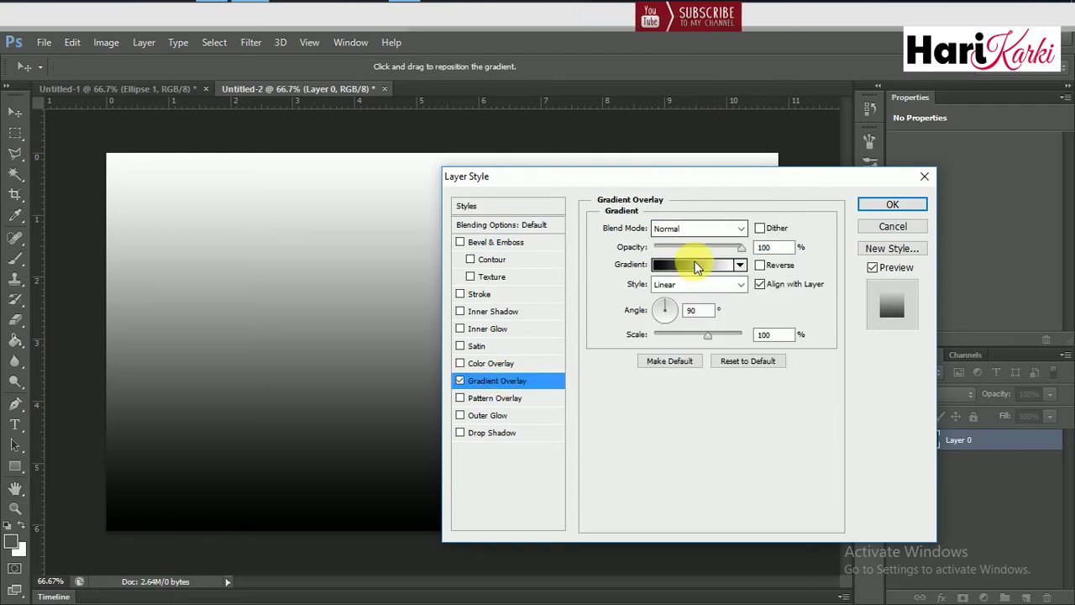
click(692, 265)
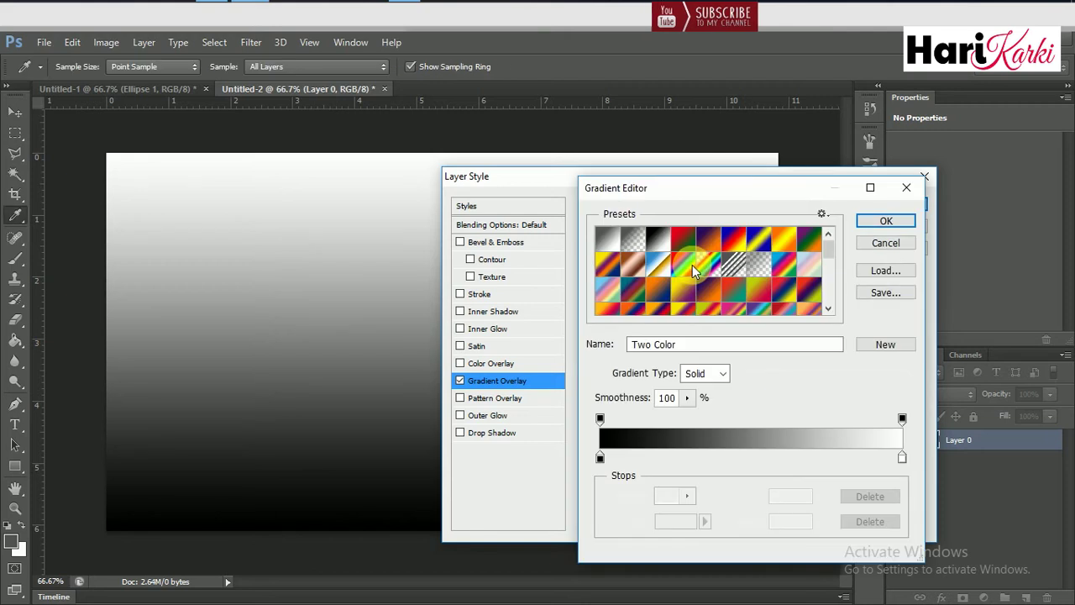
click(601, 458)
double_click(600, 457)
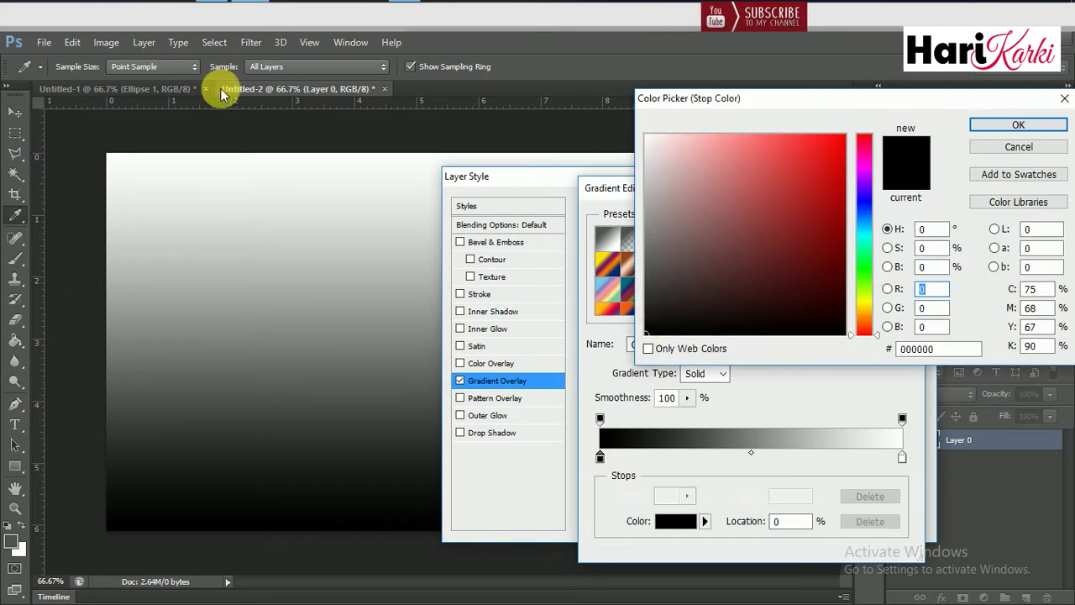
click(1006, 147)
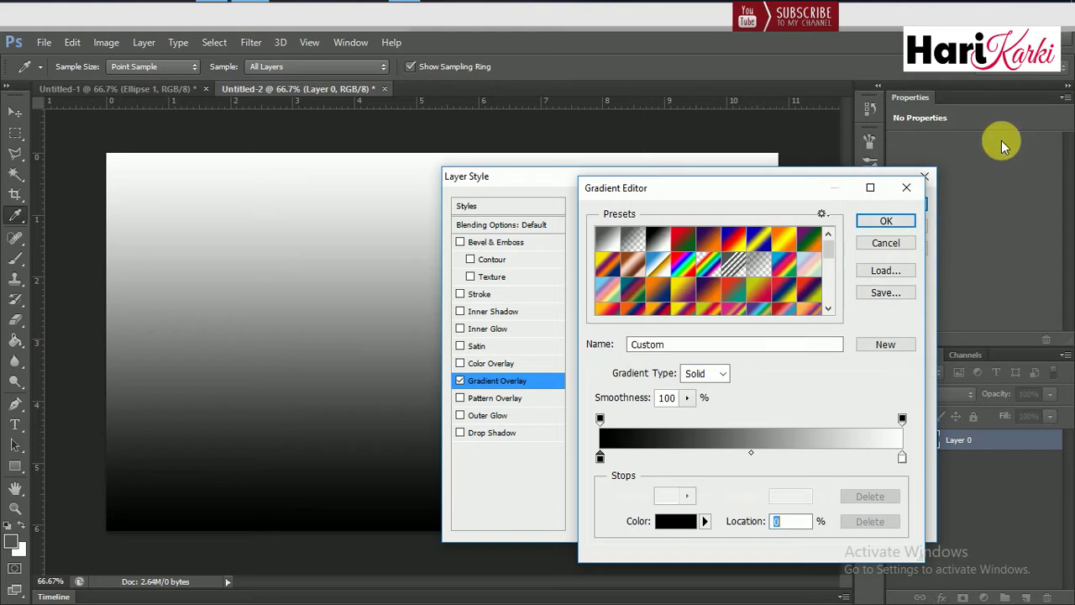
click(885, 243)
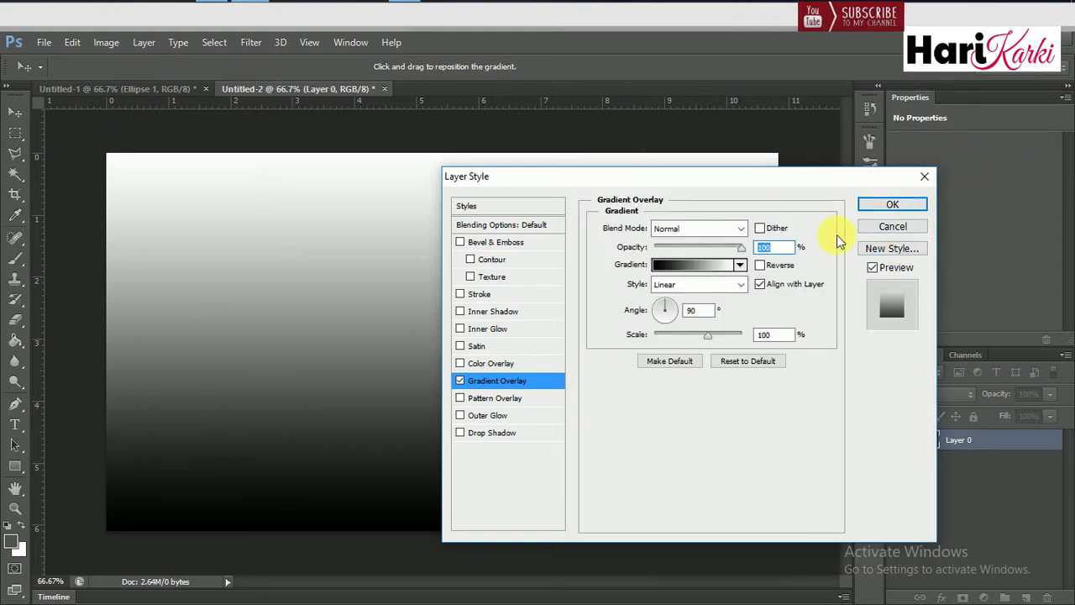
click(882, 225)
click(175, 87)
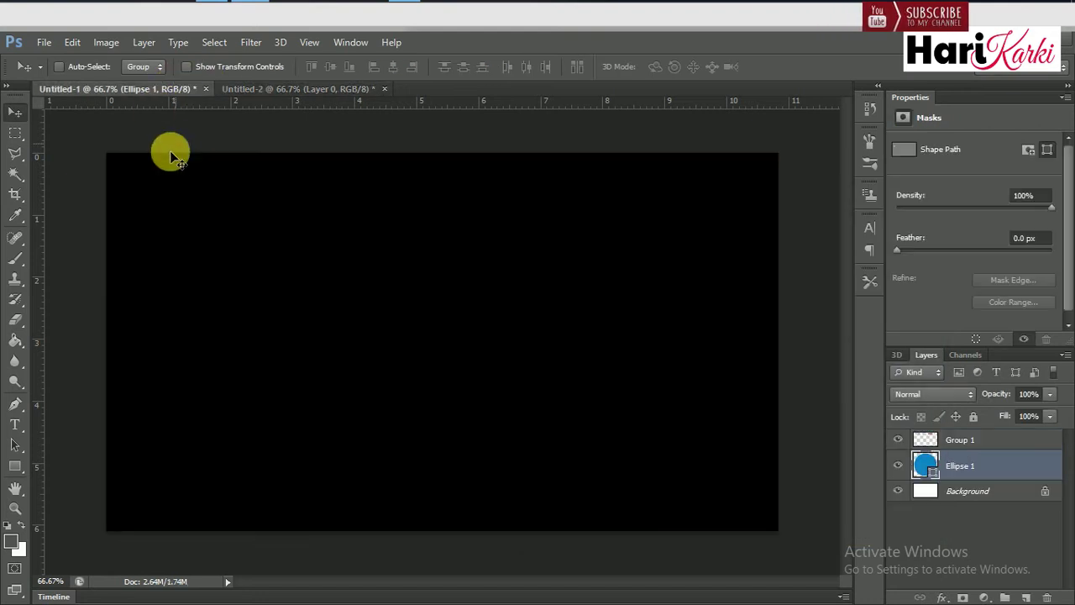
Sample the first circle's light grey c0c9c8 as the foreground colour.
click(15, 217)
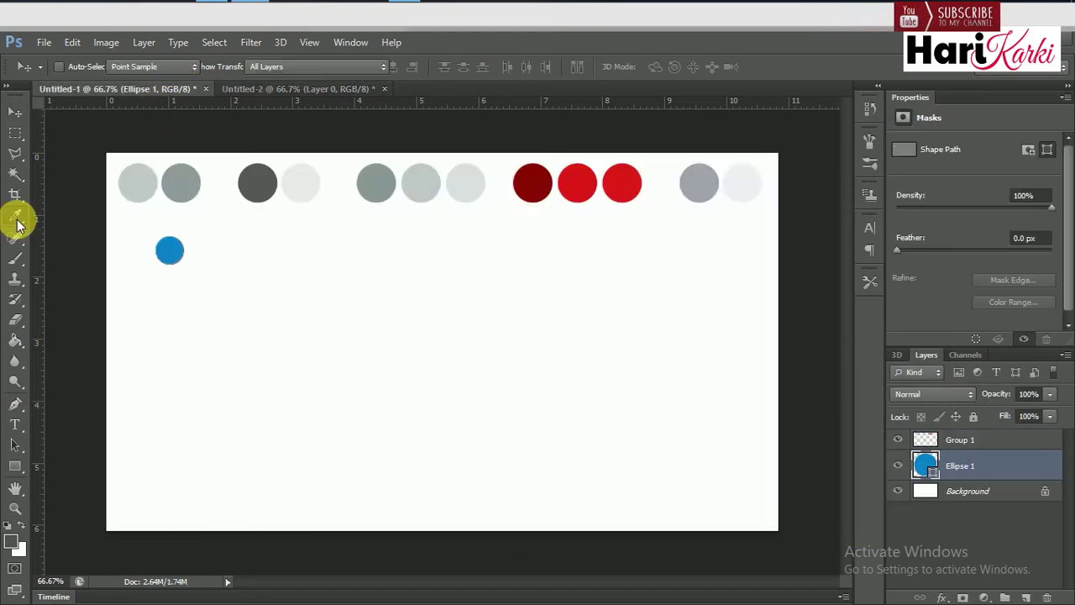
click(143, 181)
click(3, 550)
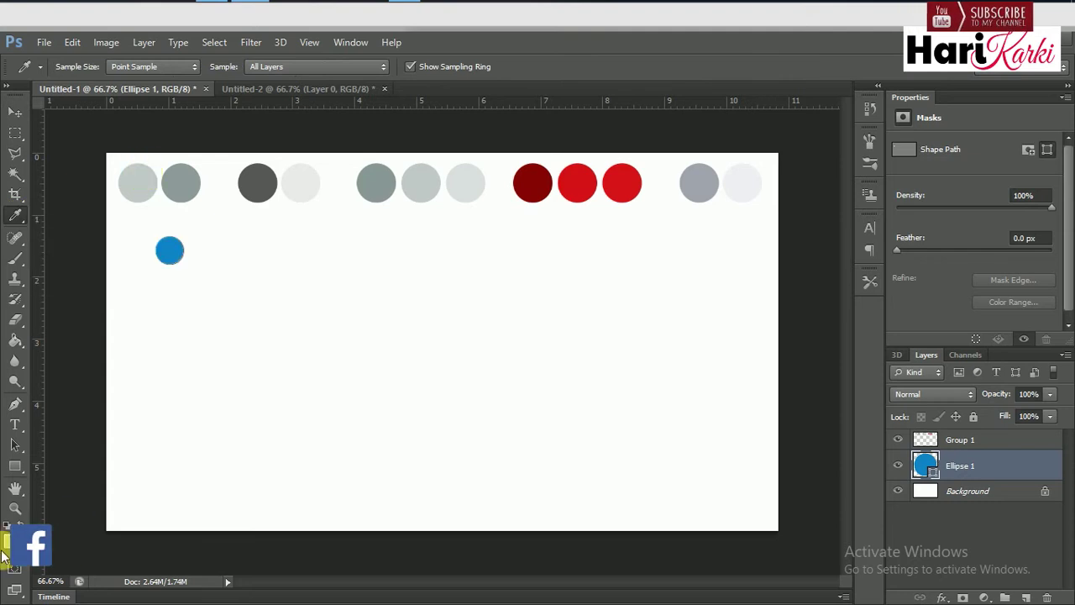
drag(940, 353, 821, 353)
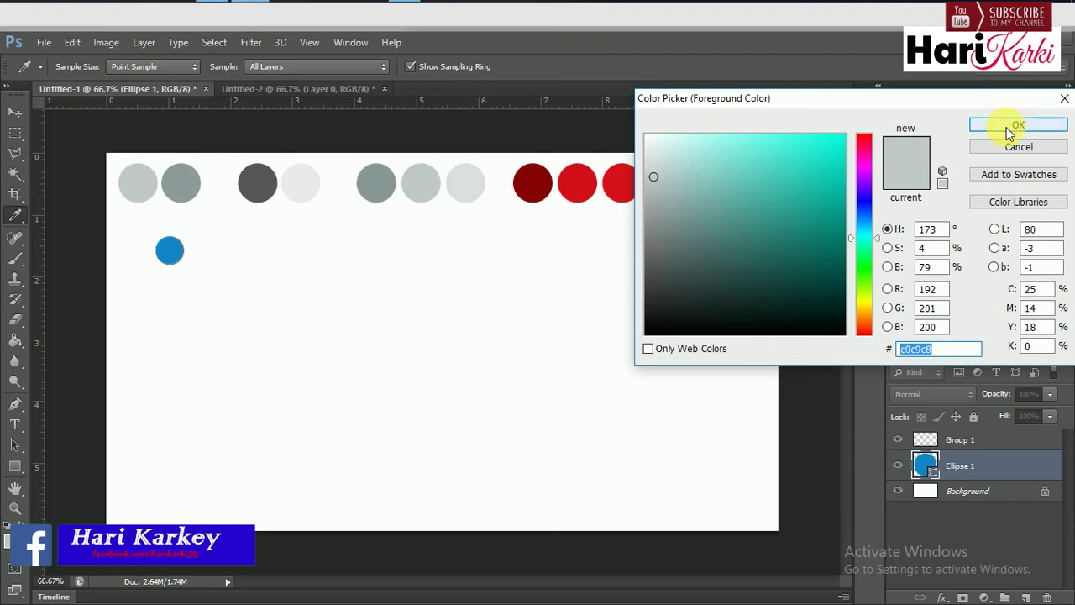
click(1014, 122)
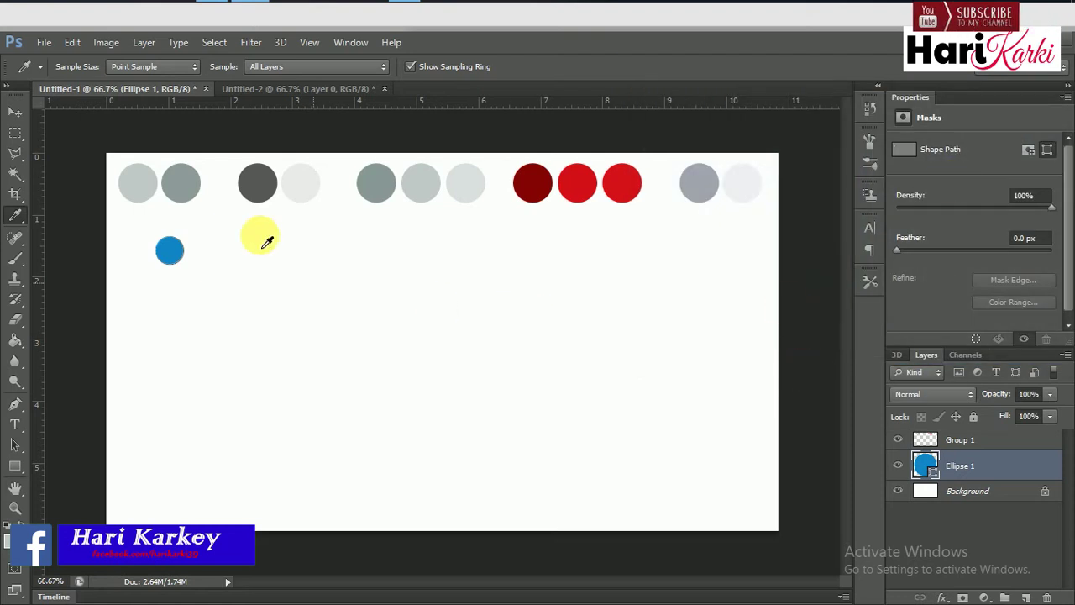
Copy Group 1 and Ellipse 1 into Untitled-2 and scale them to about 52%.
shift+click(969, 441)
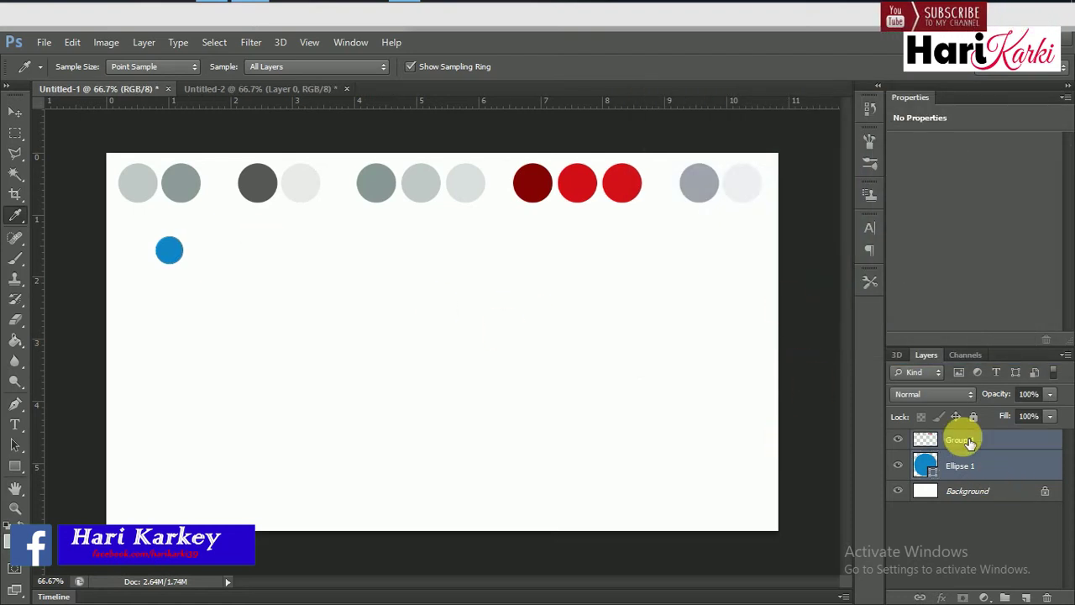
key(v)
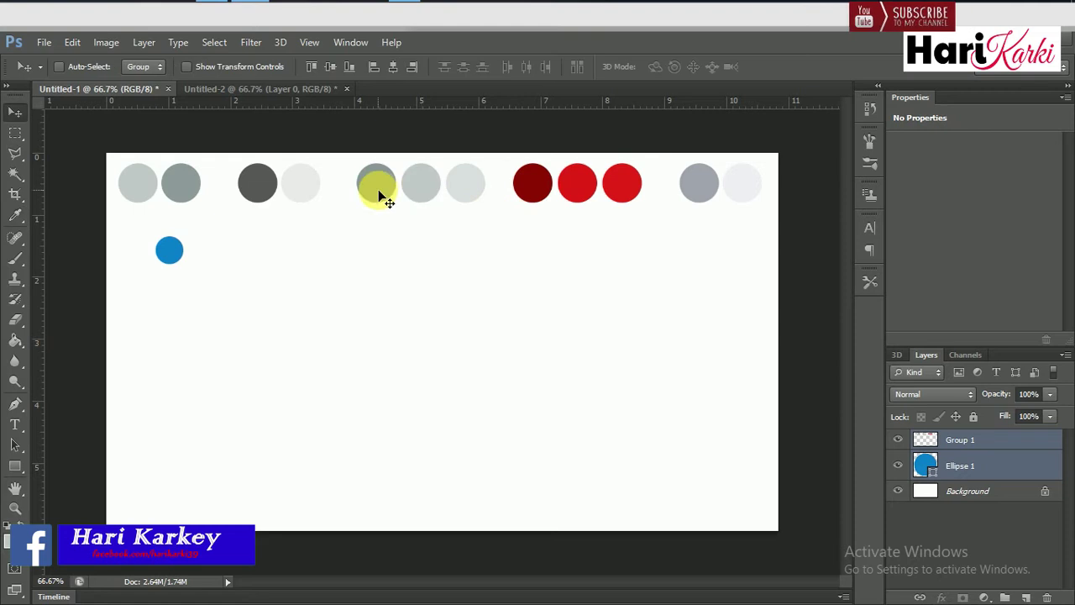
click(382, 189)
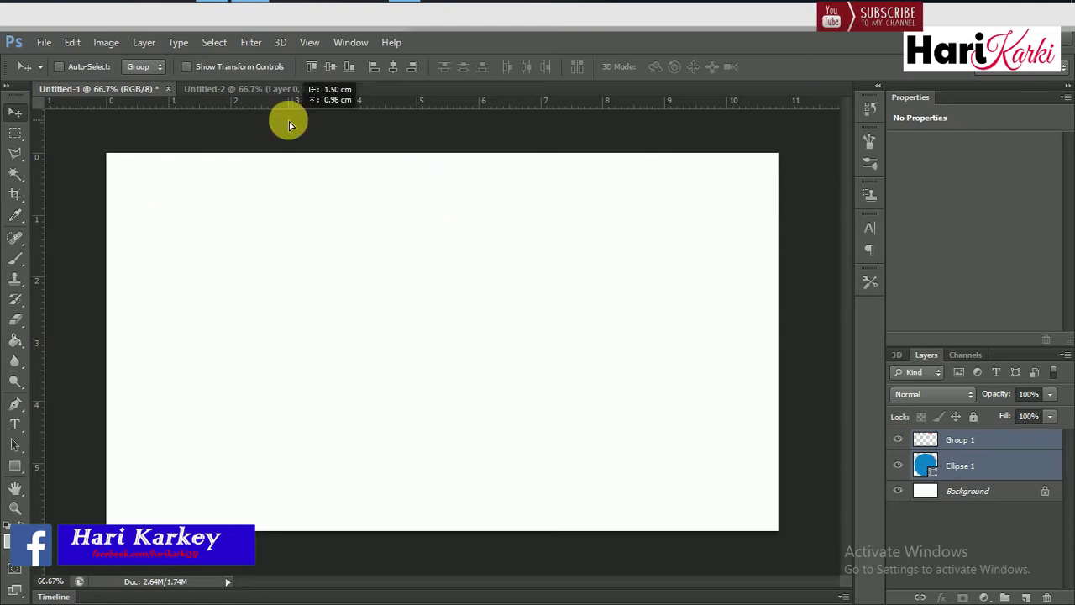
mouse_move(382, 189)
mouse_down()
mouse_move(312, 187)
mouse_move(395, 203)
mouse_up()
key(ctrl+t)
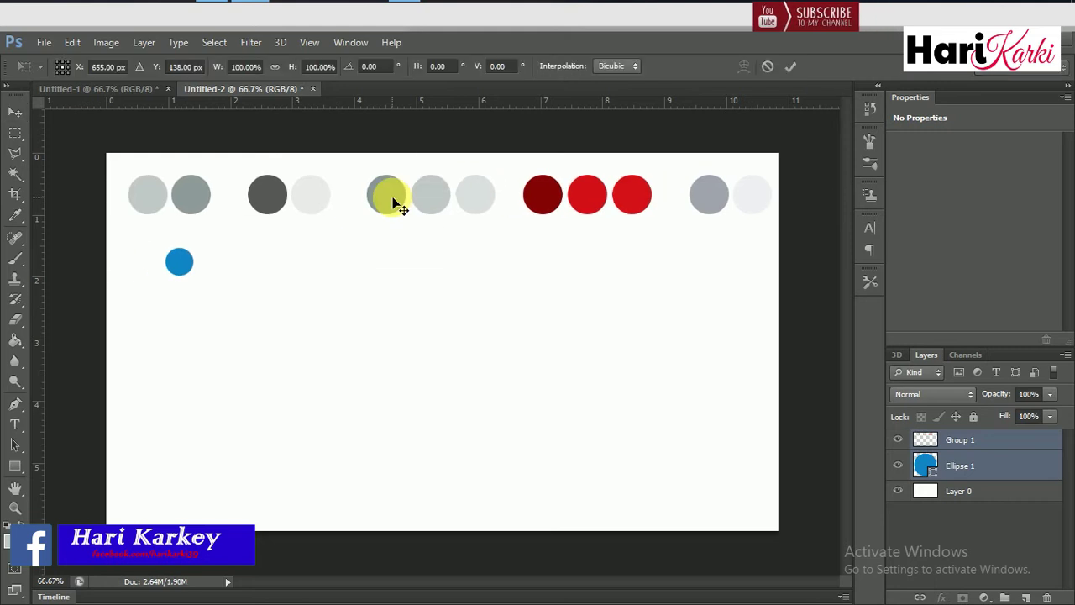
drag(771, 283, 444, 221)
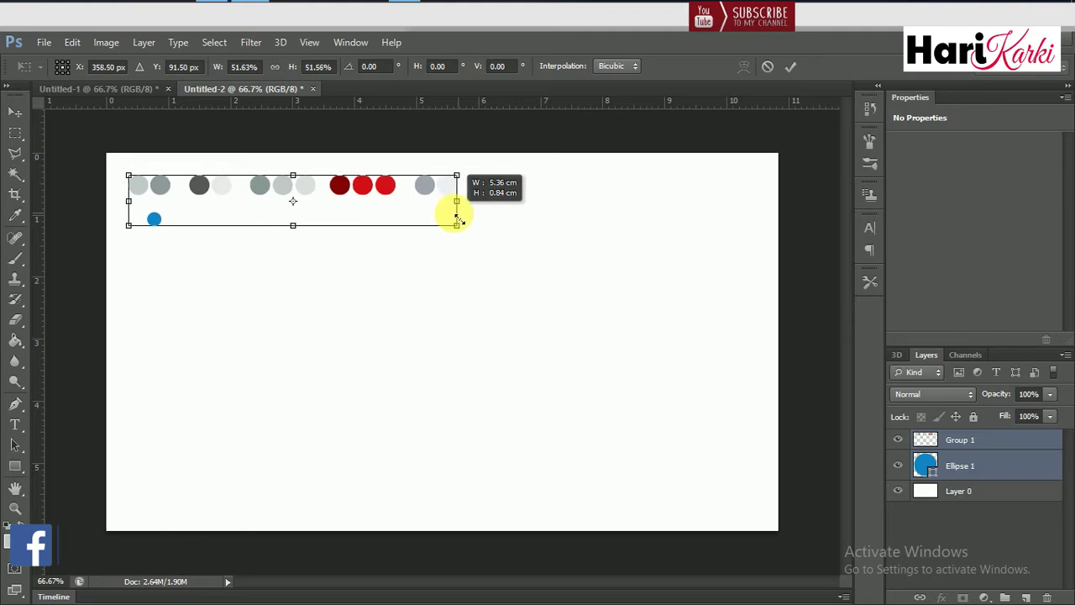
key(Return)
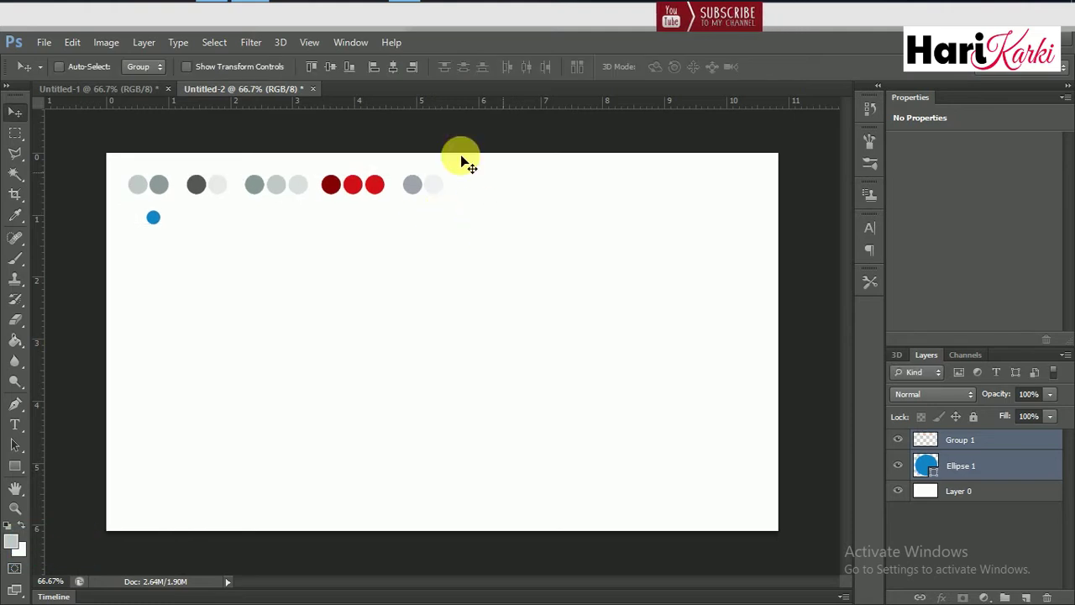
Select Layer 0 and add a Gradient Overlay layer style.
click(956, 538)
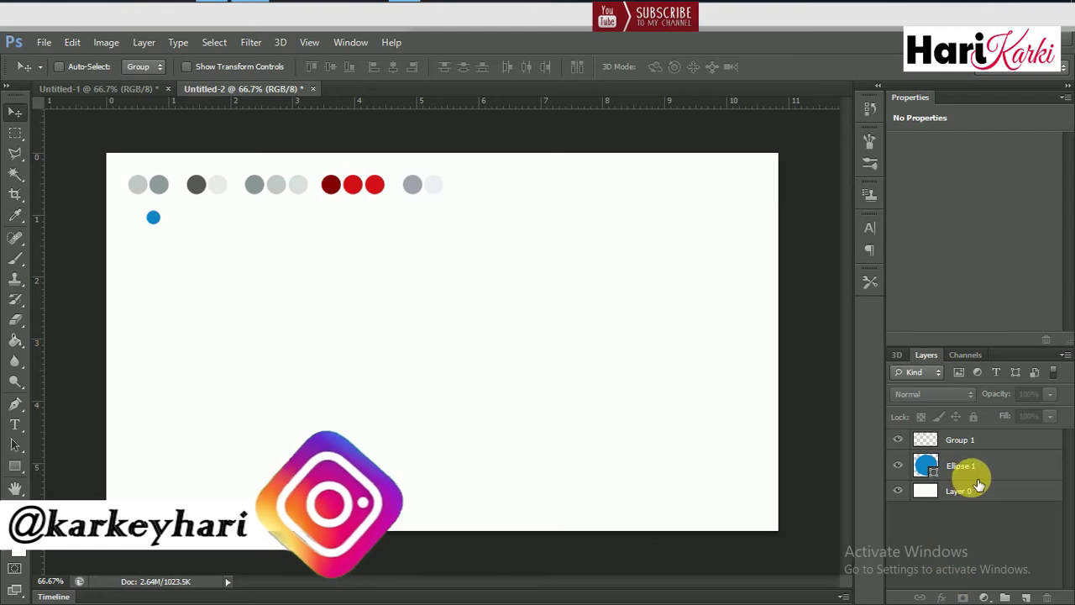
click(966, 491)
click(942, 597)
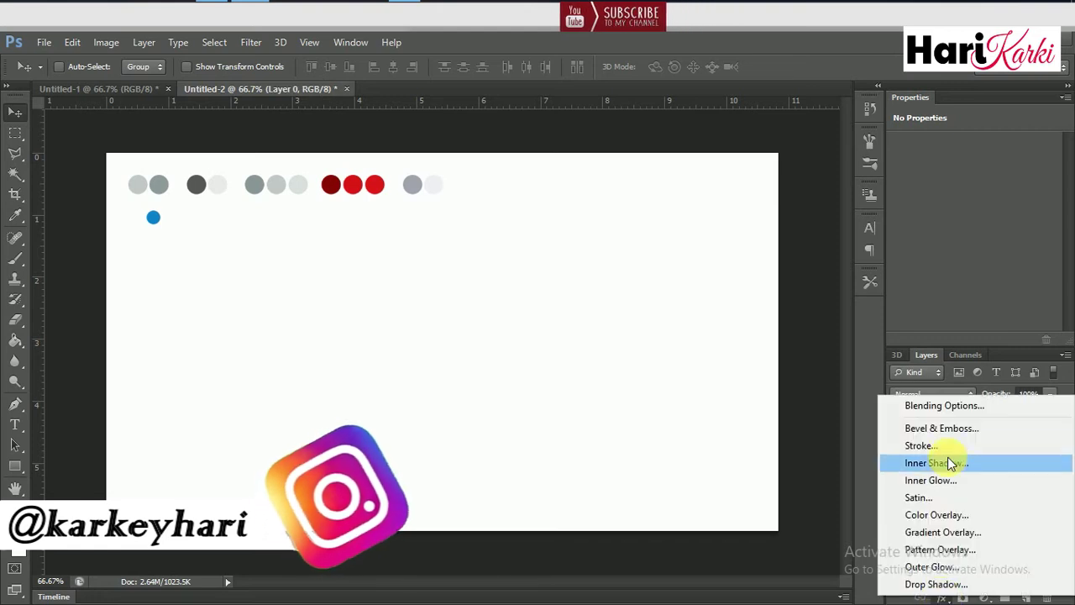
click(949, 406)
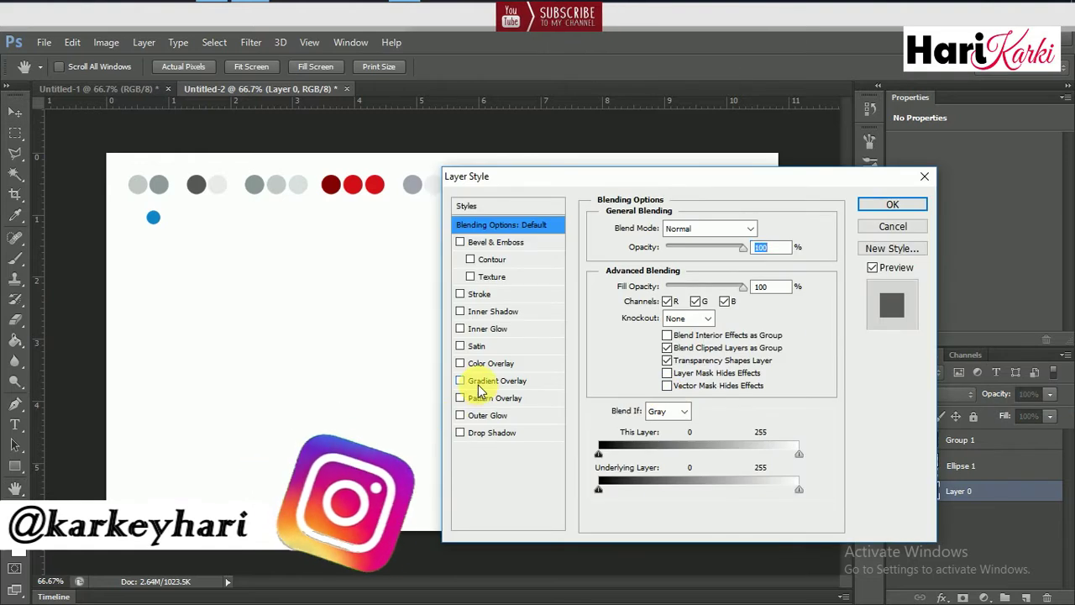
click(483, 382)
click(661, 265)
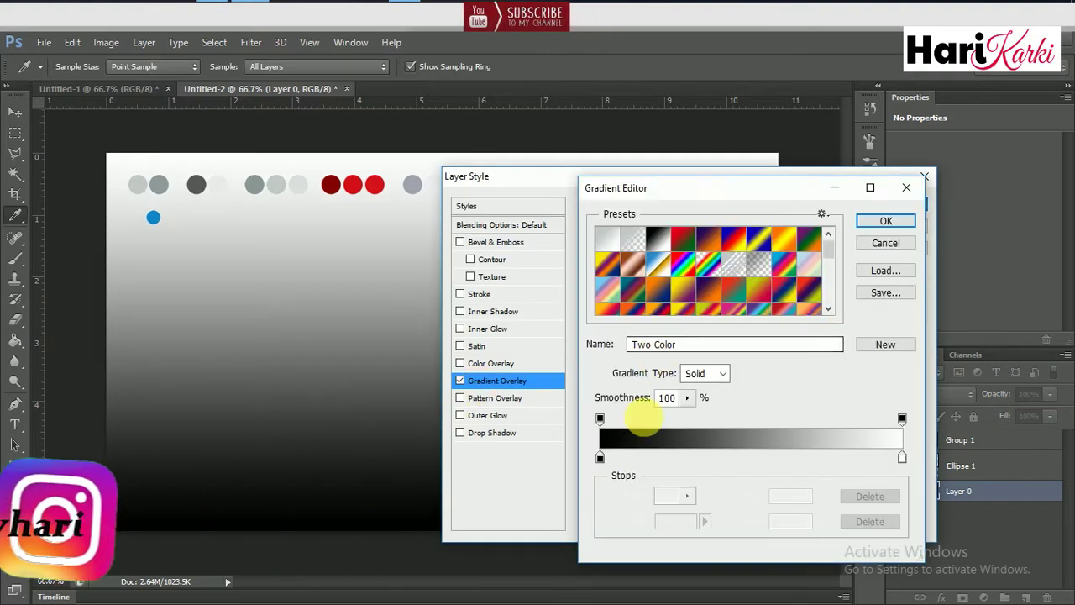
Set both gradient stops to greys sampled from the swatch circles.
click(600, 457)
double_click(600, 457)
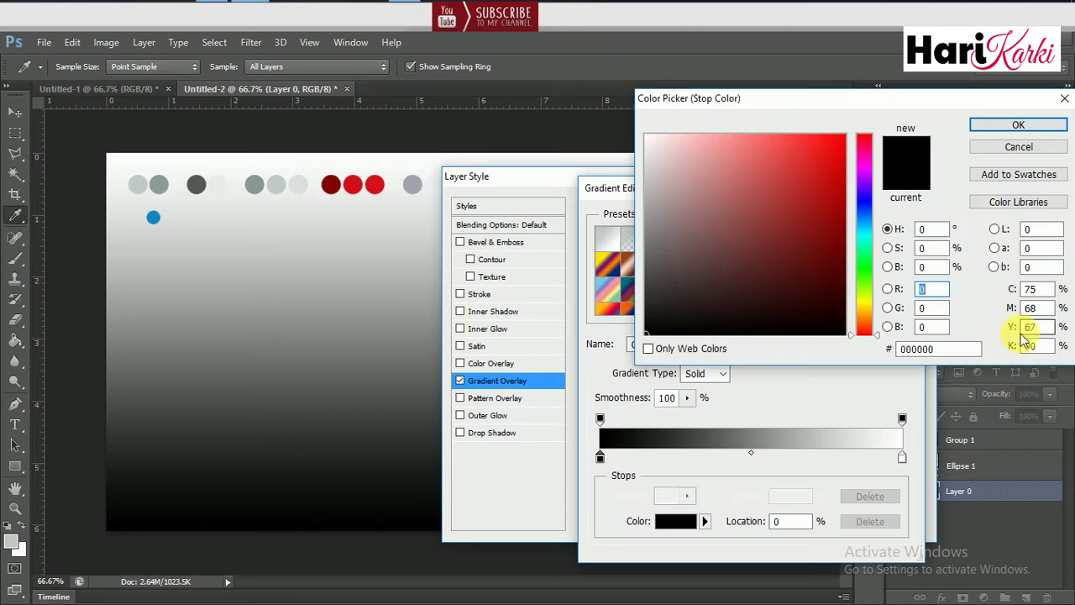
click(141, 186)
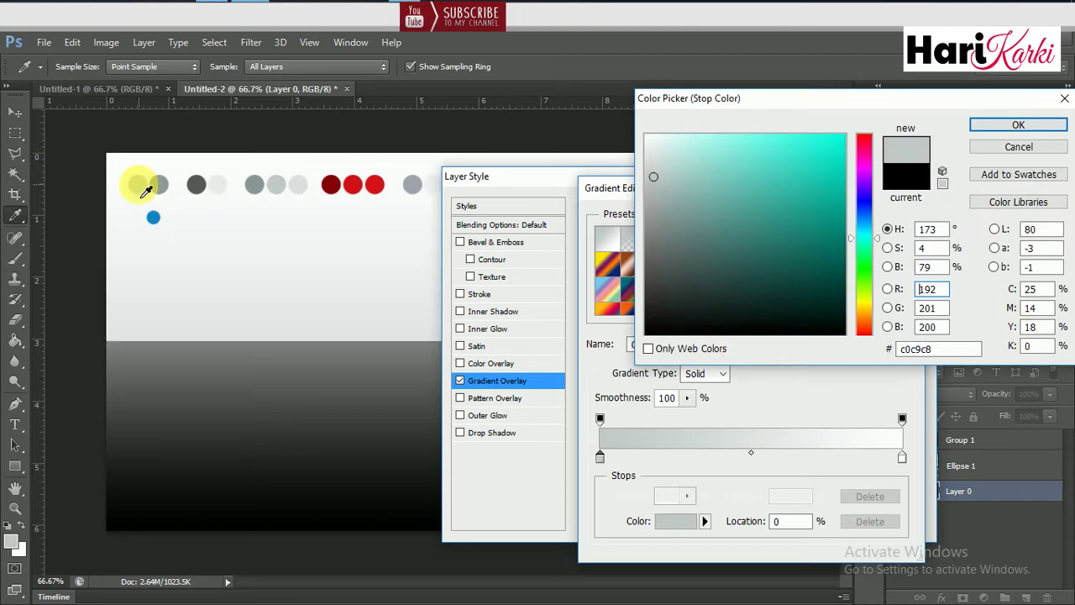
click(987, 126)
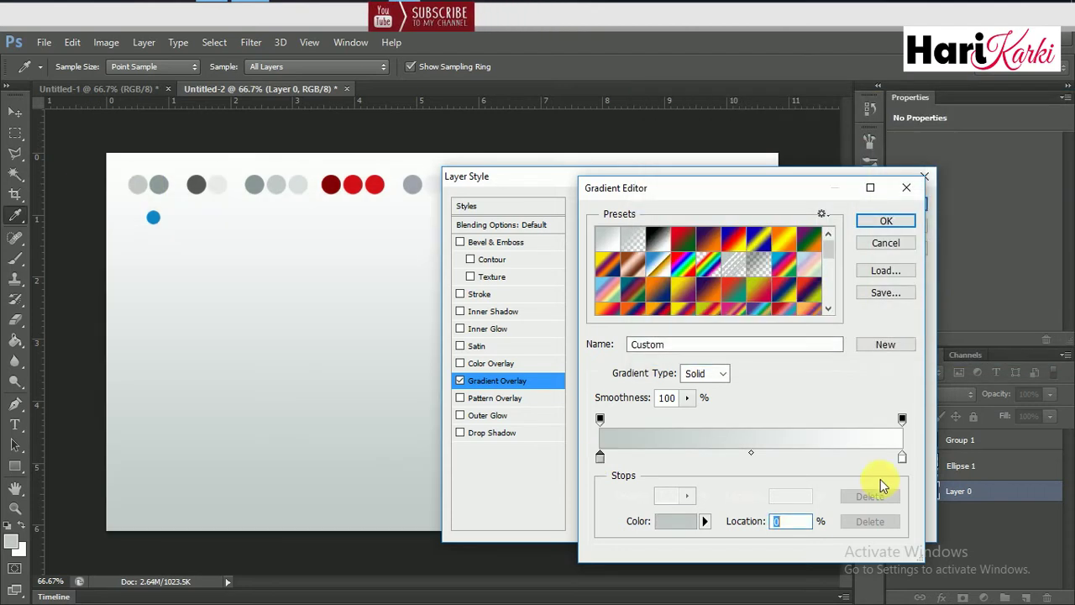
double_click(903, 458)
drag(184, 188, 162, 186)
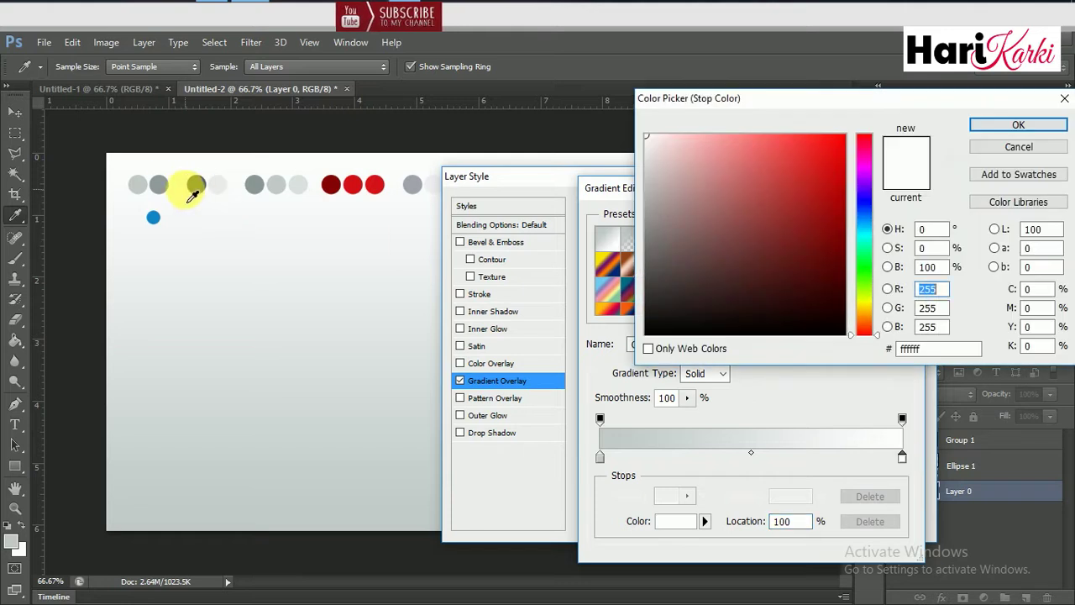
click(989, 126)
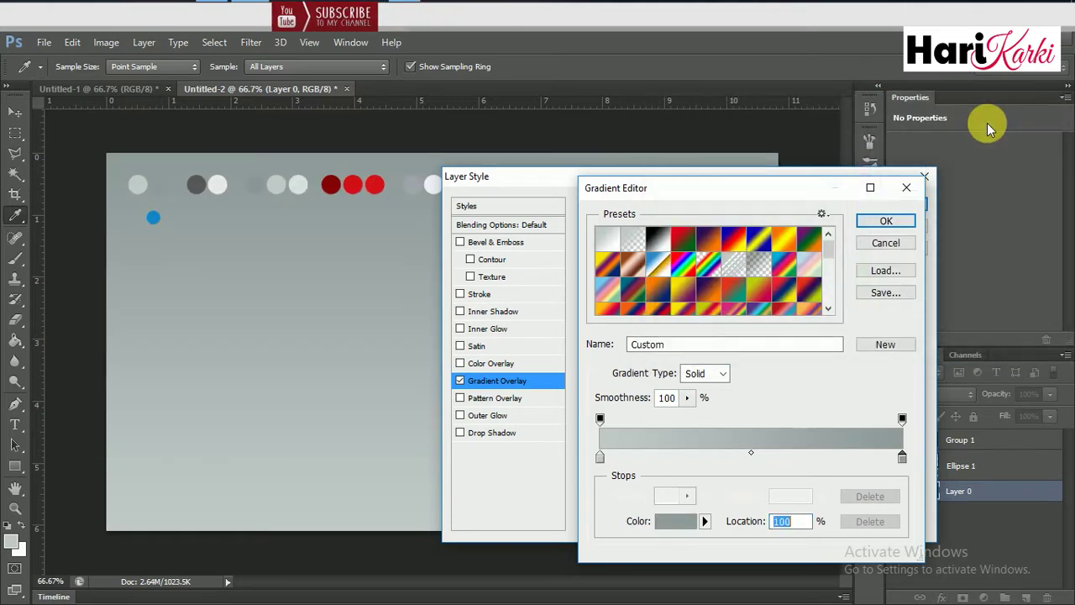
click(899, 220)
Make the gradient Radial with about 126% scale and apply the overlay.
click(700, 310)
click(697, 284)
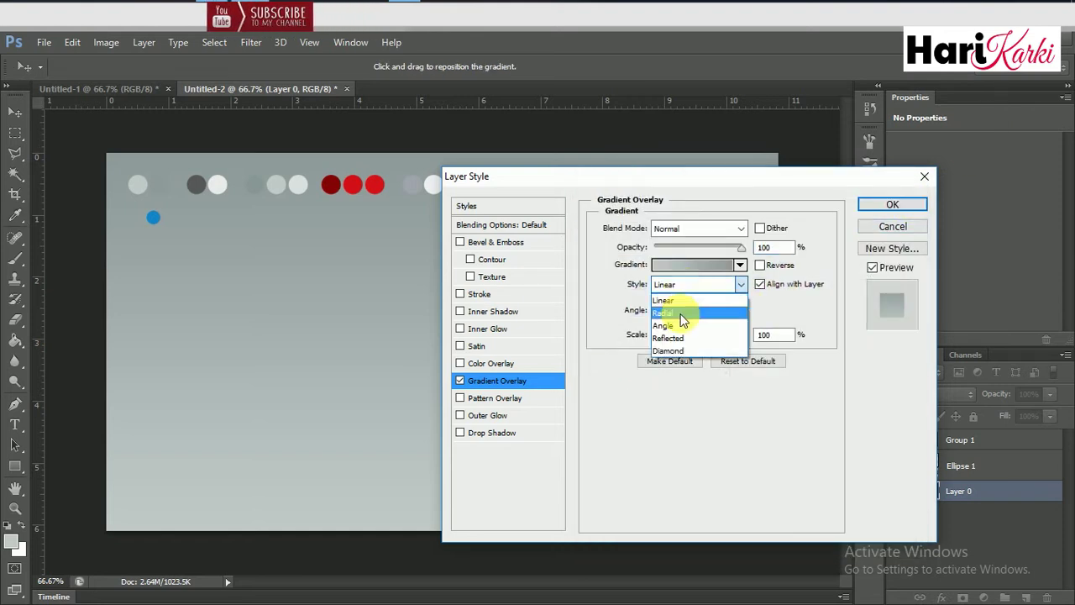
click(689, 309)
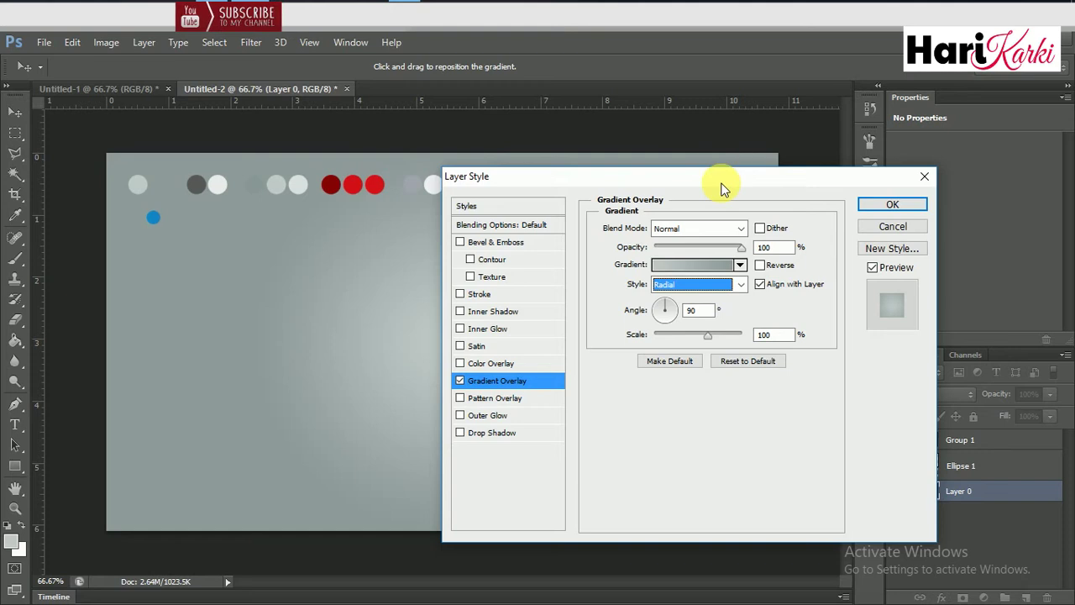
drag(721, 186, 723, 233)
drag(708, 383, 719, 387)
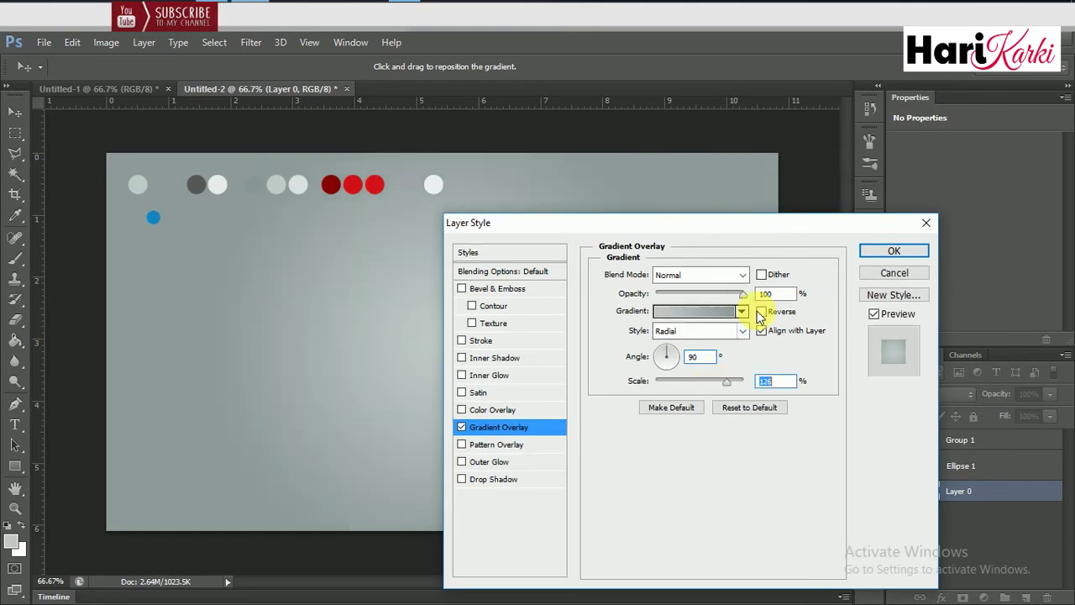
drag(726, 294, 723, 294)
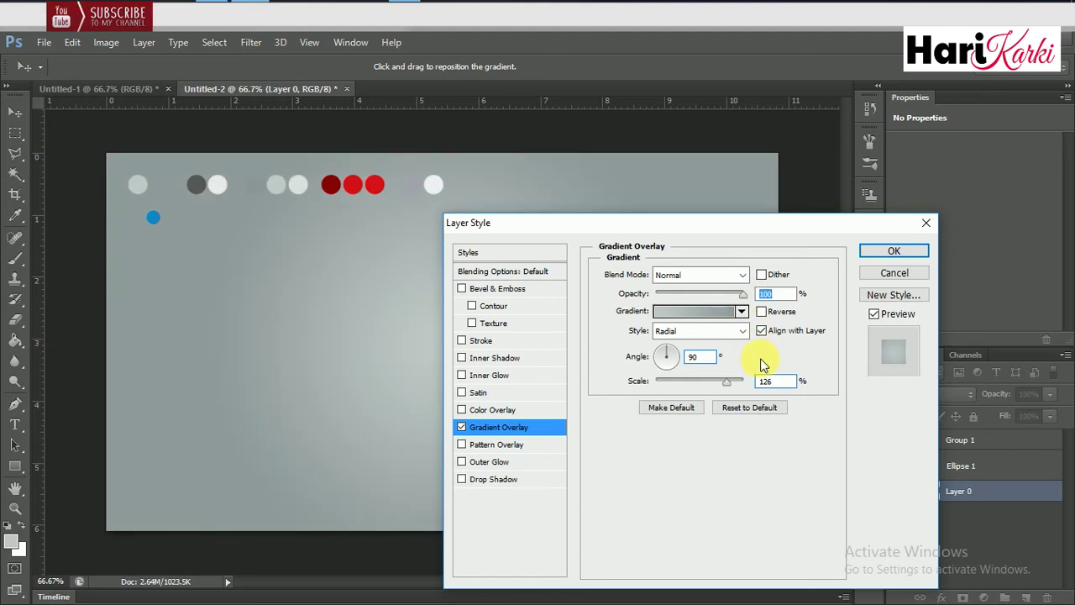
drag(719, 222, 624, 372)
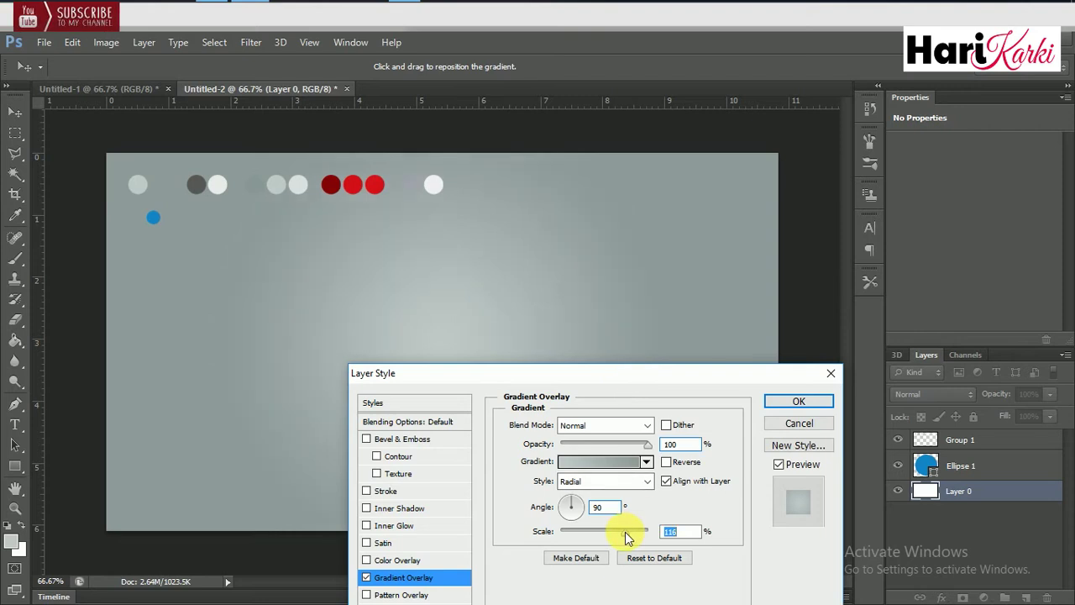
click(787, 404)
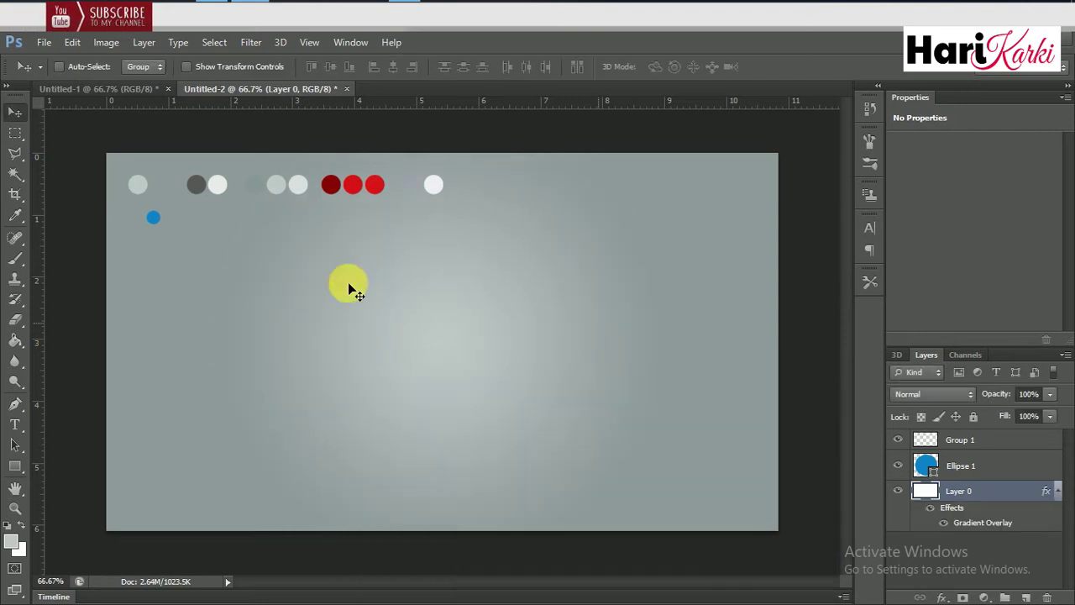
Add a vertical guide at 50% and a horizontal guide at about 4.3 cm.
click(309, 42)
click(340, 387)
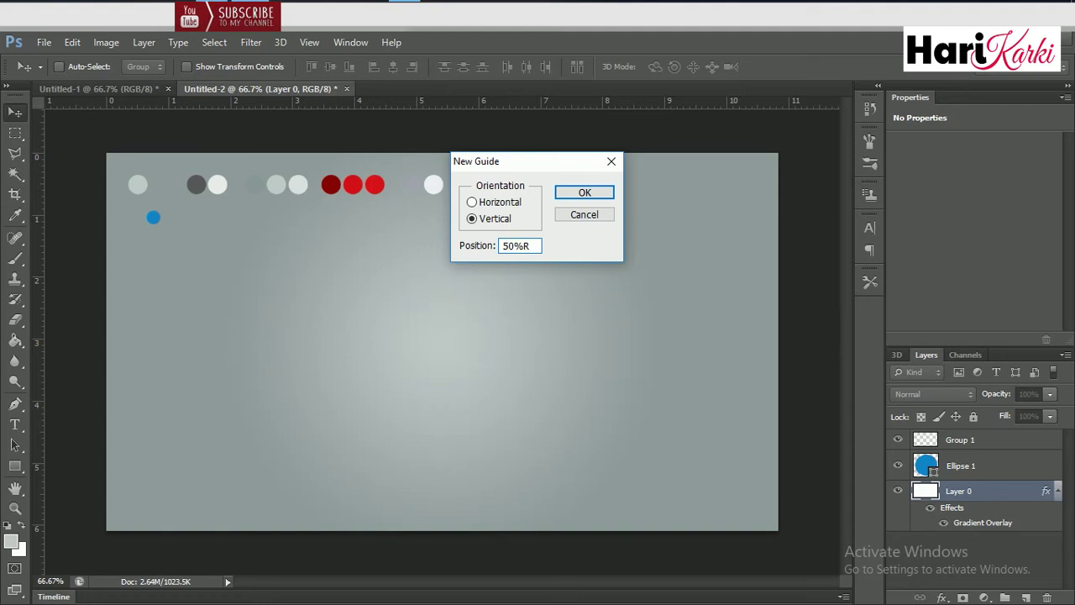
key(Return)
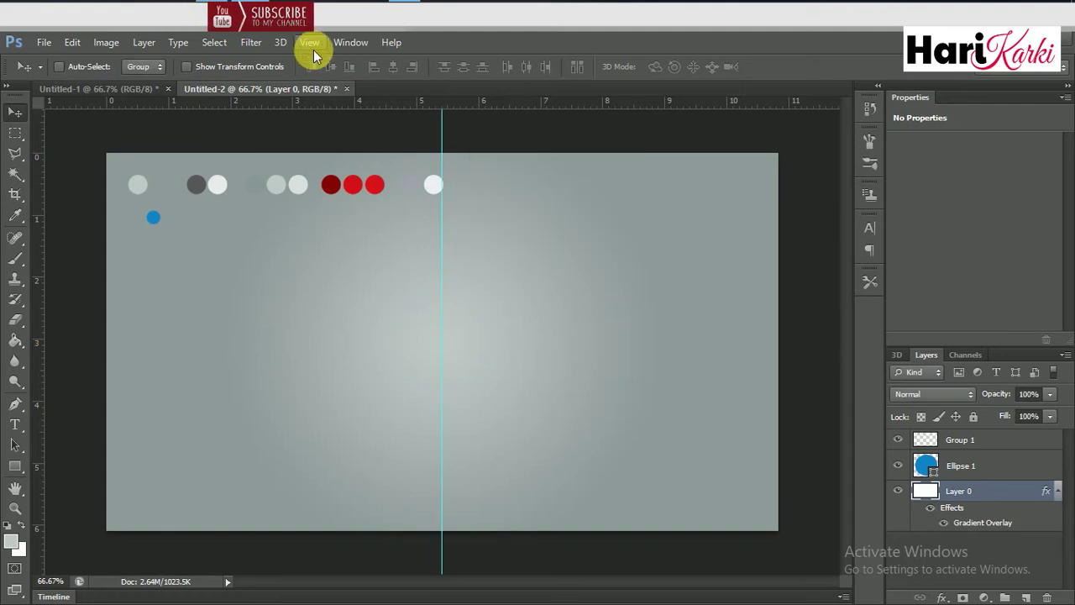
drag(197, 107, 244, 427)
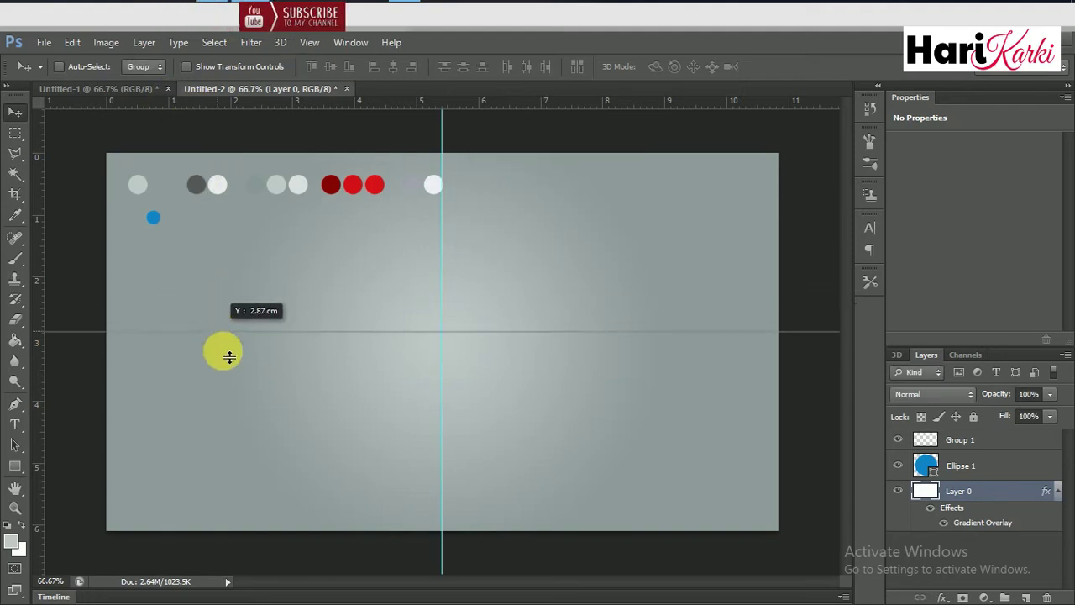
drag(243, 427, 242, 427)
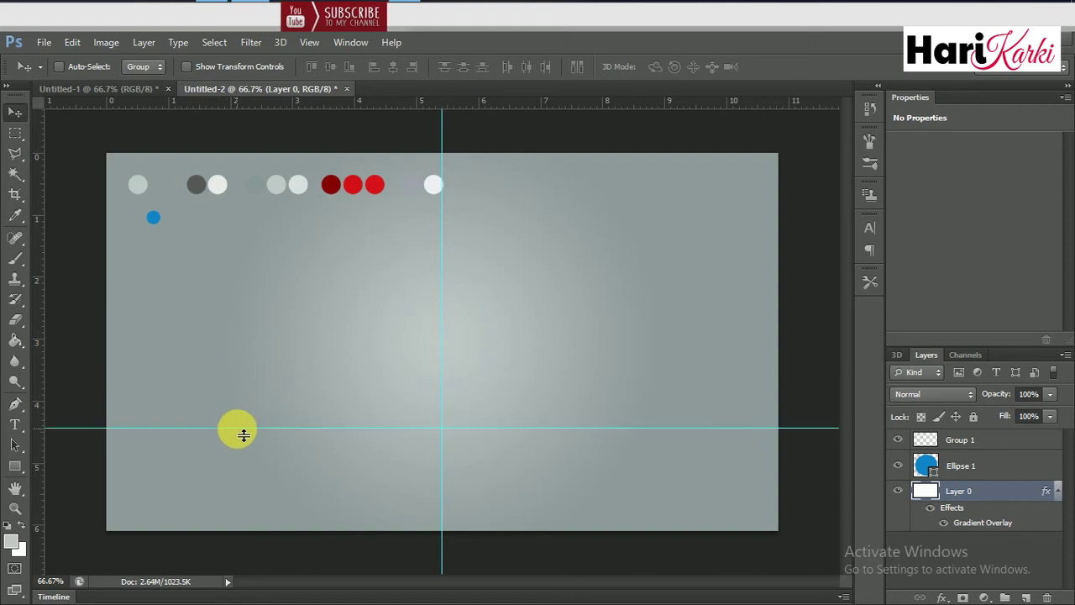
click(7, 544)
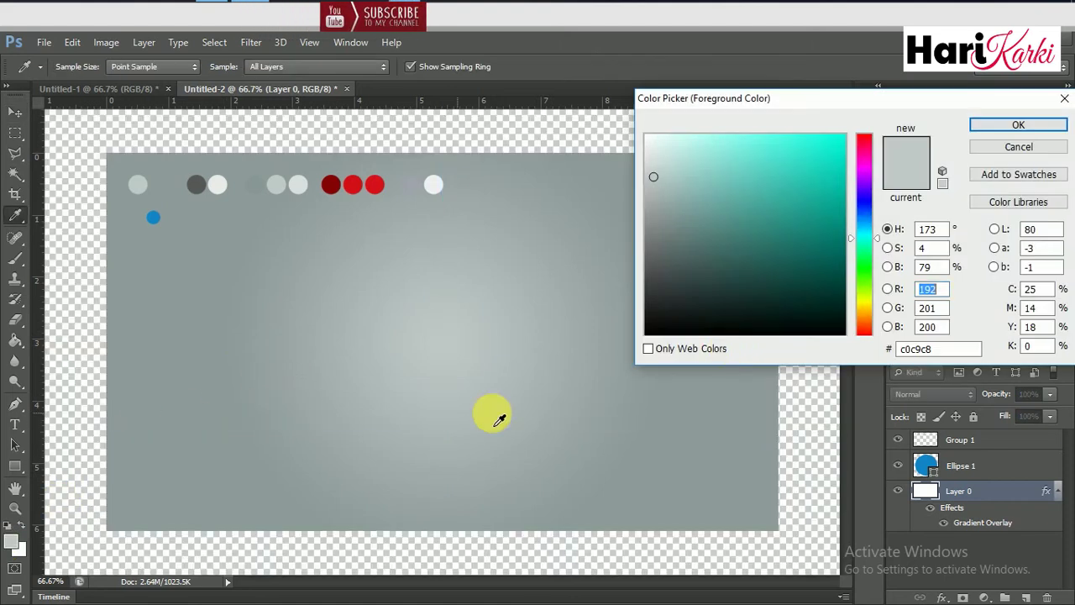
Set the foreground to white and use a soft brush of about 453 px.
click(944, 351)
drag(672, 164, 622, 126)
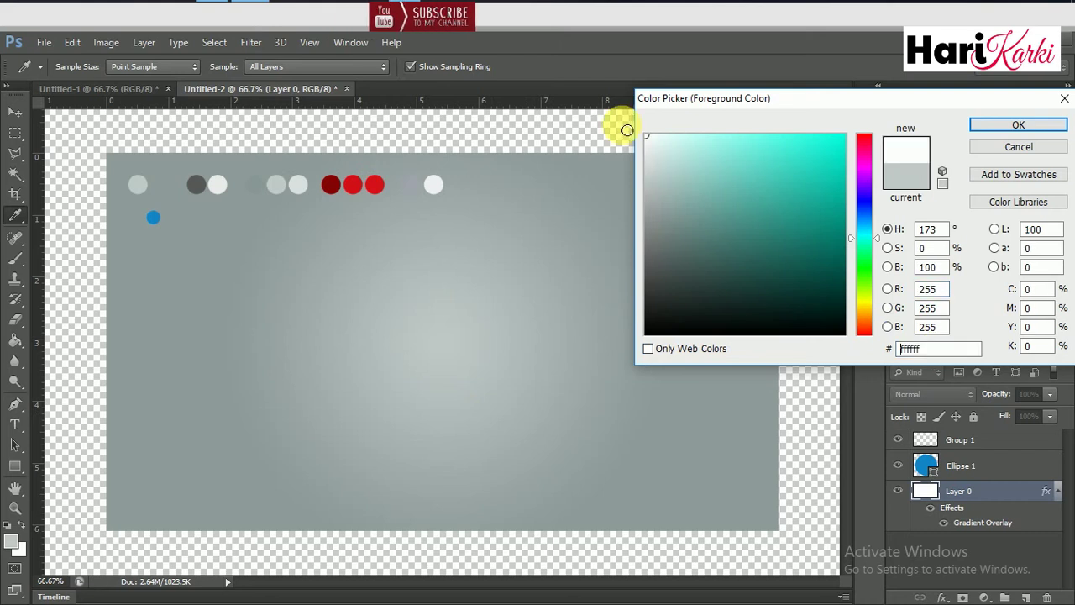
click(1012, 124)
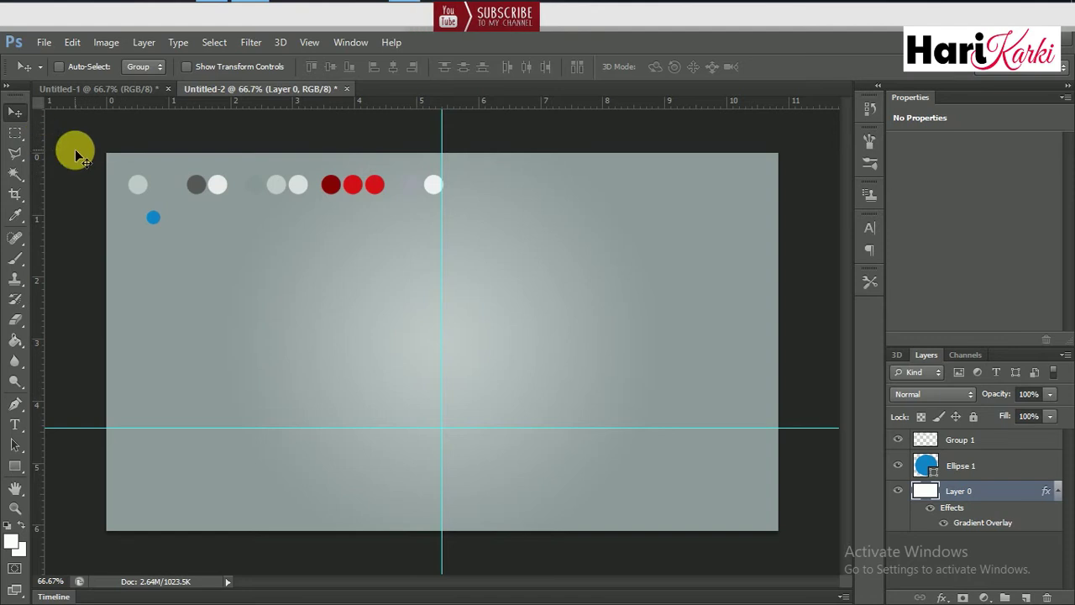
click(20, 260)
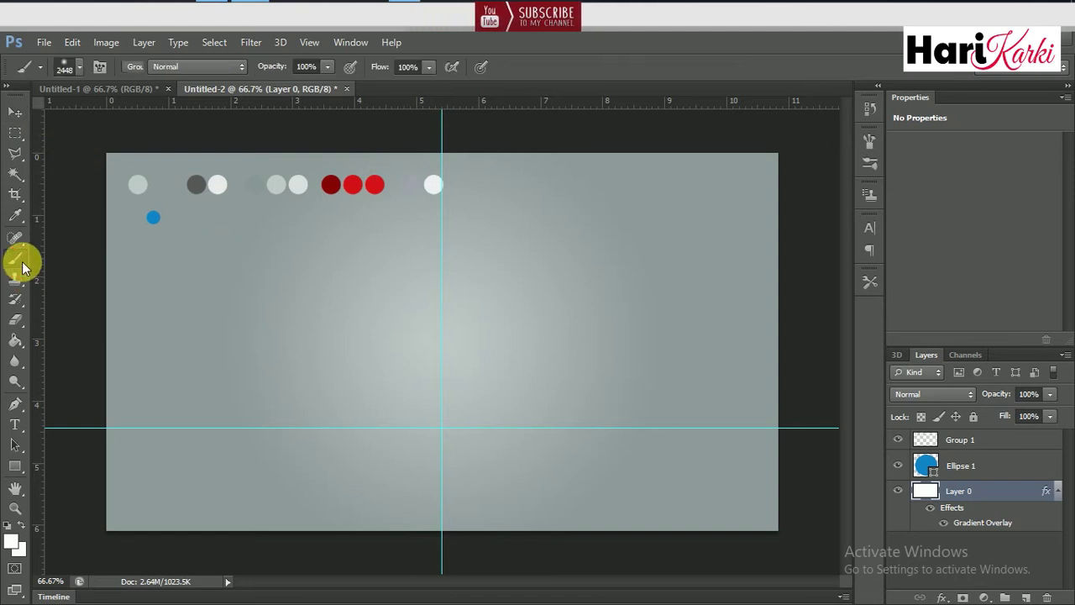
click(68, 67)
drag(168, 117, 156, 119)
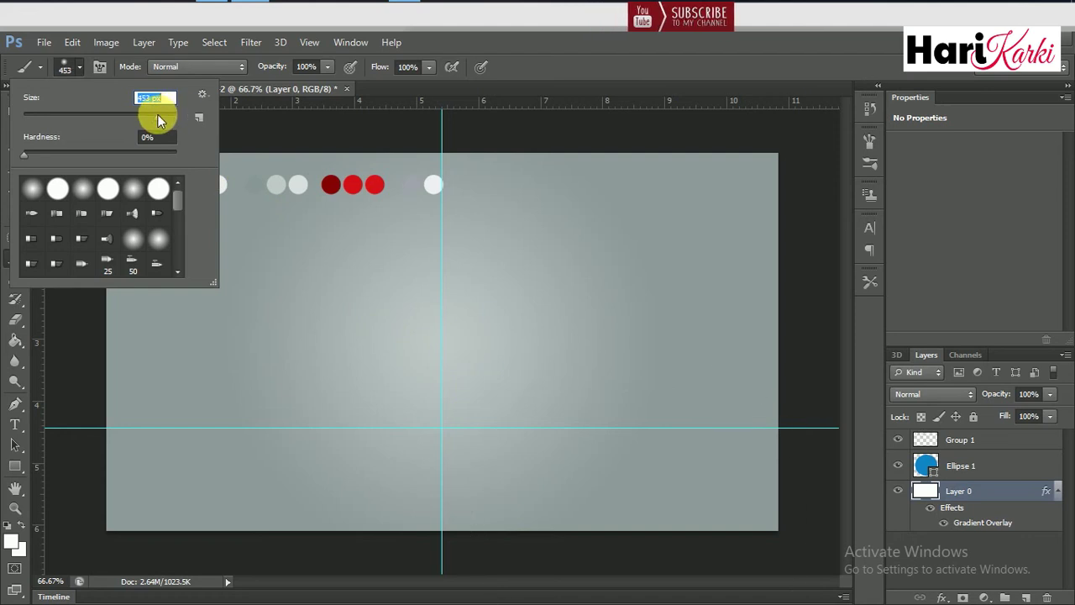
click(434, 380)
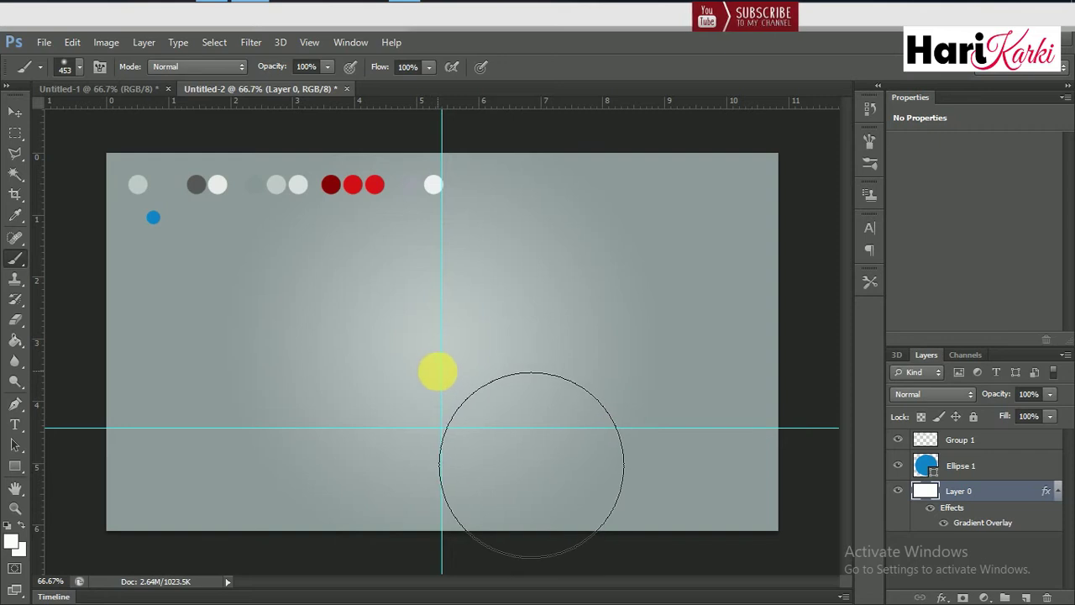
On a new Layer 1, paint one soft white glow at the guides' crossing.
click(911, 509)
click(1026, 597)
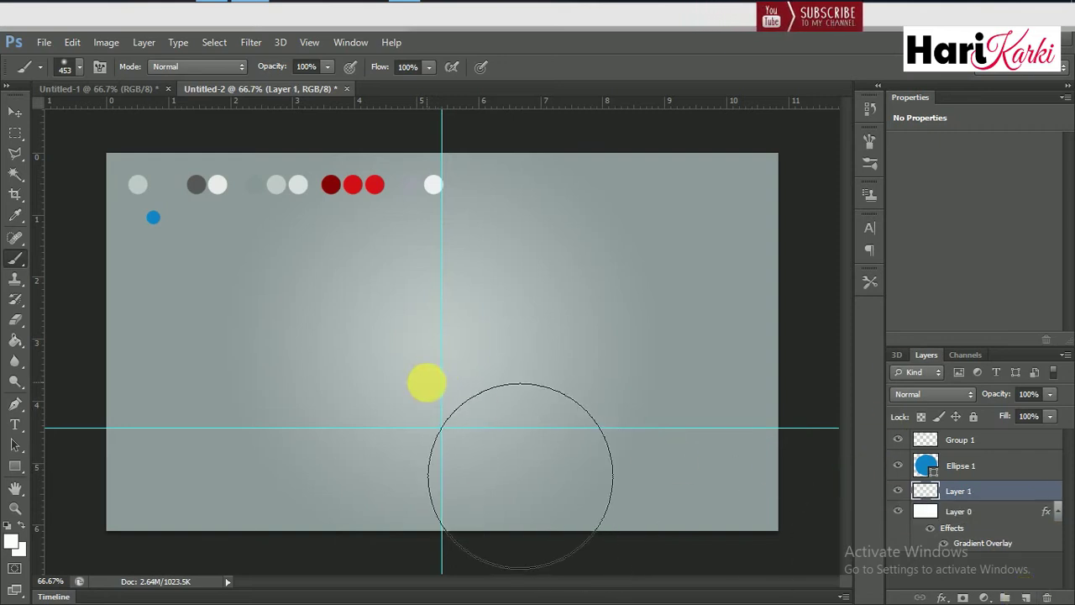
click(427, 384)
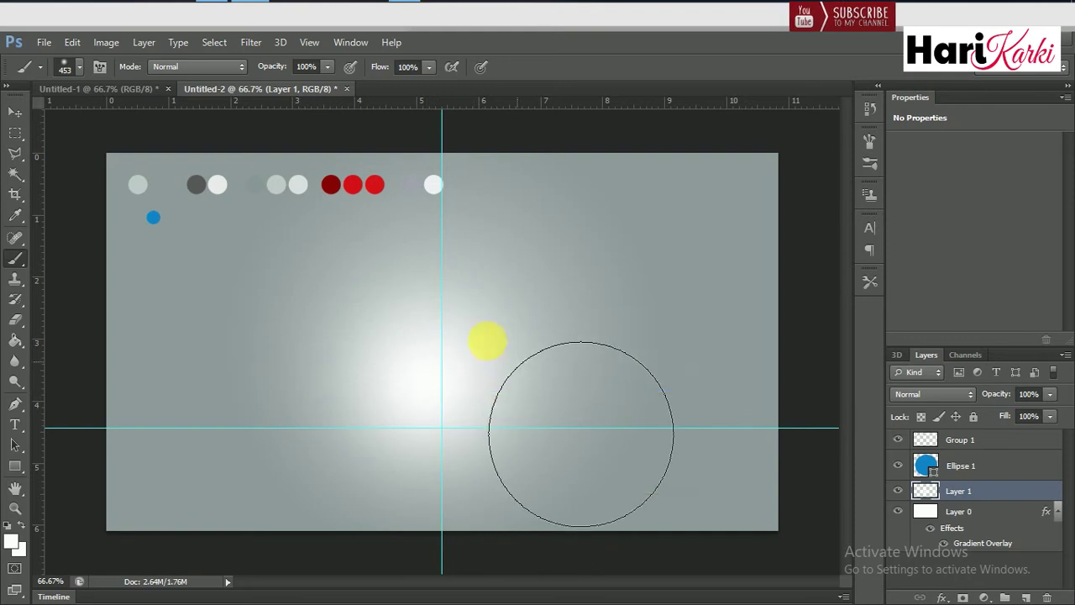
key(ctrl+z)
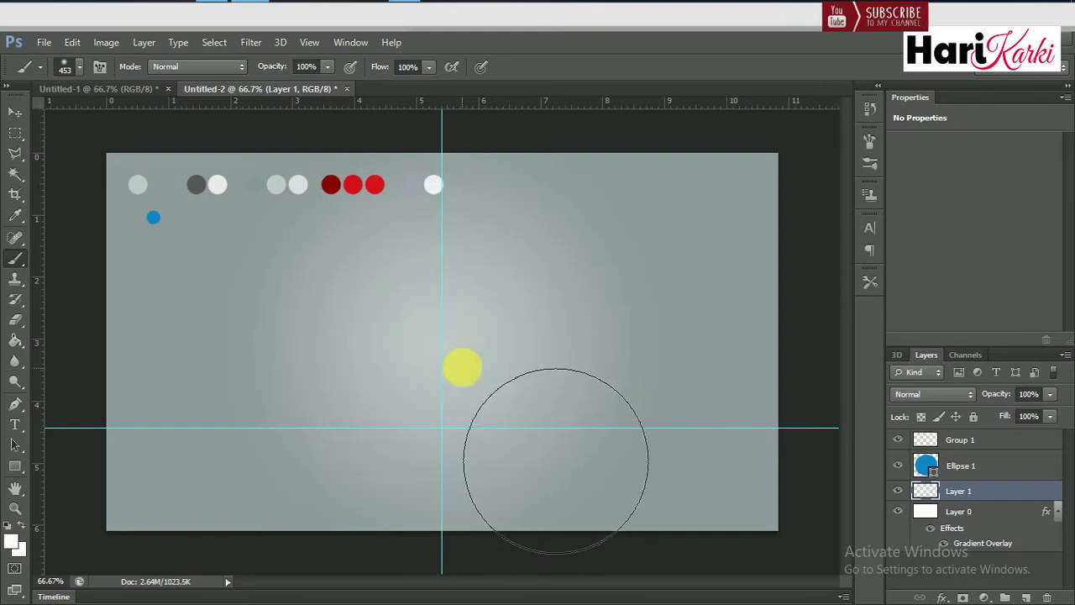
key(ctrl+z)
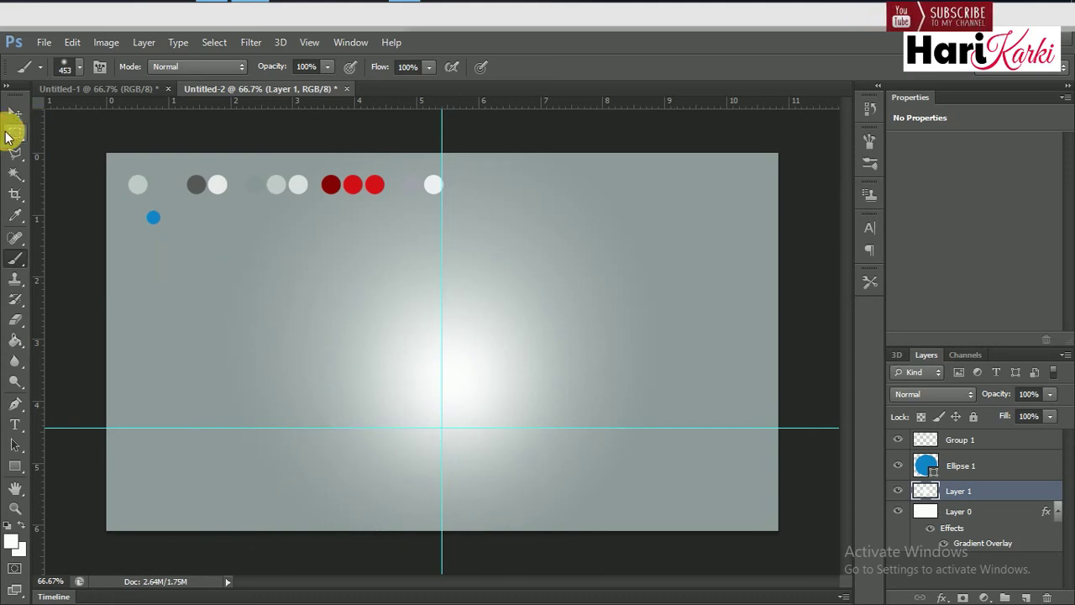
click(14, 134)
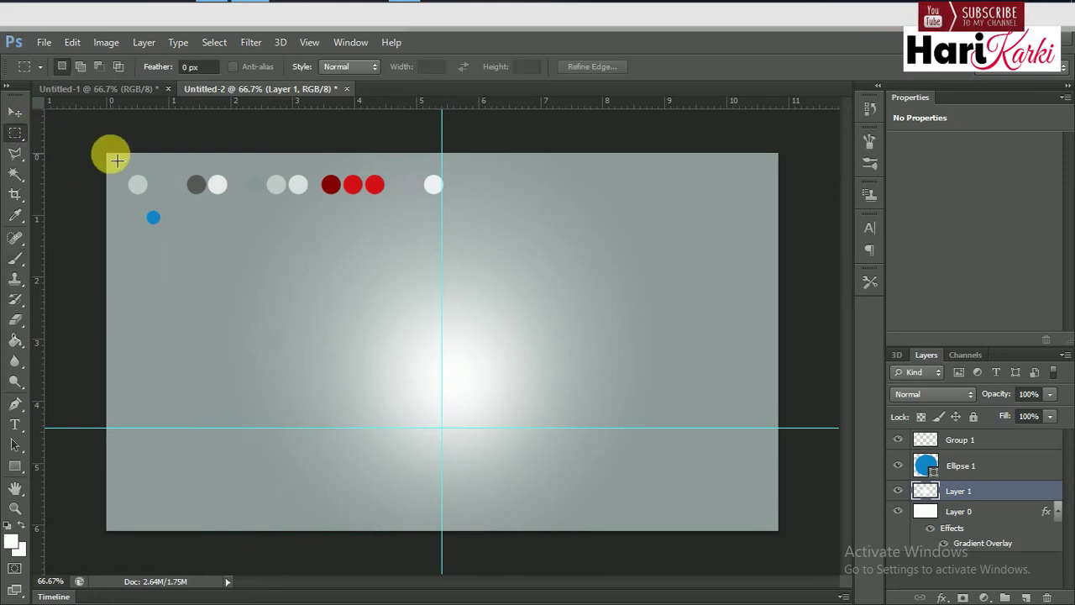
Delete the glow above the horizontal guide and clear the selection.
drag(117, 160, 794, 433)
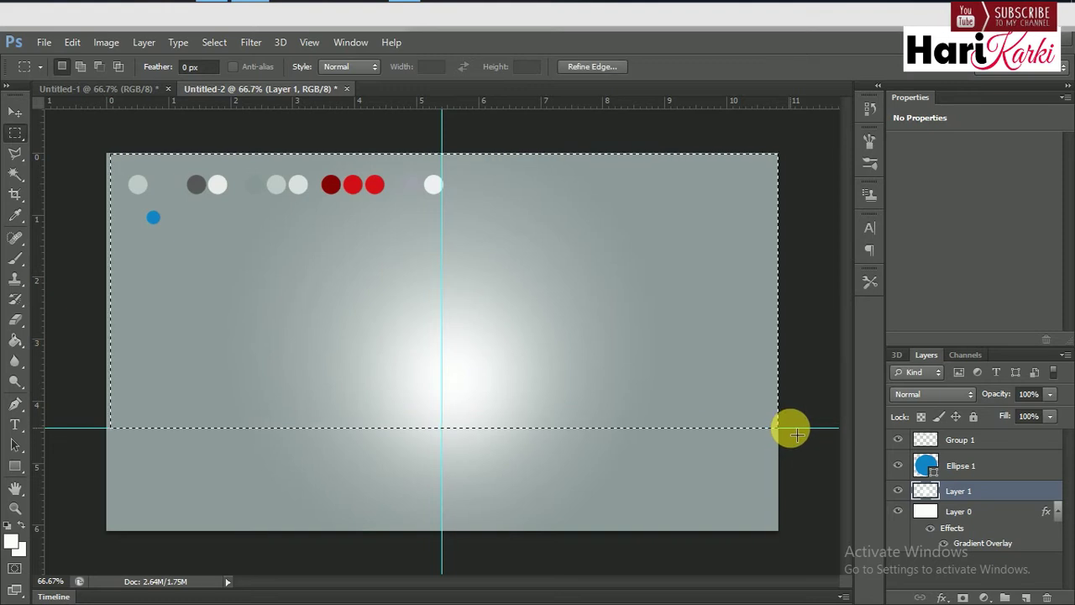
key(Delete)
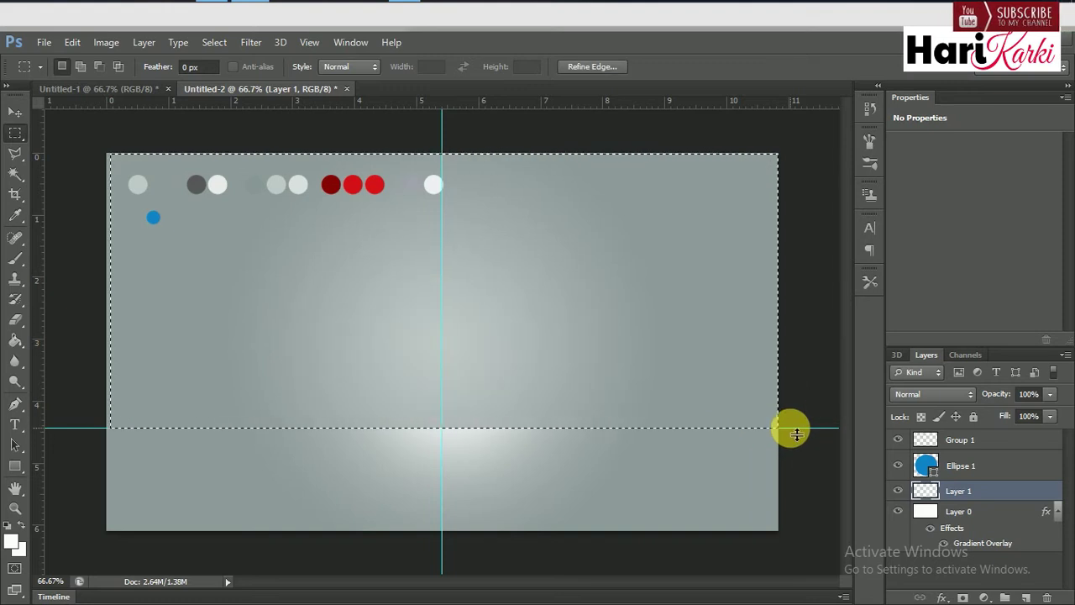
click(794, 431)
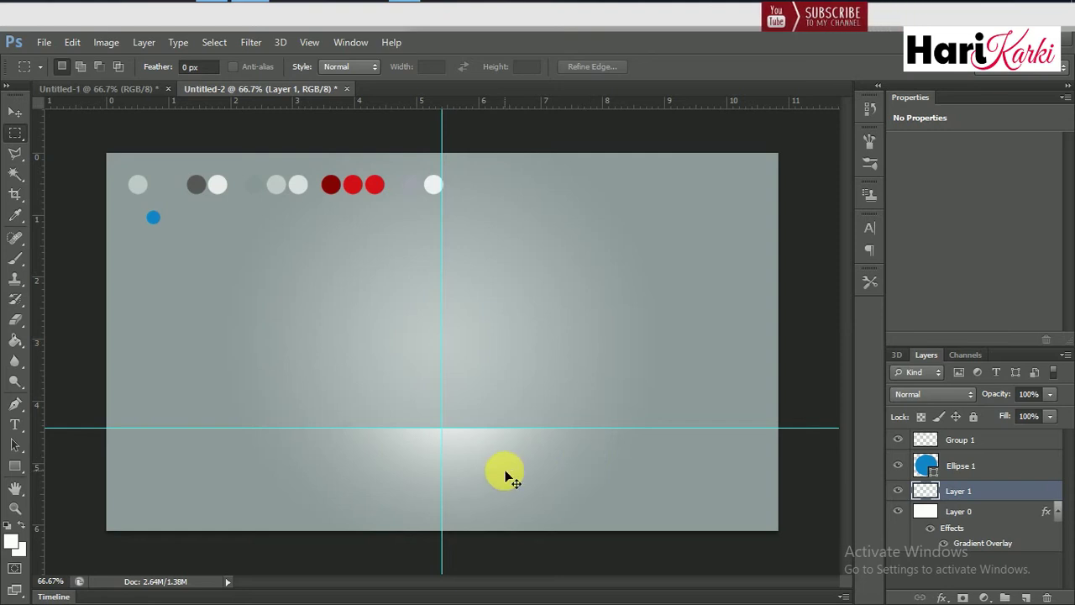
Set the foreground colour to black 000000 with the soft brush active.
key(i)
click(15, 544)
drag(692, 291, 585, 425)
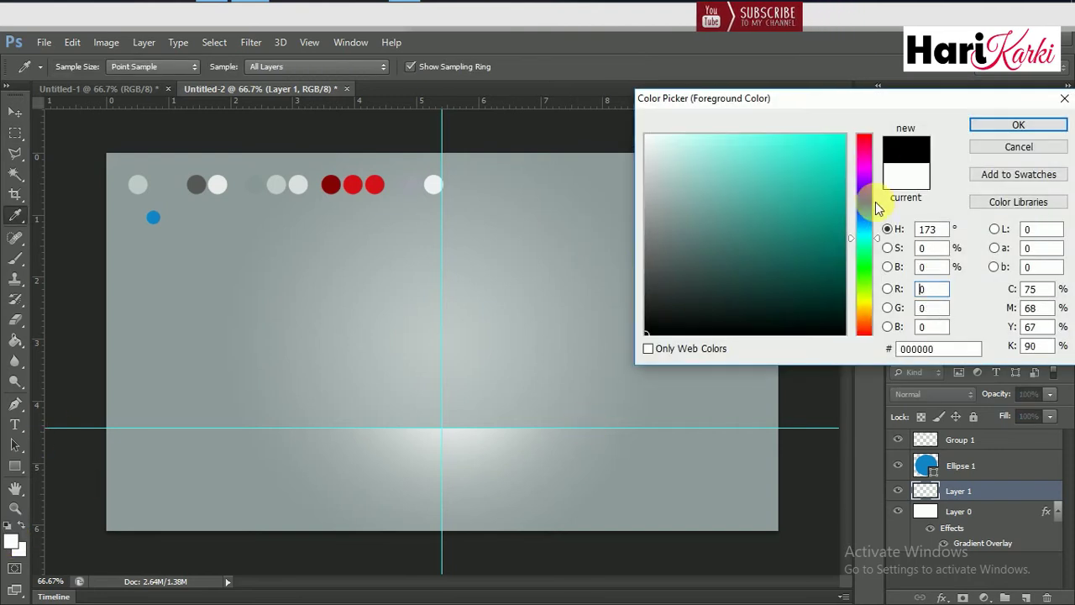
click(980, 125)
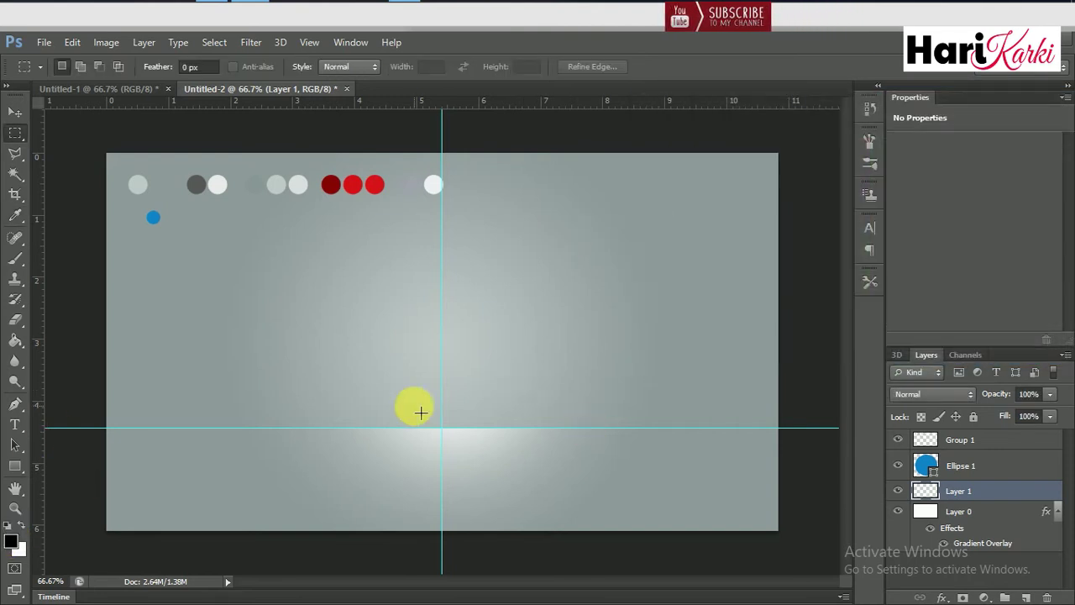
click(17, 242)
click(15, 258)
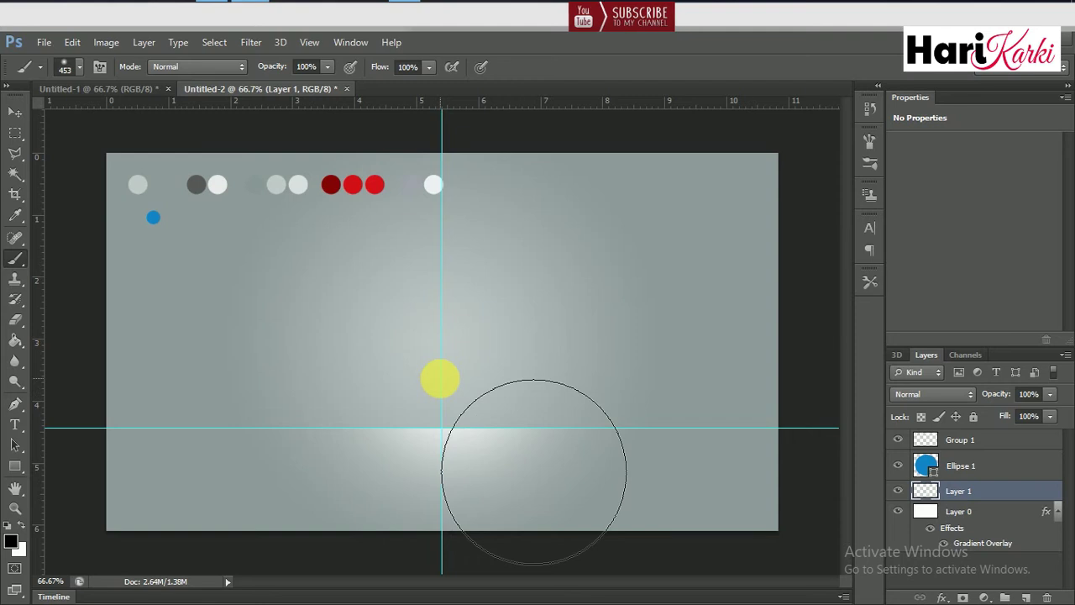
Paint one large soft black blob at the guide intersection.
click(440, 379)
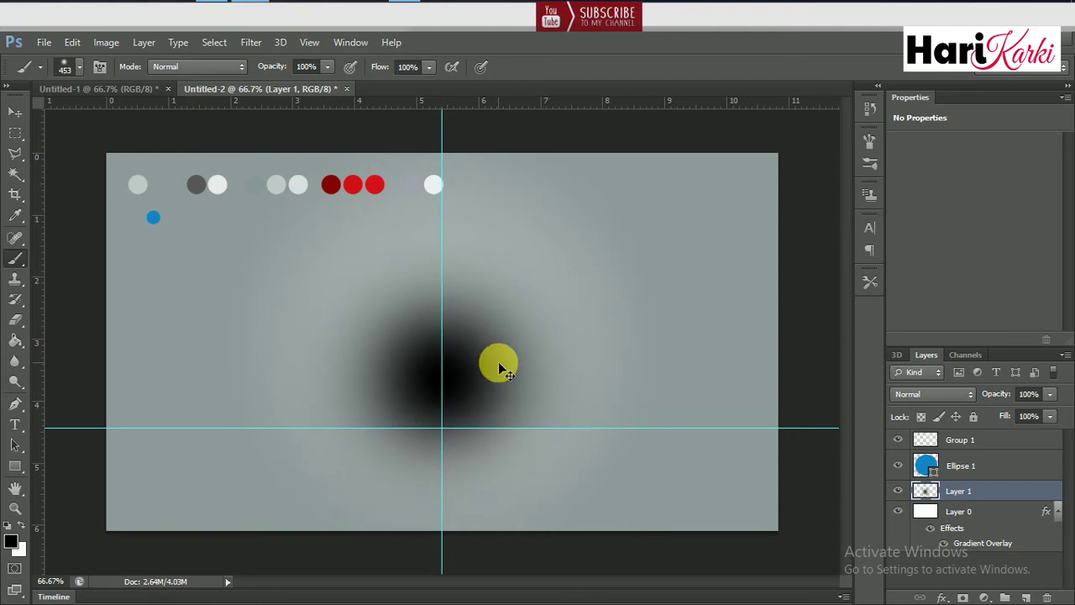
key(ctrl+z)
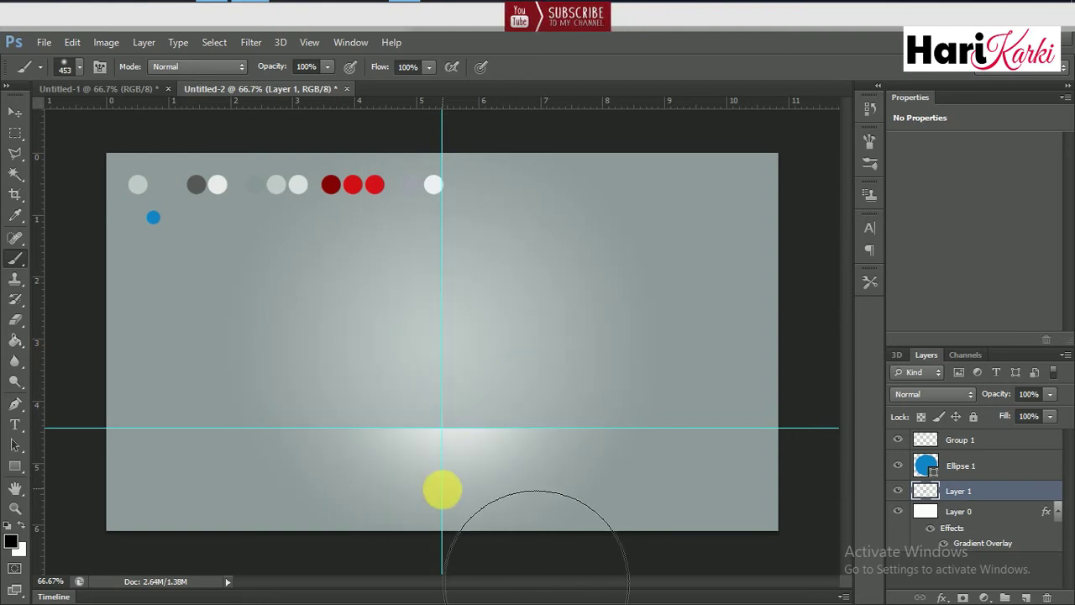
click(442, 474)
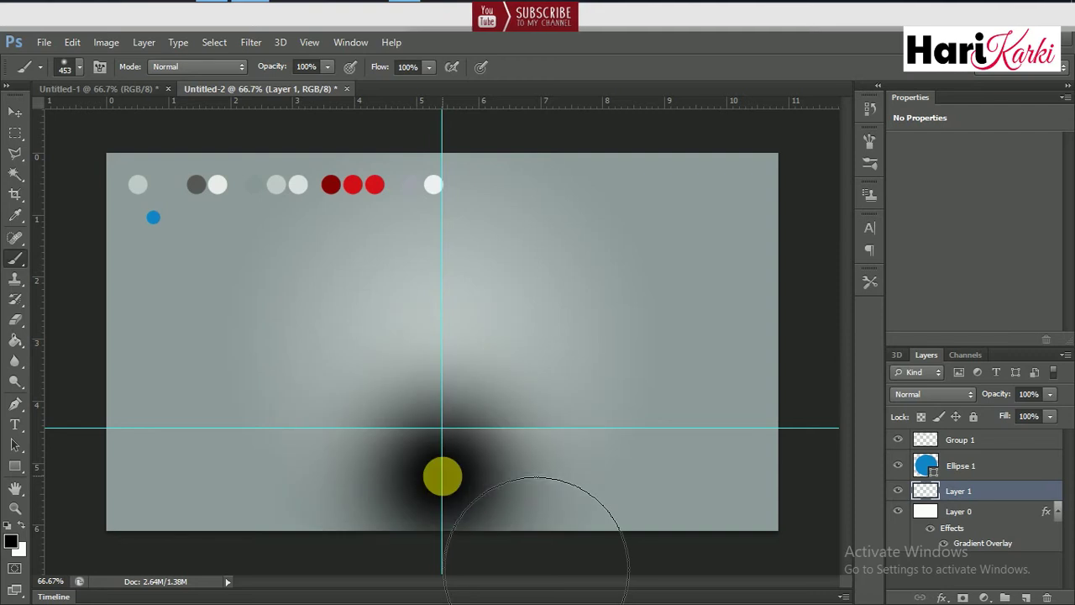
key(ctrl+z)
click(438, 452)
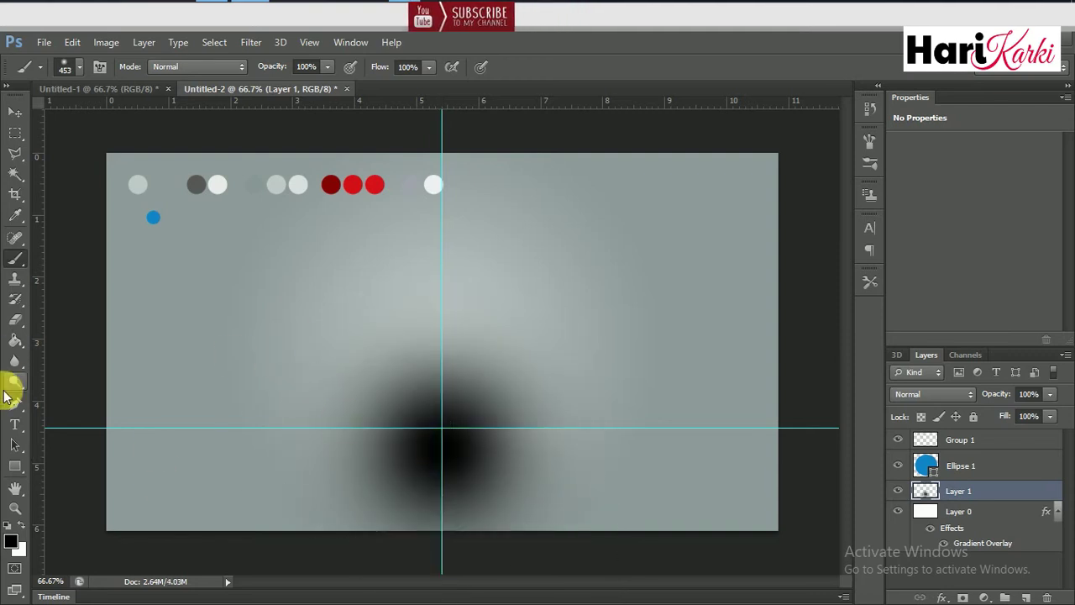
click(15, 133)
Delete the black blob below the horizontal guide and deselect.
mouse_move(106, 429)
mouse_down()
mouse_move(542, 535)
mouse_move(826, 564)
mouse_up()
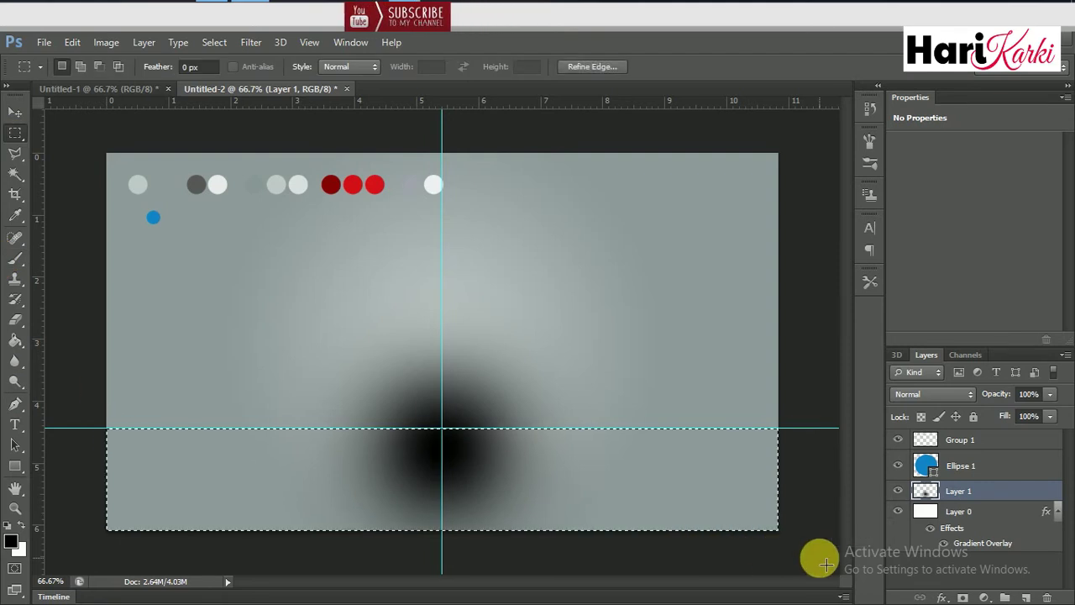
key(Delete)
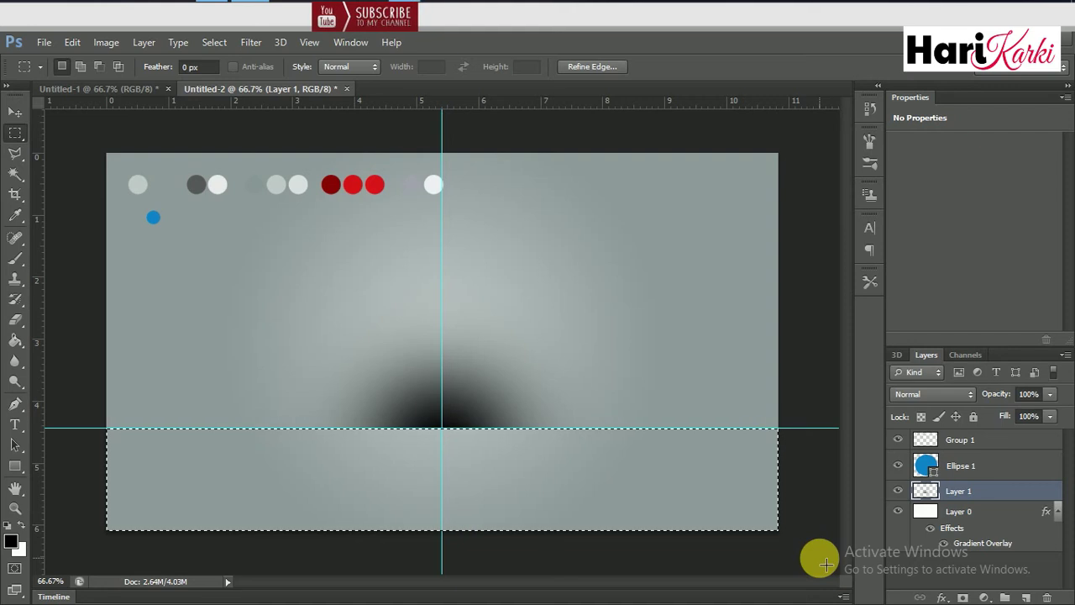
key(ctrl+d)
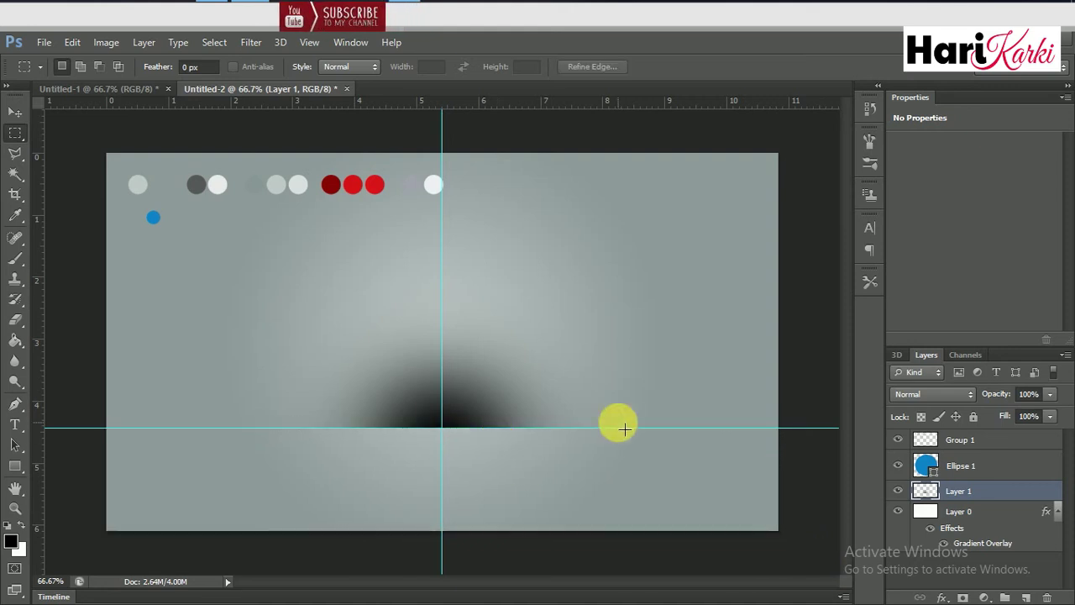
Set Layer 1 opacity to 48%, then hide and reshow the guides.
click(1050, 394)
mouse_move(1045, 394)
mouse_down()
mouse_move(1018, 418)
mouse_move(1010, 411)
mouse_up()
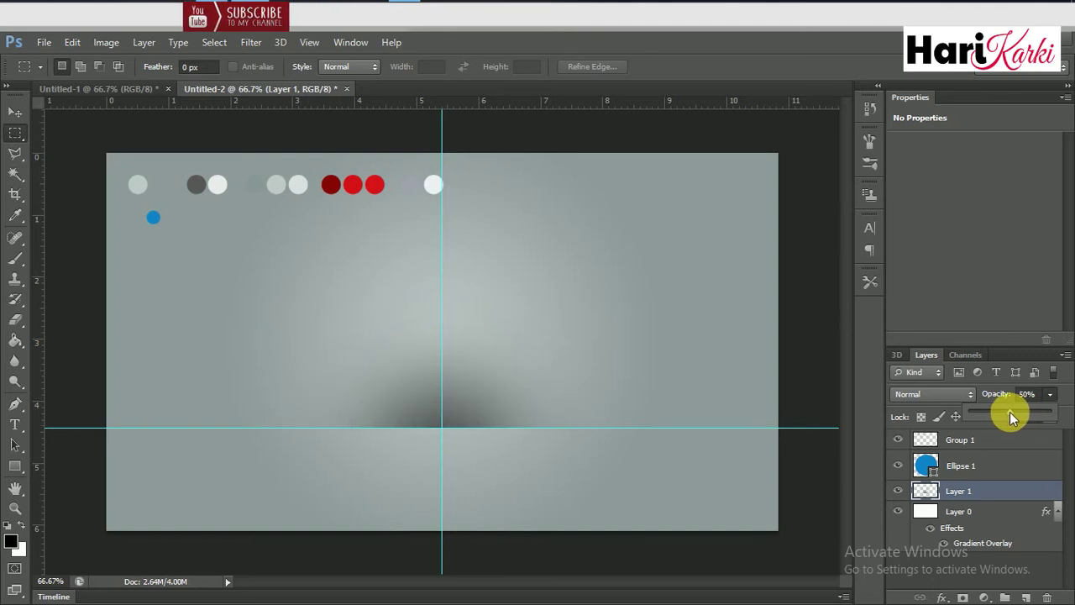
click(1024, 395)
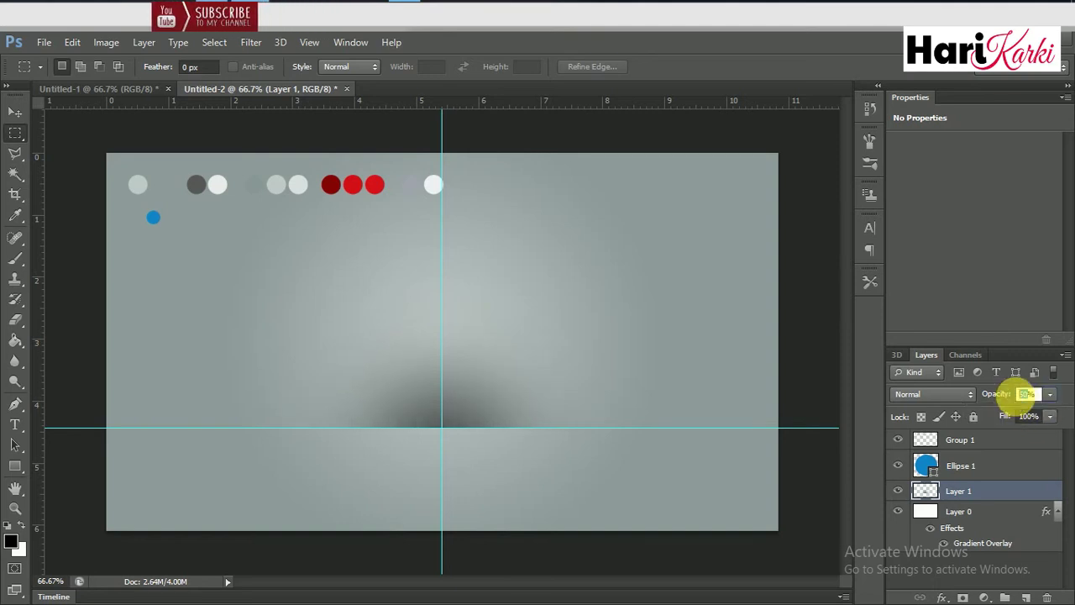
click(593, 439)
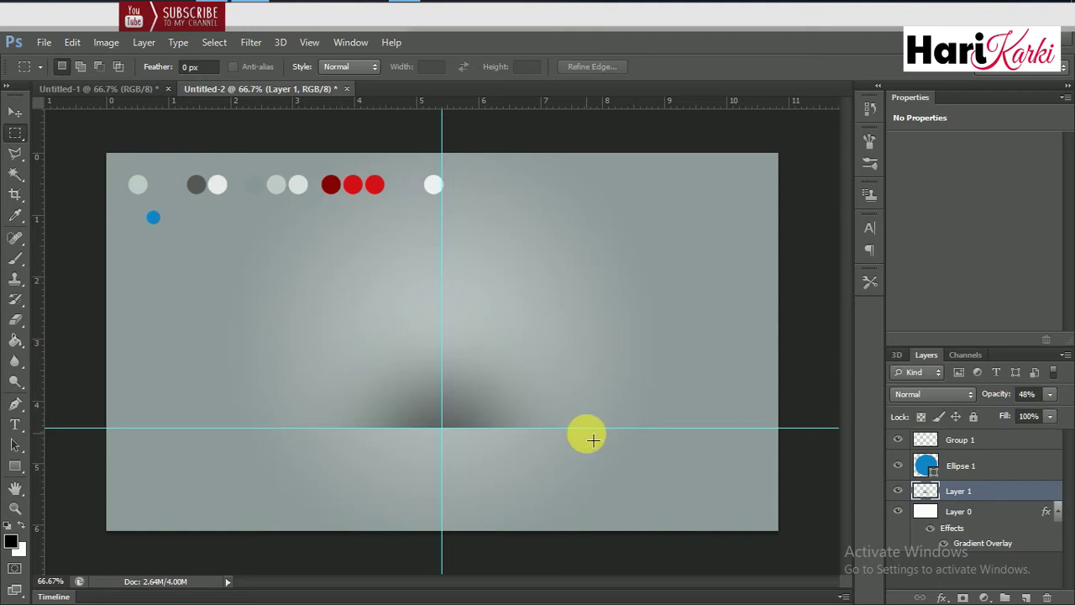
key(ctrl+semicolon)
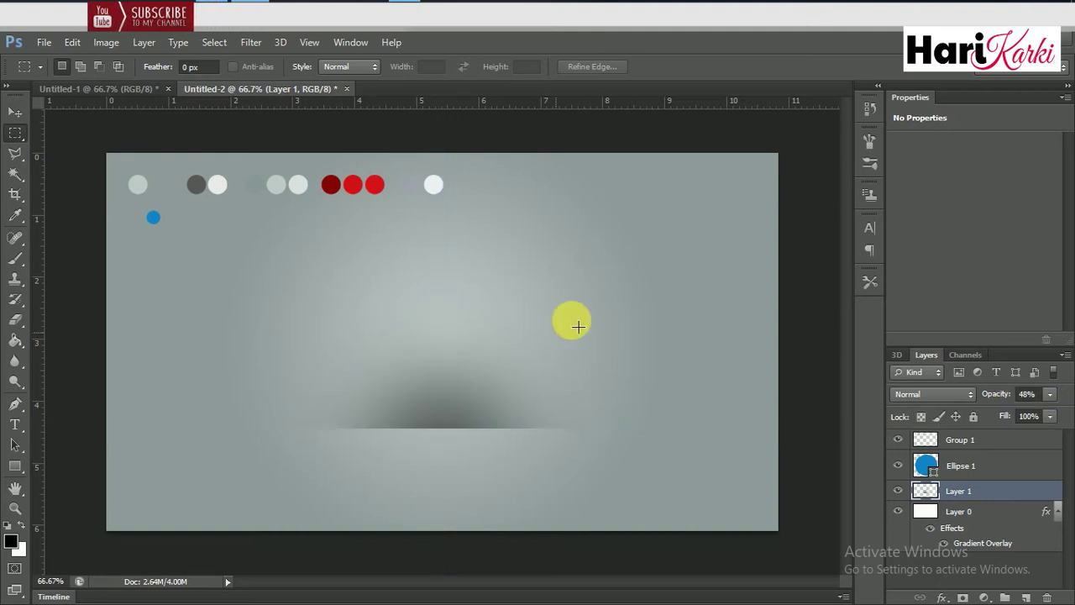
key(ctrl+semicolon)
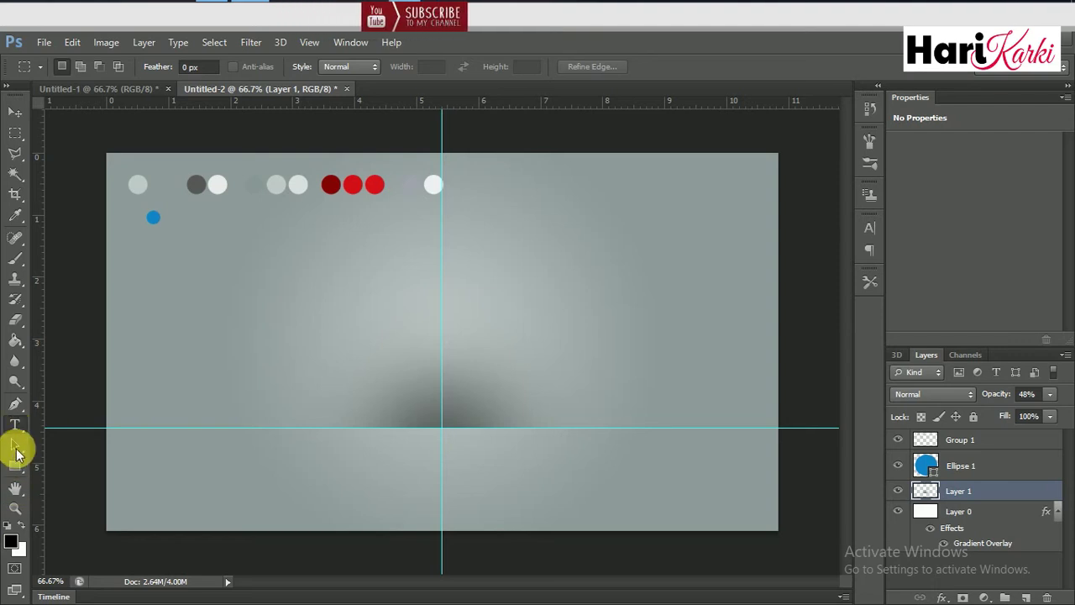
Switch the shape tool to the Ellipse Tool.
click(16, 464)
right_click(17, 464)
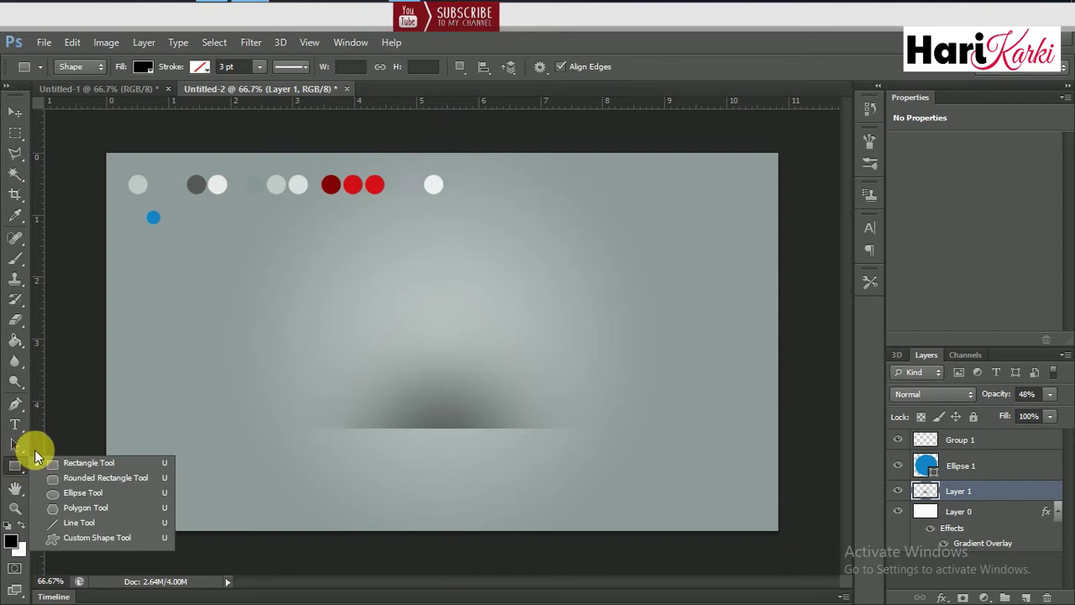
click(75, 478)
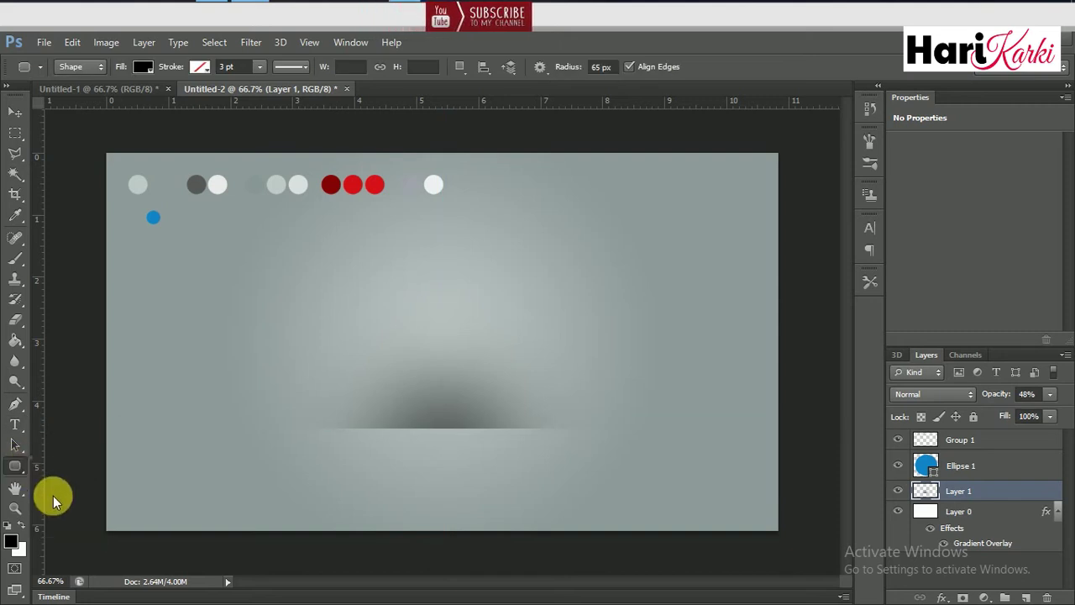
right_click(16, 466)
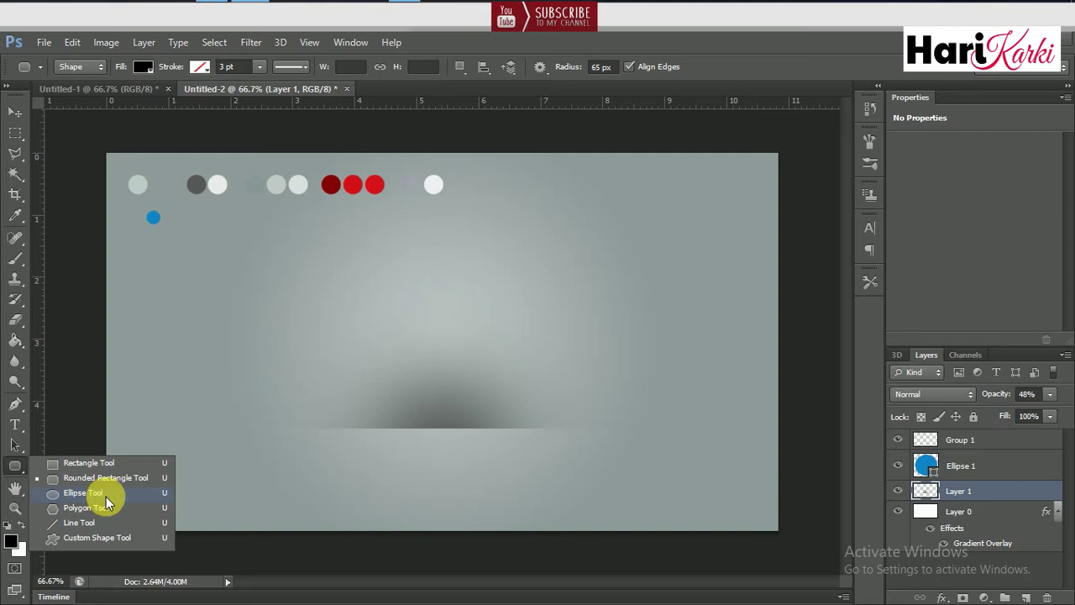
click(92, 493)
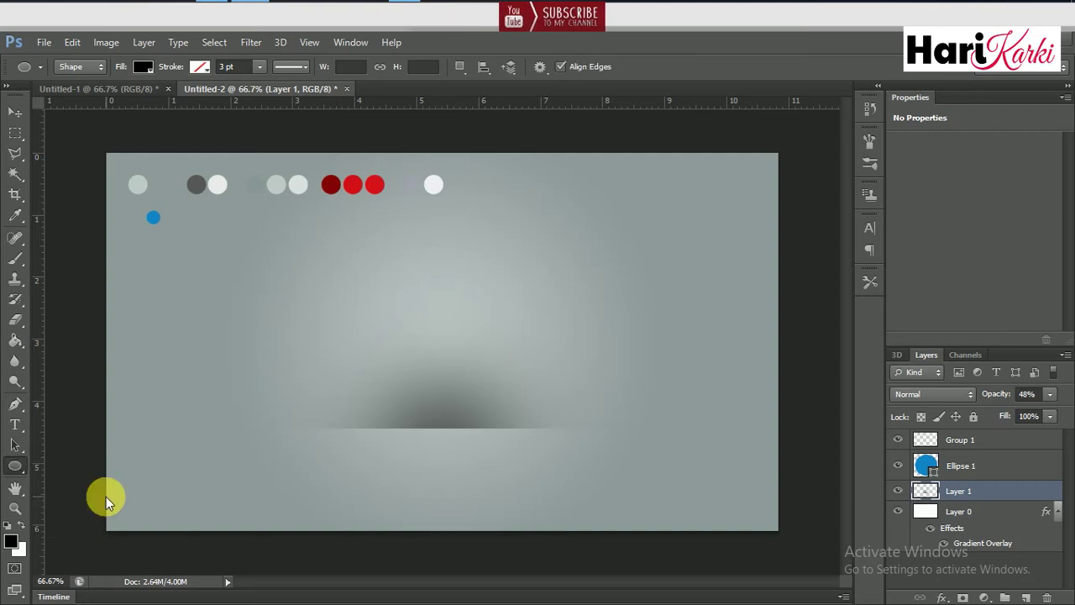
Group Group 1 and Ellipse 1 together into a new Group 2.
click(983, 472)
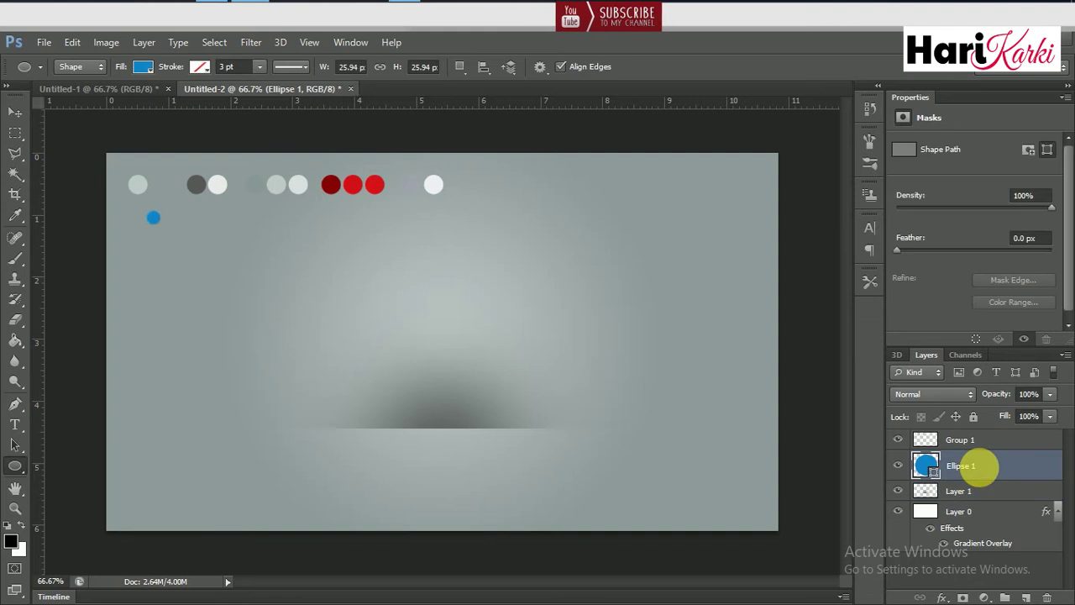
ctrl+click(981, 452)
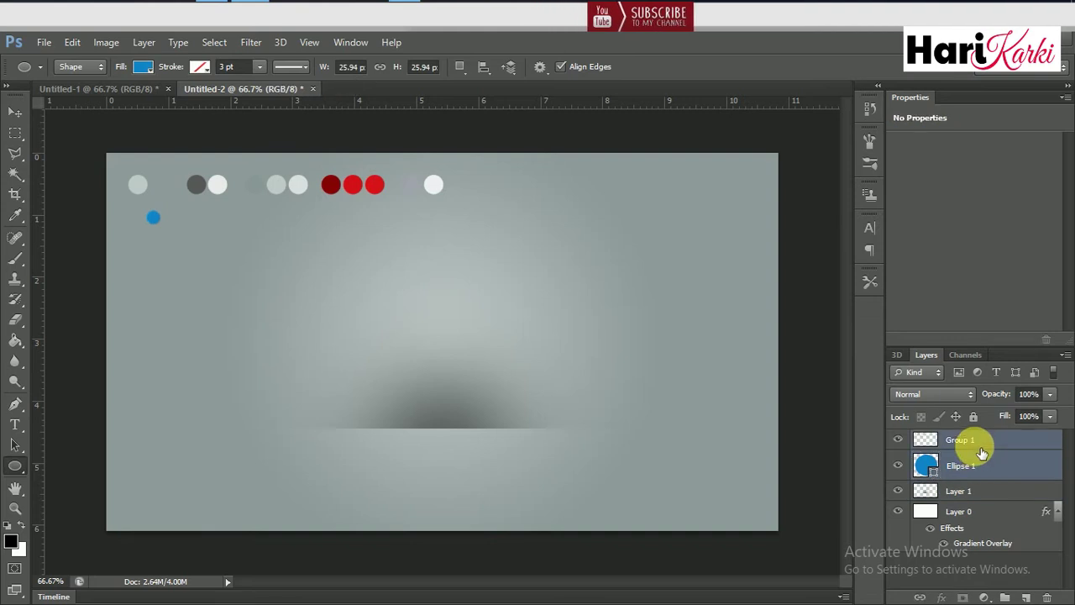
key(ctrl+g)
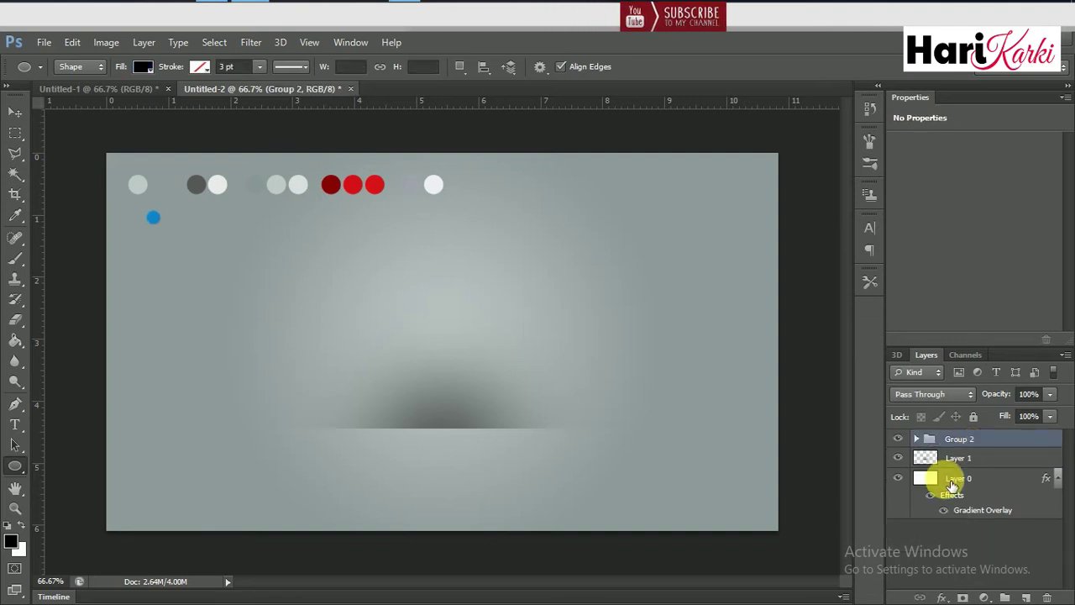
click(960, 458)
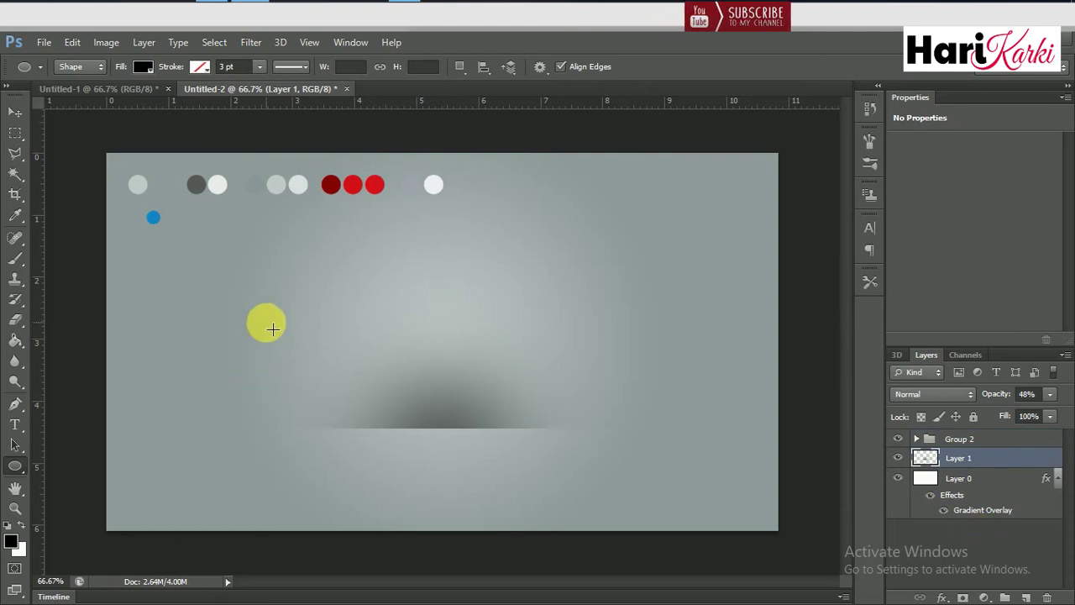
Draw a wide, flat black ellipse and move it up and to the left.
drag(275, 278, 340, 296)
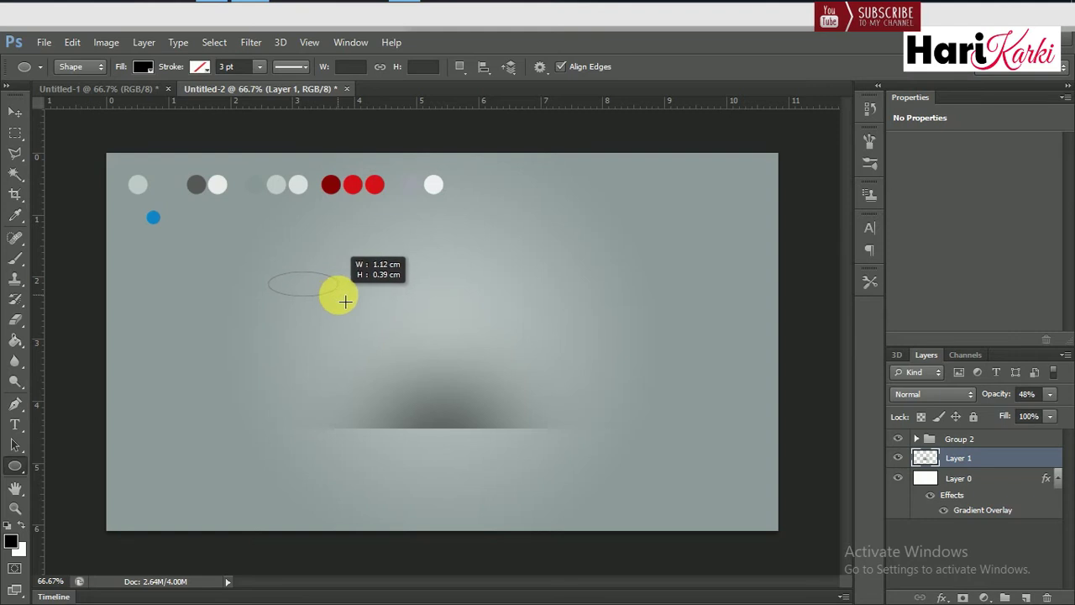
drag(340, 295, 350, 300)
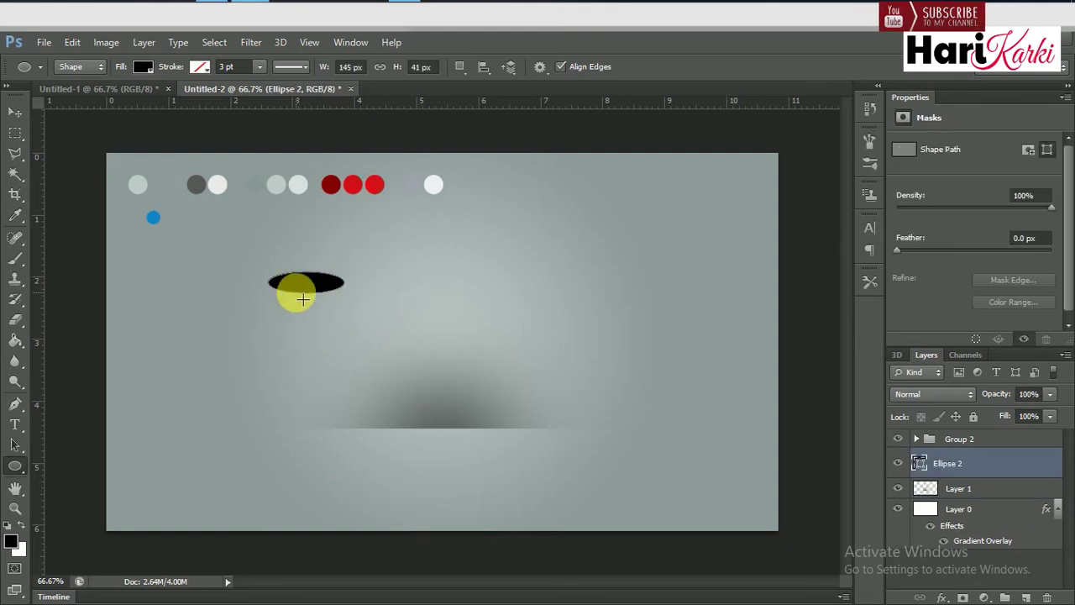
click(14, 112)
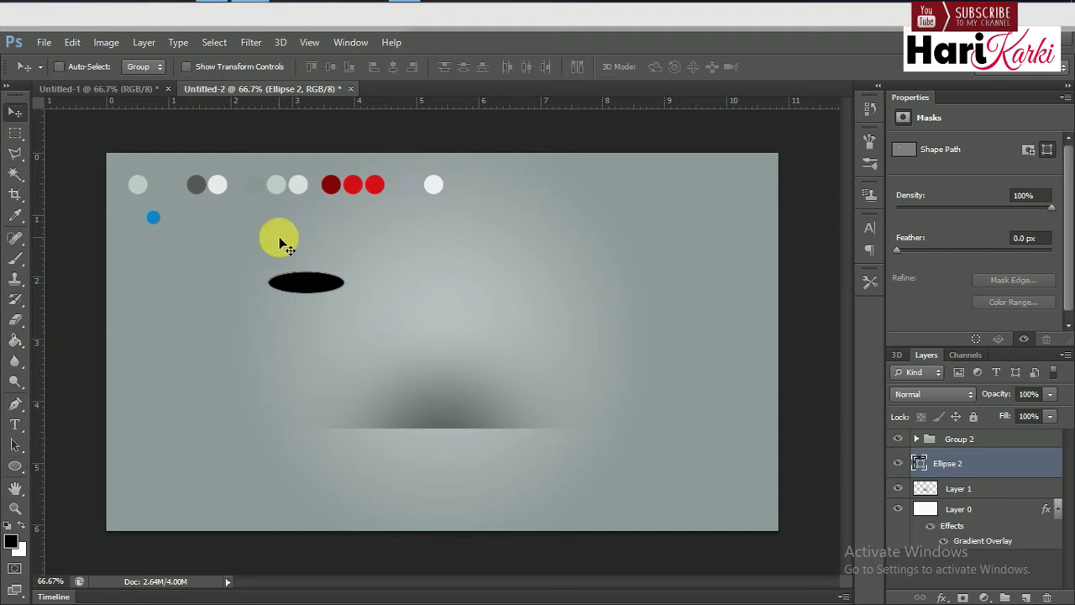
mouse_move(307, 286)
mouse_down()
mouse_move(294, 242)
mouse_move(255, 256)
mouse_up()
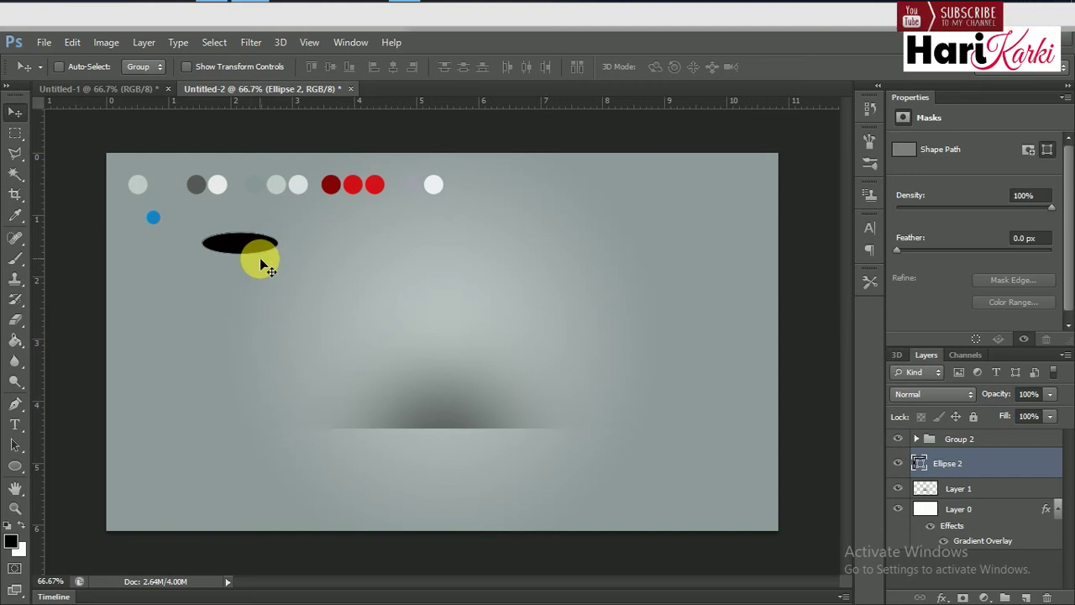
Stack nudged-down copies of Ellipse 2 to build a tall cylinder.
key(ctrl+alt+Down)
key(ctrl+alt+Down)
key(ctrl+alt+Down)
key(ctrl+alt+Down)
key(ctrl+alt+Down)
key(ctrl+alt+Down)
key(ctrl+alt+Down)
key(ctrl+alt+Down)
key(ctrl+alt+Down)
key(ctrl+alt+Down)
key(ctrl+alt+Down)
key(ctrl+alt+Down)
key(ctrl+alt+Down)
key(ctrl+alt+Down)
key(ctrl+alt+Down)
key(ctrl+alt+Down)
key(ctrl+alt+Down)
key(ctrl+alt+Down)
key(ctrl+alt+Down)
key(ctrl+alt+Down)
key(ctrl+alt+Down)
key(ctrl+alt+Down)
key(ctrl+alt+Down)
key(ctrl+alt+Down)
key(ctrl+alt+Down)
key(ctrl+alt+Down)
key(ctrl+alt+Down)
key(ctrl+alt+Down)
key(ctrl+alt+Down)
key(ctrl+alt+Down)
key(ctrl+alt+Down)
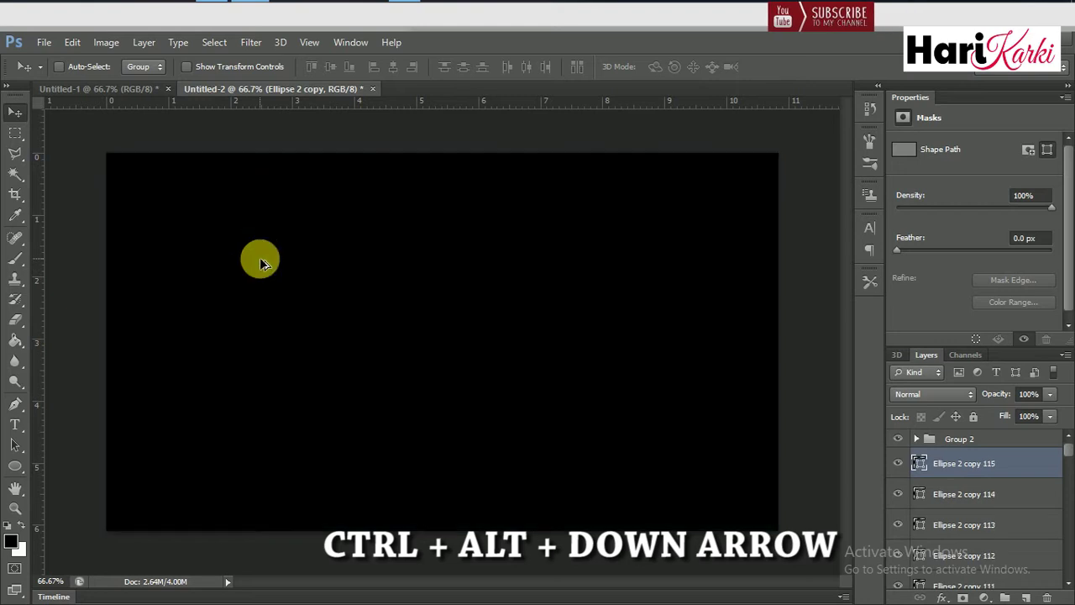
key(ctrl+alt+Down)
key(ctrl+alt+Down)
key(ctrl+alt+Down)
key(ctrl+alt+Down)
key(ctrl+alt+Down)
key(ctrl+alt+Down)
key(ctrl+alt+Down)
key(ctrl+alt+Down)
key(ctrl+alt+Down)
key(ctrl+alt+Down)
key(ctrl+alt+Down)
key(ctrl+alt+Down)
key(ctrl+alt+Down)
key(ctrl+alt+Down)
key(ctrl+alt+Down)
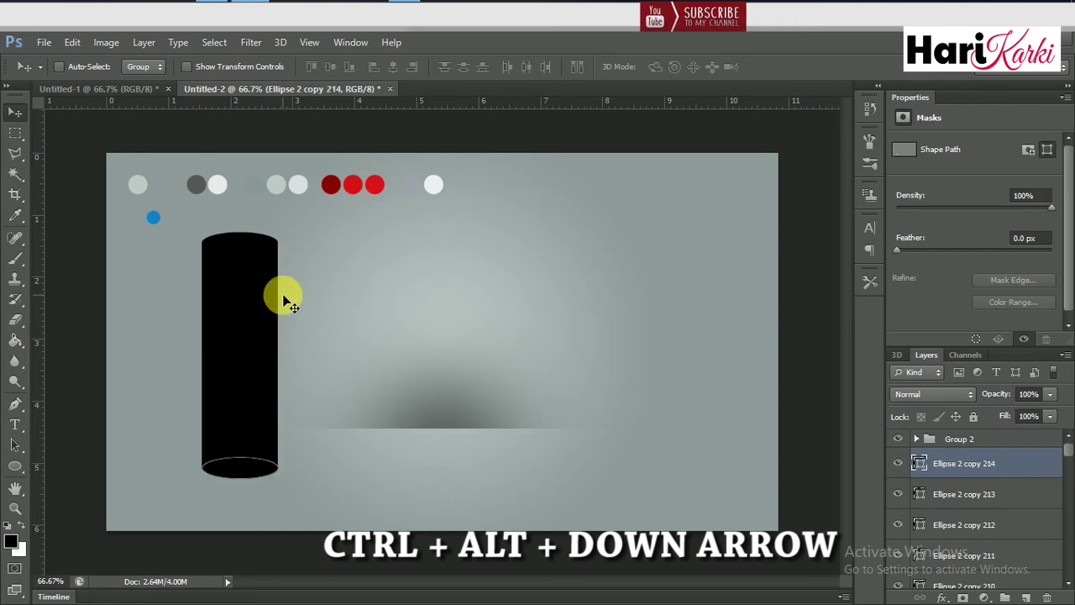
key(ctrl+alt+Down)
key(ctrl+alt+Down)
key(ctrl+alt+Down)
key(ctrl+alt+Down)
key(ctrl+alt+Down)
key(ctrl+alt+Down)
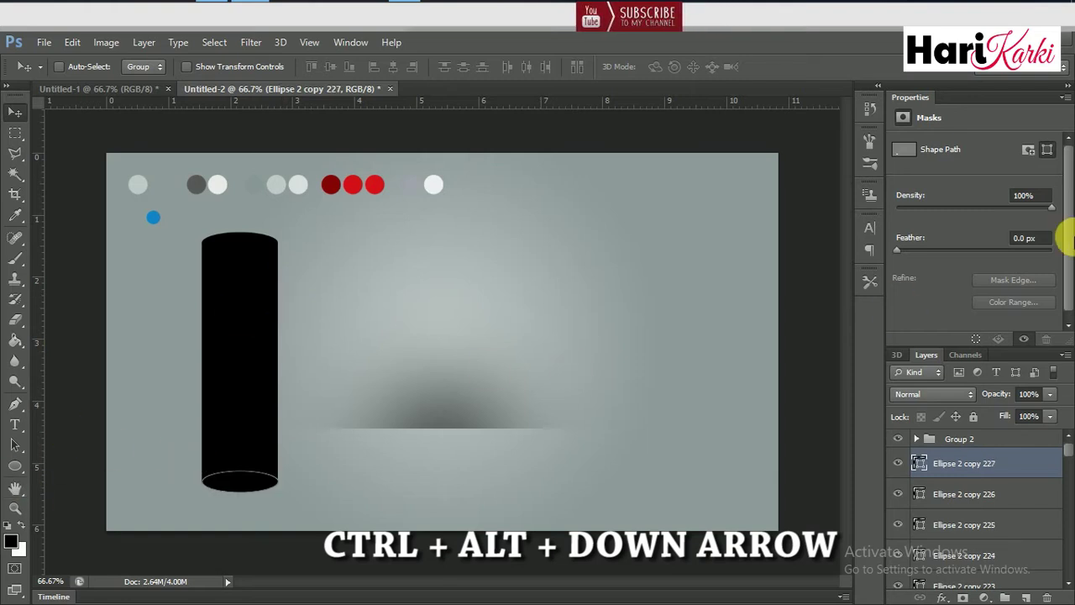
Select all the Ellipse 2 copy layers and merge them into Ellipse 2 copy 227.
scroll(1069, 242, down, 1)
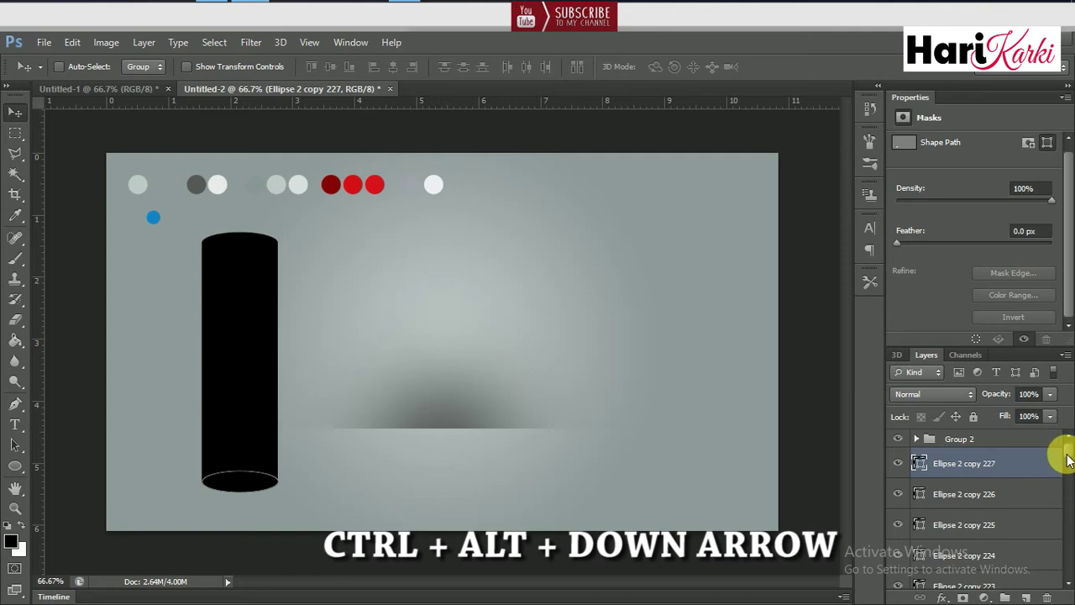
drag(1069, 461, 1067, 571)
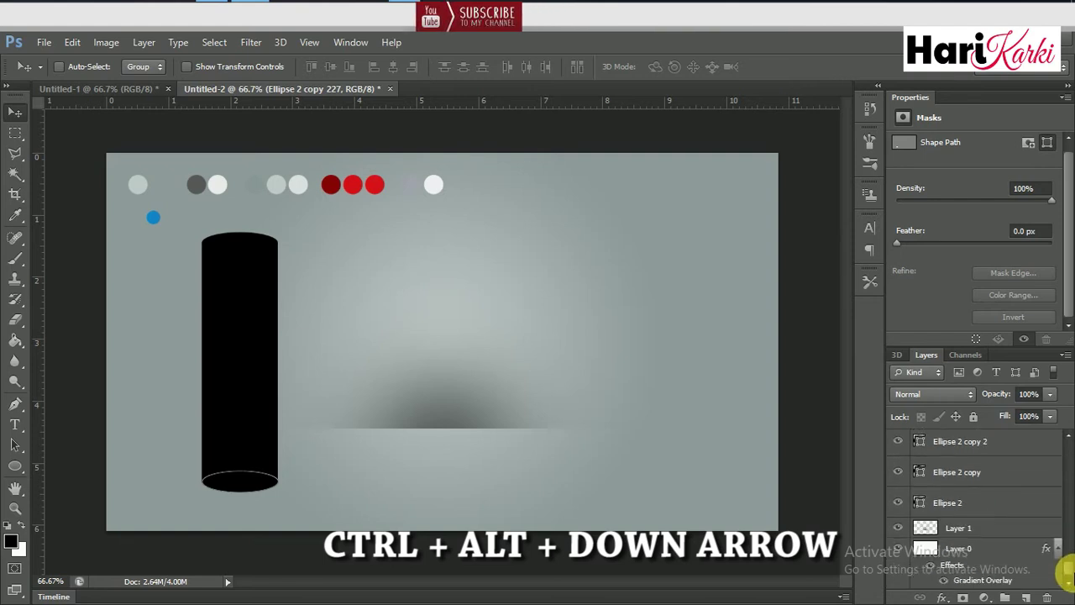
shift+click(1016, 485)
key(ctrl+e)
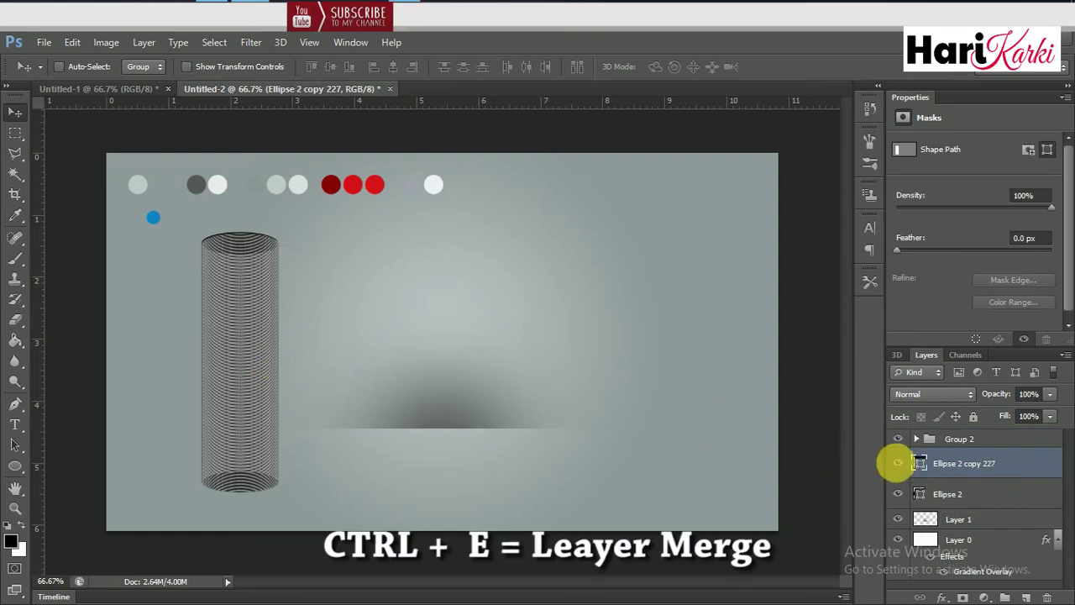
Rasterize the merged Ellipse 2 copy 227 layer.
click(941, 492)
click(939, 466)
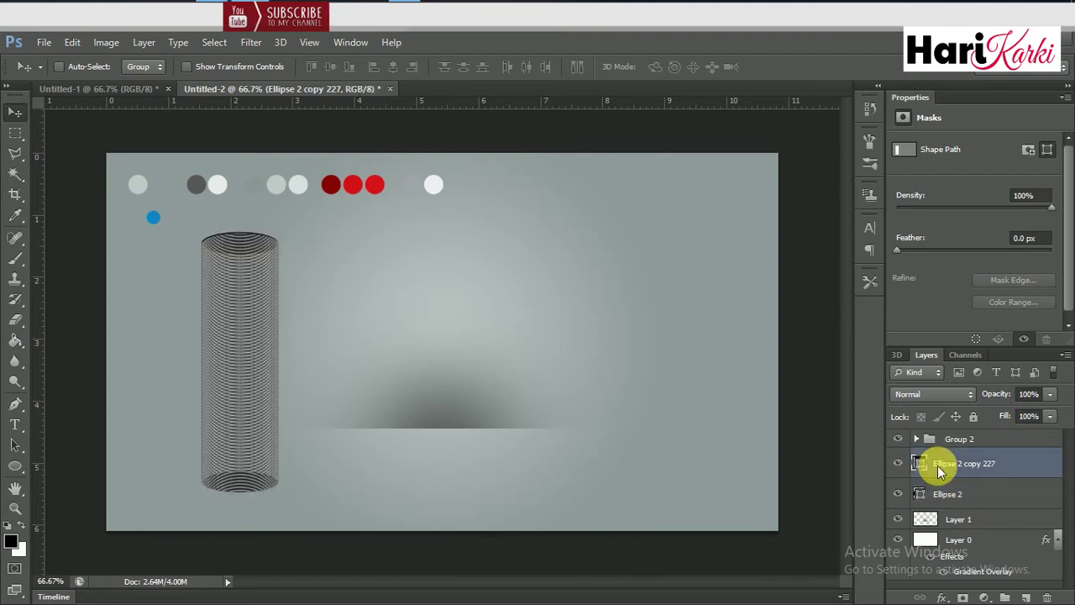
click(921, 493)
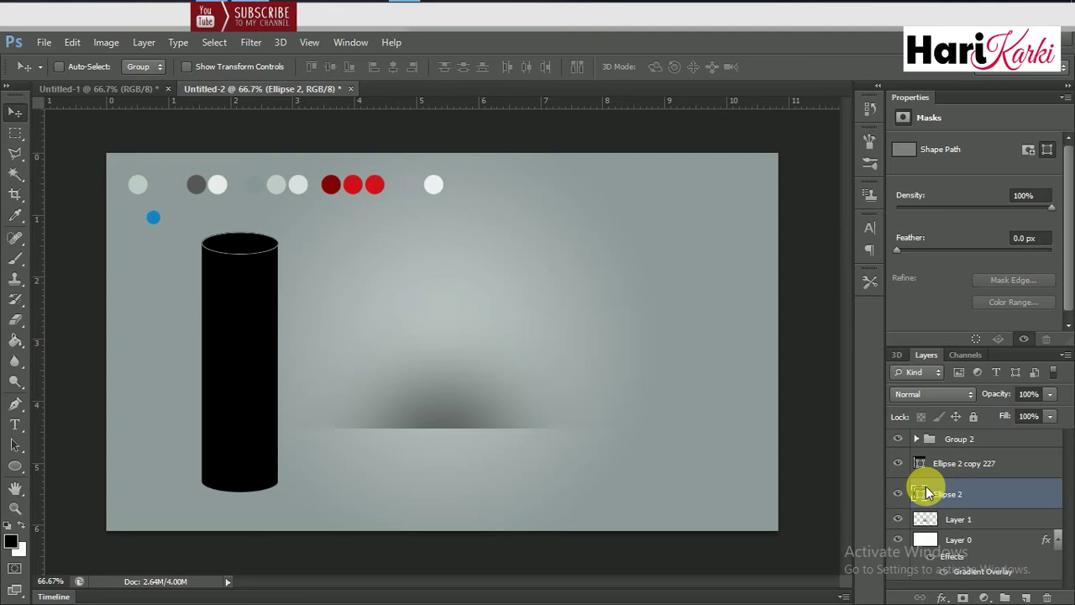
click(939, 465)
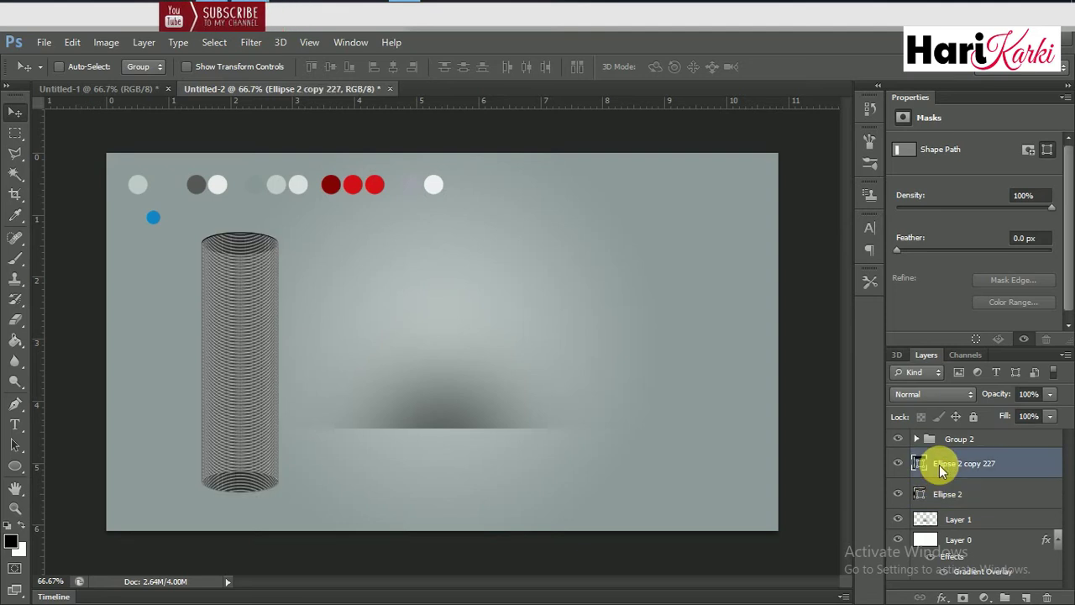
right_click(939, 465)
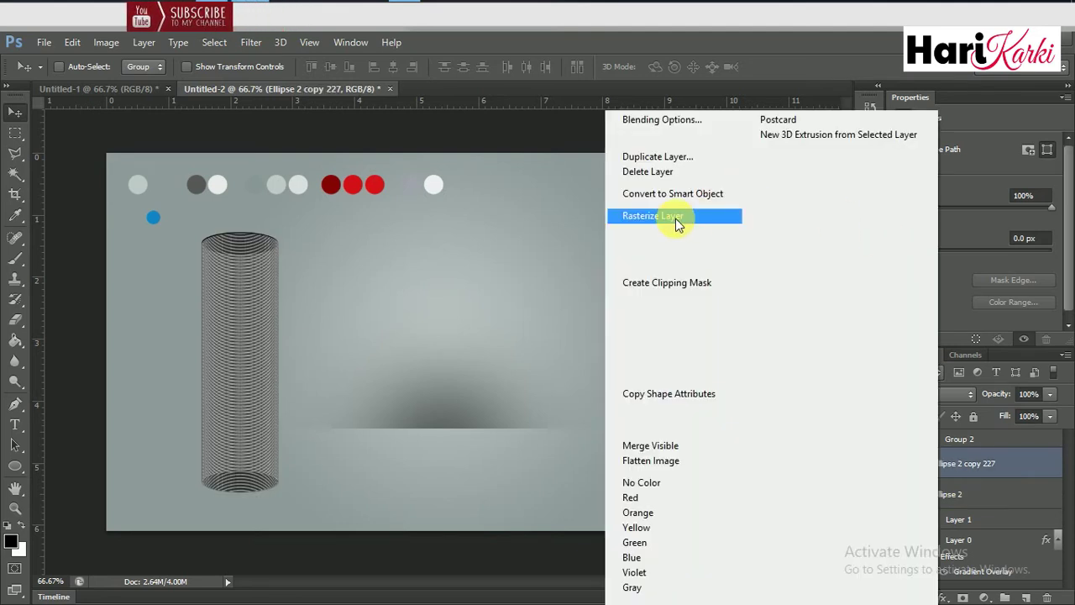
click(678, 217)
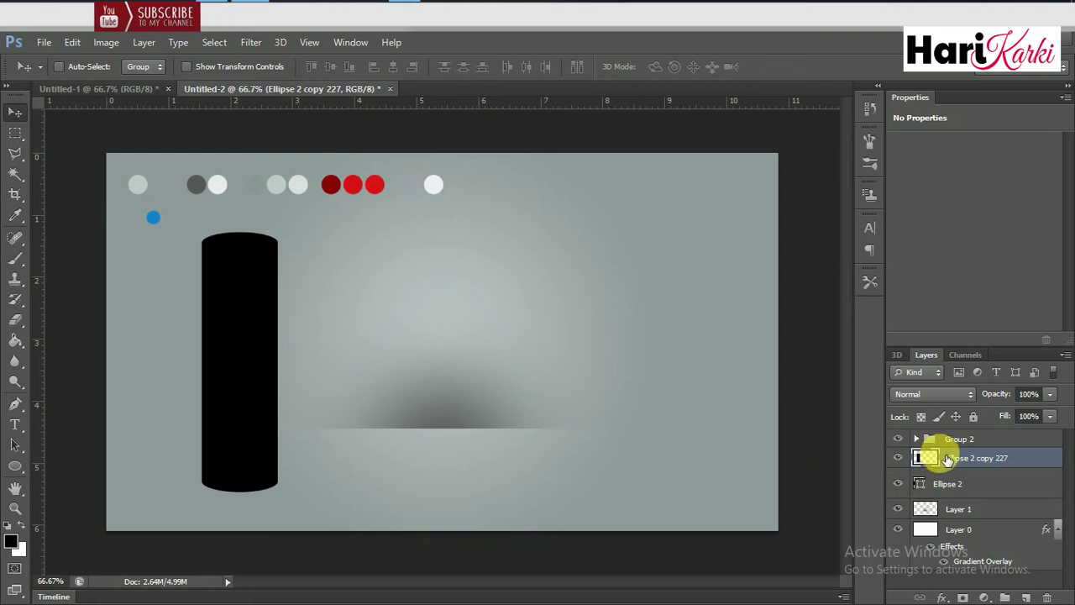
Move the cylinder body and Ellipse 2 together slightly right and up.
drag(225, 360, 279, 351)
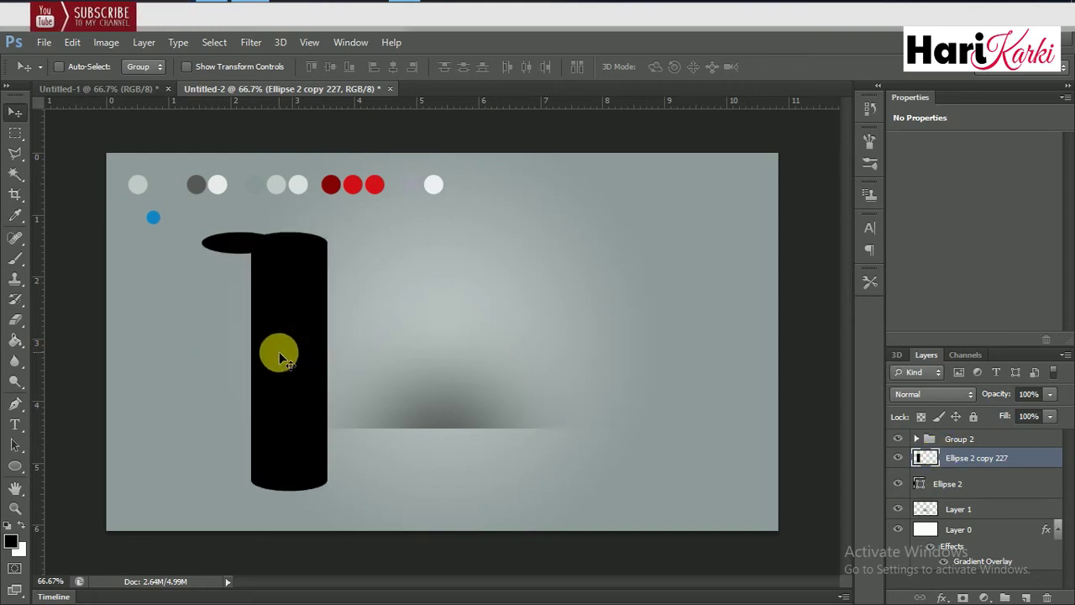
key(ctrl+z)
shift+click(958, 486)
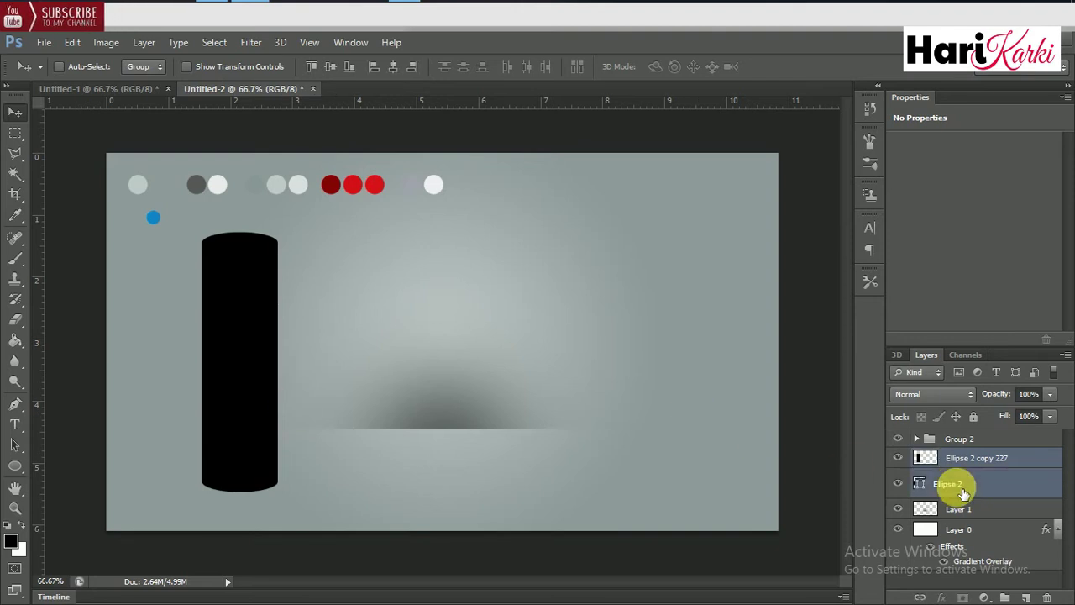
drag(279, 405, 291, 396)
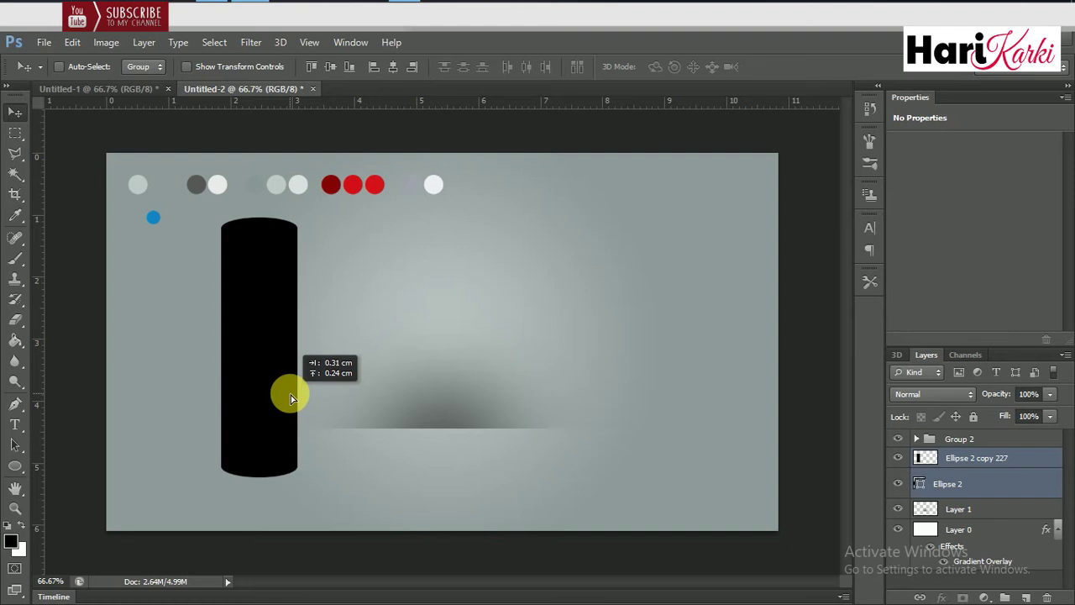
drag(291, 397, 291, 394)
Show guides and marquee-select the middle section of the black cylinder.
click(17, 135)
key(ctrl+semicolon)
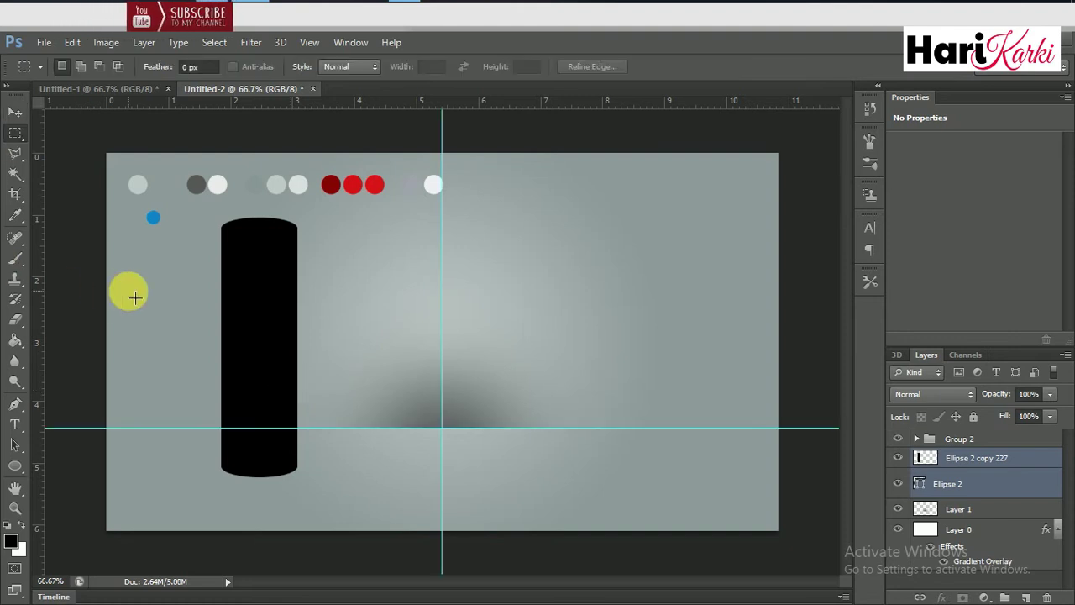
drag(178, 322, 370, 433)
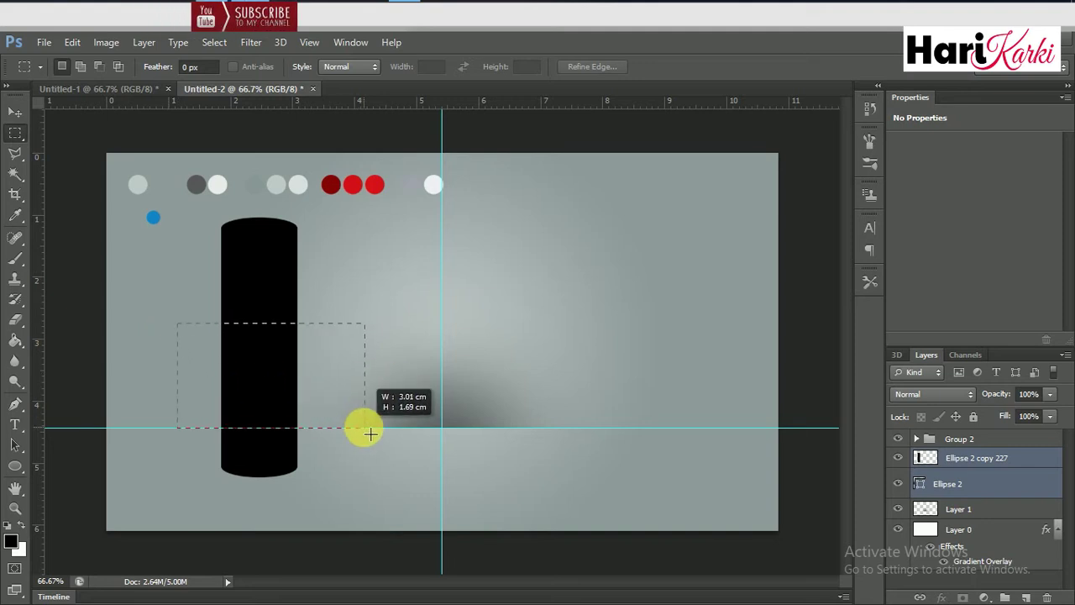
click(371, 434)
drag(200, 338, 358, 428)
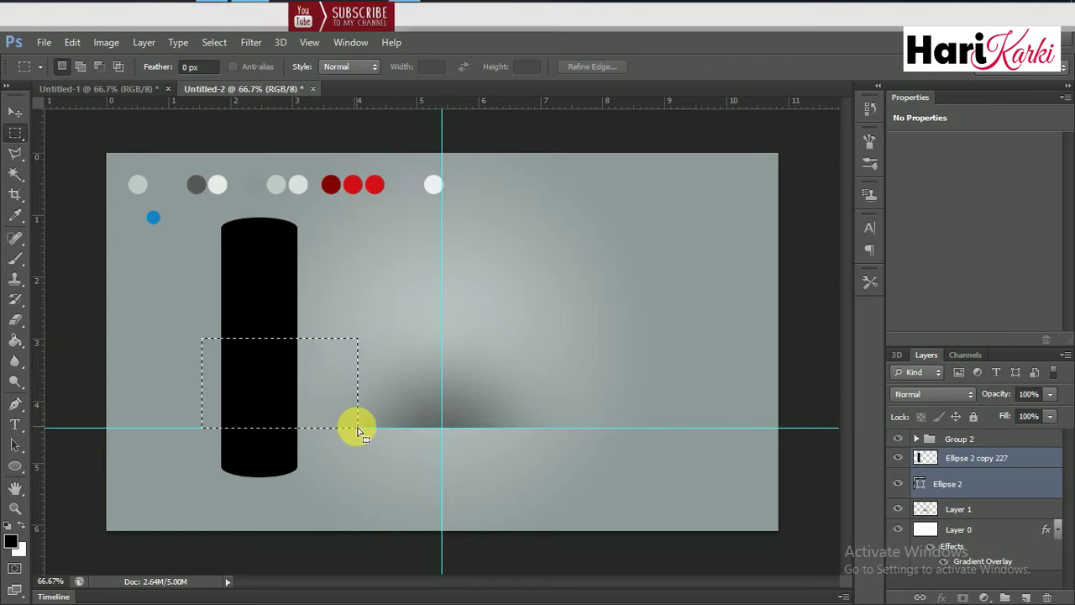
right_click(249, 328)
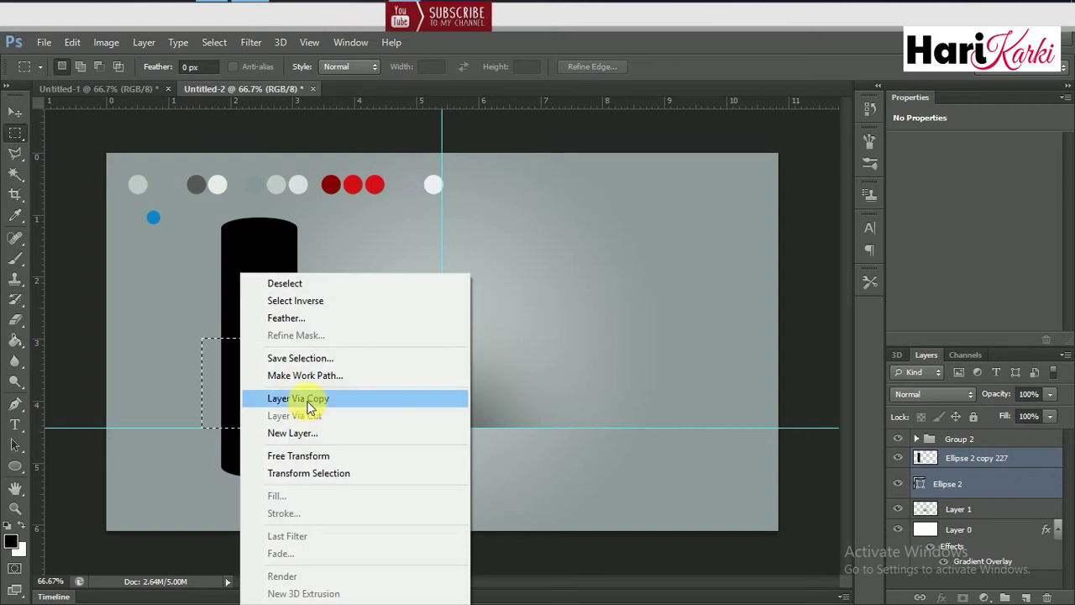
click(229, 386)
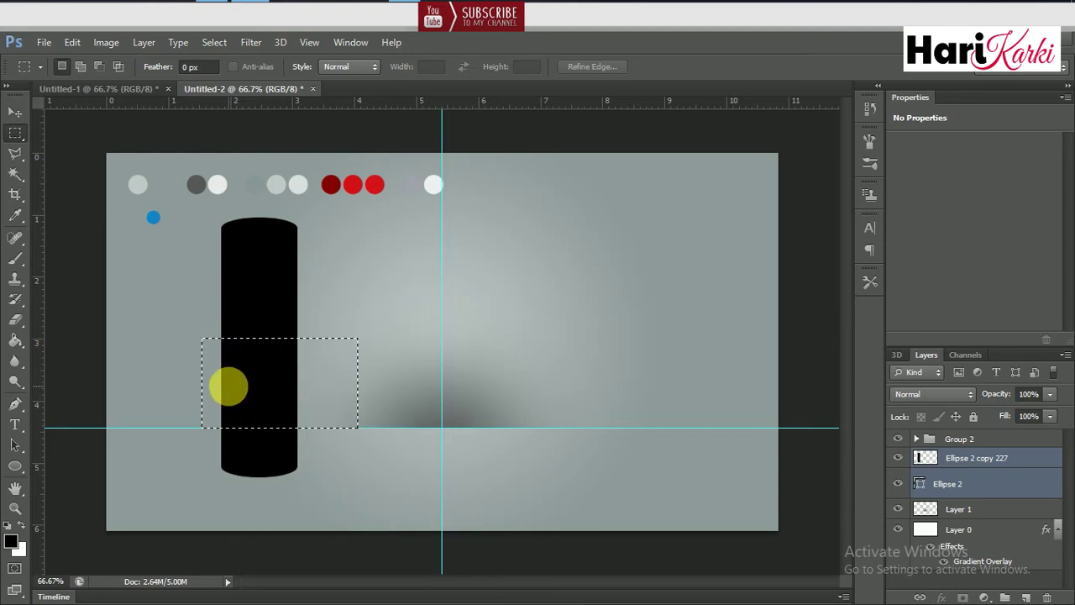
Delete the selected middle from Ellipse 2 copy 227, then hide the guides.
click(1021, 485)
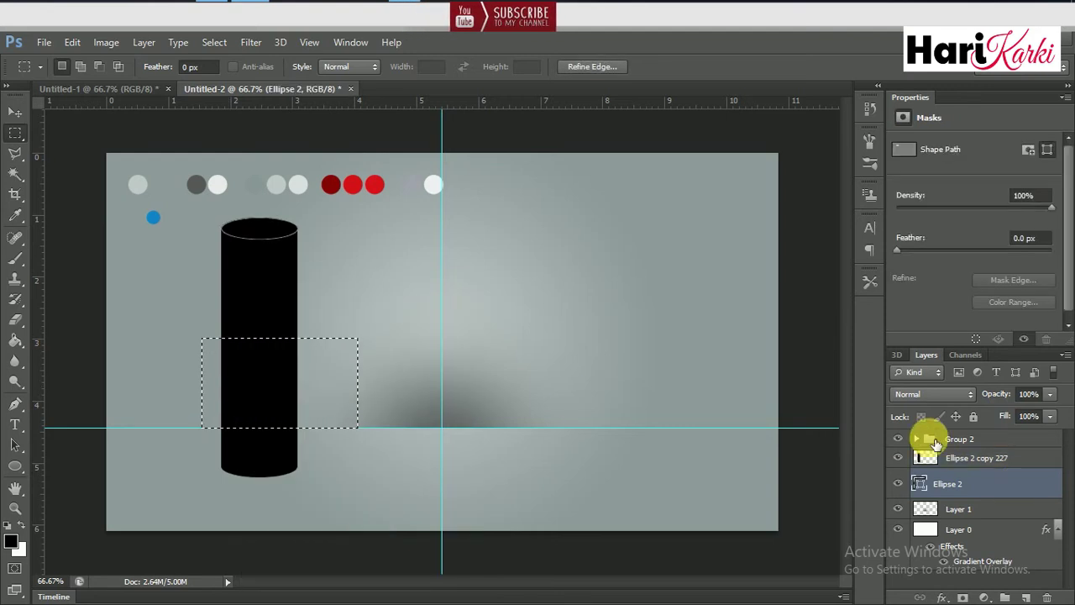
click(945, 456)
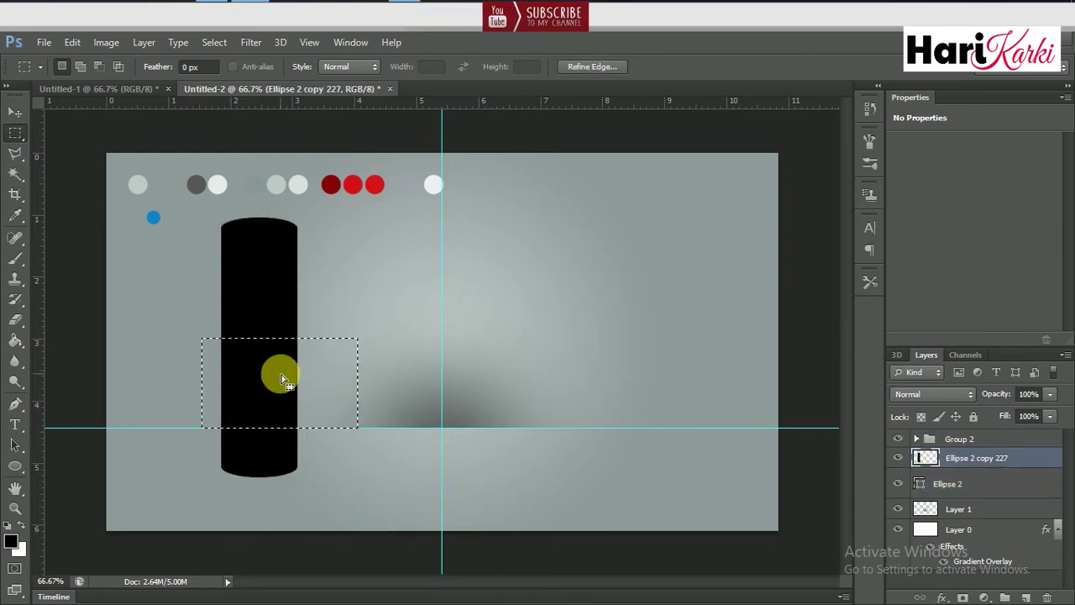
right_click(281, 375)
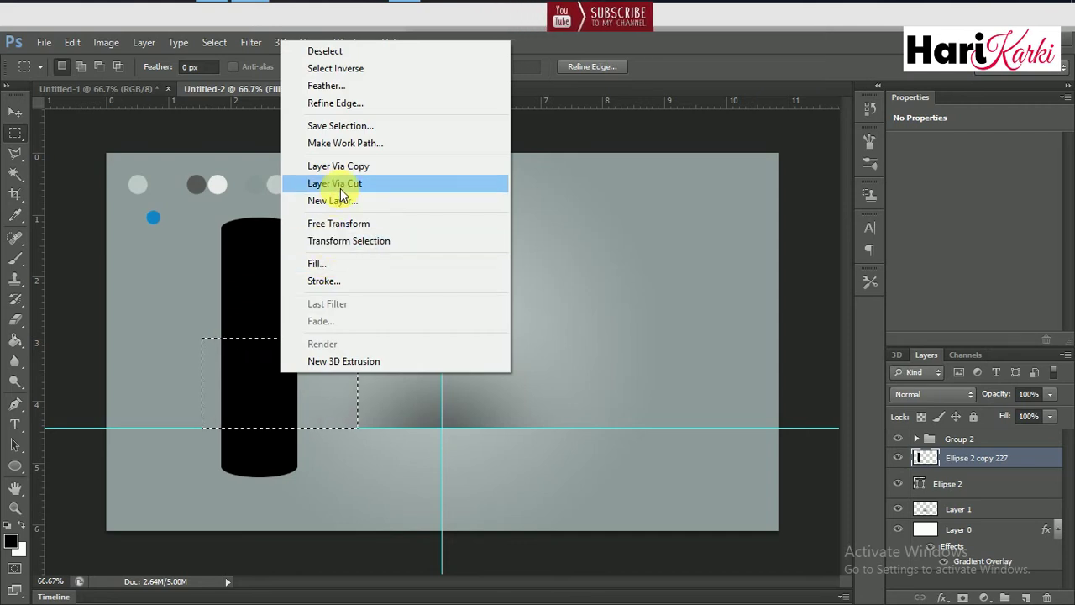
click(343, 185)
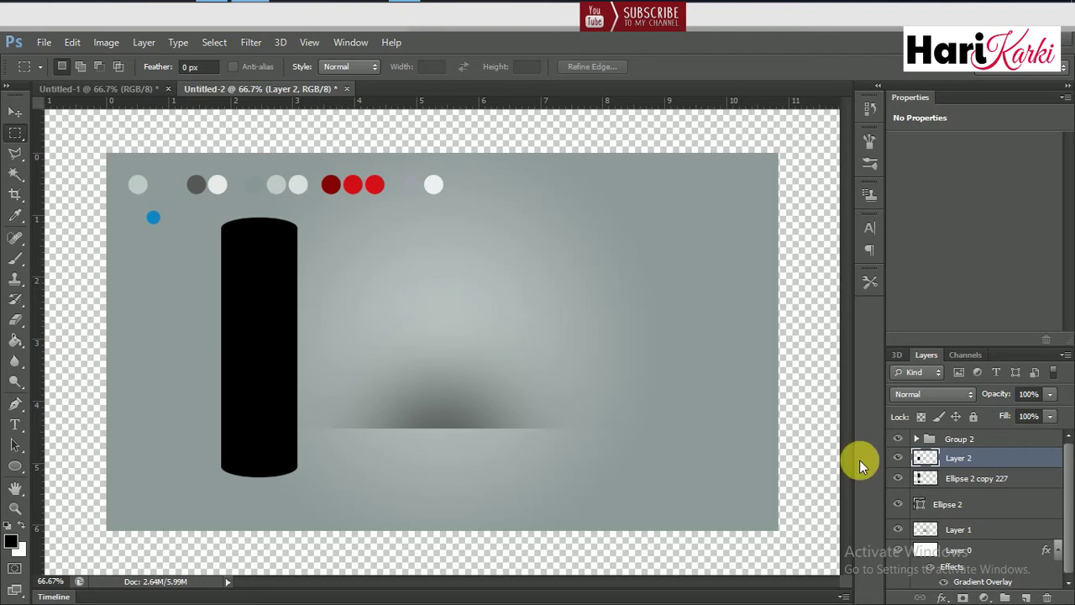
key(ctrl+z)
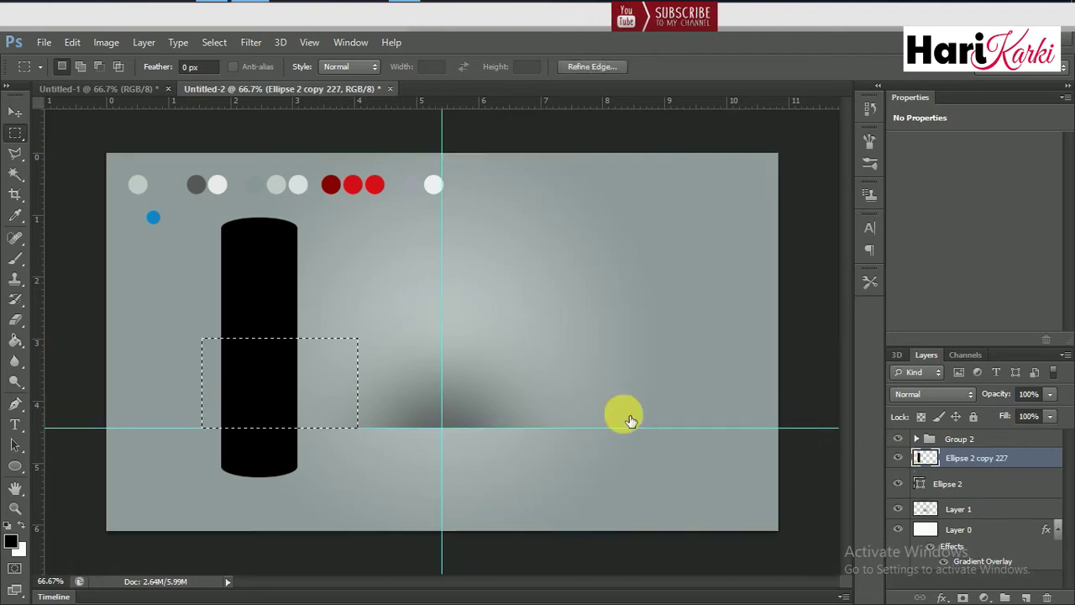
right_click(266, 381)
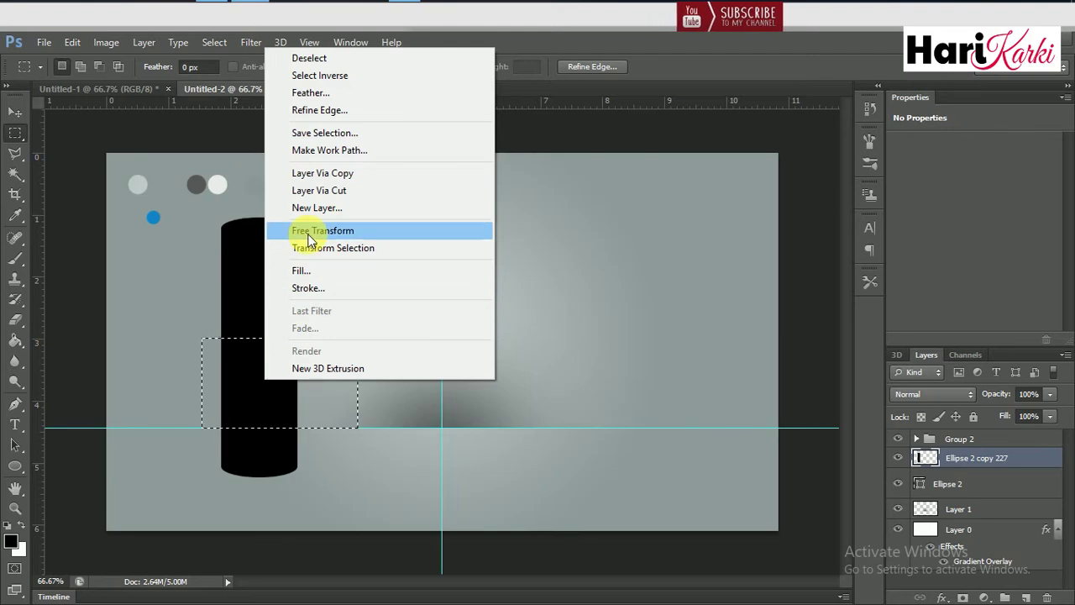
click(326, 175)
key(Delete)
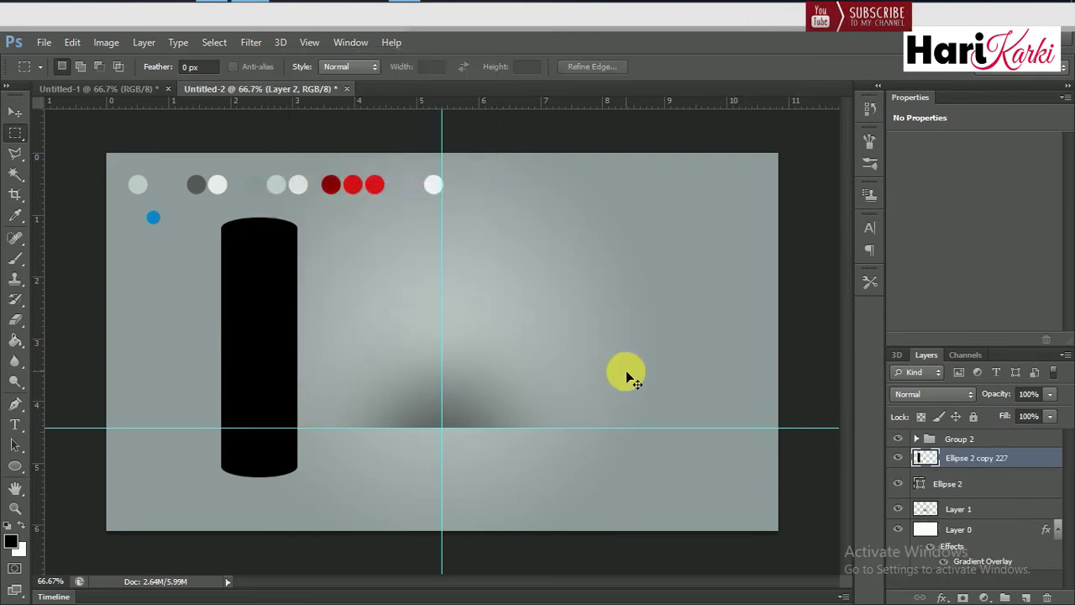
drag(202, 338, 358, 428)
key(BackSpace)
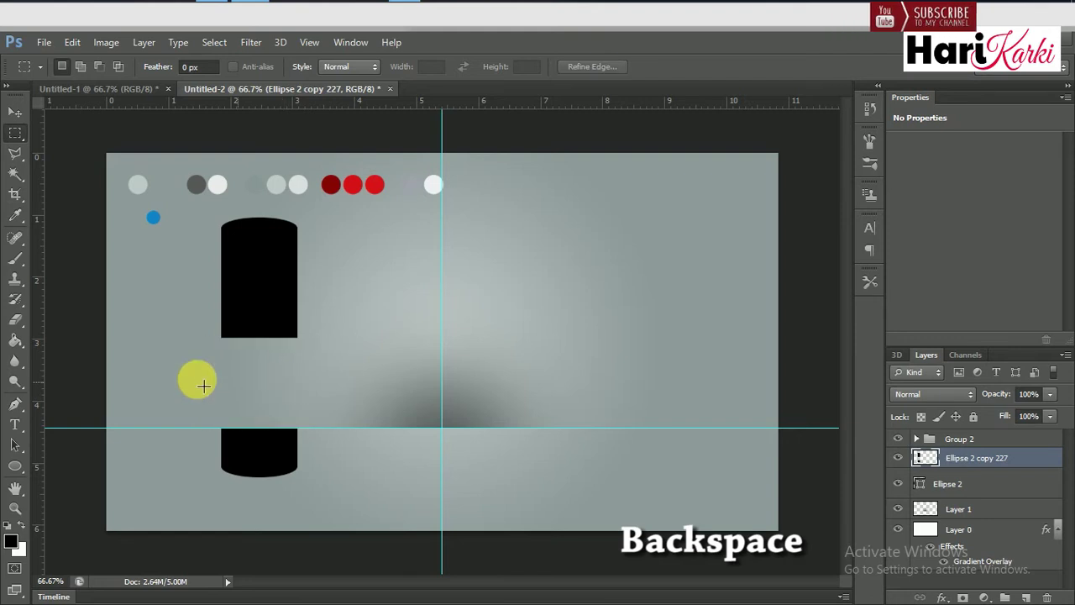
key(ctrl+semicolon)
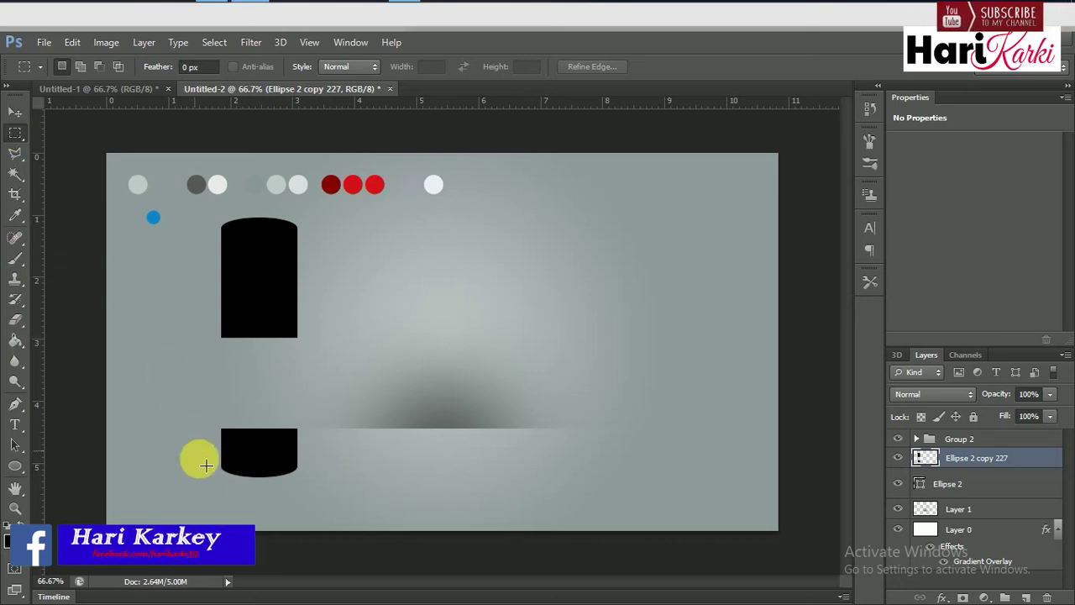
Copy a slice of the lower cylinder piece onto a new Layer 2.
mouse_move(210, 461)
mouse_down()
mouse_move(312, 488)
mouse_move(300, 485)
mouse_up()
right_click(290, 476)
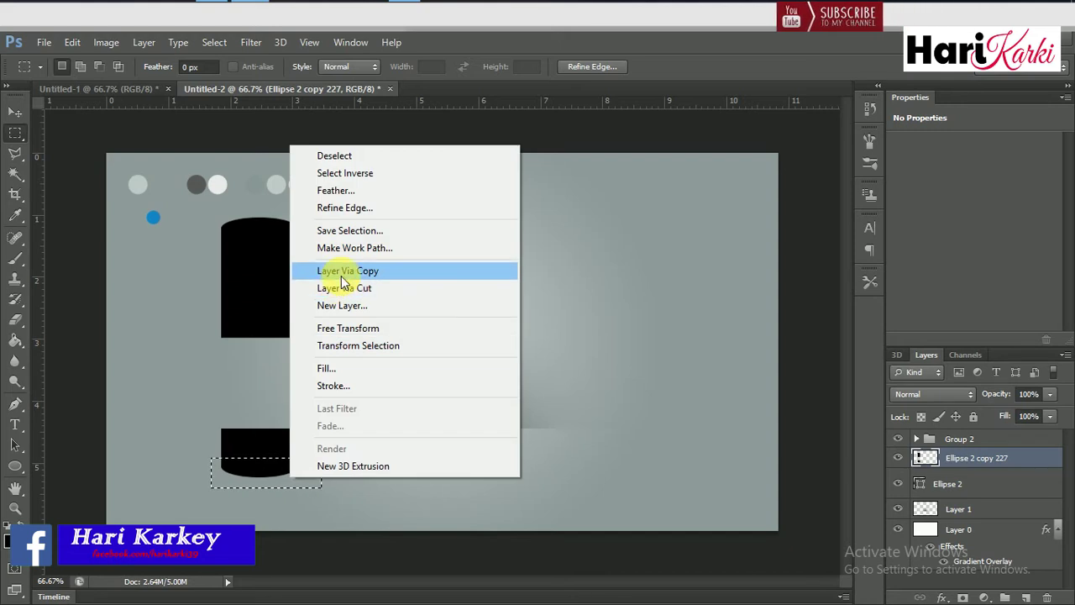
click(342, 271)
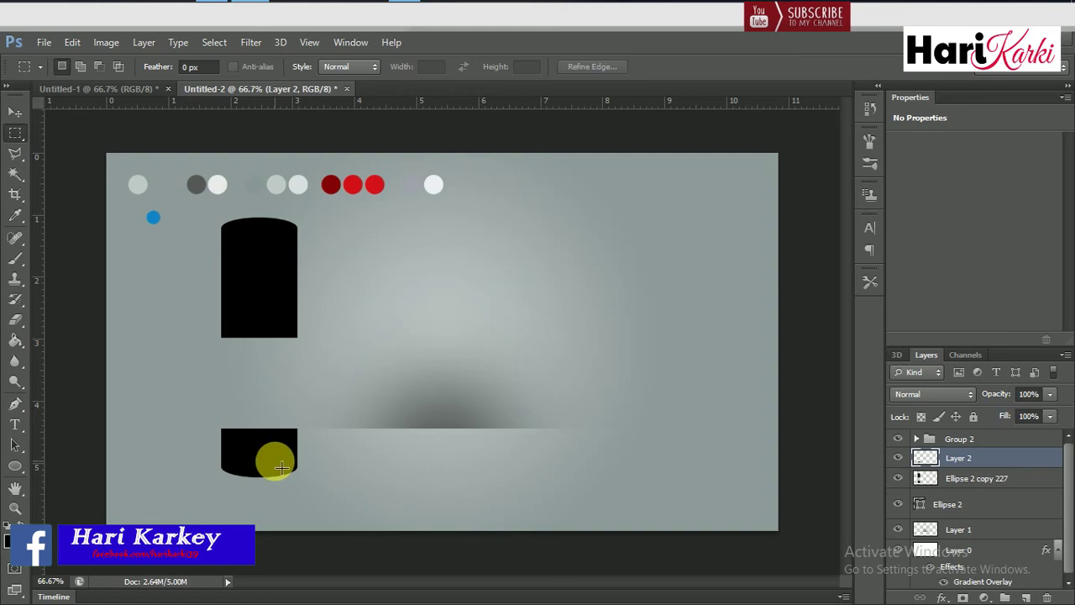
Nudge the Layer 2 slice upward until it closes the upper cylinder's bottom.
key(v)
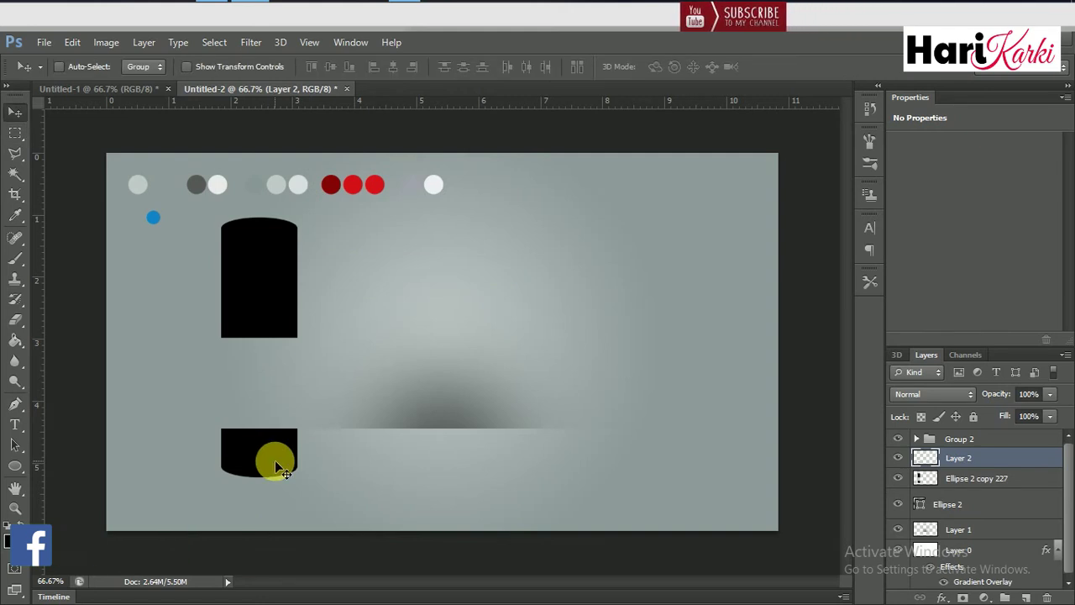
key(shift+Up)
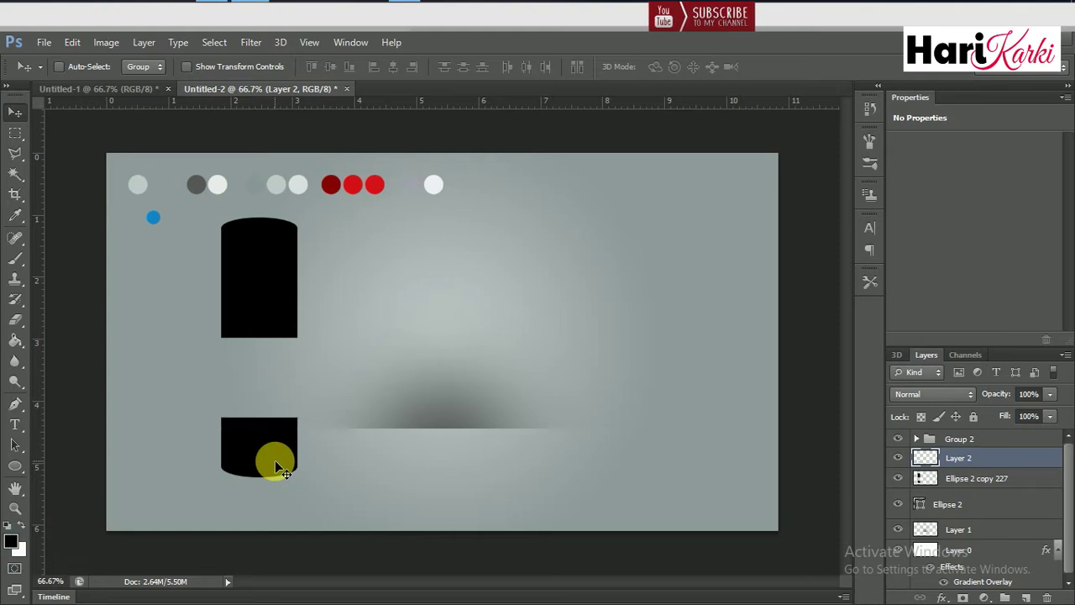
key(shift+Up)
key(shift+Up)
key(shift+Up)
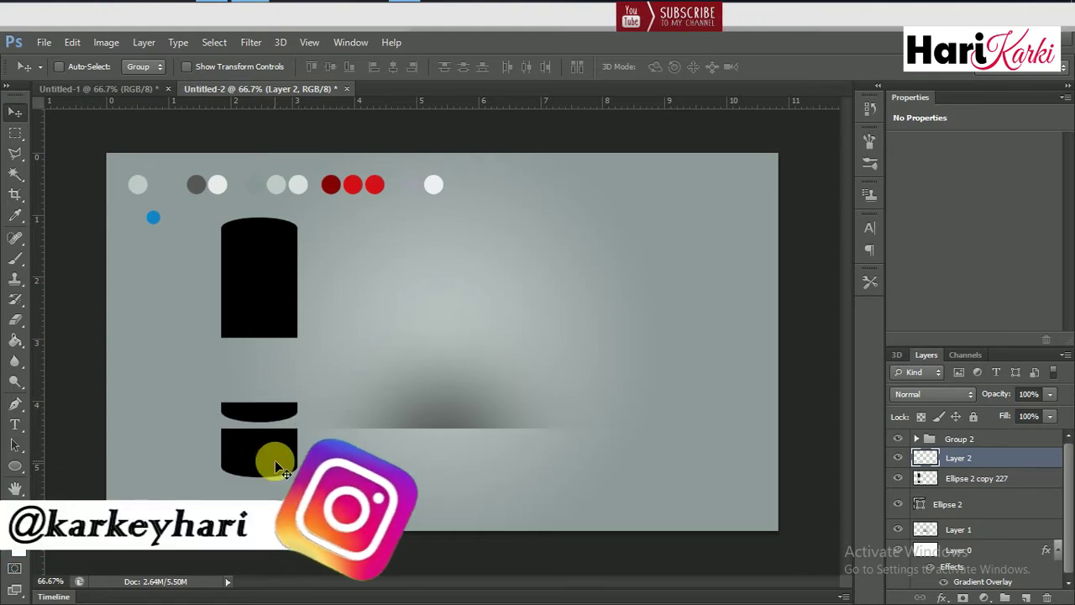
key(shift+Up)
key(shift+Up)
key(shift+Up)
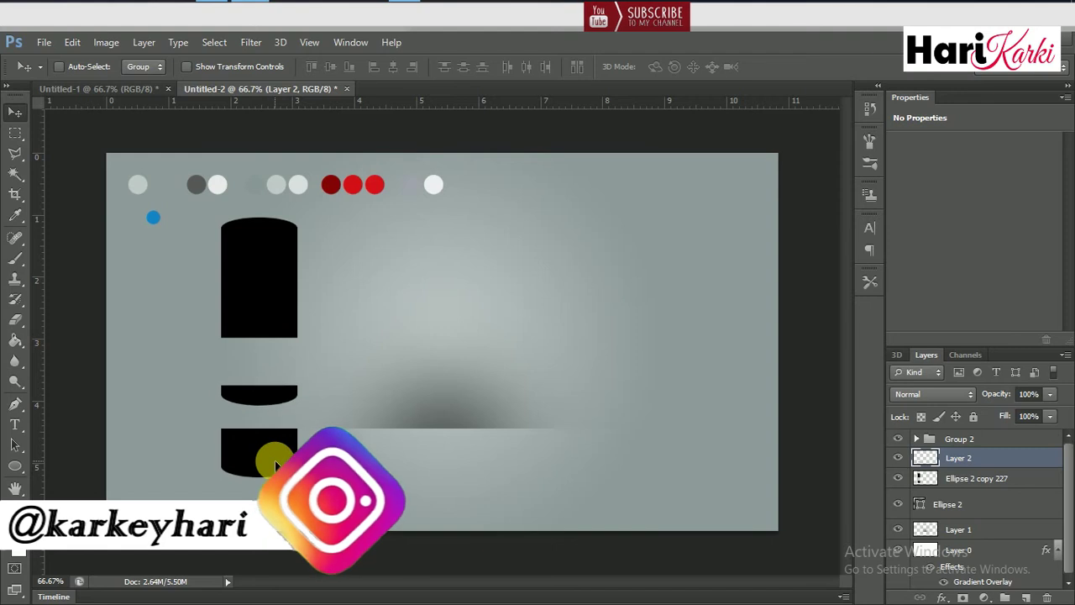
key(shift+Up)
key(shift+Up)
key(shift+Up)
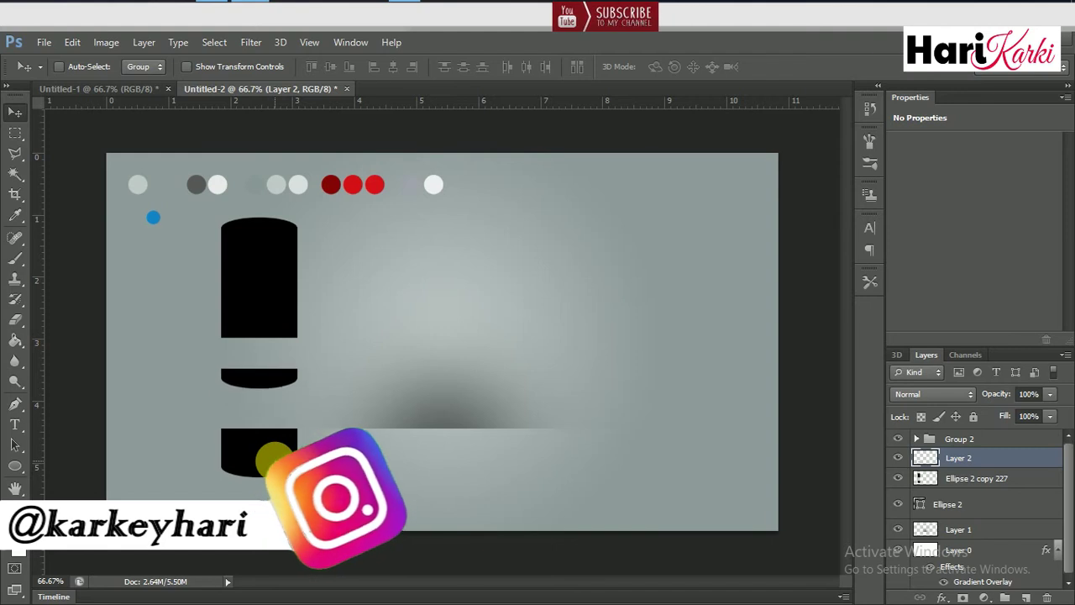
key(shift+Up)
key(shift+Up)
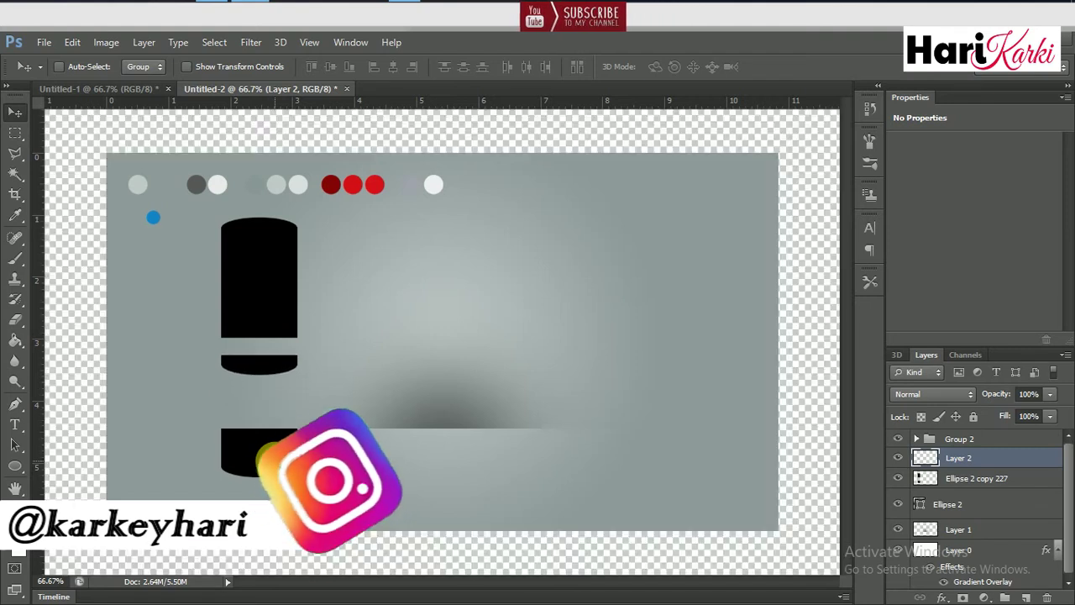
key(shift+Up)
key(shift+Up)
key(shift+Up)
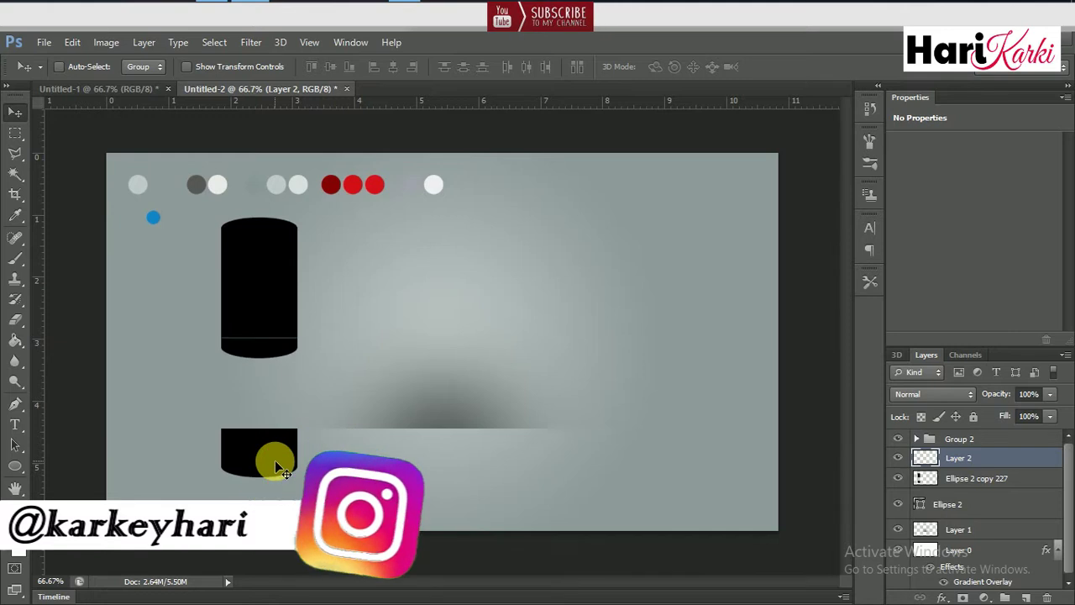
key(Up)
key(Up)
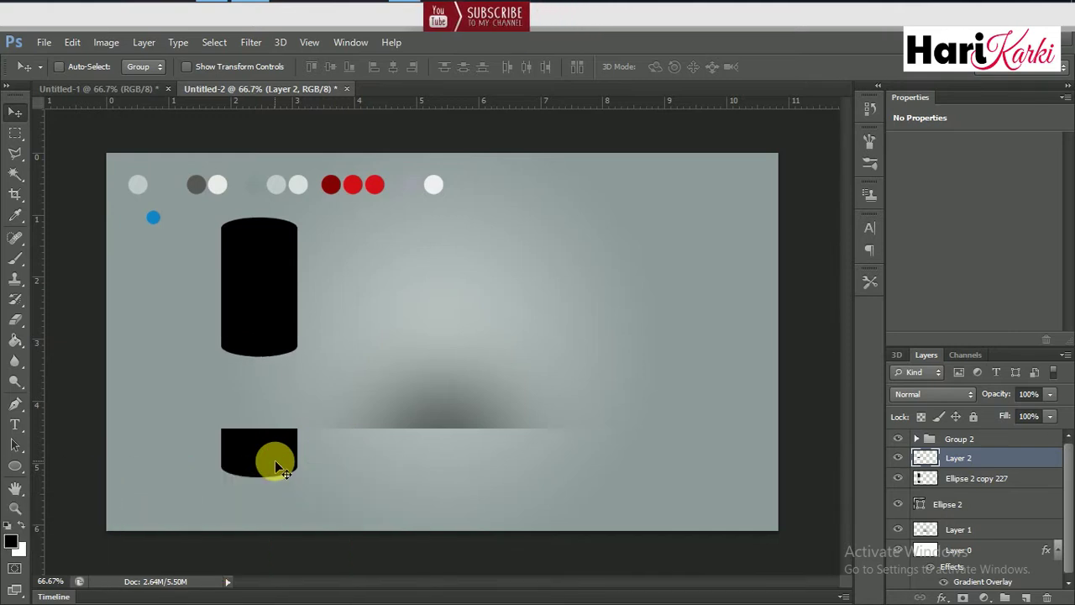
Merge Ellipse 2 copy 227 into Layer 2 and lower Ellipse 2 onto the lower piece.
shift+click(956, 484)
key(ctrl+e)
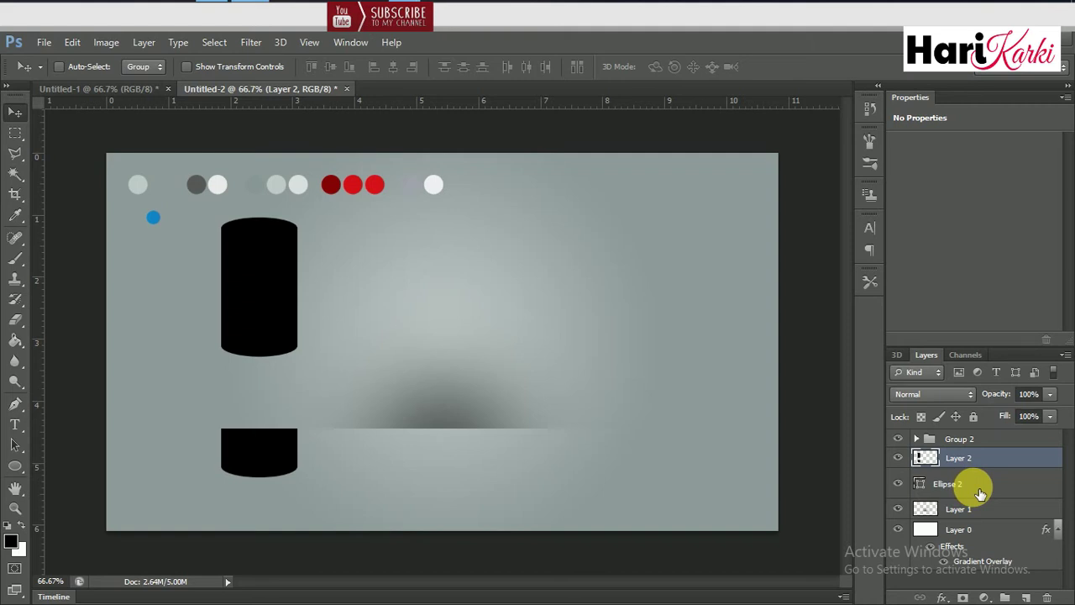
click(979, 492)
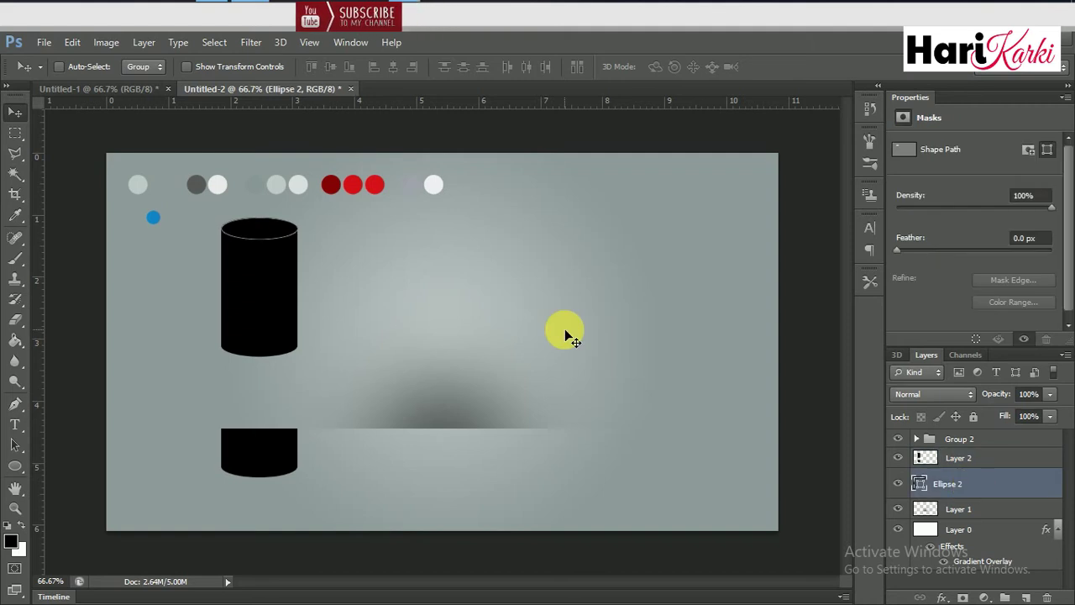
key(Down)
key(Down)
key(Down)
key(Down)
key(Down)
key(Down)
key(Down)
key(Down)
key(Down)
key(Down)
key(Down)
key(Down)
key(Down)
key(Down)
key(Down)
key(Down)
key(Down)
key(Down)
key(Down)
key(Down)
key(Down)
key(Down)
key(Down)
key(Down)
key(Down)
key(Down)
key(Down)
key(Down)
key(Down)
key(Down)
key(Down)
key(Down)
key(Down)
key(Down)
key(Down)
key(Down)
key(Down)
key(Down)
key(Down)
key(Down)
key(Down)
key(Down)
key(Down)
key(Down)
key(Down)
key(Down)
key(Down)
key(Down)
key(Down)
key(Down)
key(Down)
key(Down)
key(Down)
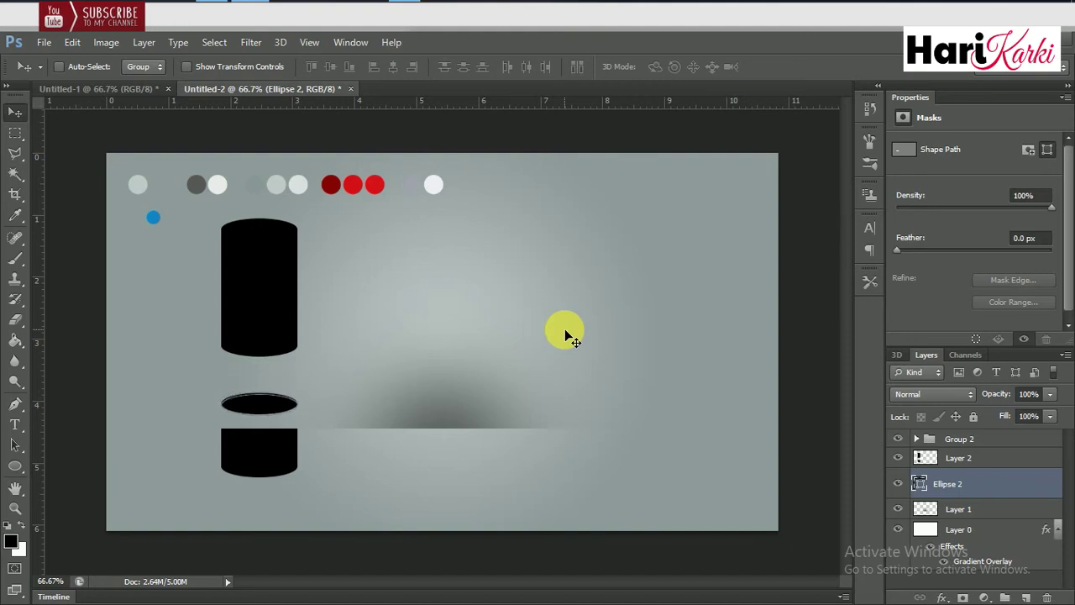
key(Down)
key(Down)
key(Down)
key(Down)
key(Down)
key(Down)
key(Down)
key(Down)
key(Down)
key(Down)
key(Down)
key(Down)
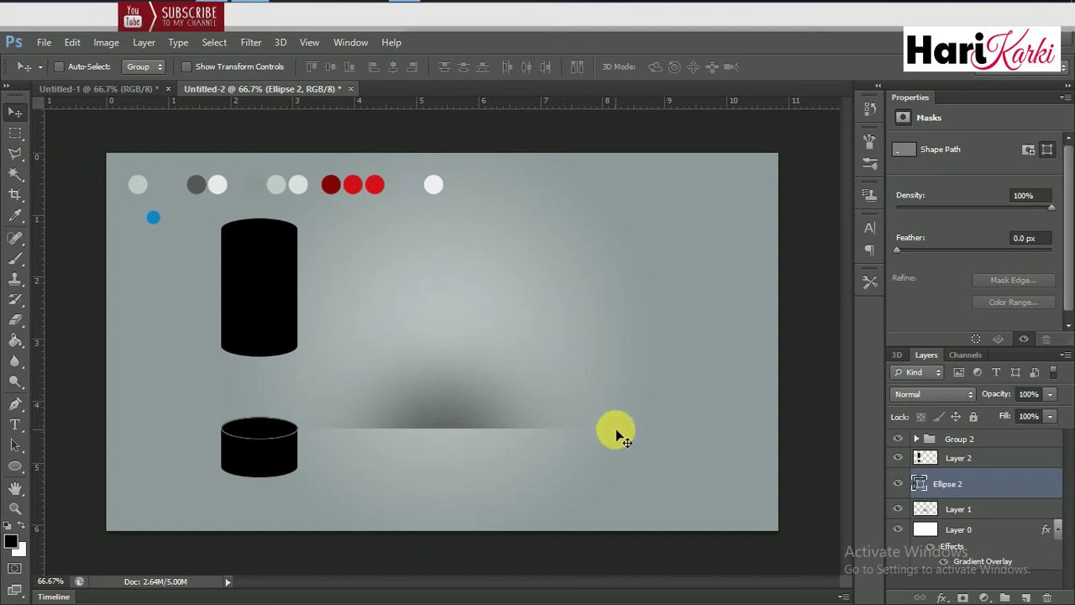
click(945, 465)
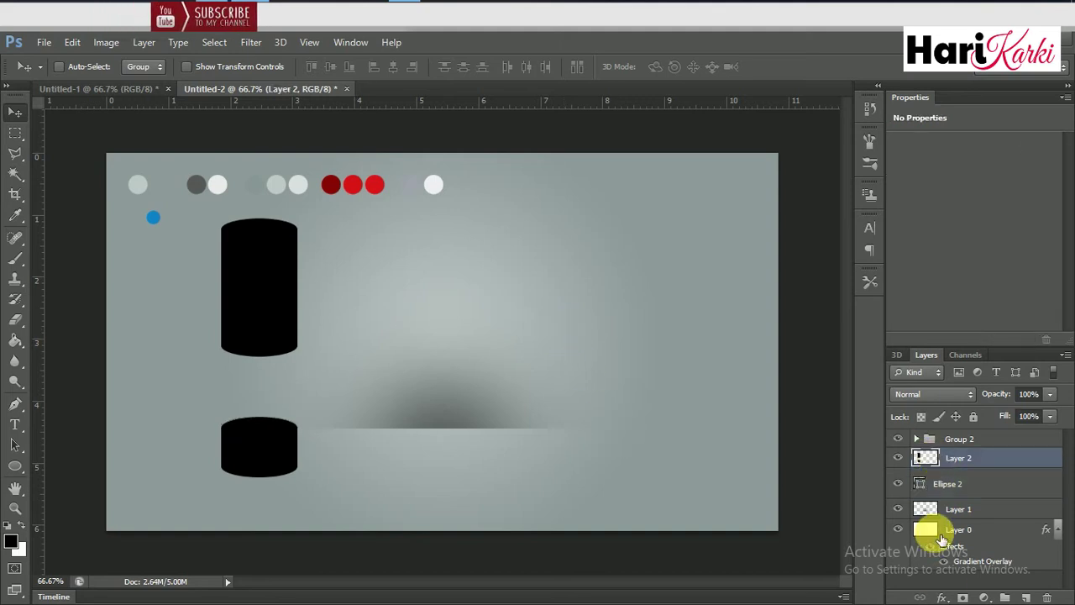
click(942, 597)
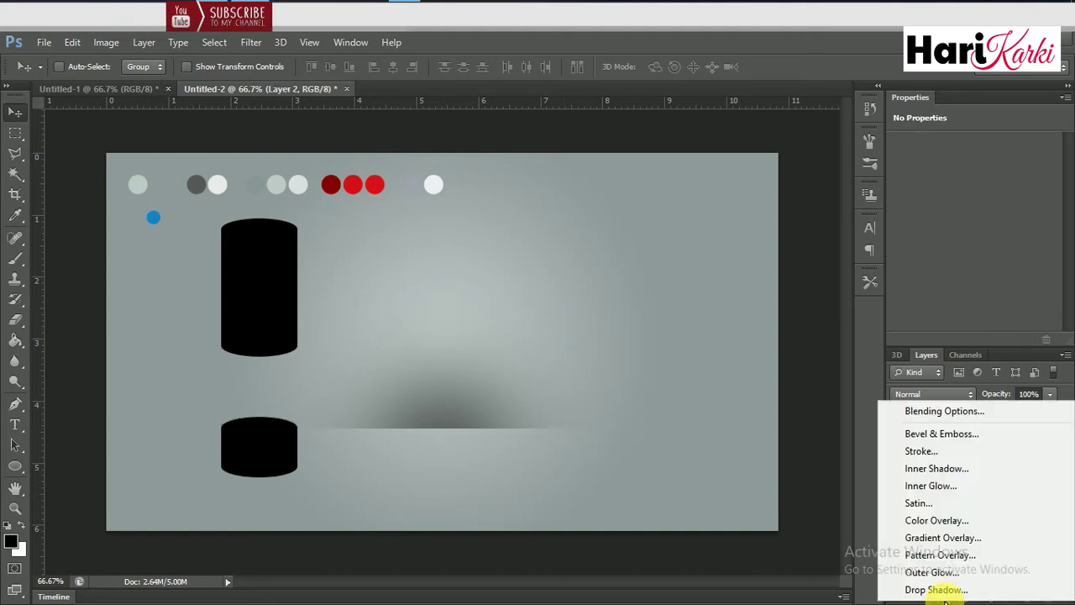
click(949, 536)
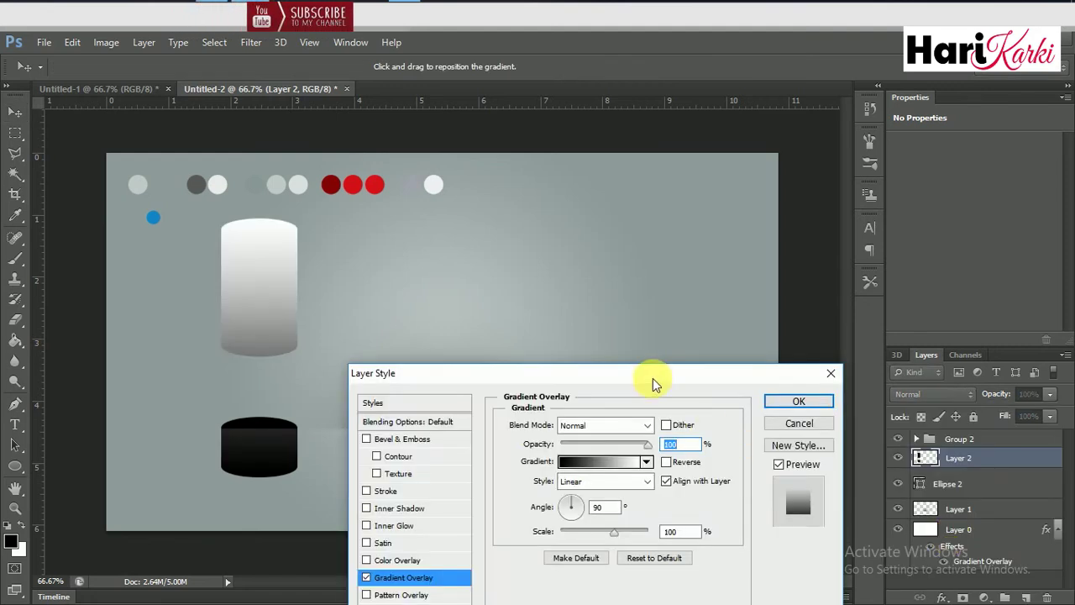
drag(653, 376, 688, 227)
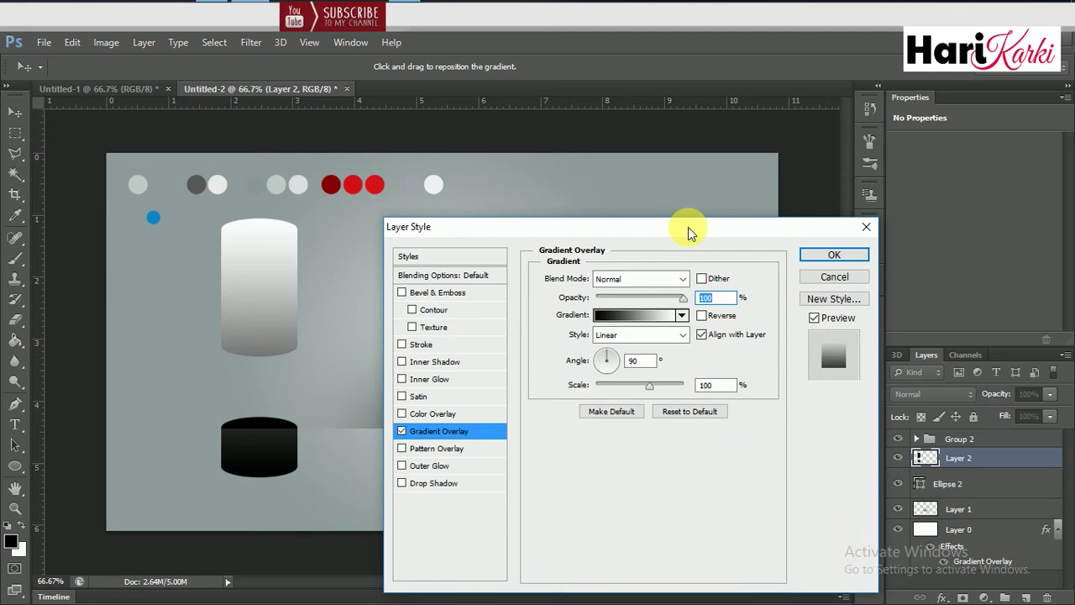
click(811, 280)
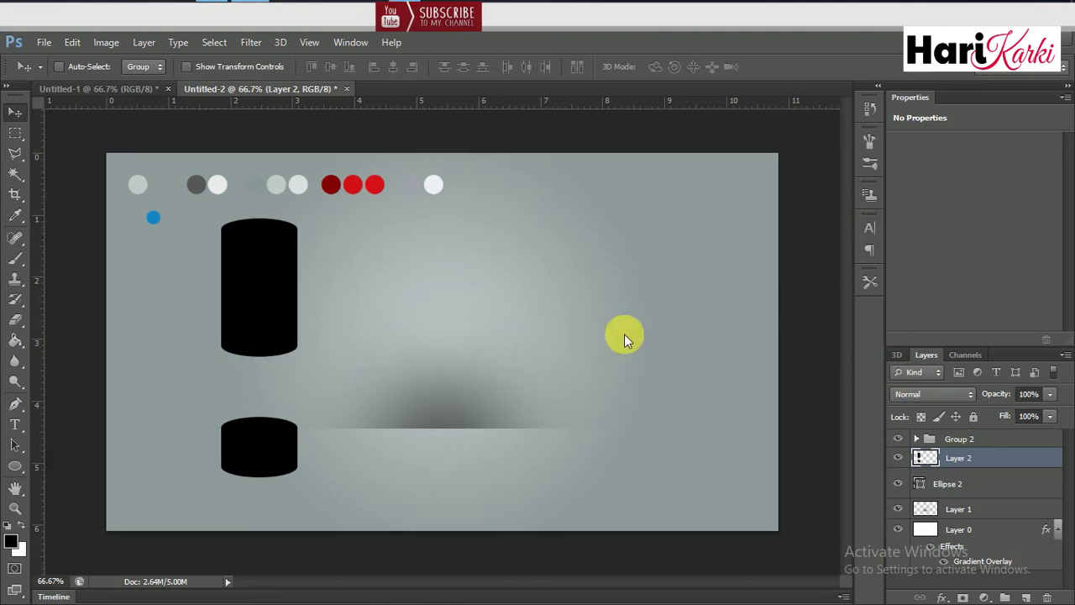
Cut the upper cylinder onto its own layer, Layer 3, via a marquee selection.
click(15, 132)
mouse_move(199, 209)
mouse_down()
mouse_move(286, 307)
mouse_move(373, 372)
mouse_up()
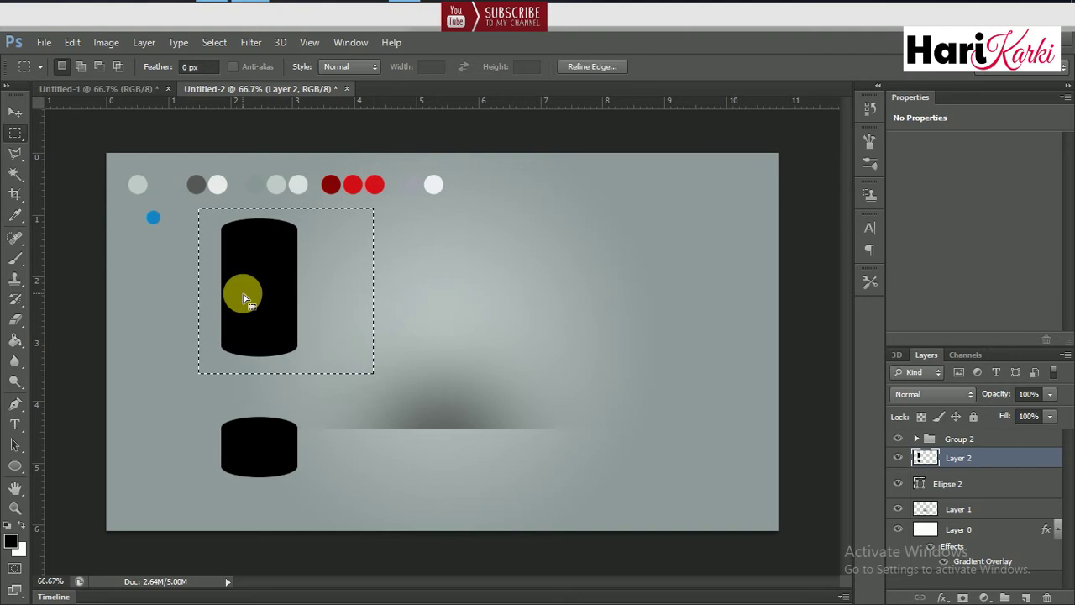
right_click(244, 299)
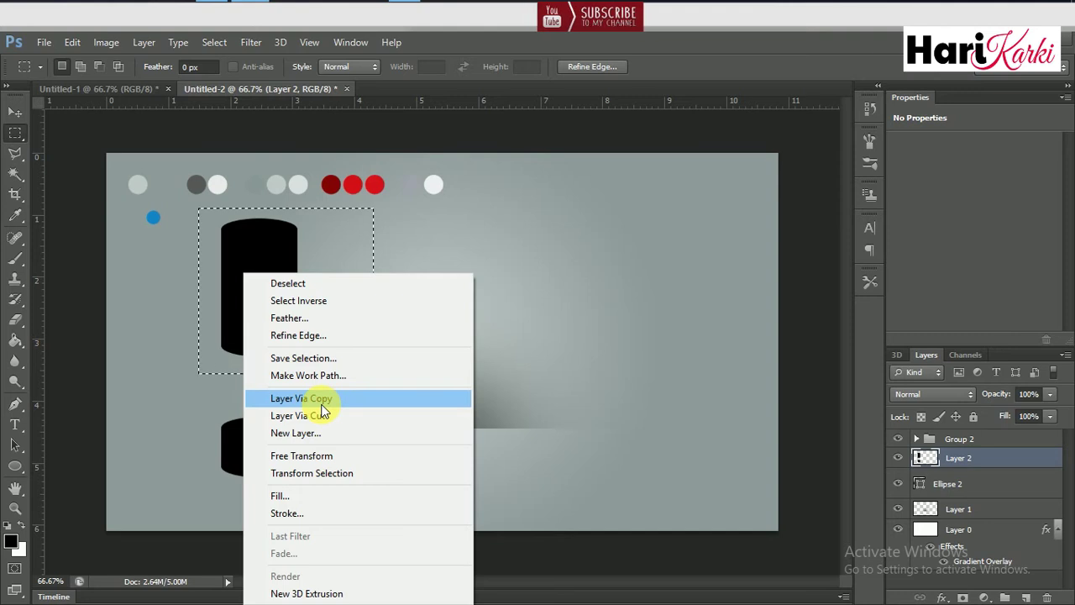
click(322, 415)
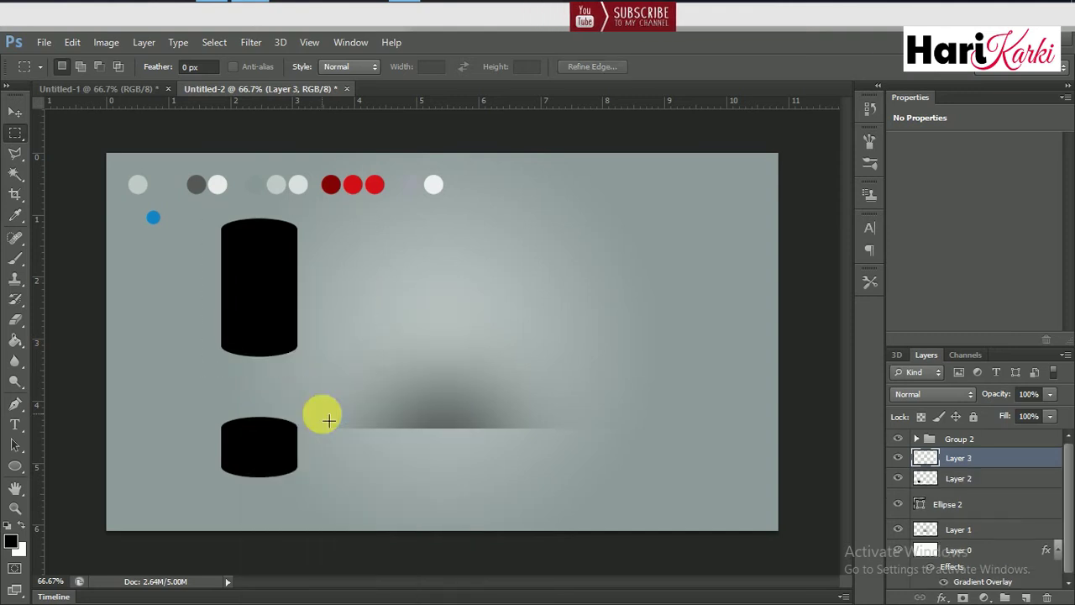
Place Ellipse 2 between the layers and rename Layer 2 'Buttom' and Layer 3 'Top'.
click(961, 481)
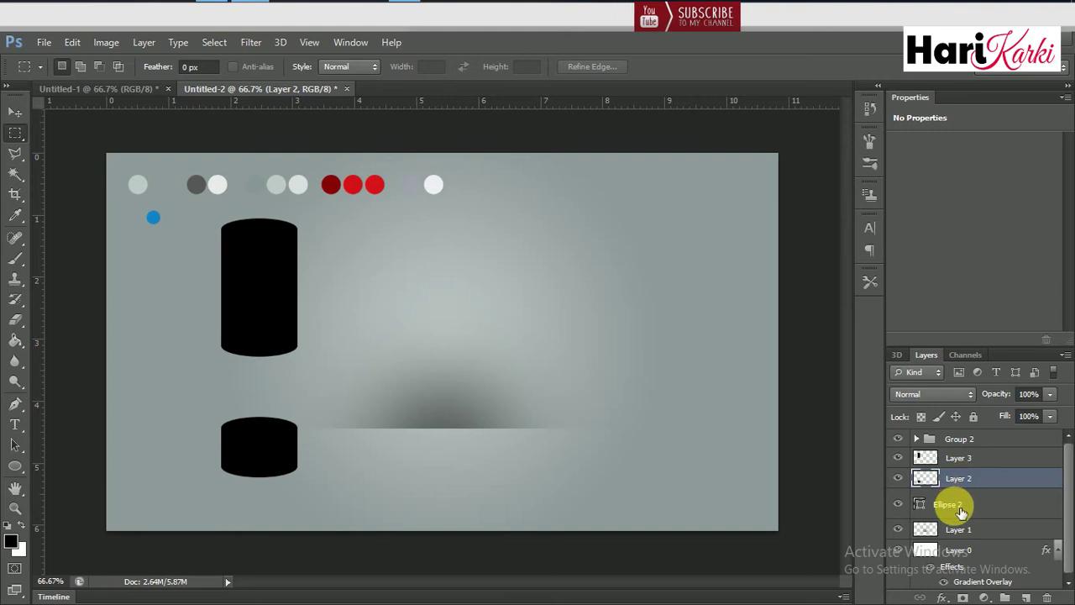
drag(960, 507, 955, 481)
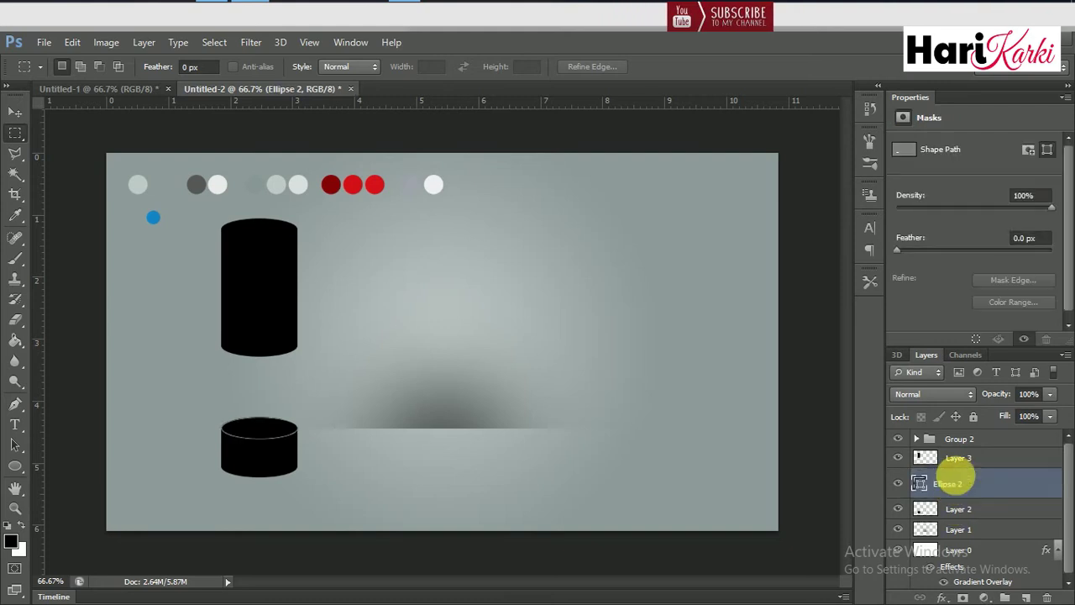
click(957, 511)
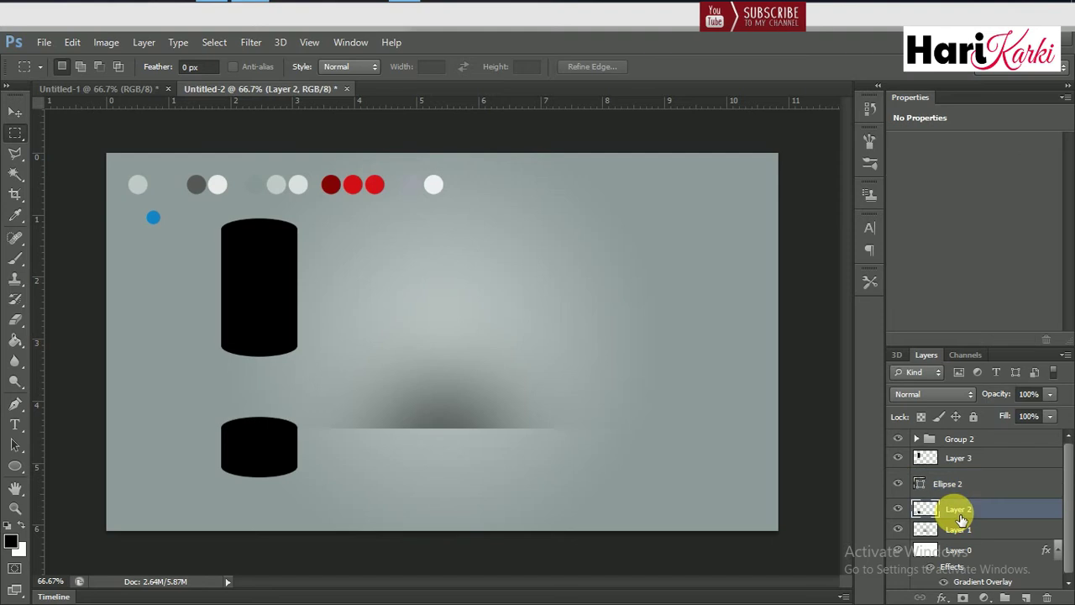
double_click(960, 511)
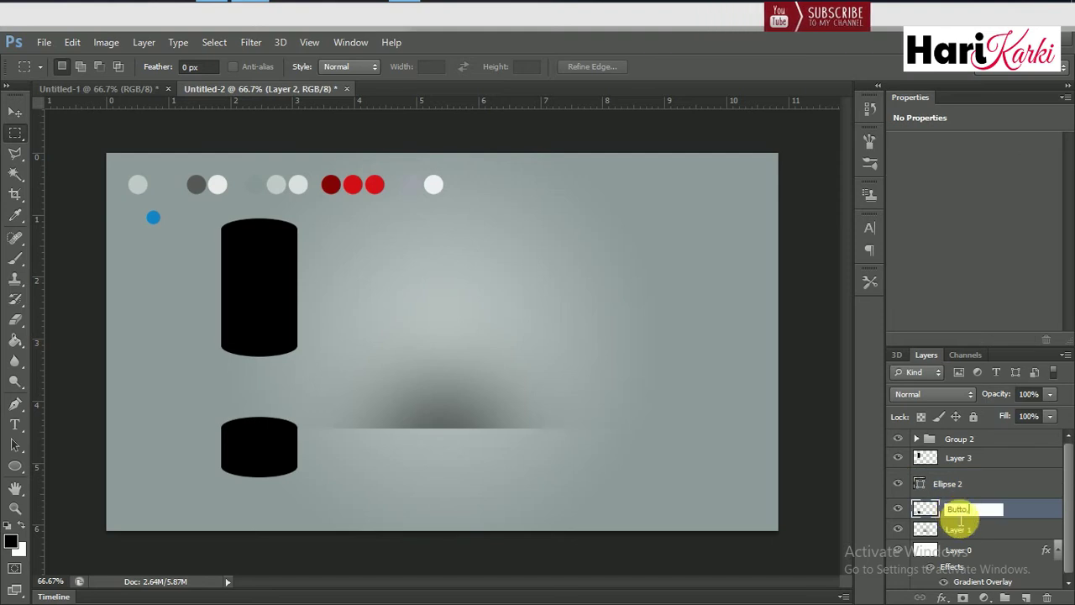
text(ttom)
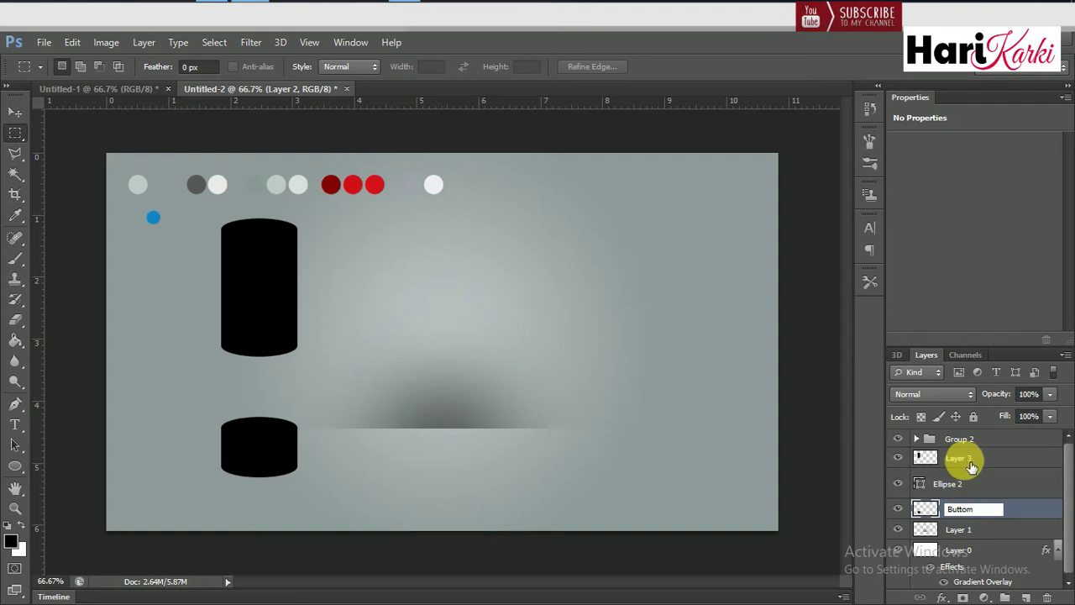
double_click(960, 458)
text(Top)
key(Return)
Add a Gradient Overlay to the Top layer in Layer Style.
click(952, 598)
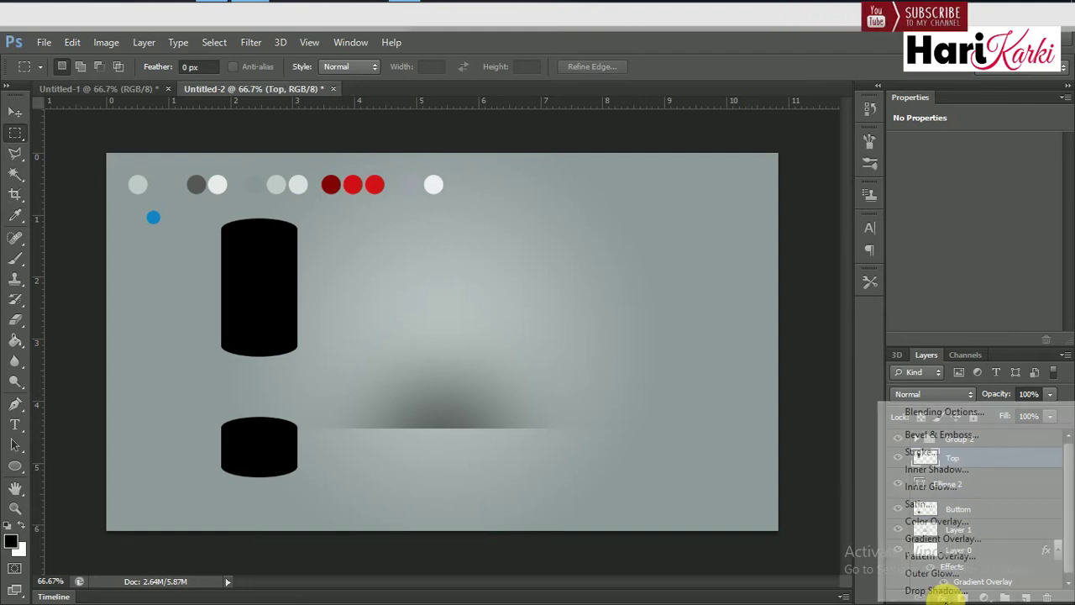
click(934, 413)
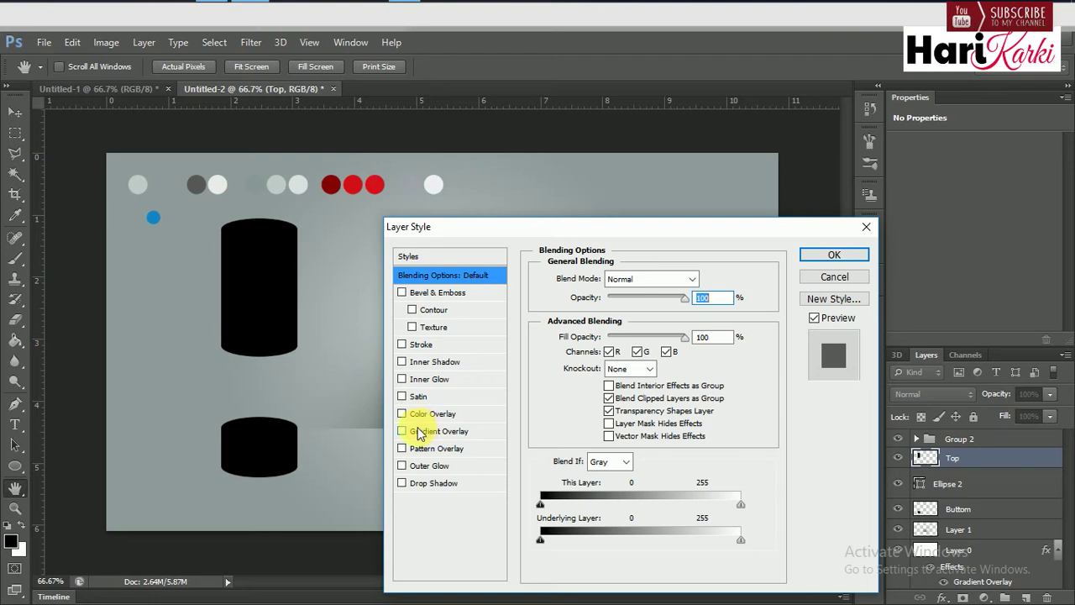
click(420, 431)
click(622, 315)
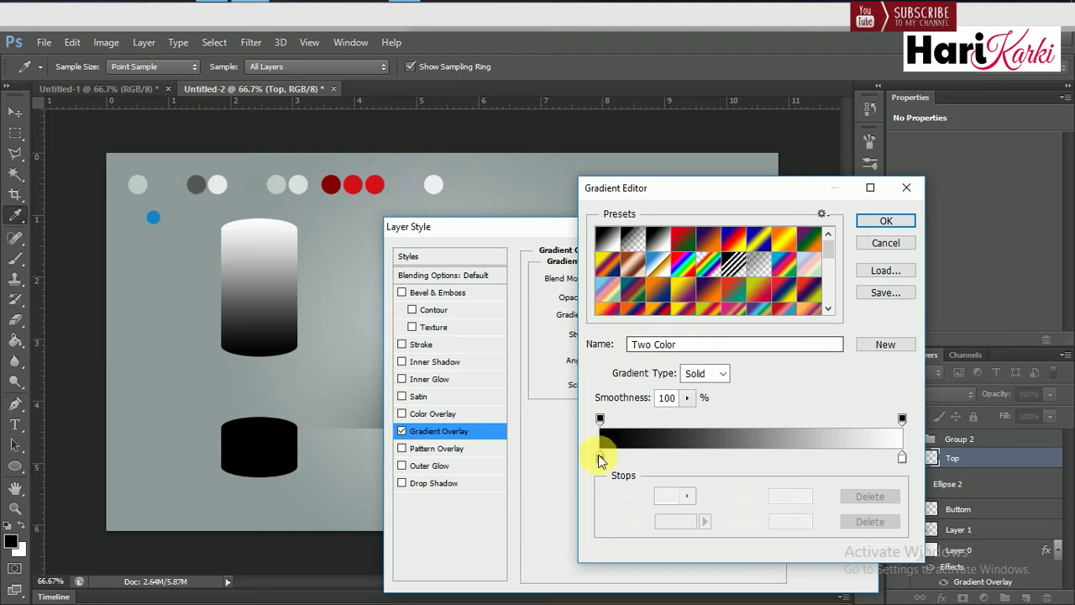
Sample dark grey and light grey gradient stops from the canvas and set angle 0°.
double_click(600, 457)
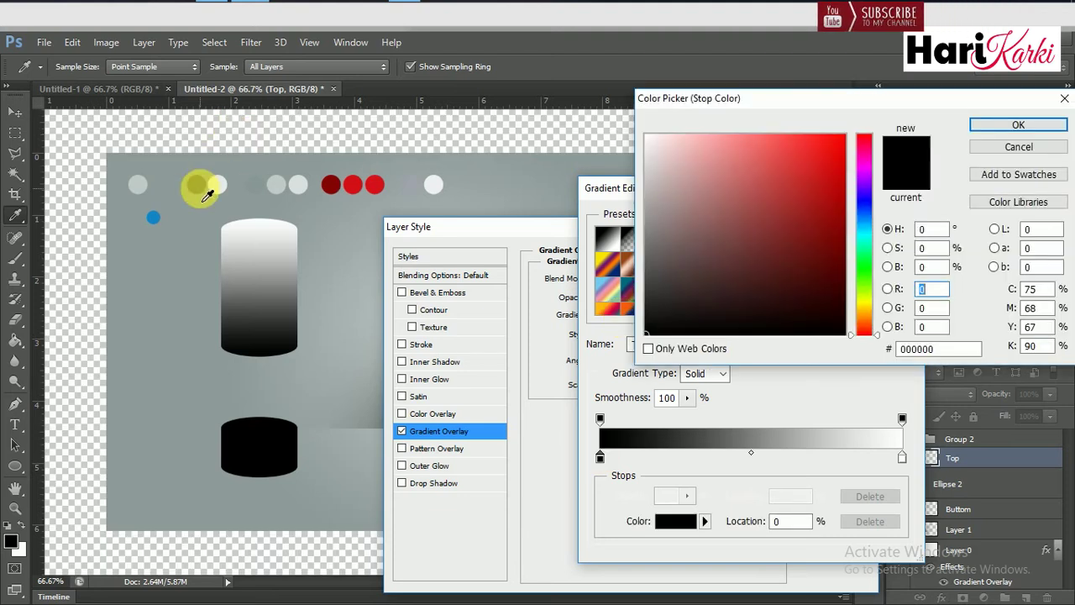
click(207, 195)
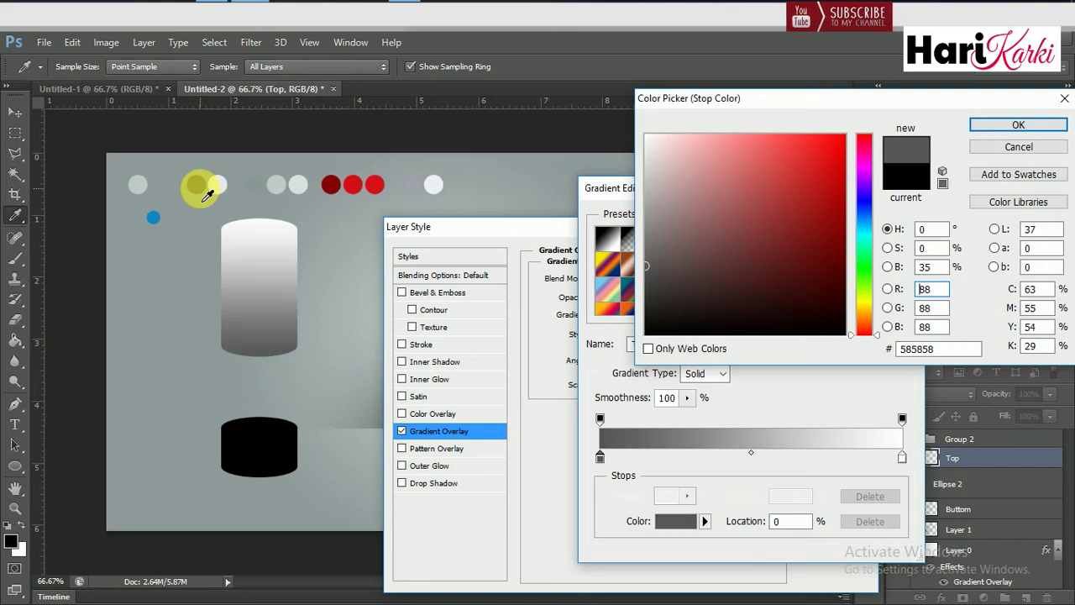
click(990, 125)
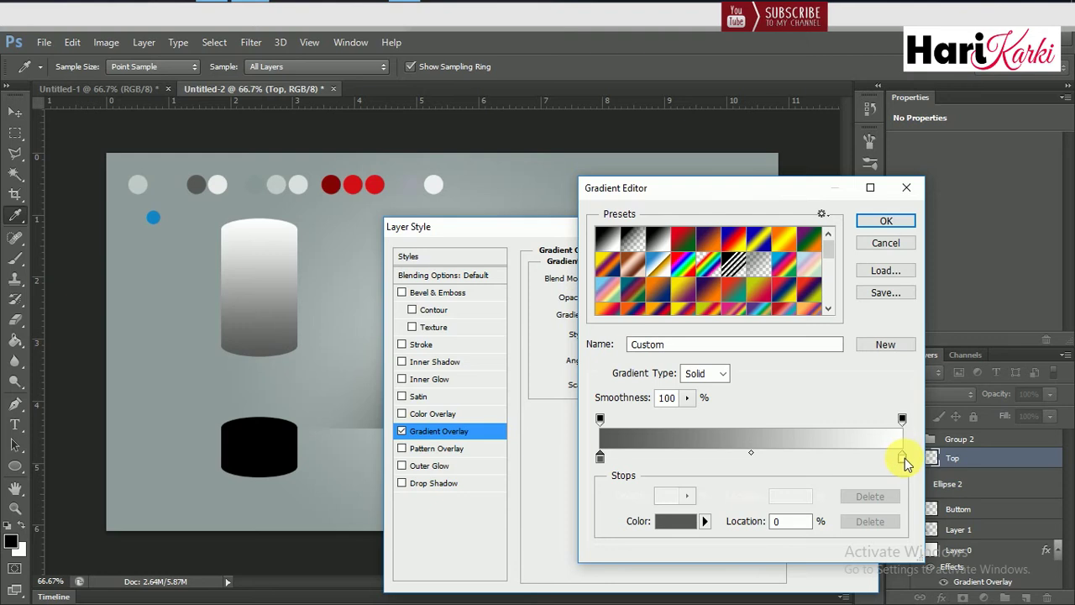
double_click(903, 458)
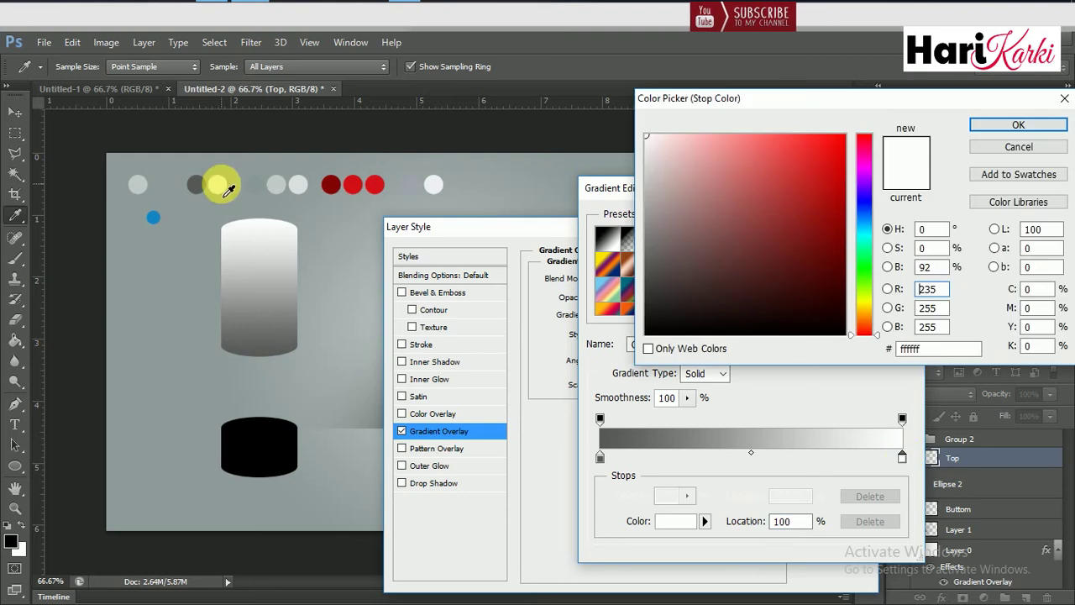
click(220, 183)
click(985, 120)
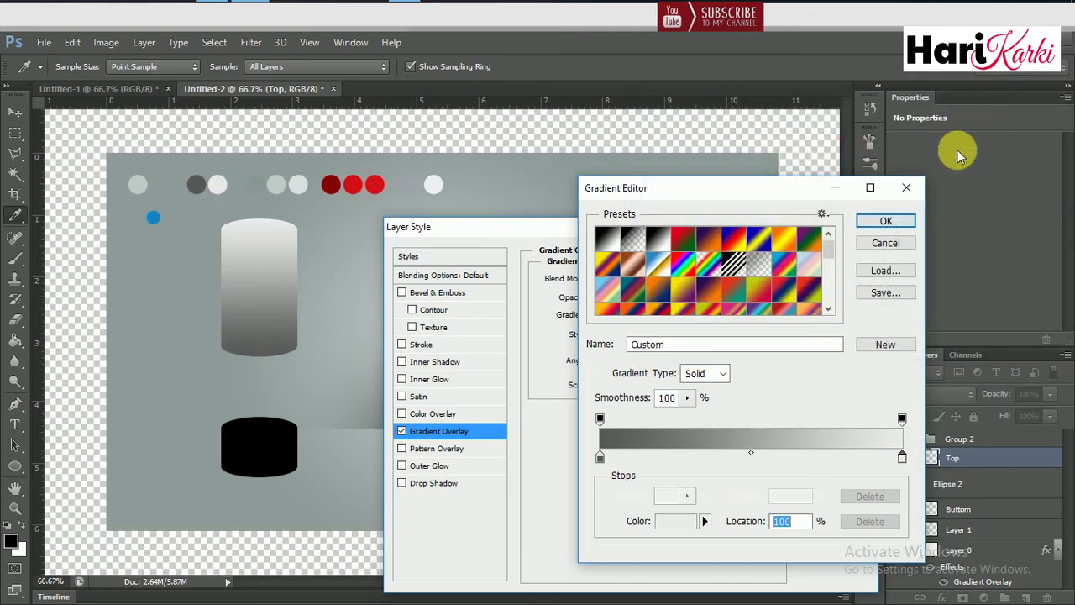
click(886, 221)
double_click(640, 360)
text(0)
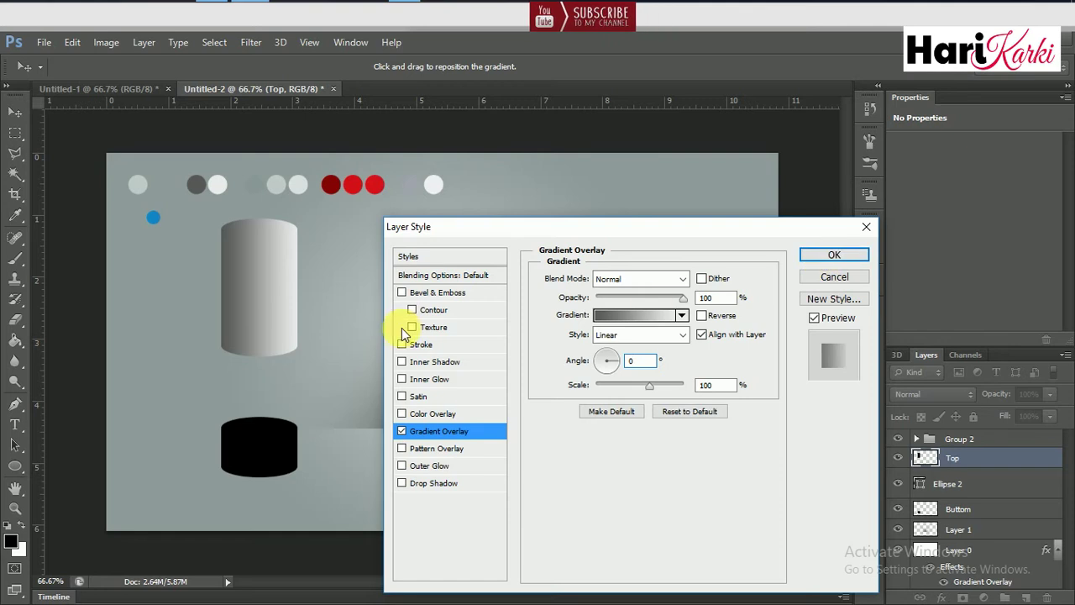
Add a 0° Drop Shadow: 7 px distance, 9% spread, 24 px size, lower opacity.
click(428, 485)
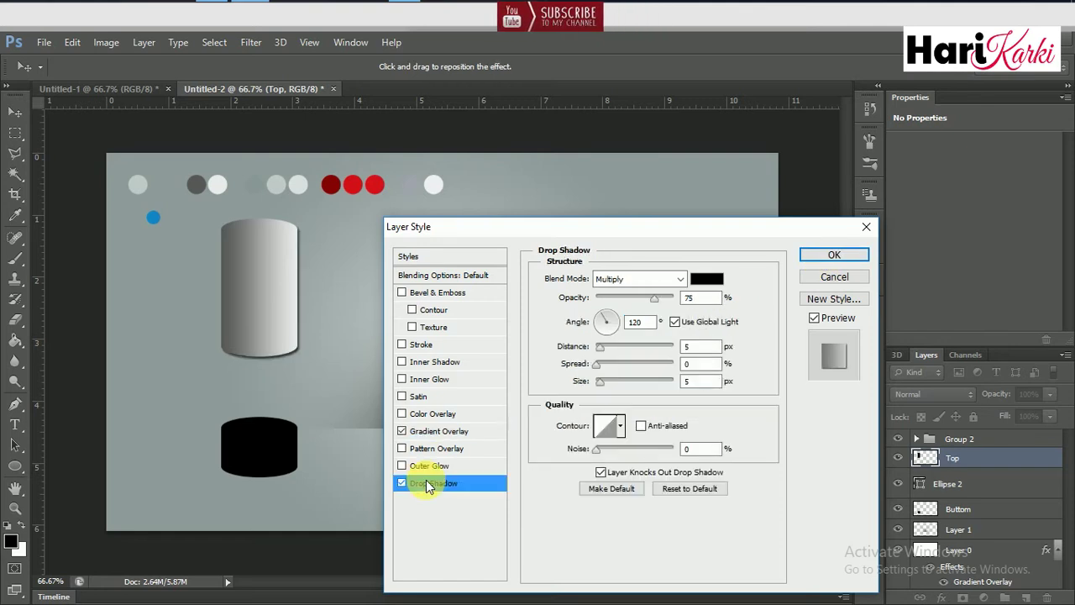
double_click(635, 322)
text(0)
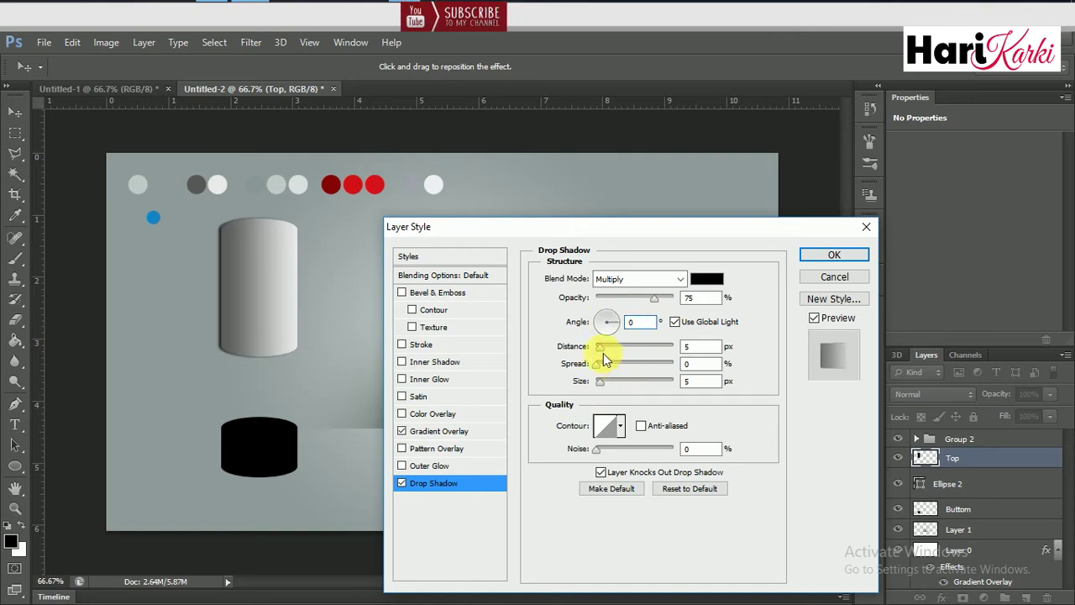
drag(605, 352, 602, 352)
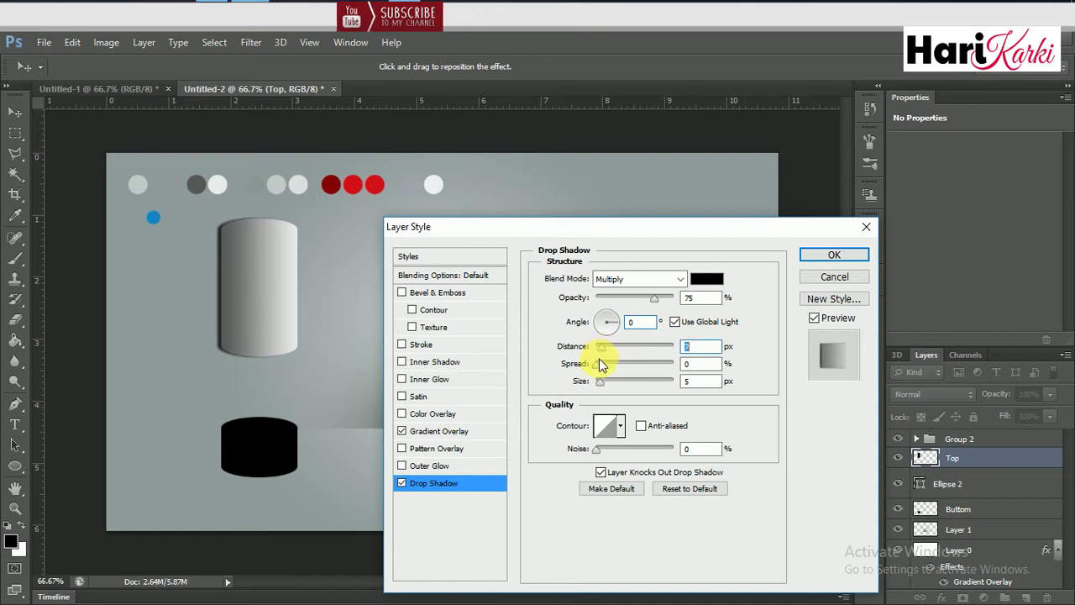
drag(597, 363, 608, 384)
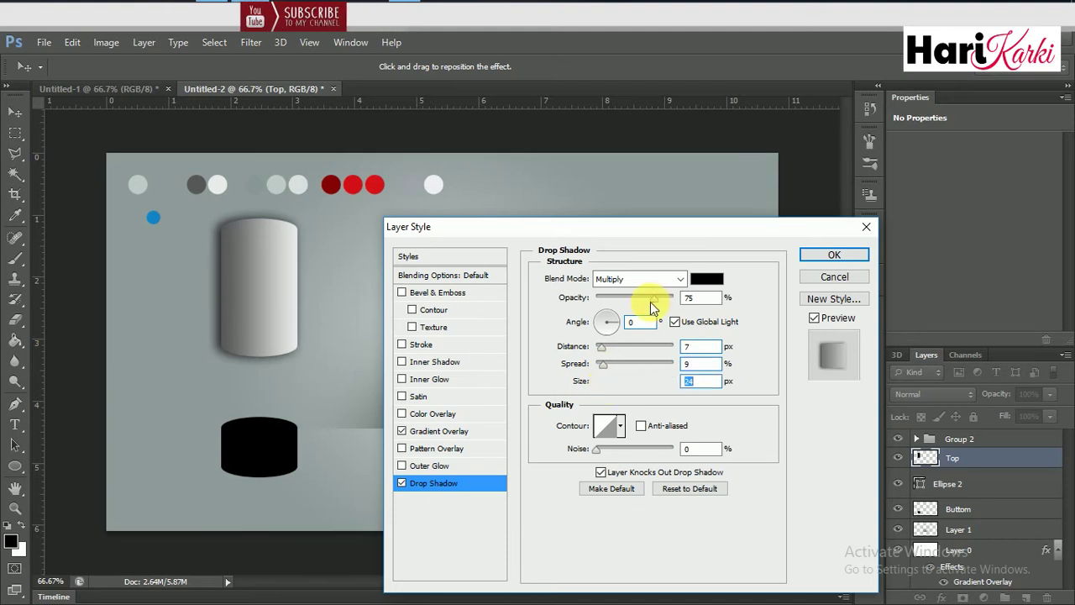
drag(652, 303, 639, 307)
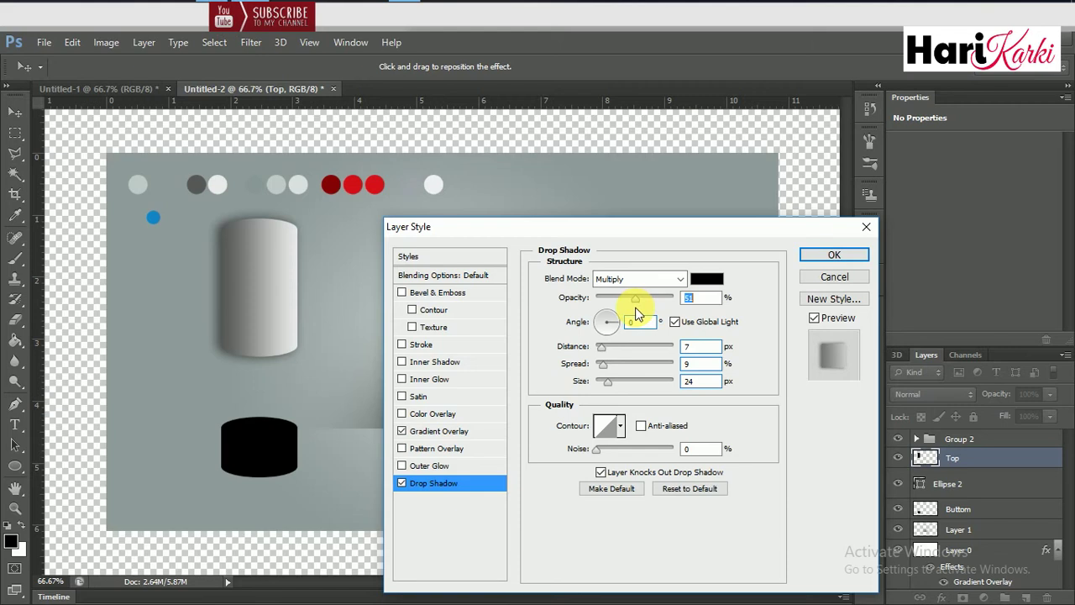
click(826, 259)
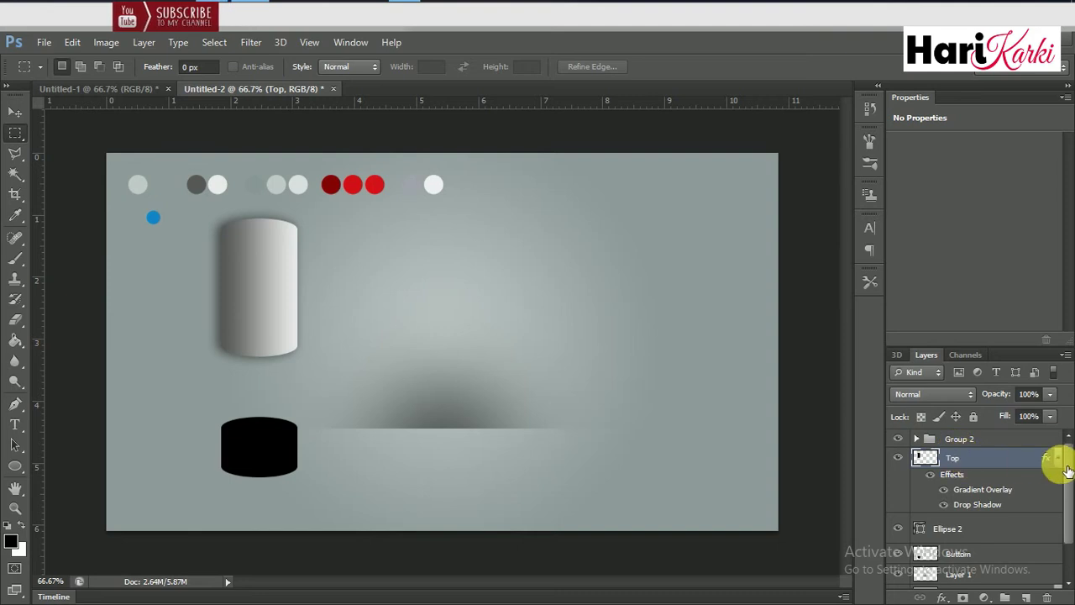
Copy the Top layer's style and paste it onto the Buttom layer.
click(1058, 457)
right_click(1018, 456)
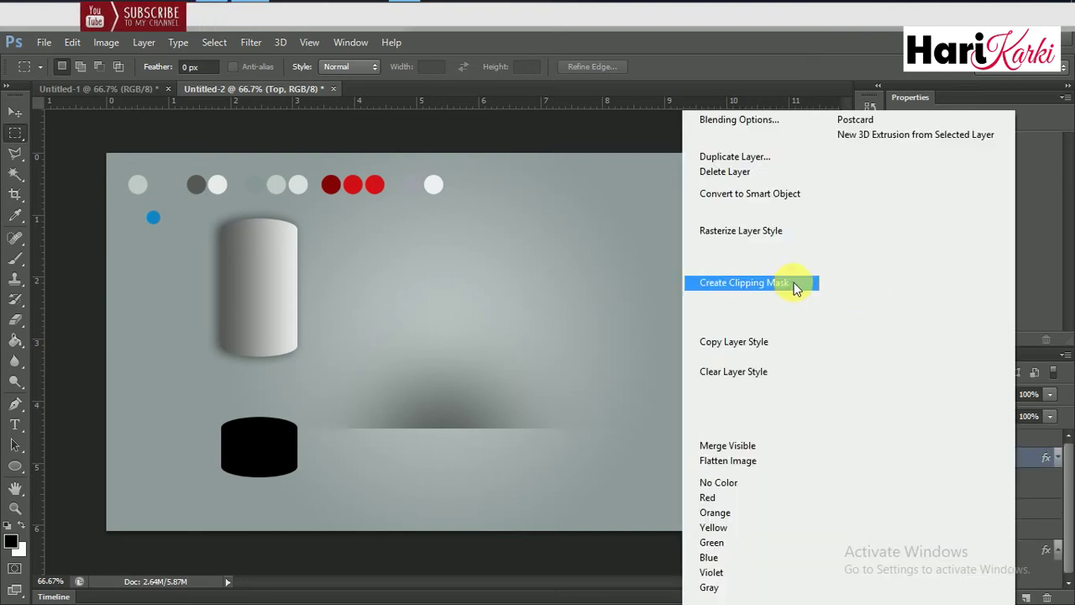
click(768, 342)
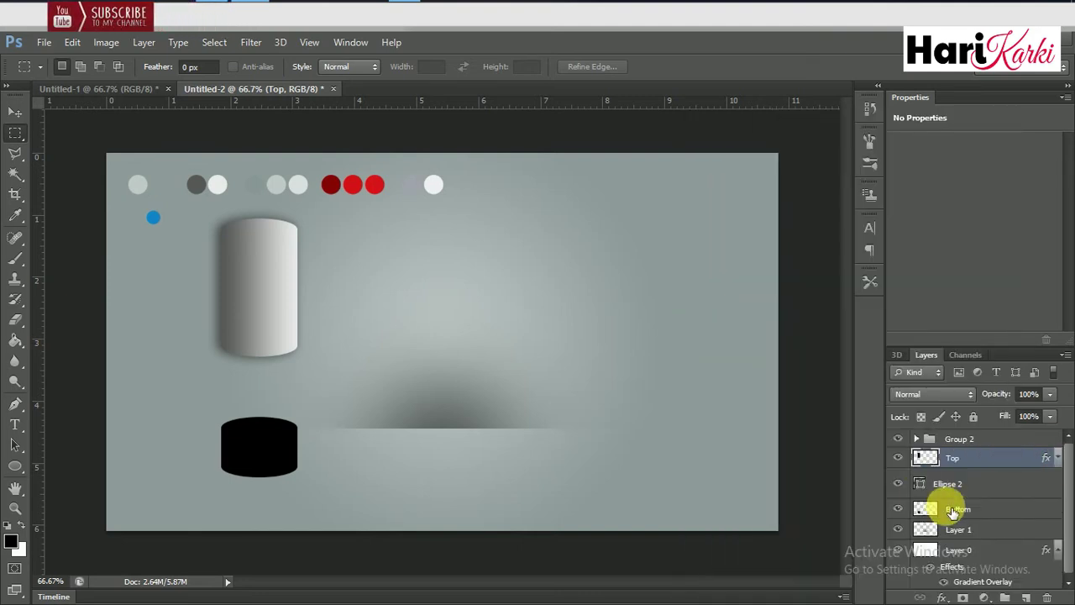
click(948, 509)
right_click(946, 508)
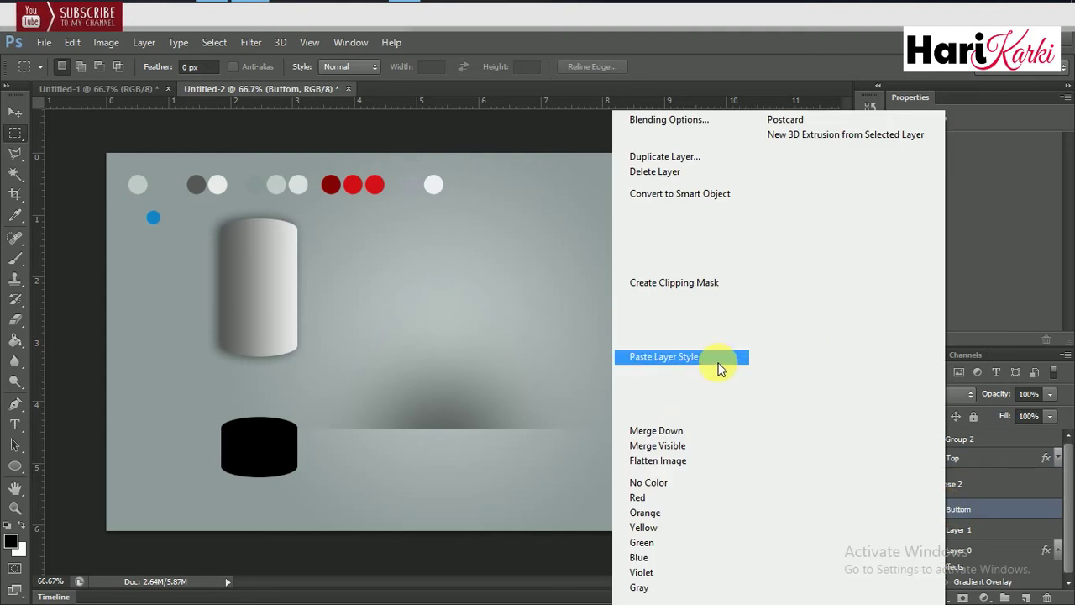
click(718, 357)
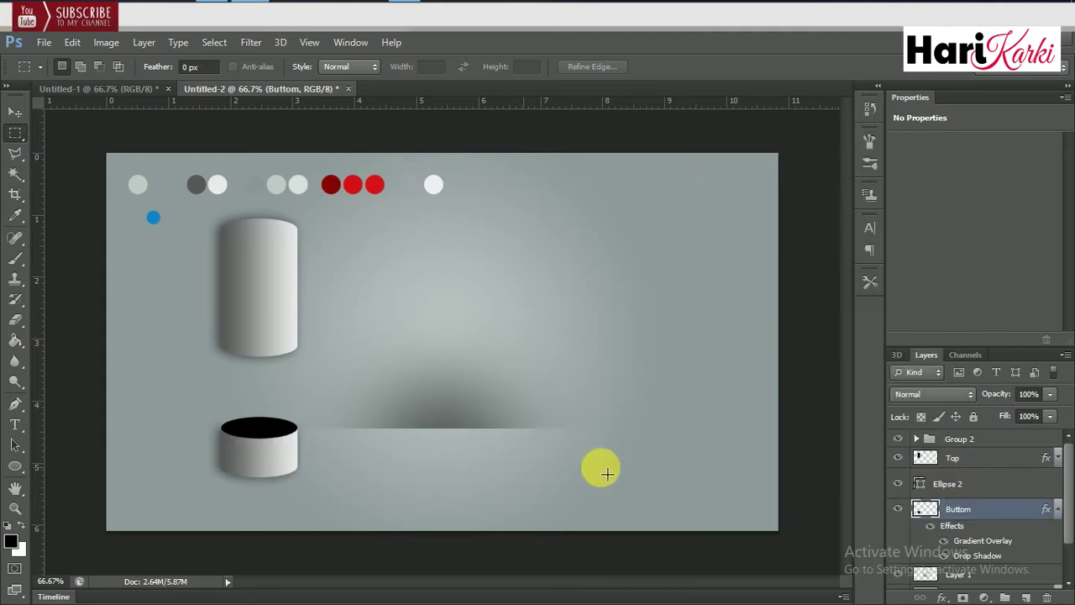
click(957, 490)
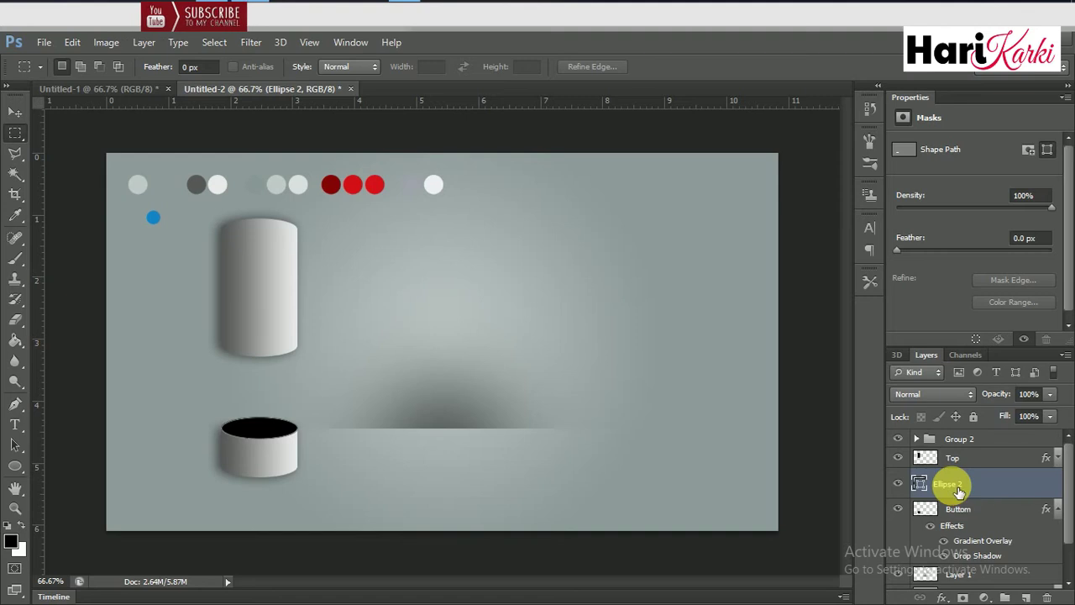
Duplicate Ellipse 2 and scale the copy proportionally to about 80% as an inner rim.
key(ctrl+j)
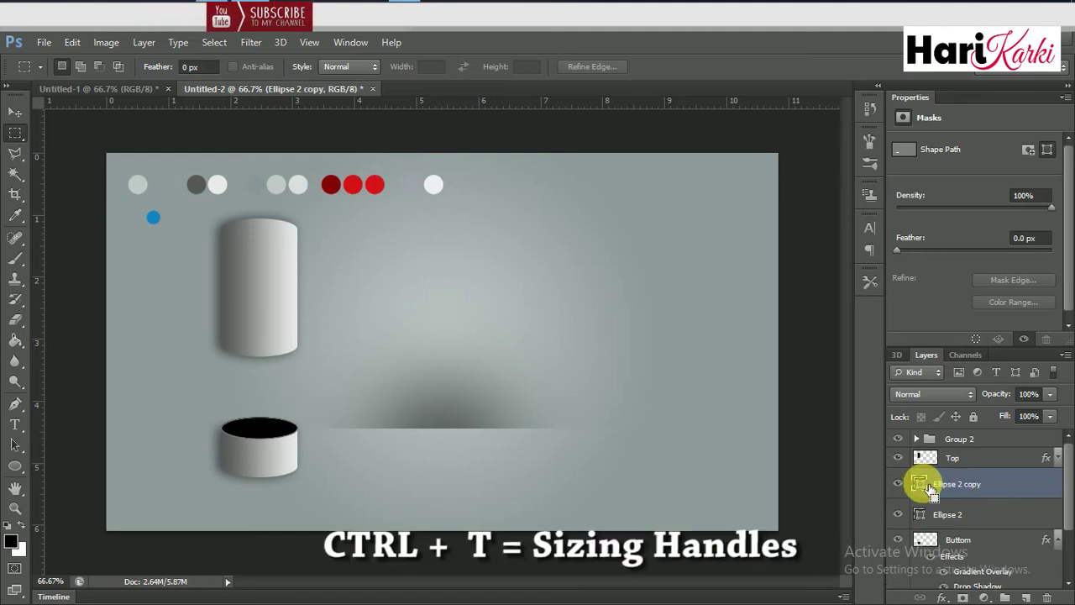
key(ctrl+t)
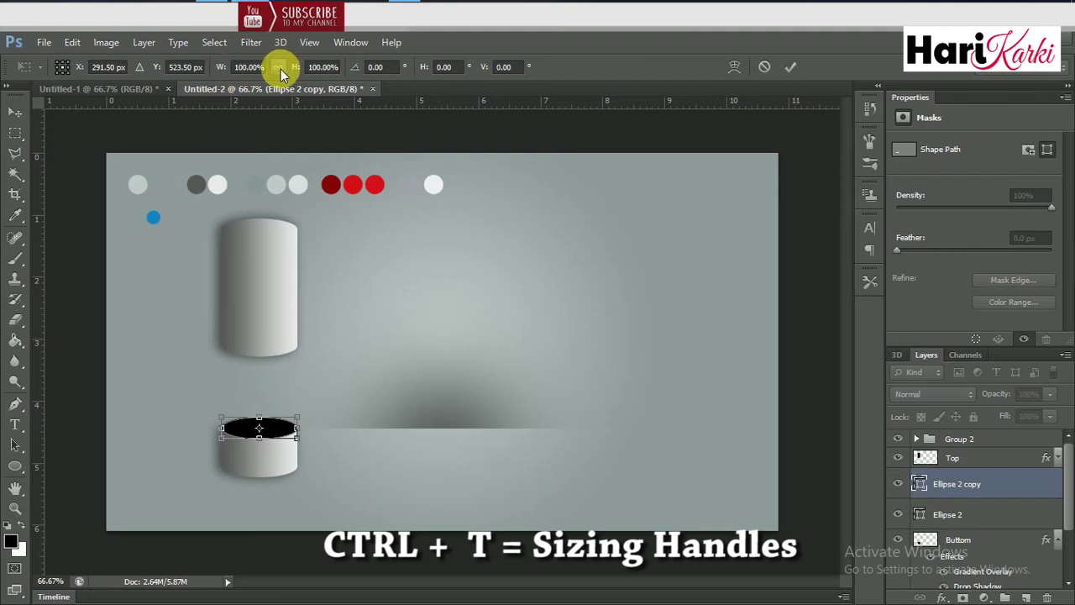
click(278, 67)
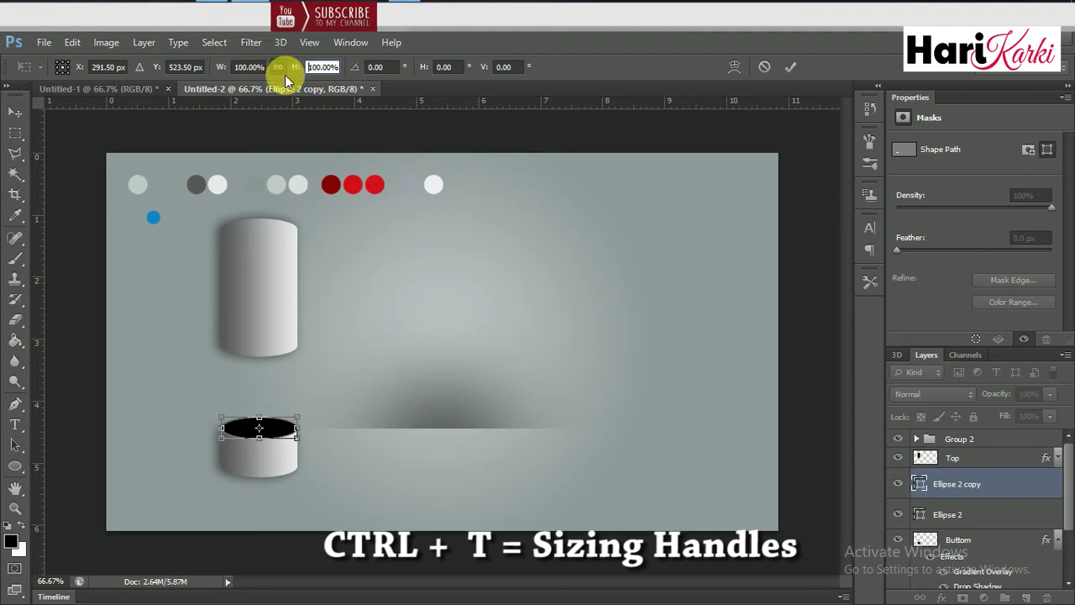
key(Down)
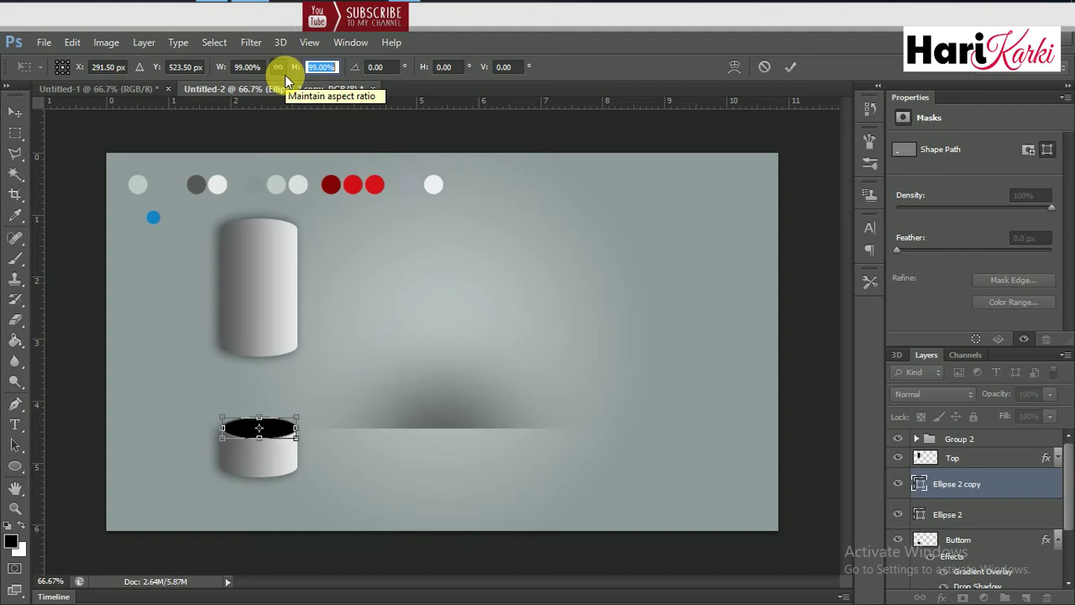
key(Down)
key(Down)
key(Down)
key(Down)
key(Down)
key(Down)
key(Down)
key(Down)
key(Down)
key(Down)
key(Down)
key(Down)
key(Down)
key(Down)
key(Down)
key(Down)
key(Down)
key(Down)
key(Down)
key(Down)
key(Down)
key(Down)
key(Return)
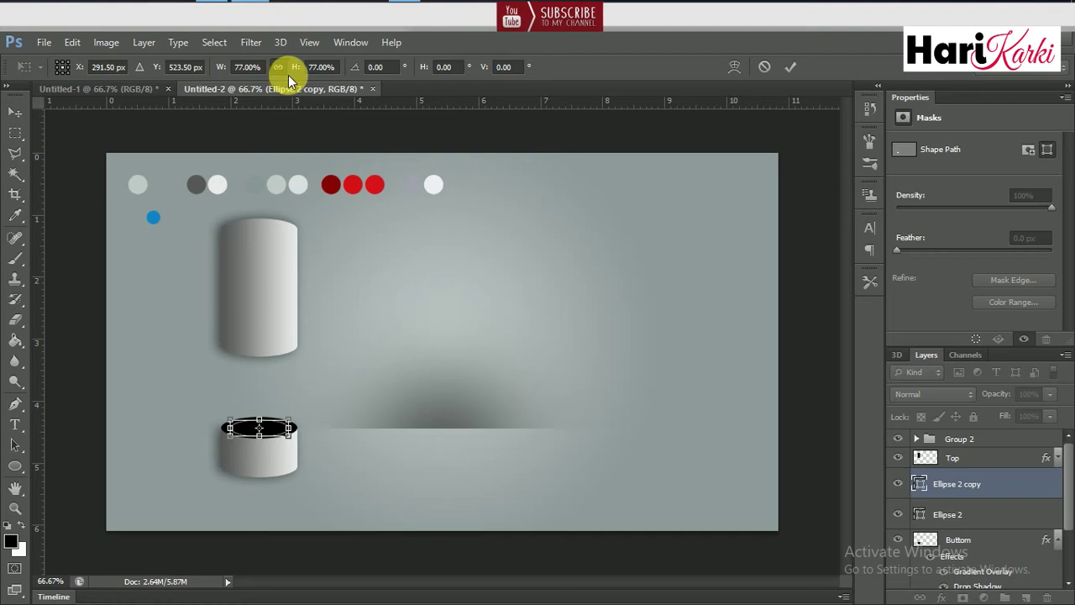
key(Up)
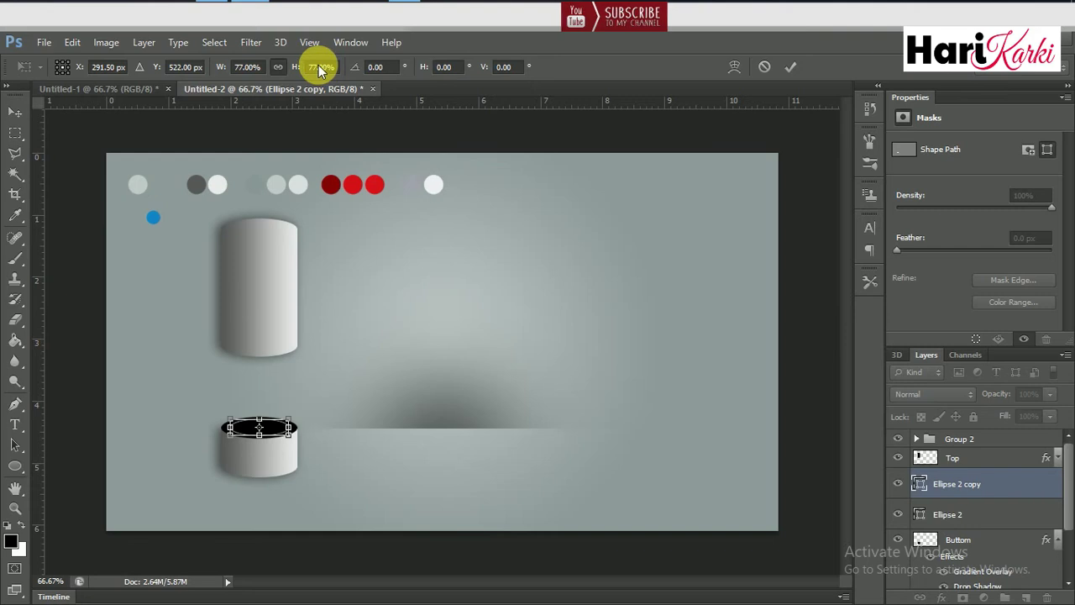
click(322, 67)
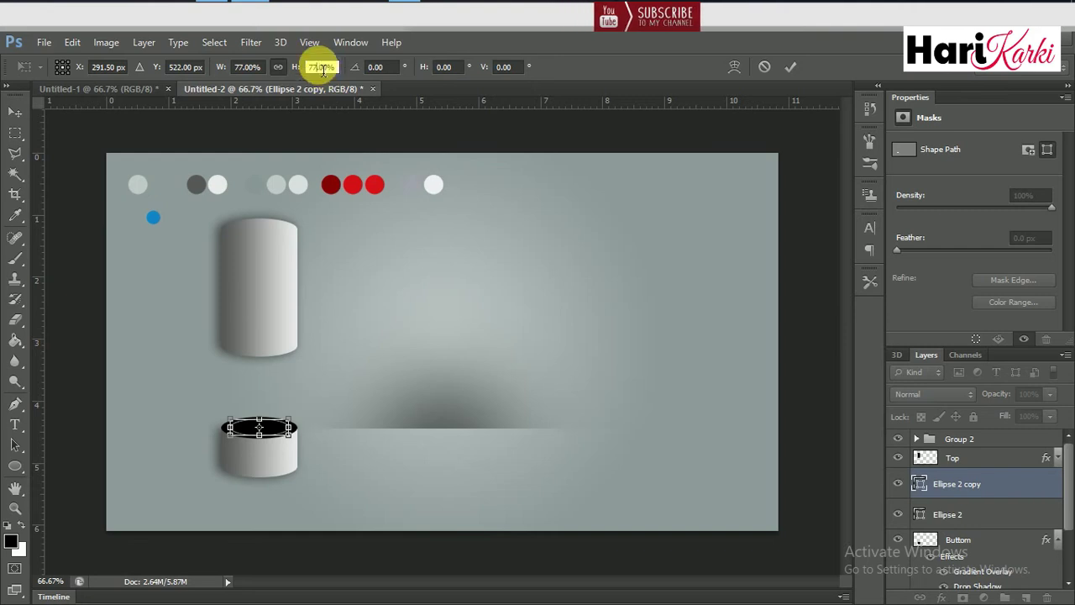
key(Up)
key(Up)
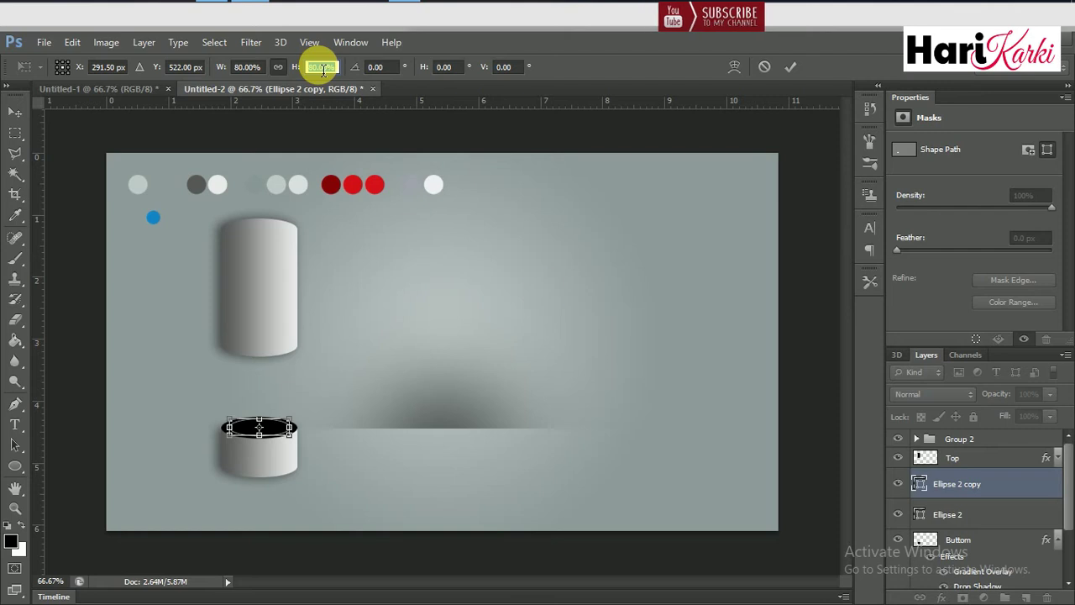
key(Return)
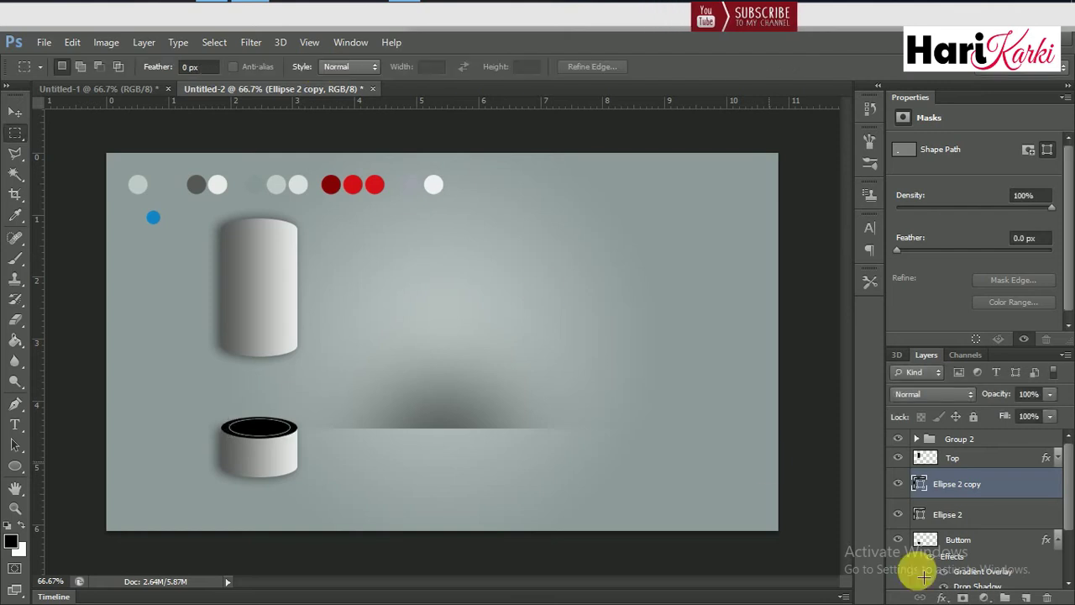
Refill the inner Ellipse 2 copy with grey c0c9c8 and the outer Ellipse 2 with dae0df.
double_click(920, 484)
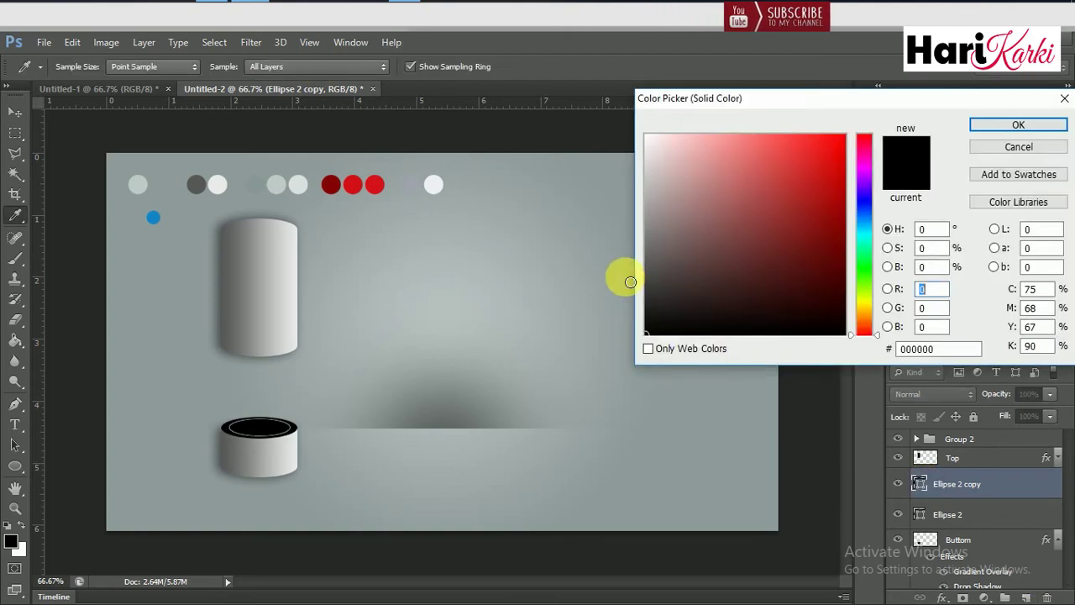
click(282, 188)
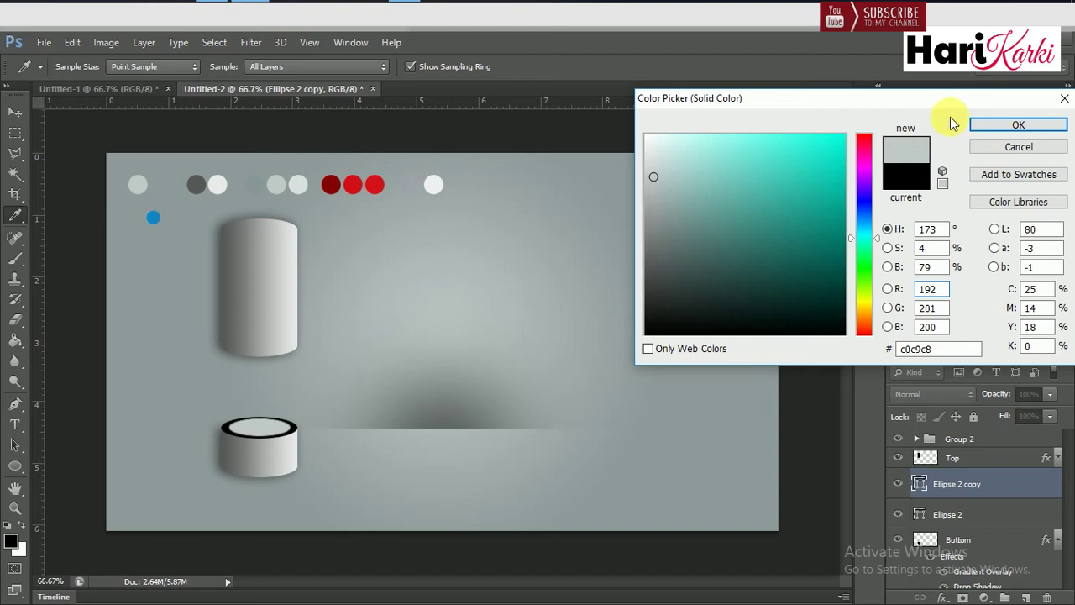
click(972, 125)
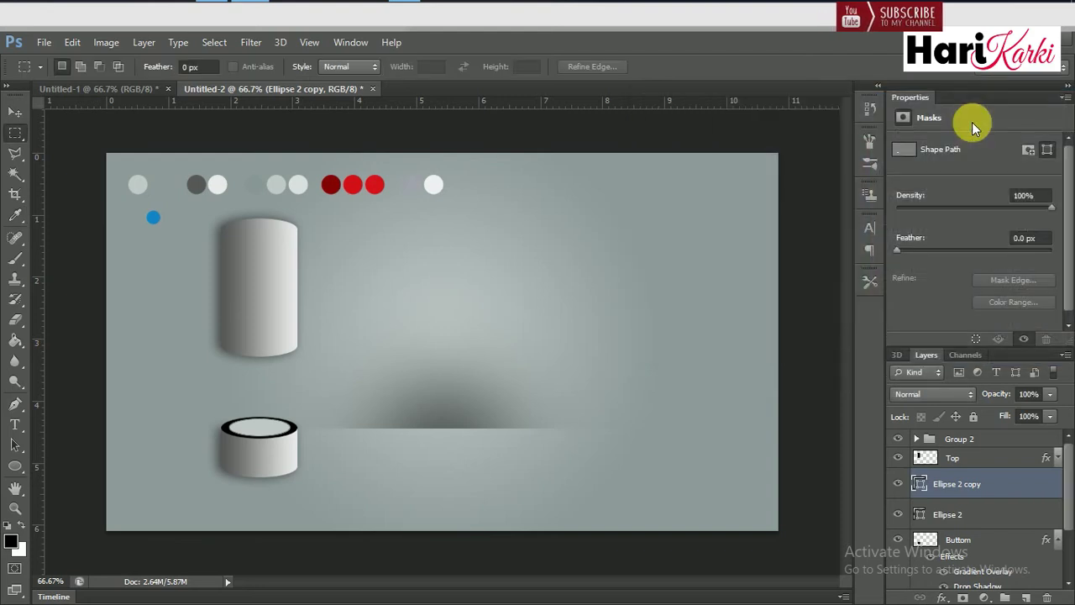
double_click(920, 512)
click(308, 192)
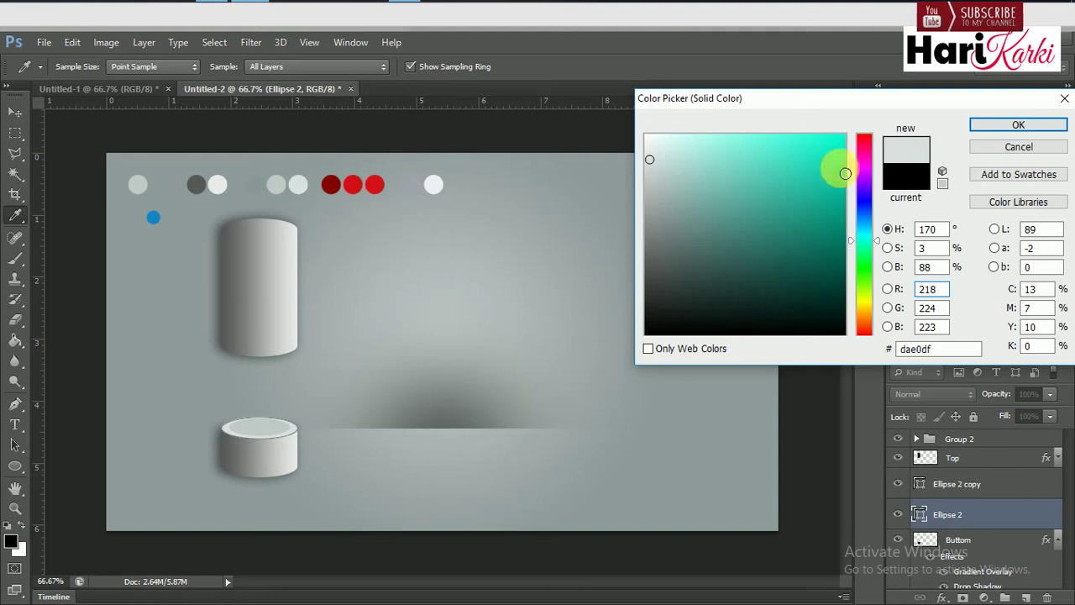
click(983, 131)
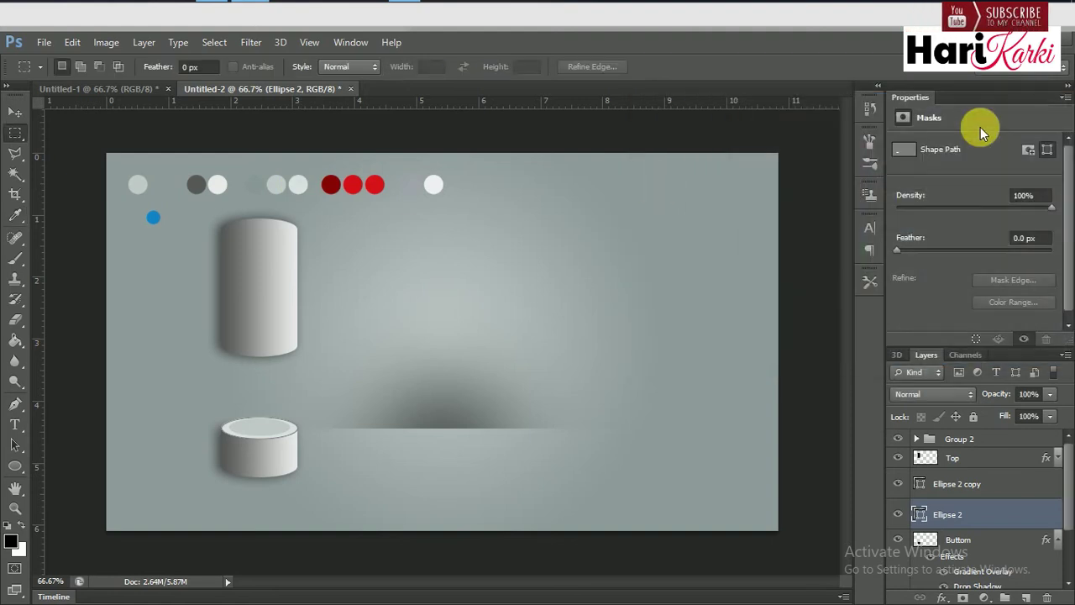
click(935, 485)
click(945, 598)
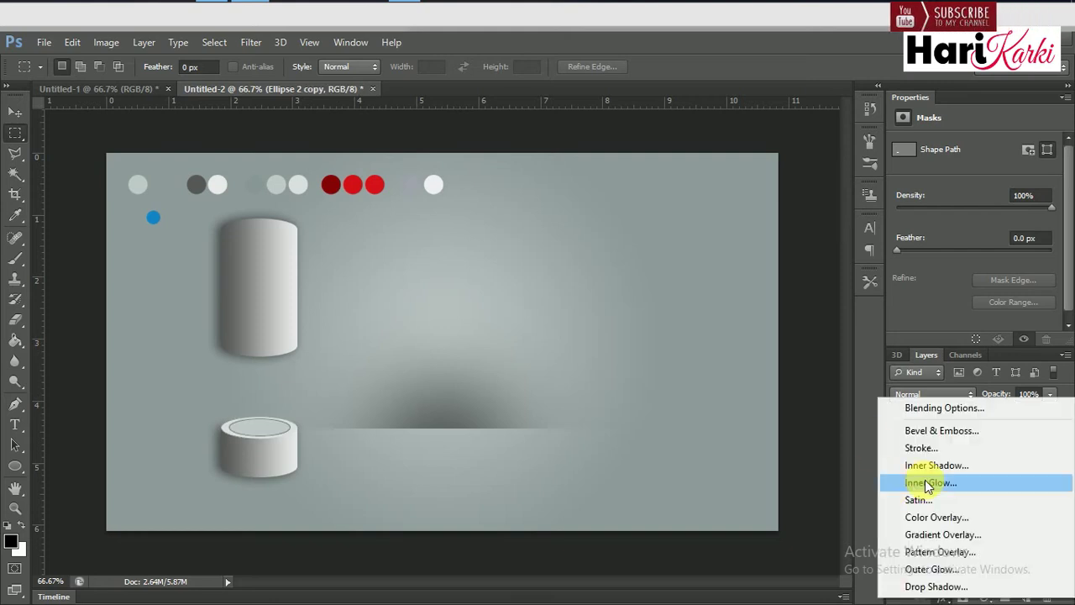
Add a Stroke effect positioned inside the edge of the inner Ellipse 2 copy.
click(922, 448)
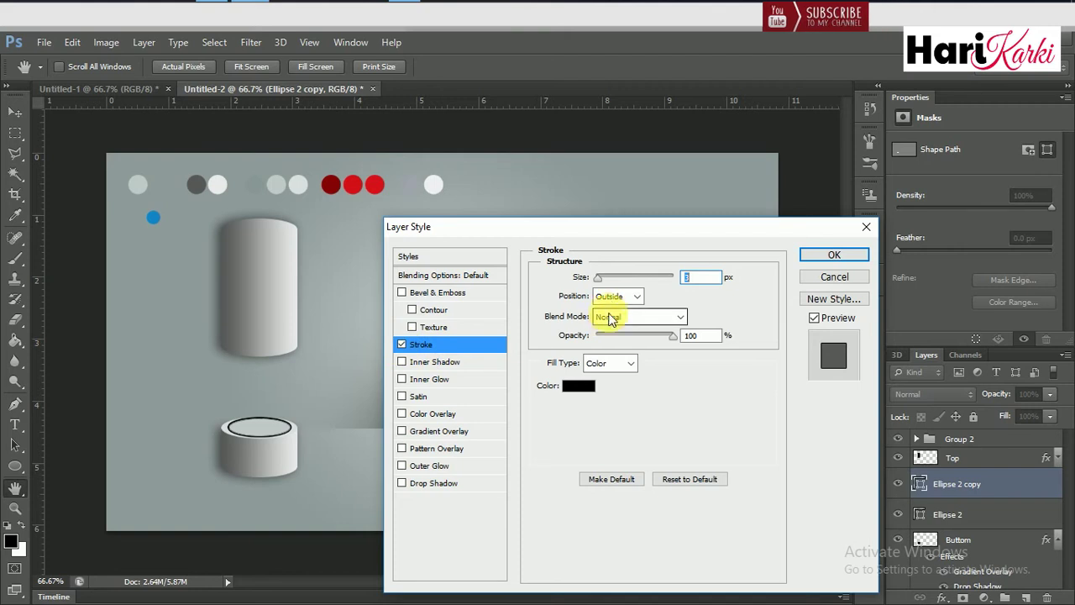
click(613, 297)
click(607, 324)
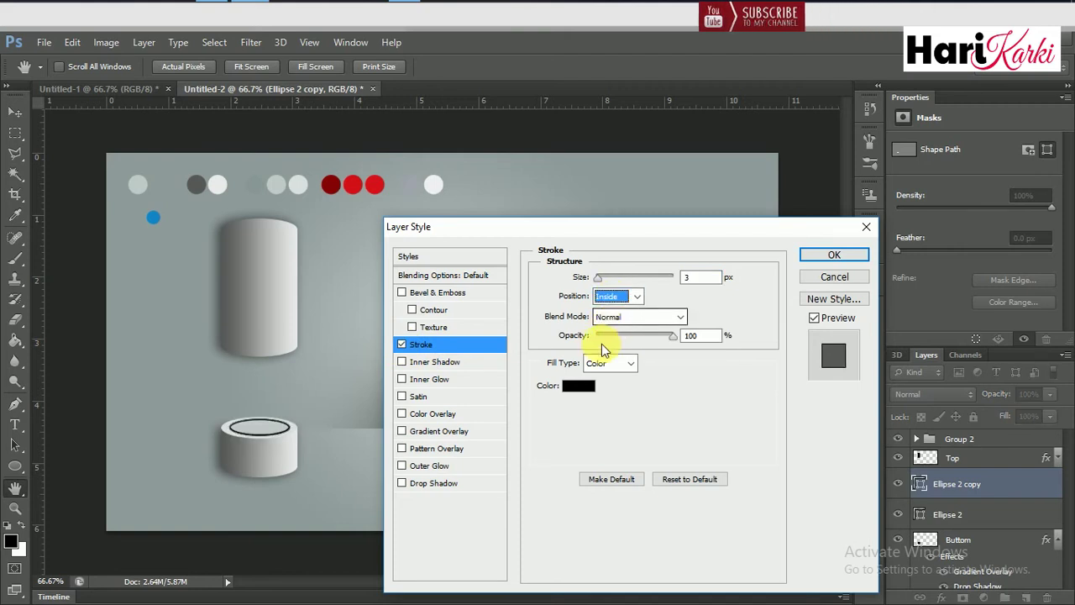
Set the stroke colour to pale grey cad1d0 and apply the layer style.
click(584, 391)
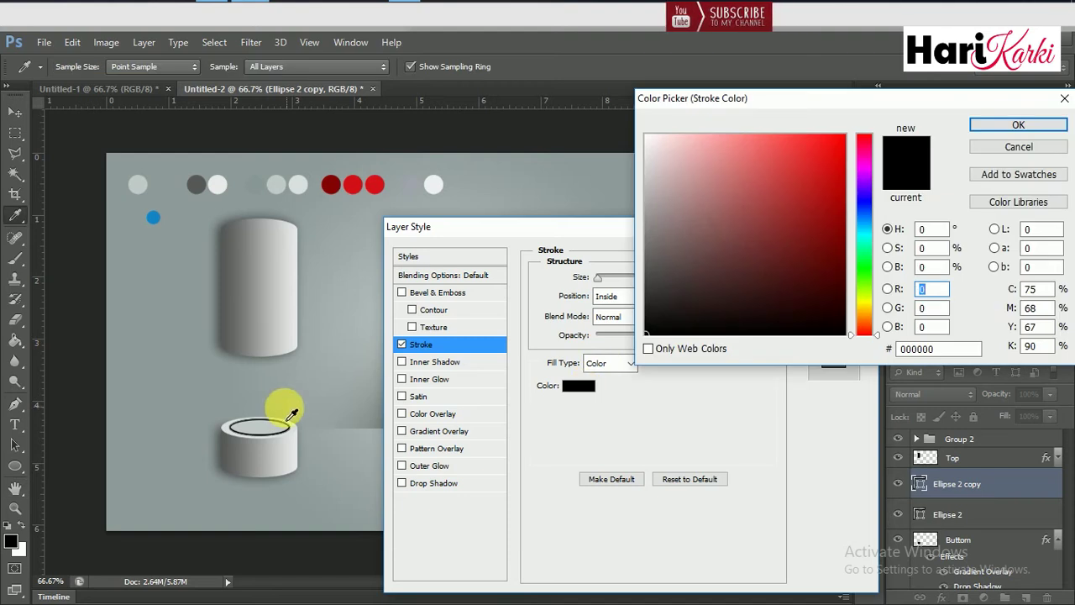
click(250, 432)
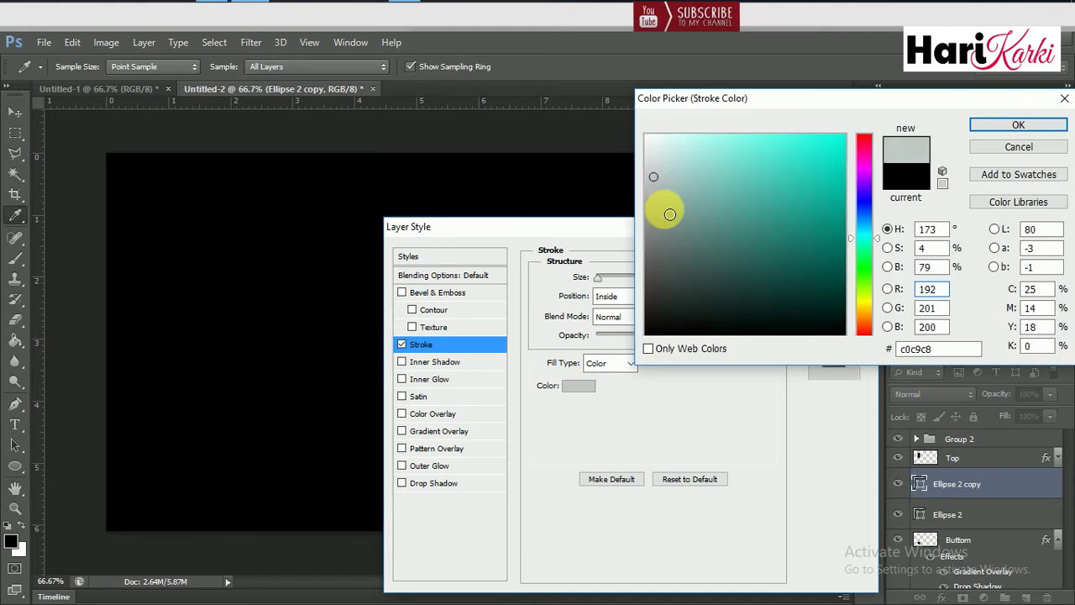
drag(661, 204, 670, 234)
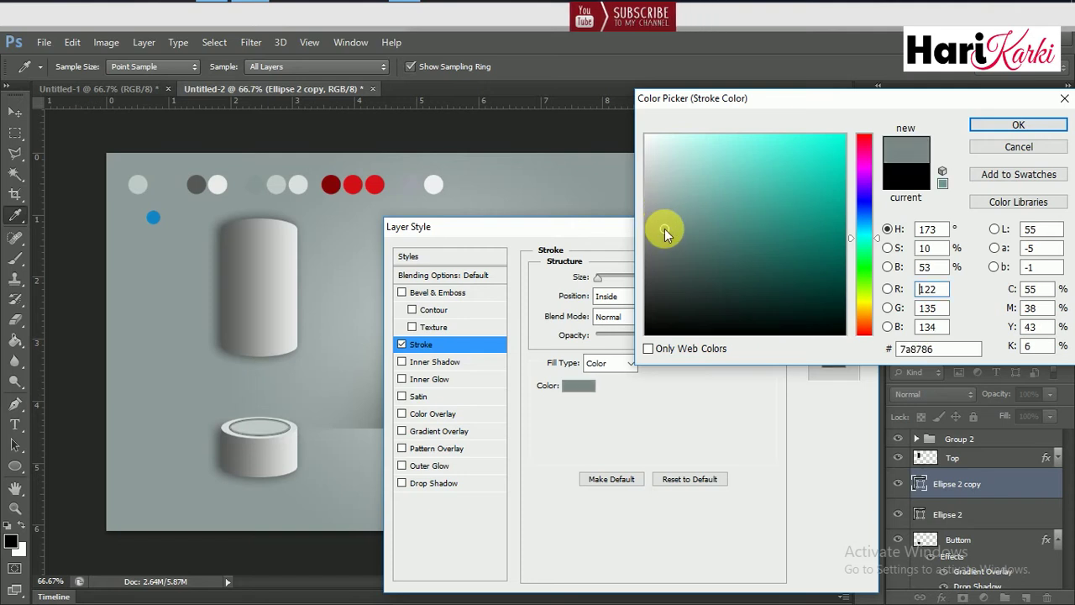
click(664, 236)
click(663, 168)
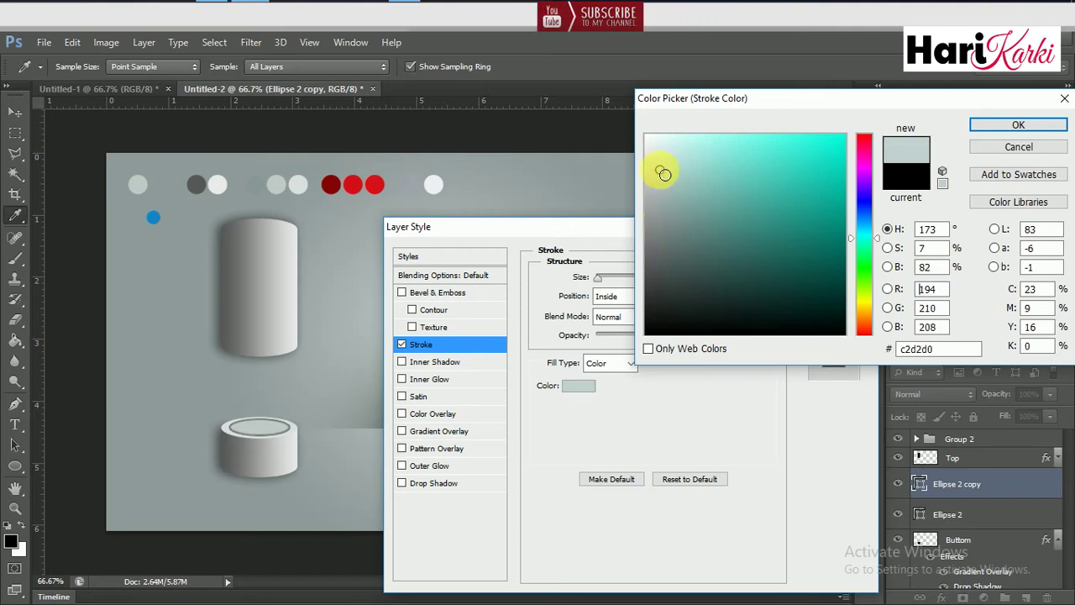
click(662, 192)
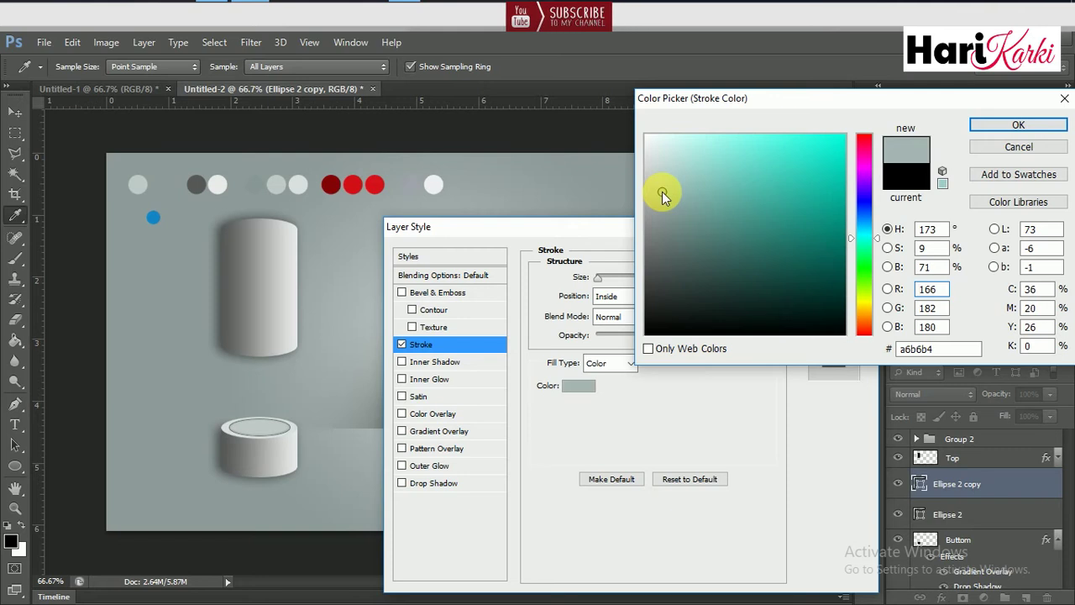
click(651, 180)
click(653, 173)
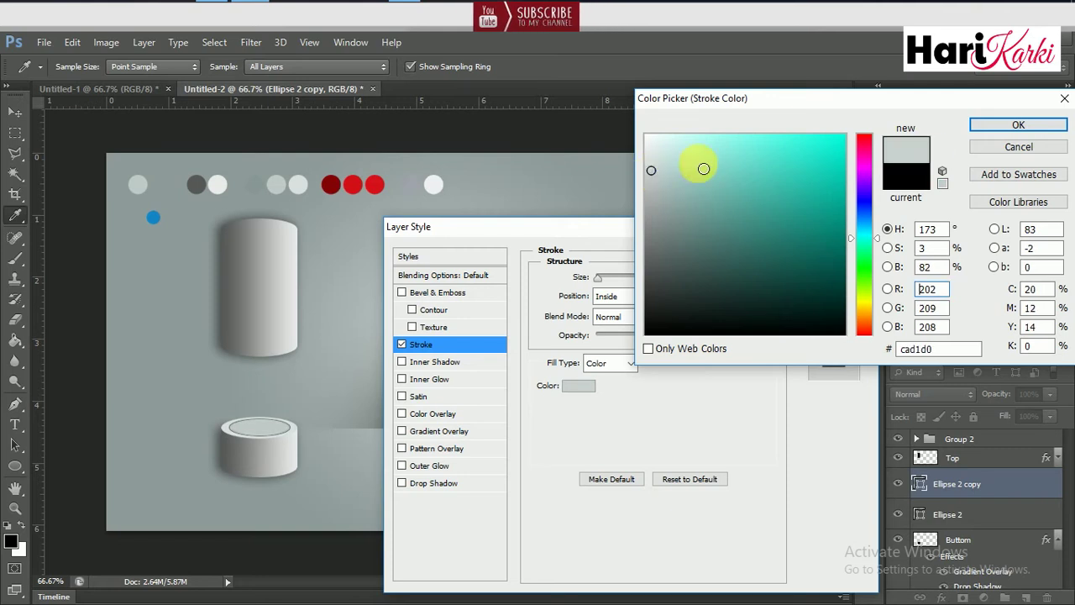
click(1016, 124)
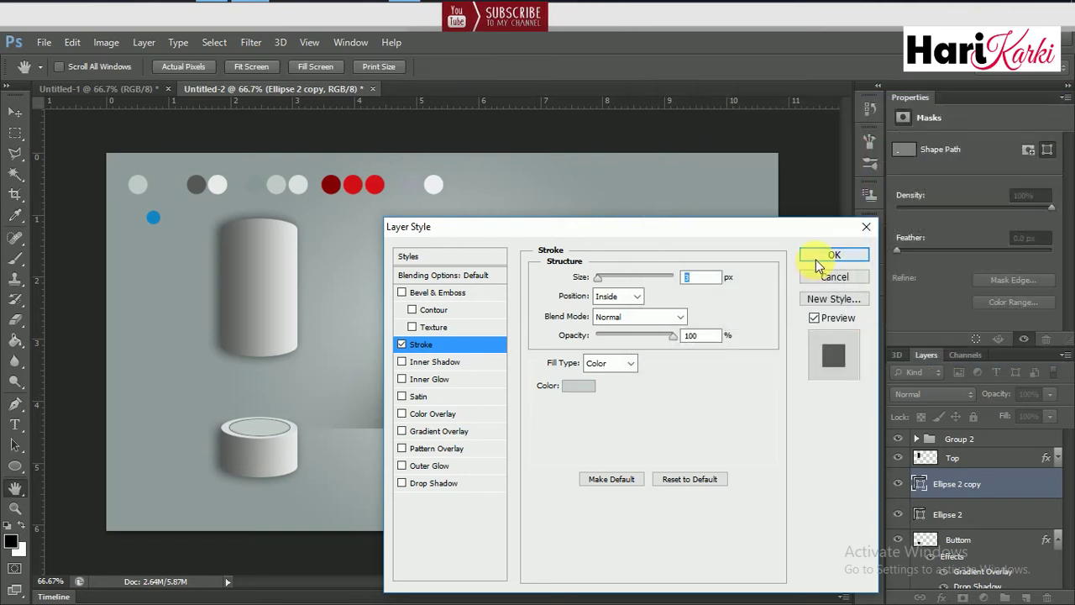
click(815, 256)
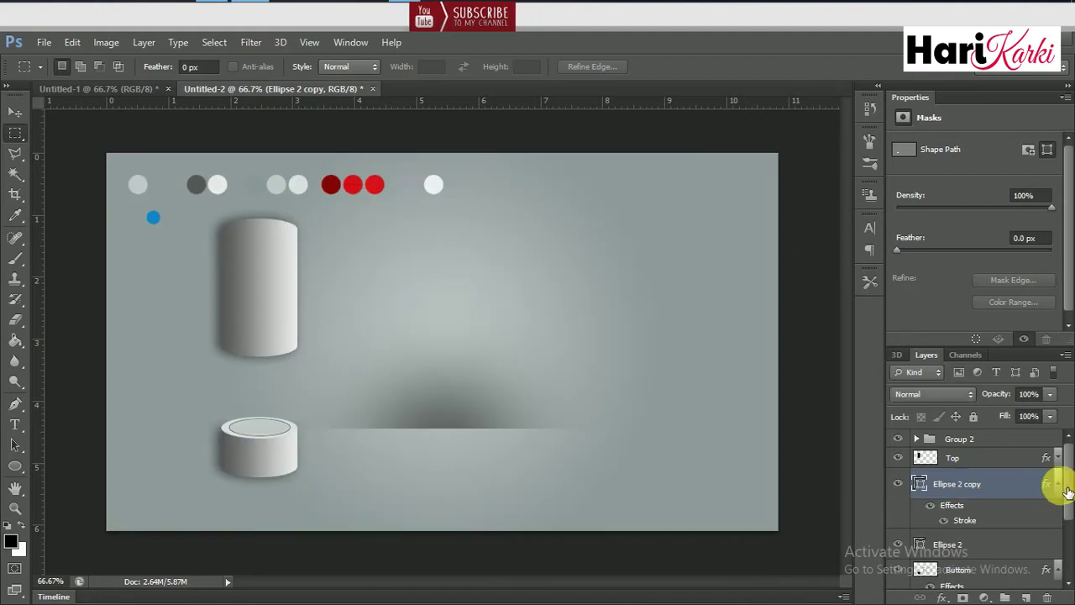
click(1057, 483)
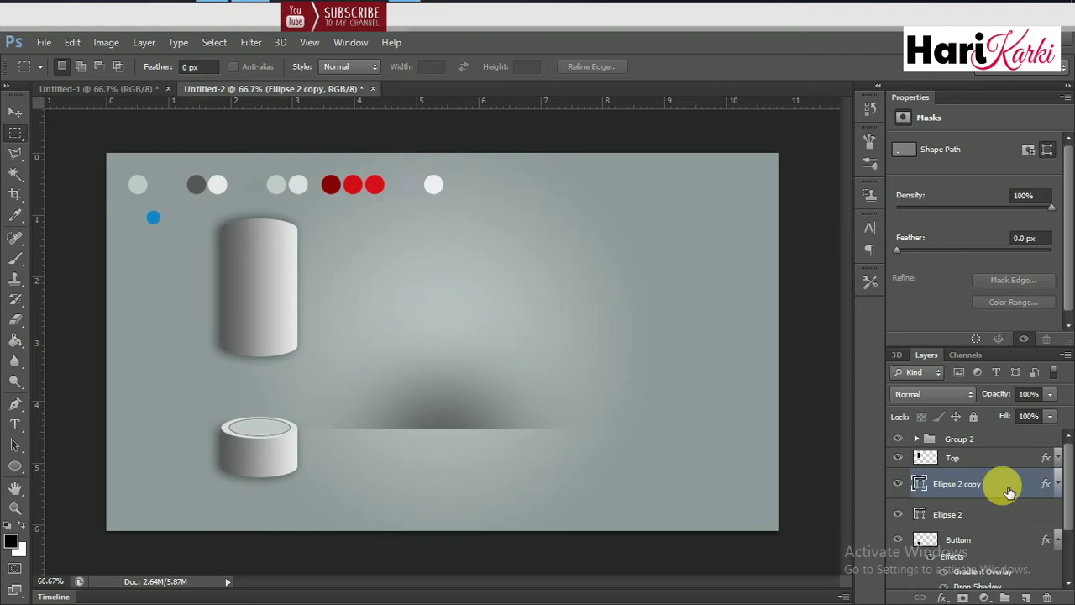
key(ctrl+z)
key(ctrl+shift+Up)
key(ctrl+shift+Up)
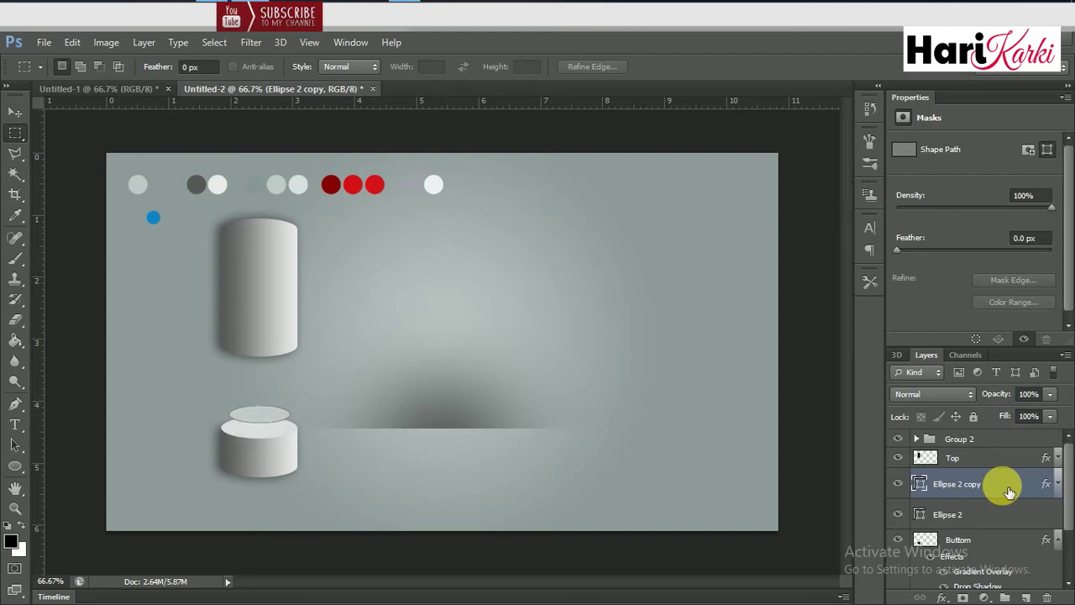
key(ctrl+shift+Up)
key(ctrl+shift+Up)
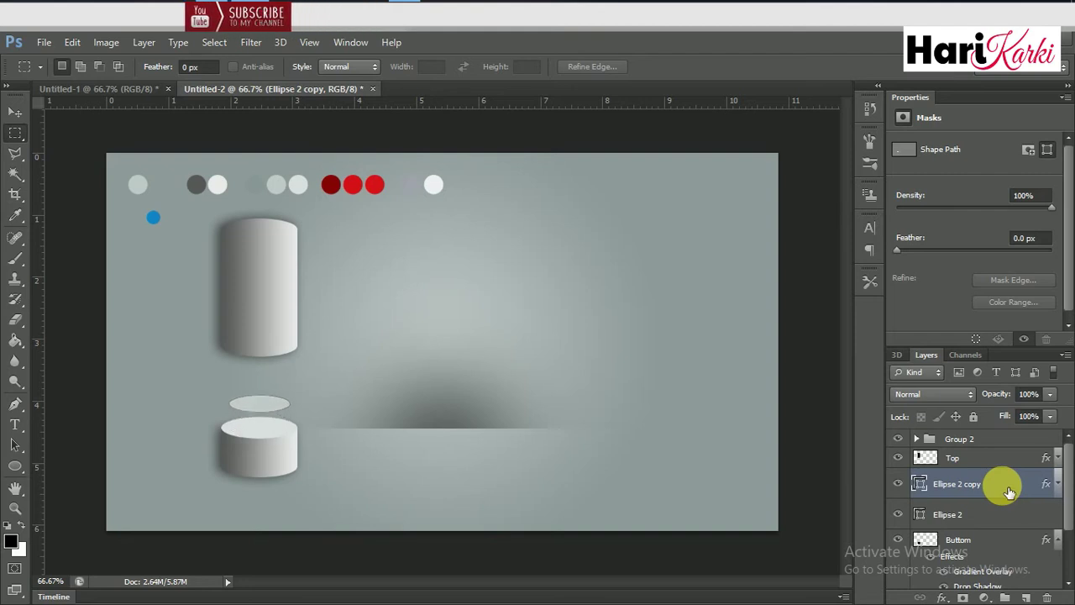
key(ctrl+shift+Up)
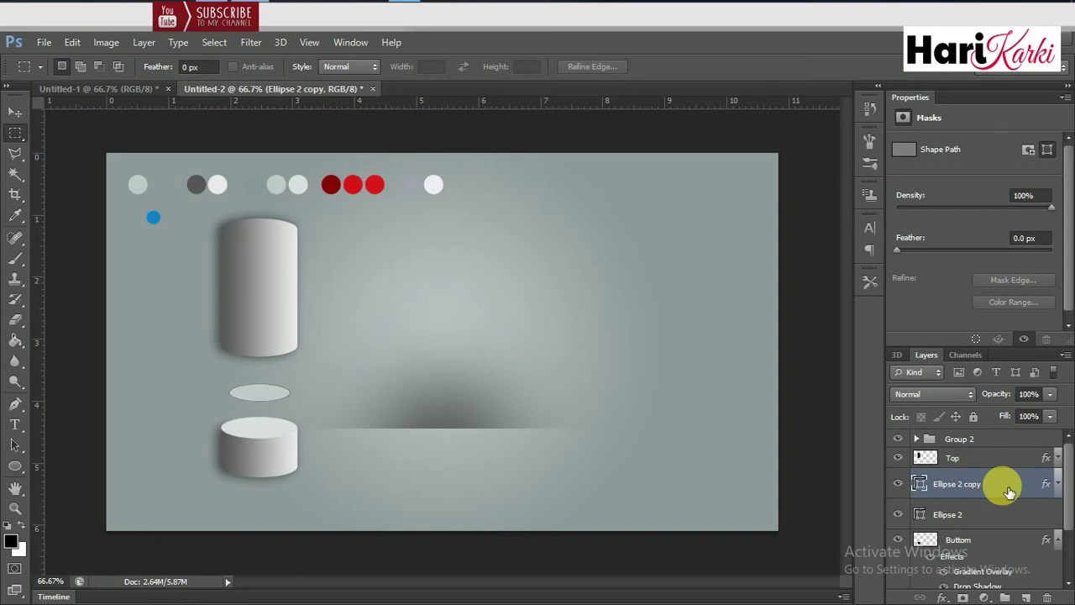
key(ctrl+shift+Up)
key(ctrl+shift+Up)
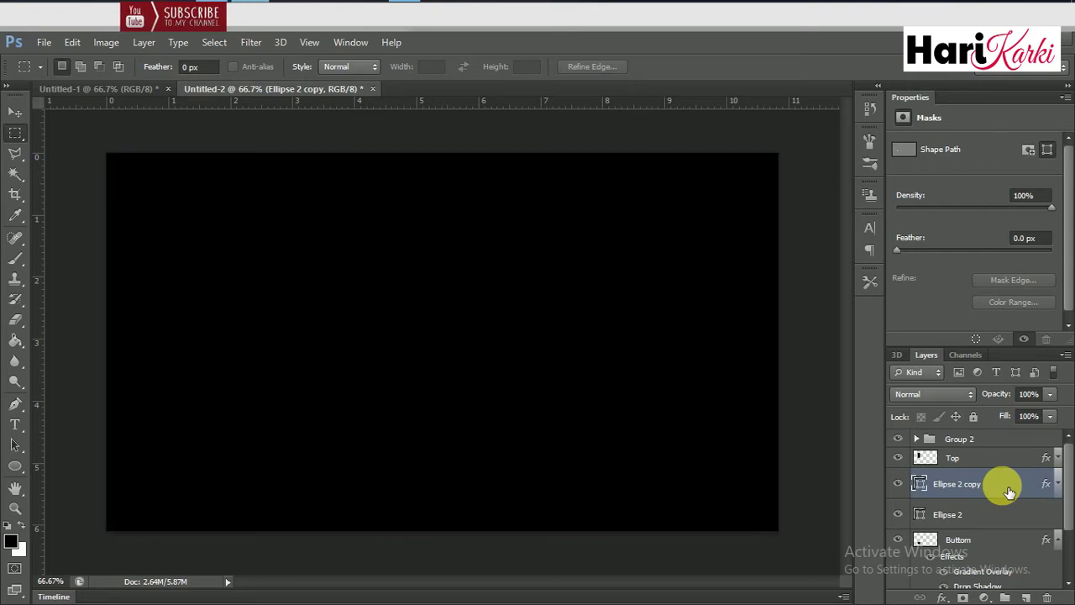
key(ctrl+alt+z)
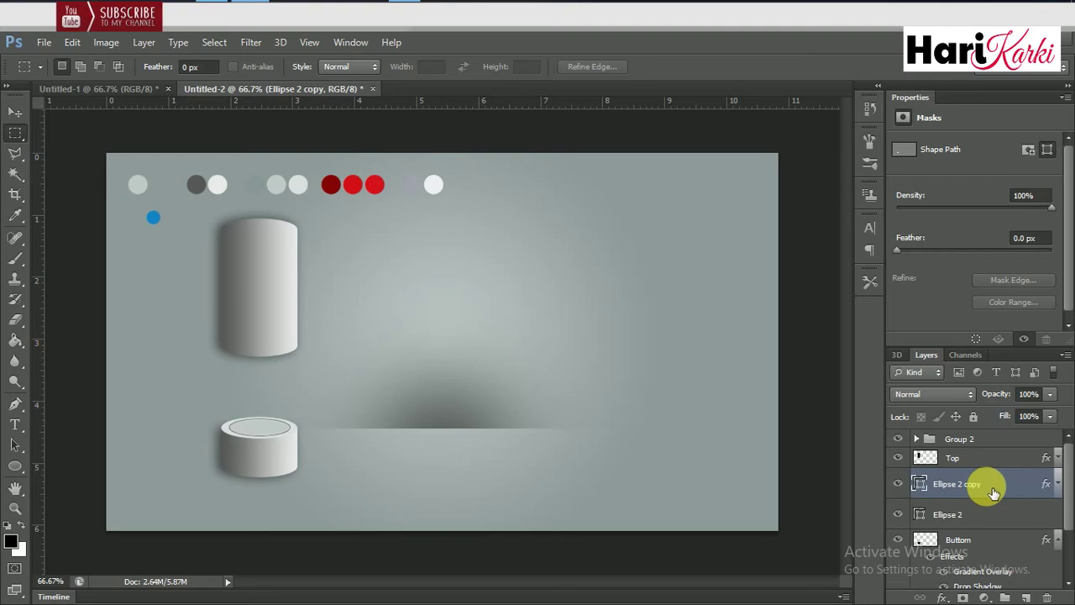
Step-duplicate the inner ellipse upward to Ellipse 2 copy 159, forming a column to the tall cylinder.
key(ctrl+alt+Up)
key(ctrl+alt+Up)
key(ctrl+alt+Up)
key(ctrl+alt+Up)
key(ctrl+alt+Up)
key(ctrl+alt+Up)
key(ctrl+alt+Up)
key(ctrl+alt+Up)
key(ctrl+alt+Up)
key(ctrl+alt+Up)
key(ctrl+alt+Up)
key(ctrl+alt+Up)
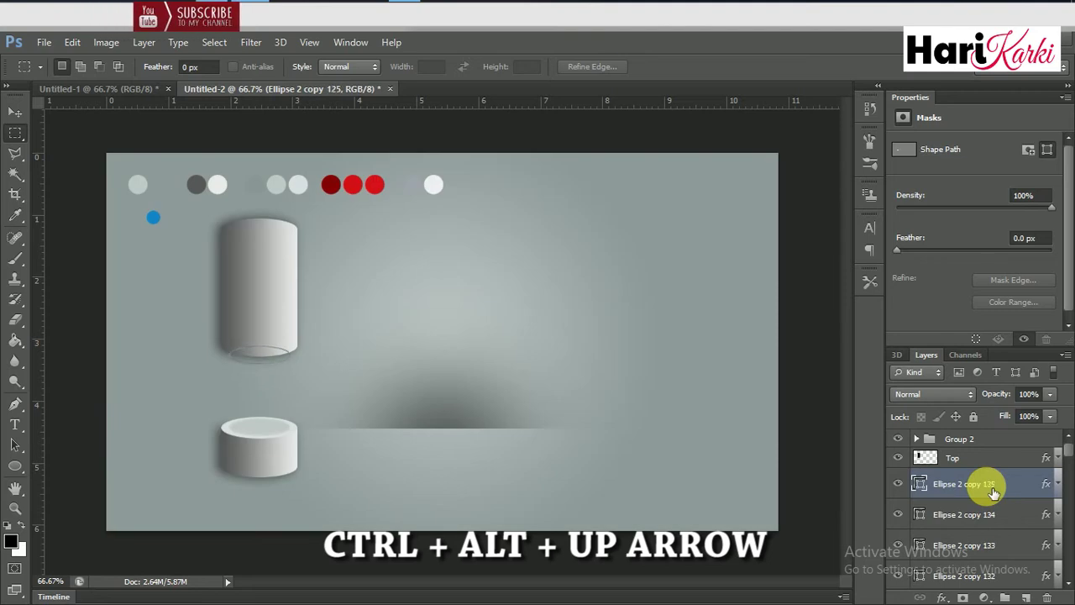
key(ctrl+alt+Up)
key(ctrl+alt+Up)
key(ctrl+alt+Up)
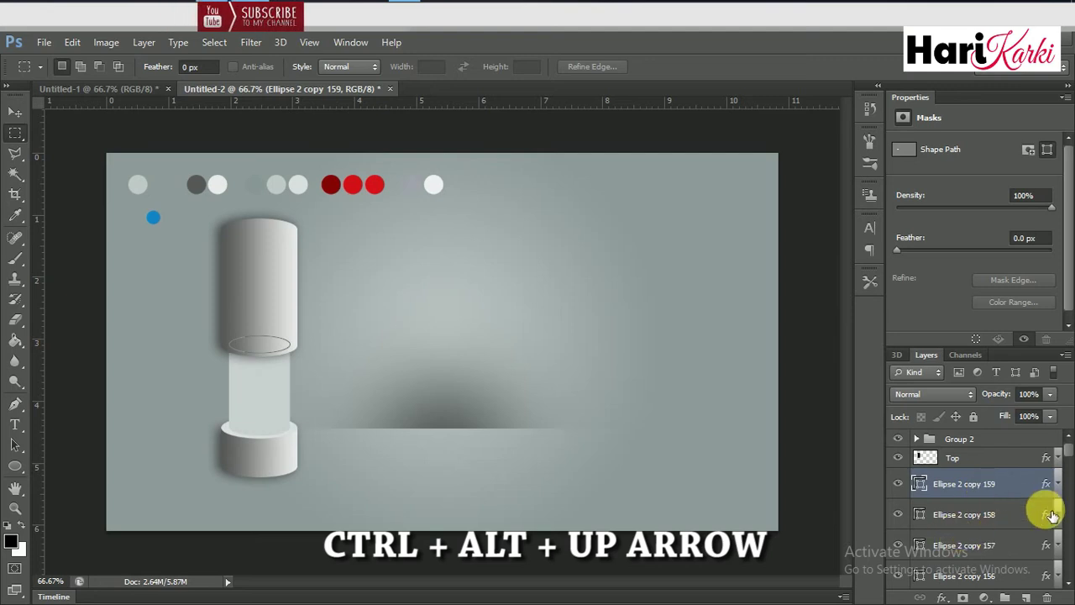
drag(1065, 450, 1071, 579)
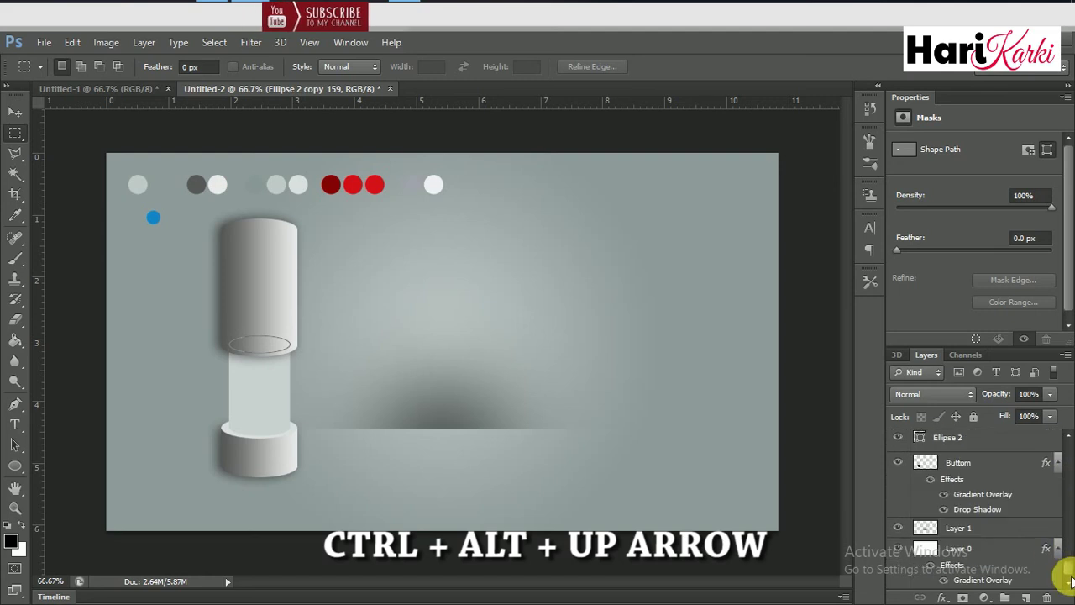
click(1008, 443)
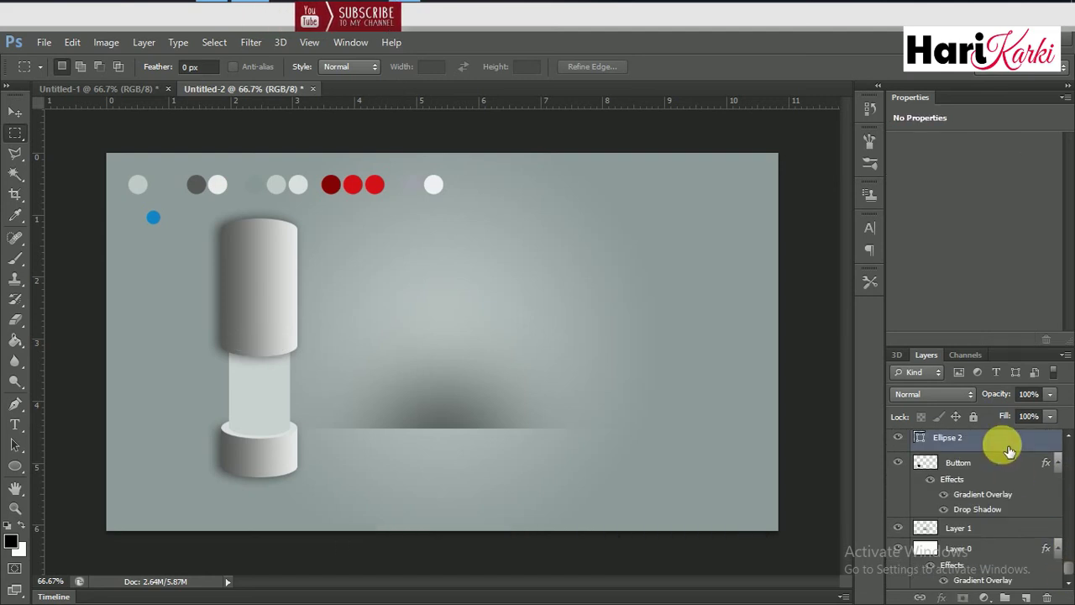
click(1007, 452)
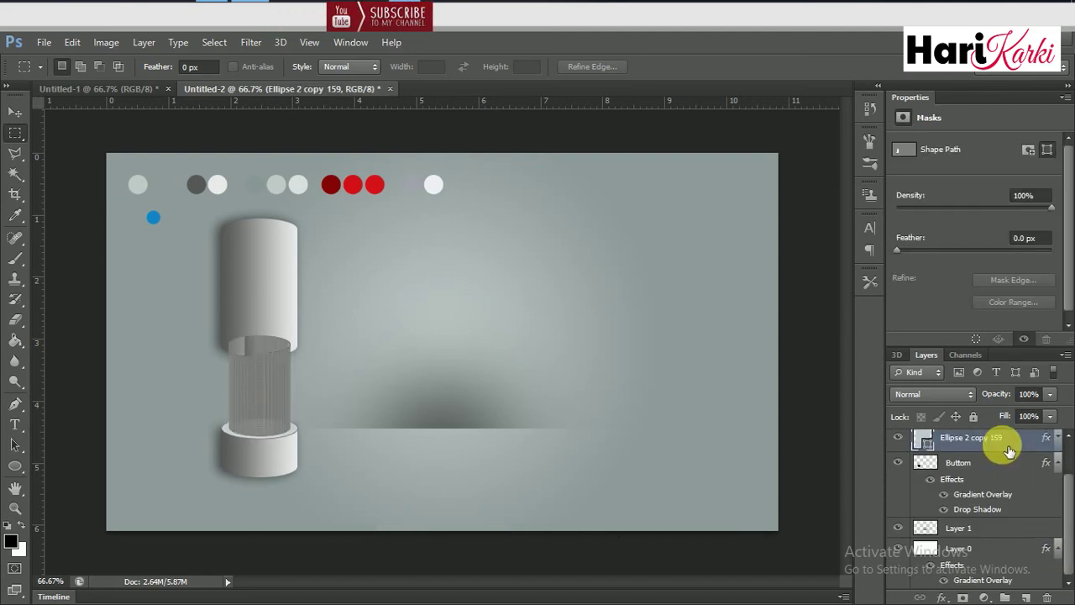
right_click(1000, 454)
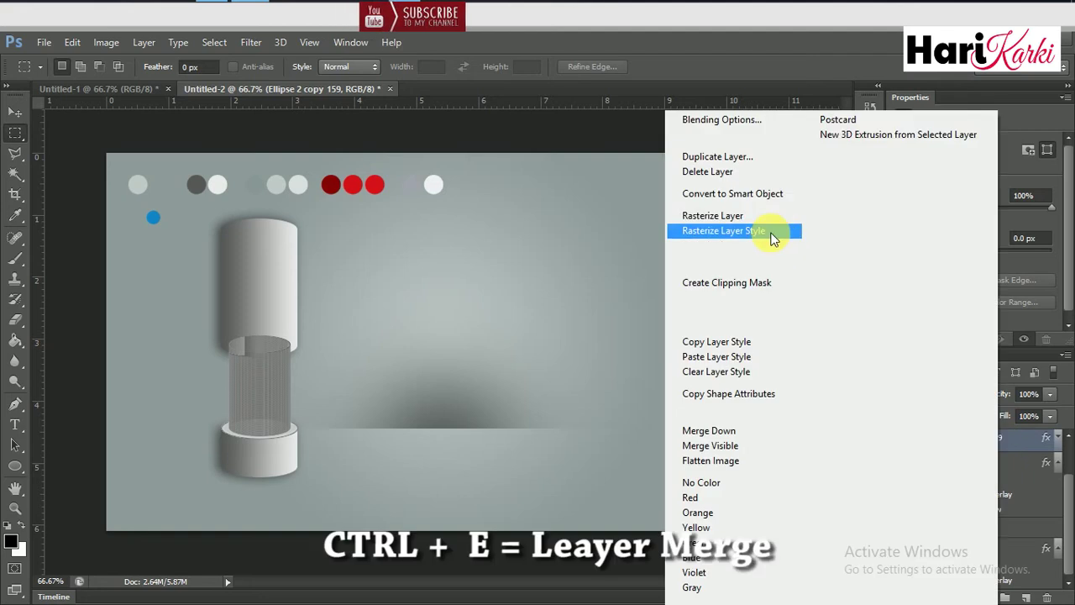
click(768, 231)
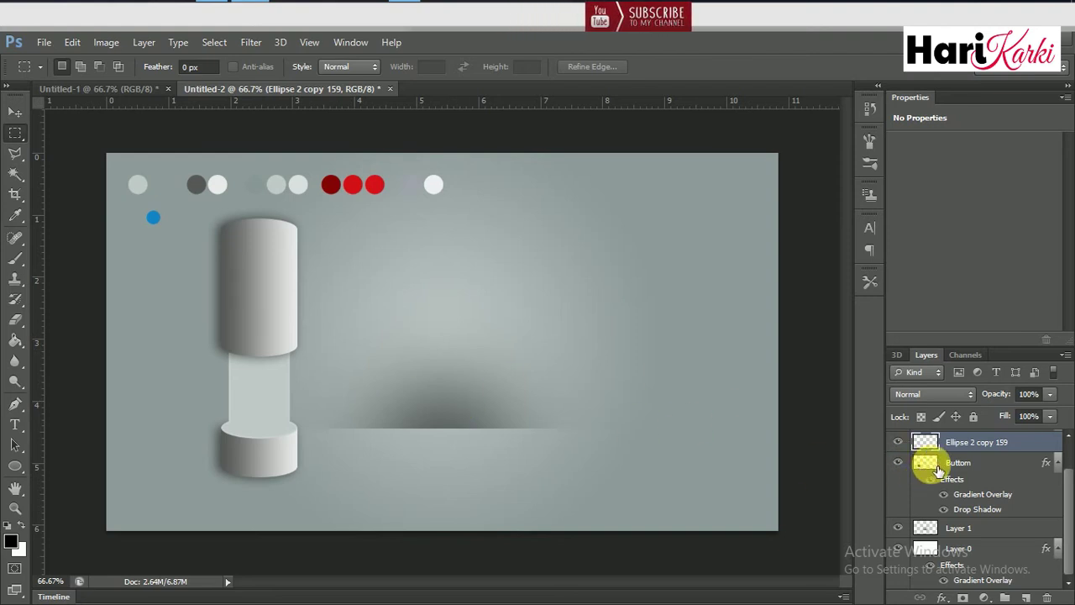
ctrl+click(938, 450)
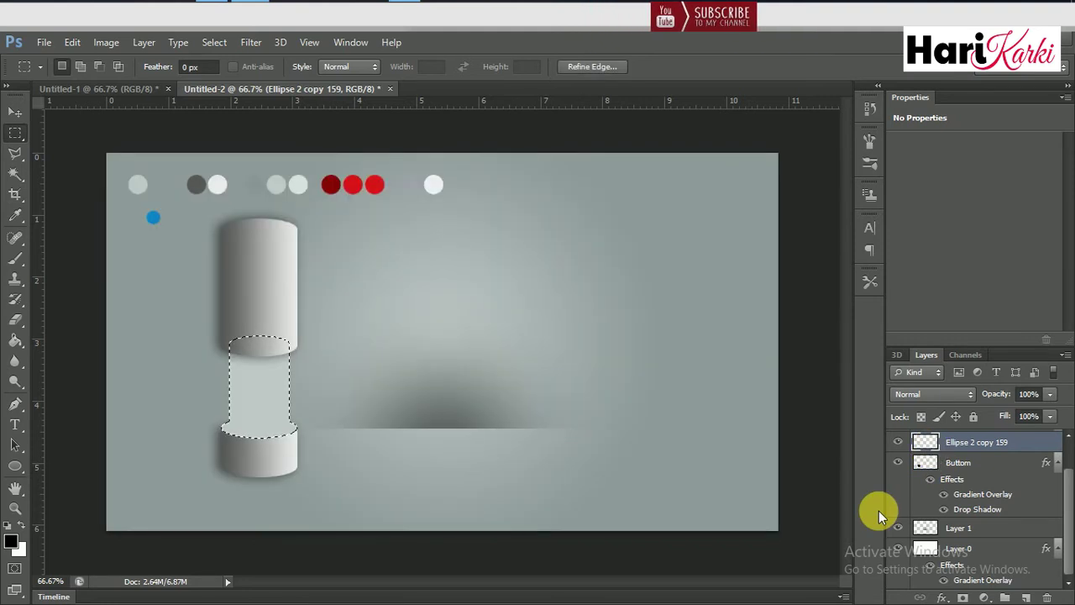
key(ctrl+d)
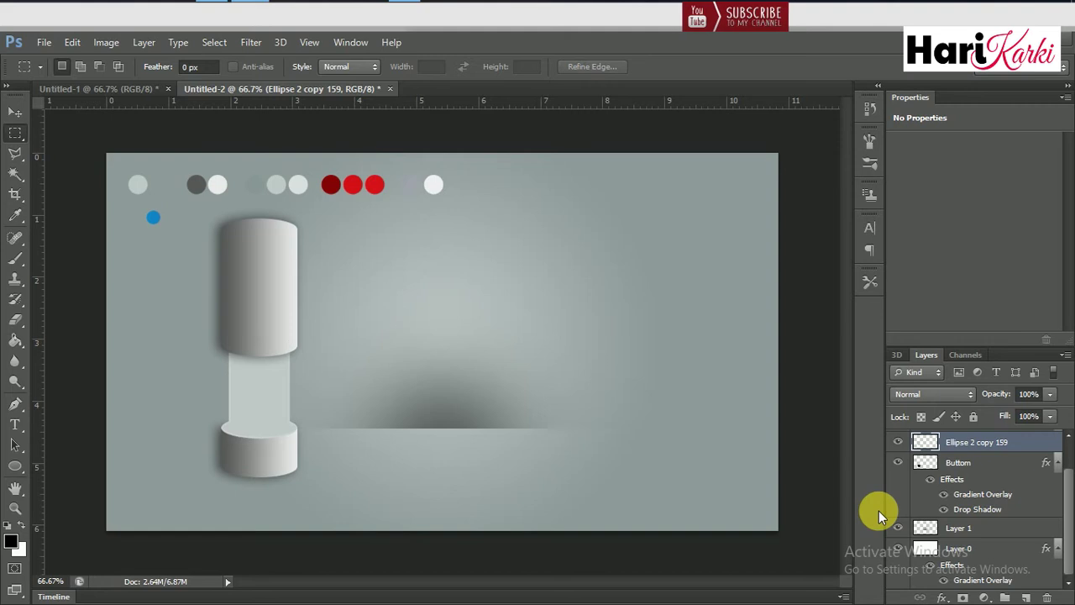
key(ctrl+z)
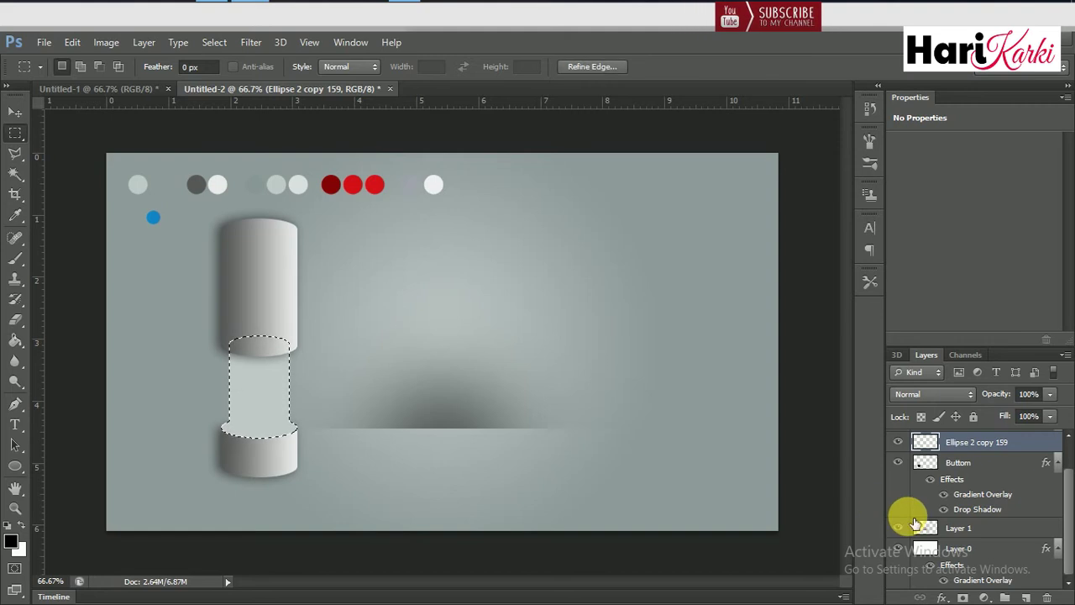
key(ctrl+d)
drag(914, 522, 905, 509)
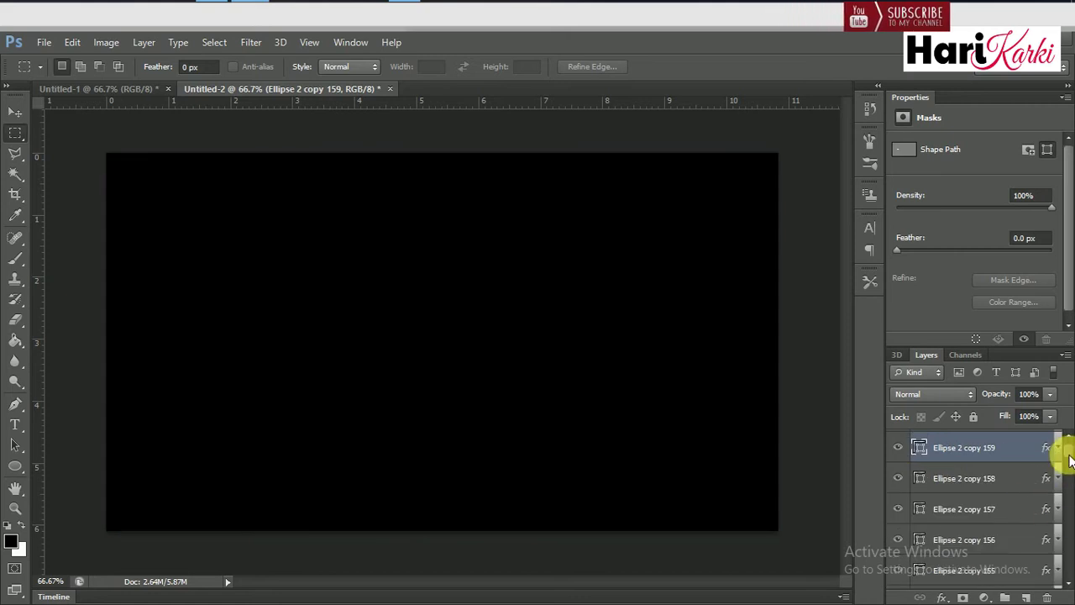
Rasterize the top Ellipse 2 copy 159 layer into a pixel layer, keeping its effects.
drag(1069, 458, 1071, 576)
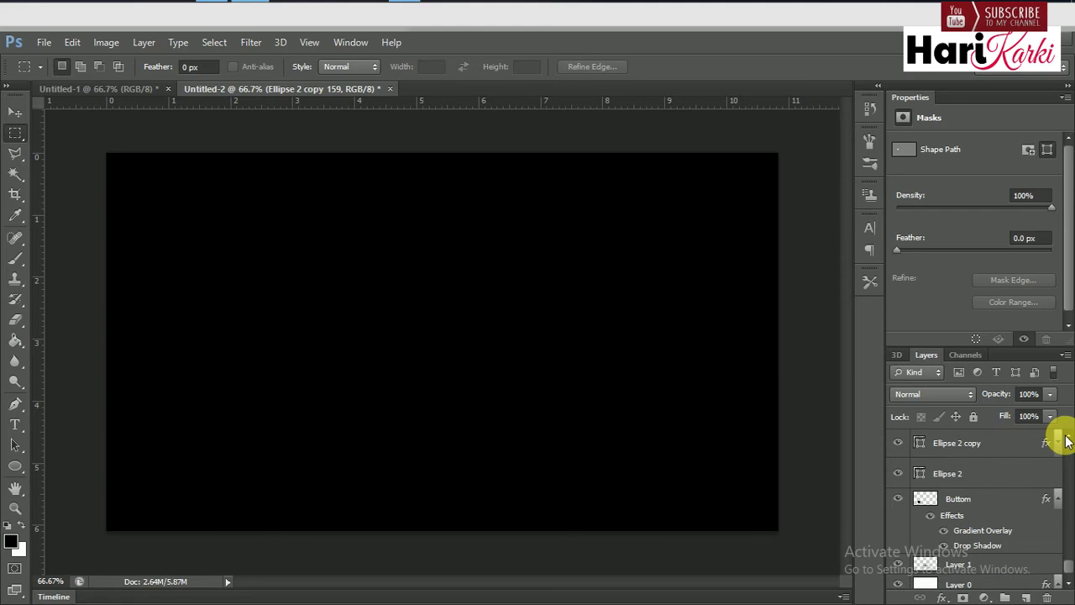
click(1018, 450)
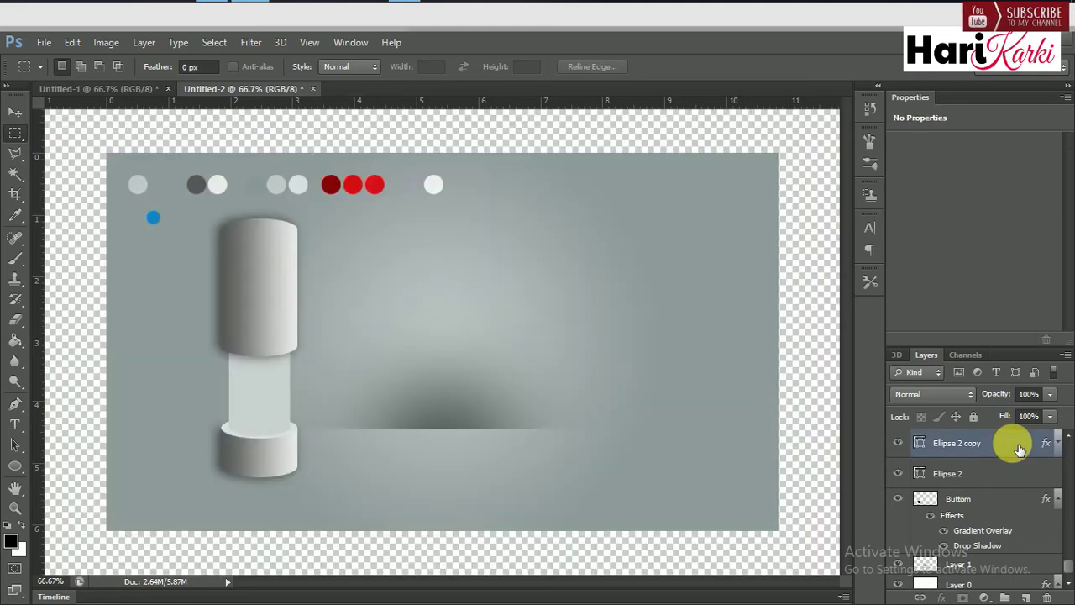
key(ctrl+alt+shift+t)
click(1018, 449)
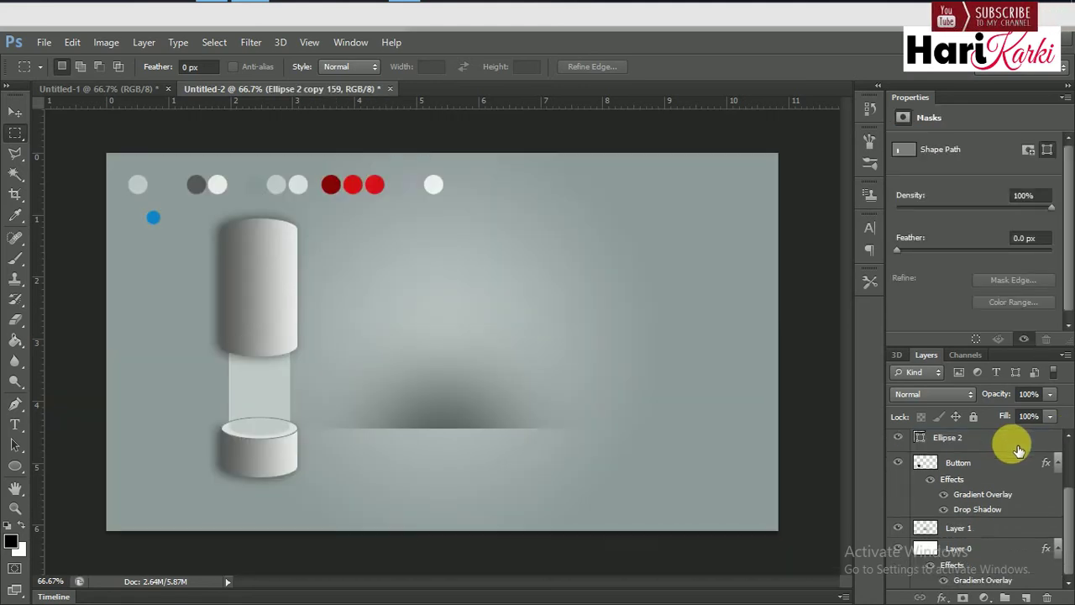
scroll(1067, 445, up, 2)
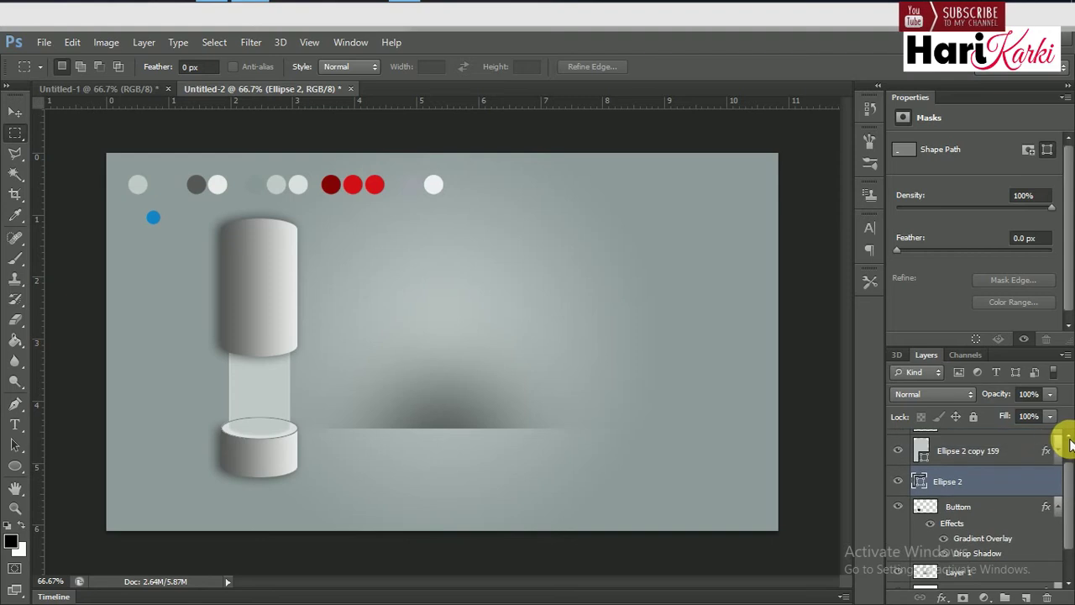
click(1007, 451)
right_click(1006, 452)
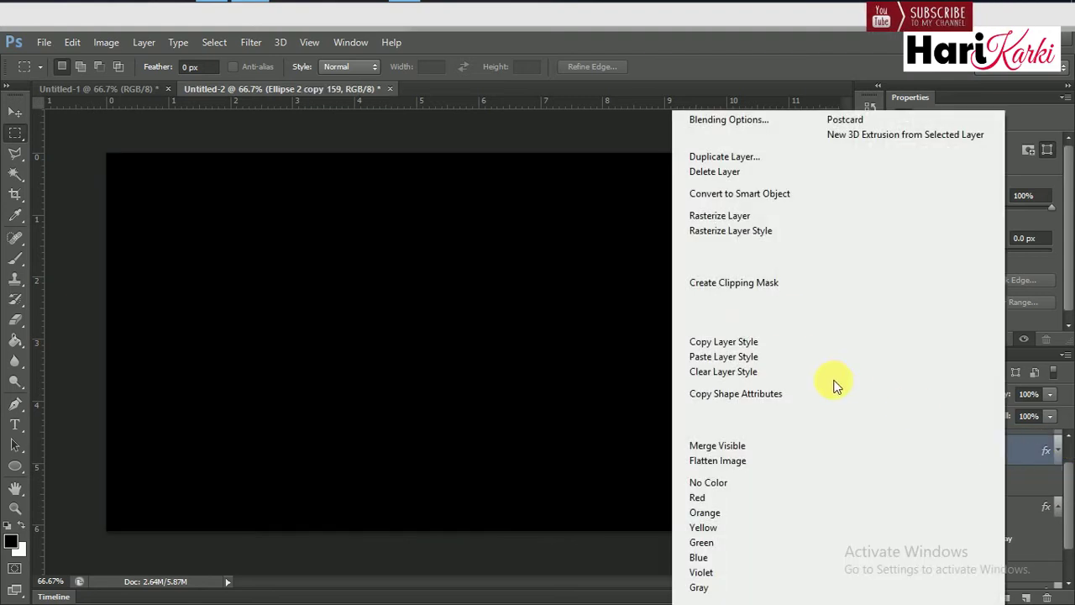
click(732, 220)
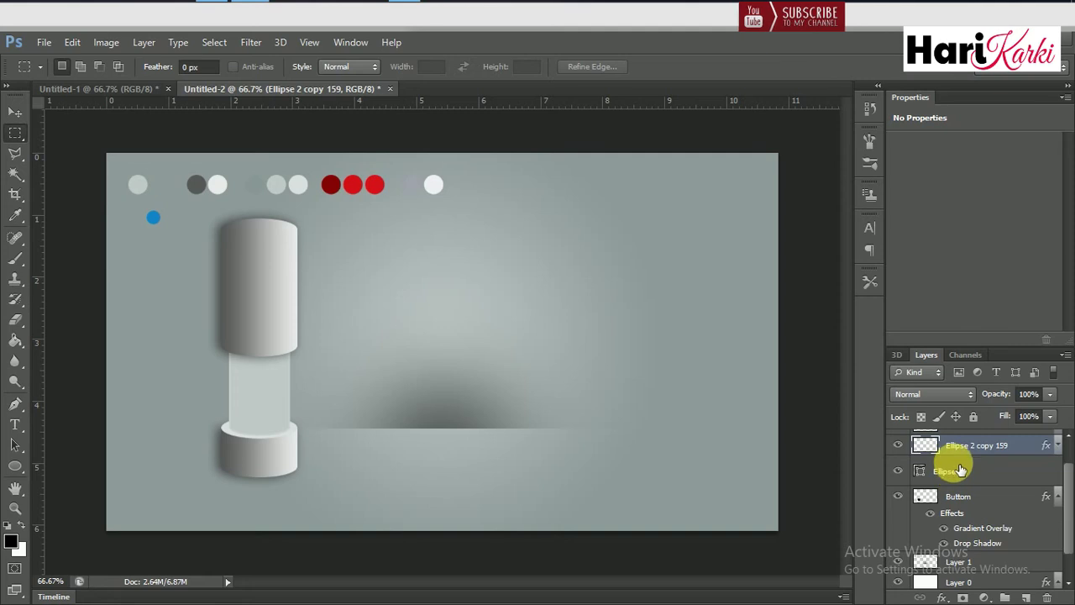
Add a Gradient Overlay to Ellipse 2 copy 159 running from dark red to bright red.
double_click(1049, 451)
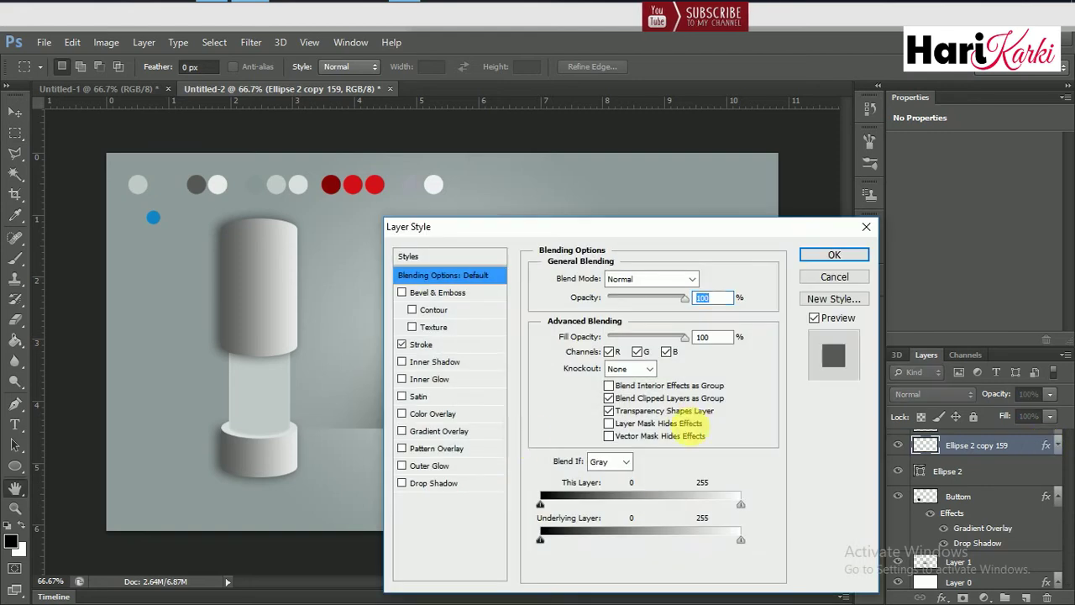
click(414, 434)
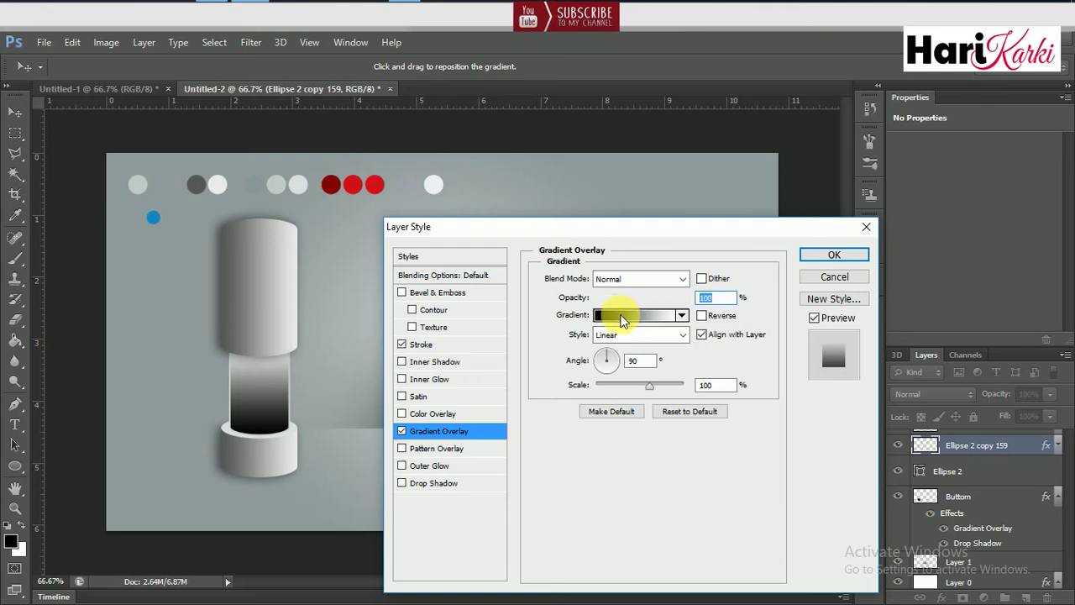
click(626, 314)
click(600, 457)
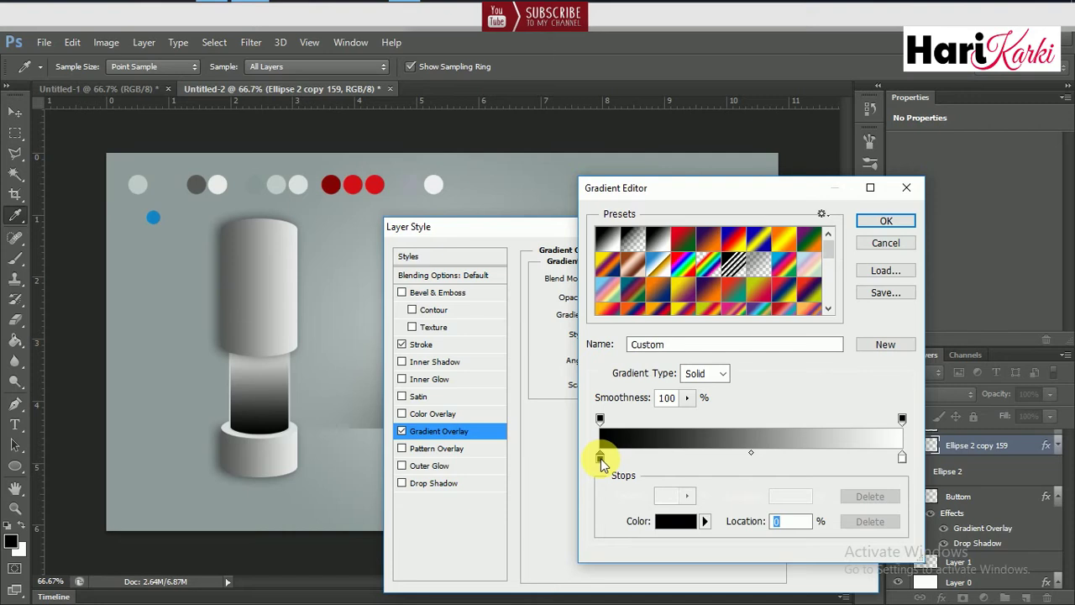
double_click(599, 457)
click(331, 184)
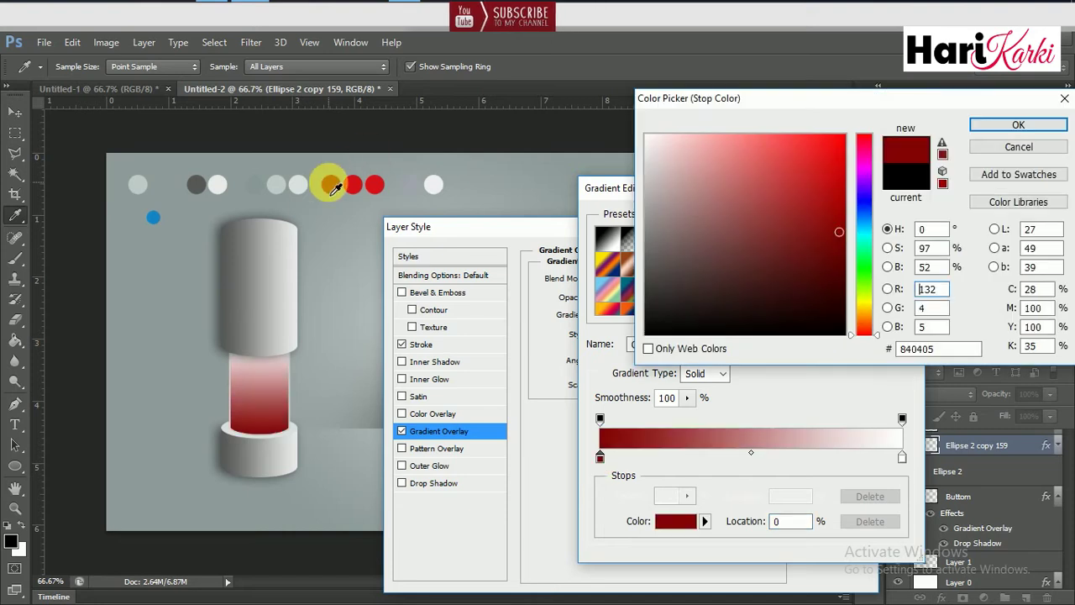
click(1018, 124)
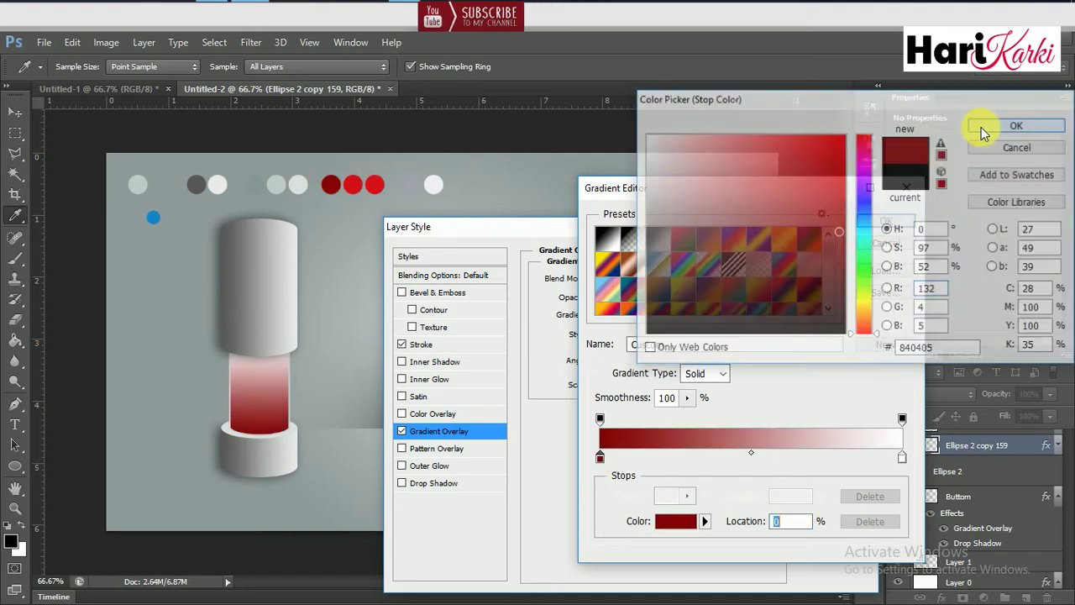
click(903, 457)
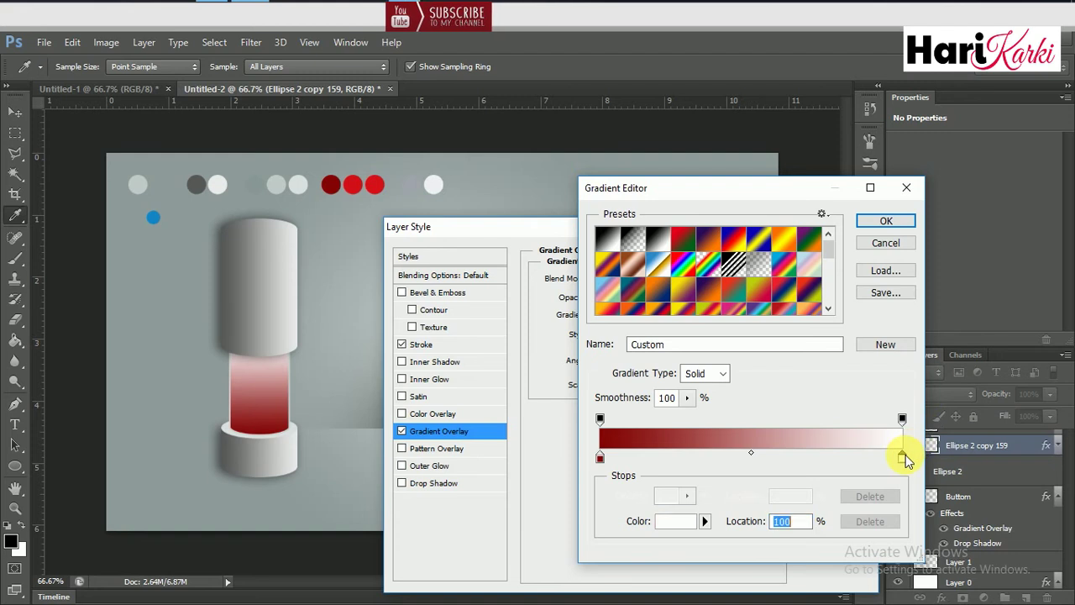
double_click(904, 458)
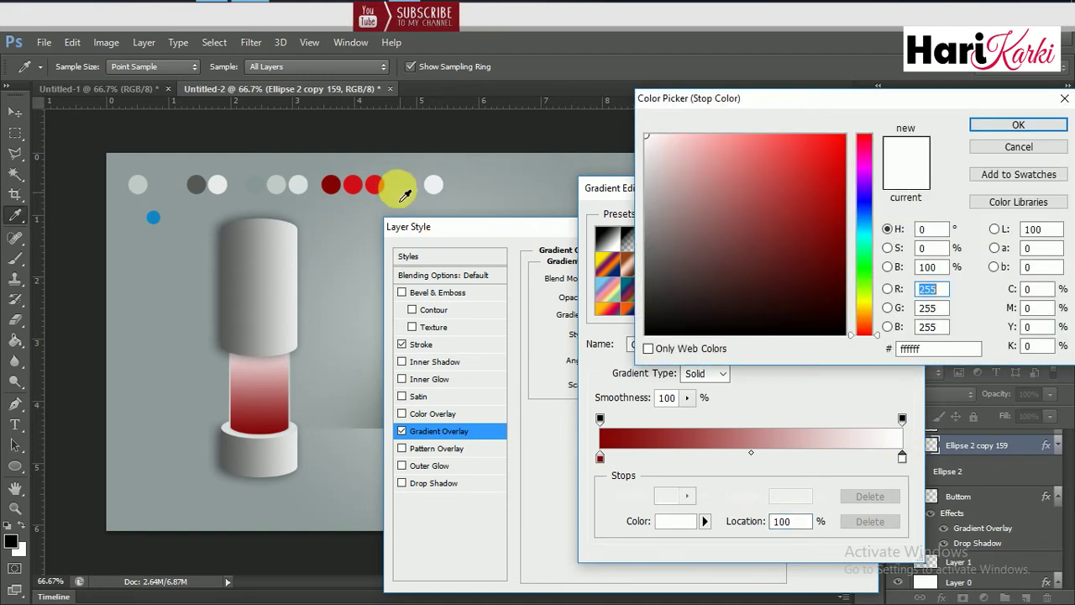
click(376, 187)
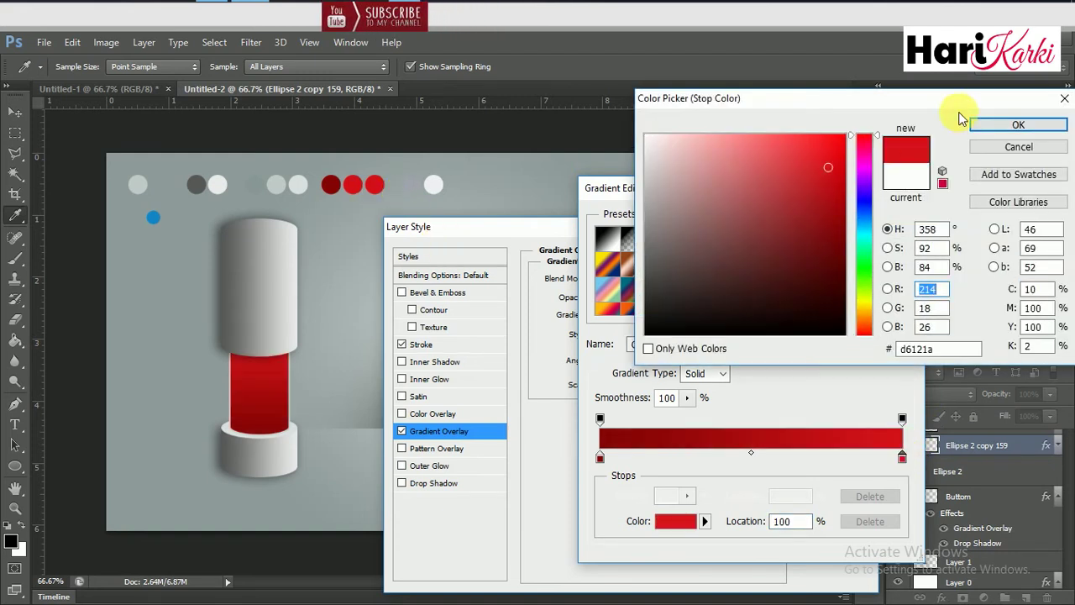
click(983, 134)
Add a bright red gradient stop at about 27%, set the angle to 0°, and apply.
click(695, 446)
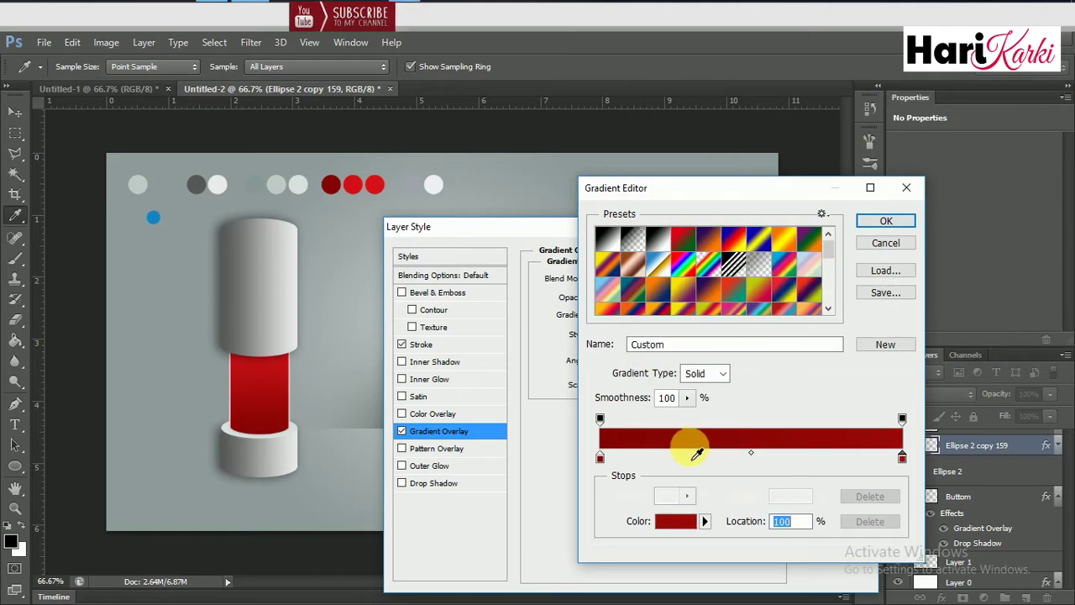
click(691, 451)
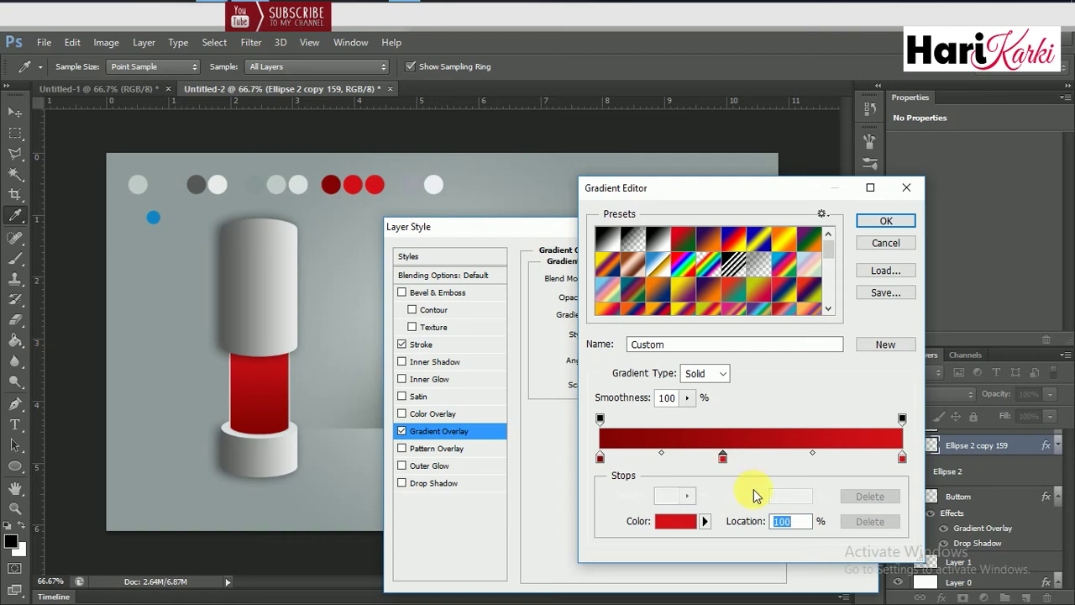
text(274)
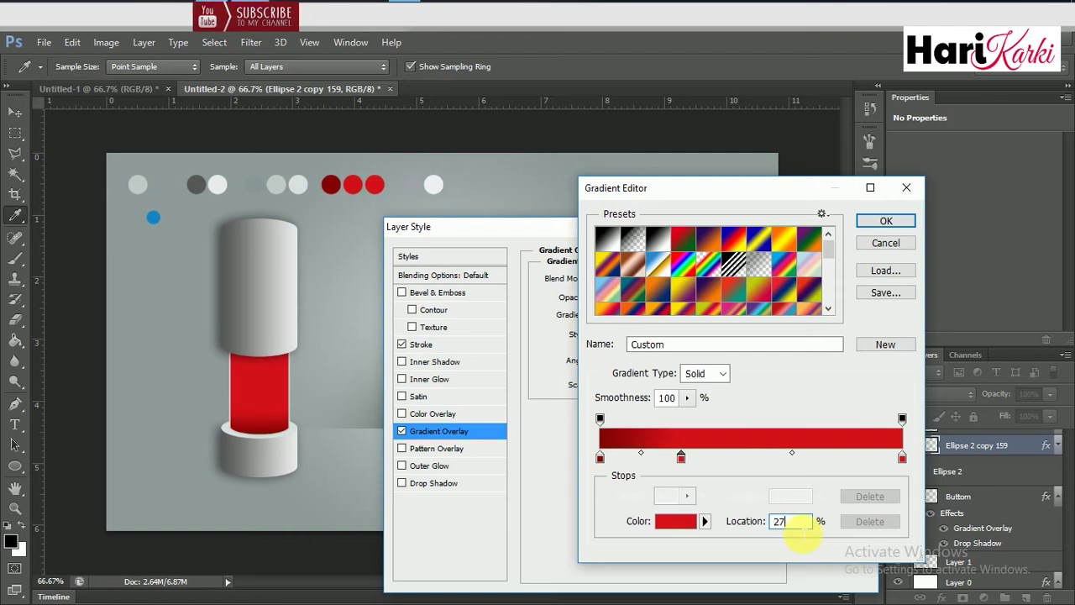
double_click(682, 459)
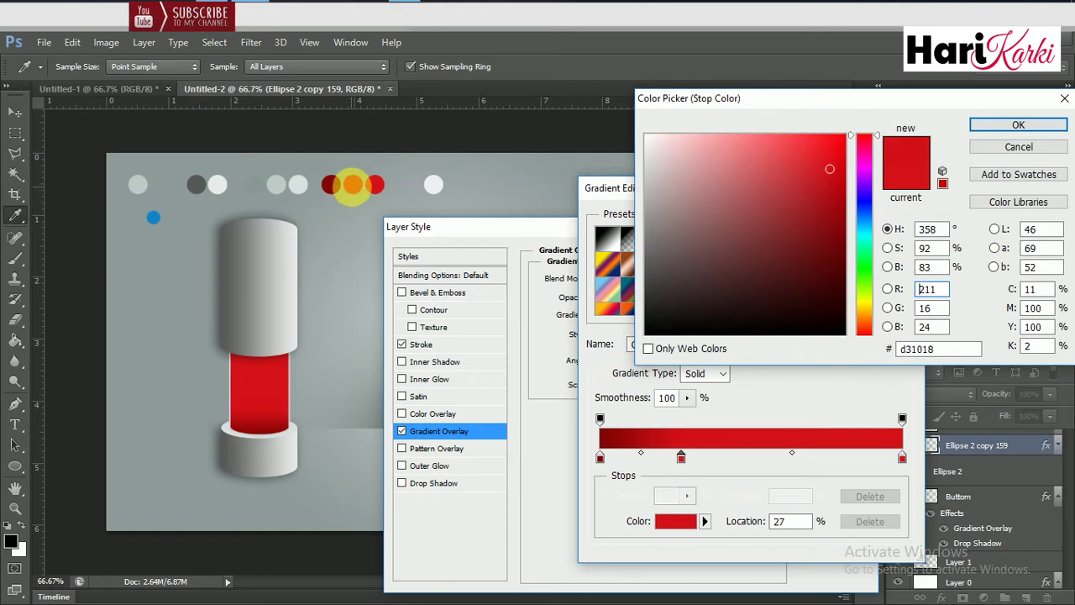
click(978, 126)
click(905, 224)
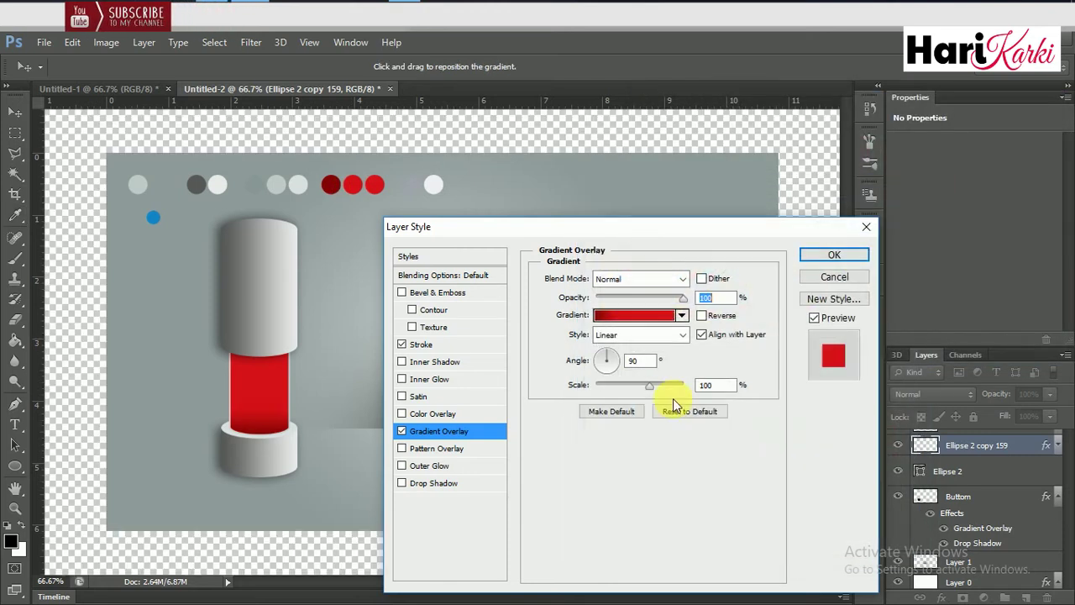
text(0)
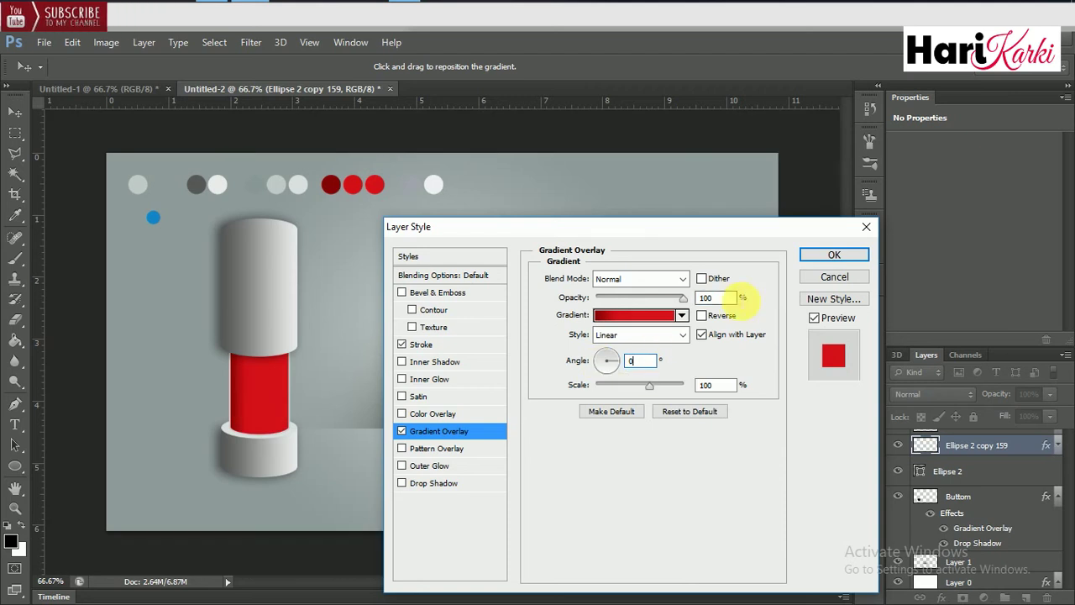
click(810, 256)
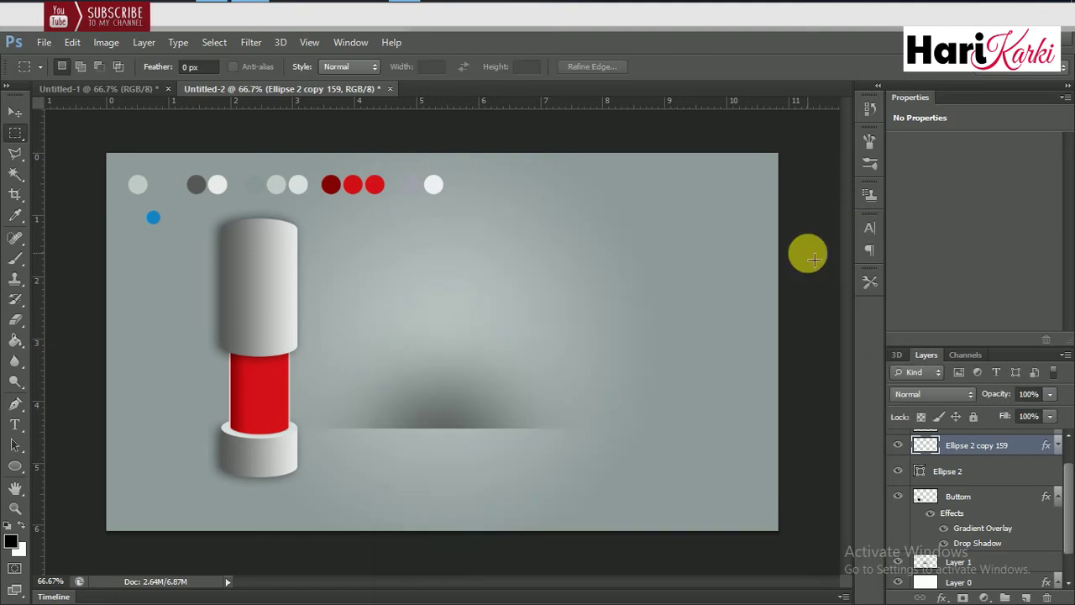
Turn off the Stroke effect on the red Ellipse 2 copy 159 layer, keeping its Gradient Overlay.
double_click(1050, 450)
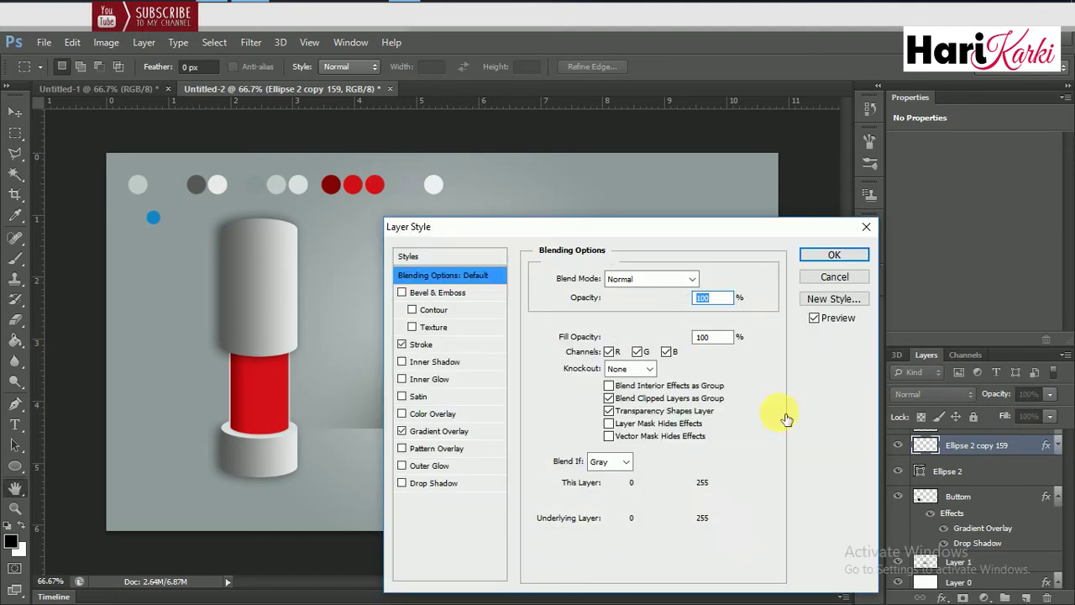
click(402, 346)
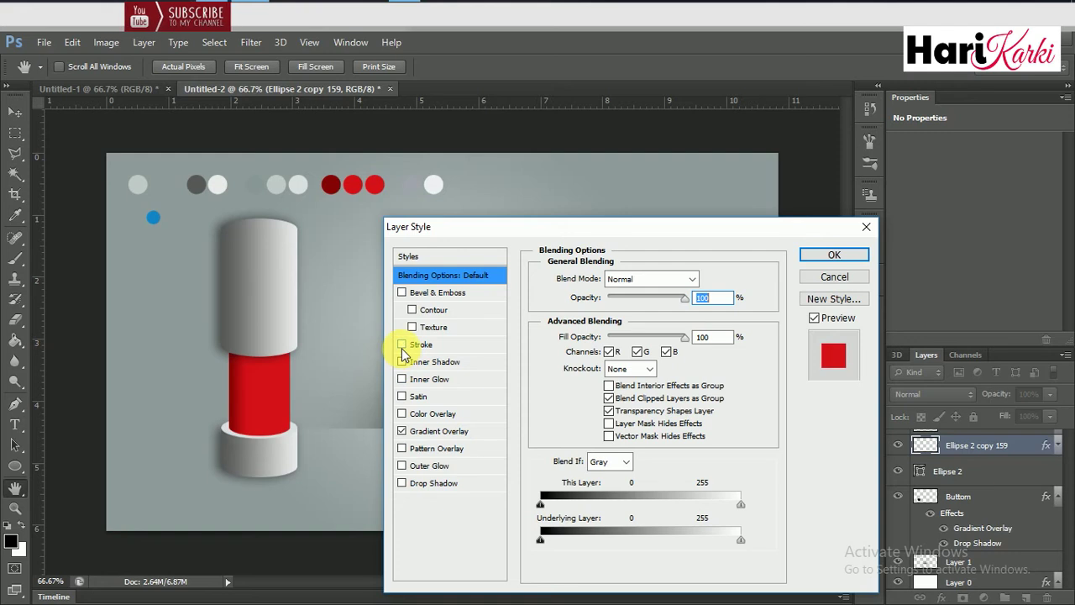
click(812, 254)
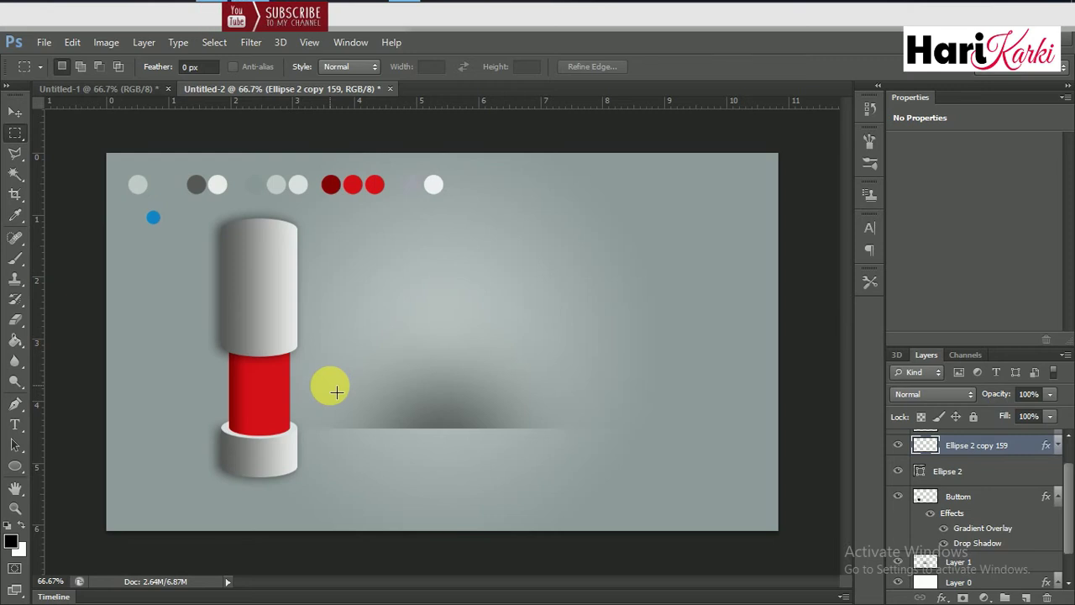
scroll(1063, 473, up, 2)
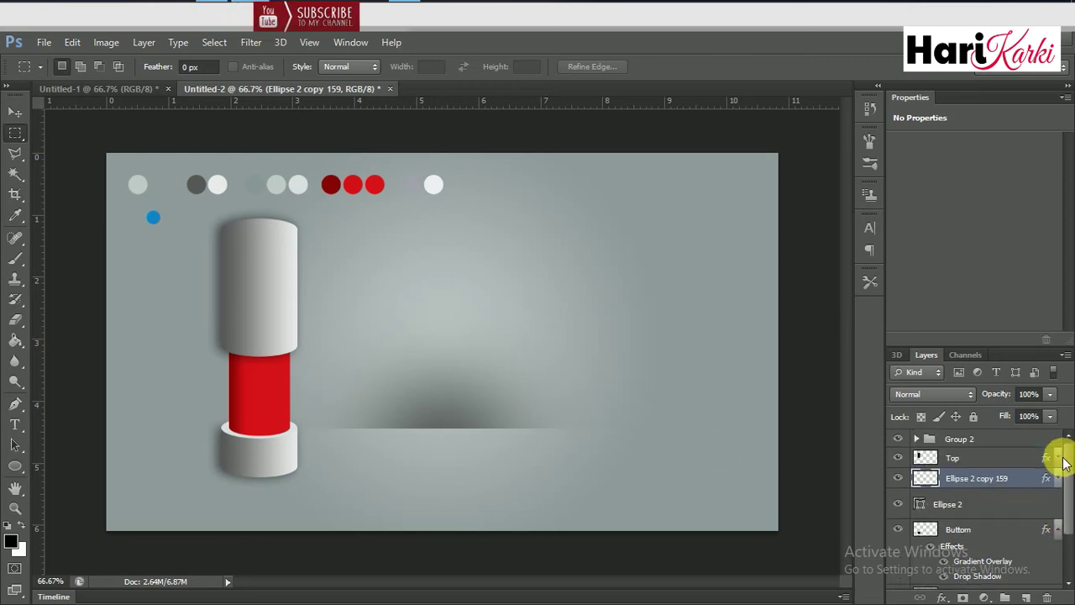
Load Ellipse 2 copy 159's outline as an active selection and select the Brush tool.
click(1010, 461)
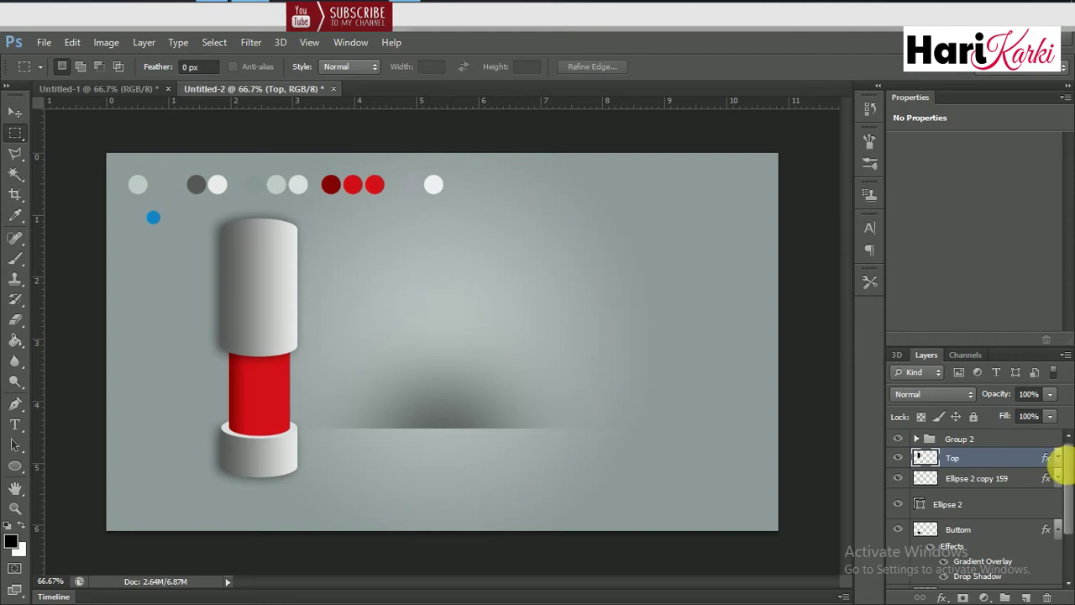
mouse_move(1071, 473)
mouse_down()
mouse_move(1071, 515)
mouse_move(1056, 456)
mouse_up()
click(1005, 486)
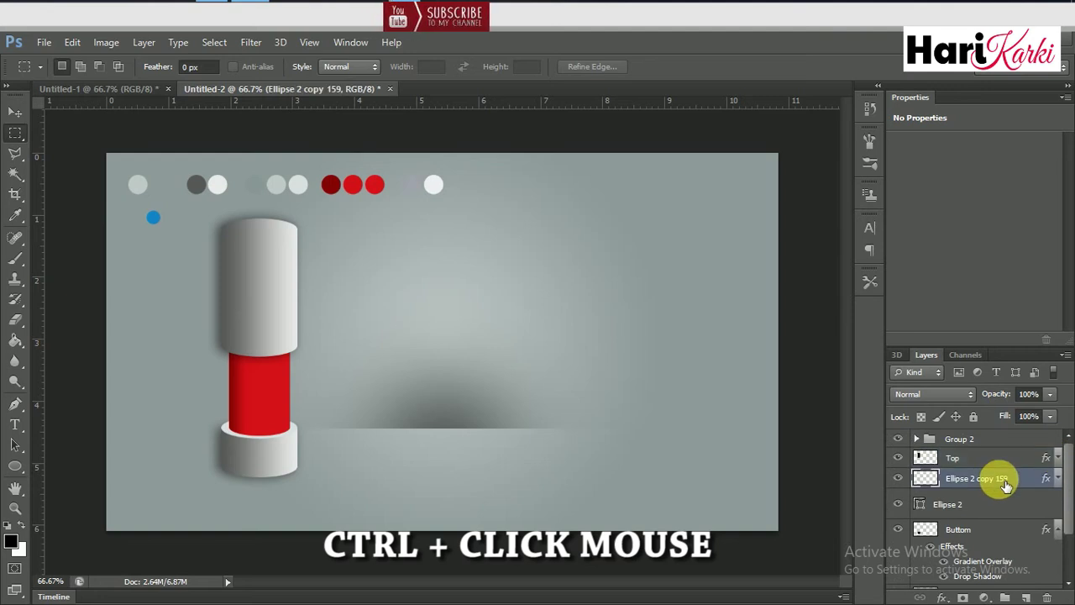
ctrl+click(928, 480)
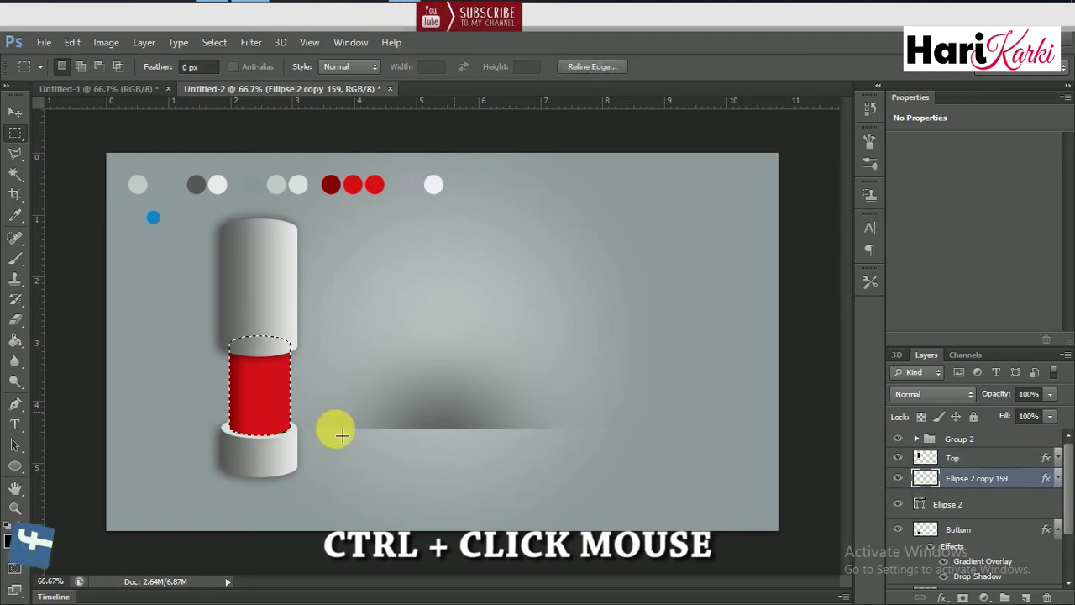
click(15, 258)
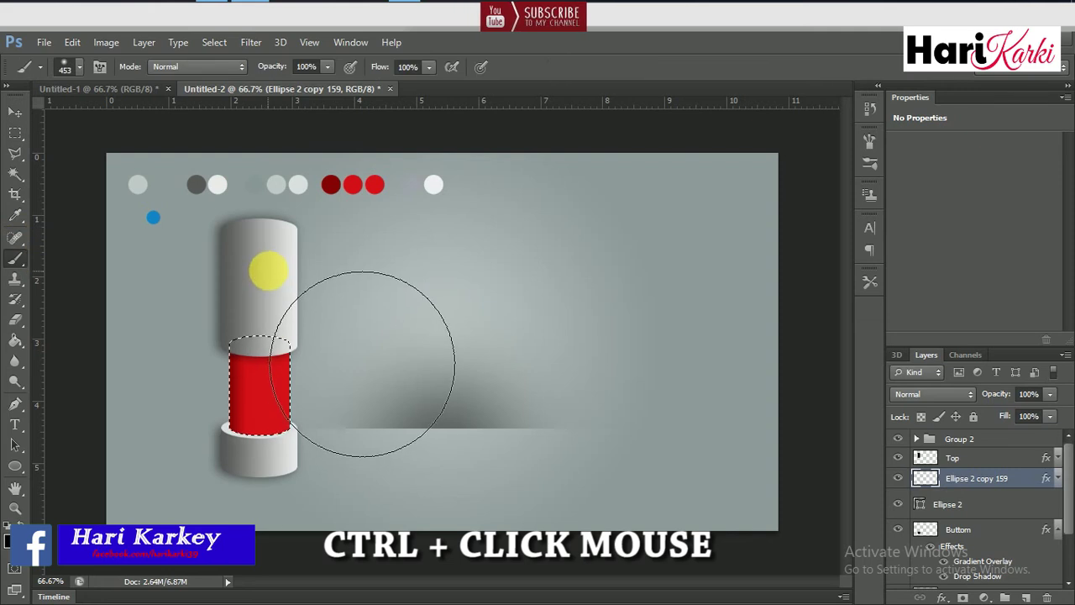
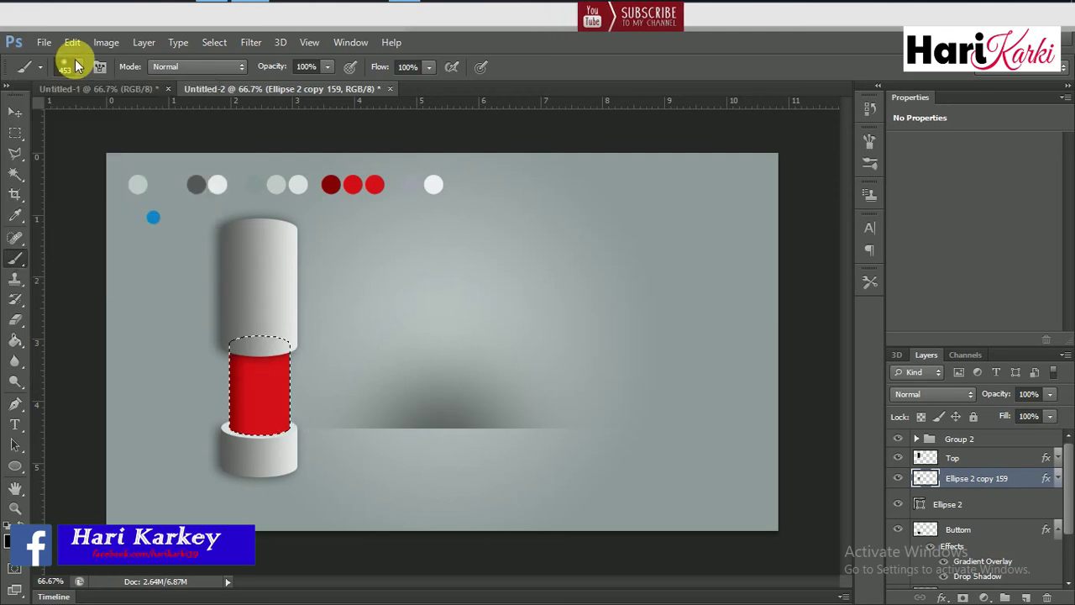
Add a new empty Layer 2 above the red band, undoing an accidental black fill.
click(1027, 598)
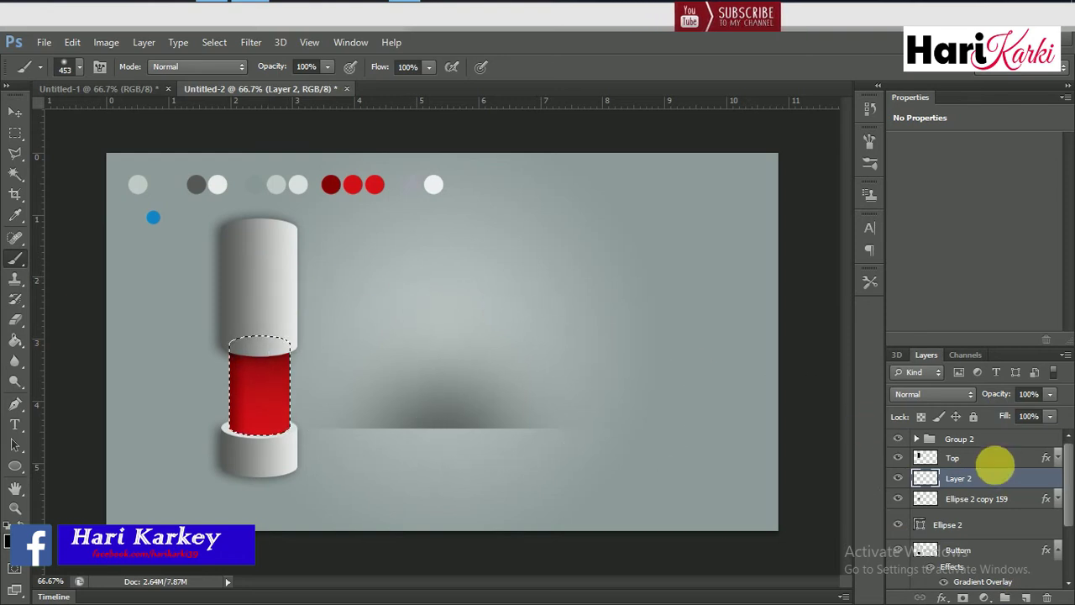
key(alt+BackSpace)
key(ctrl+z)
key(ctrl+t)
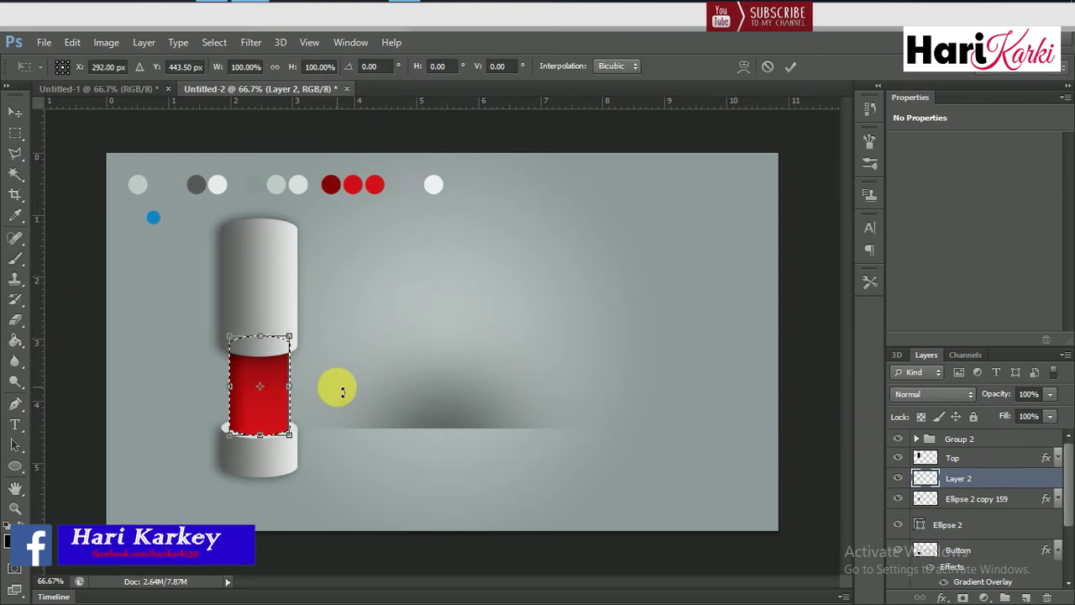
key(Return)
key(b)
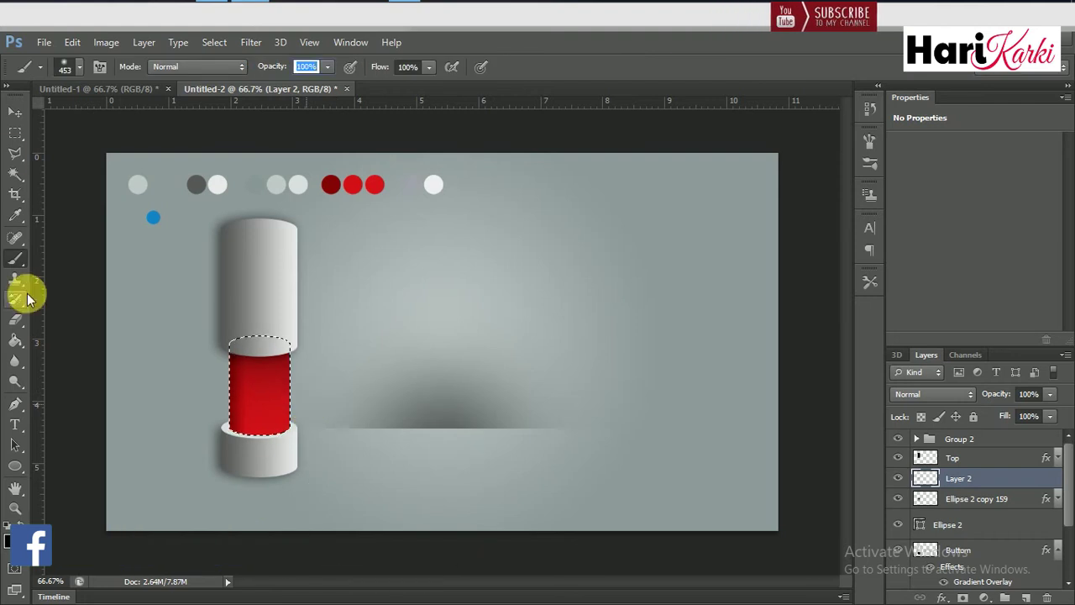
Deselect the red band and scale it to about 71.20% height between the gray sections.
click(15, 115)
click(353, 414)
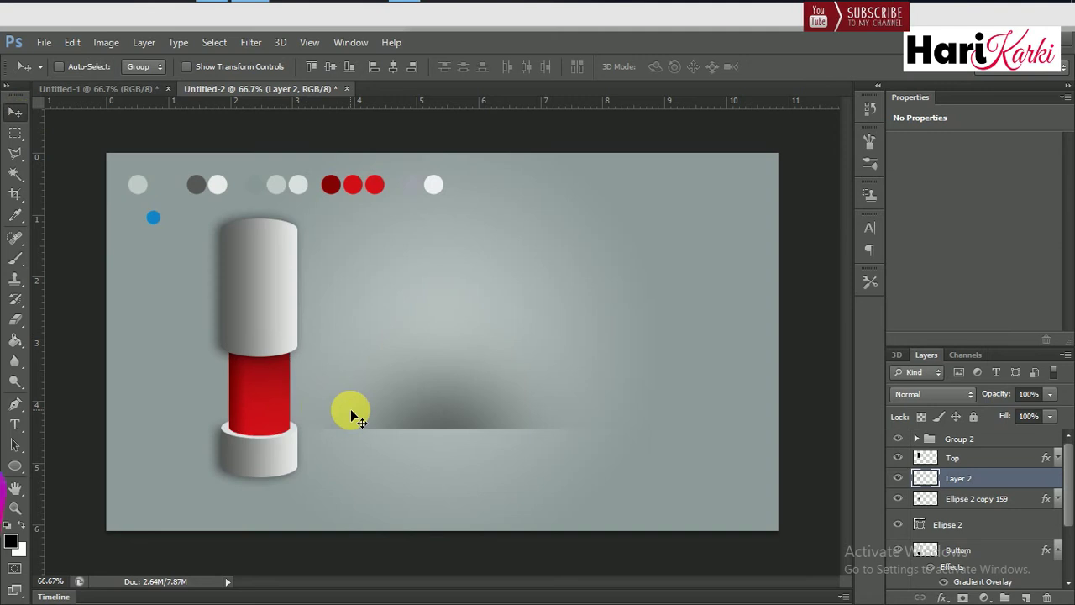
key(ctrl+t)
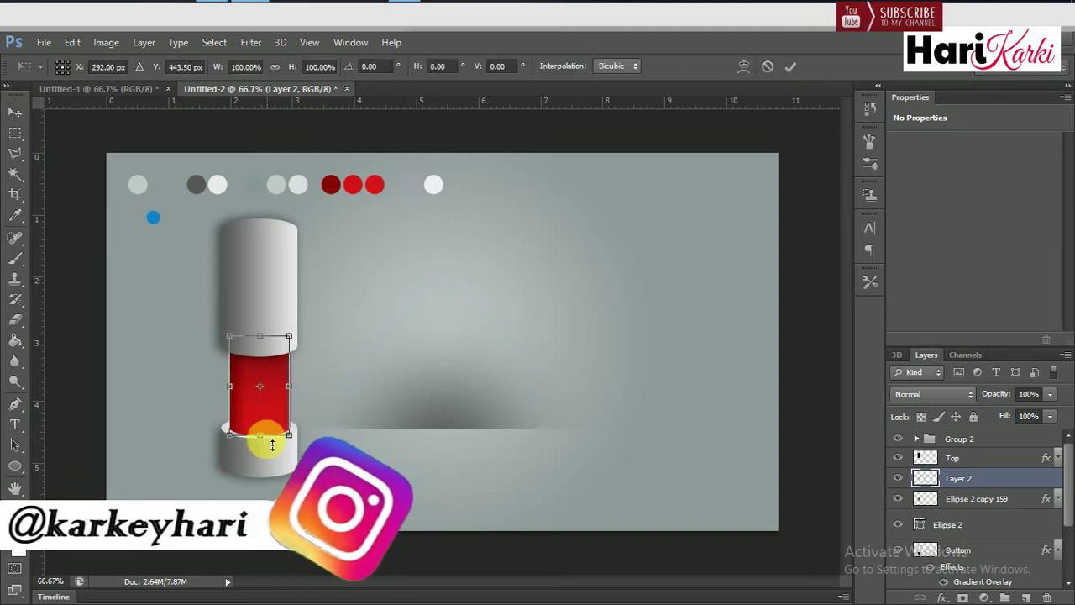
mouse_move(272, 445)
mouse_down()
mouse_move(275, 390)
mouse_move(275, 460)
mouse_up()
drag(273, 420, 278, 412)
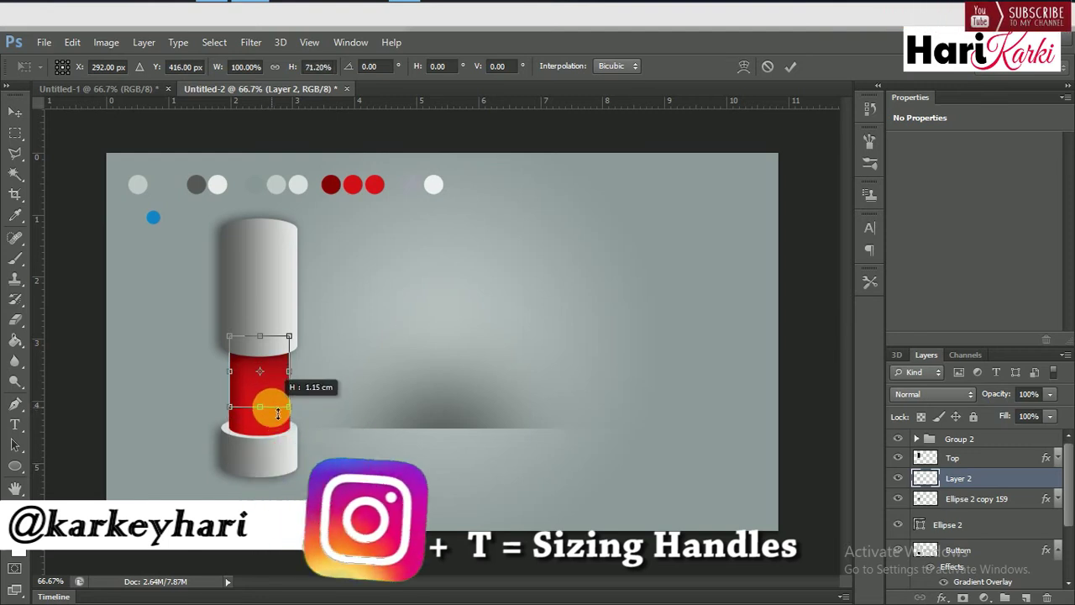
key(Return)
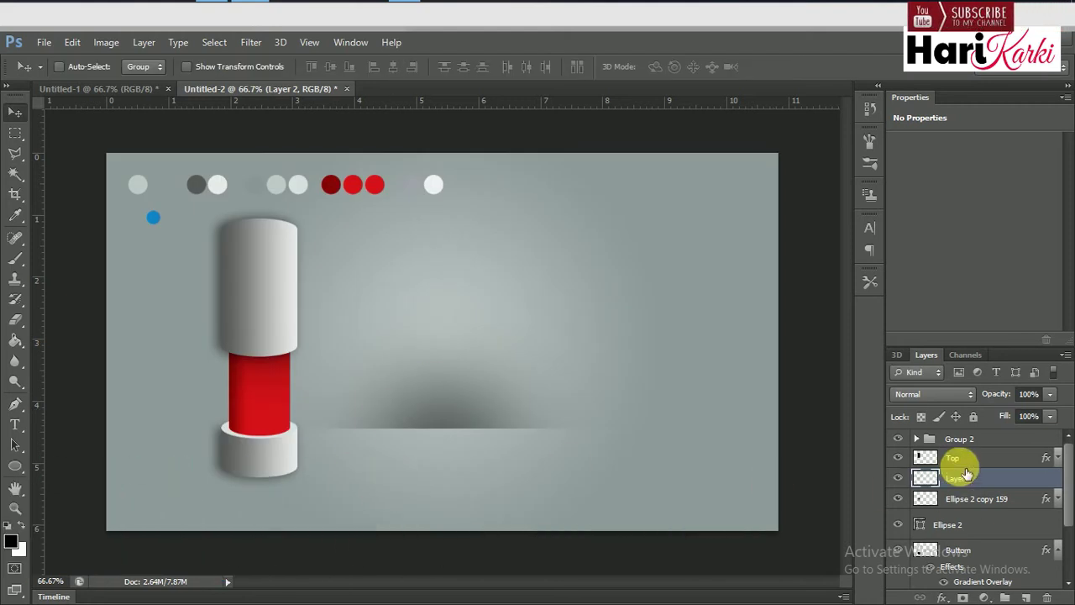
Pick the soft brush from the painting tools and undo the last change.
click(19, 239)
click(15, 257)
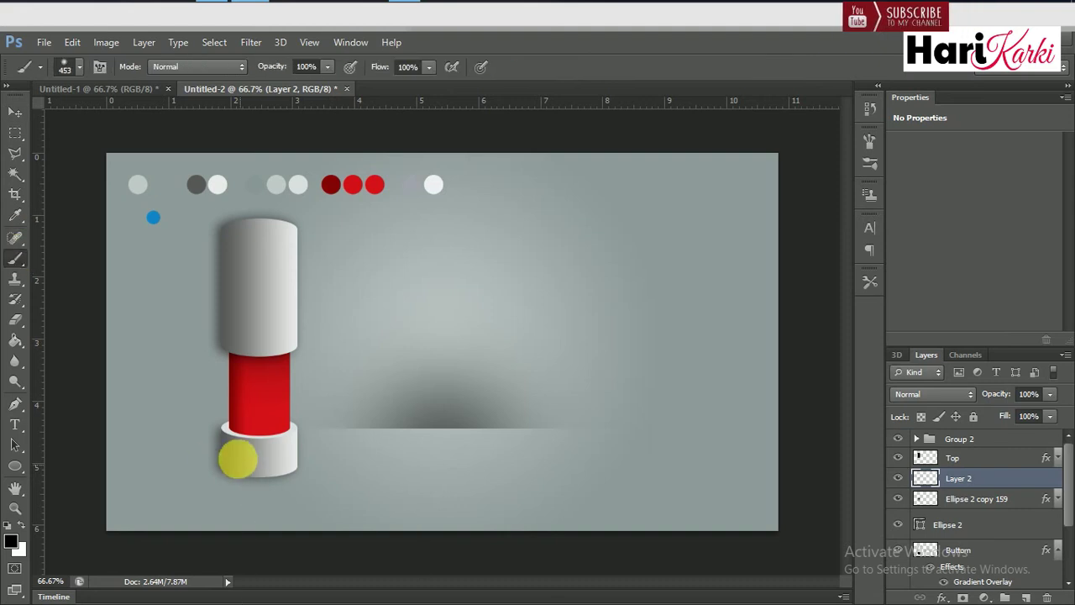
key(ctrl+z)
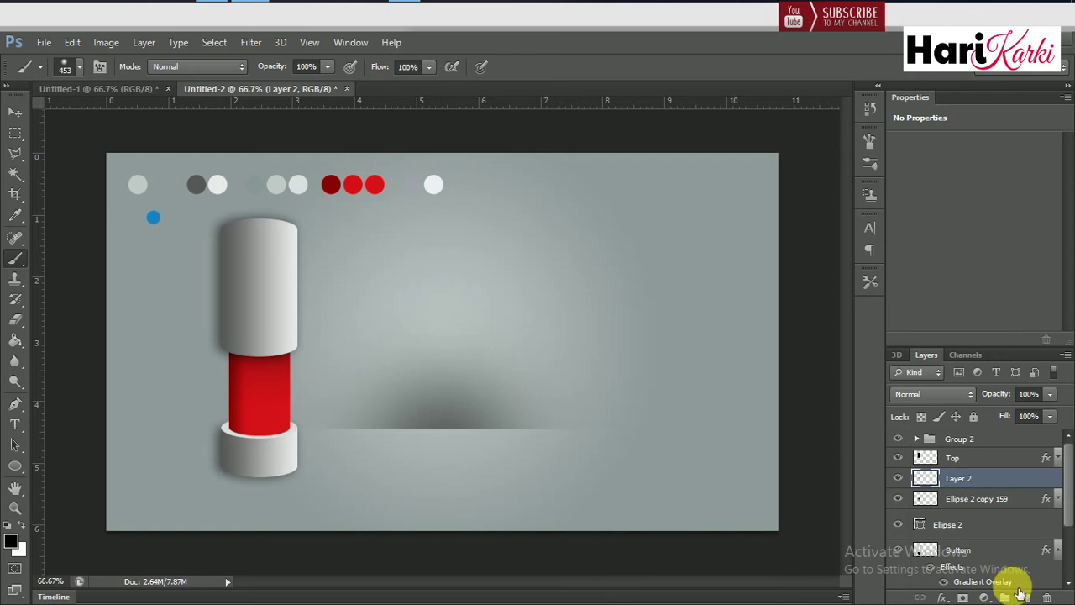
Add a new empty Layer 3 directly above Layer 1.
click(970, 551)
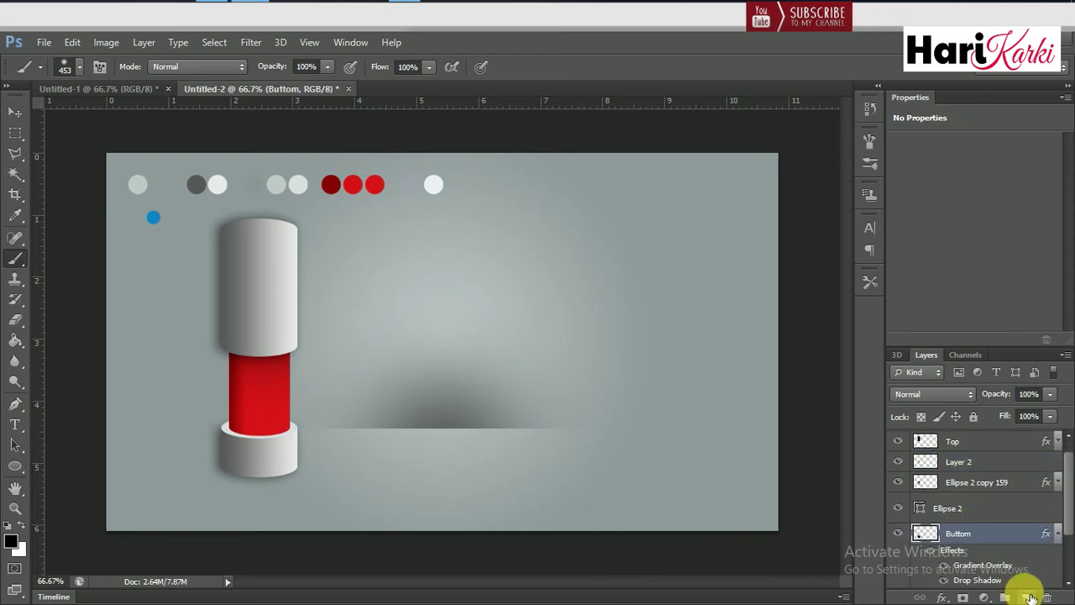
scroll(1067, 538, down, 3)
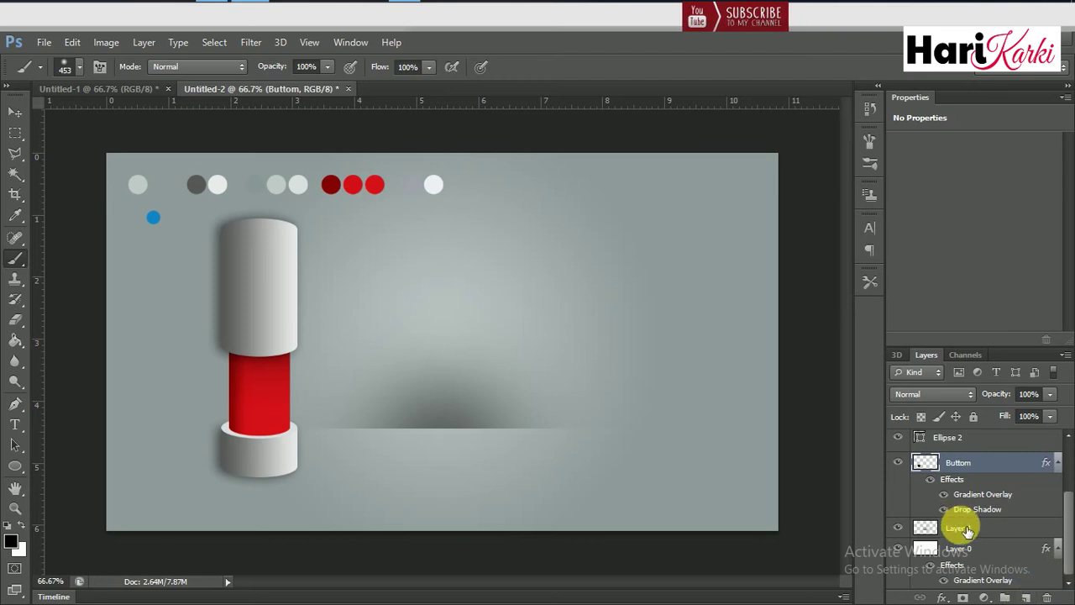
click(962, 528)
click(1026, 598)
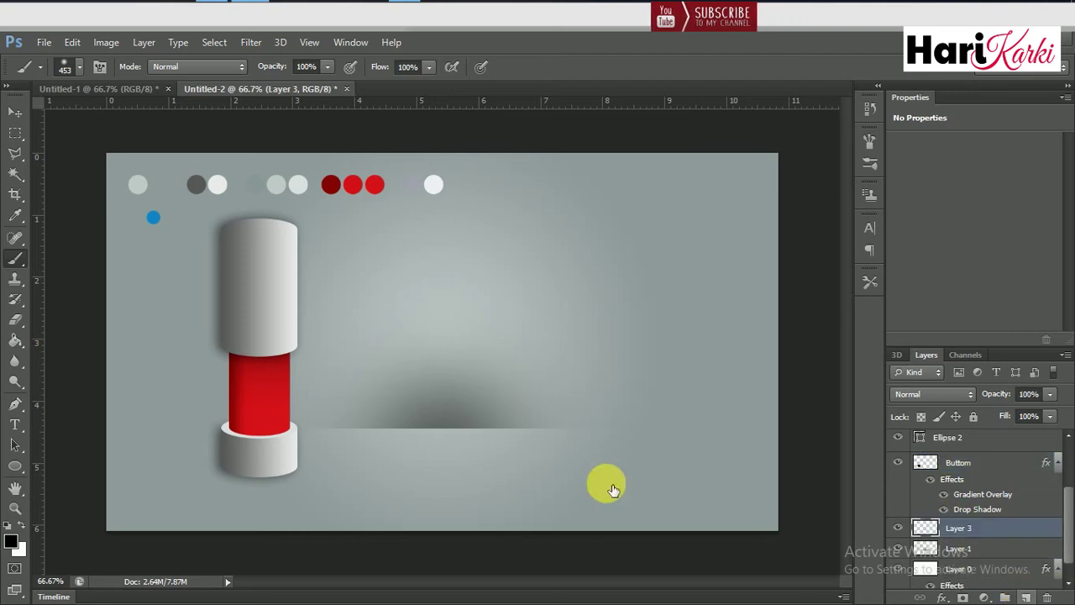
Paint a soft dark shadow around the cylinder's base with a smaller brush.
click(266, 405)
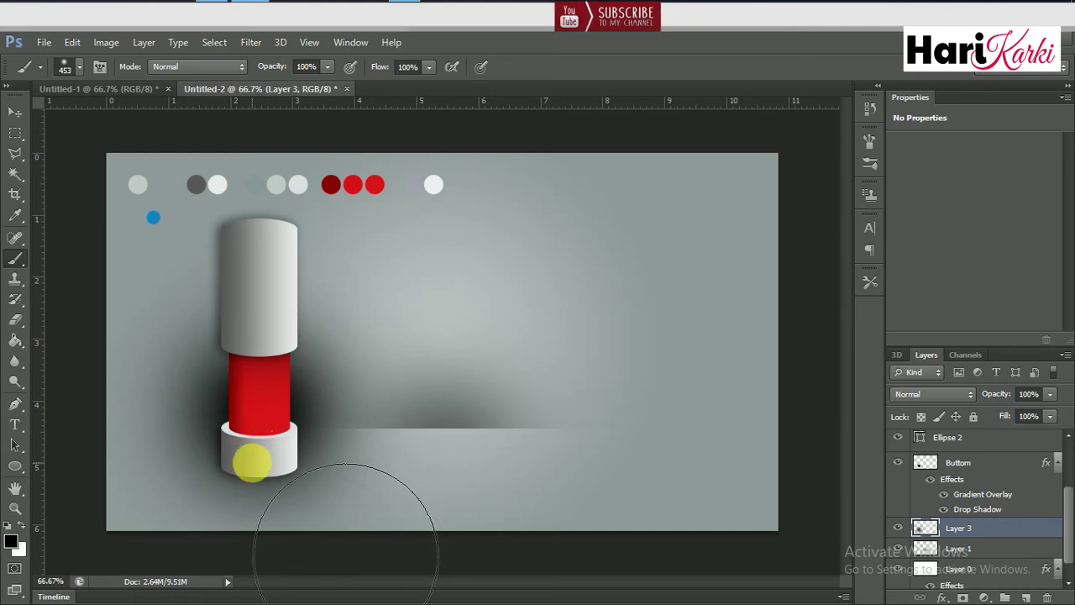
click(253, 462)
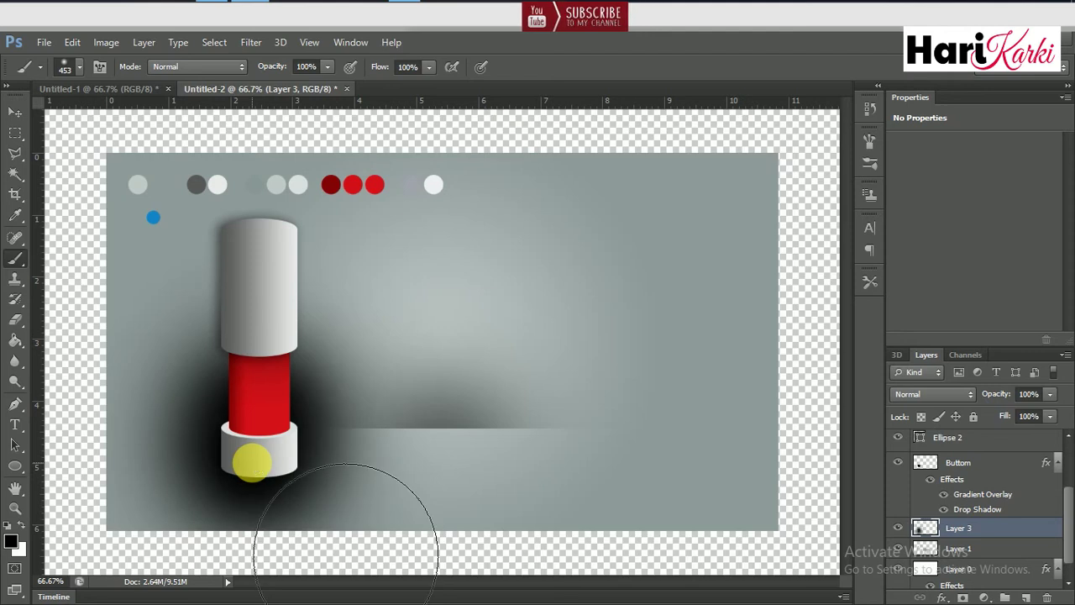
key(ctrl+z)
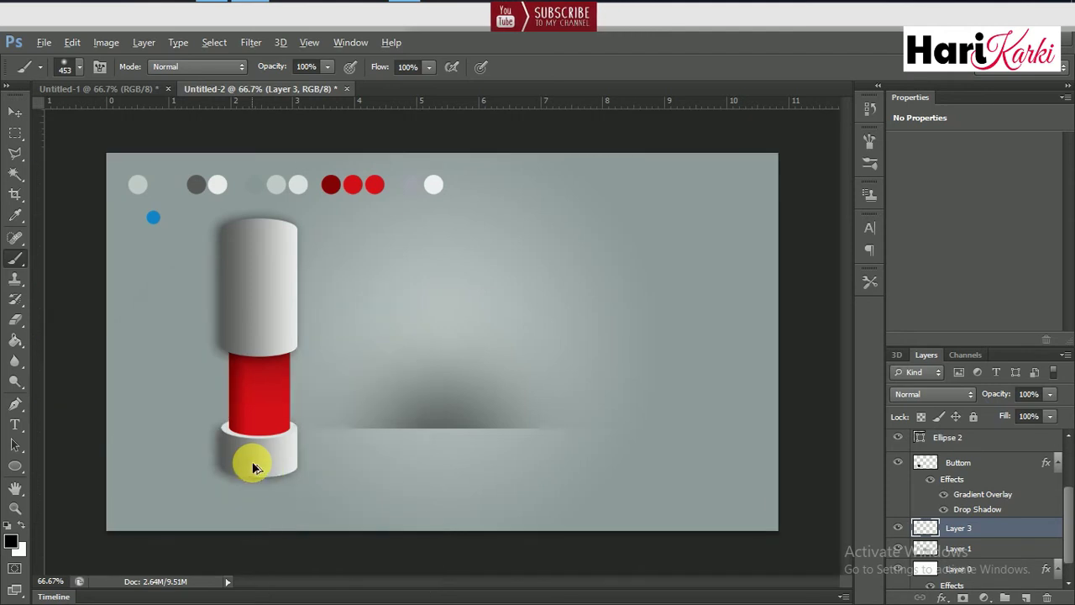
click(79, 66)
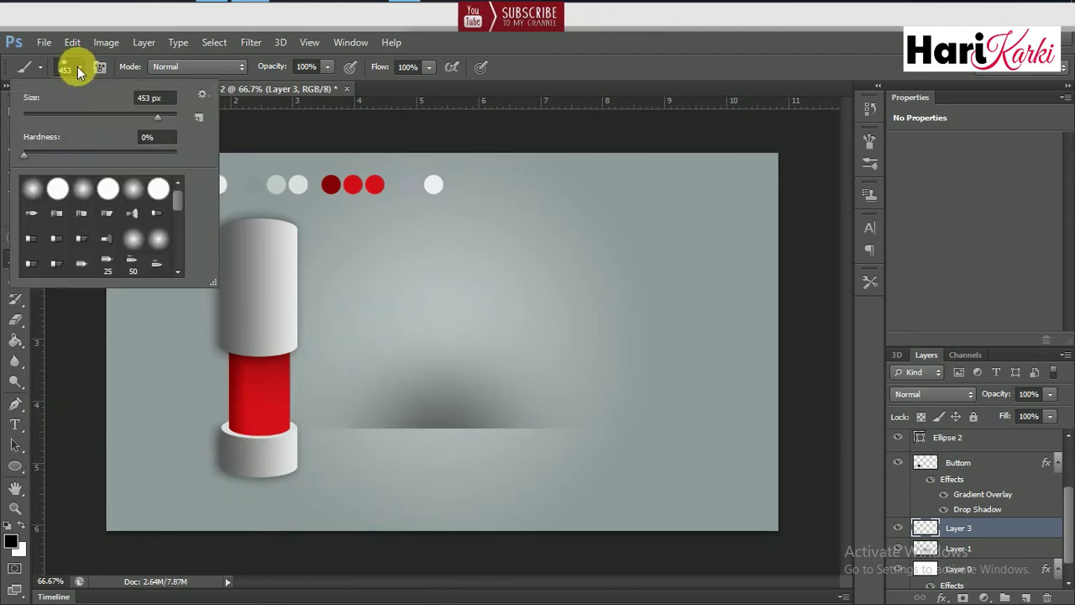
drag(155, 118, 150, 122)
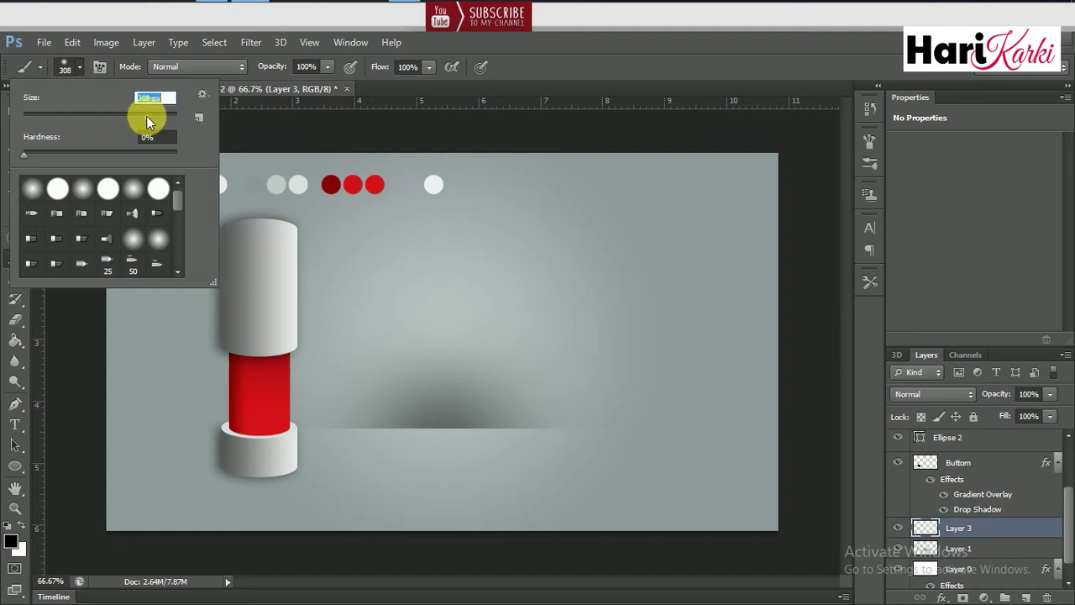
click(259, 464)
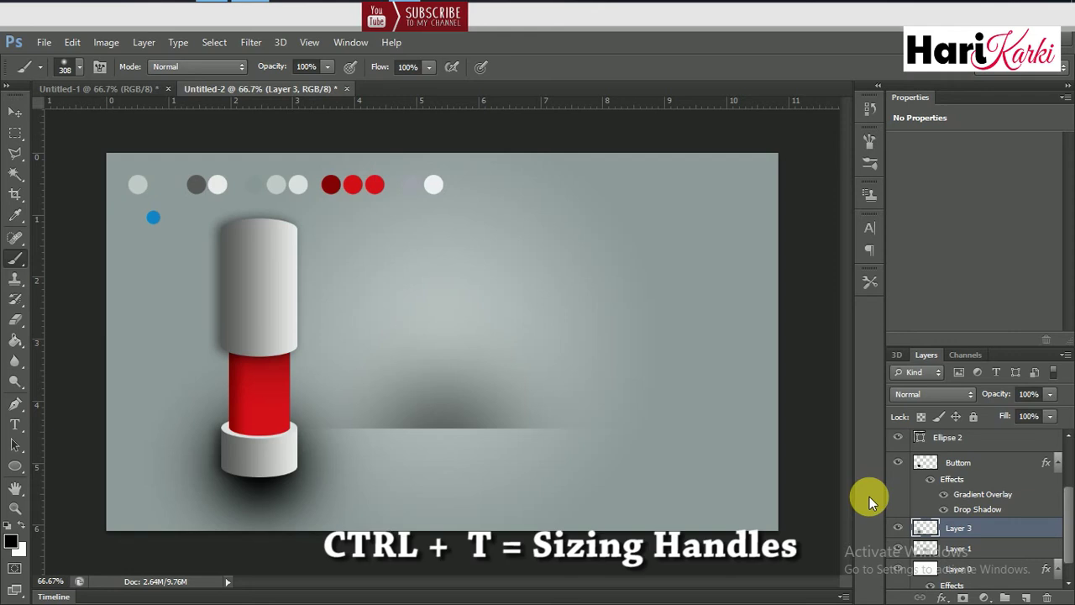
Squash the shadow flat beneath the base, then undo the trial shadow.
key(ctrl+t)
drag(259, 531, 259, 502)
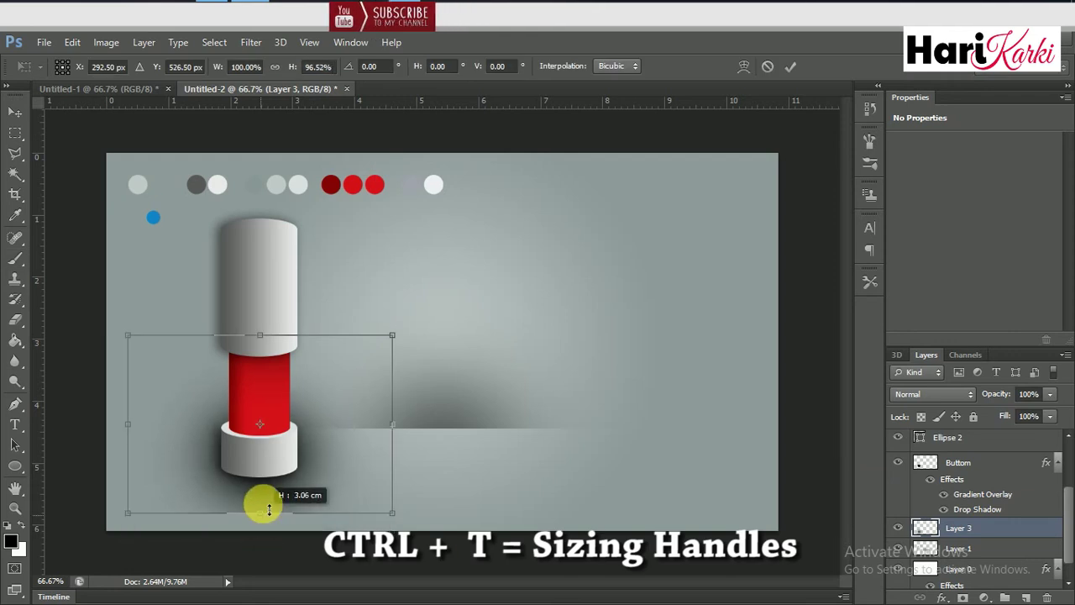
drag(269, 341, 270, 407)
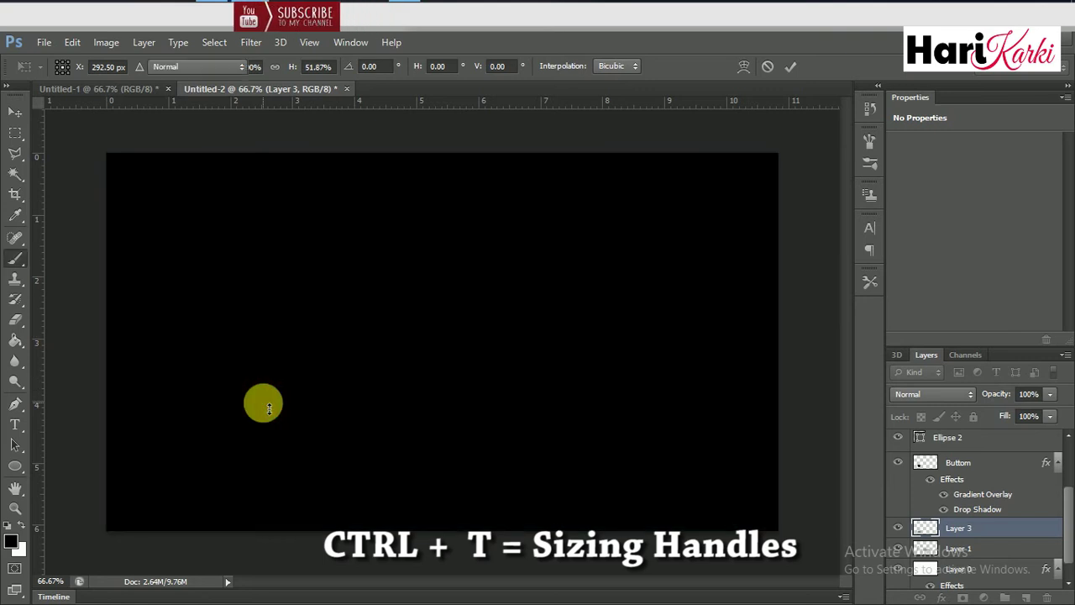
key(Return)
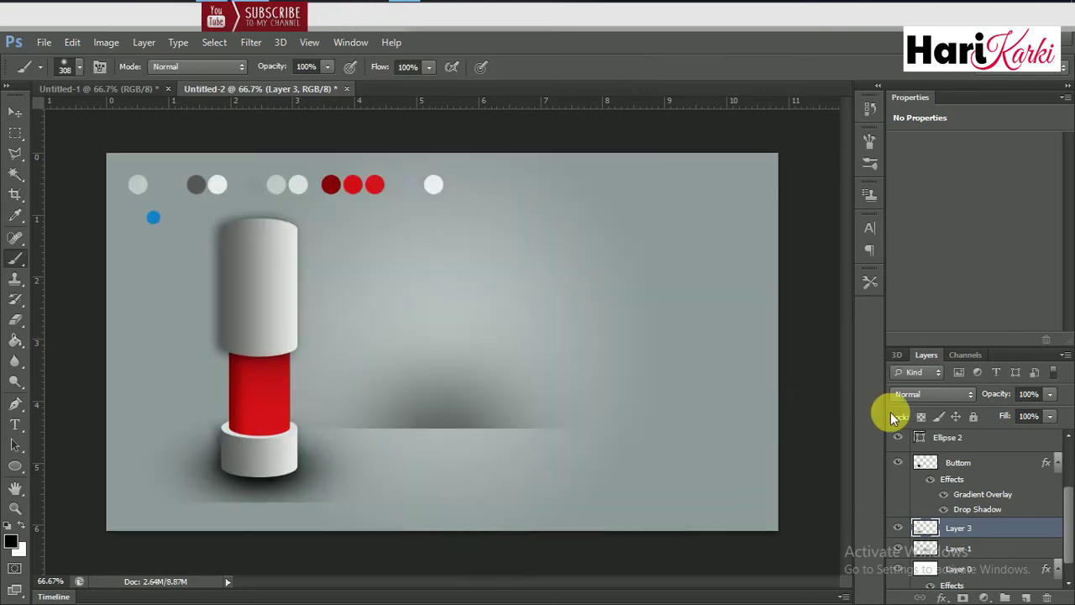
key(ctrl+t)
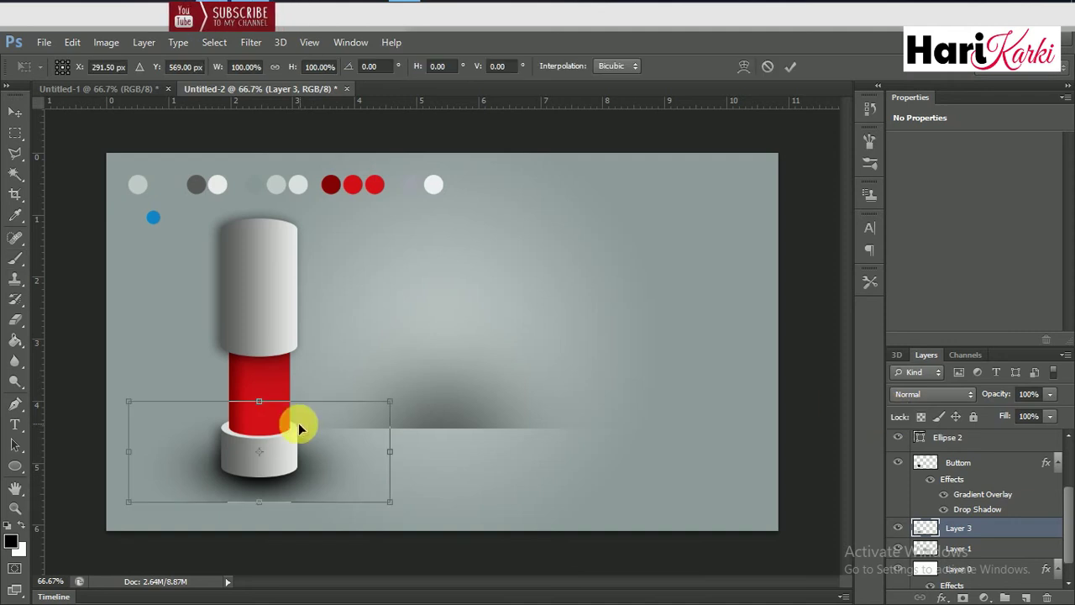
drag(269, 531, 268, 540)
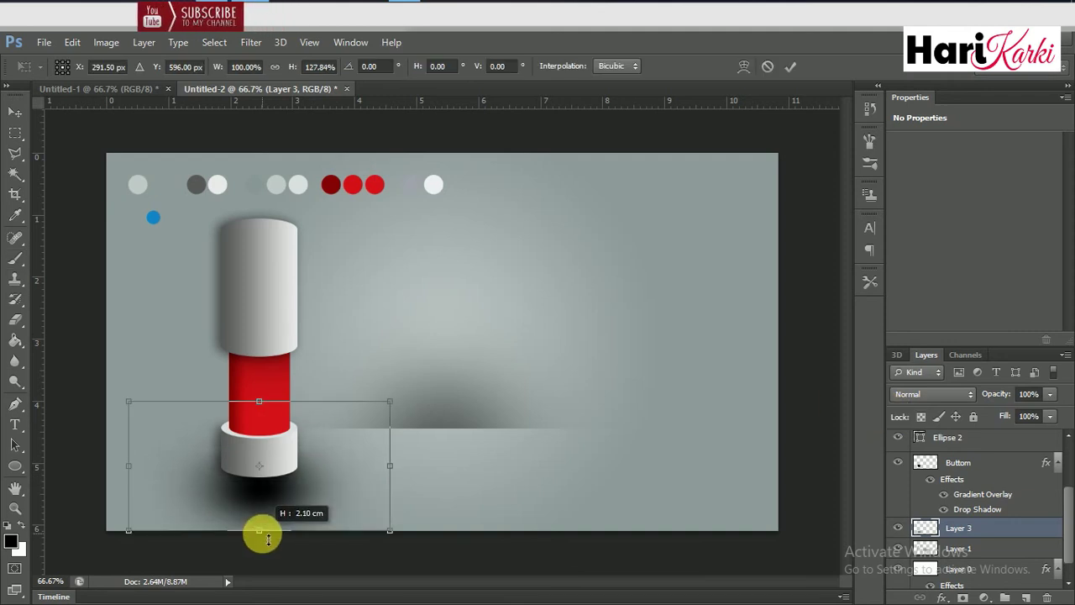
key(Return)
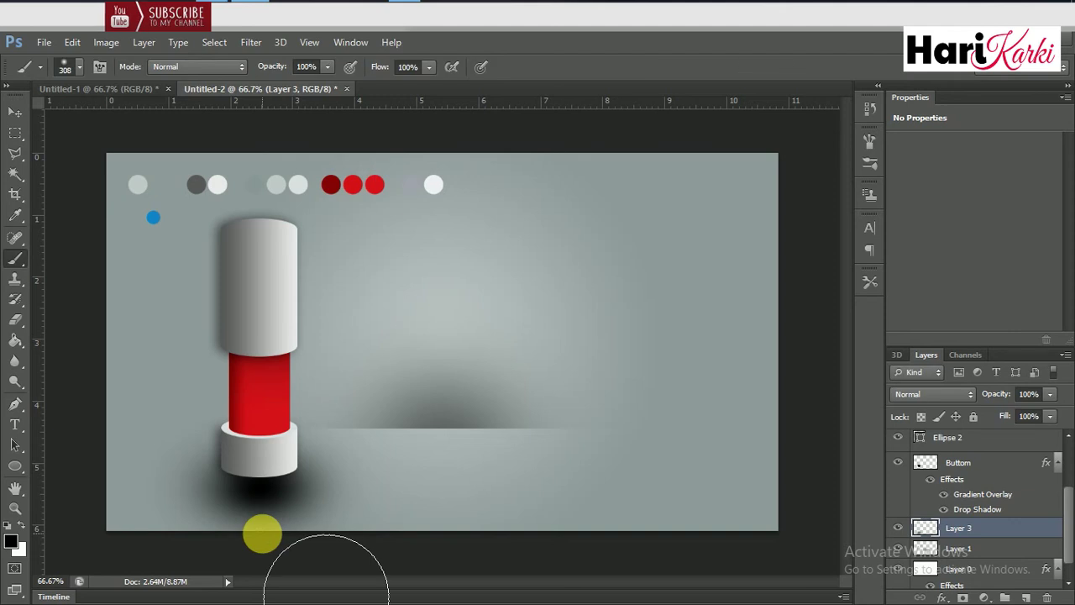
key(v)
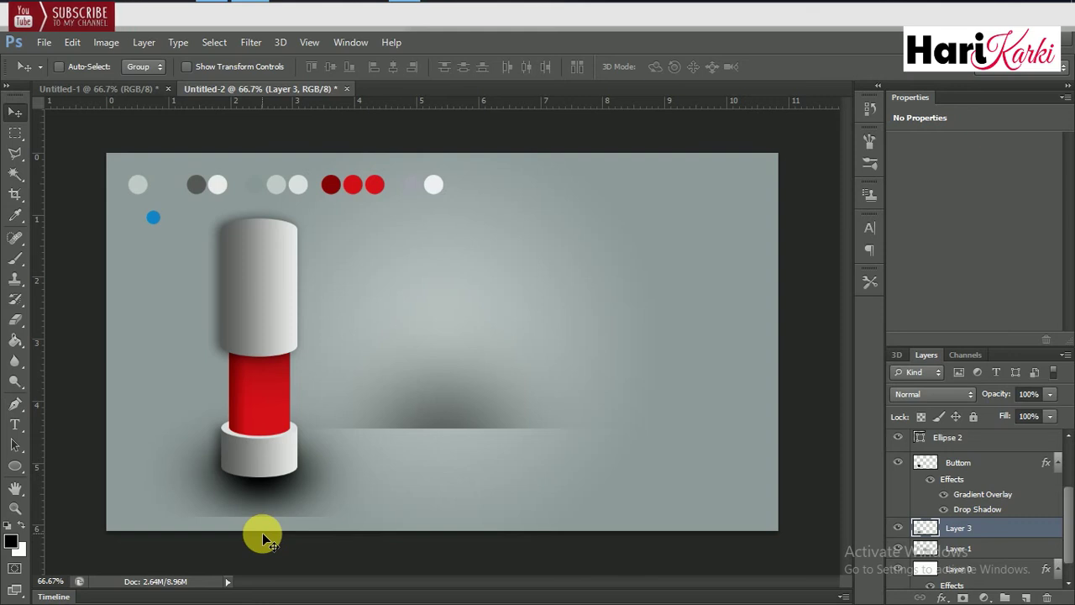
key(ctrl+z)
key(ctrl+z)
key(ctrl+z)
key(ctrl+z)
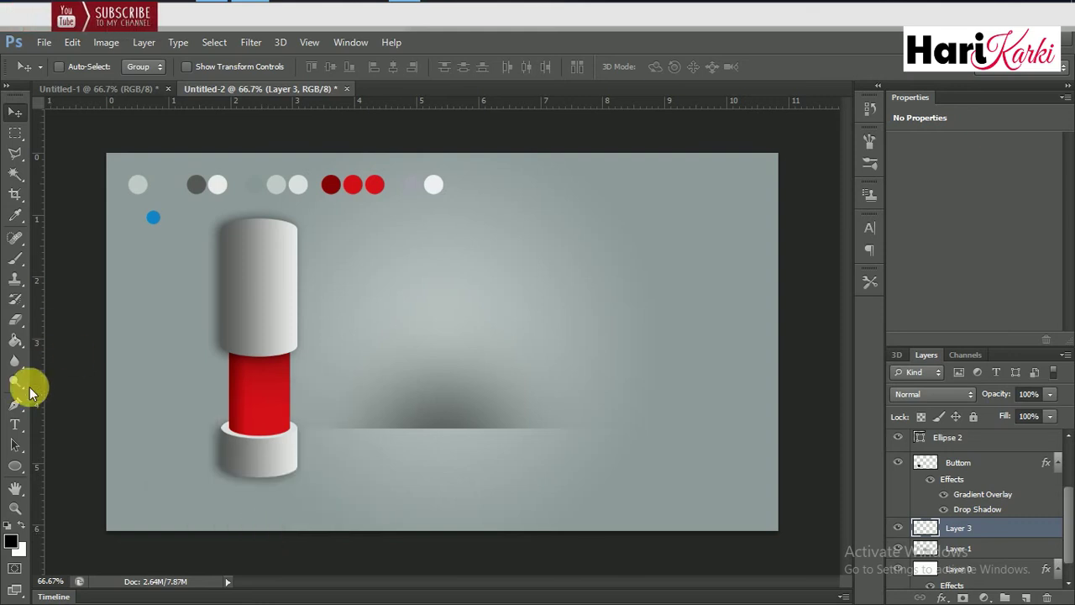
Repaint a soft shadow around the cylinder's base and flatten it from the top.
click(15, 319)
click(17, 261)
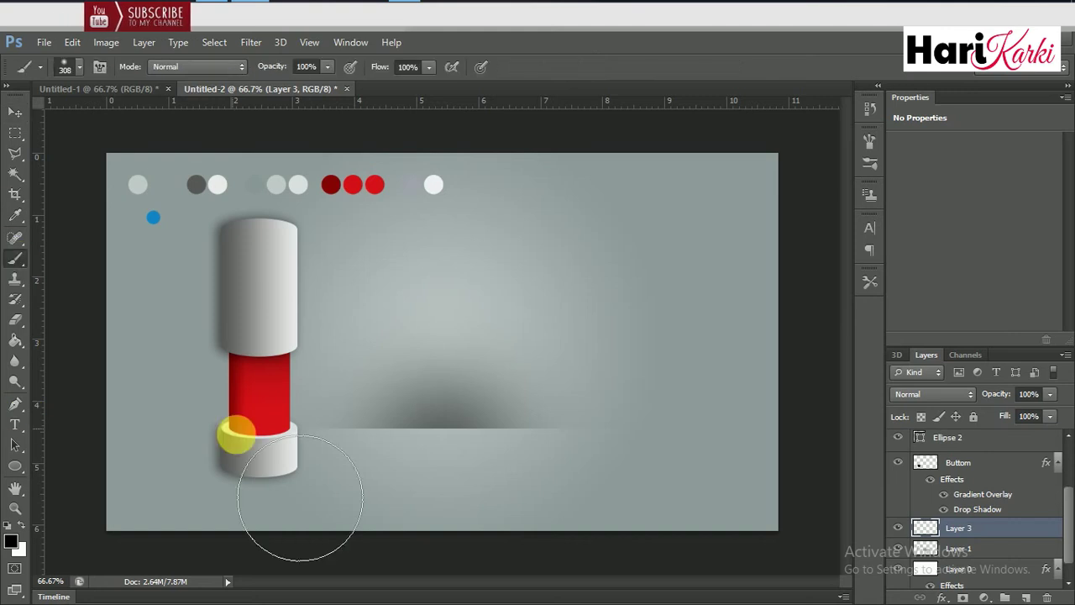
click(258, 453)
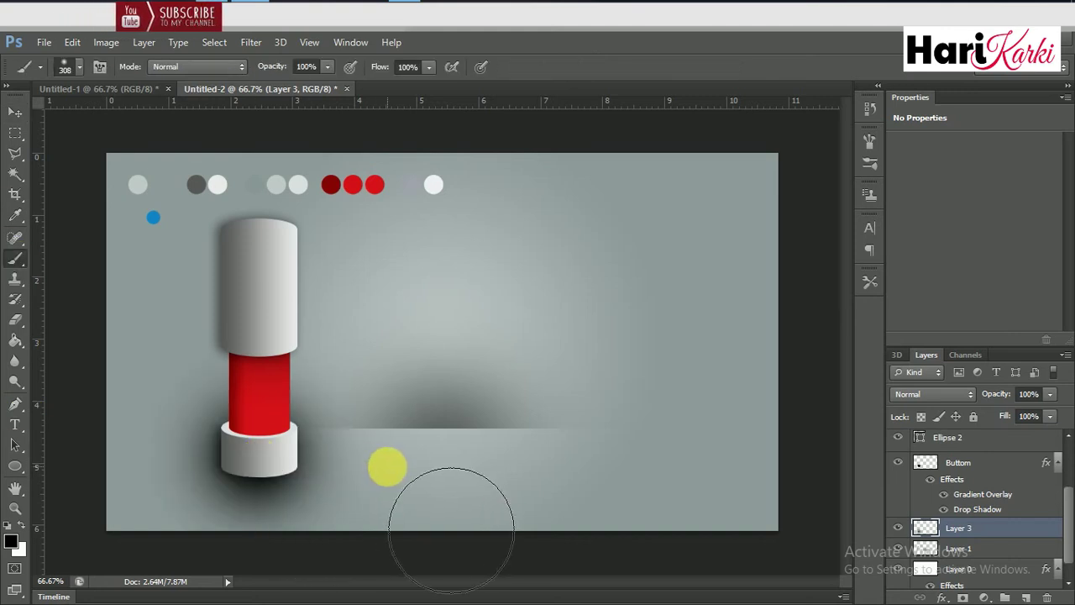
key(ctrl+t)
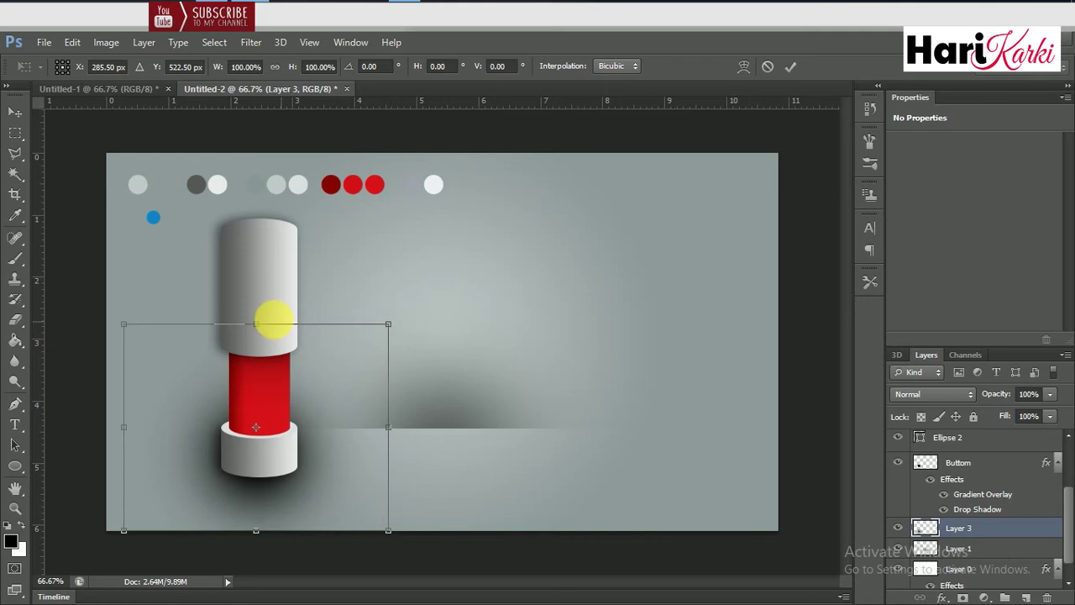
drag(271, 330, 270, 377)
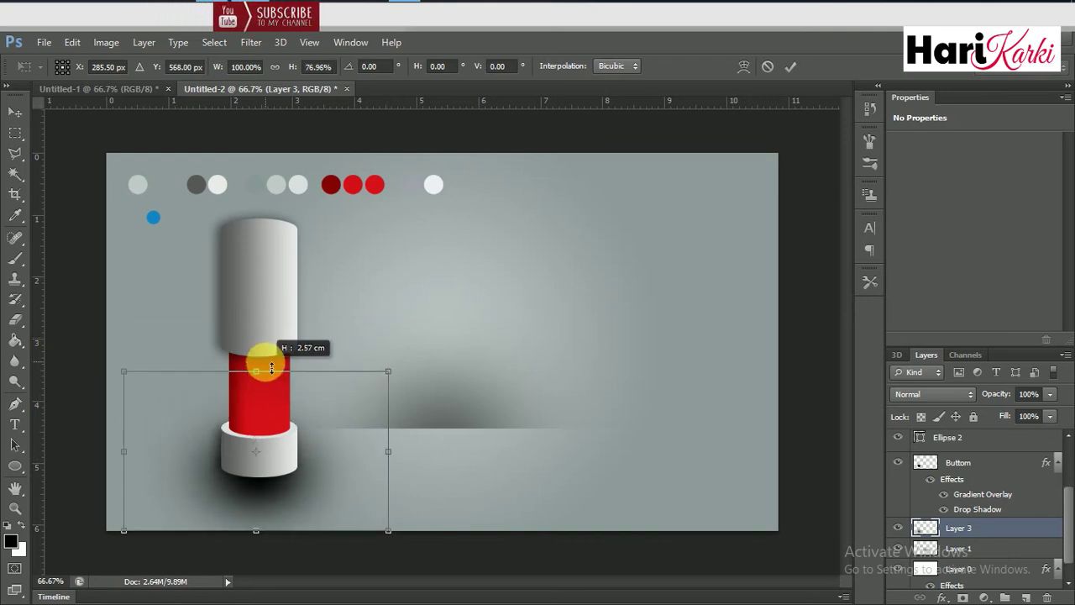
key(Return)
Set the shadow layer's opacity to 64% and duplicate it as Layer 3 copy.
key(b)
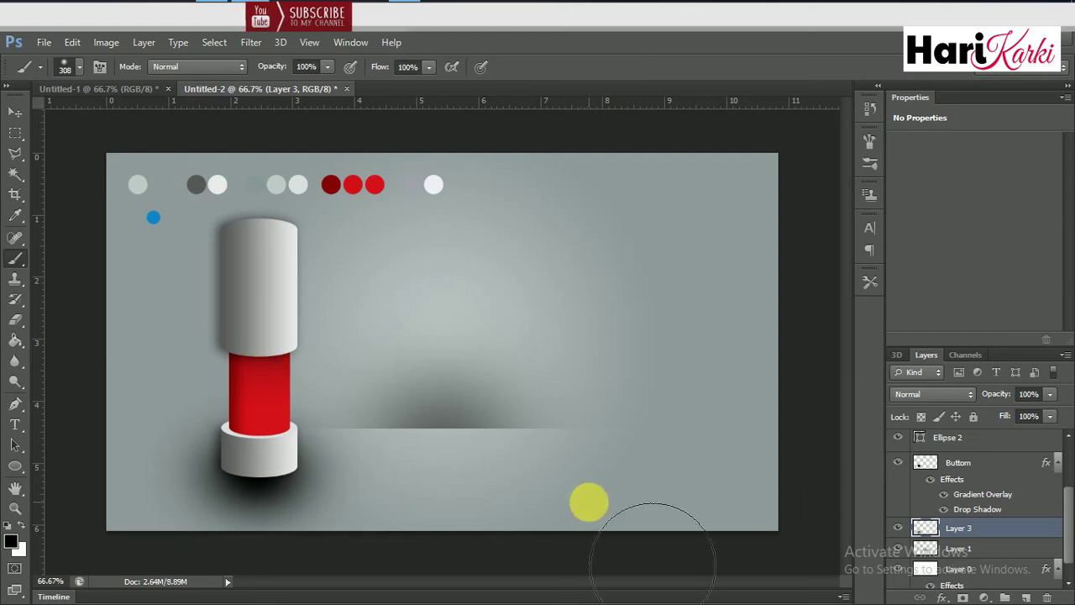
mouse_move(1050, 405)
mouse_down()
mouse_move(1007, 417)
mouse_move(1015, 412)
mouse_up()
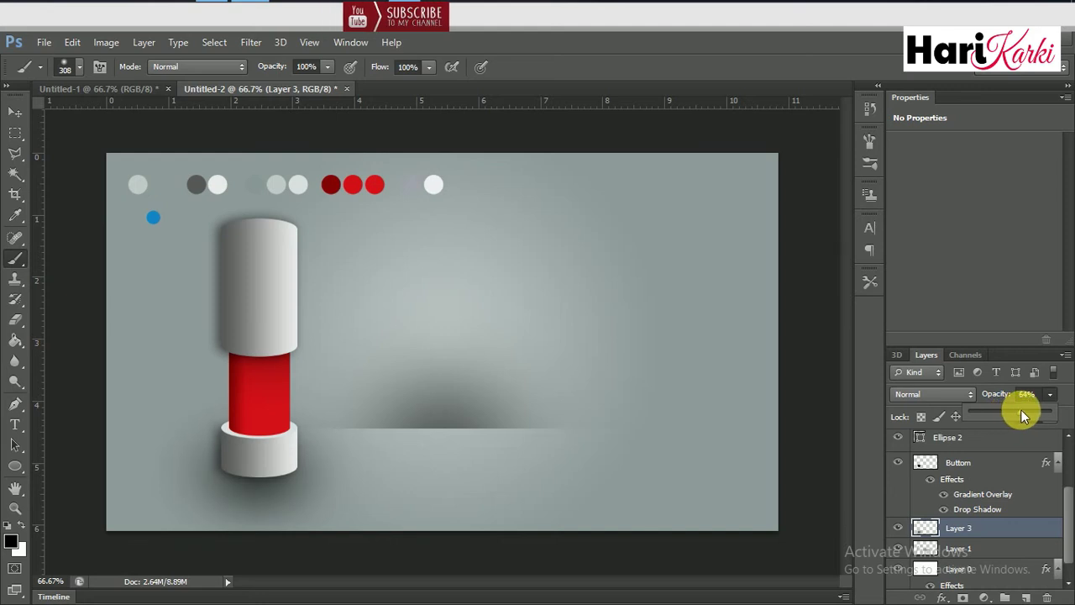
click(1033, 418)
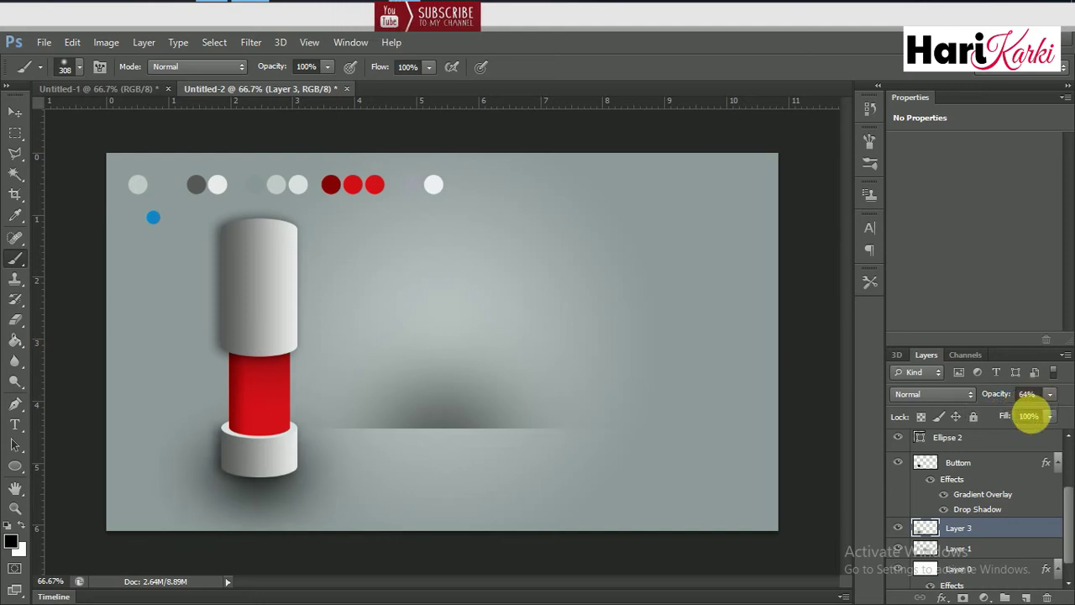
key(ctrl+j)
Rescale Layer 3 copy to about 147% width and 78% height beneath the base.
key(v)
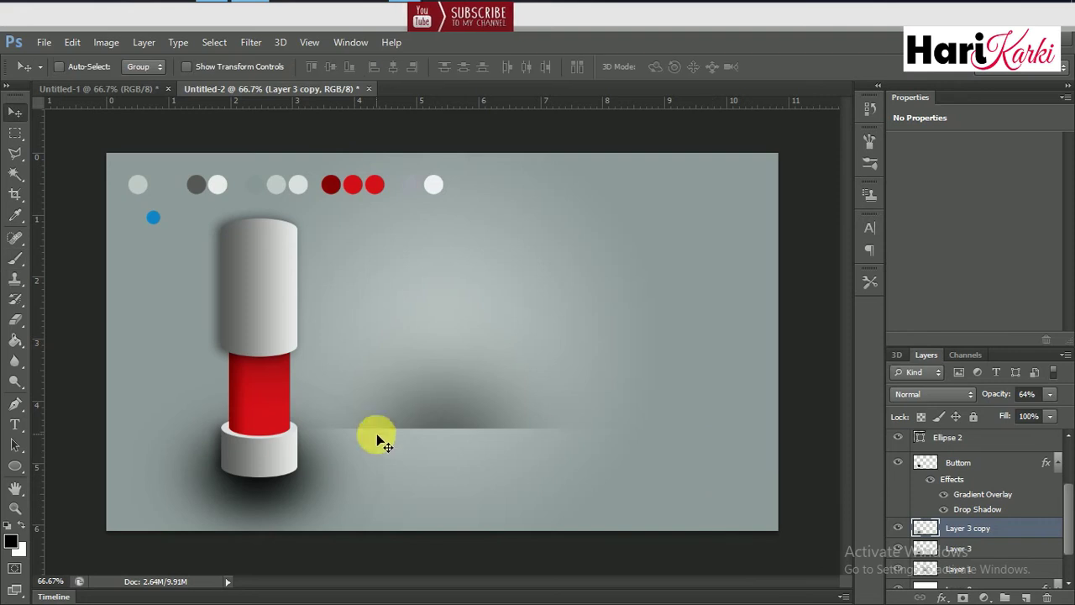
key(ctrl+t)
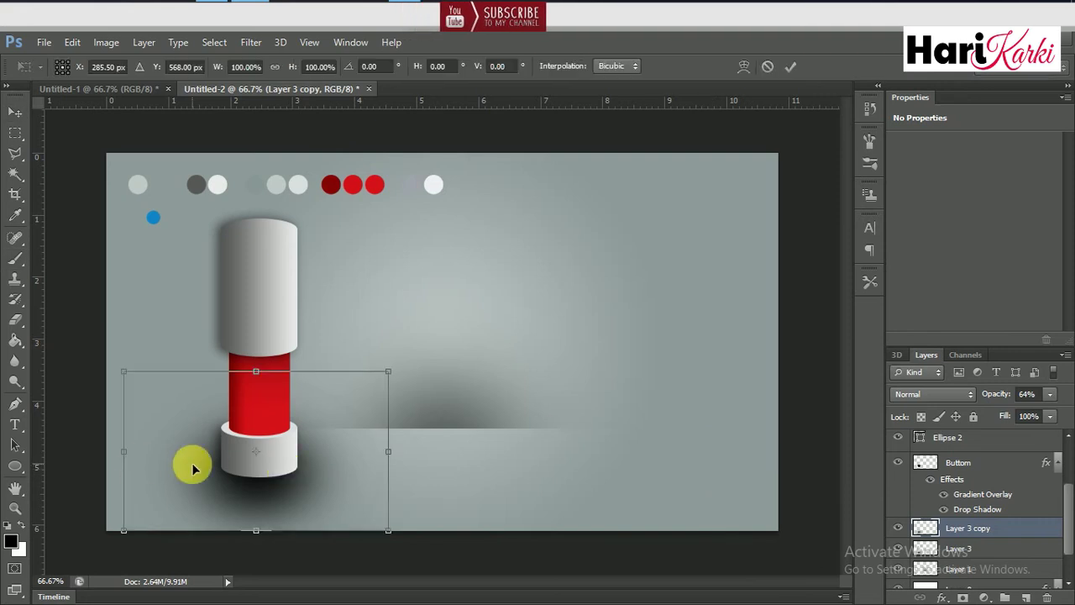
drag(80, 462, 5, 454)
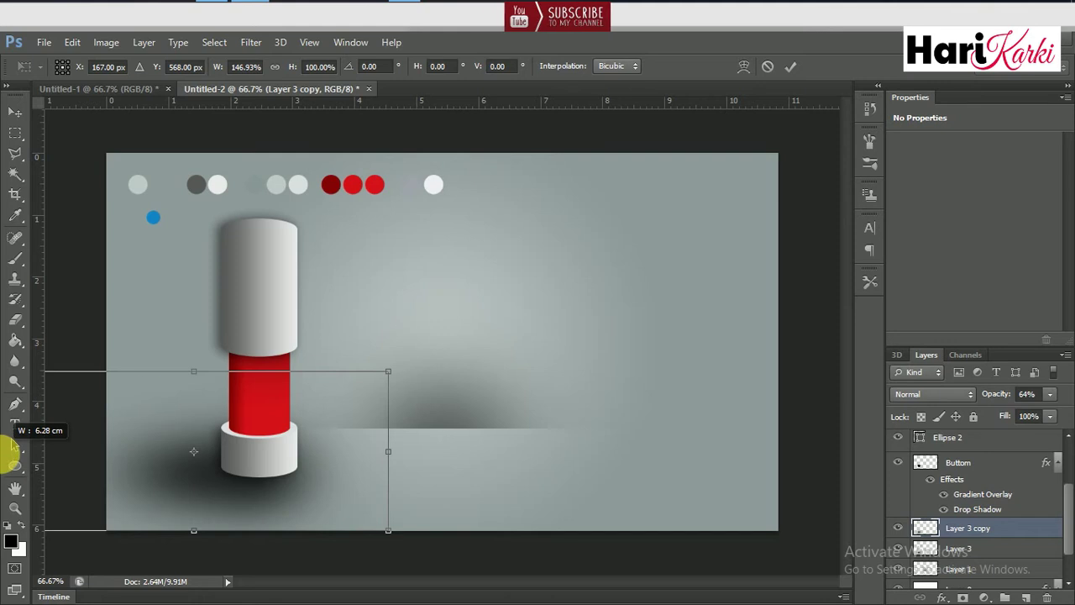
drag(193, 371, 197, 412)
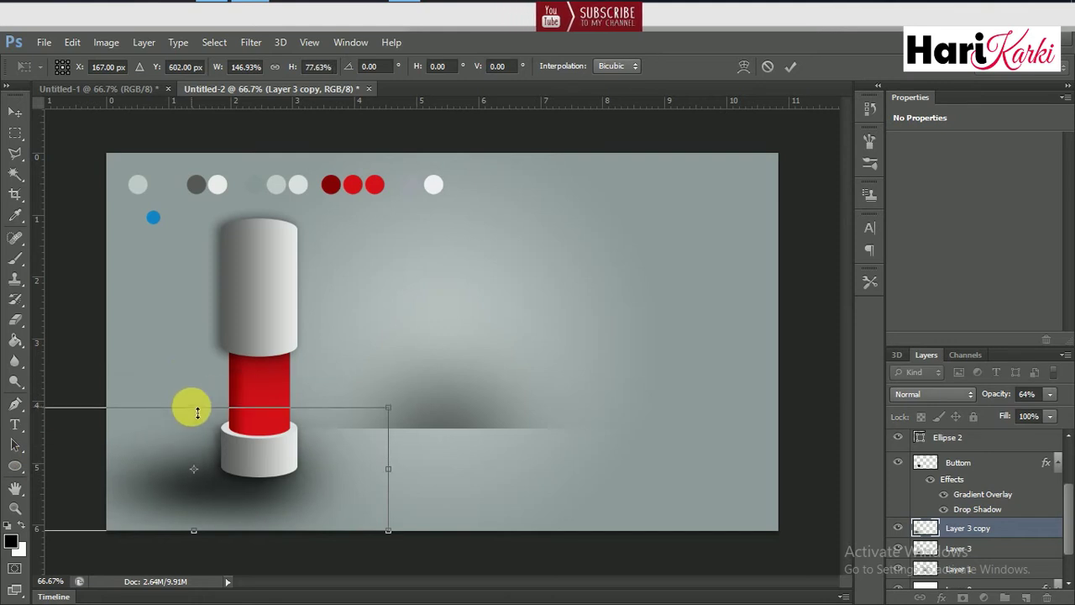
key(Return)
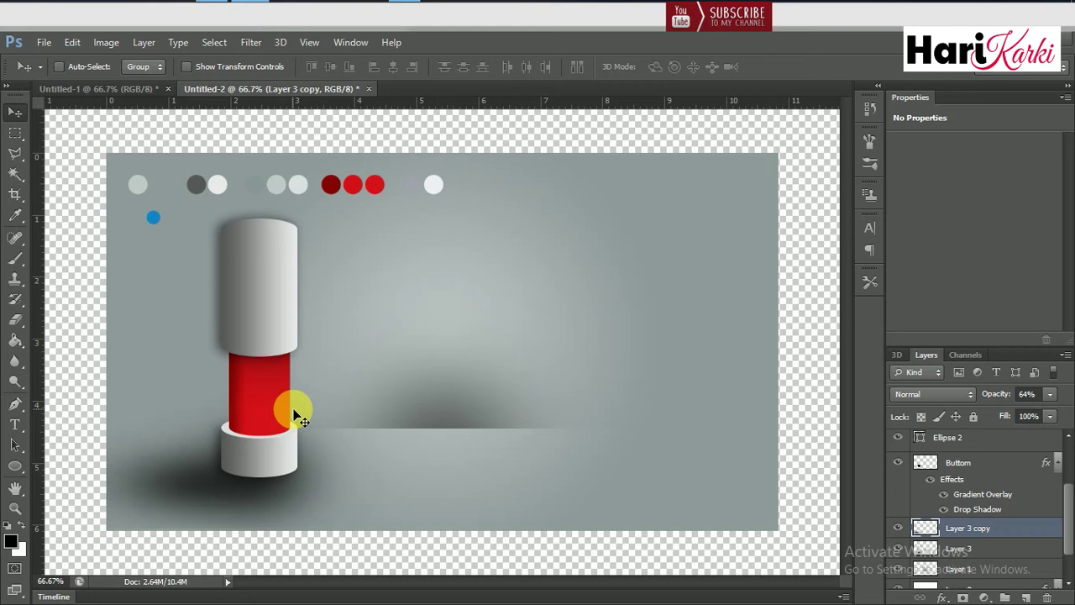
click(270, 408)
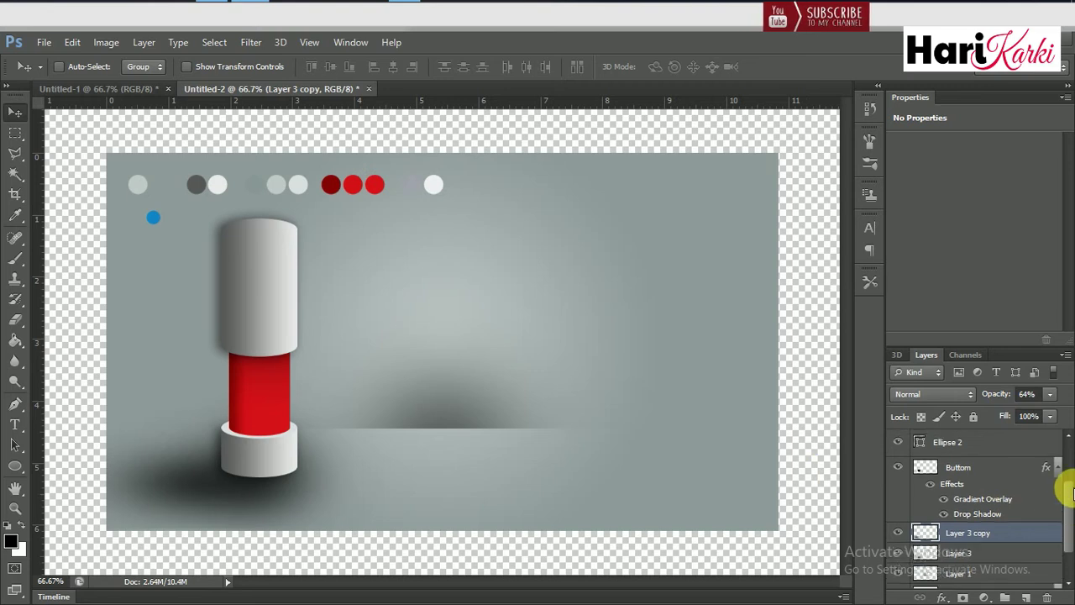
scroll(1057, 483, up, 3)
Group the layers from Top through Layer 1 into Group 3.
click(1008, 462)
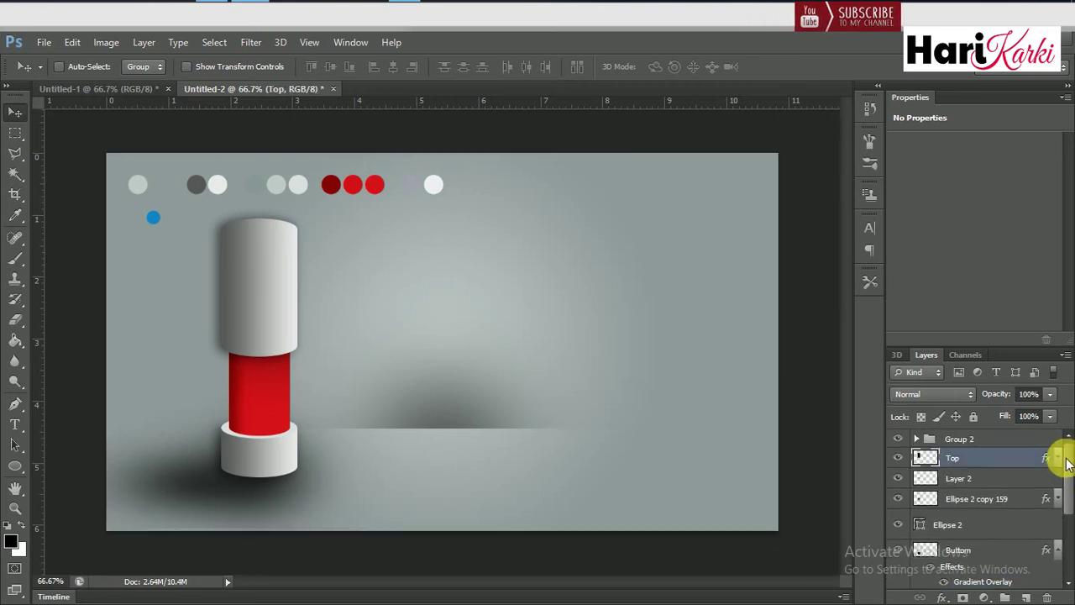
scroll(1057, 471, down, 5)
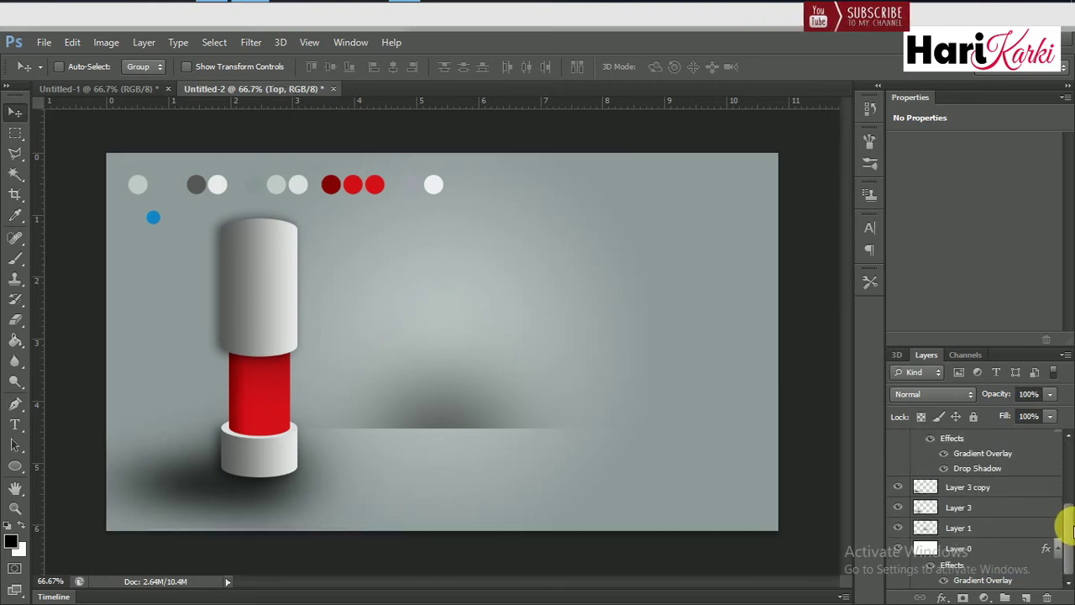
shift+click(1004, 529)
key(ctrl+g)
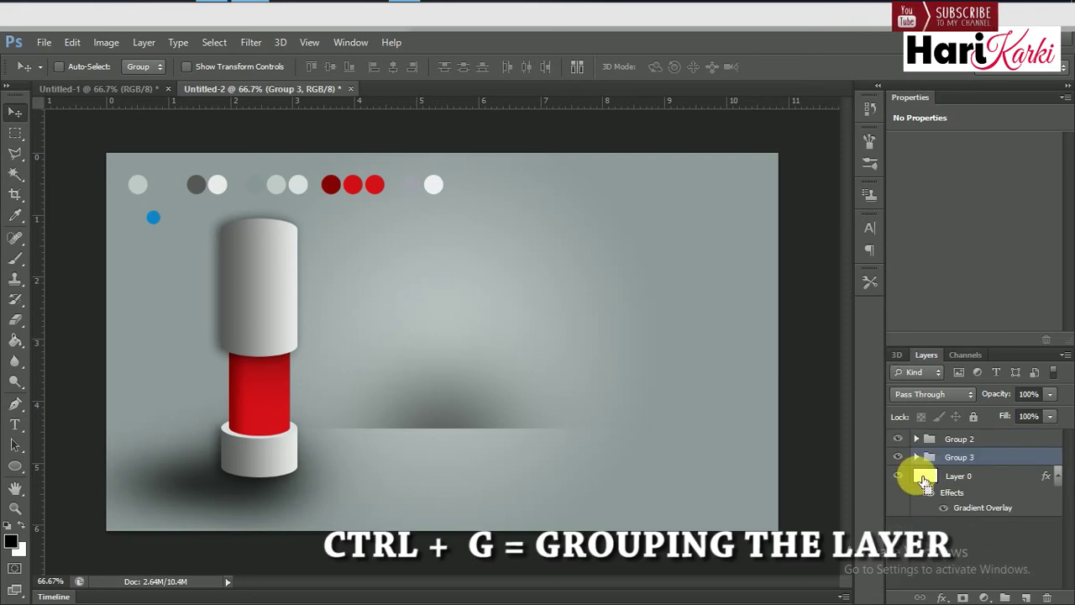
key(ctrl+t)
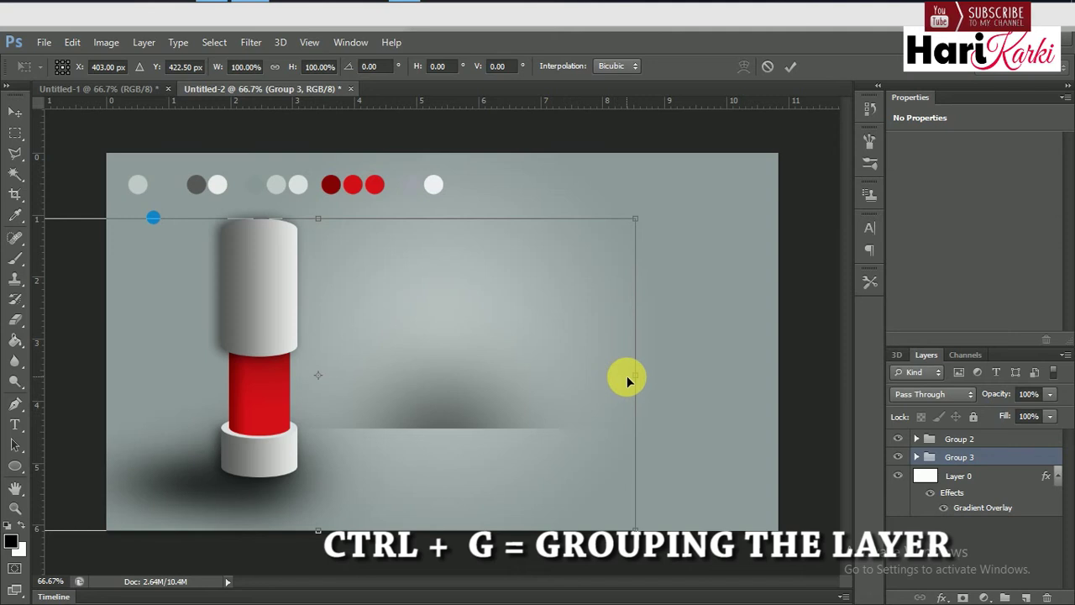
key(Return)
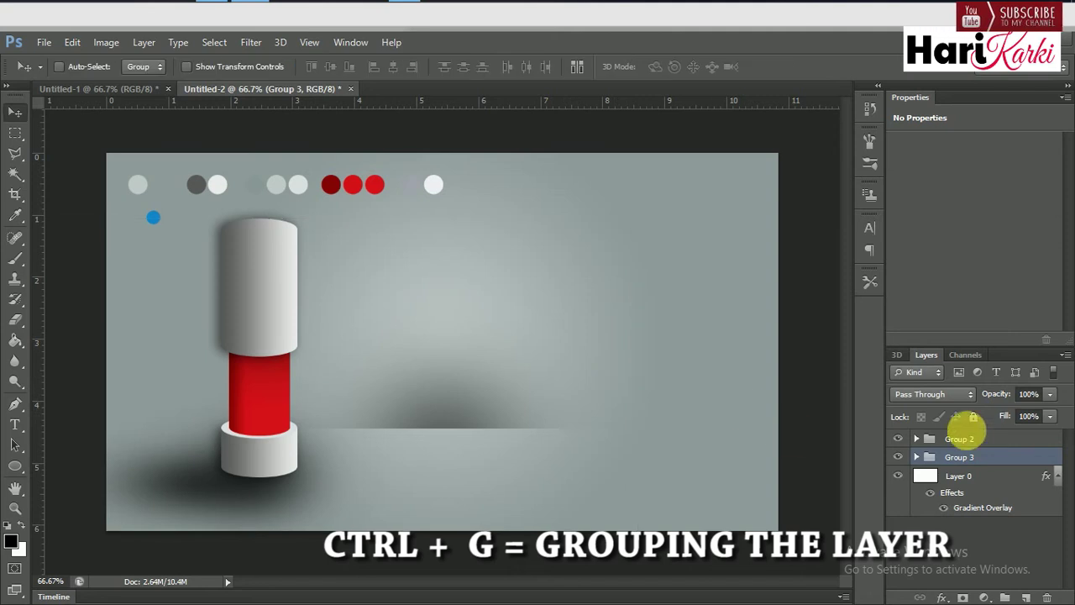
Move Layer 3 and Layer 1 out of Group 3, then collapse and select the group.
click(917, 456)
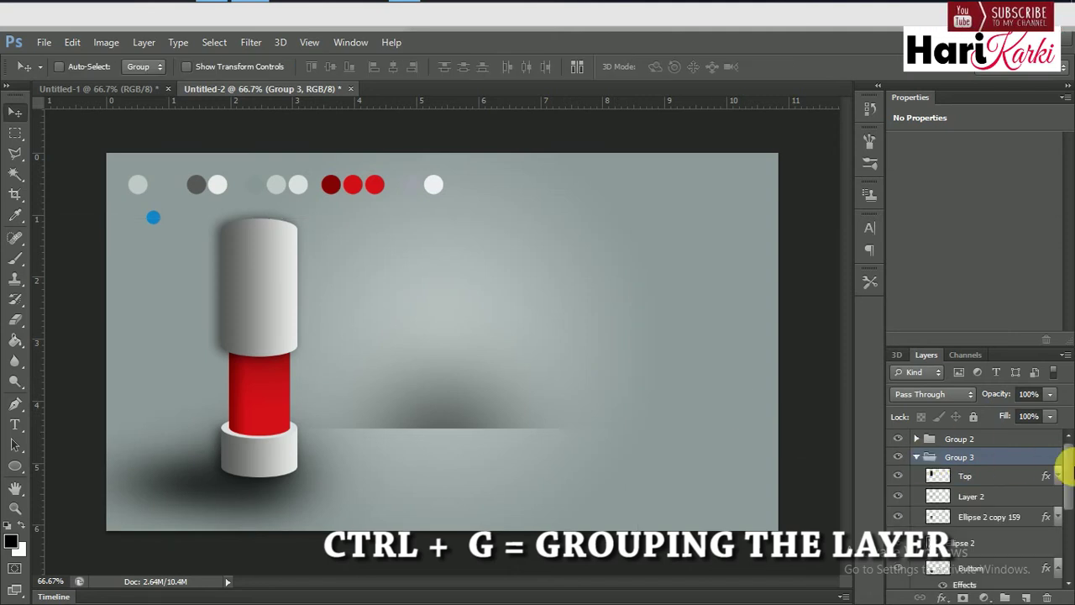
scroll(1061, 504, down, 3)
scroll(1060, 497, down, 2)
scroll(1064, 538, down, 3)
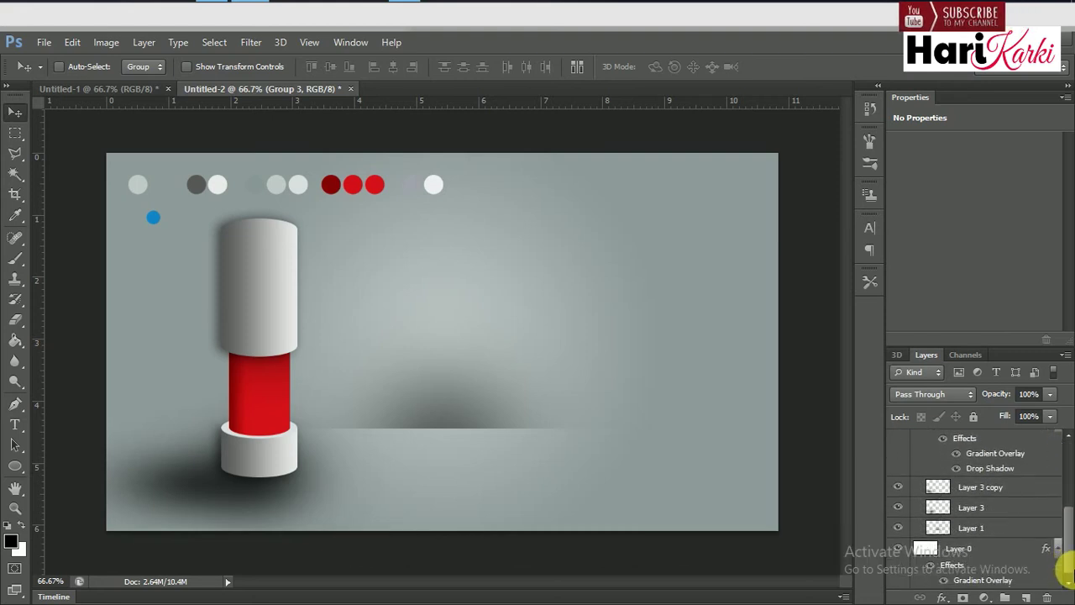
click(991, 512)
shift+click(994, 528)
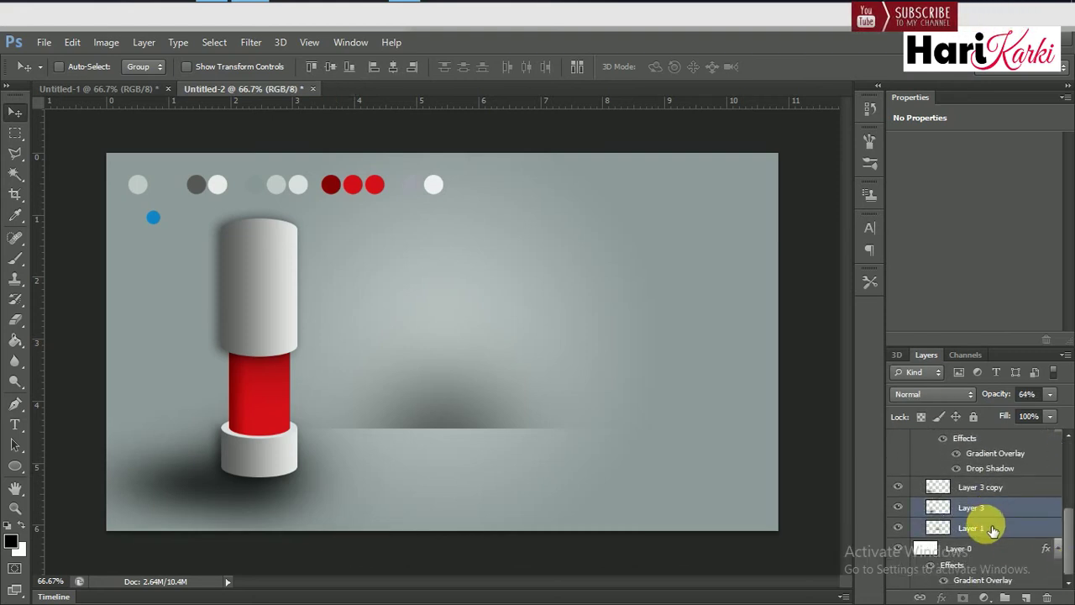
key(ctrl+alt+g)
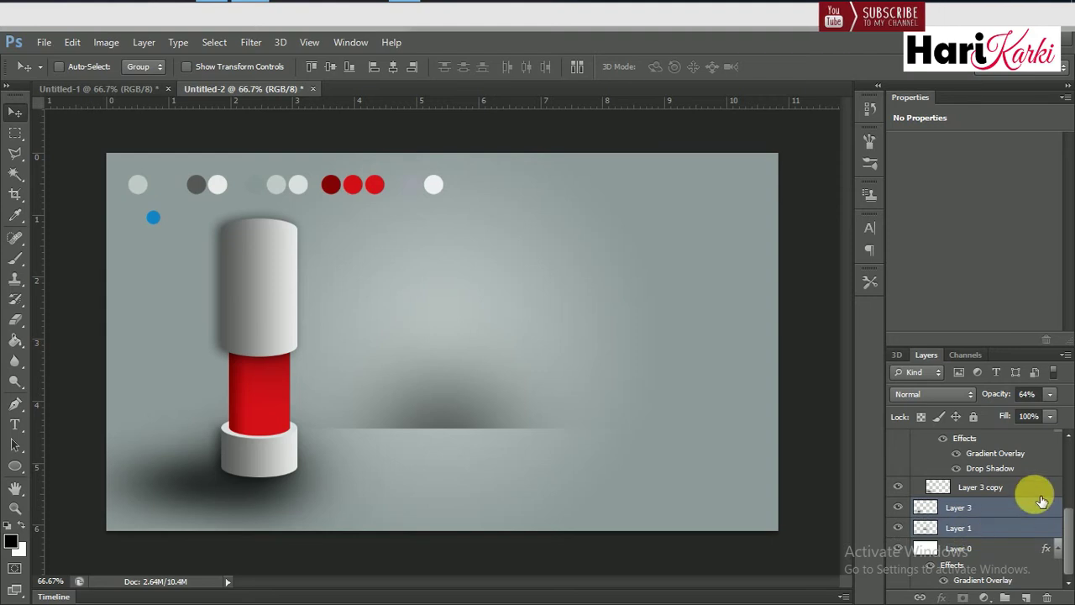
drag(1065, 514, 1065, 437)
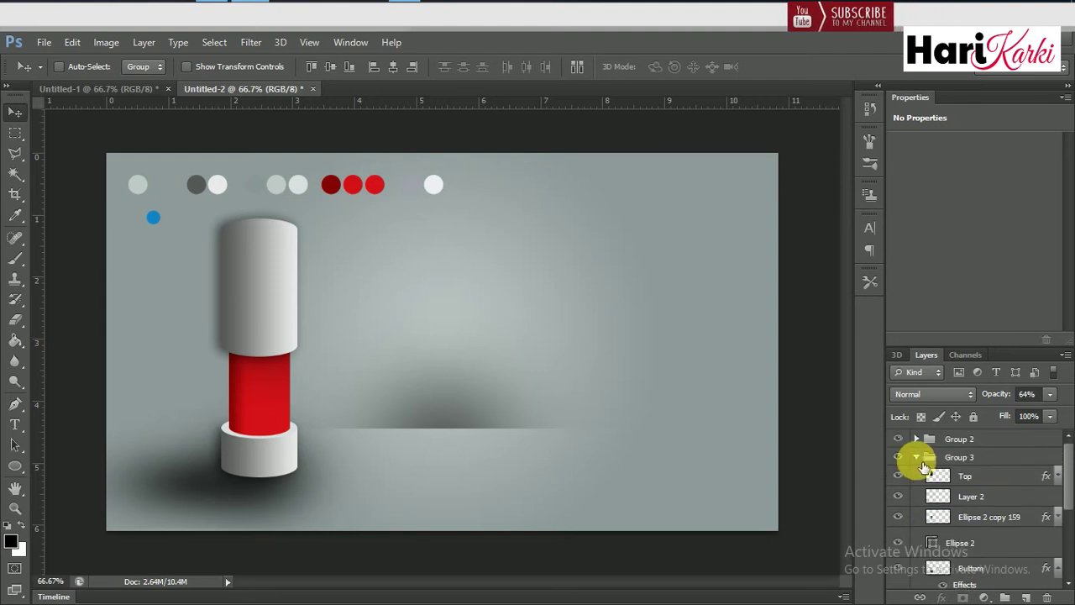
click(919, 458)
click(979, 461)
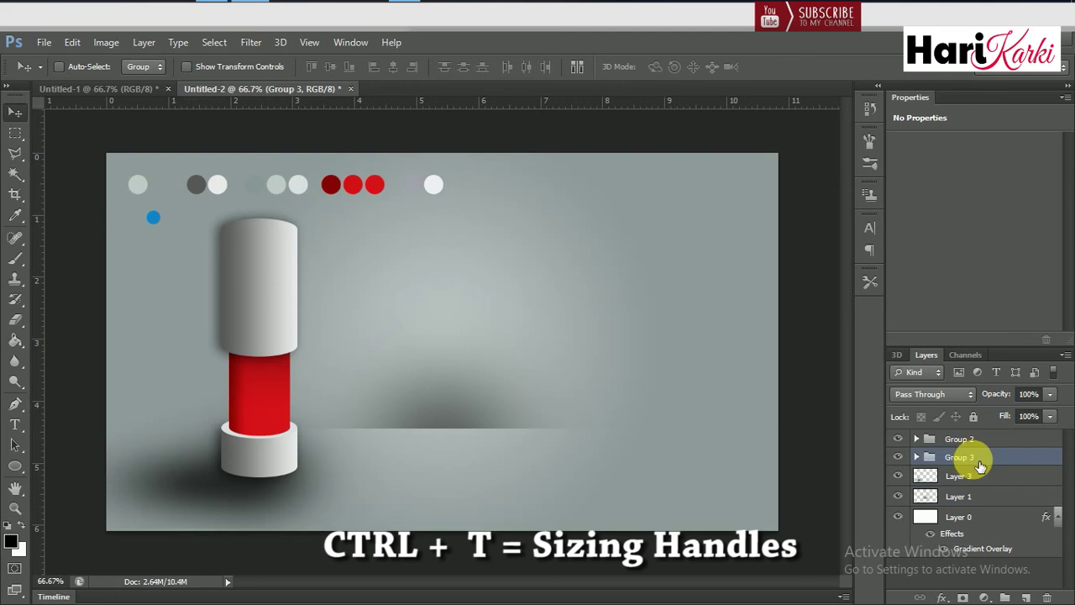
Widen the cylinder group to 117.41% and shift it slightly left.
key(ctrl+t)
mouse_move(395, 362)
mouse_down()
mouse_move(568, 374)
mouse_move(523, 383)
mouse_up()
key(Return)
mouse_move(364, 420)
mouse_down()
mouse_move(314, 431)
mouse_move(328, 453)
mouse_move(306, 457)
mouse_up()
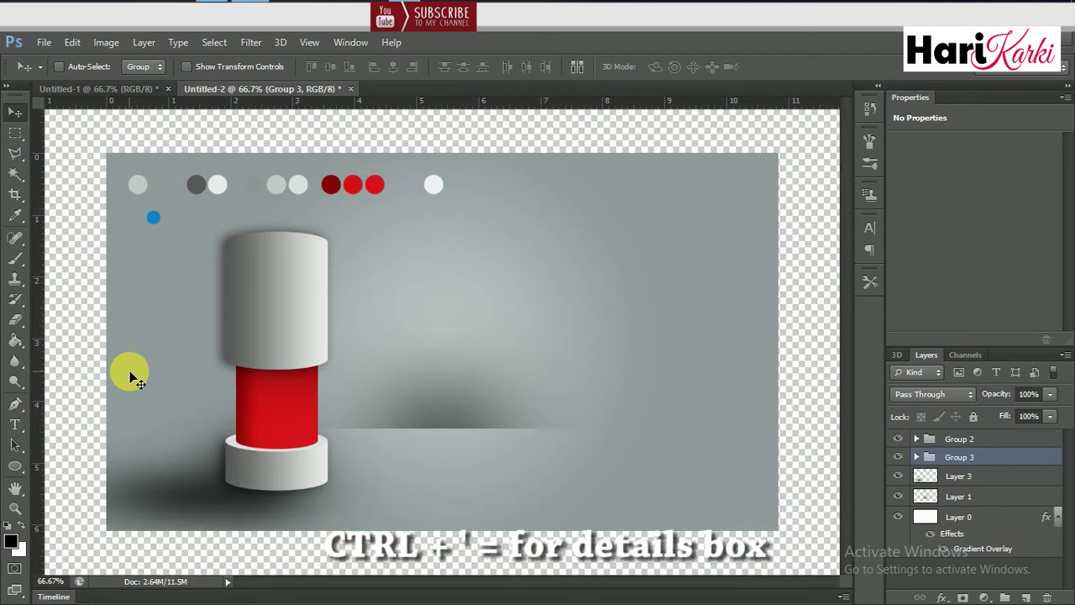
Show the grid and draw a tall rectangle to the right of the cylinder.
key(ctrl+apostrophe)
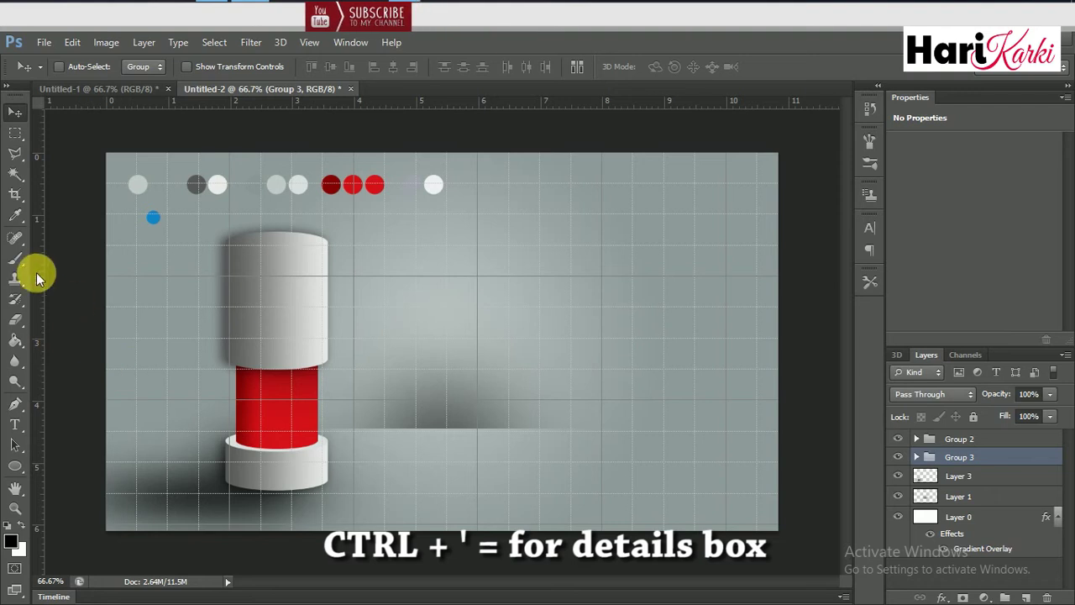
click(14, 468)
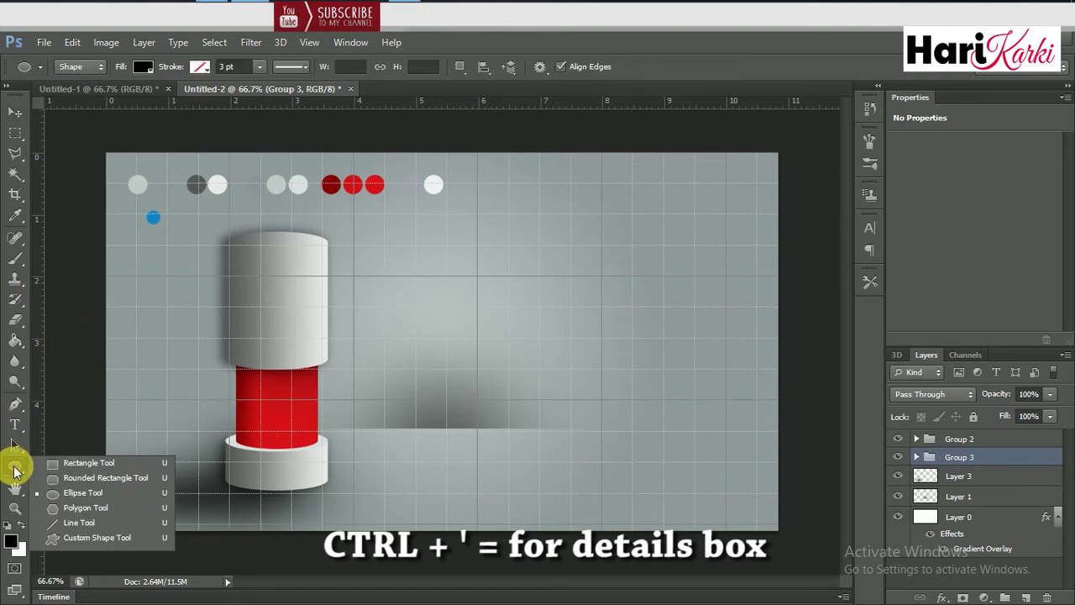
click(83, 462)
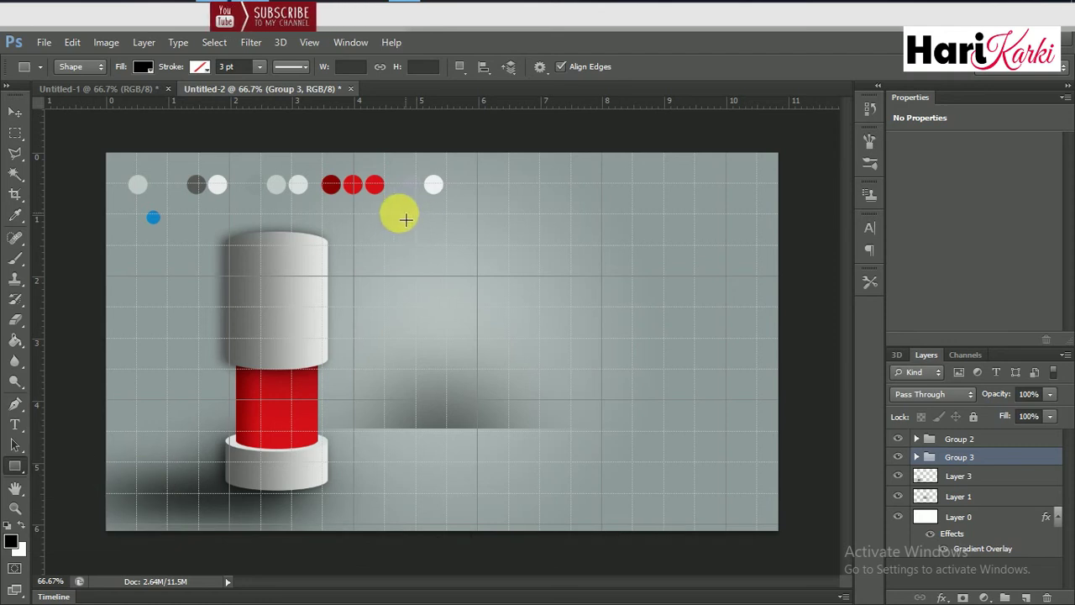
mouse_move(385, 216)
mouse_down()
mouse_move(531, 337)
mouse_move(527, 497)
mouse_up()
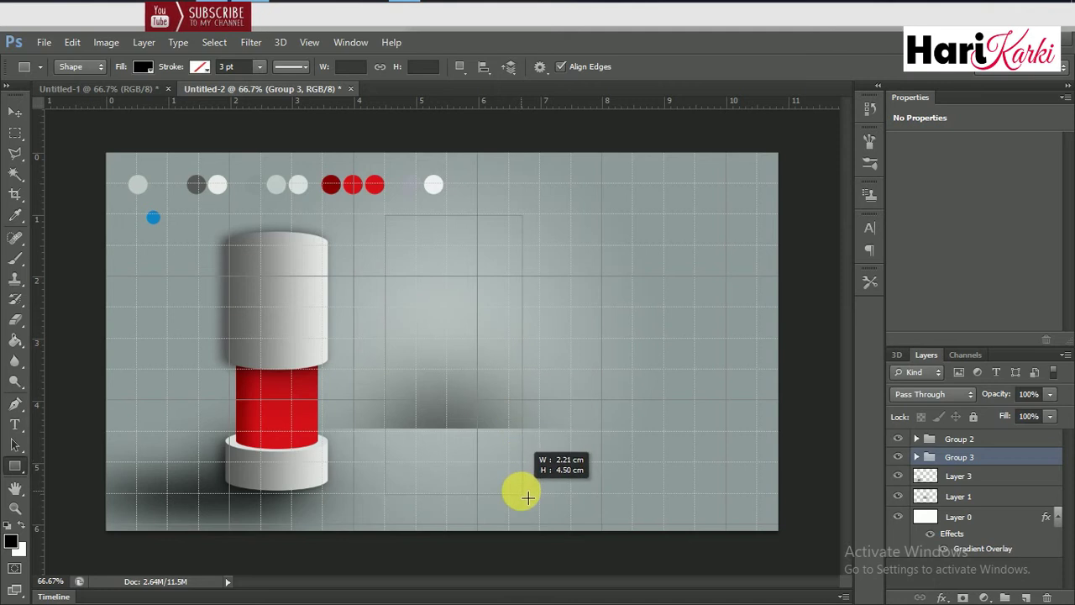
drag(527, 497, 510, 463)
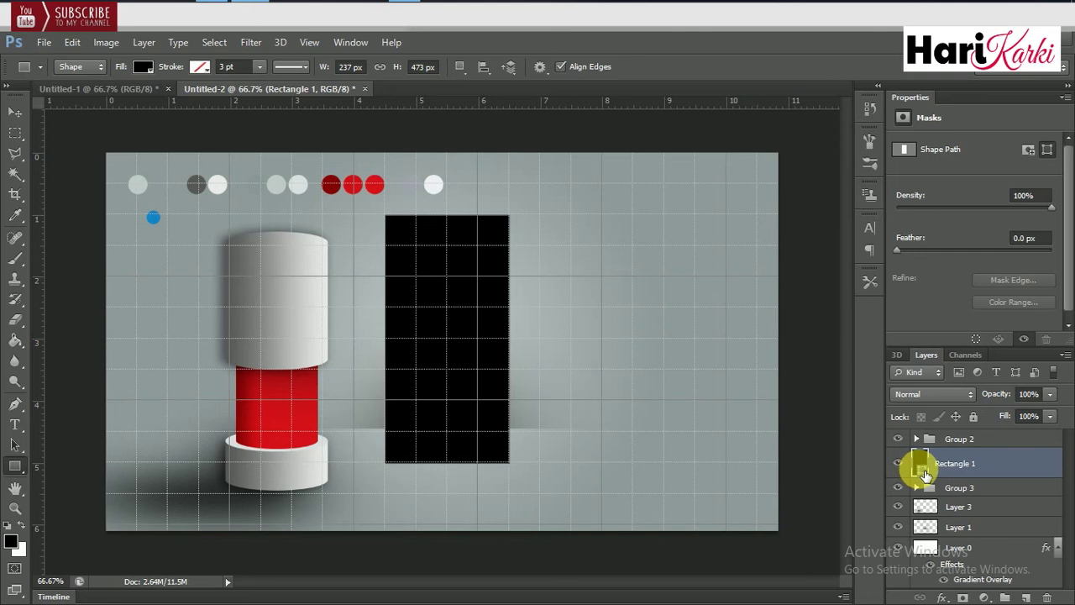
Fill Rectangle 1 with the light grey dae0df sampled from the swatch circles.
double_click(921, 469)
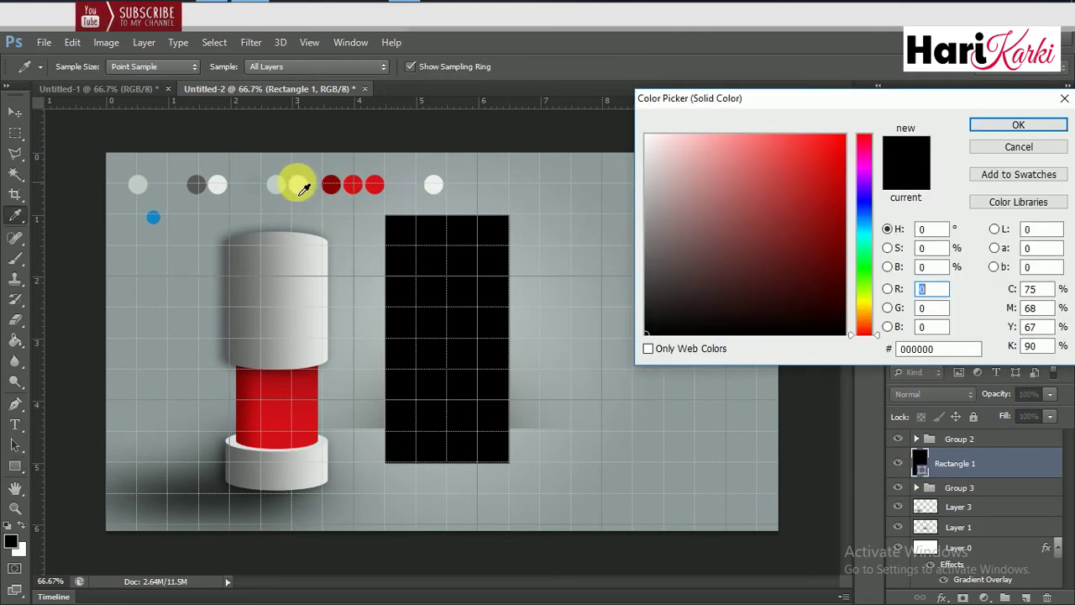
click(277, 183)
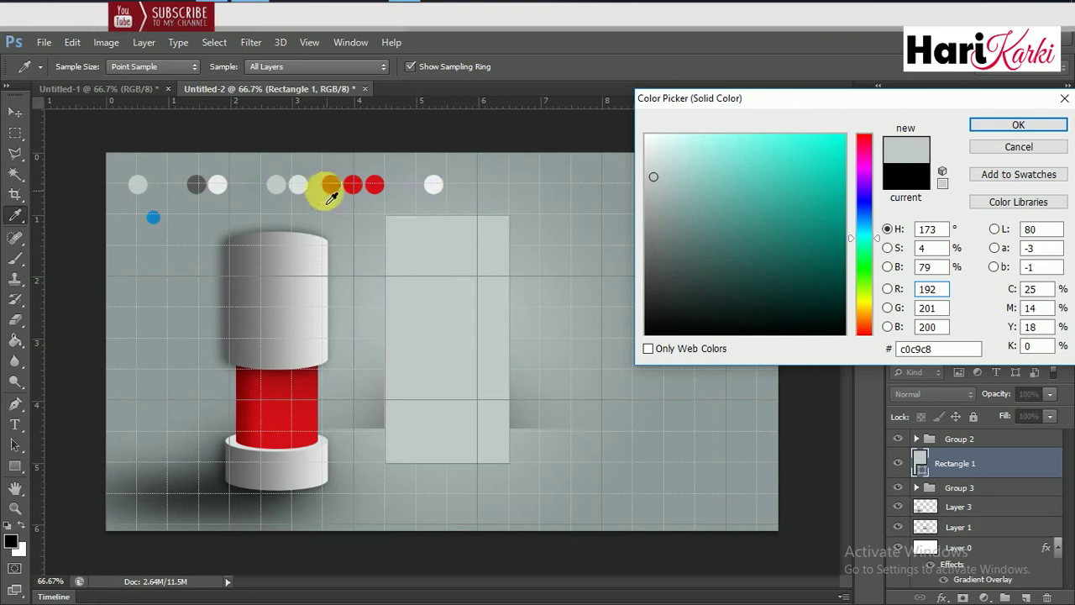
click(300, 187)
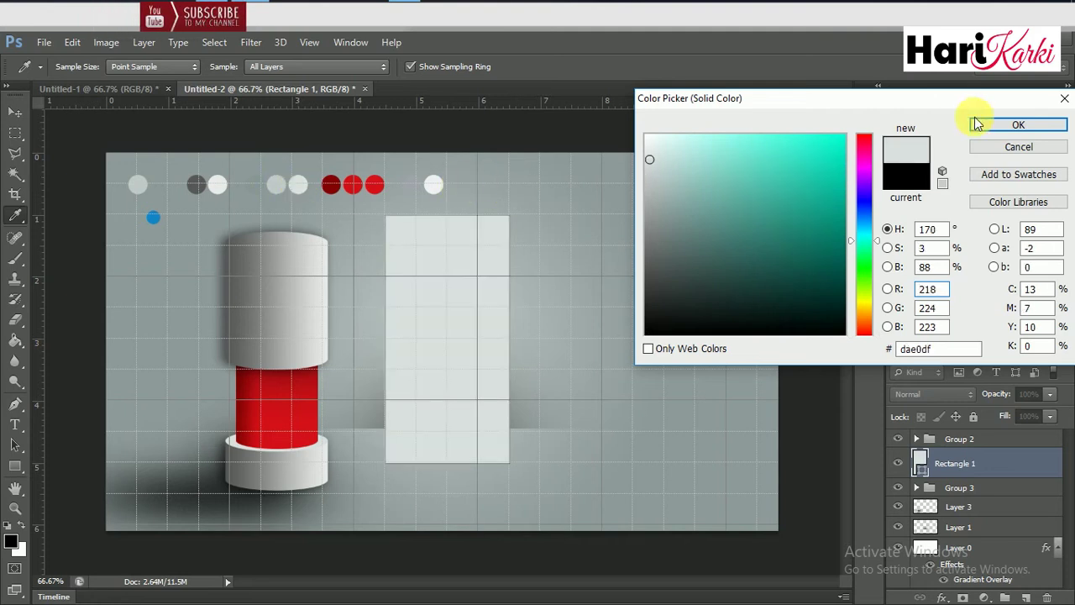
click(979, 124)
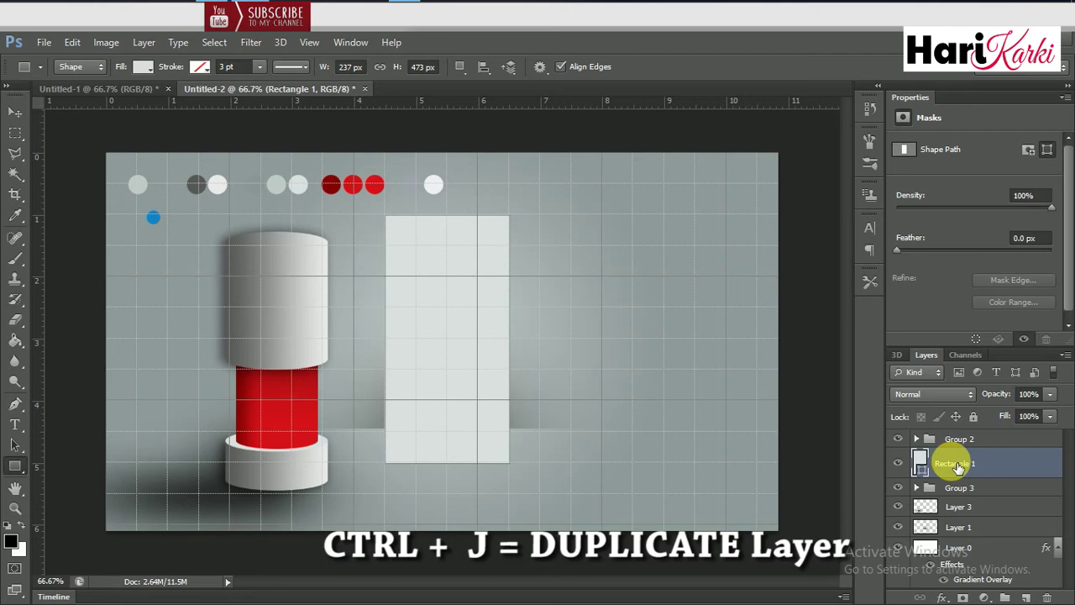
Duplicate Rectangle 1, flip and skew the copy into a floor panel, then duplicate Rectangle 1 again.
key(ctrl+j)
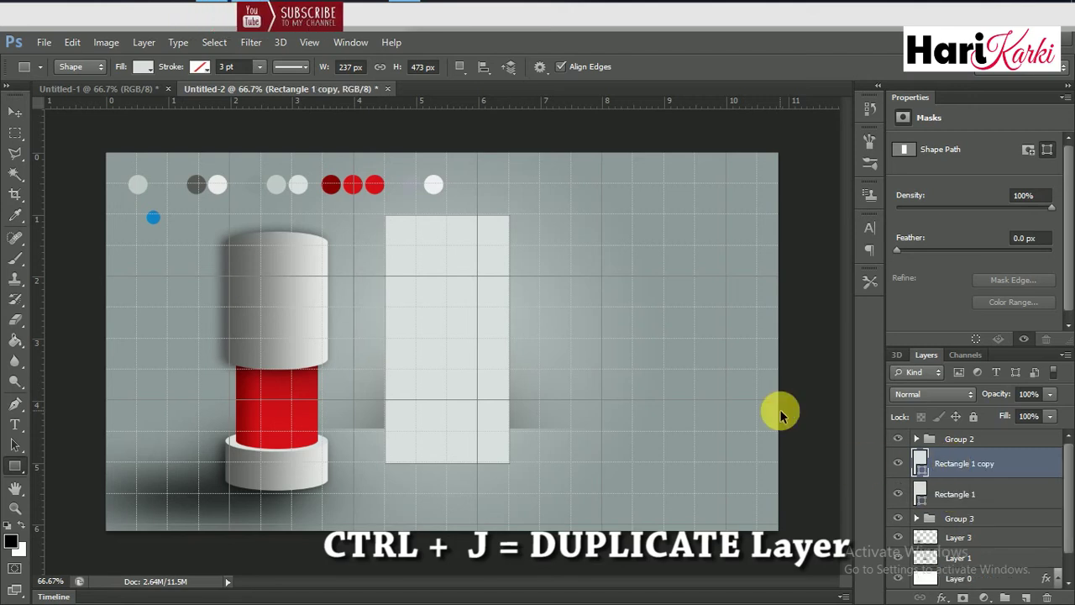
key(ctrl+t)
drag(452, 217, 491, 525)
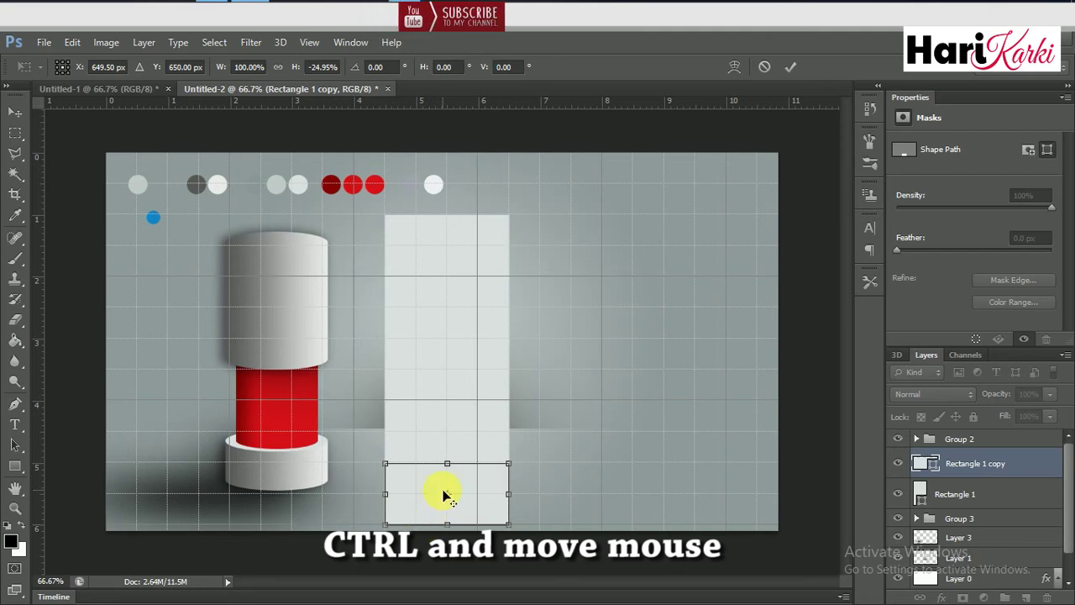
mouse_move(451, 529)
mouse_down()
mouse_move(501, 526)
mouse_move(515, 510)
mouse_up()
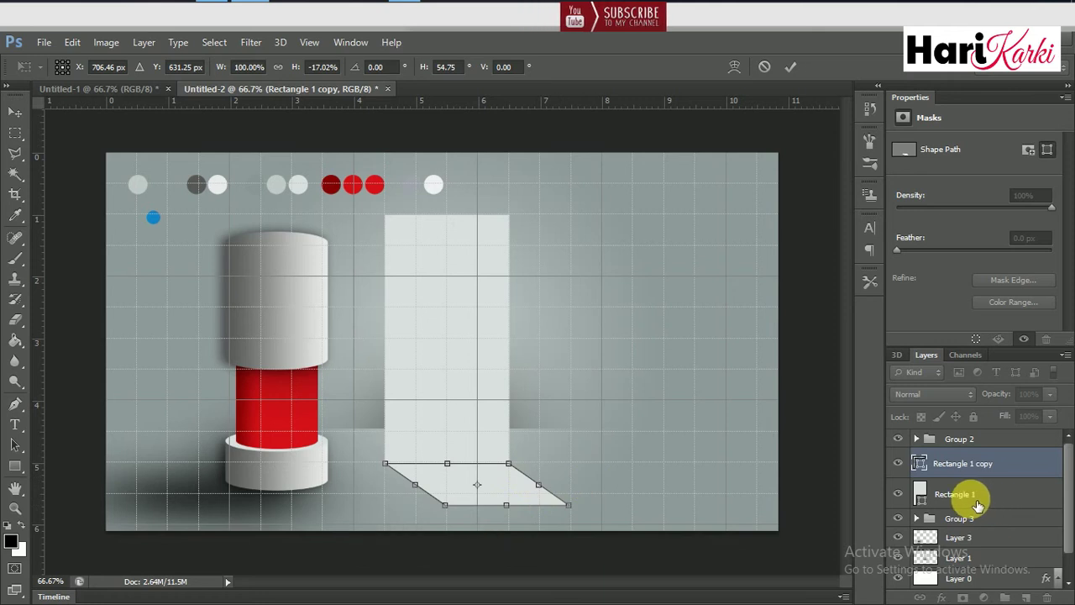
key(Return)
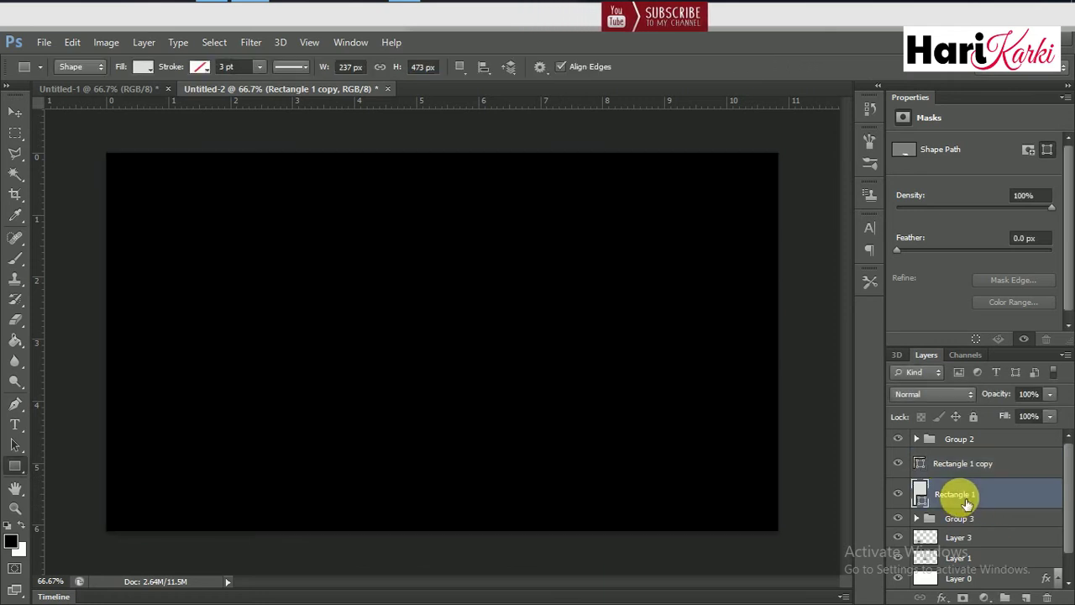
click(970, 499)
key(ctrl+j)
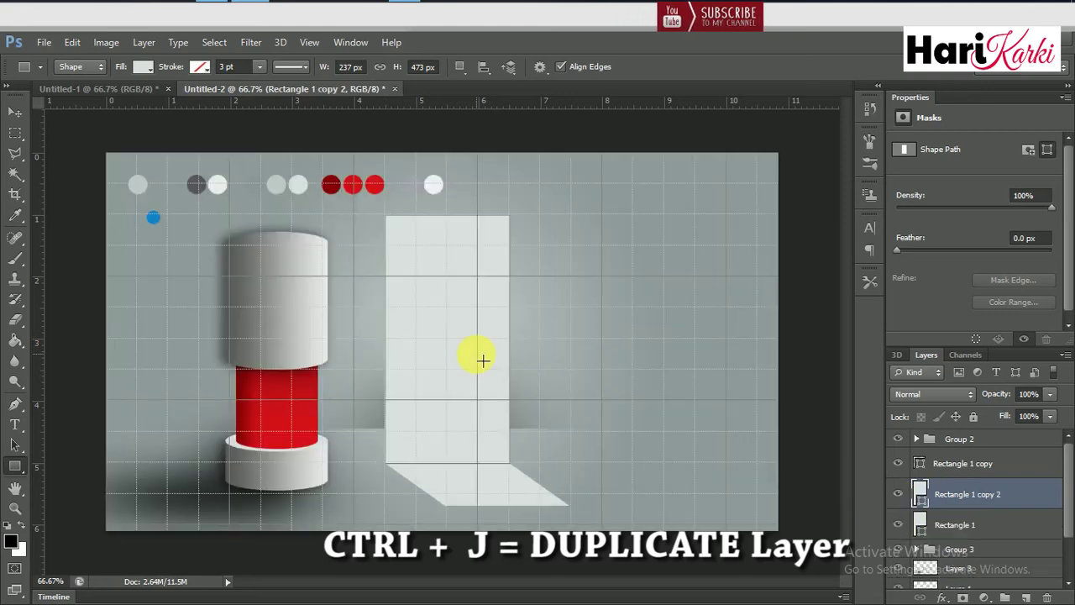
Shift Rectangle 1 copy 2 down-right, fill it with aab6b4, and place it above Rectangle 1 copy.
key(v)
drag(453, 356, 490, 382)
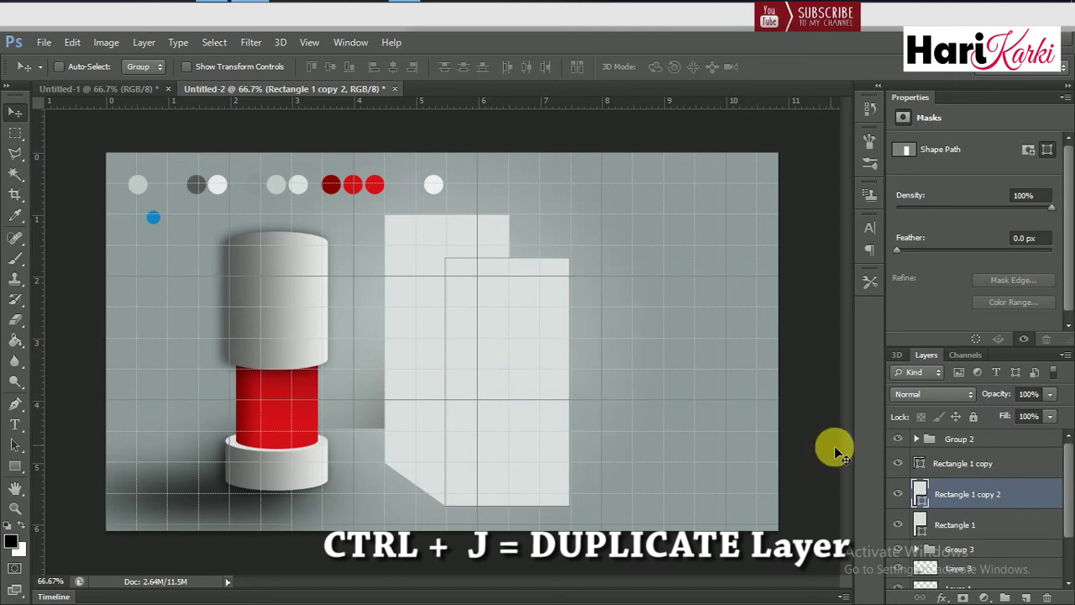
double_click(921, 494)
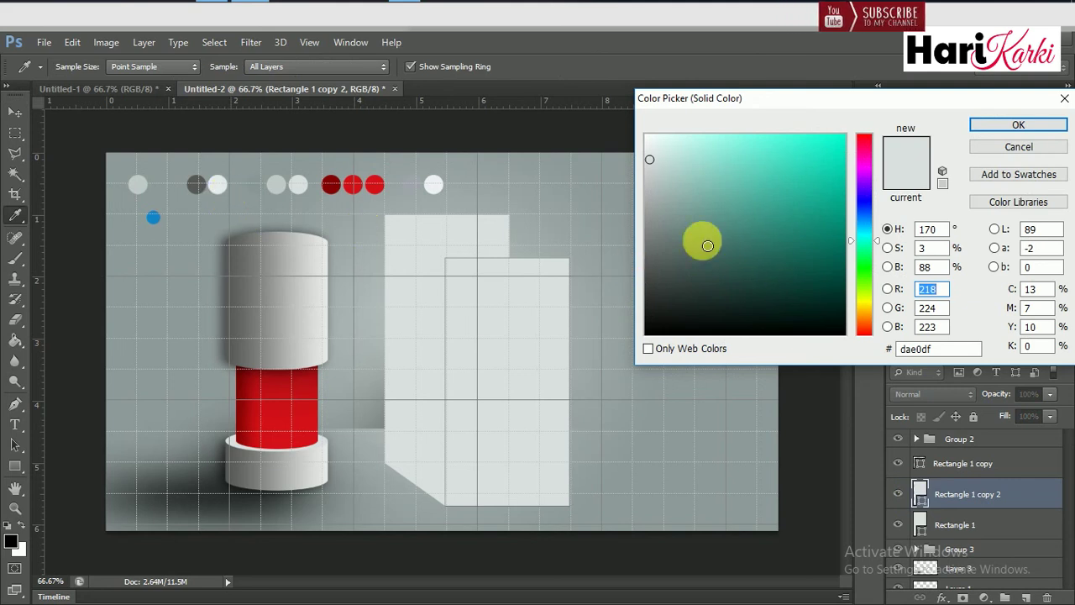
click(659, 215)
click(660, 215)
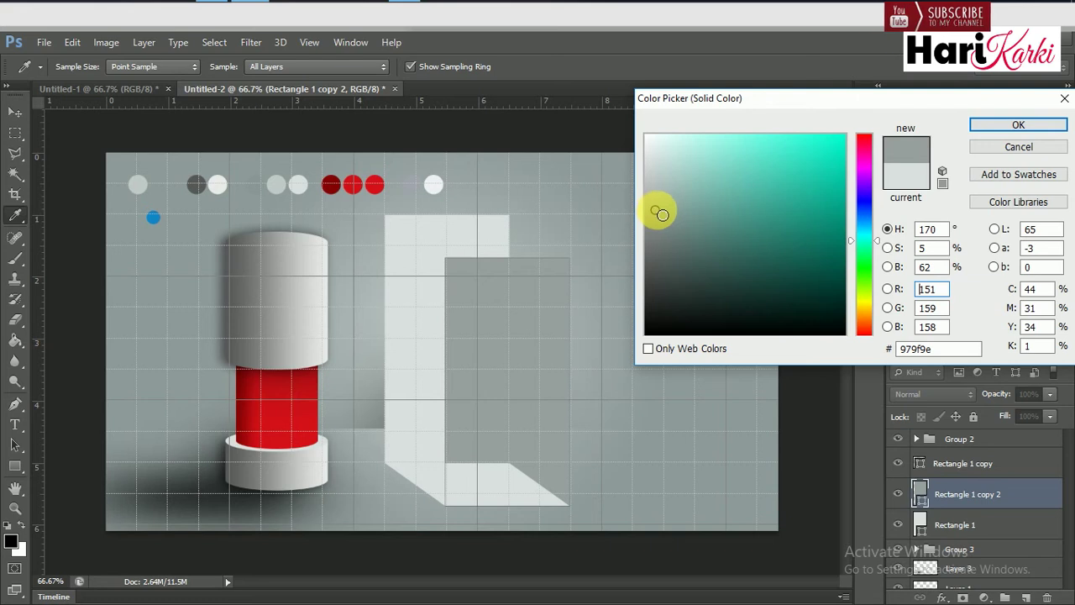
drag(662, 218, 663, 196)
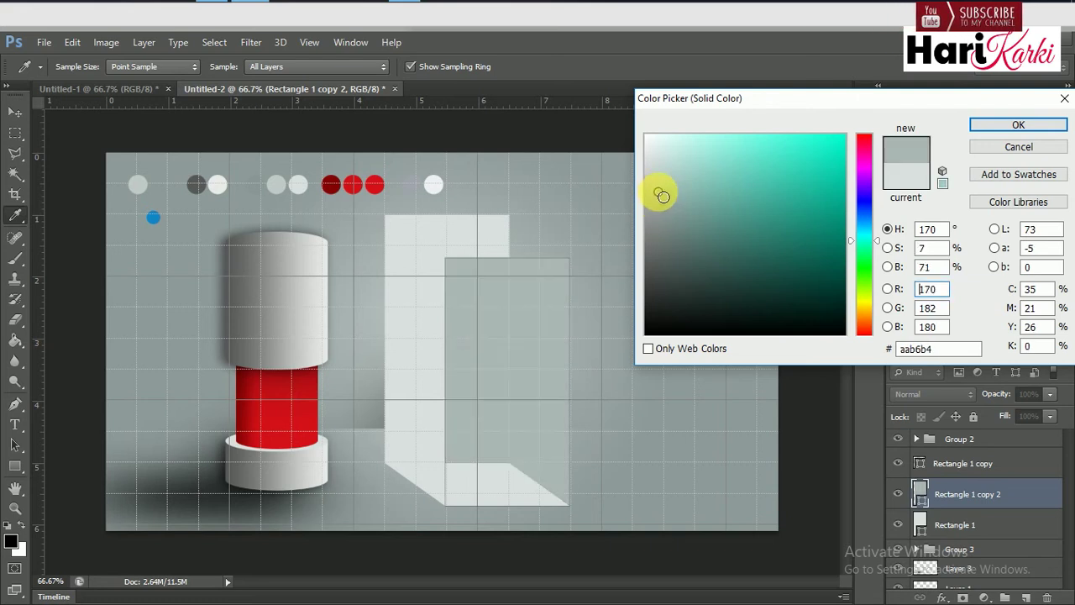
click(987, 125)
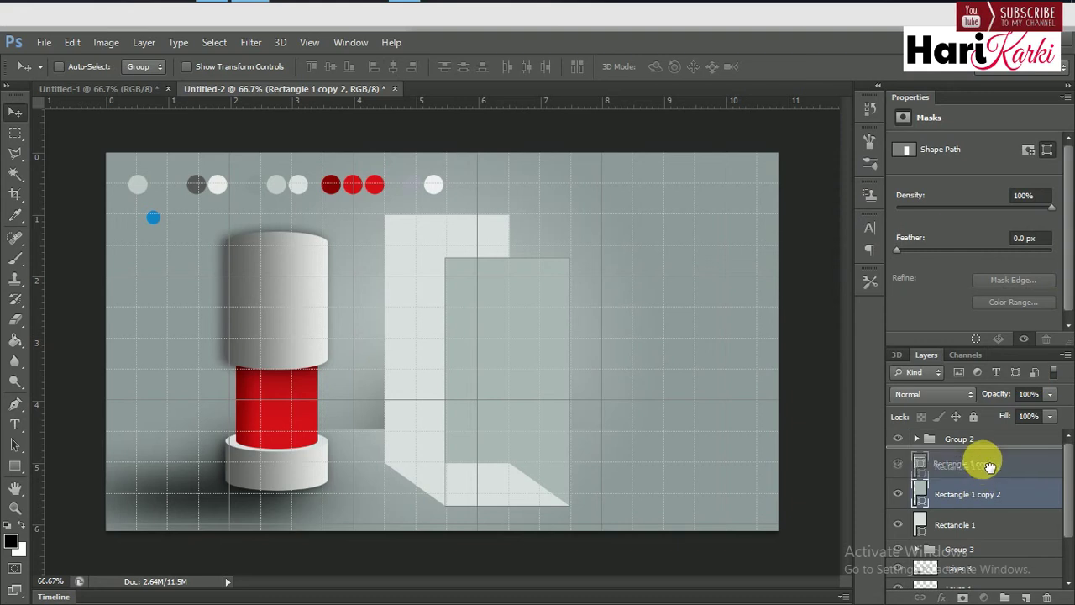
drag(987, 495, 979, 461)
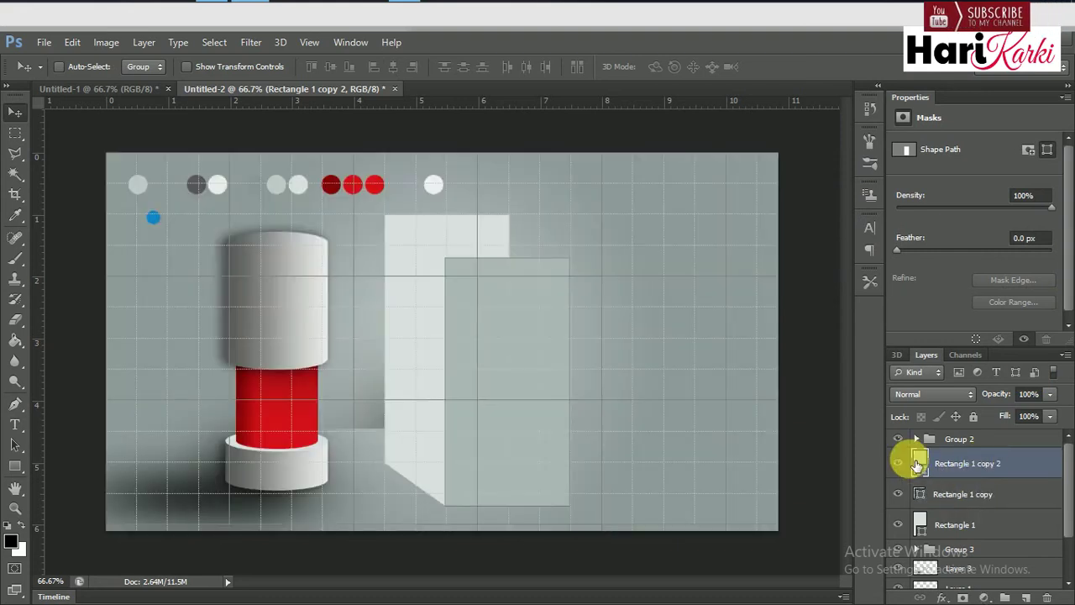
Distort the grey rectangle into a small quadrilateral at the tall panel's foot.
key(ctrl+t)
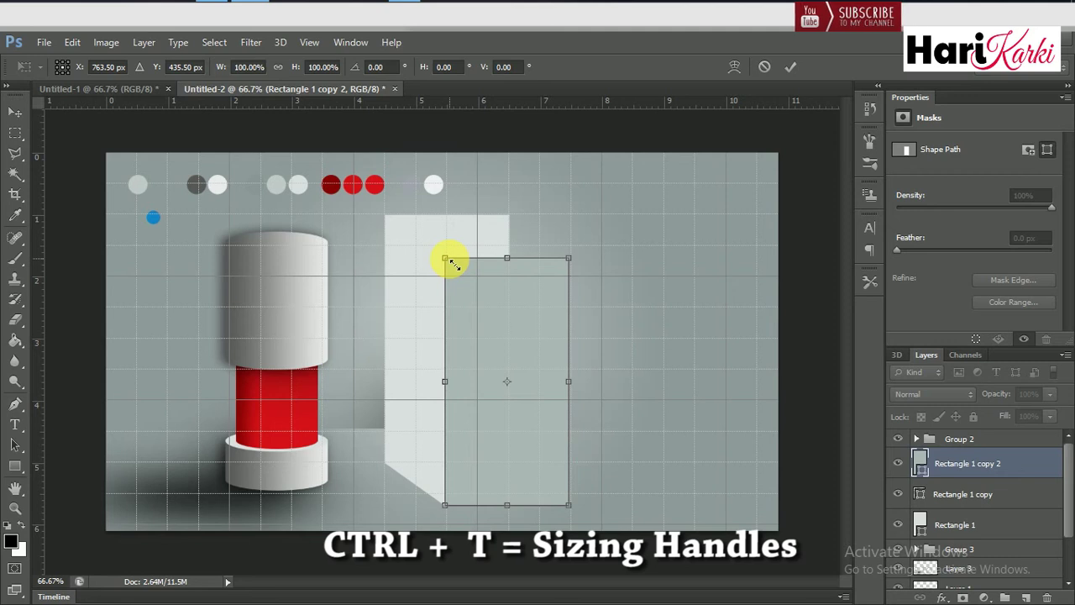
drag(445, 259, 456, 312)
drag(509, 250, 511, 431)
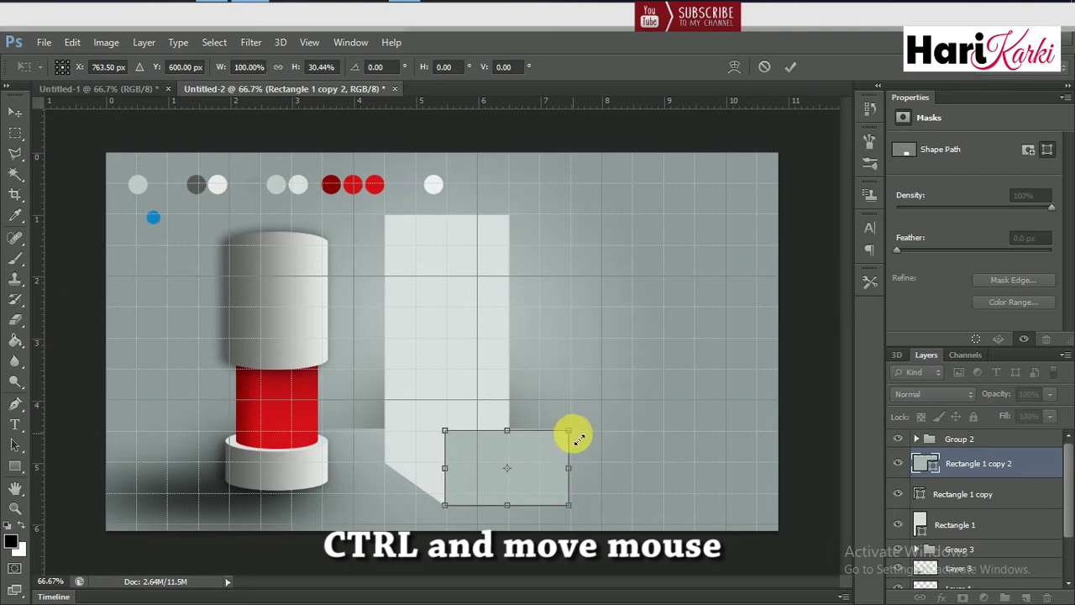
drag(568, 436, 542, 468)
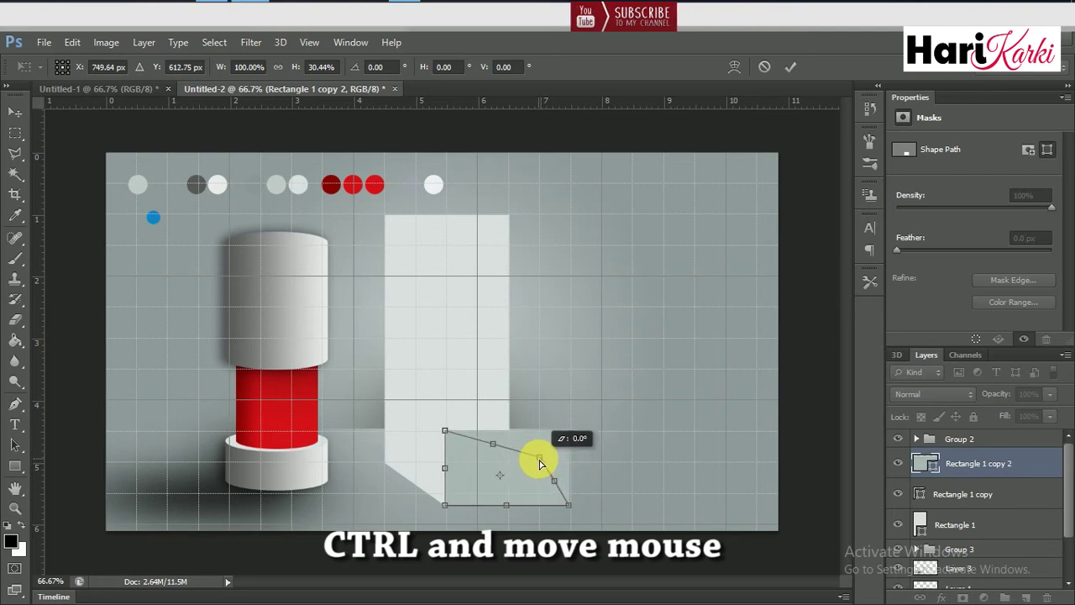
drag(542, 469, 539, 456)
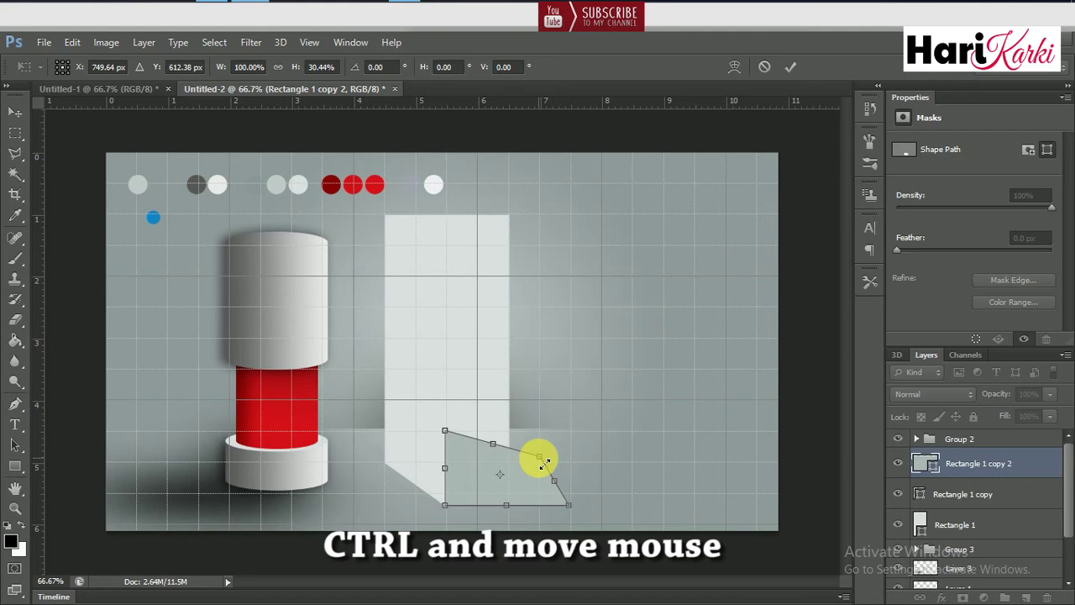
key(Return)
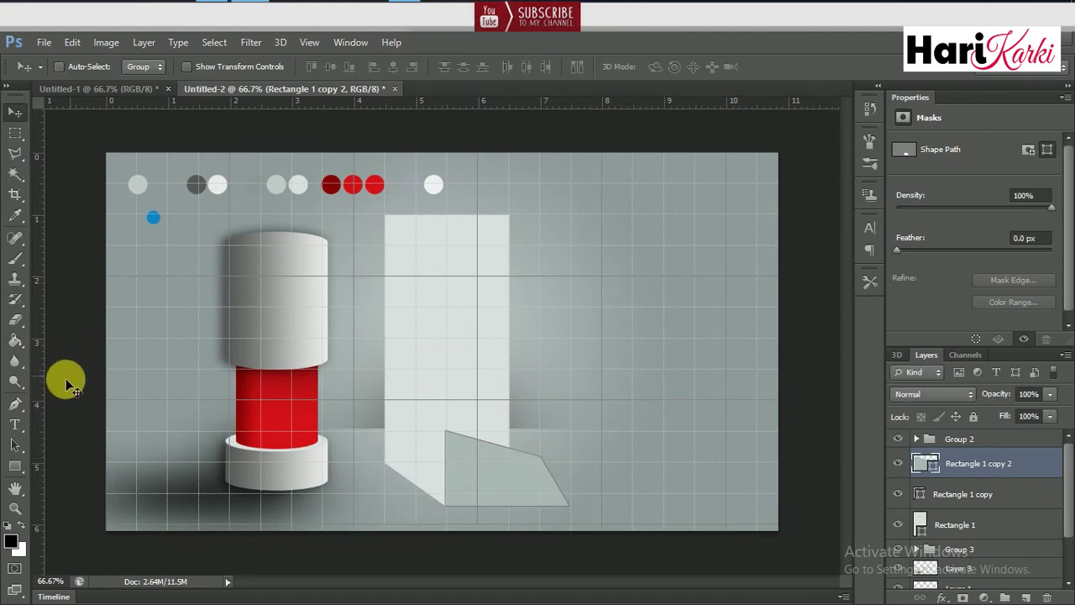
click(25, 405)
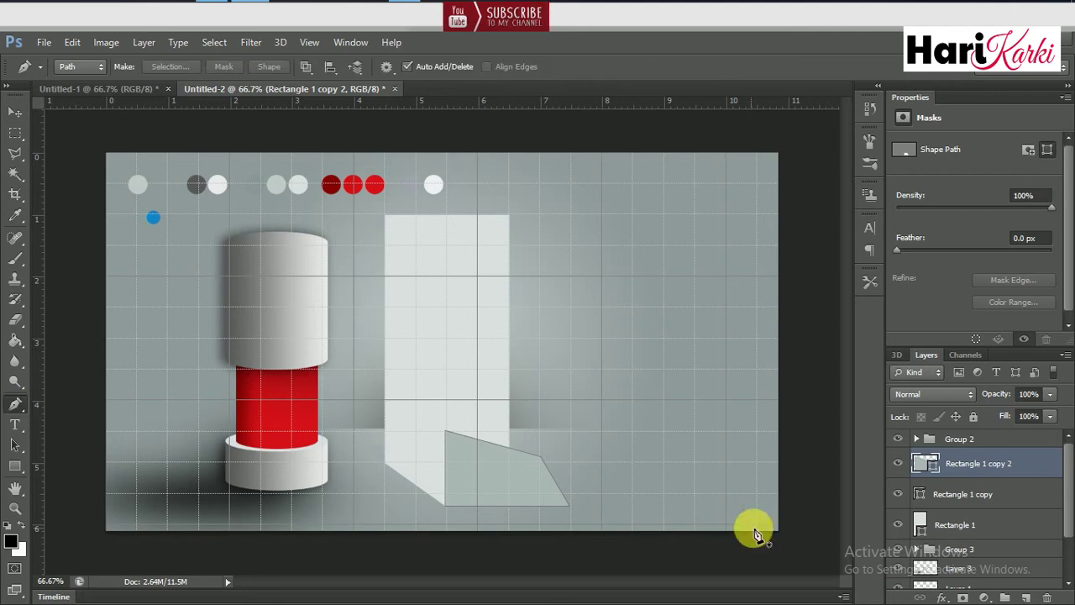
On a new Layer 4, draw a closed curved triangular path near the panel's top-left corner.
click(1026, 598)
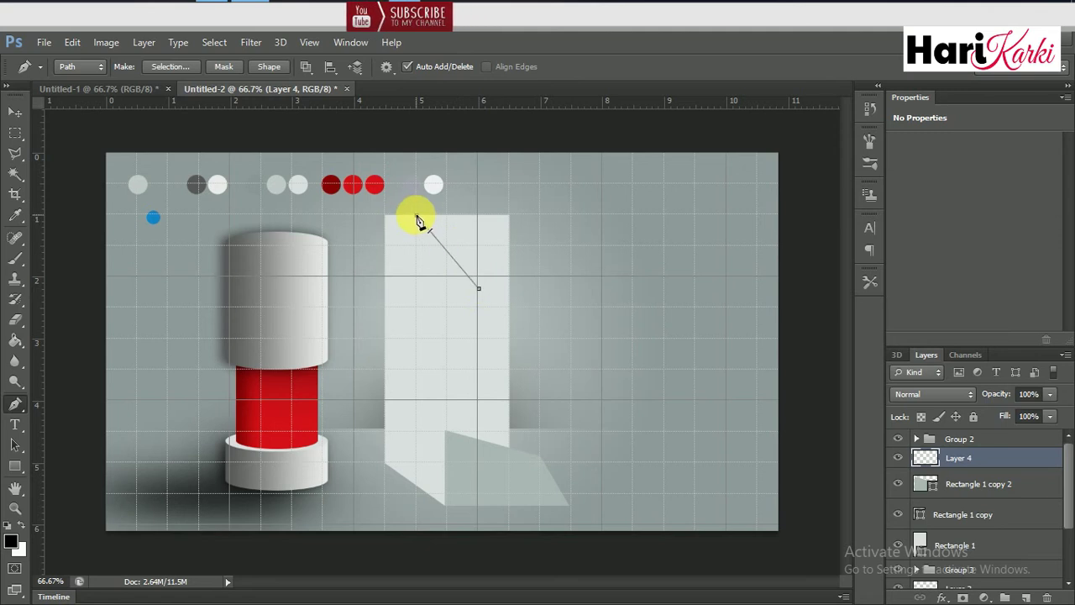
key(Escape)
key(Escape)
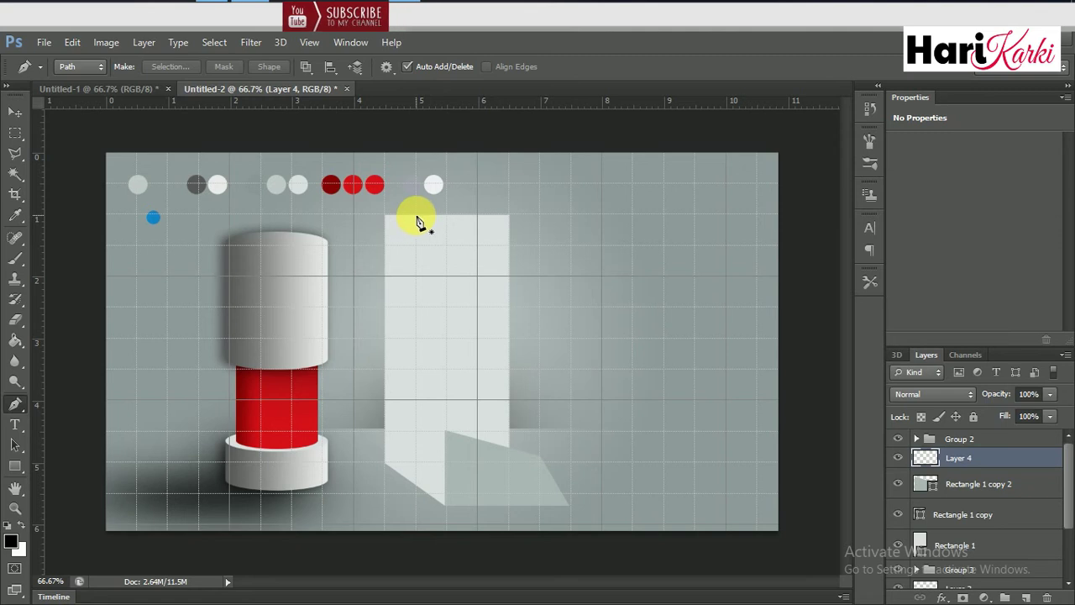
click(416, 216)
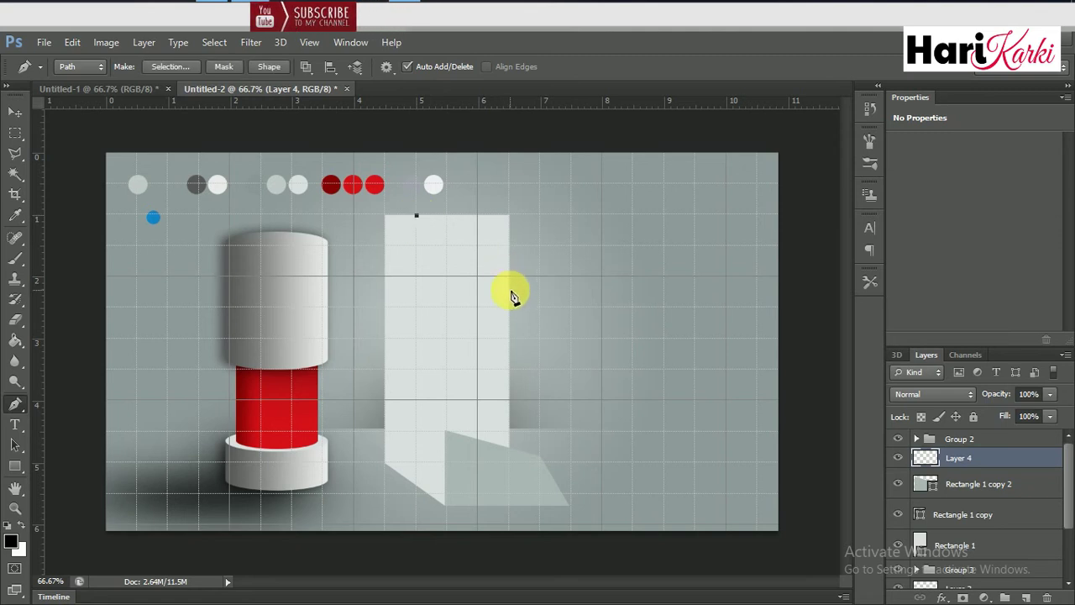
mouse_move(508, 273)
mouse_down()
mouse_move(512, 307)
mouse_move(526, 320)
mouse_move(518, 322)
mouse_up()
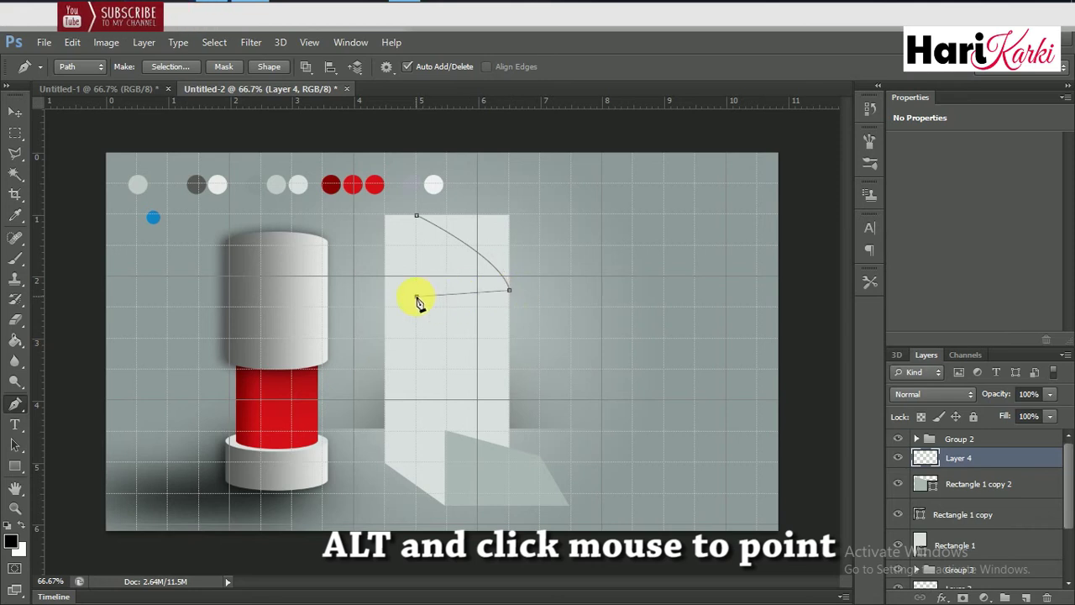
drag(377, 319, 366, 330)
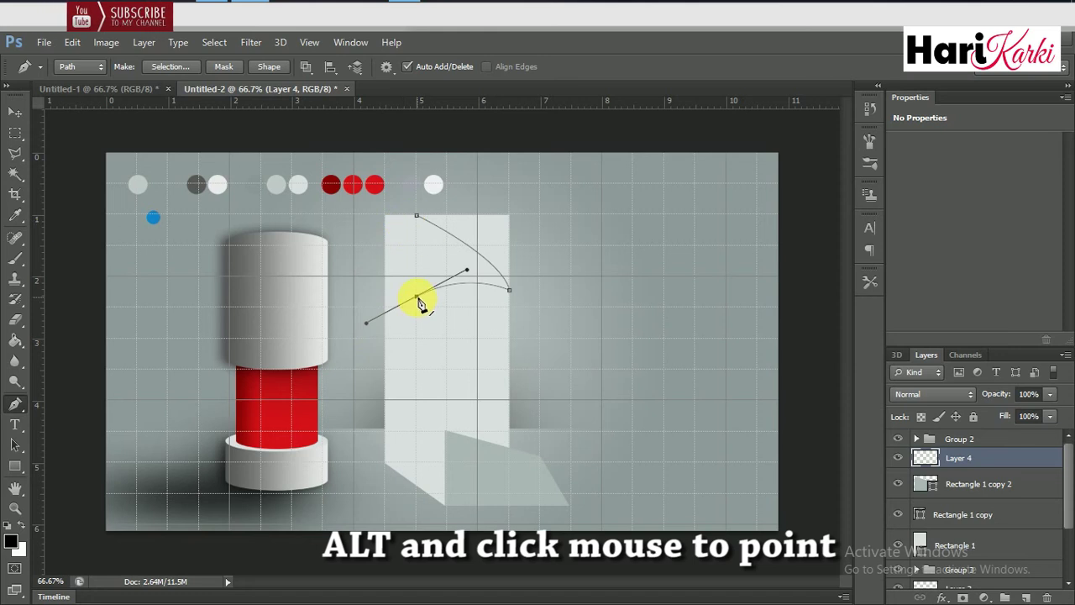
alt+click(419, 219)
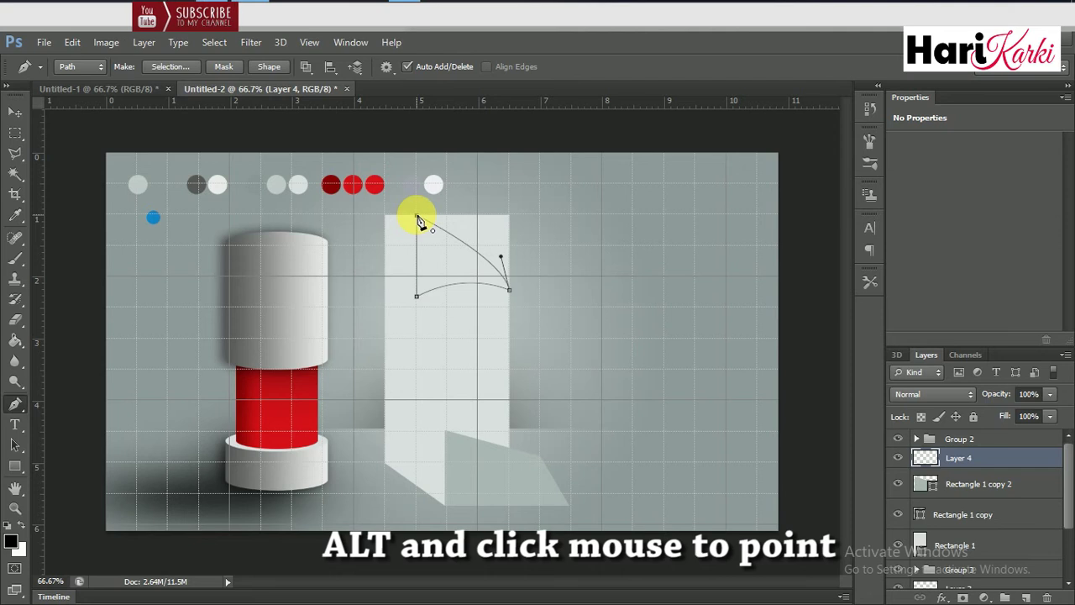
drag(420, 220, 395, 193)
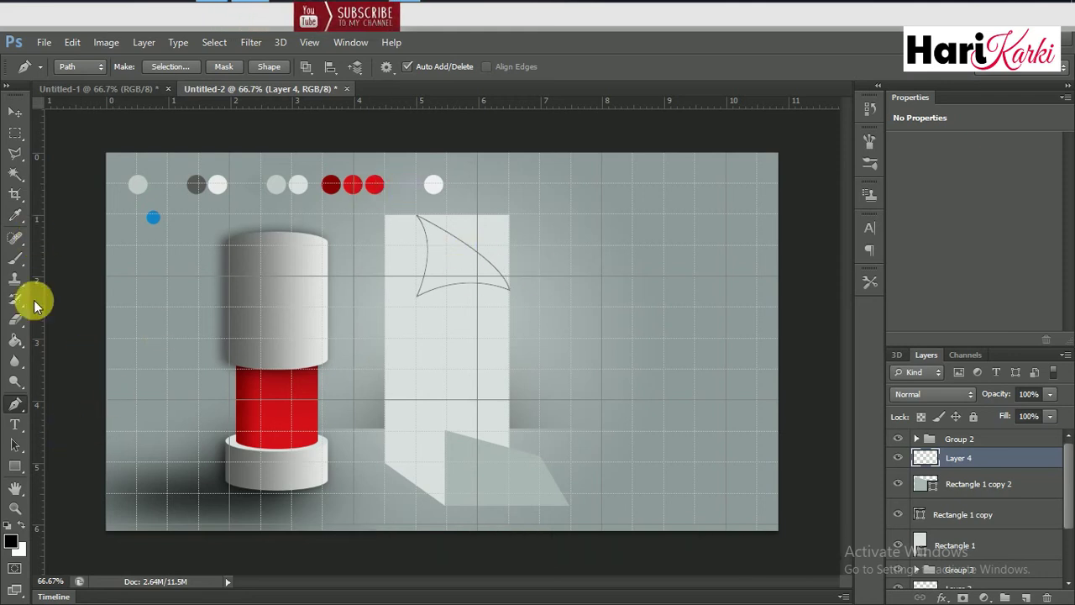
Fill the curved curl path on Layer 4 with solid black foreground colour at 100% opacity.
right_click(455, 259)
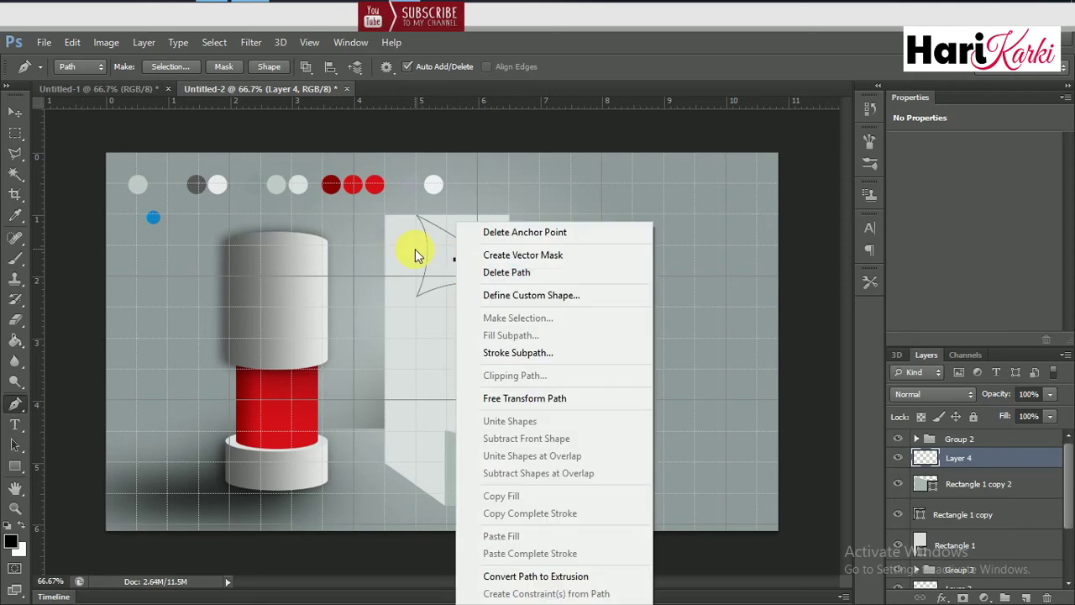
click(416, 255)
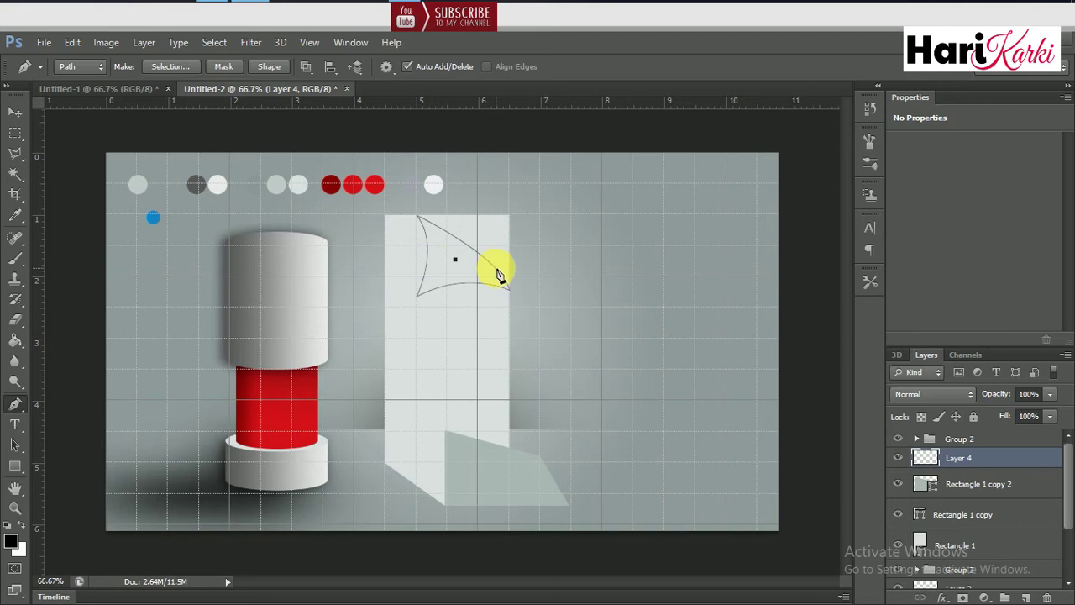
right_click(475, 268)
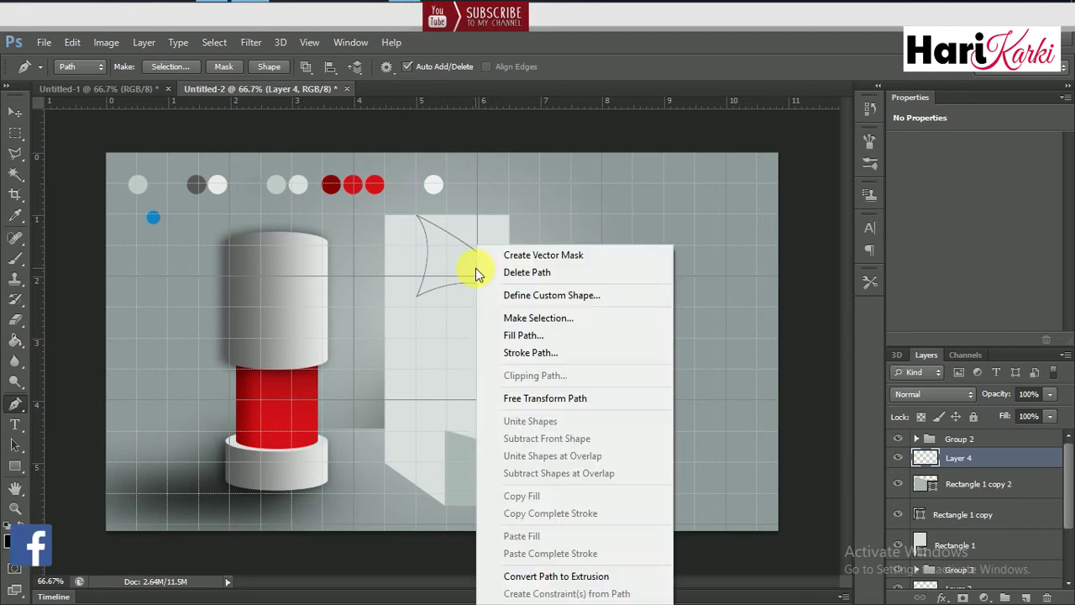
click(526, 332)
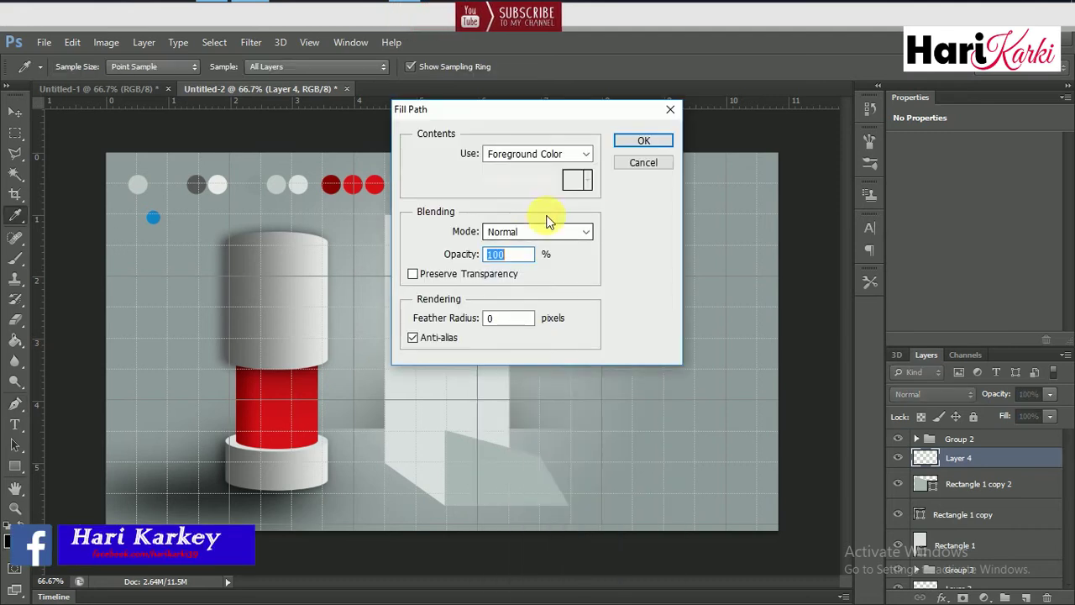
click(630, 143)
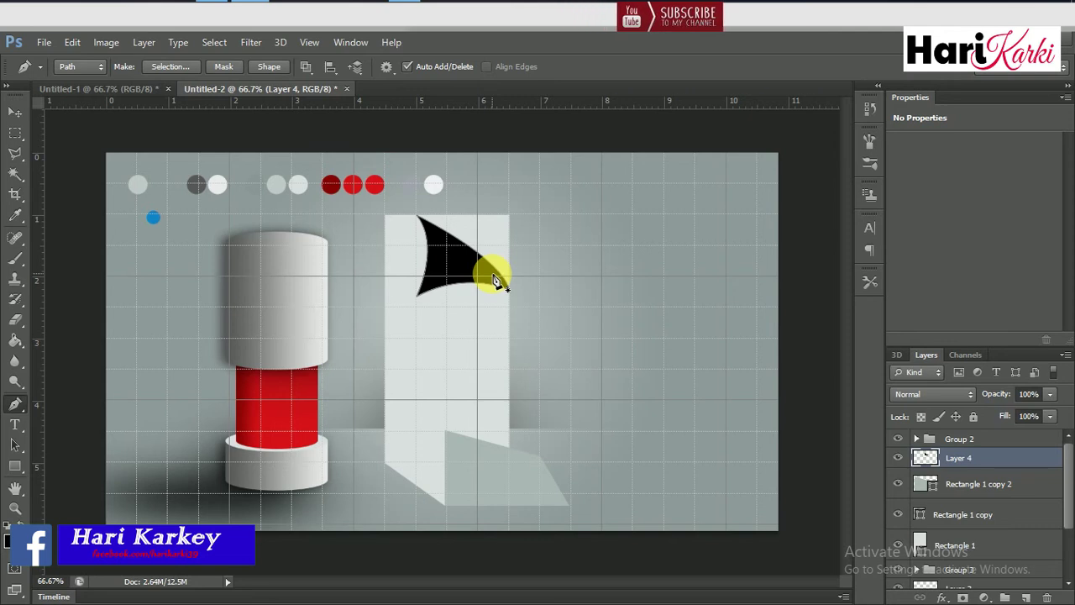
Duplicate Layer 4 and give the copy a near-white fffefe Color Overlay.
key(v)
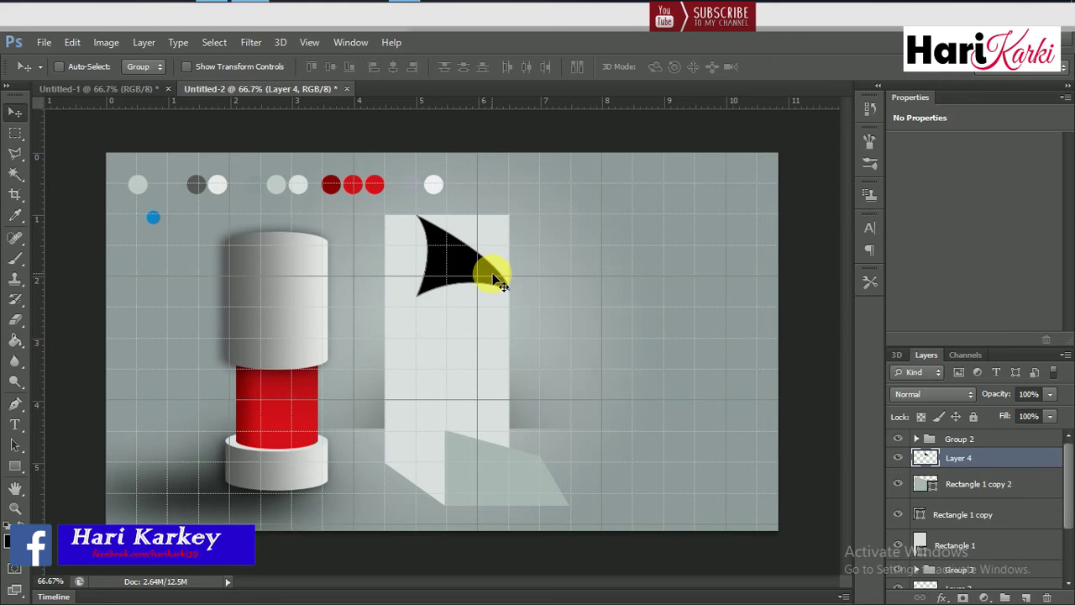
key(ctrl+j)
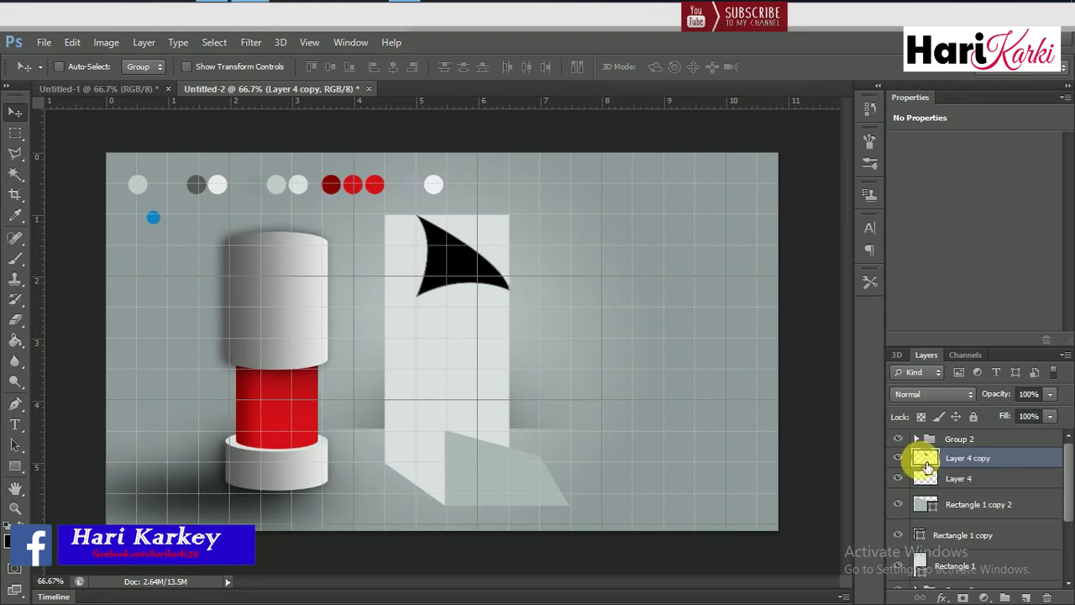
click(942, 598)
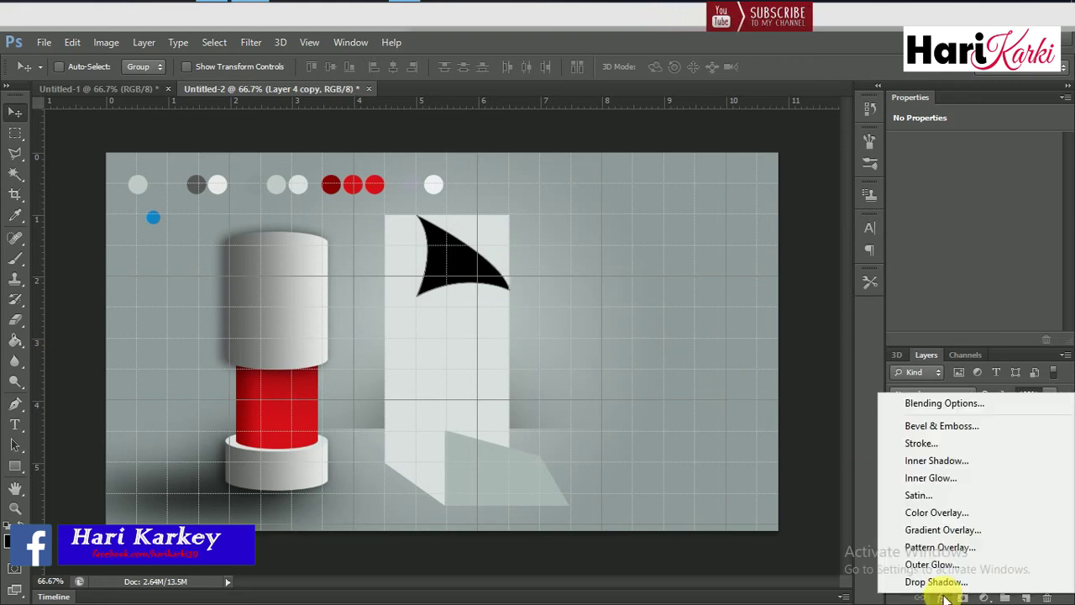
click(943, 405)
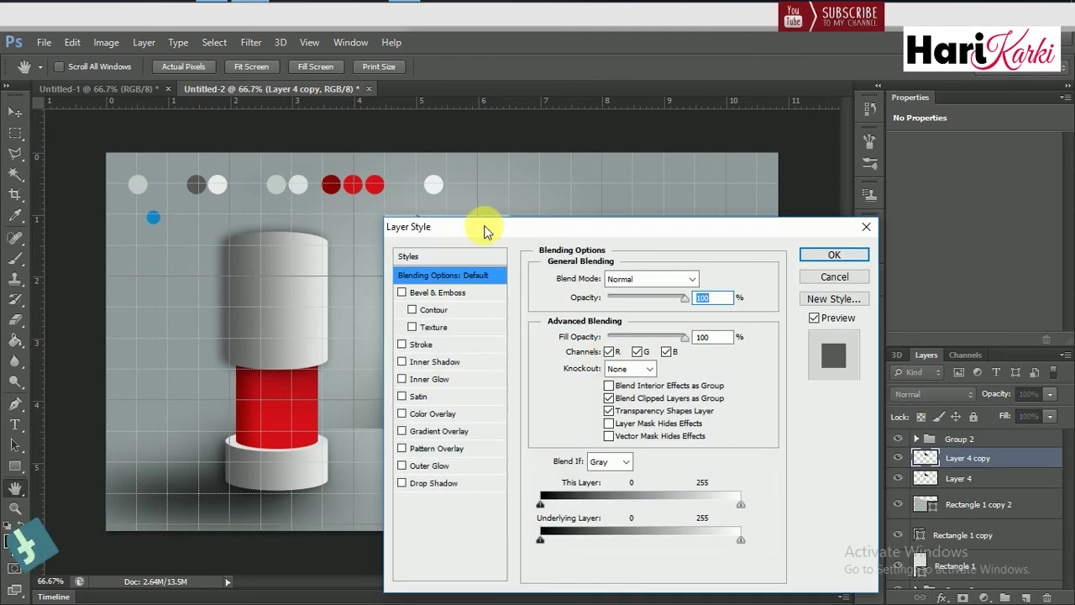
drag(462, 225, 556, 231)
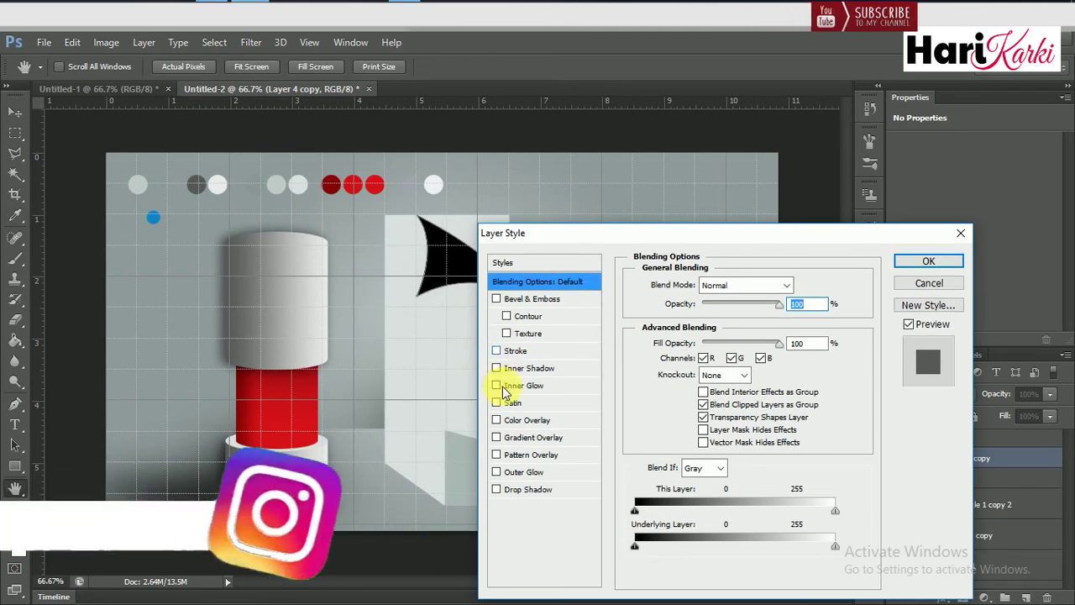
click(502, 420)
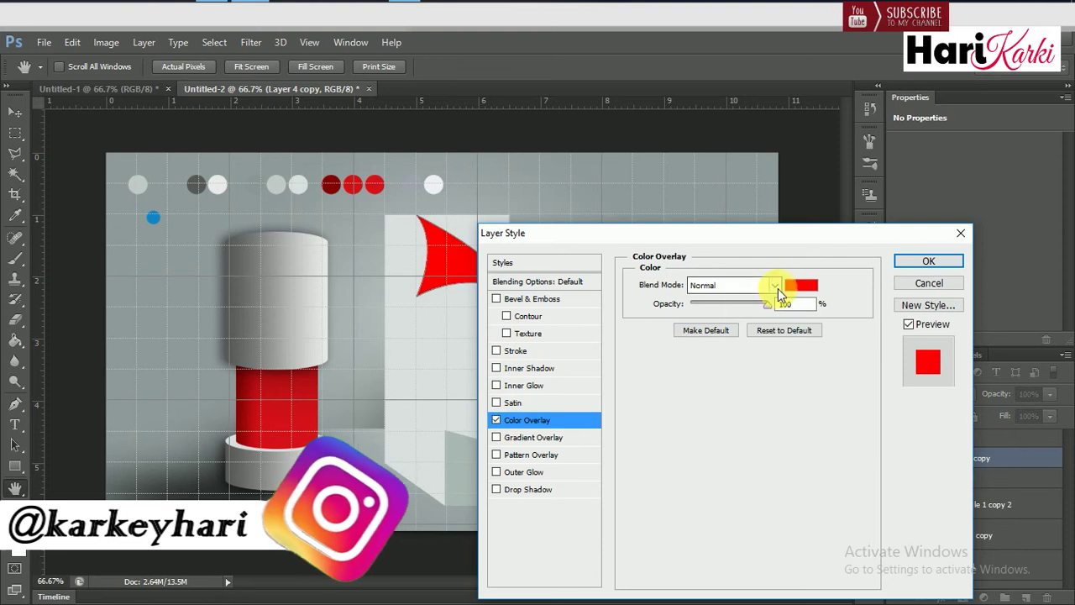
click(800, 286)
click(651, 130)
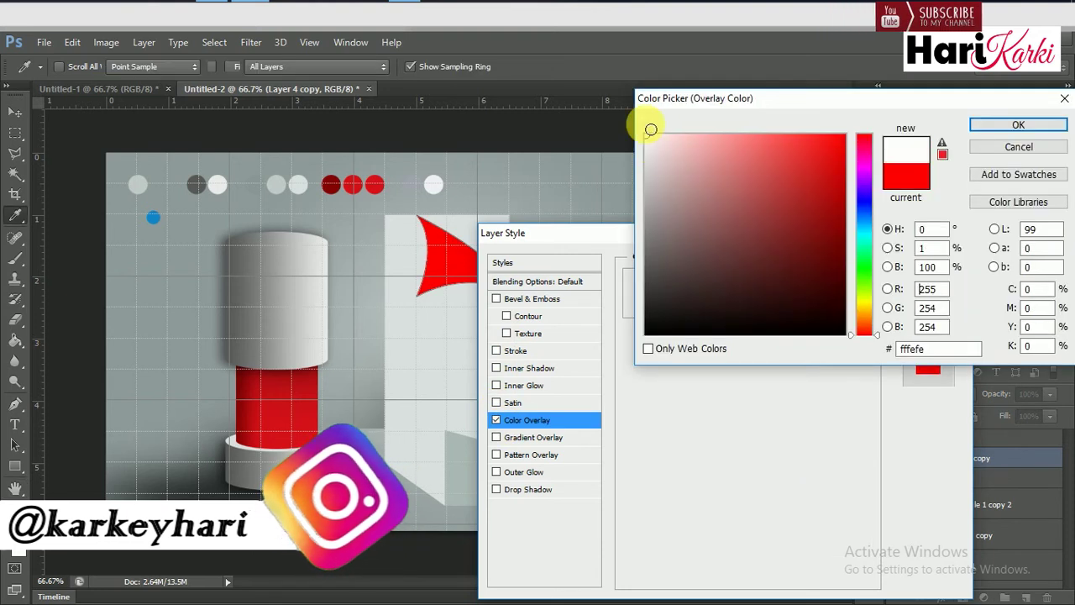
click(1009, 135)
click(908, 254)
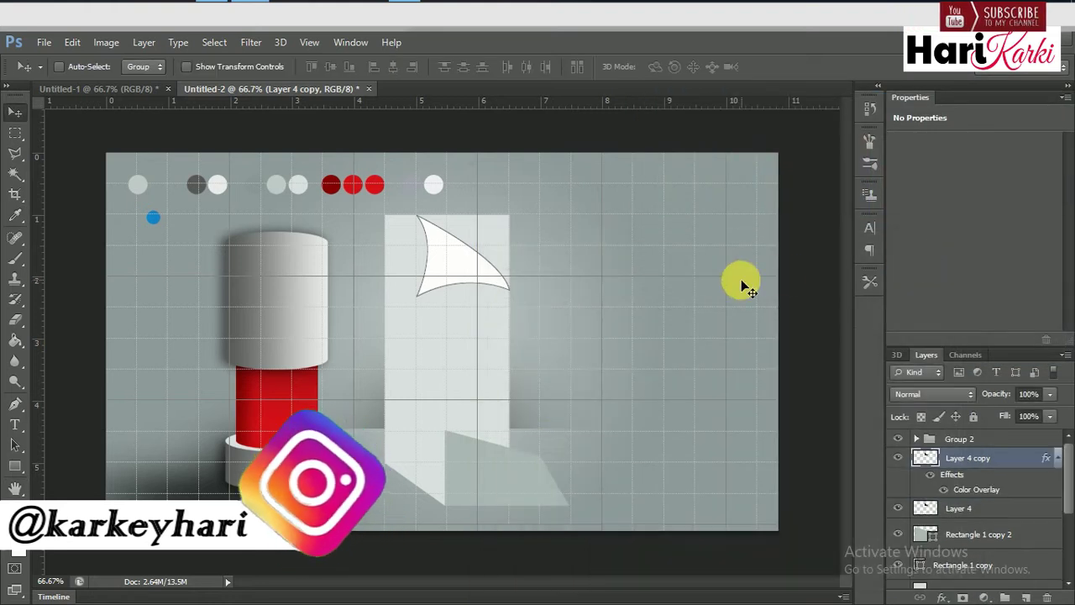
Distort Layer 4's black curl by pulling its top corners inward and down.
click(984, 514)
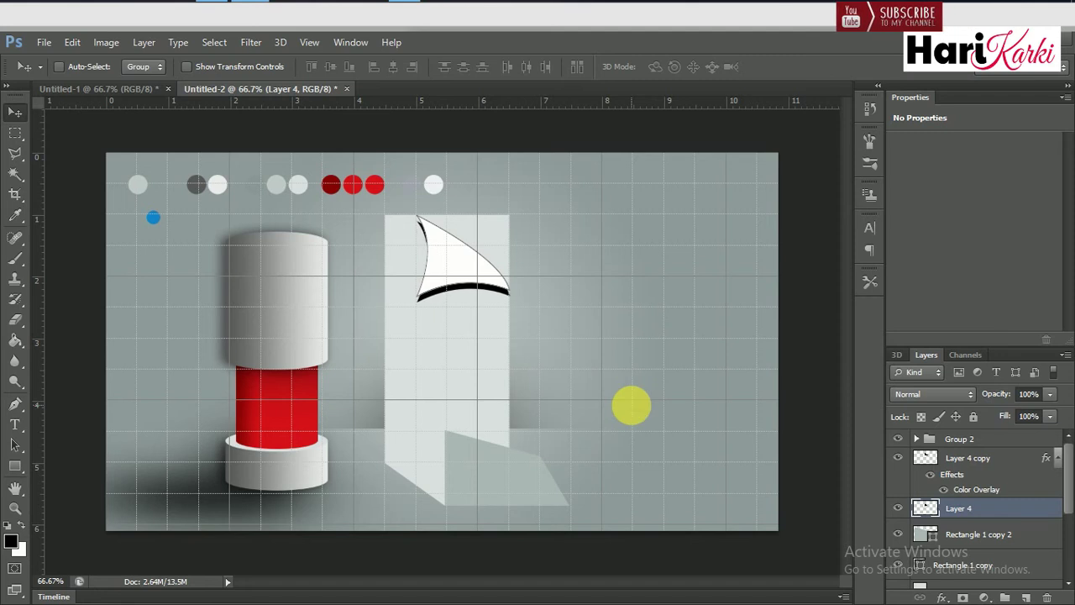
key(ctrl+t)
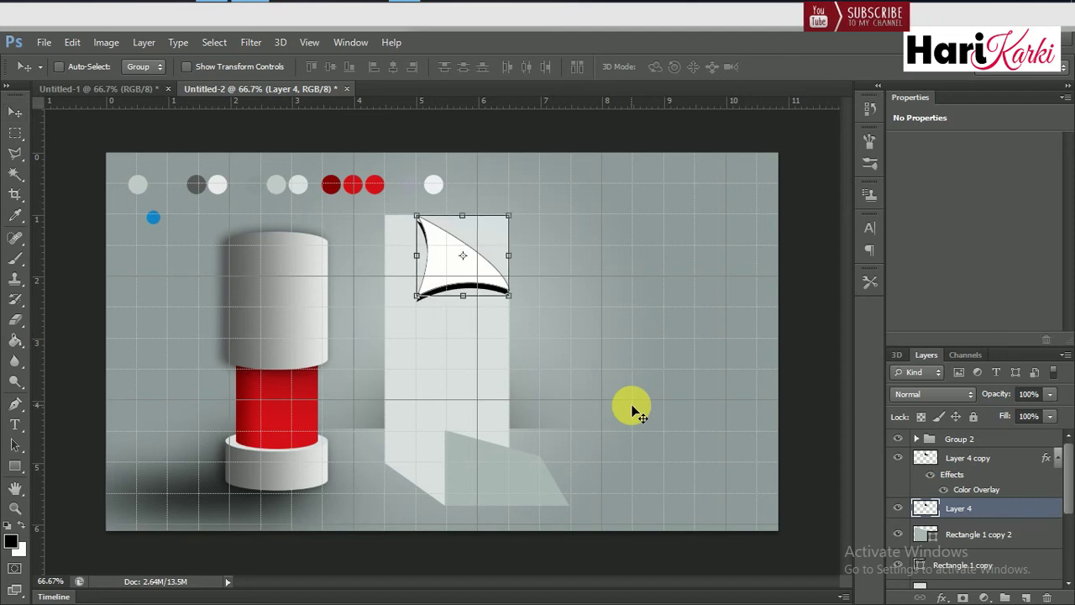
drag(419, 221, 424, 225)
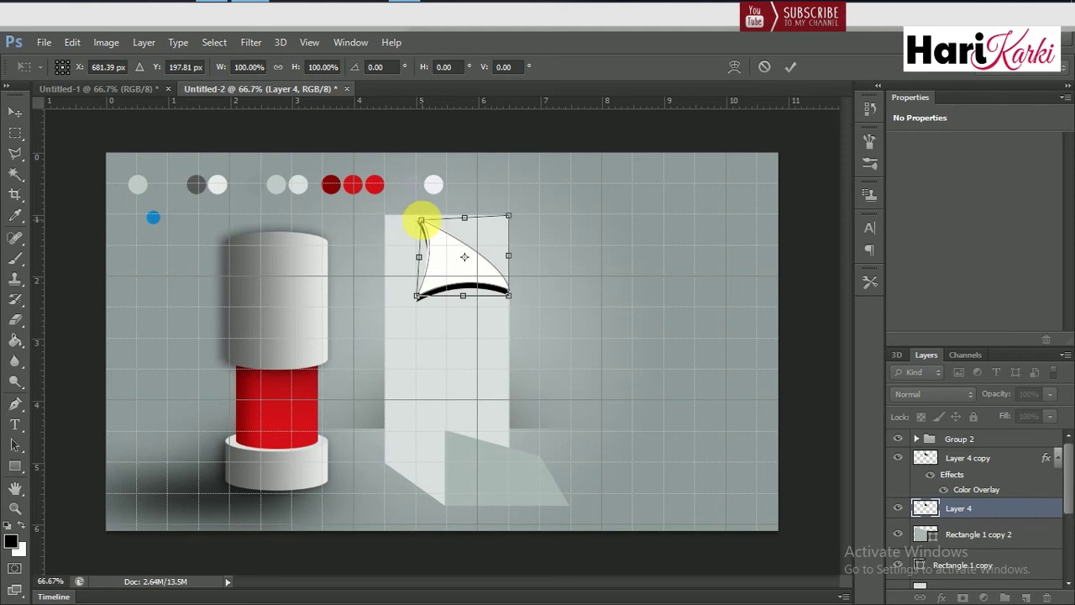
key(Return)
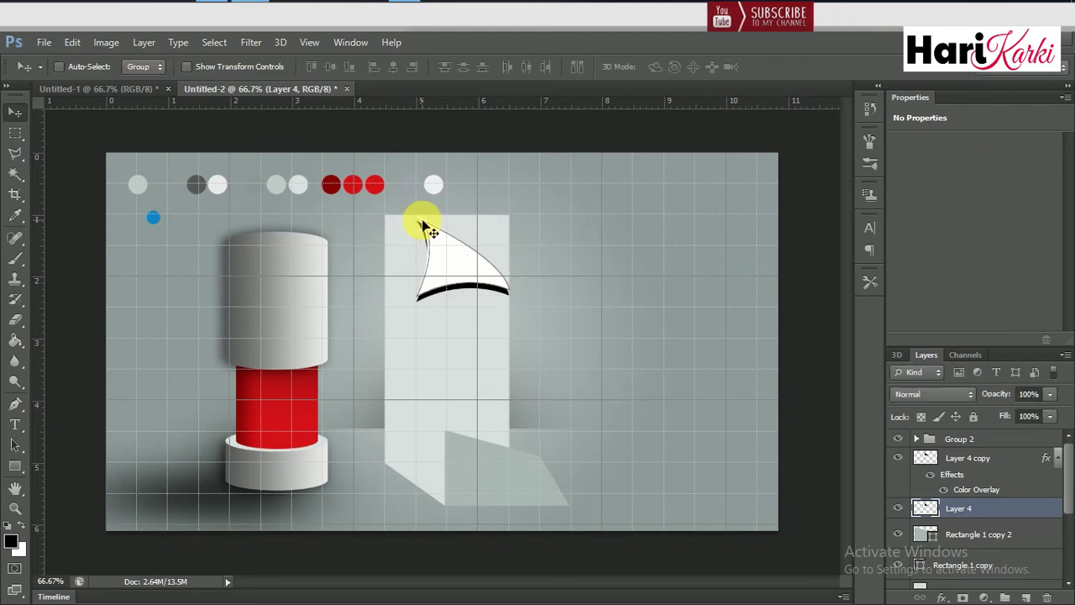
key(ctrl+t)
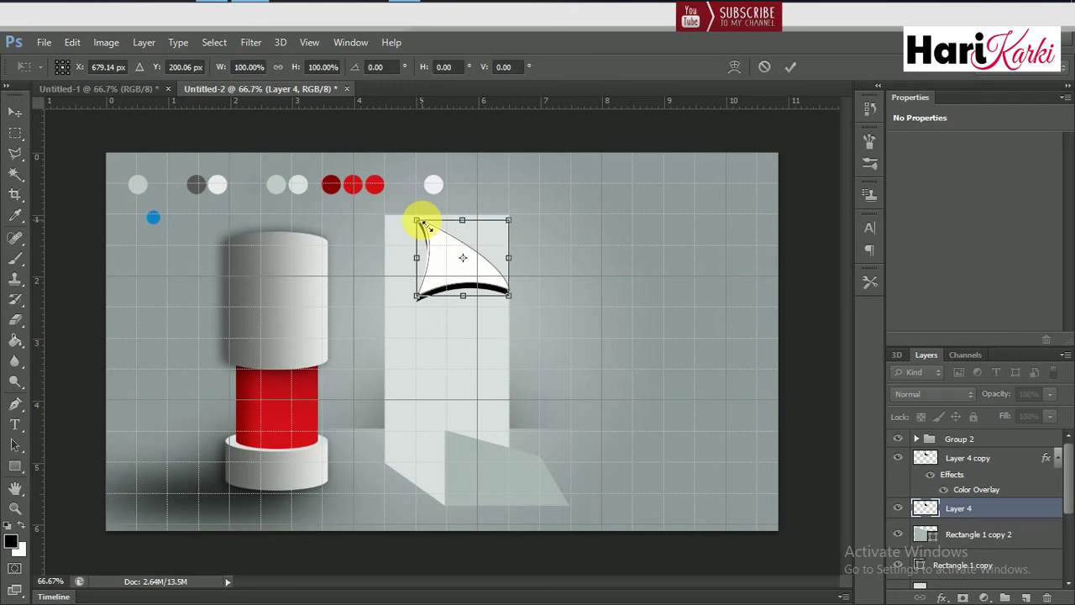
drag(422, 225, 433, 235)
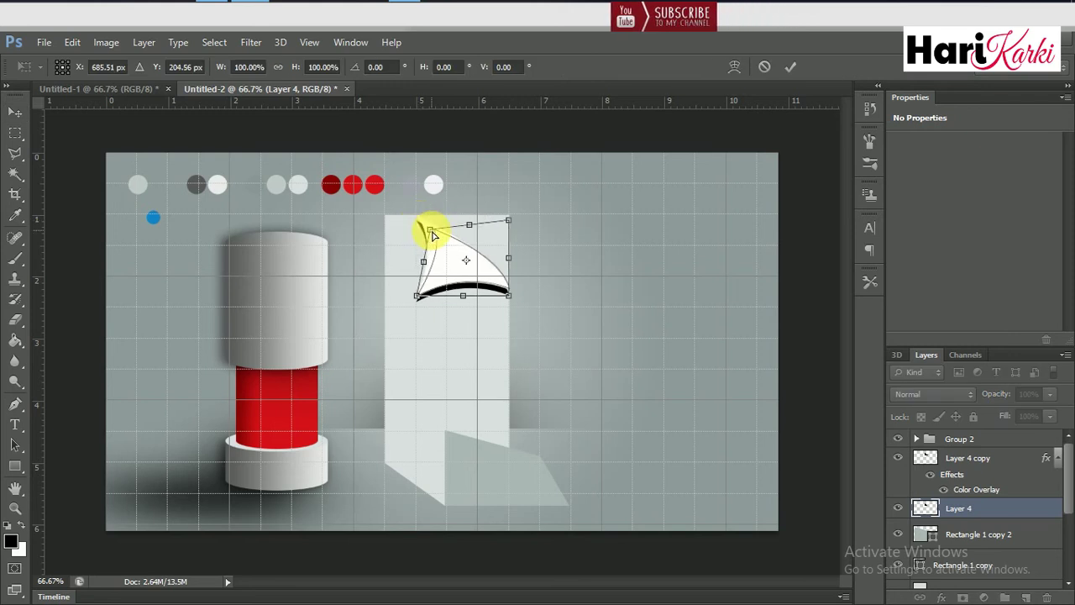
drag(509, 221, 492, 245)
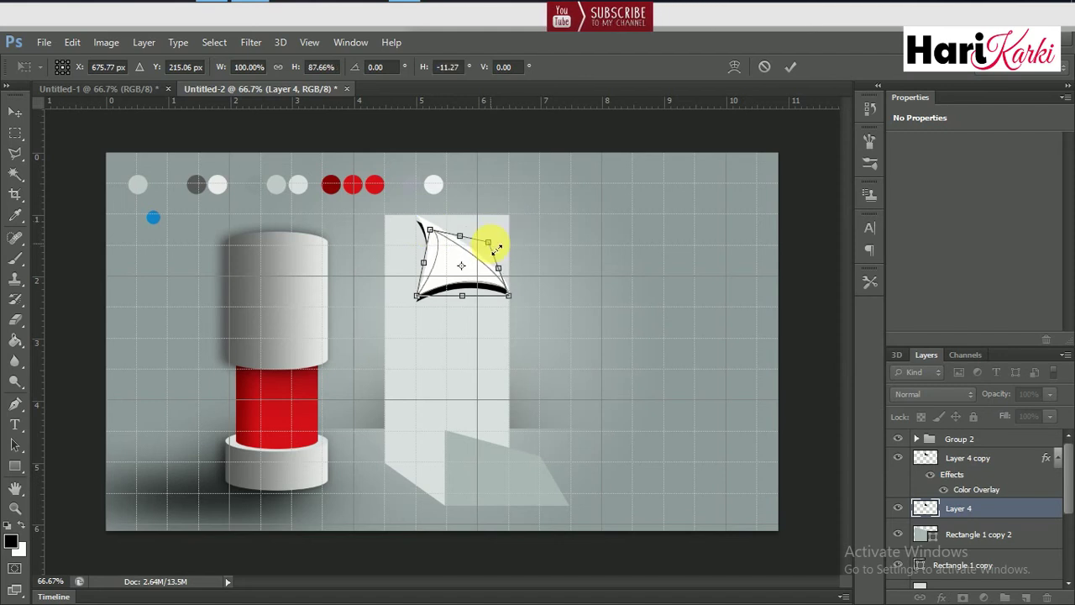
key(Return)
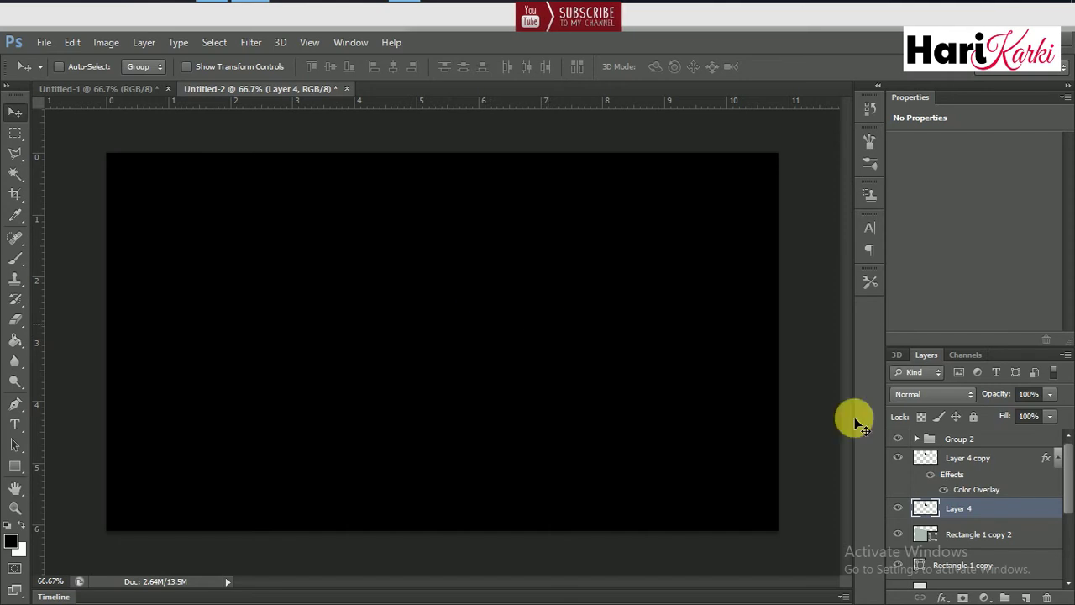
Shift the white copy over the black curl and skew Layer 4 to leave a thin edge.
click(975, 462)
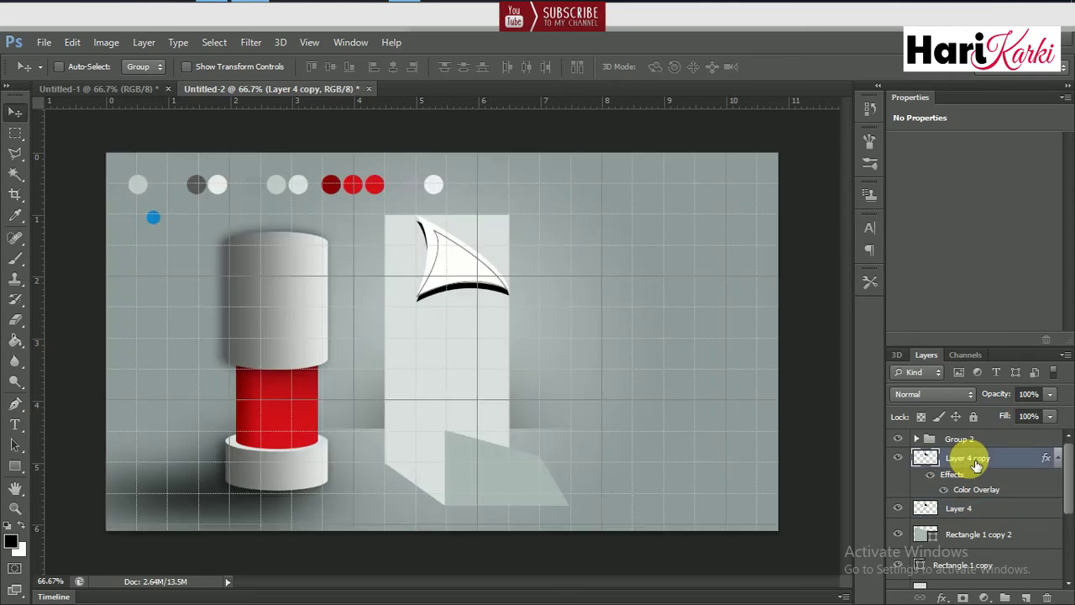
click(974, 510)
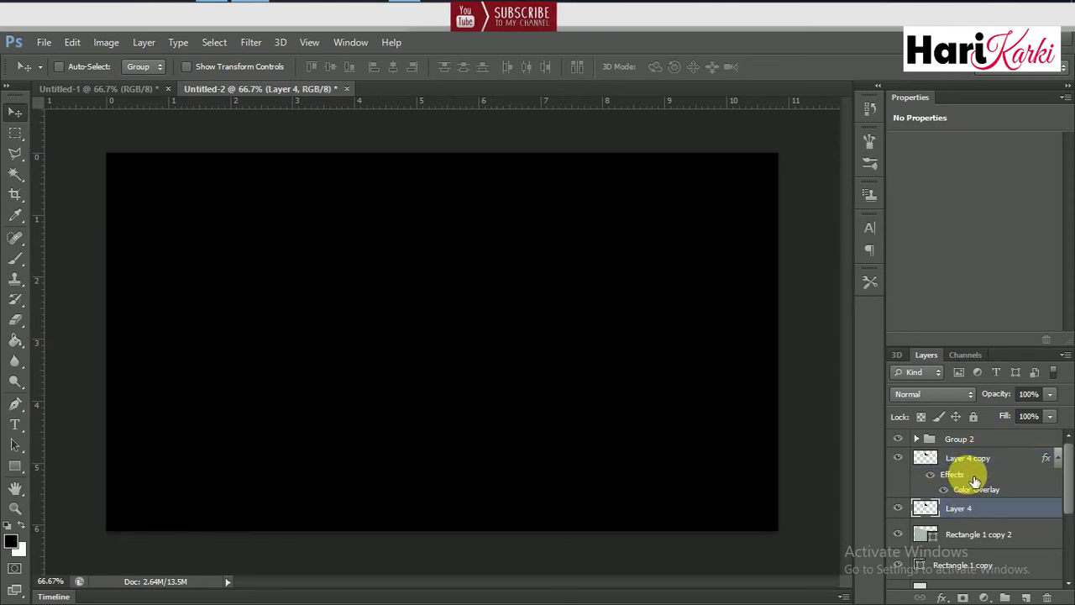
click(975, 469)
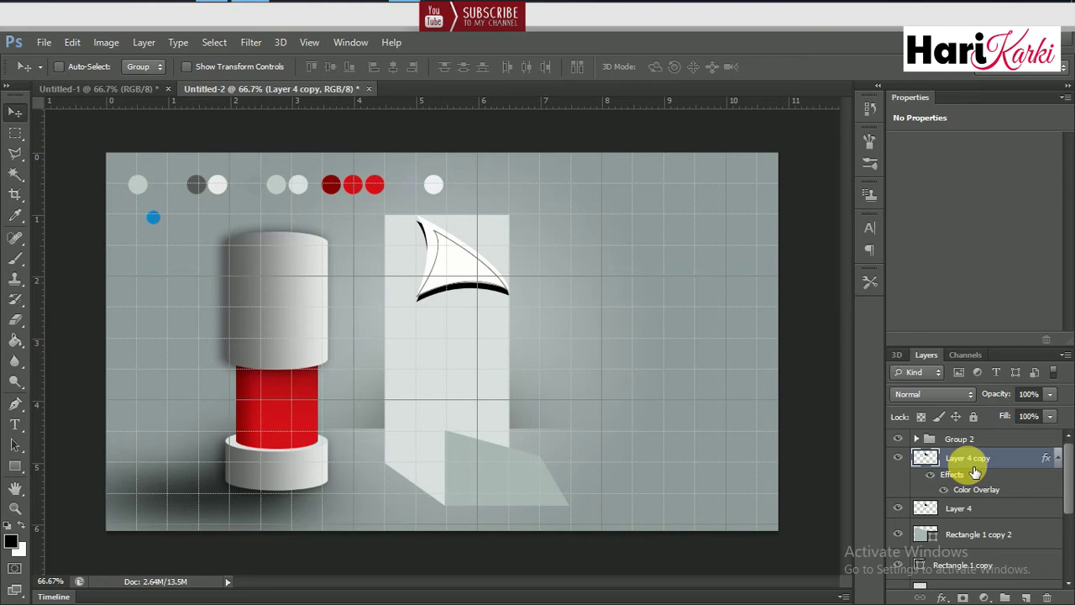
drag(446, 284, 446, 285)
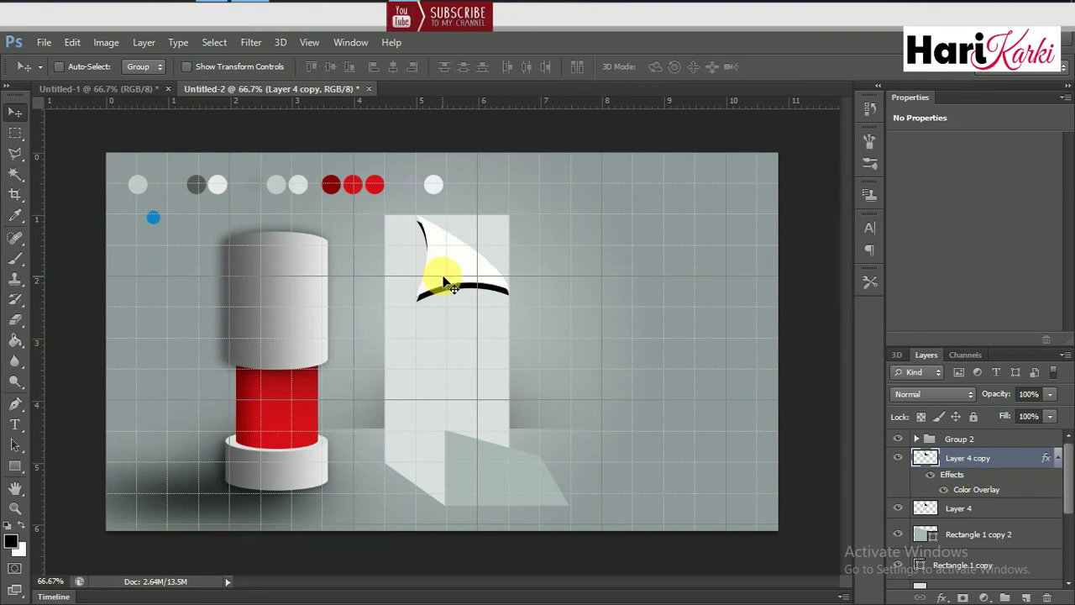
click(977, 514)
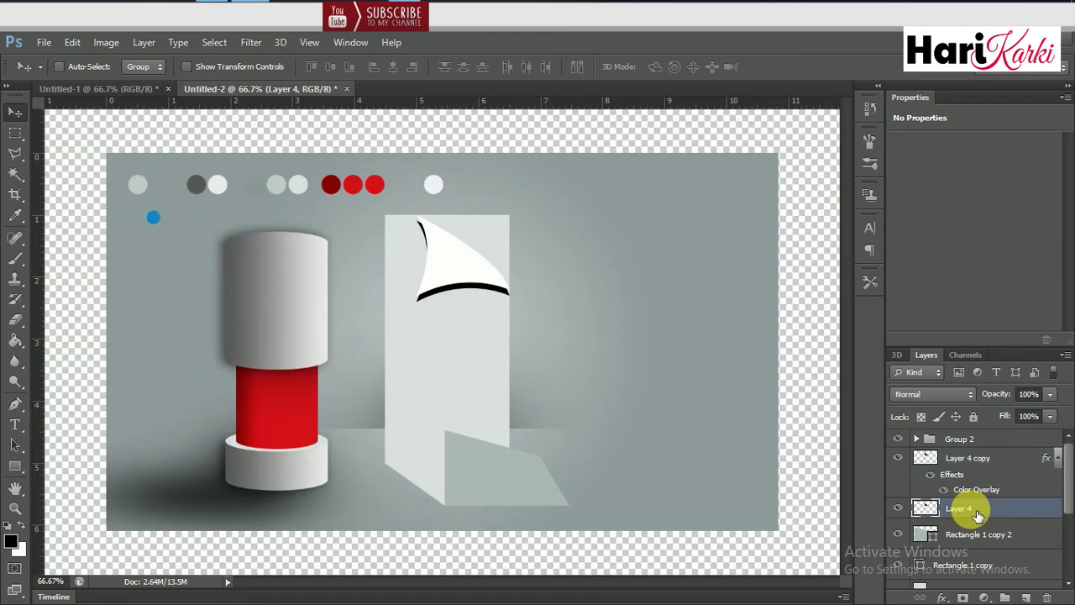
key(ctrl+t)
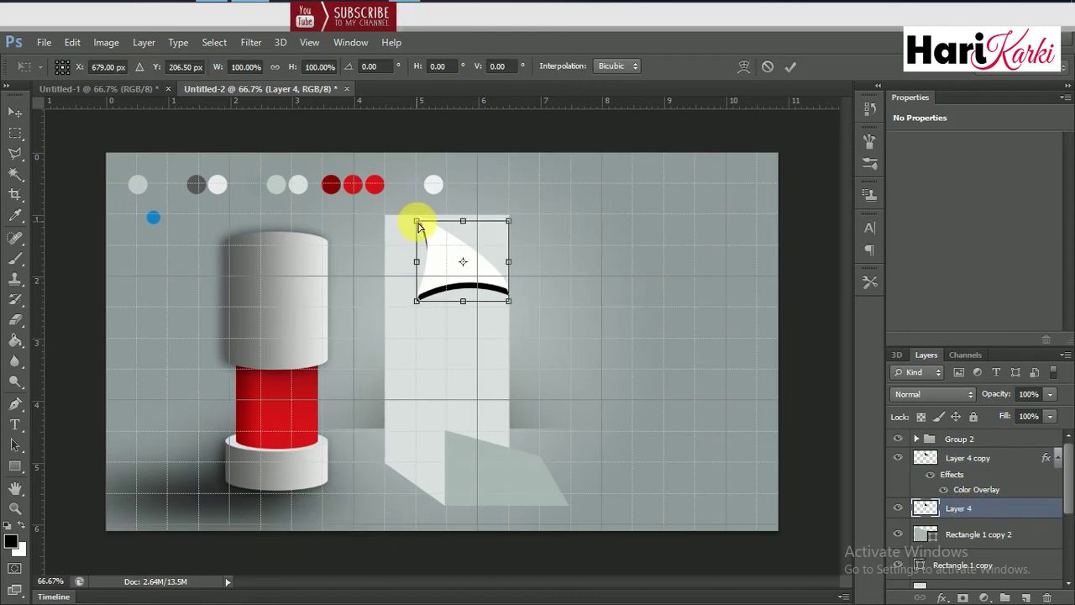
drag(420, 227, 430, 231)
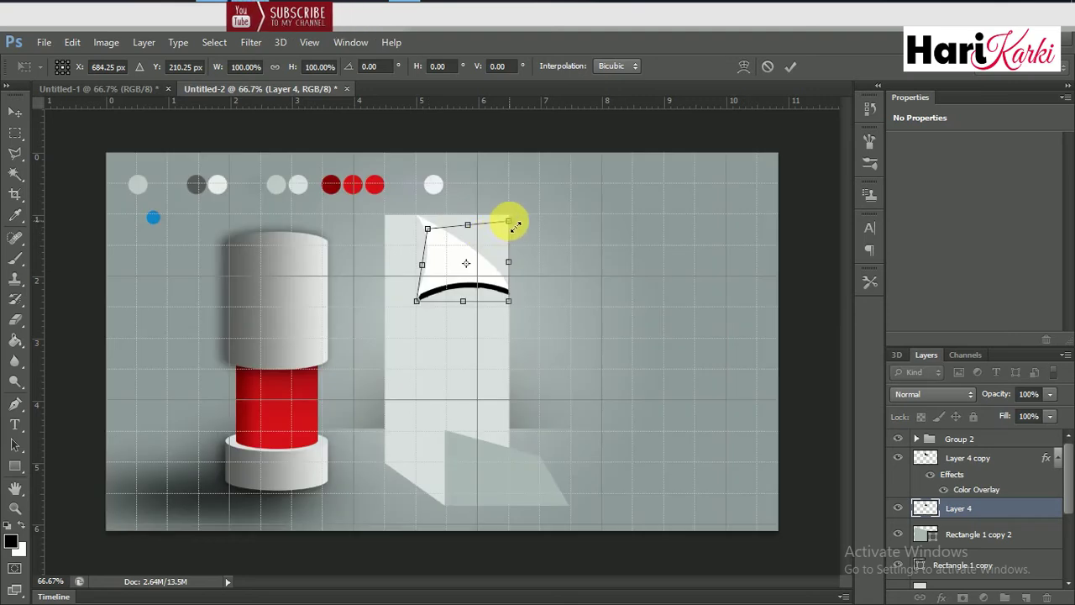
drag(509, 224, 496, 242)
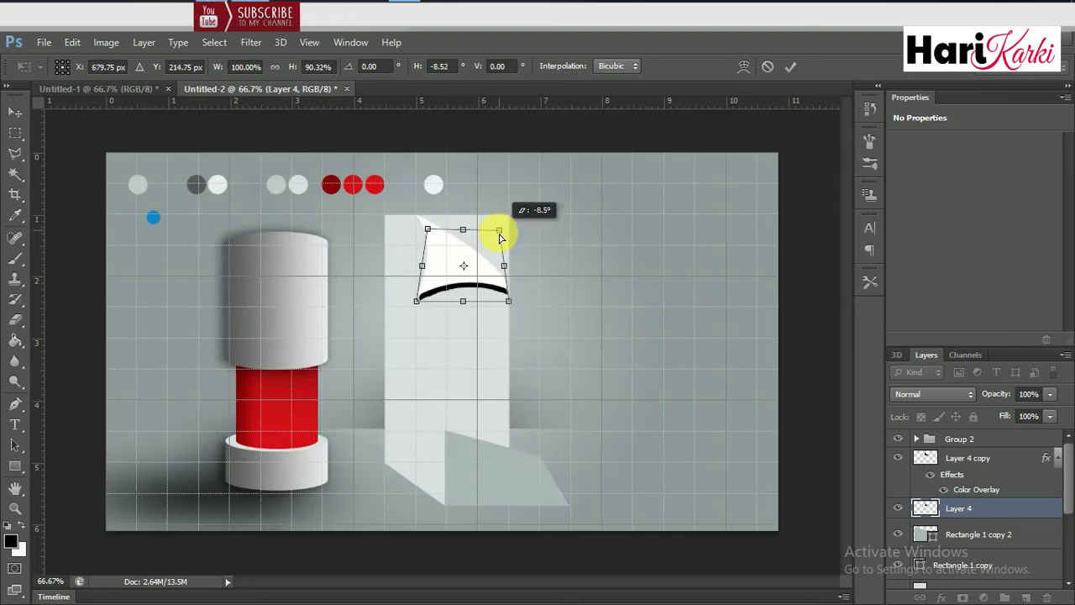
key(Return)
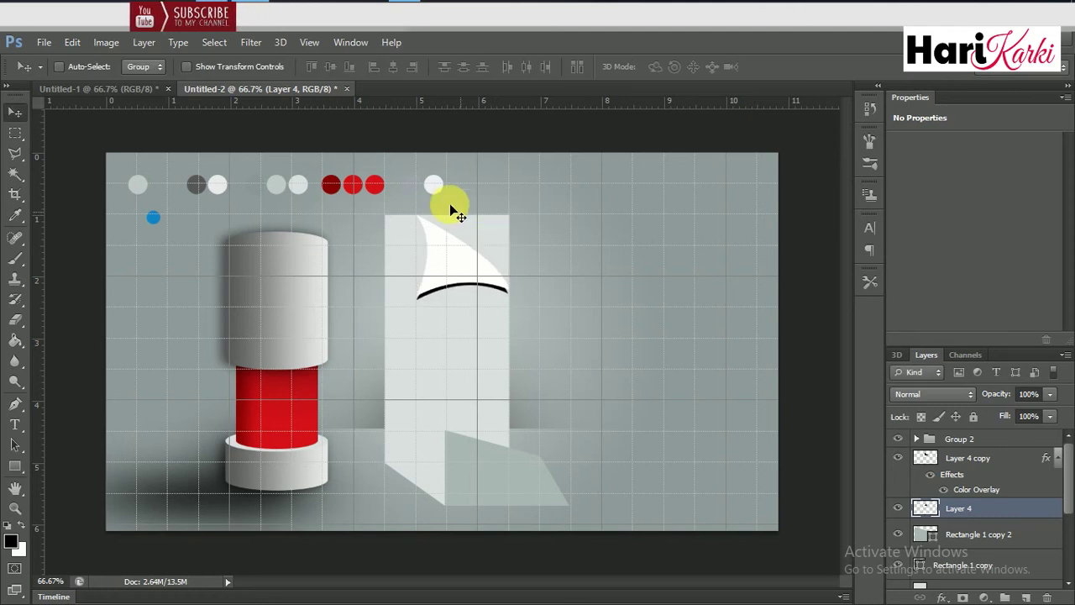
Soften Layer 4's black edge with a Gaussian Blur of about 4 pixels.
click(262, 43)
mouse_move(259, 201)
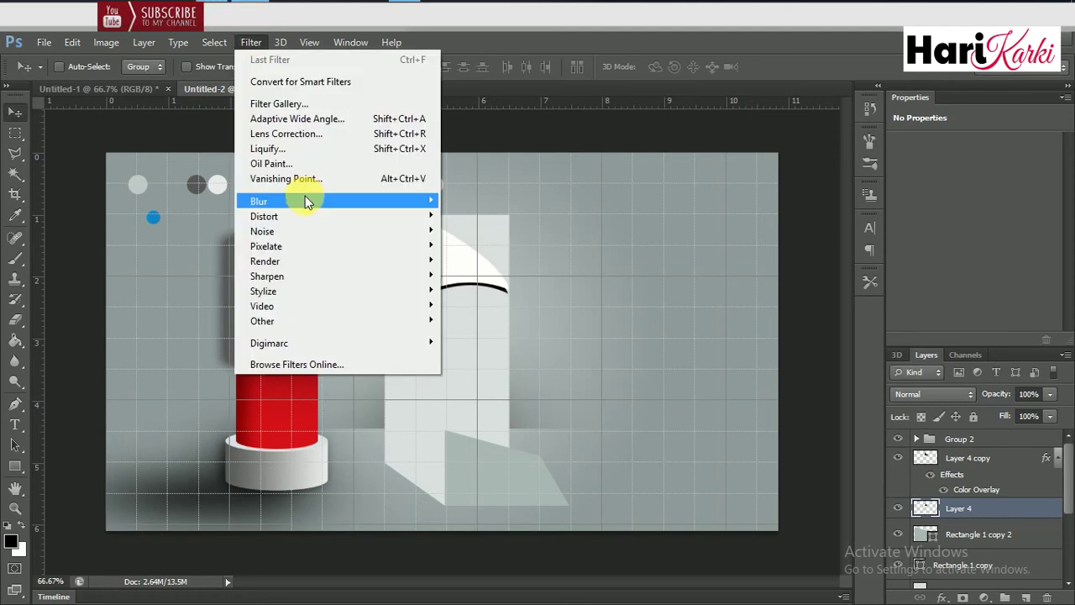
click(491, 313)
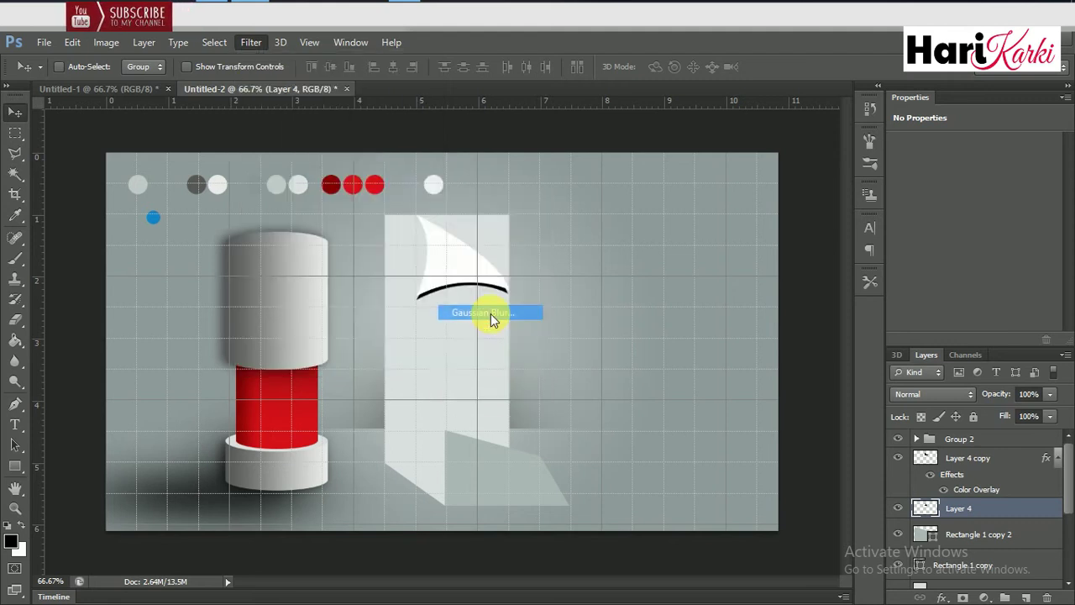
drag(469, 116, 625, 118)
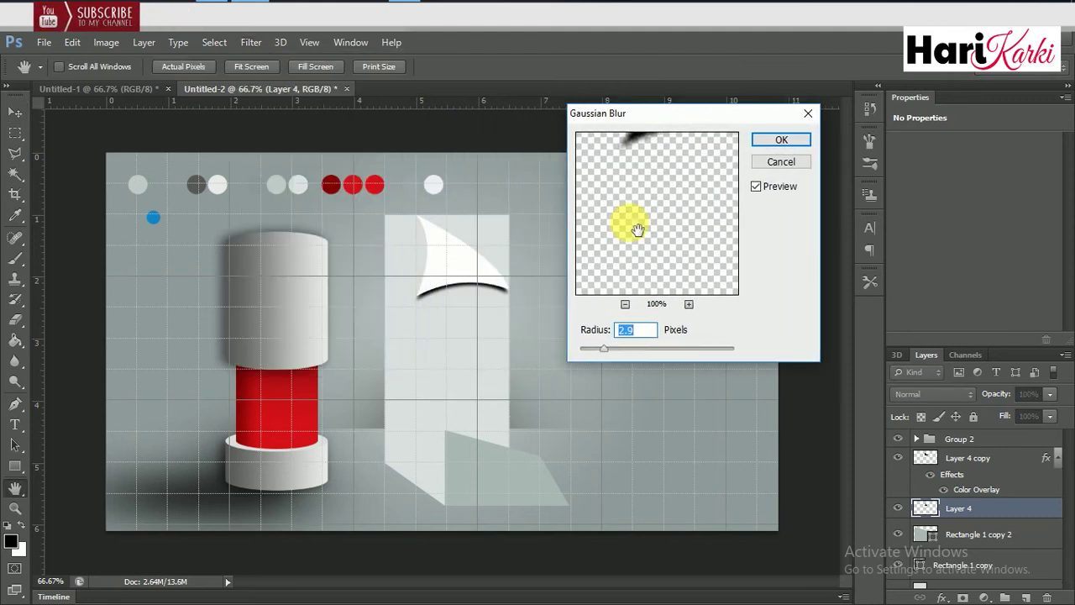
drag(613, 344, 614, 350)
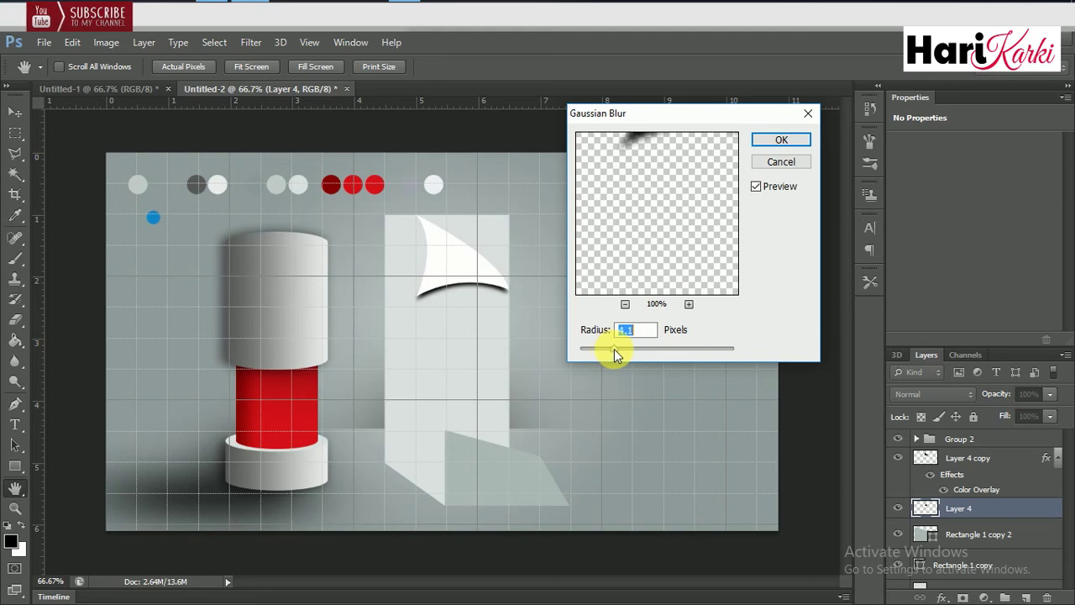
click(767, 143)
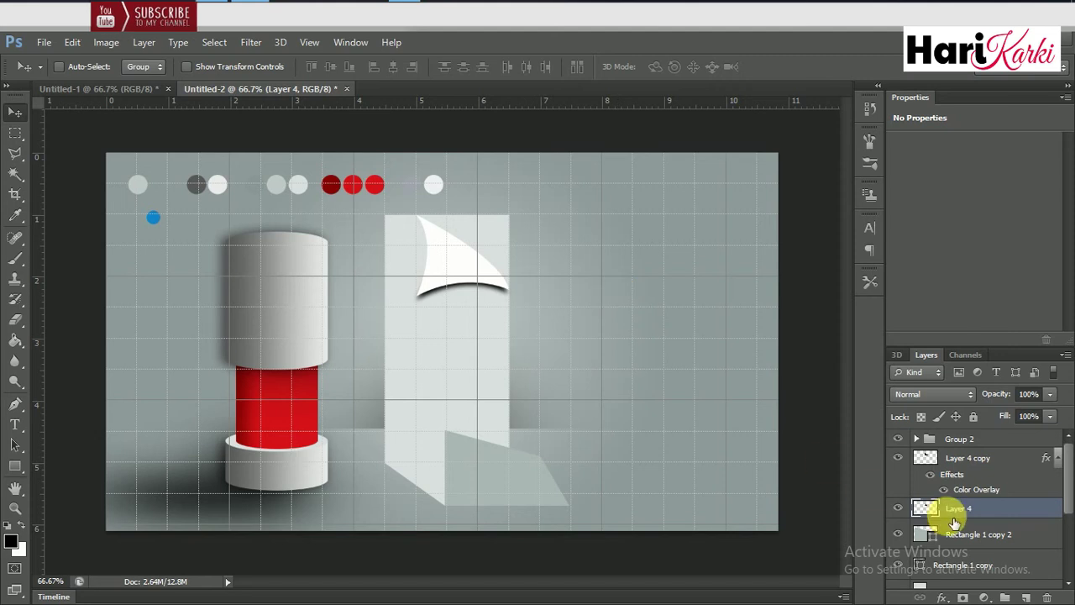
Select the Rectangle 1 shape layer and rasterize it.
right_click(491, 363)
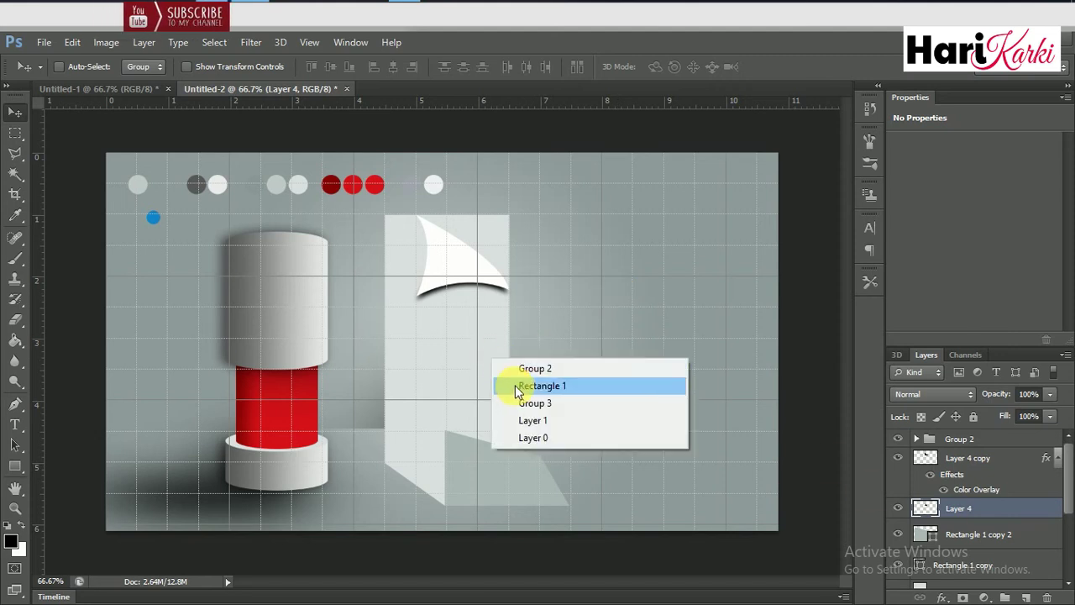
click(514, 384)
right_click(957, 574)
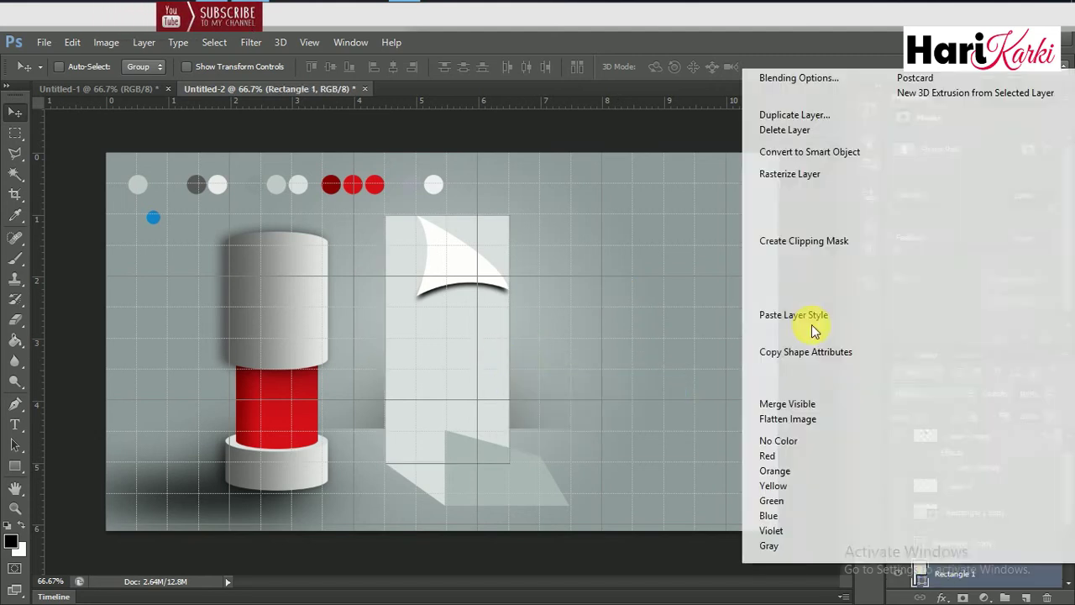
click(778, 176)
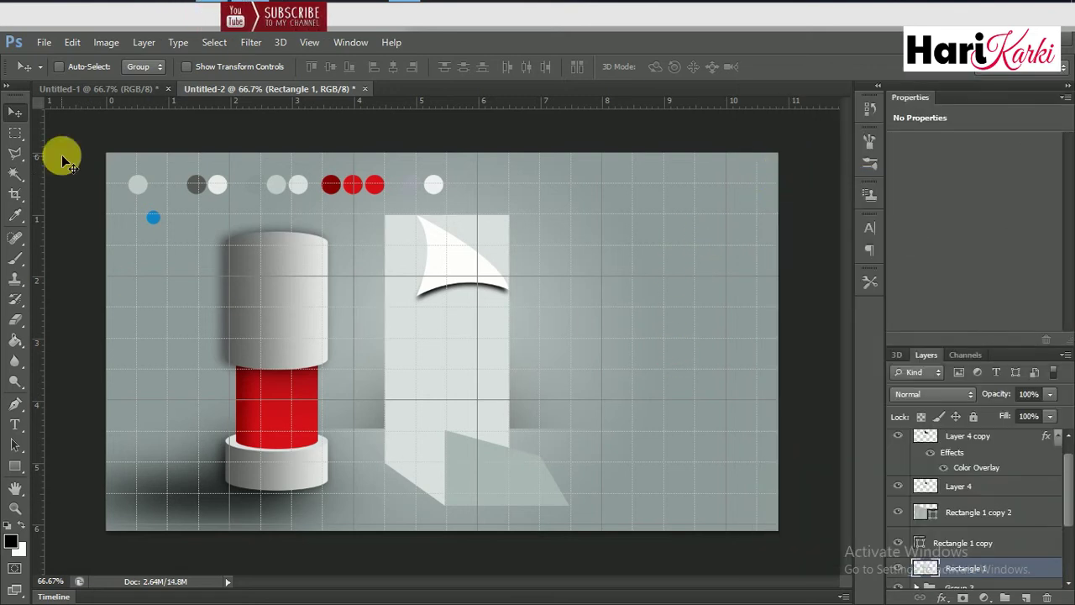
Lasso the paper's top-right corner behind the curl and copy it to a new Layer 5.
click(16, 153)
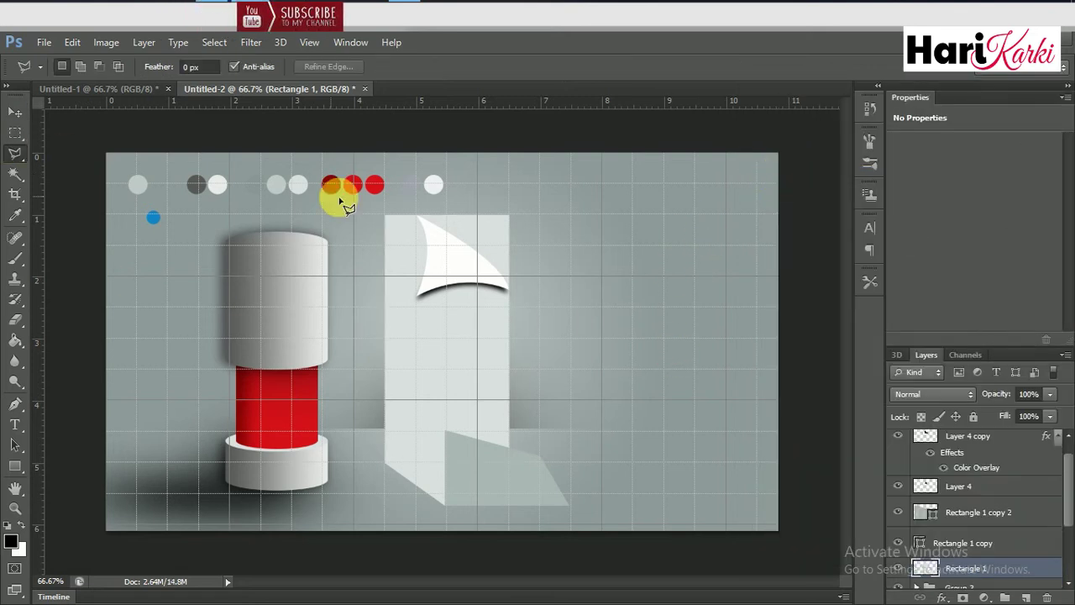
ctrl+click(927, 568)
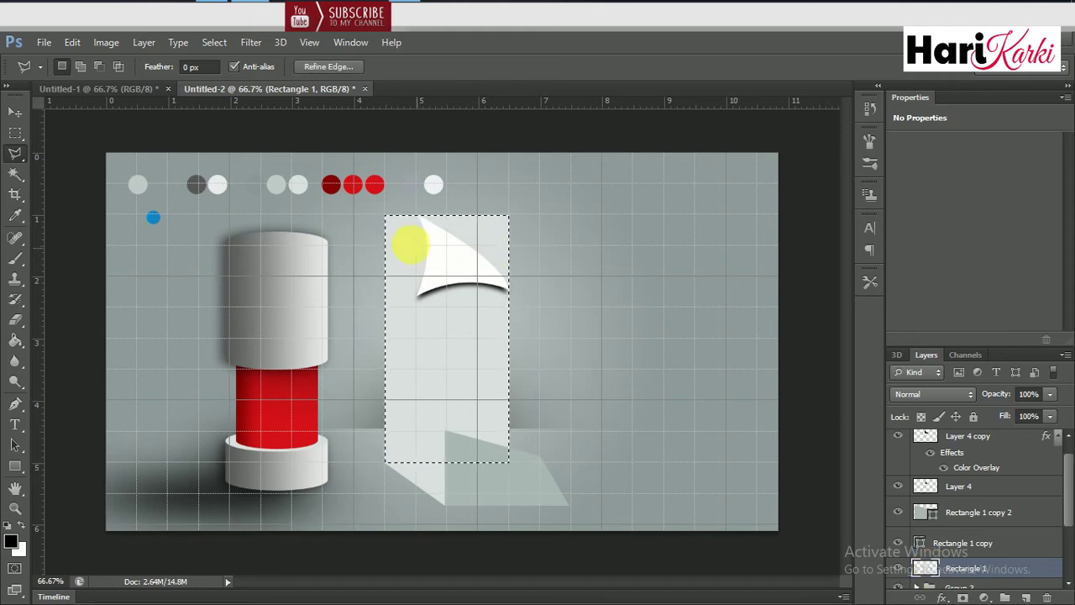
click(409, 210)
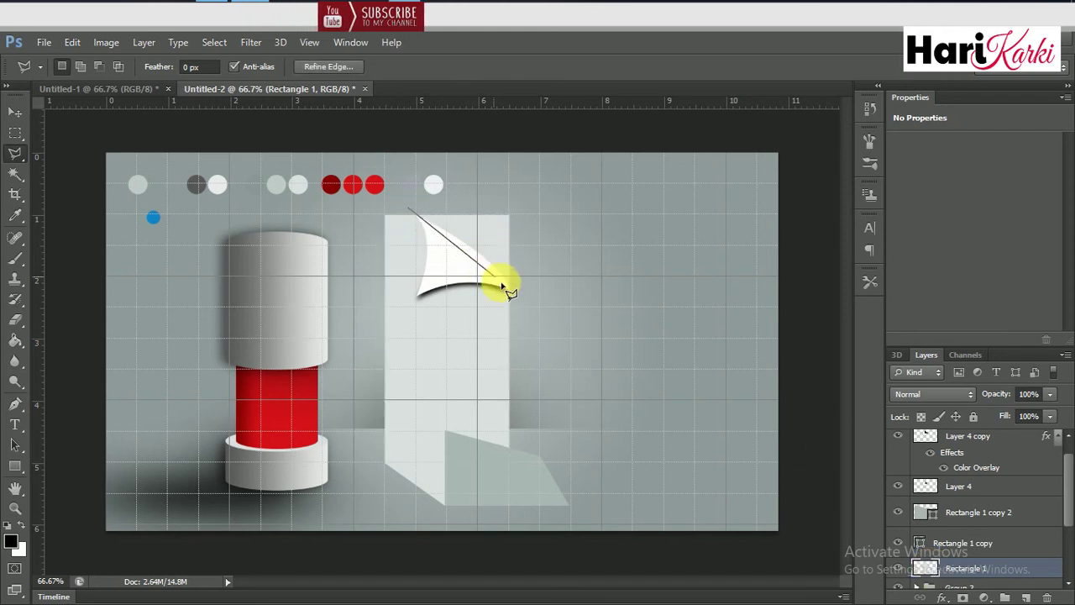
click(521, 298)
click(550, 226)
click(520, 185)
click(386, 185)
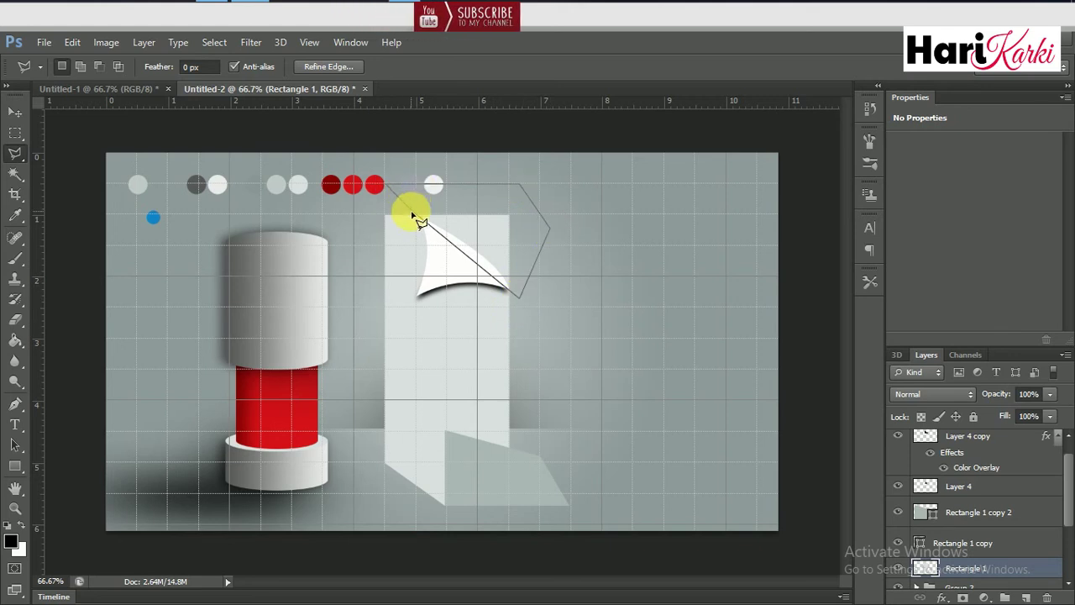
double_click(415, 217)
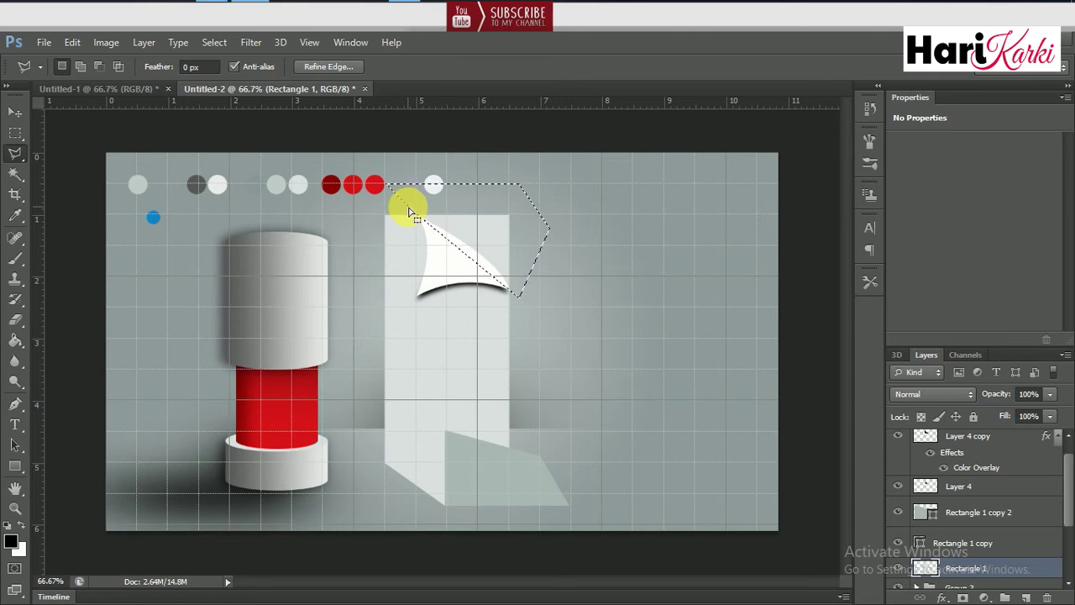
key(ctrl+j)
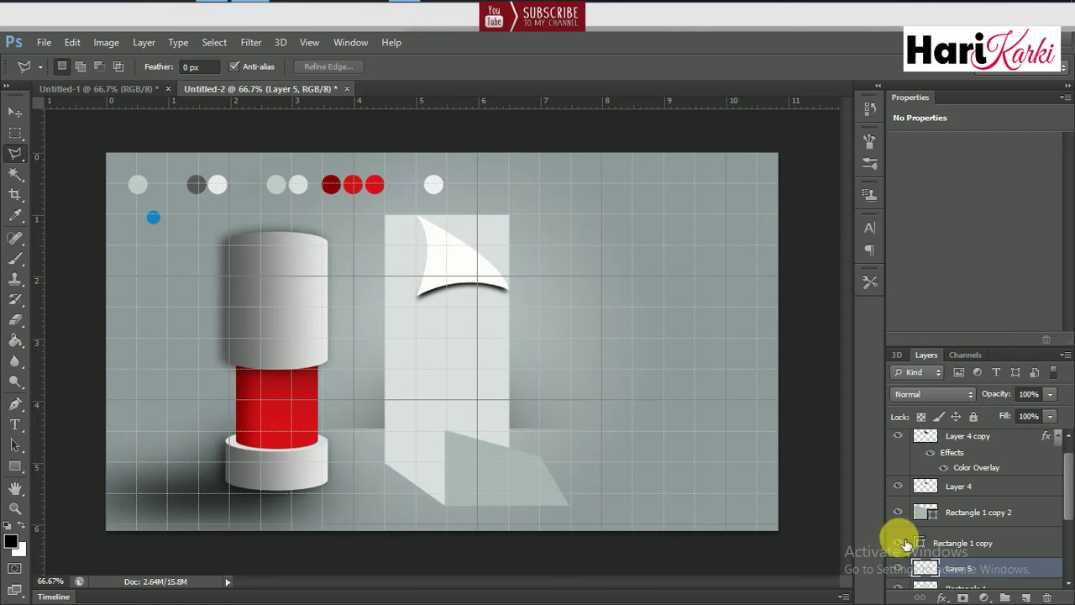
Give Layer 5 a blue 1386c7 Color Overlay sampled from the blue dot.
click(942, 598)
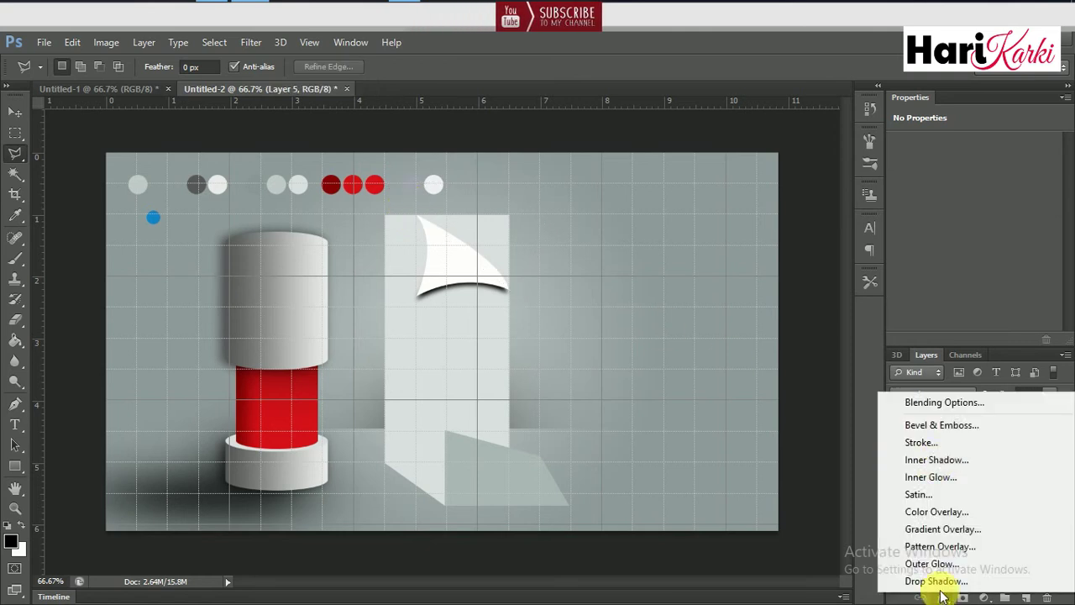
click(935, 511)
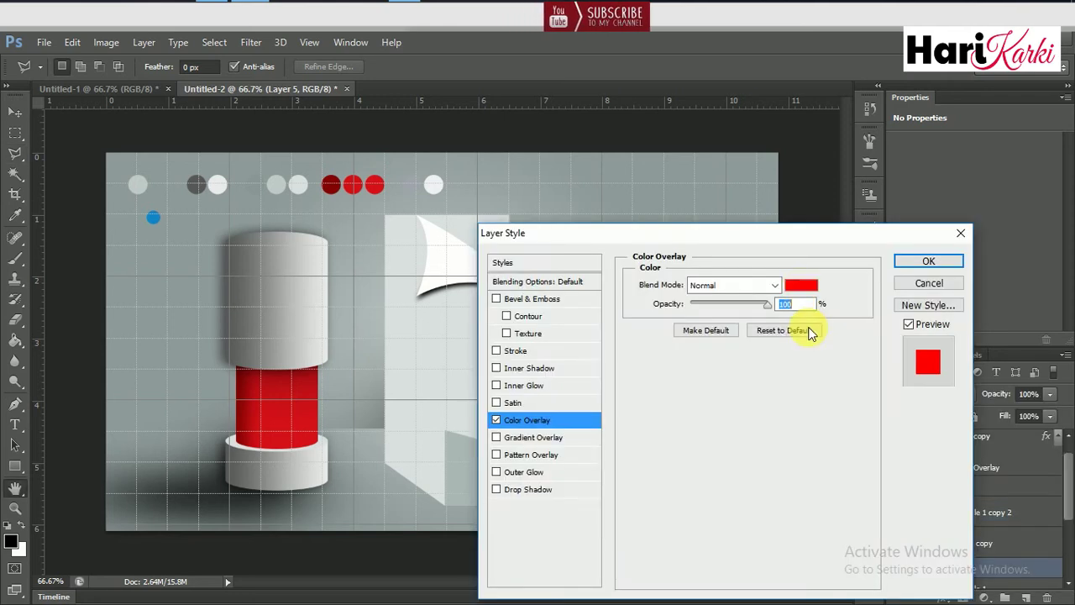
click(802, 282)
click(153, 220)
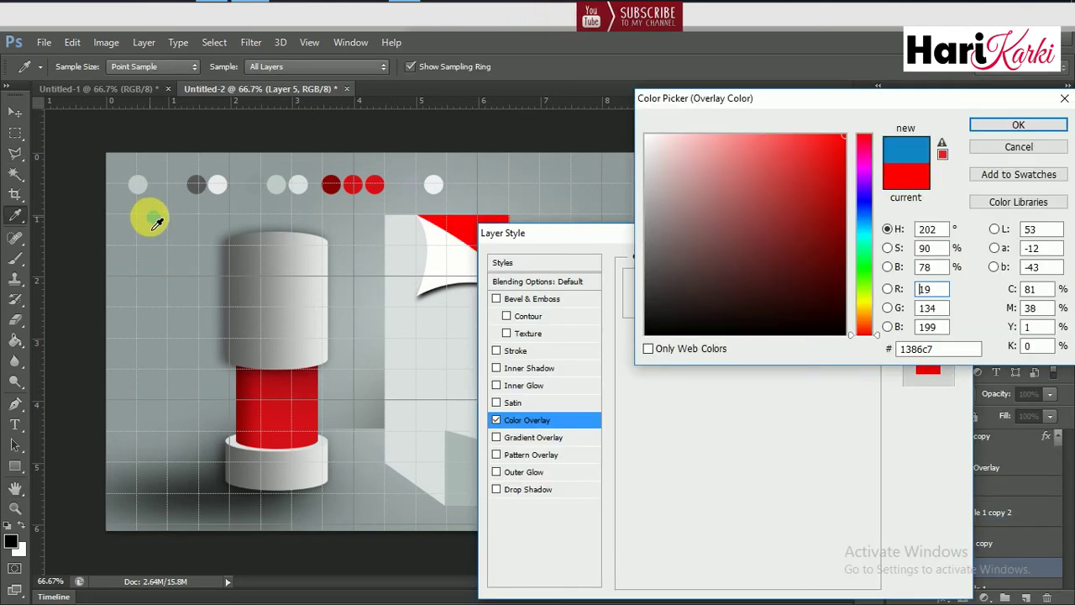
click(1018, 125)
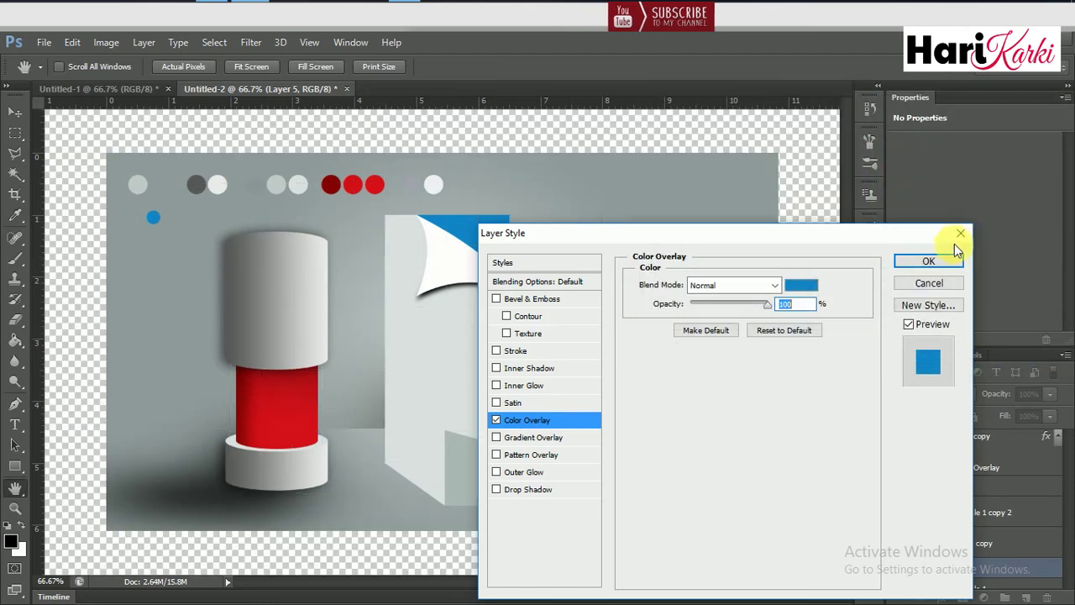
click(929, 262)
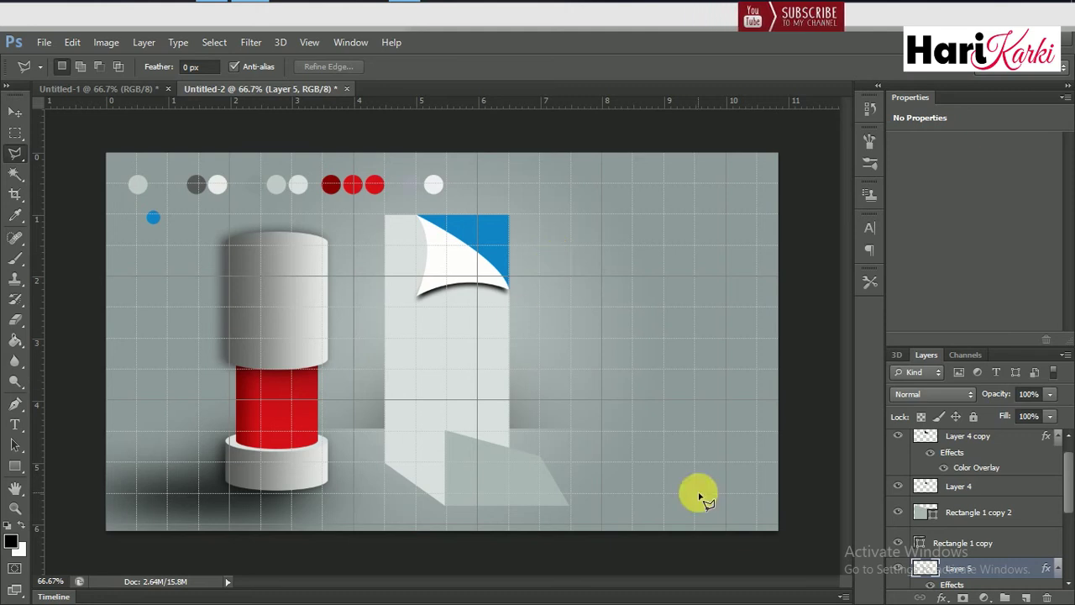
key(v)
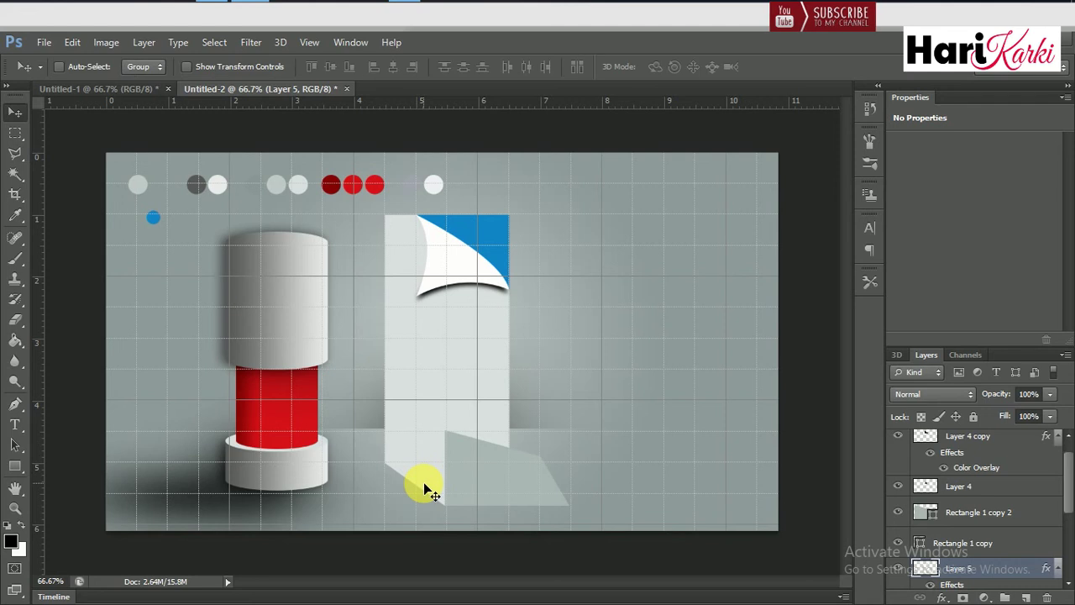
right_click(425, 487)
Add a Gradient Overlay to Rectangle 1 copy running from the dark red dot to the blue dot colour.
click(455, 514)
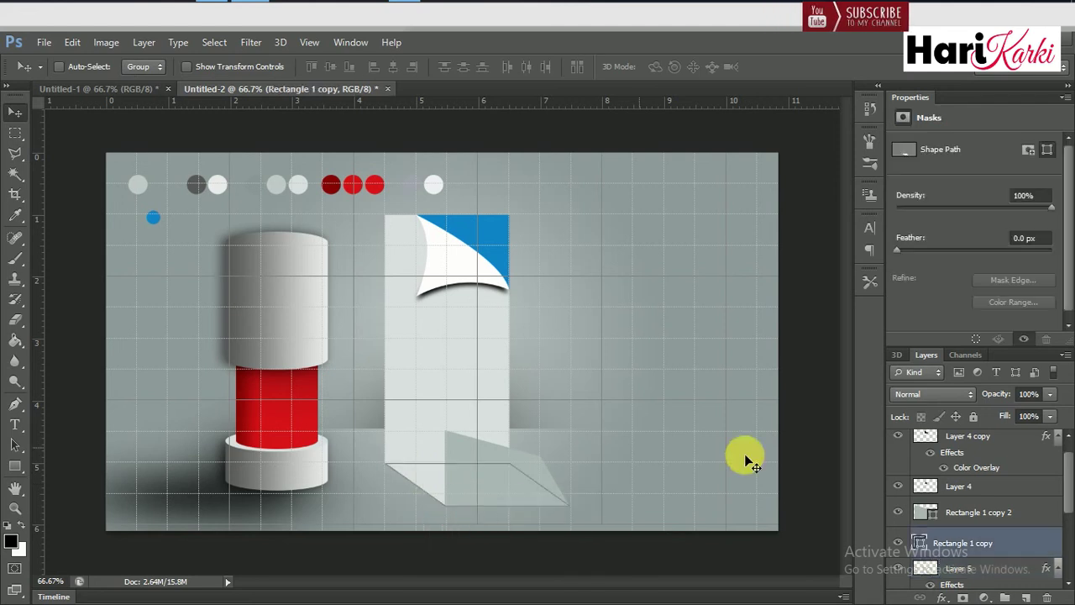
click(943, 598)
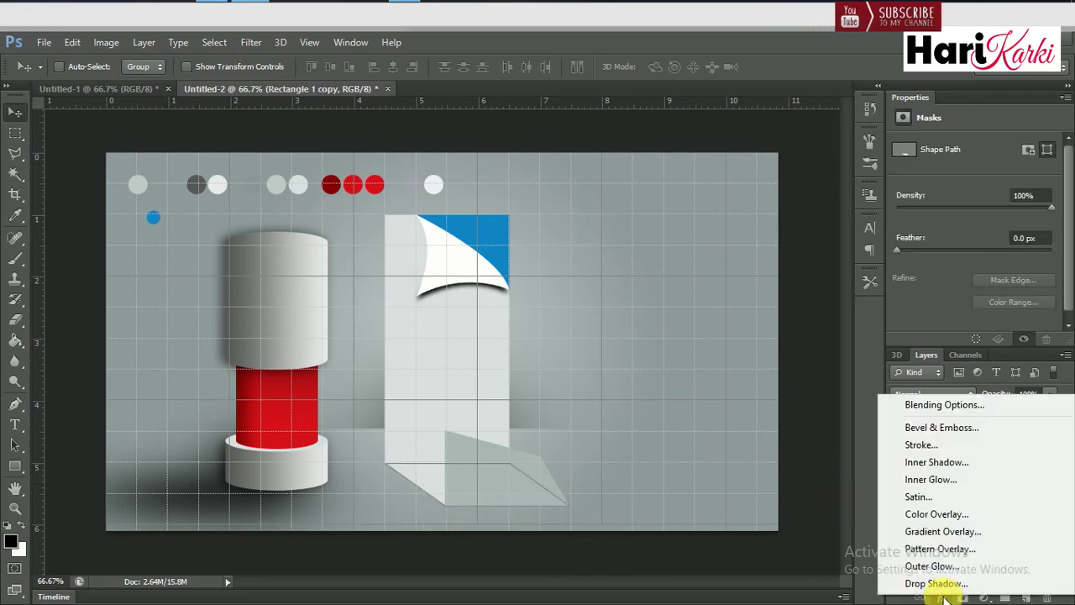
click(936, 536)
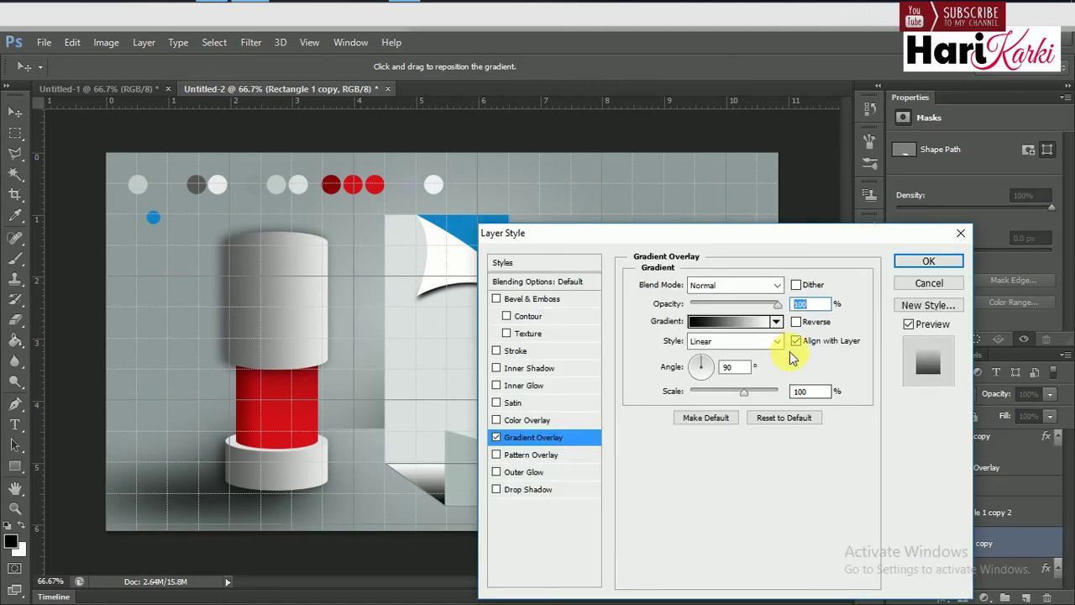
click(736, 323)
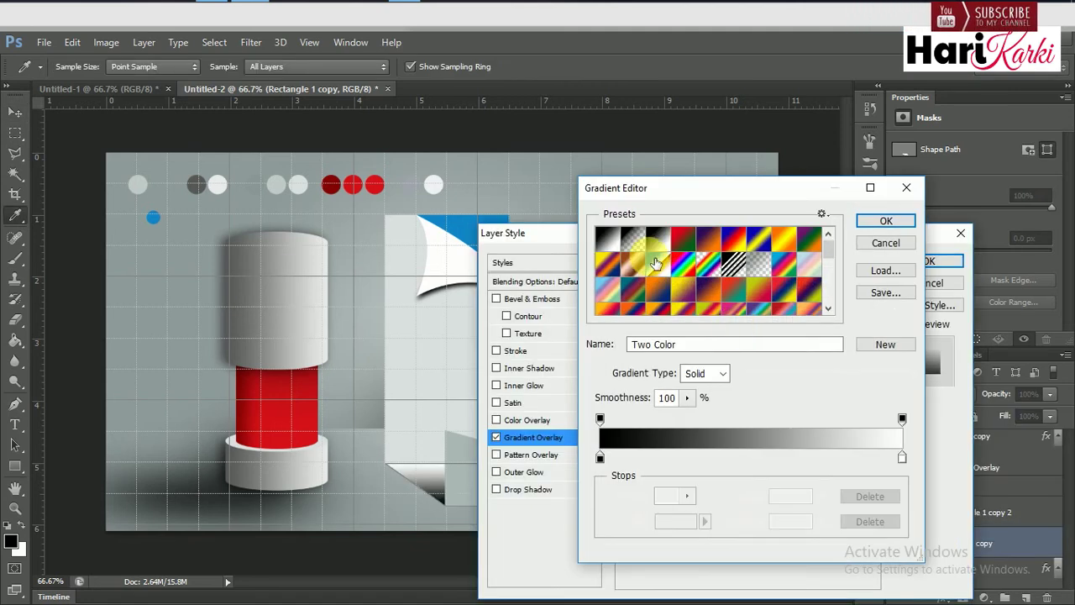
click(601, 459)
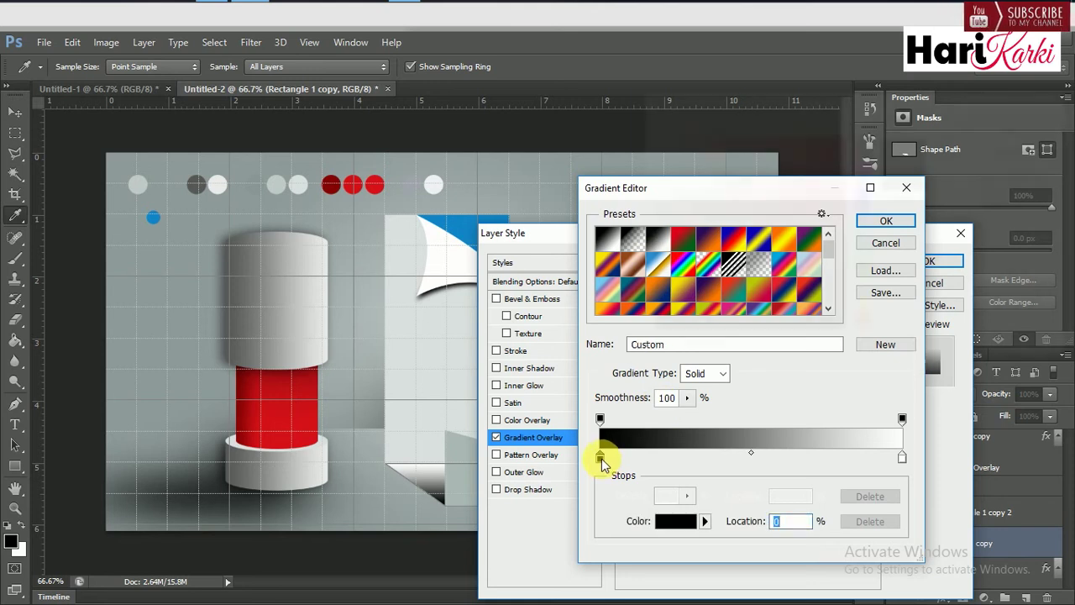
double_click(601, 459)
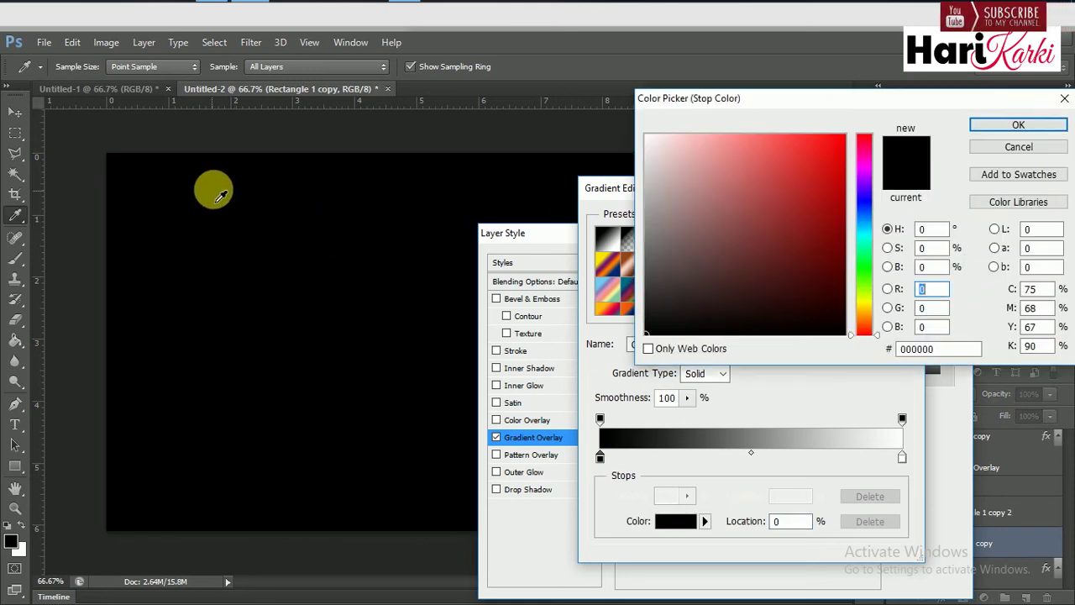
drag(220, 195, 299, 184)
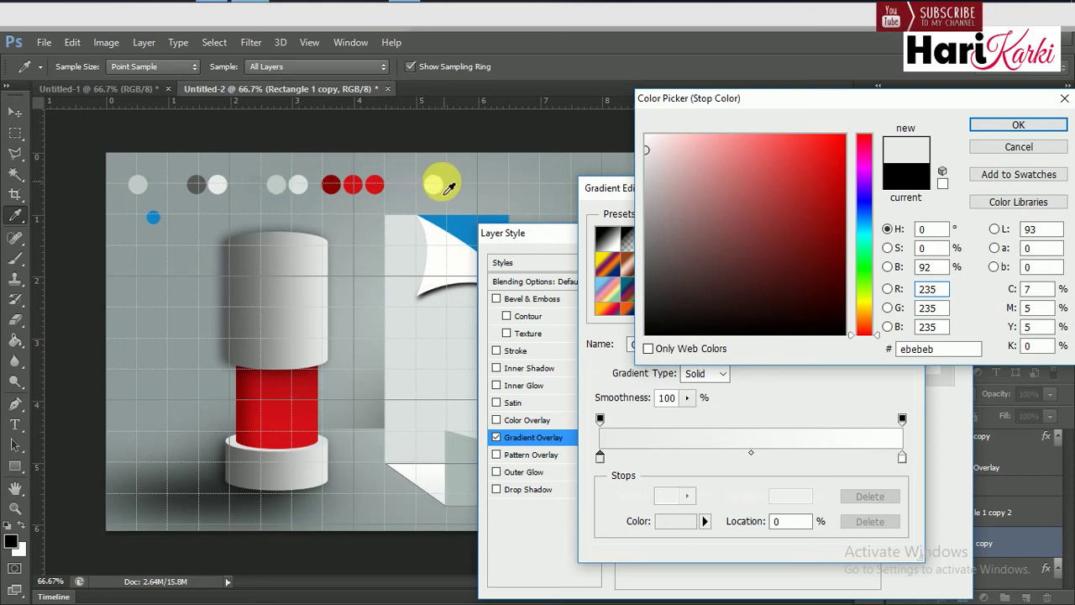
mouse_move(286, 191)
mouse_down()
mouse_move(442, 193)
mouse_move(413, 183)
mouse_move(308, 213)
mouse_move(281, 187)
mouse_move(330, 189)
mouse_up()
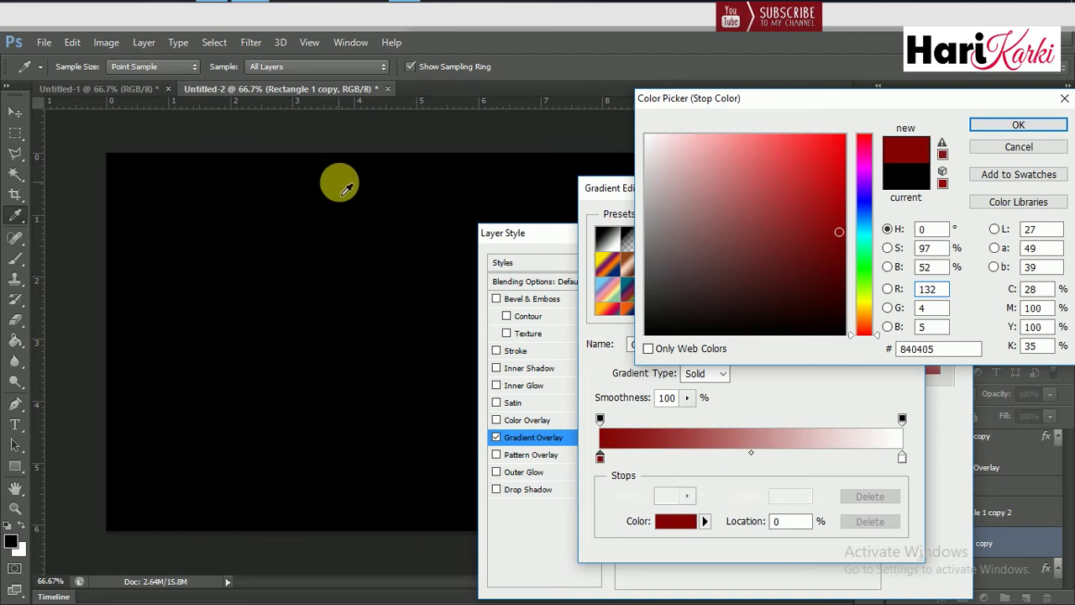
click(975, 125)
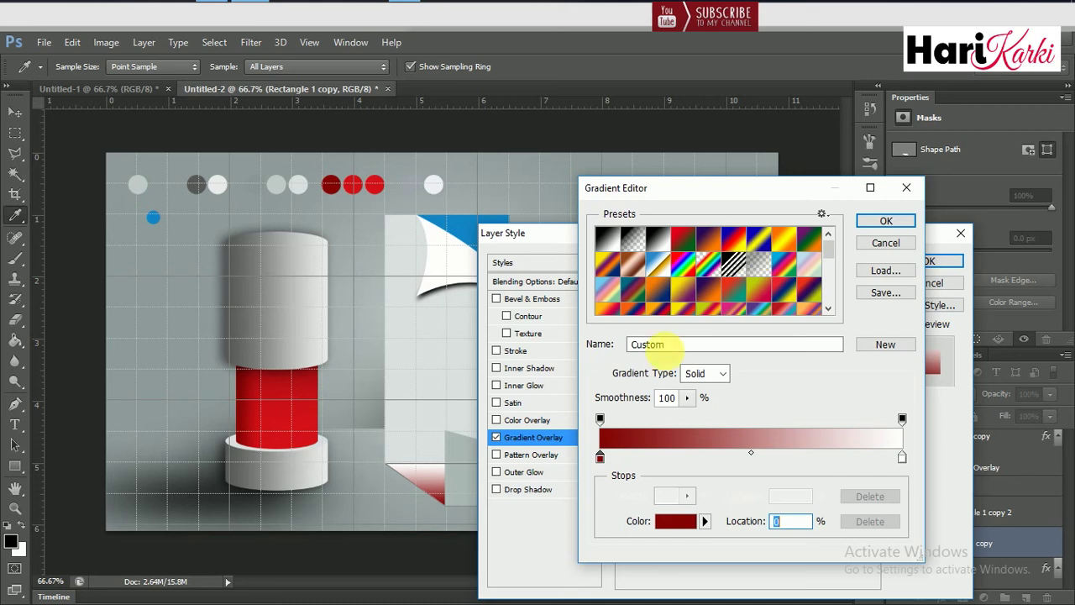
double_click(902, 458)
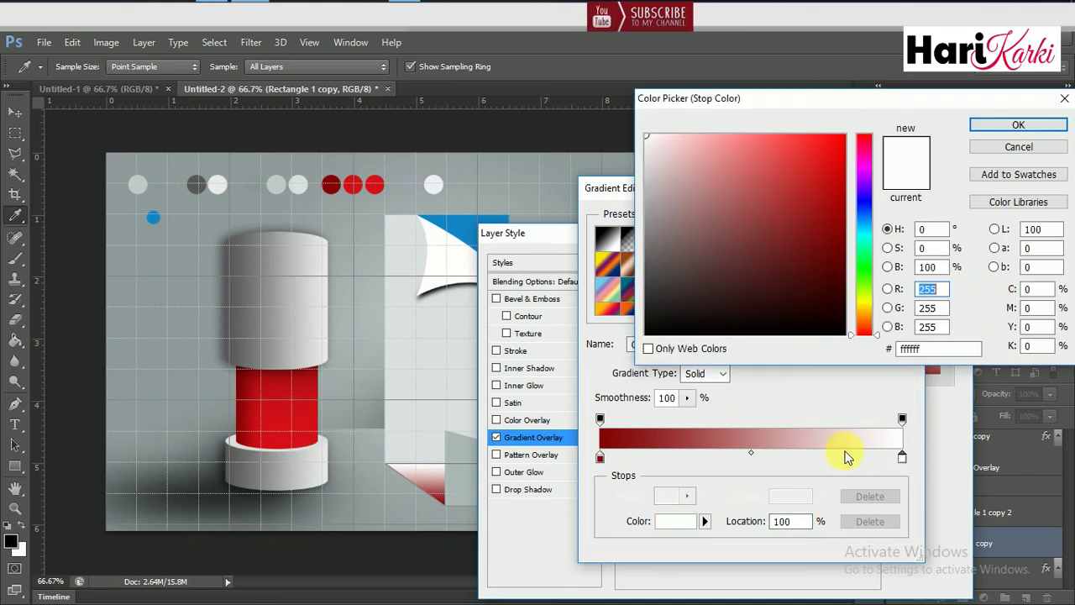
click(468, 227)
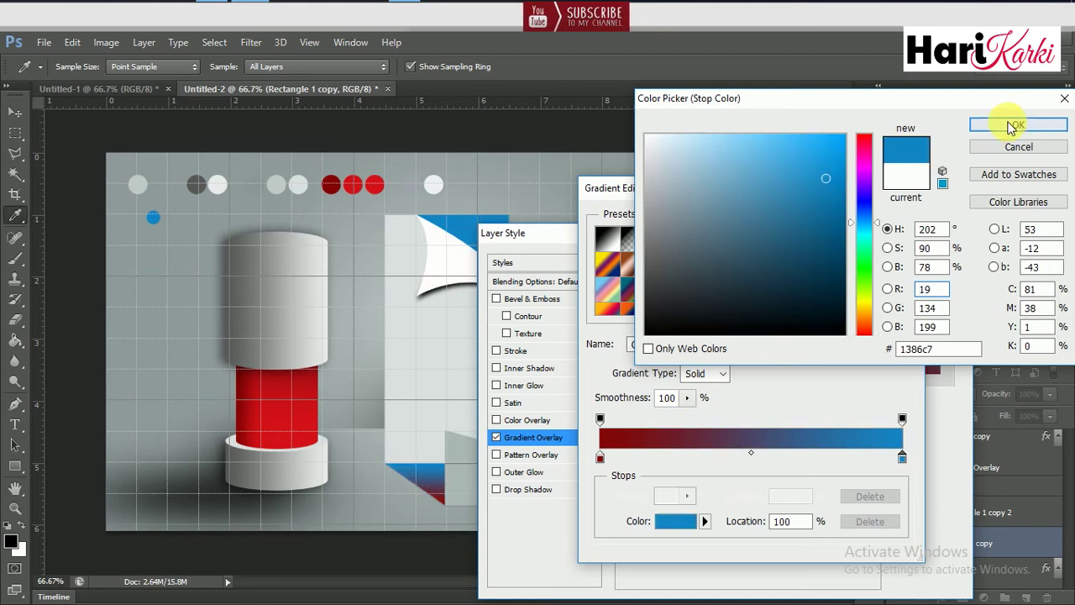
click(1008, 125)
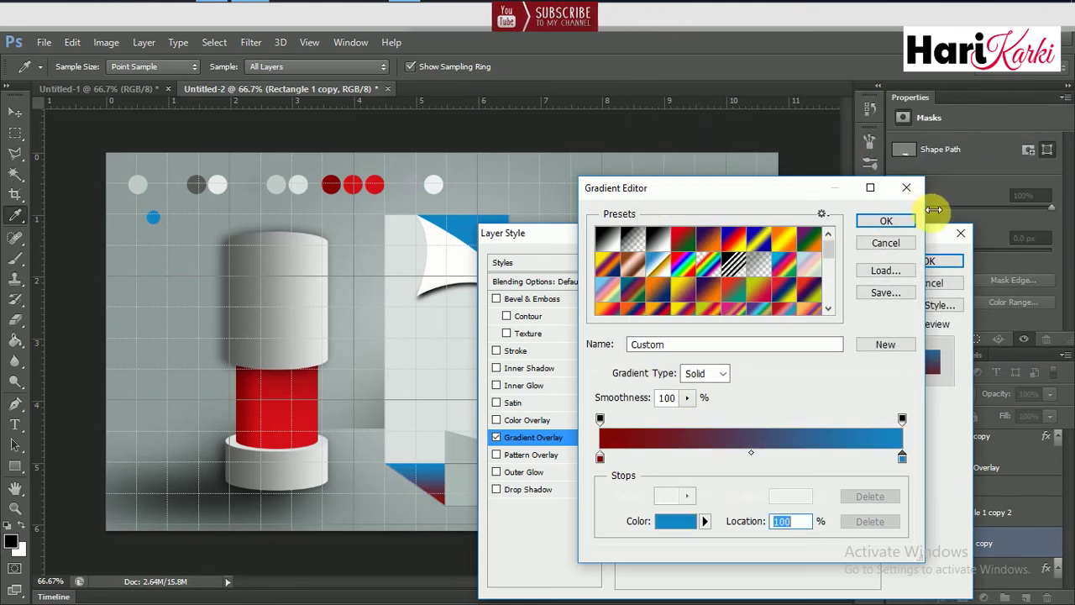
click(885, 220)
Set the gradient angle to 0, make it radial, and reduce its scale to about 127%.
double_click(729, 367)
text(0)
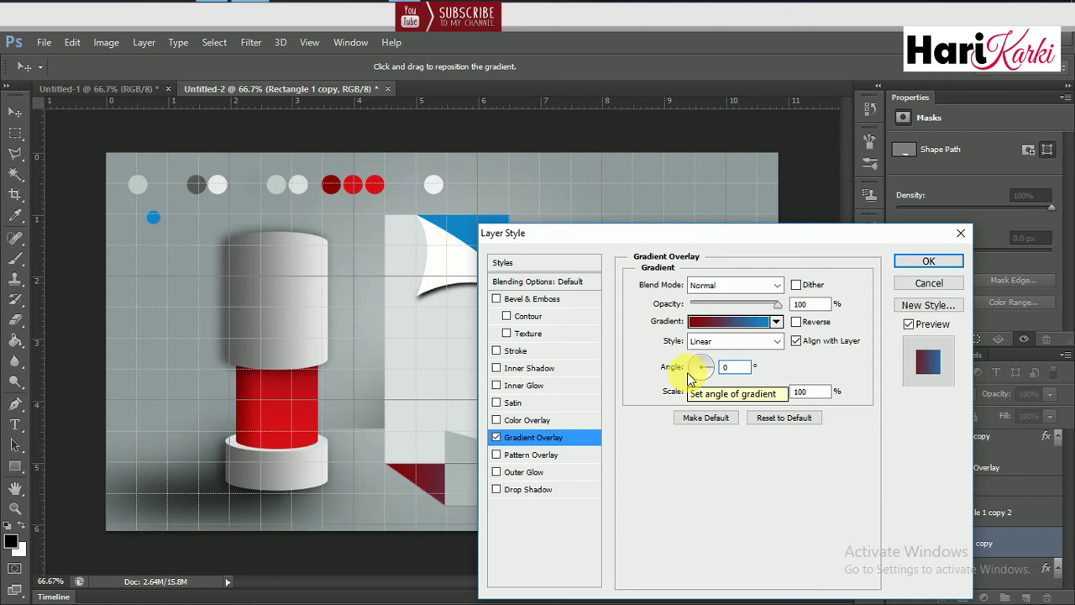
mouse_move(747, 391)
mouse_down()
mouse_move(731, 393)
mouse_move(779, 393)
mouse_up()
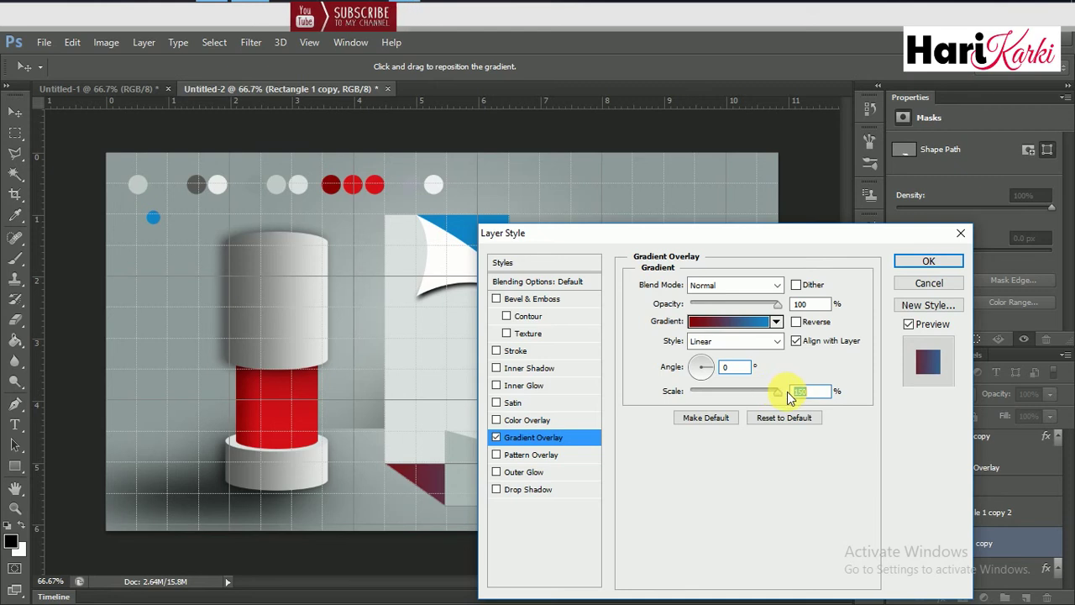
click(752, 342)
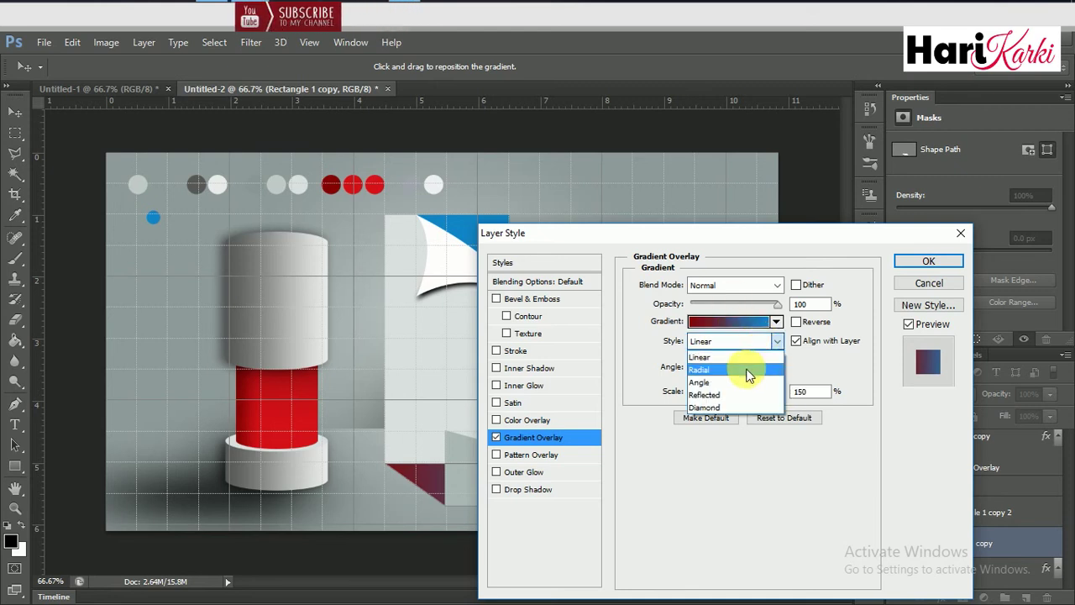
click(750, 371)
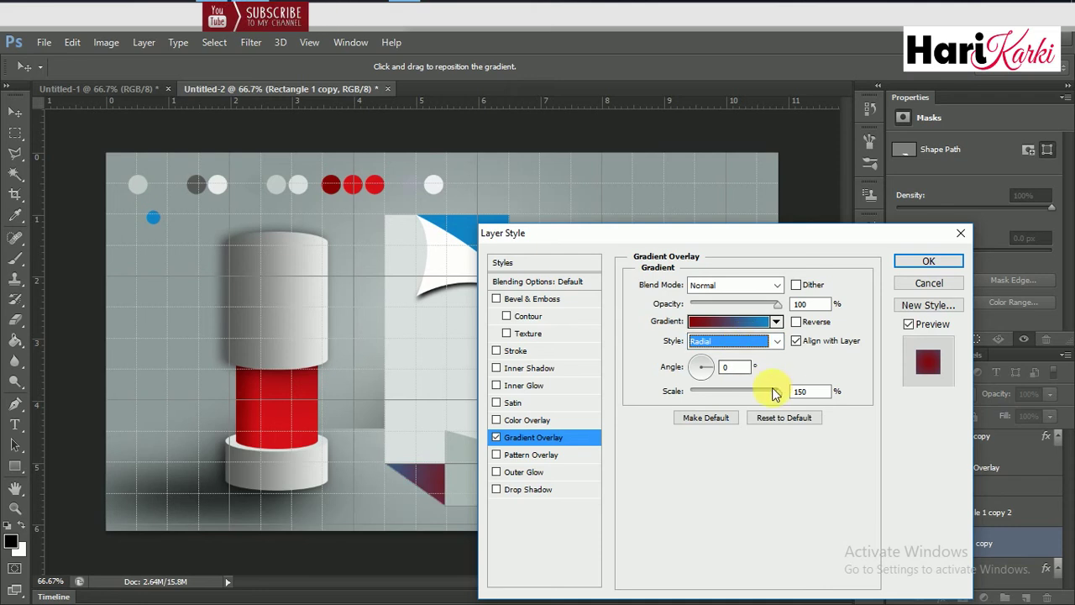
drag(775, 395, 767, 398)
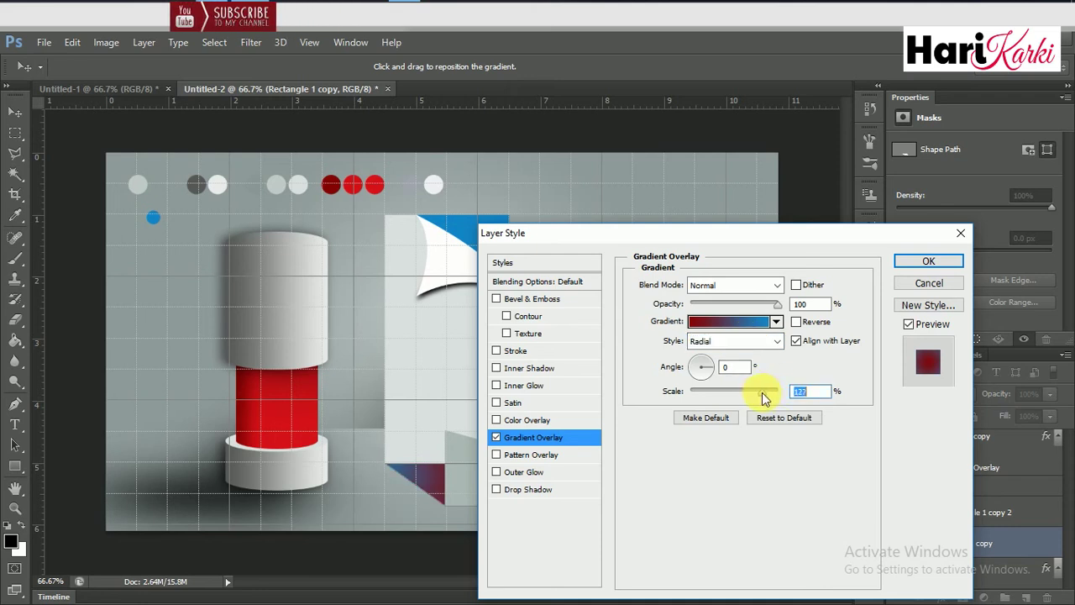
click(901, 262)
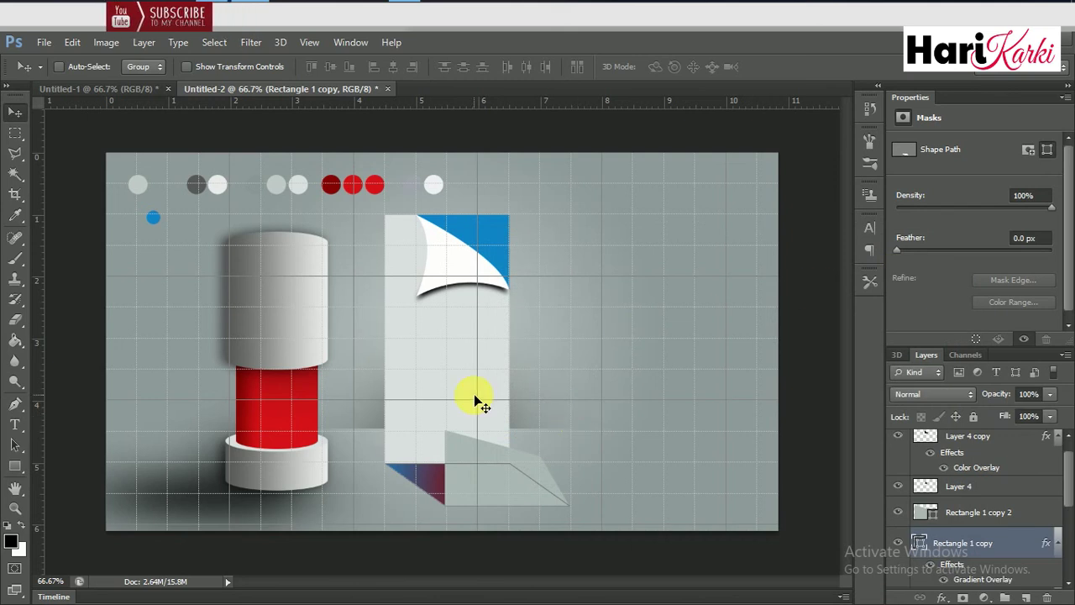
Hide the guides and grid, then duplicate the Rectangle 1 copy fold layer.
key(ctrl+semicolon)
key(ctrl+semicolon)
key(ctrl+apostrophe)
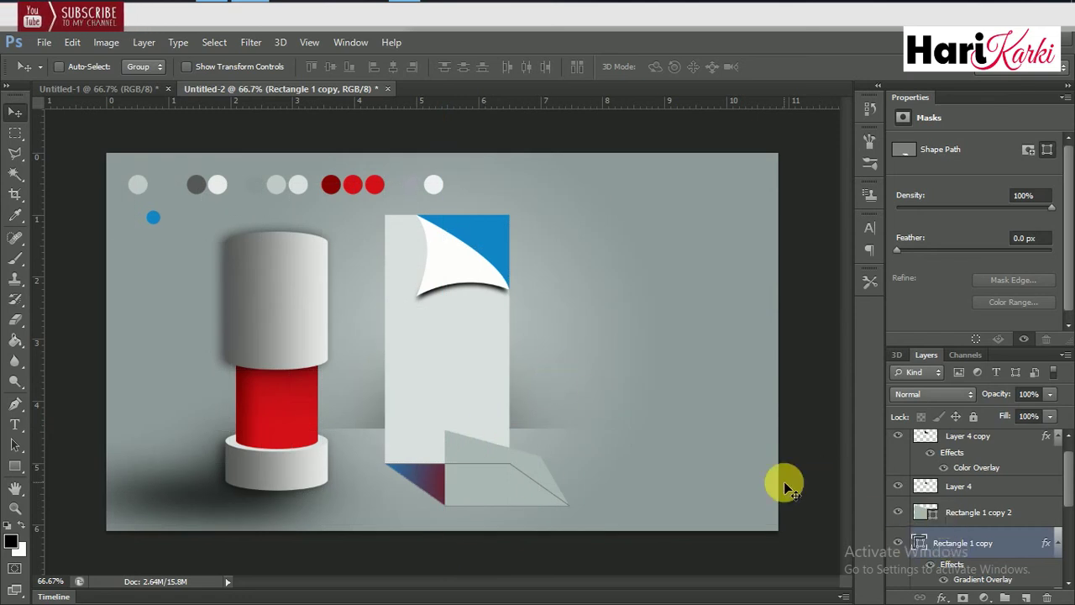
right_click(432, 479)
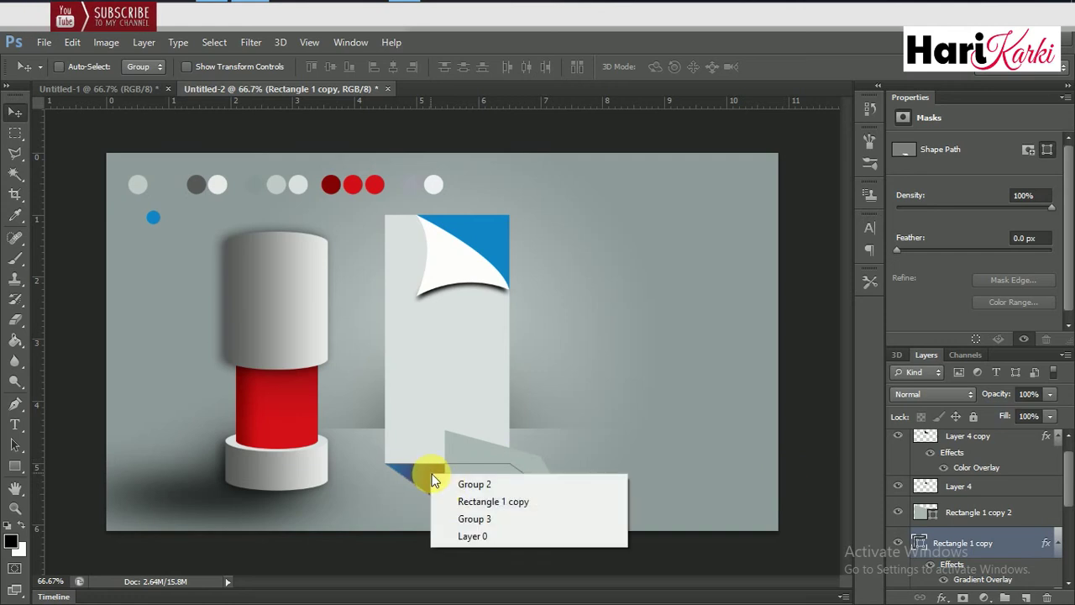
click(455, 500)
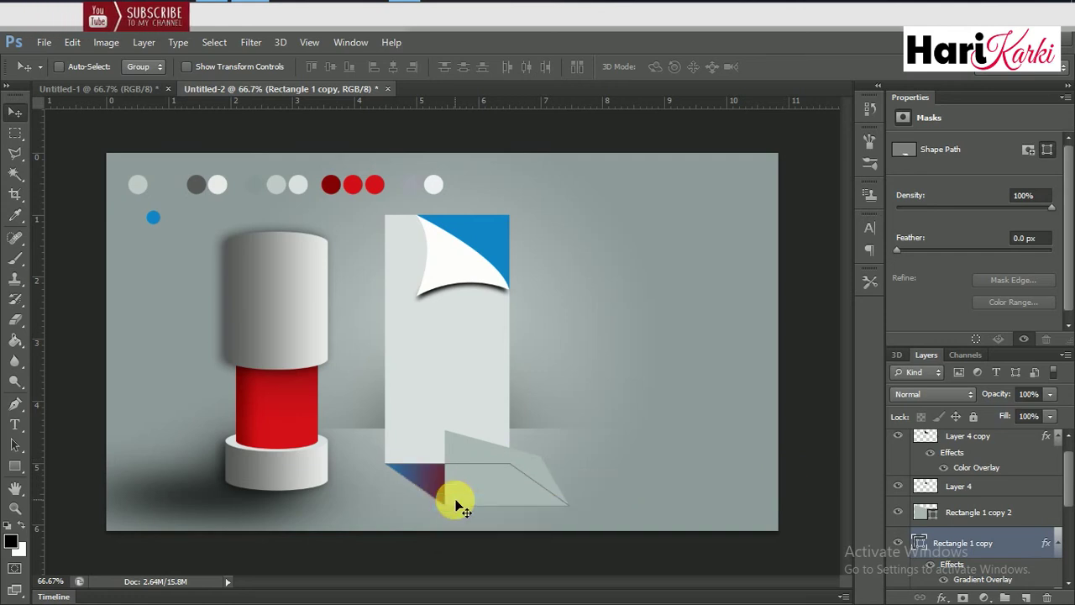
key(ctrl+j)
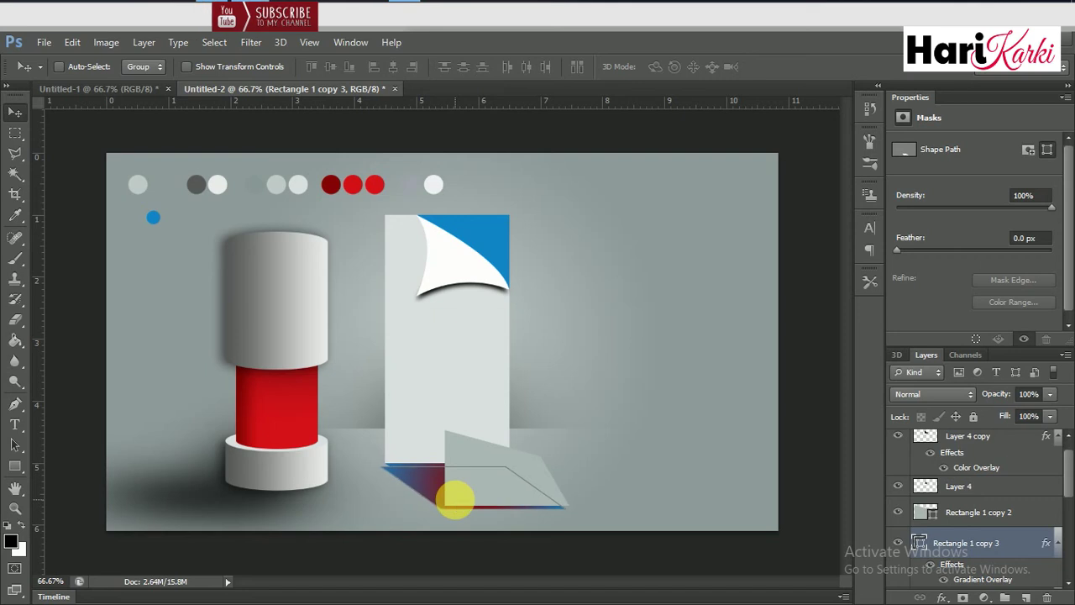
Place Rectangle 1 copy 3 below Rectangle 1 copy in the layer stack.
scroll(1063, 504, down, 2)
drag(1057, 498, 1008, 559)
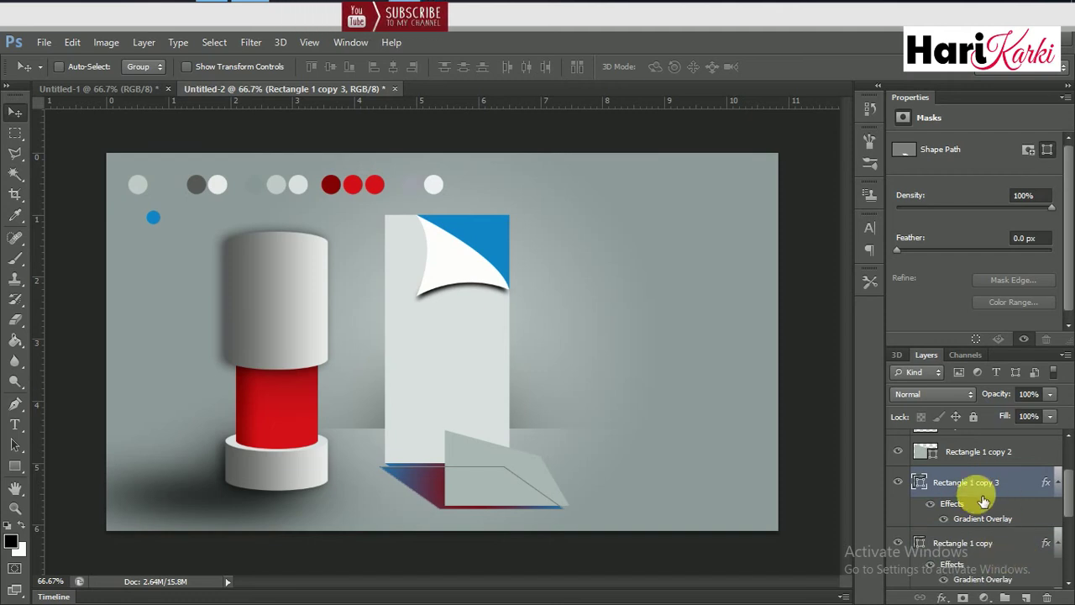
click(958, 555)
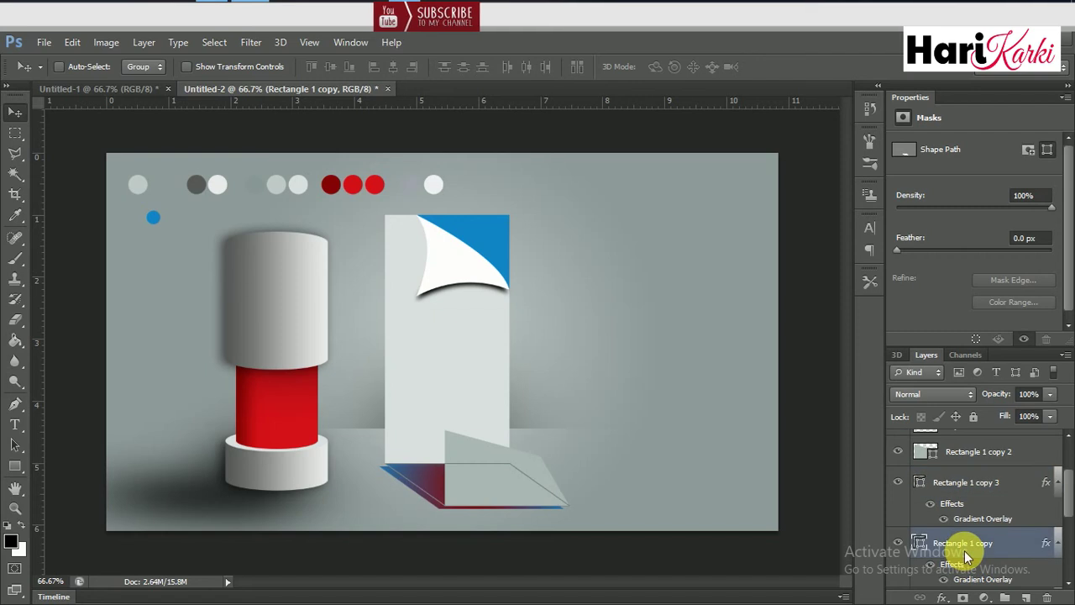
drag(971, 506, 989, 542)
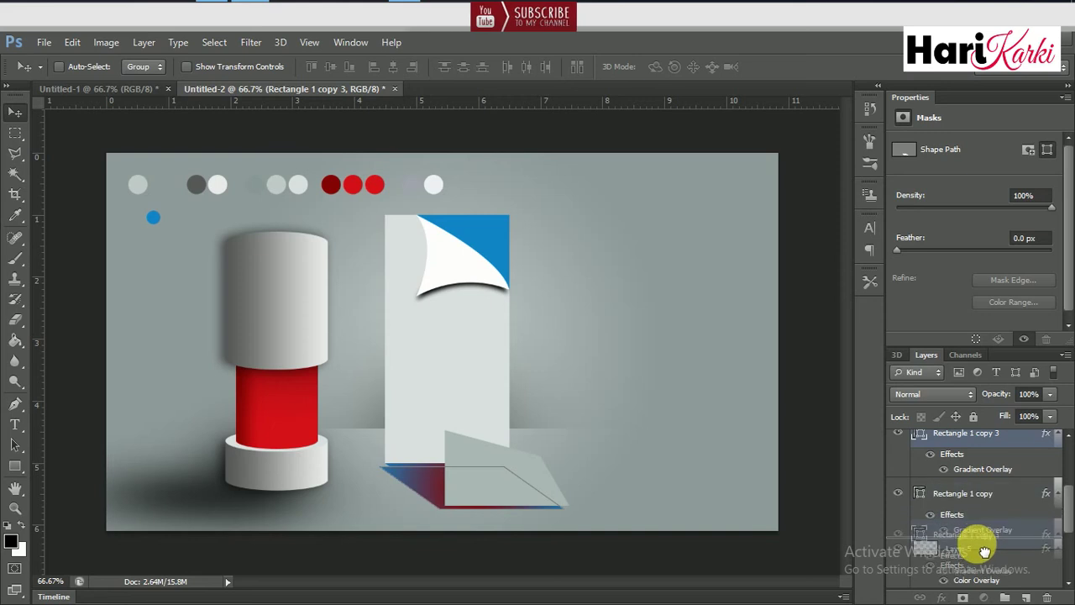
drag(989, 542, 972, 502)
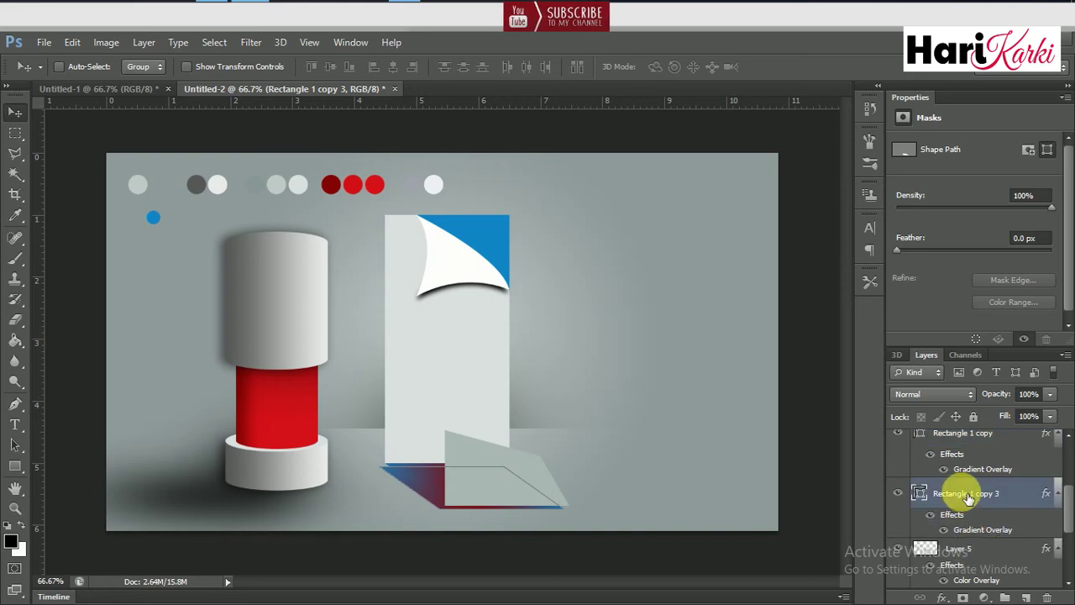
Turn off Rectangle 1 copy 3's gradient overlay and add a near-black Color Overlay.
double_click(1048, 502)
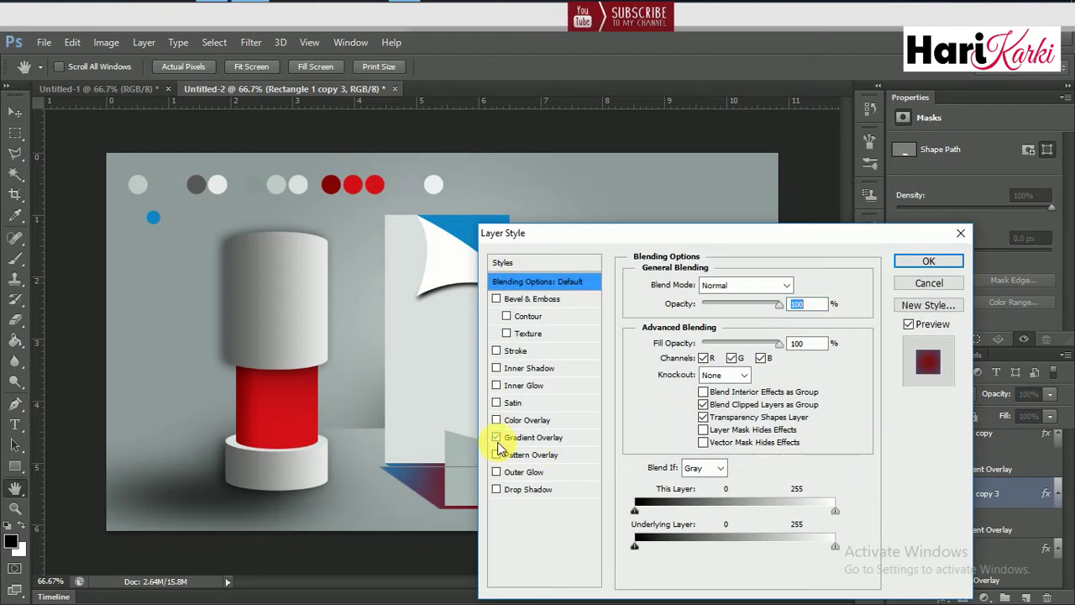
click(497, 437)
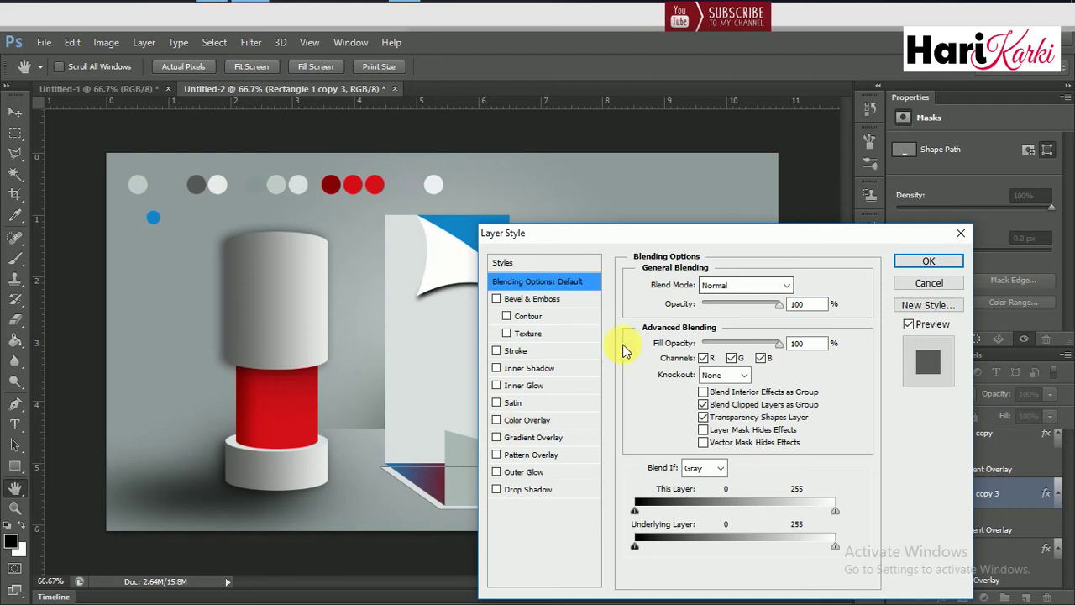
click(531, 420)
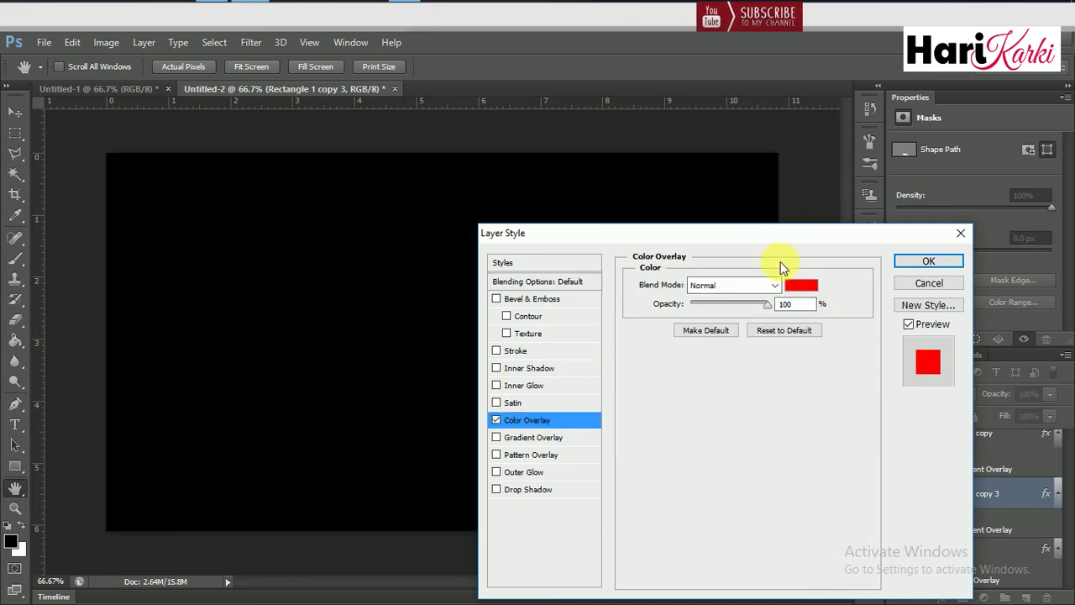
click(799, 286)
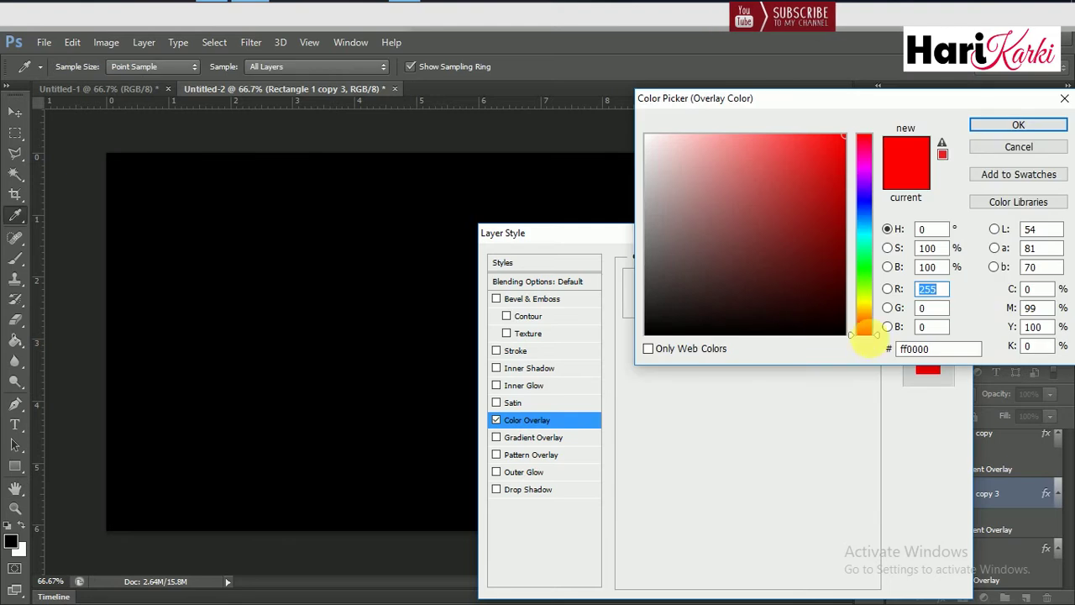
click(640, 334)
click(646, 332)
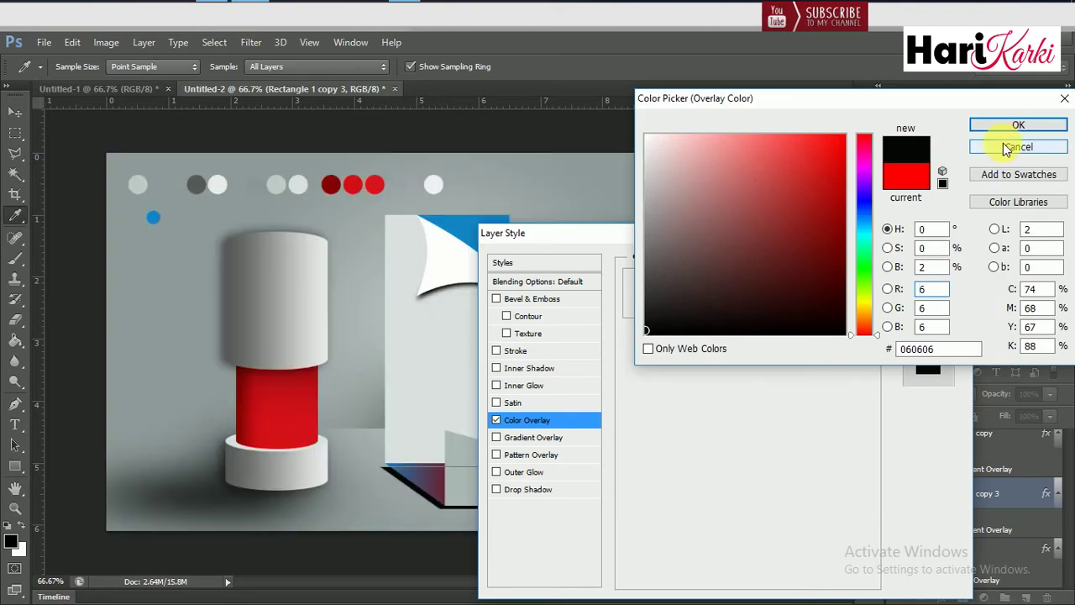
click(1017, 125)
click(934, 255)
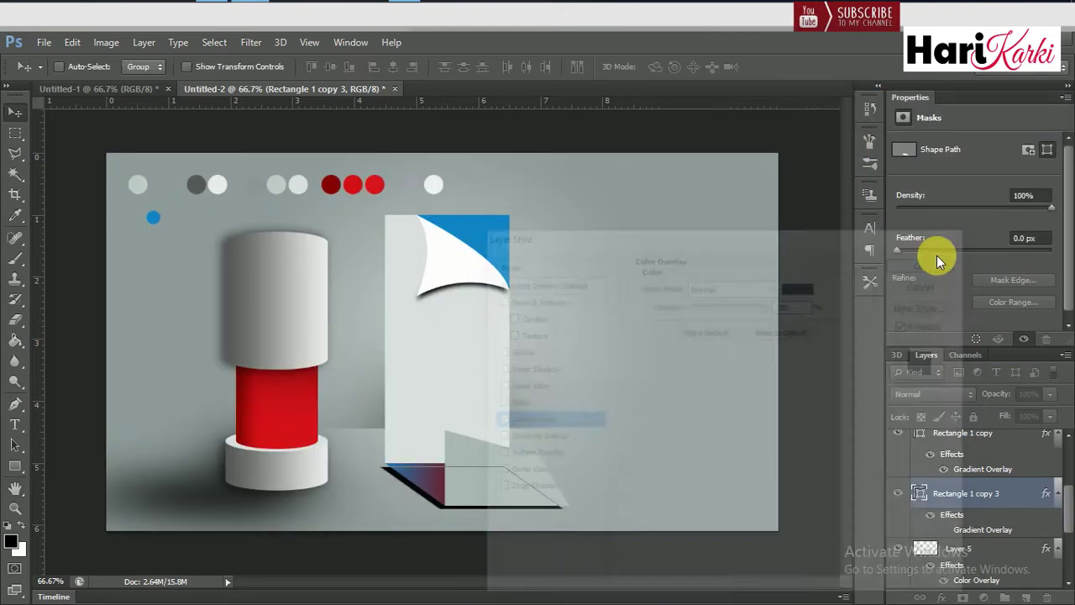
Rasterize the duplicate strip and soften it with a Gaussian Blur into a shadow.
click(252, 42)
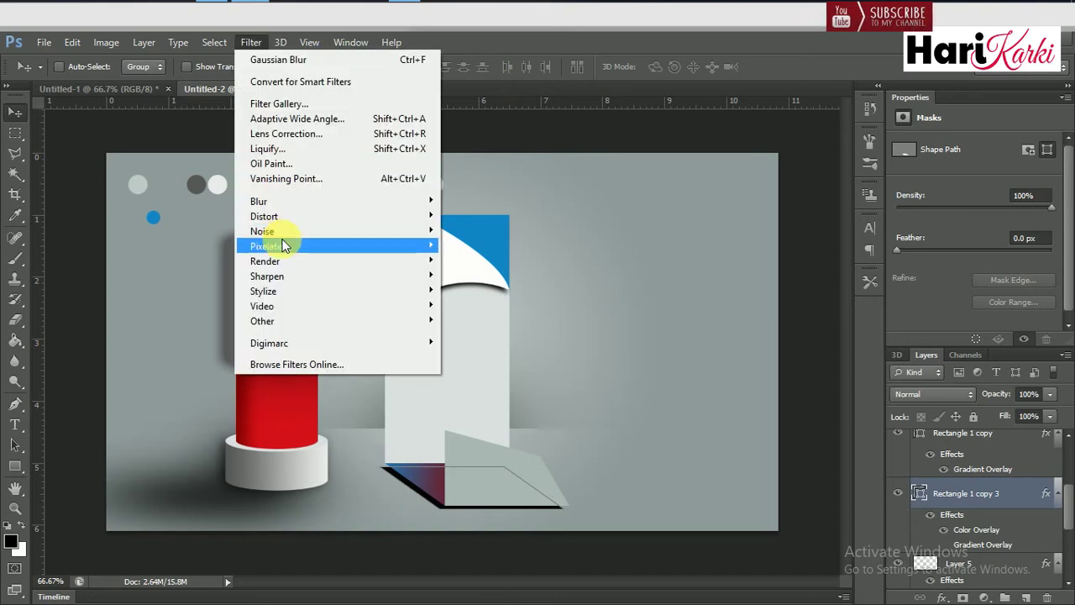
mouse_move(258, 201)
click(485, 313)
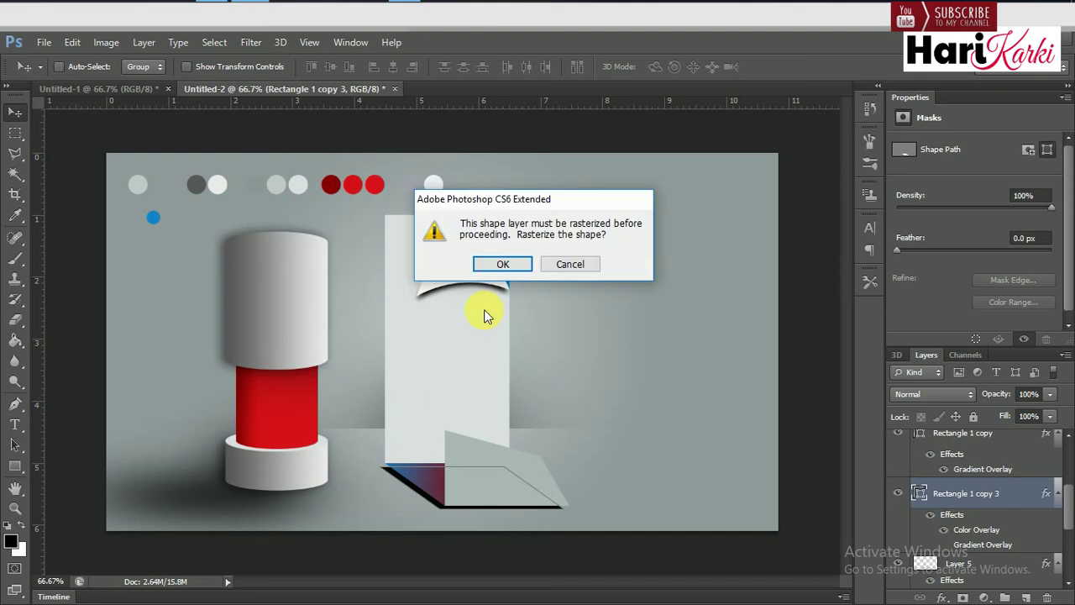
click(502, 265)
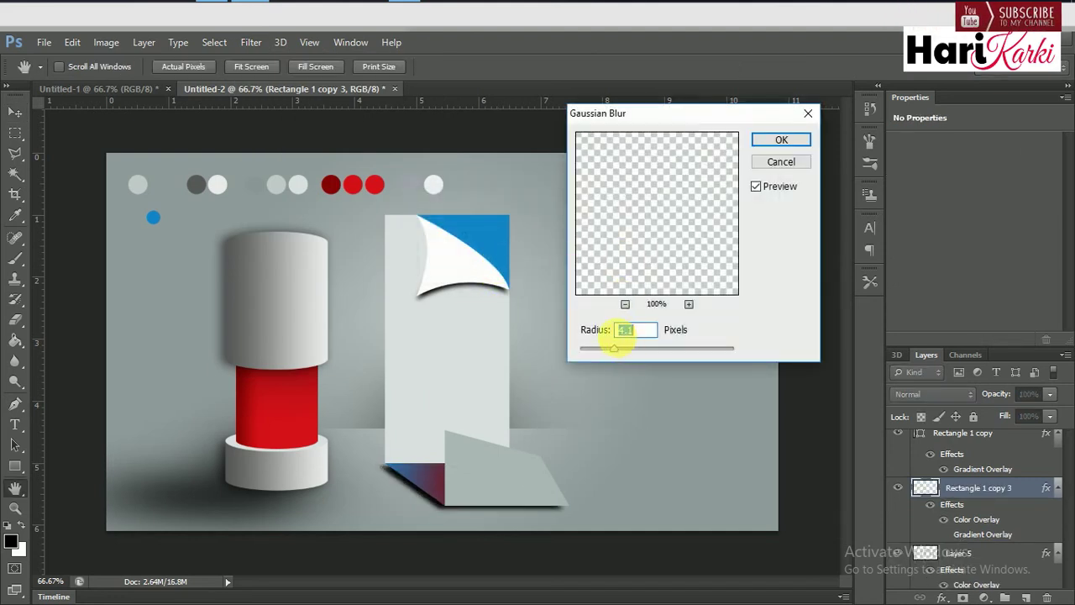
drag(611, 354, 653, 350)
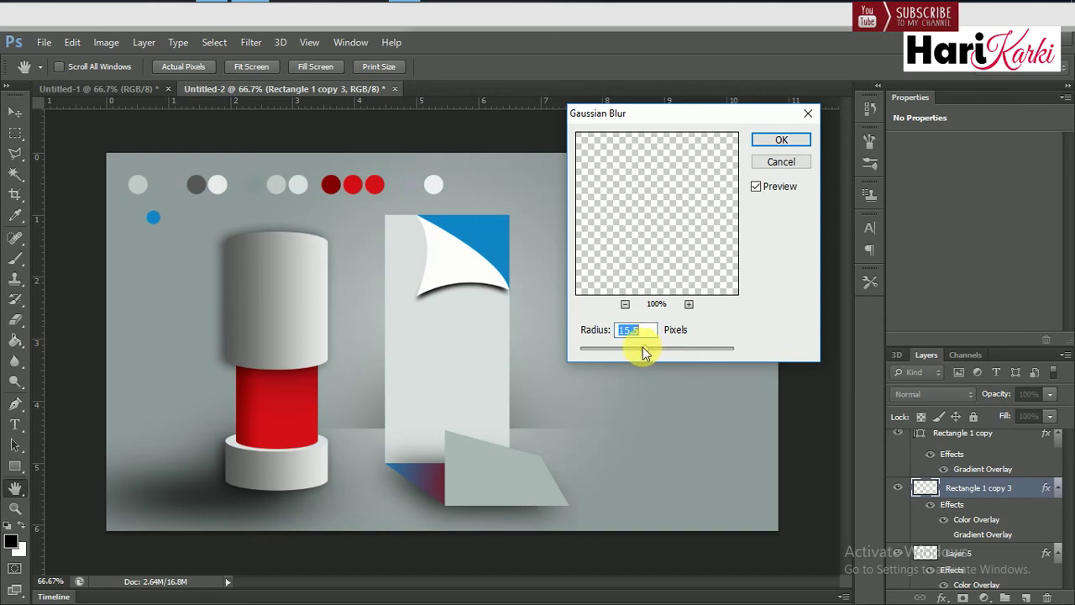
click(635, 349)
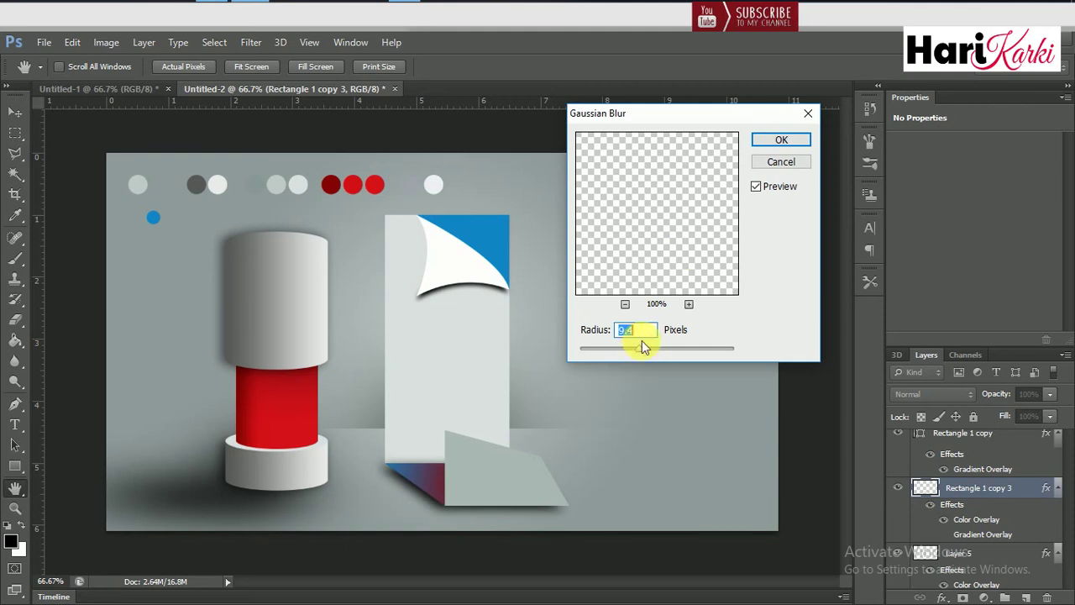
click(778, 141)
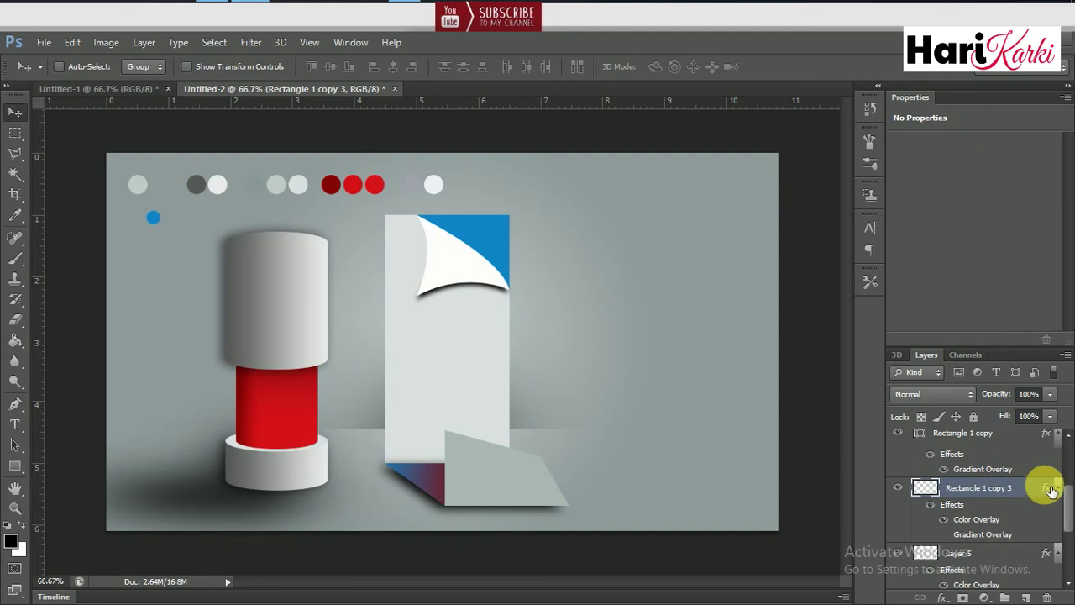
Set Rectangle 1 copy's gradient stops to light grey sampled from the paper and white.
click(1047, 437)
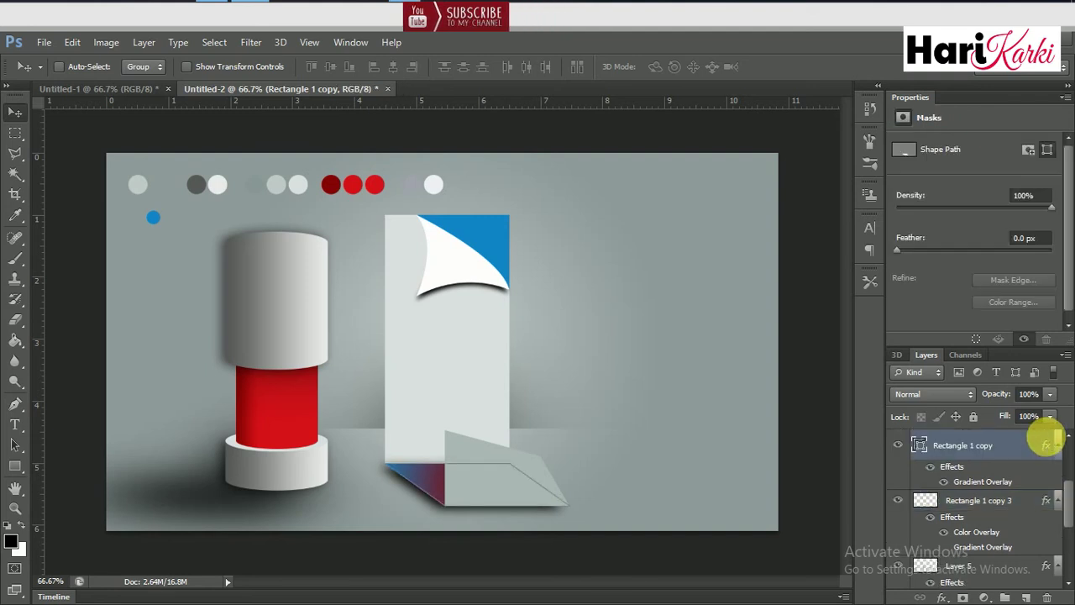
double_click(1047, 445)
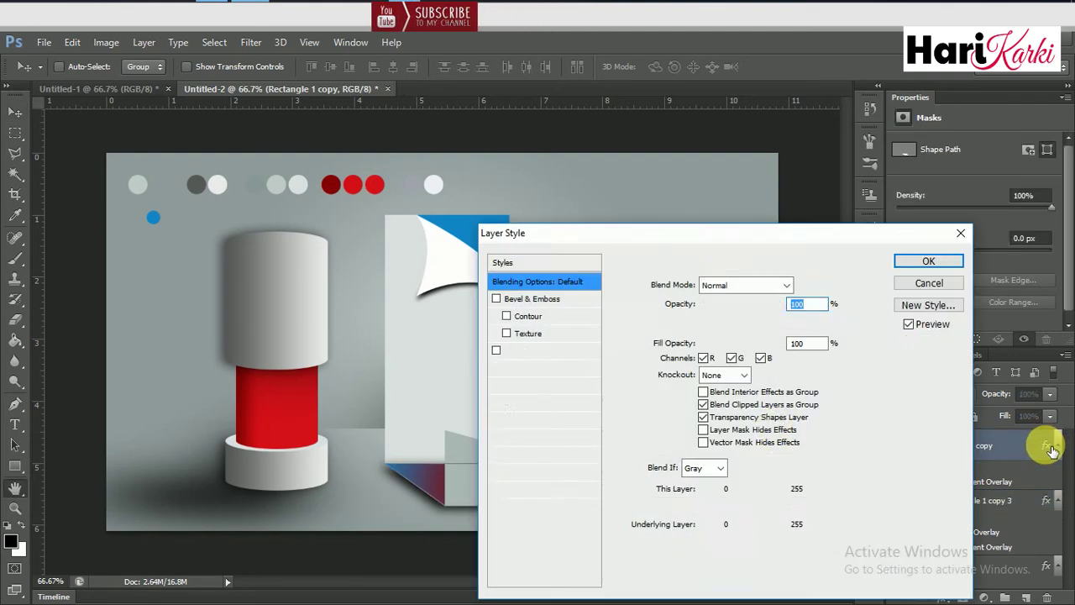
click(521, 437)
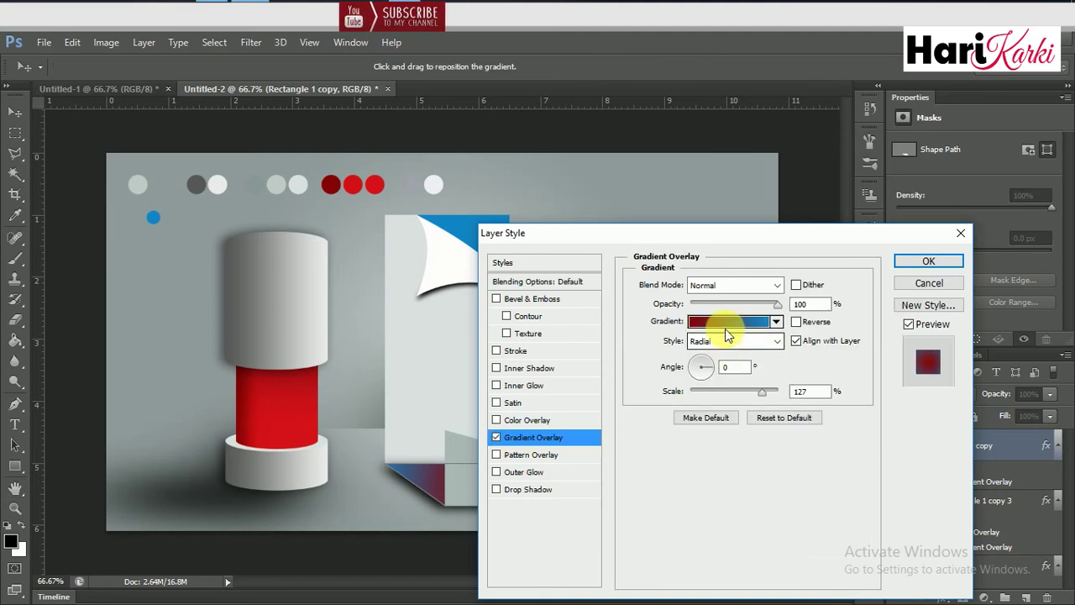
click(725, 322)
double_click(603, 462)
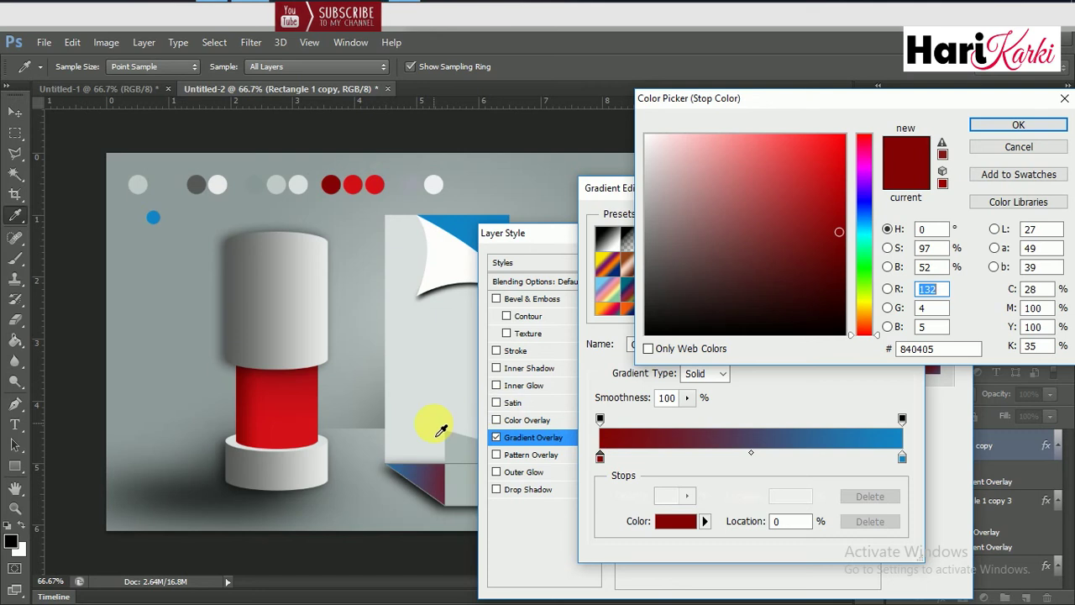
click(397, 429)
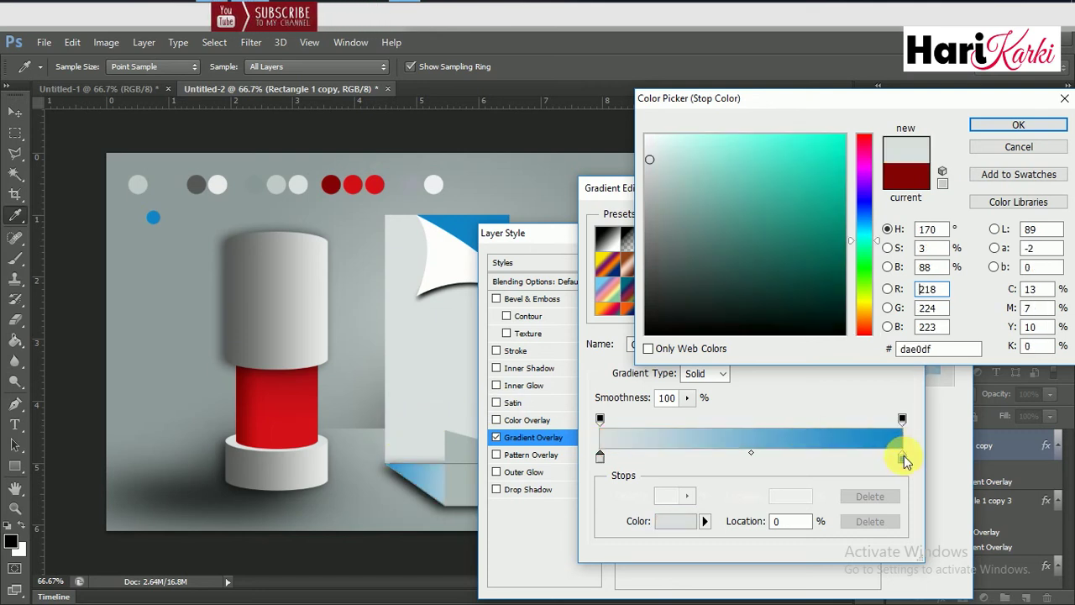
click(1018, 125)
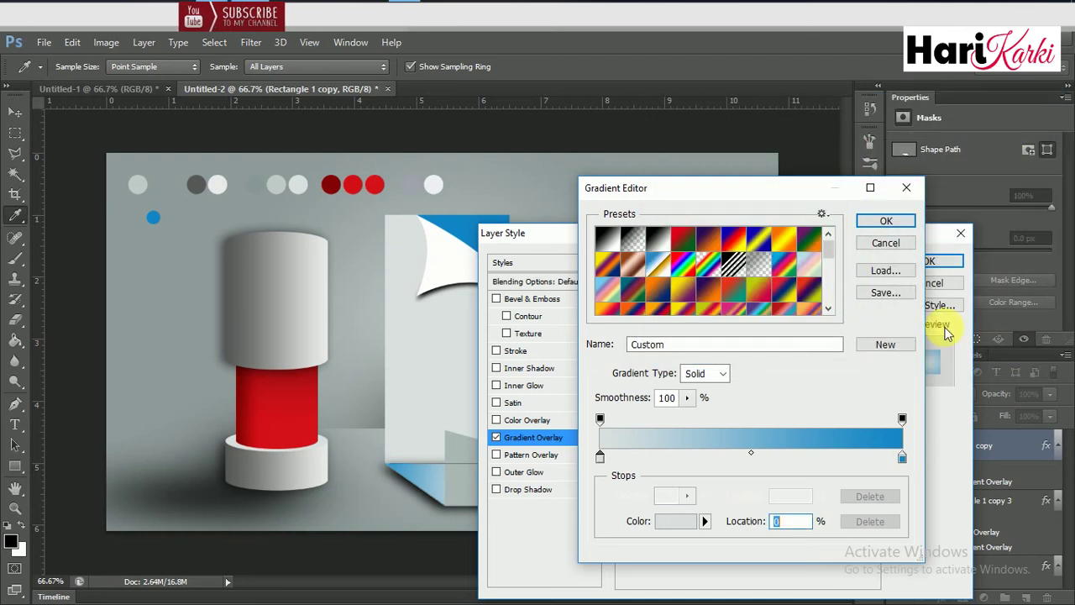
click(902, 458)
double_click(903, 458)
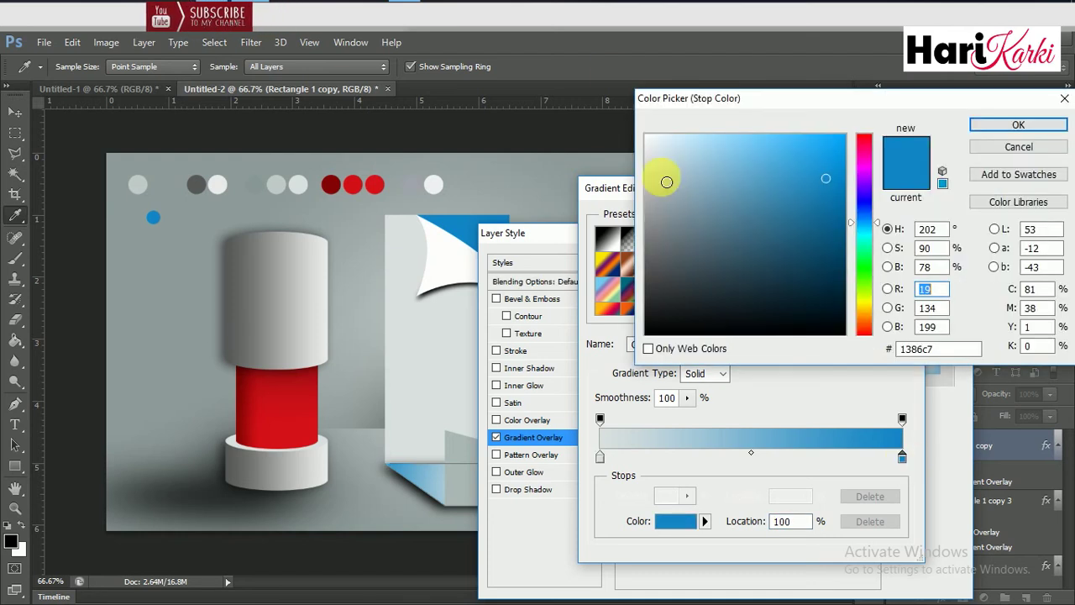
drag(665, 180, 617, 78)
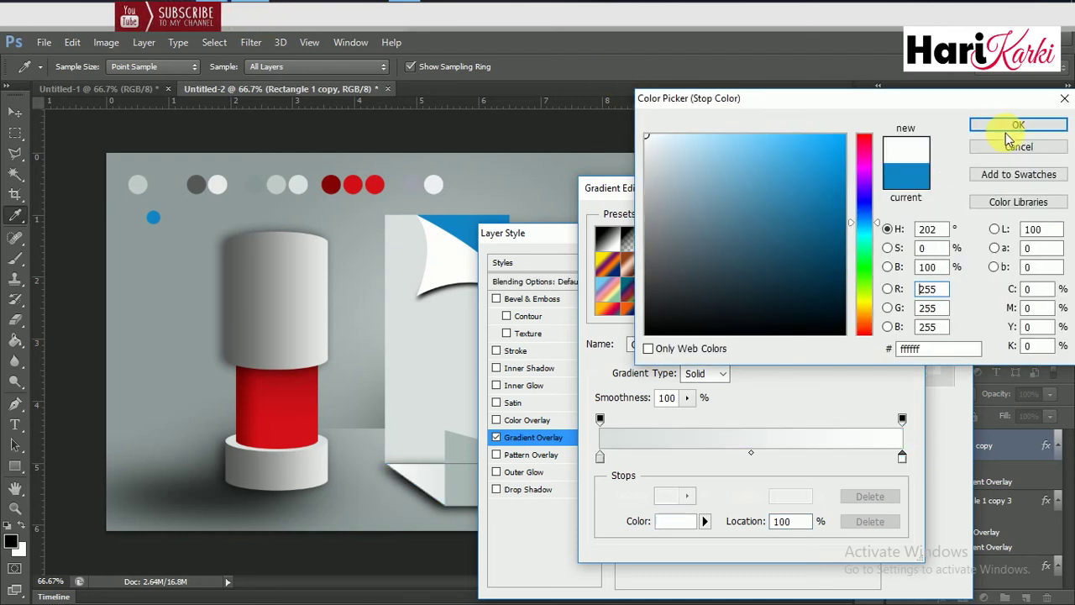
click(1016, 126)
click(876, 220)
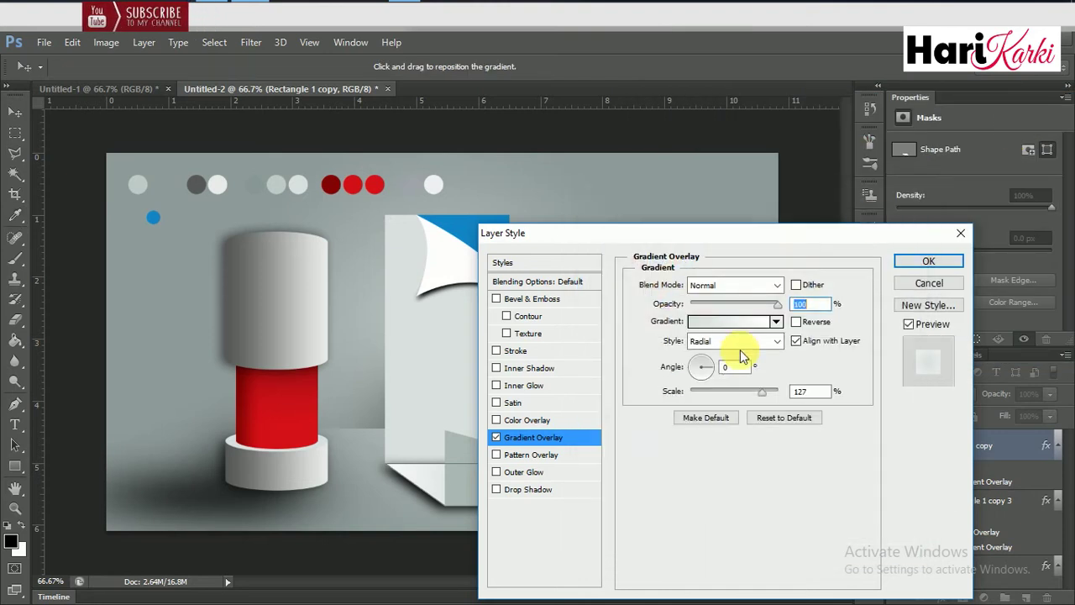
Make the gradient overlay linear at 90° with 100% scale.
key(Down)
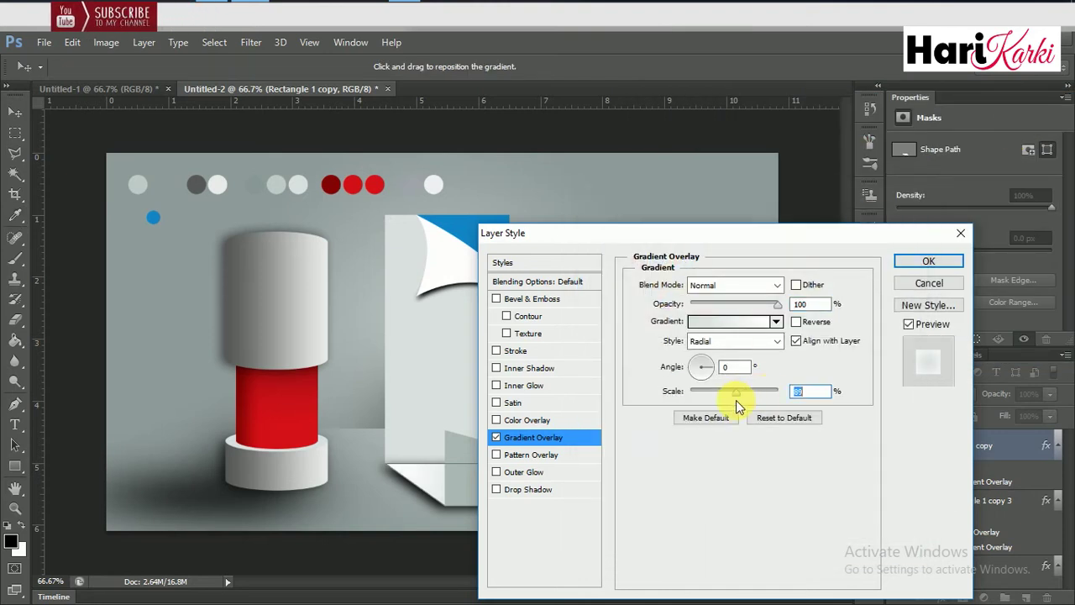
click(715, 393)
click(724, 367)
text(90)
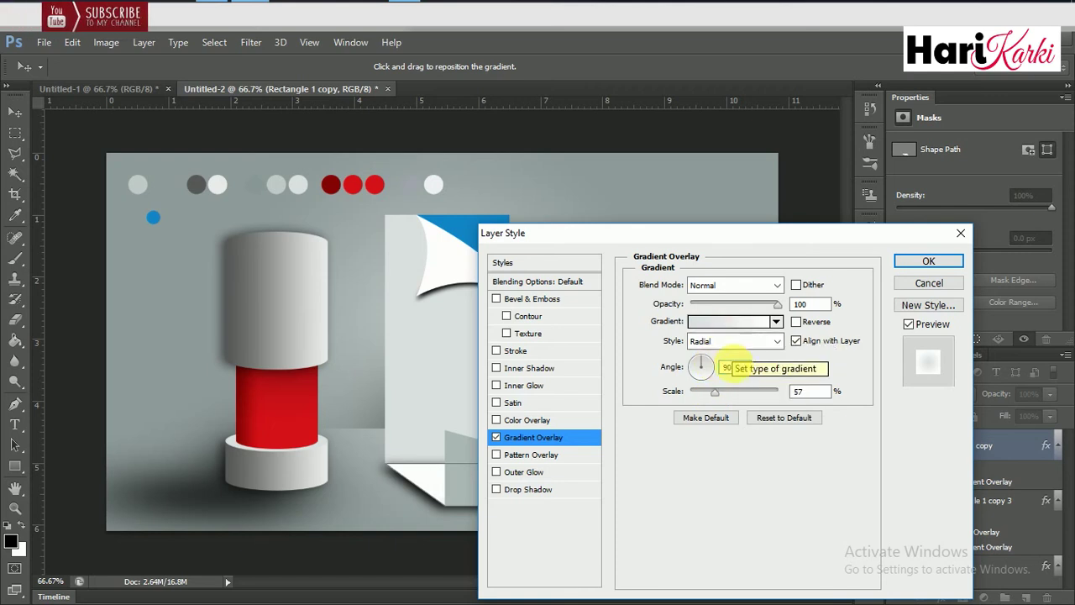
click(739, 391)
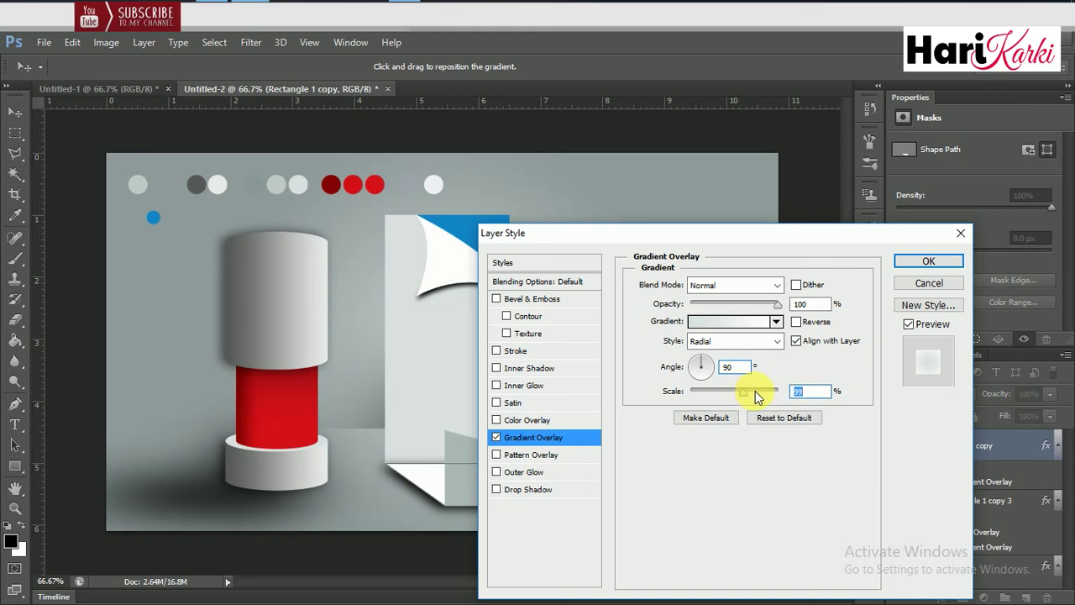
click(726, 324)
click(888, 220)
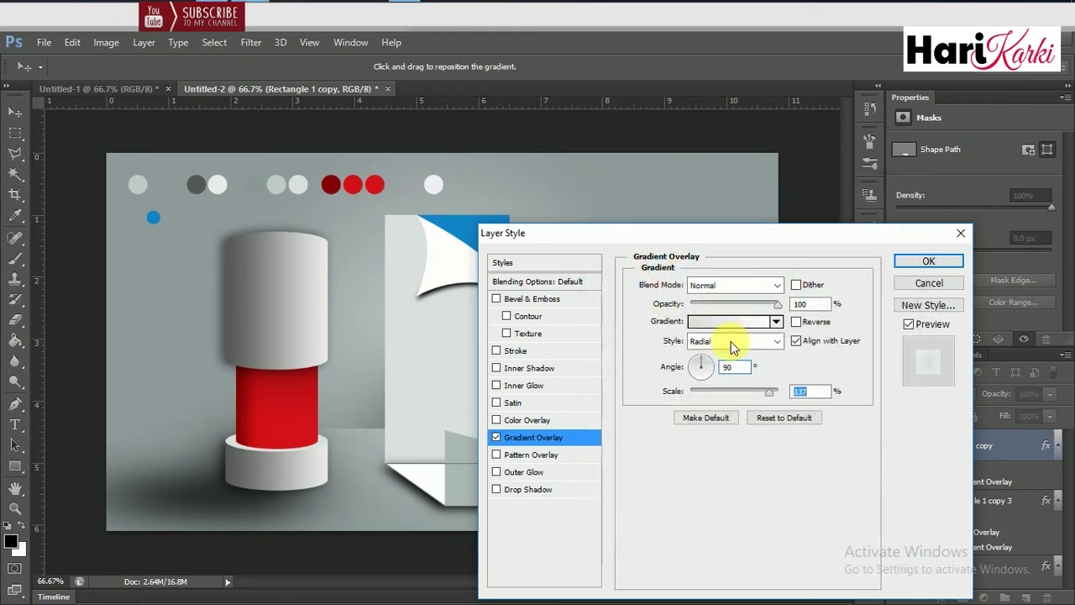
click(718, 354)
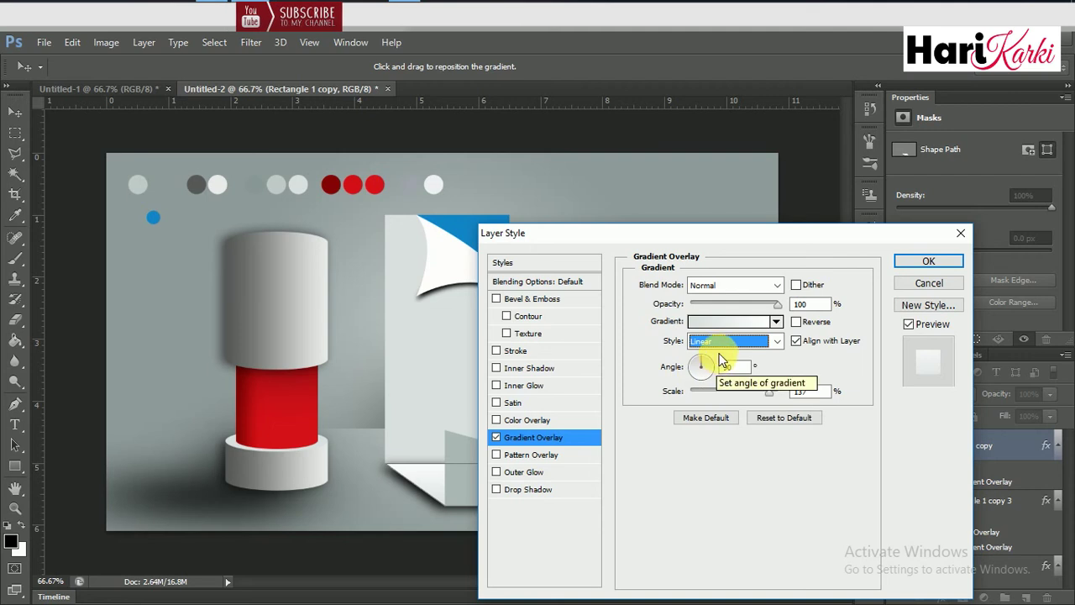
click(725, 343)
click(724, 345)
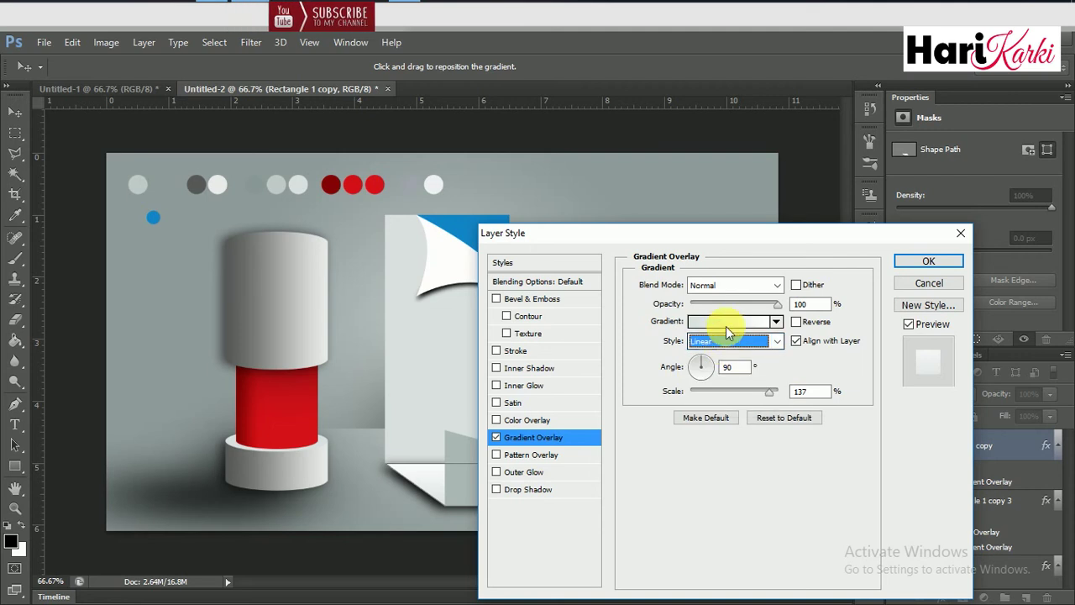
click(726, 323)
click(886, 220)
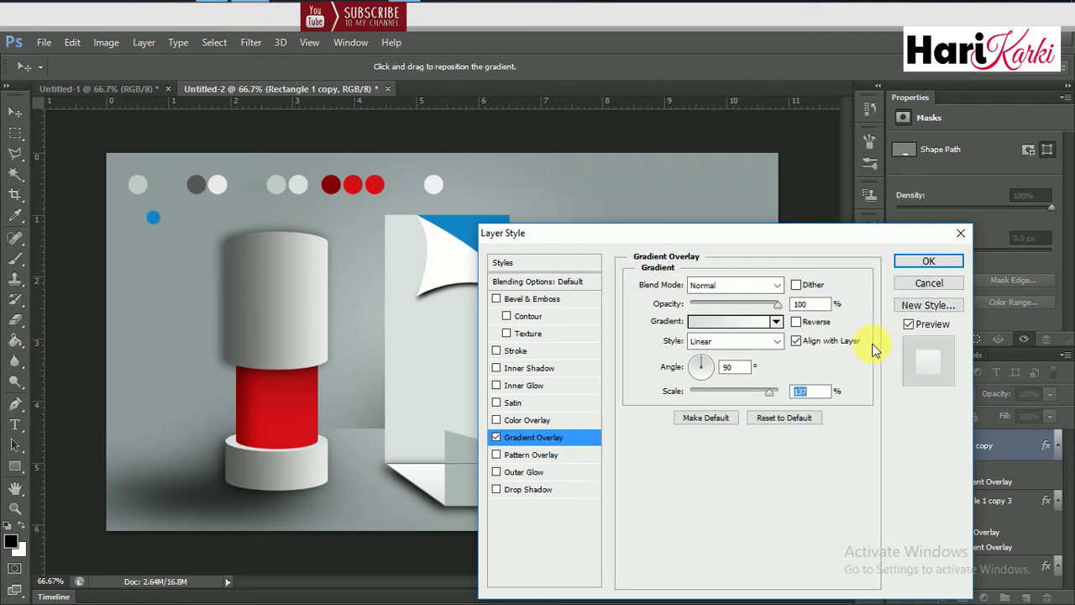
text(100)
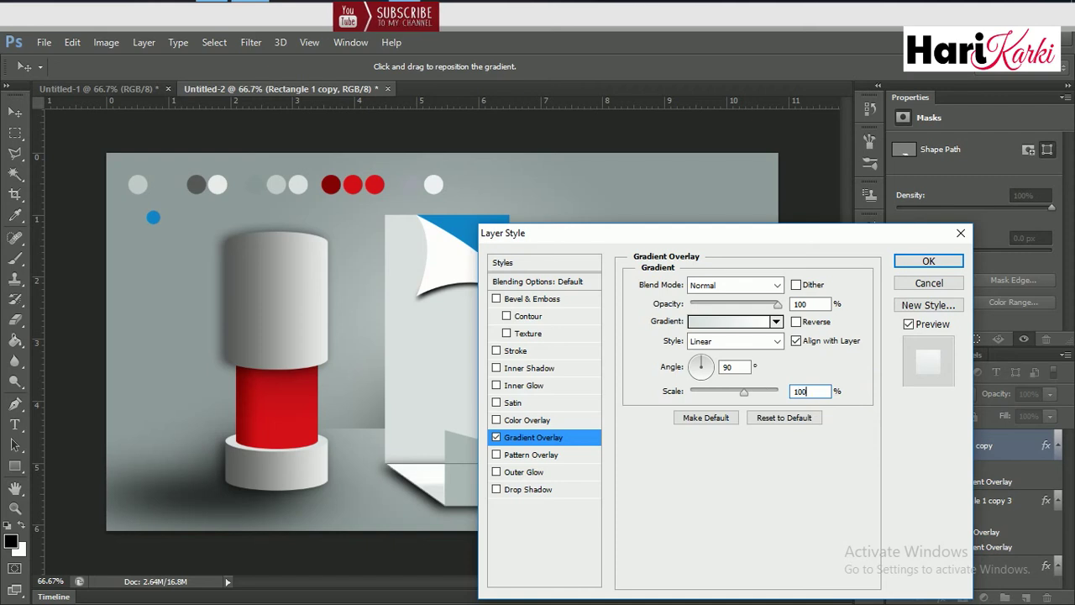
Change the gradient's right stop to grey a8a4a4.
click(740, 322)
click(902, 457)
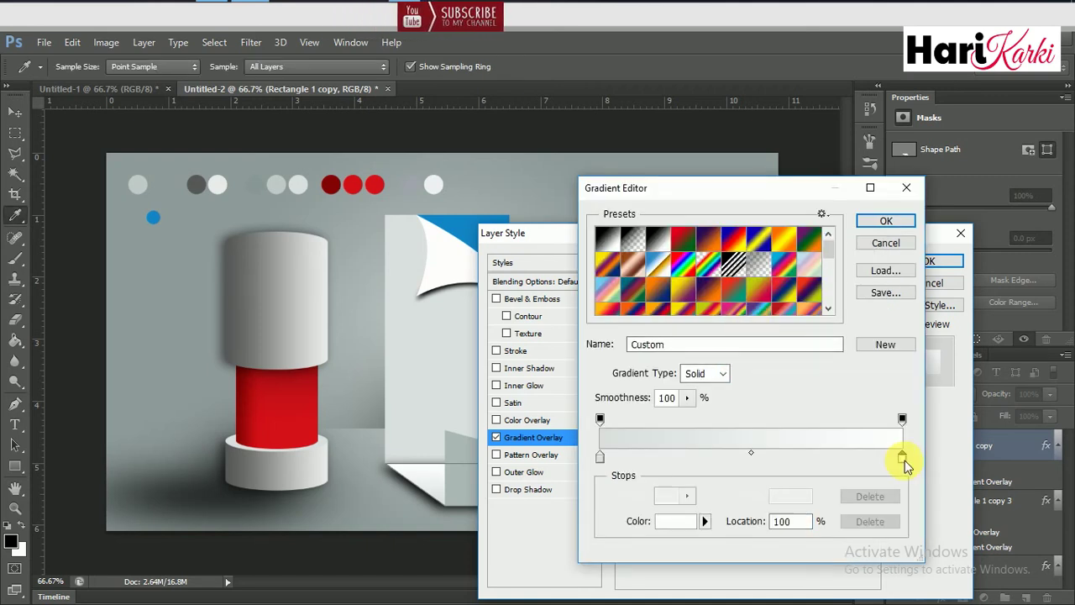
double_click(902, 459)
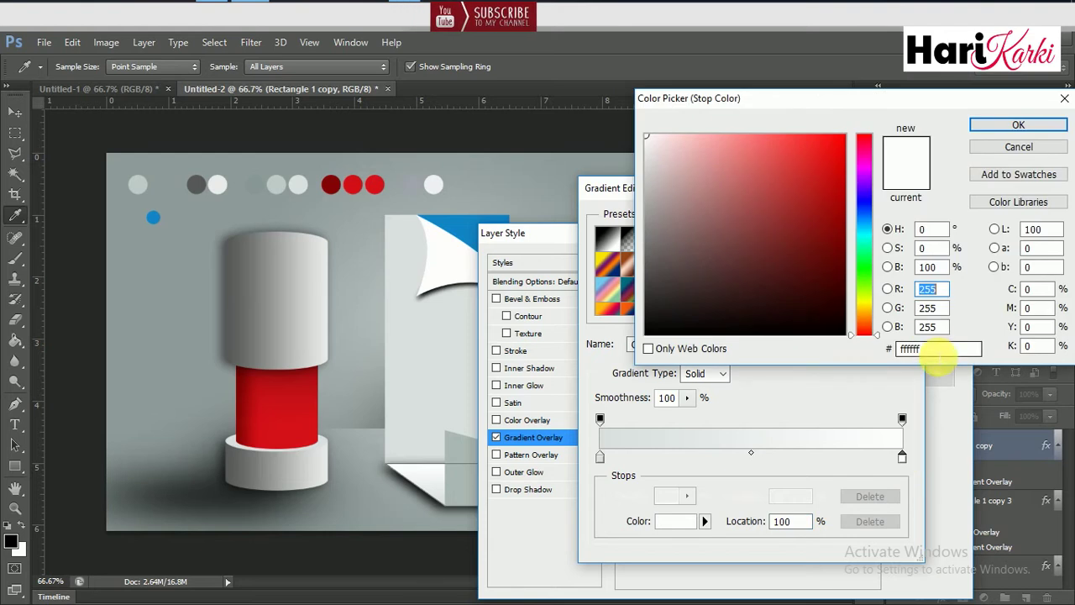
mouse_move(694, 314)
mouse_down()
mouse_move(657, 304)
mouse_move(649, 202)
mouse_up()
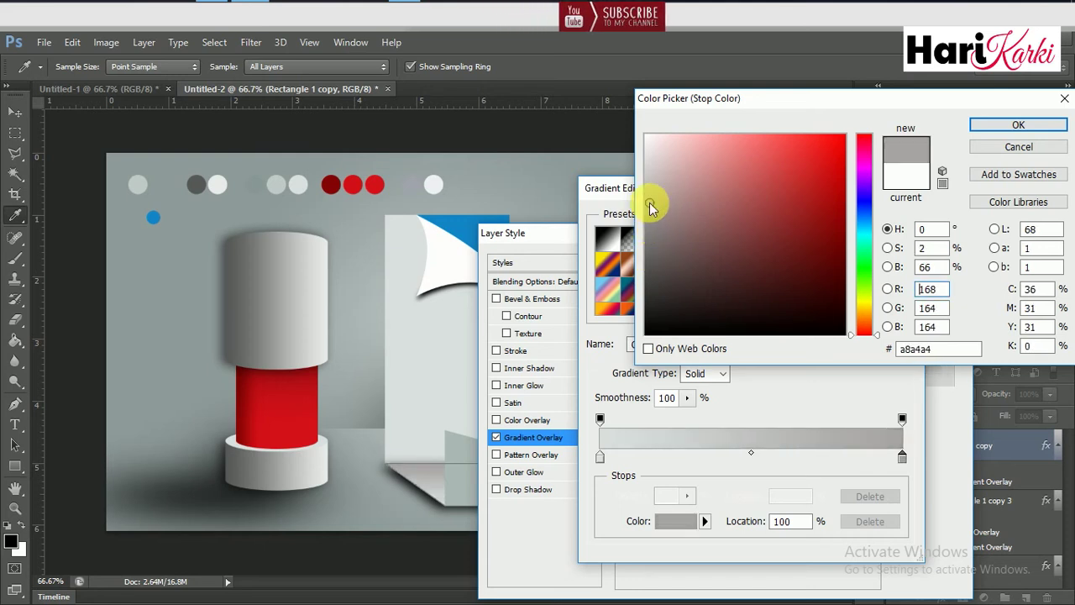
click(1019, 125)
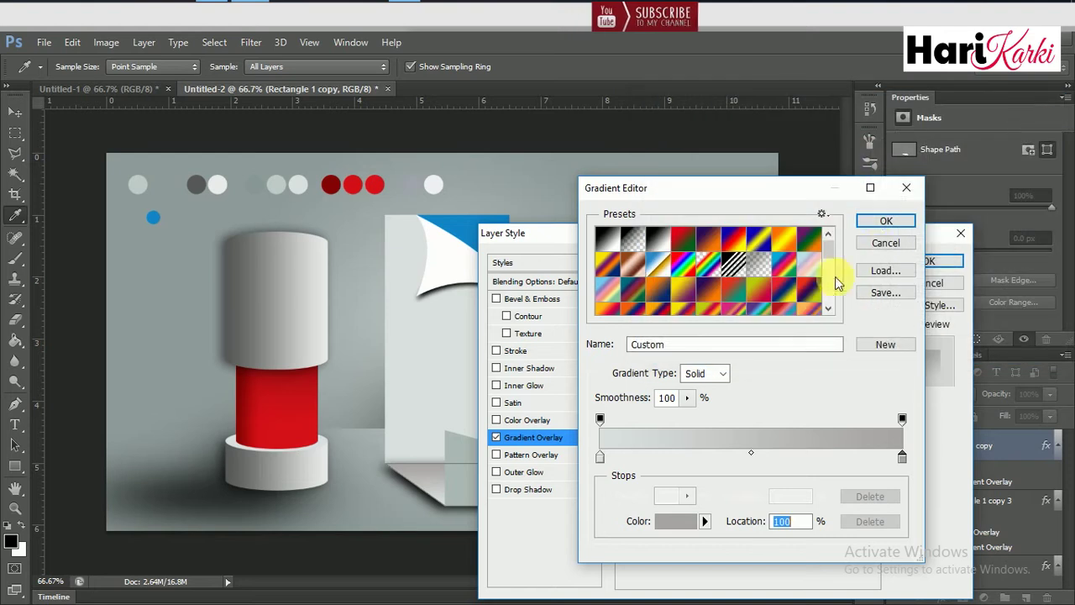
click(885, 221)
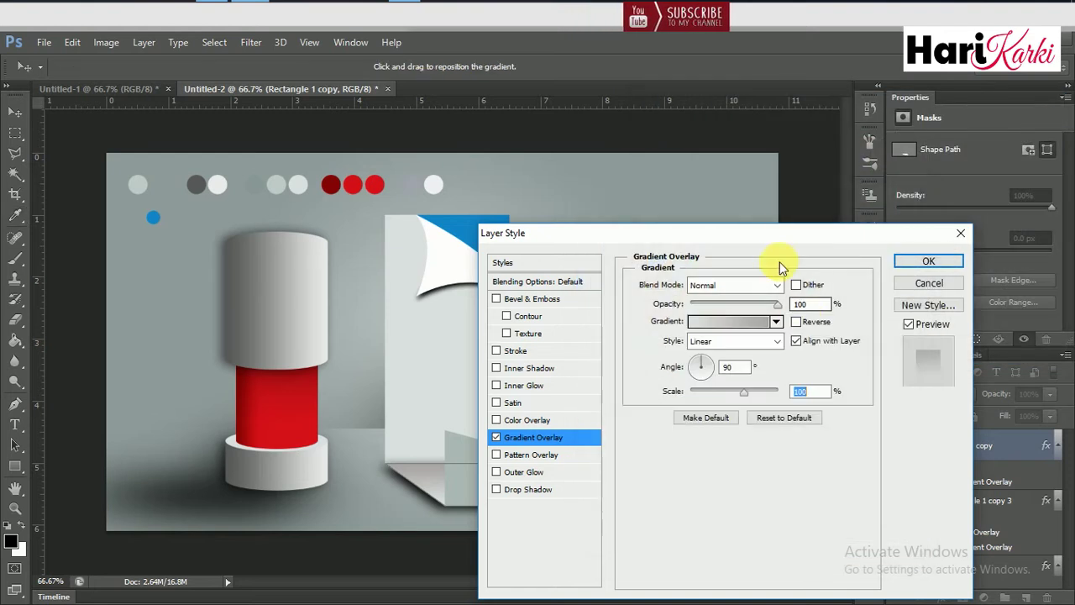
Apply the pending gradient overlay, then select the Rectangle 1 copy 4 layer.
click(899, 261)
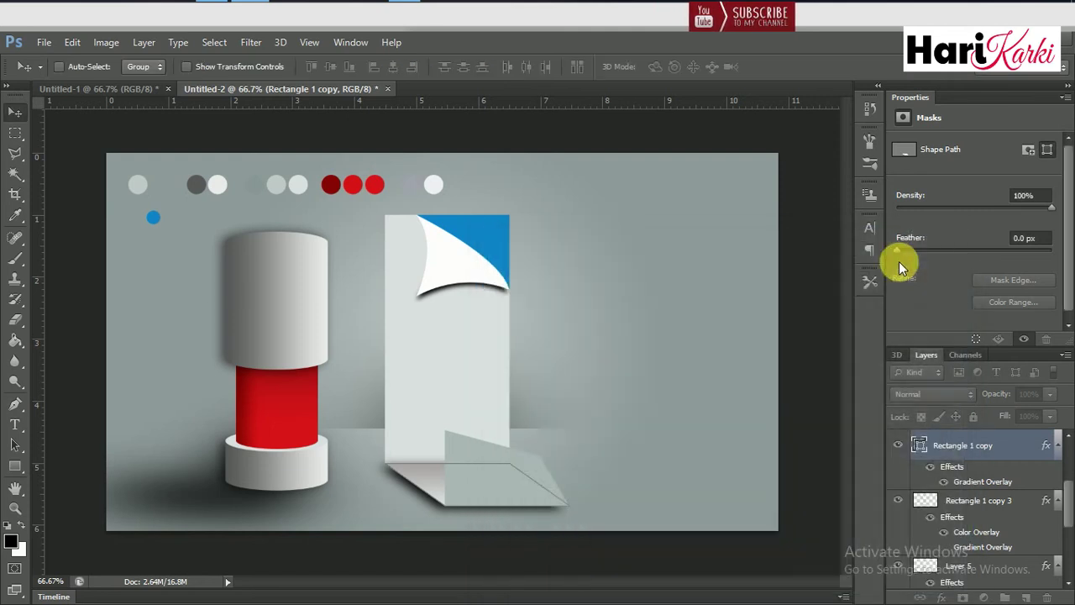
right_click(470, 378)
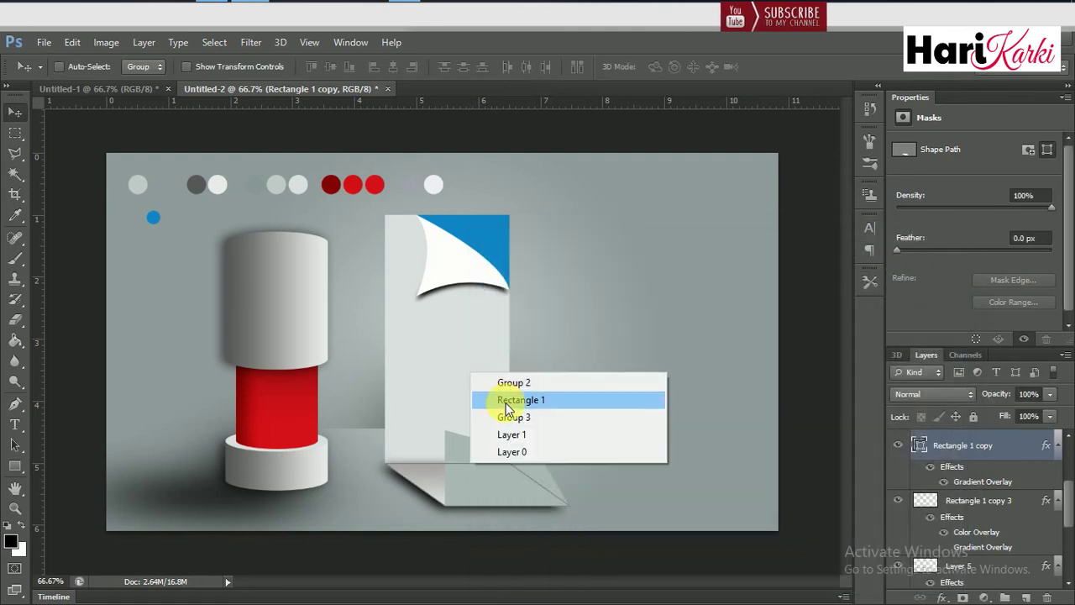
click(506, 401)
click(948, 598)
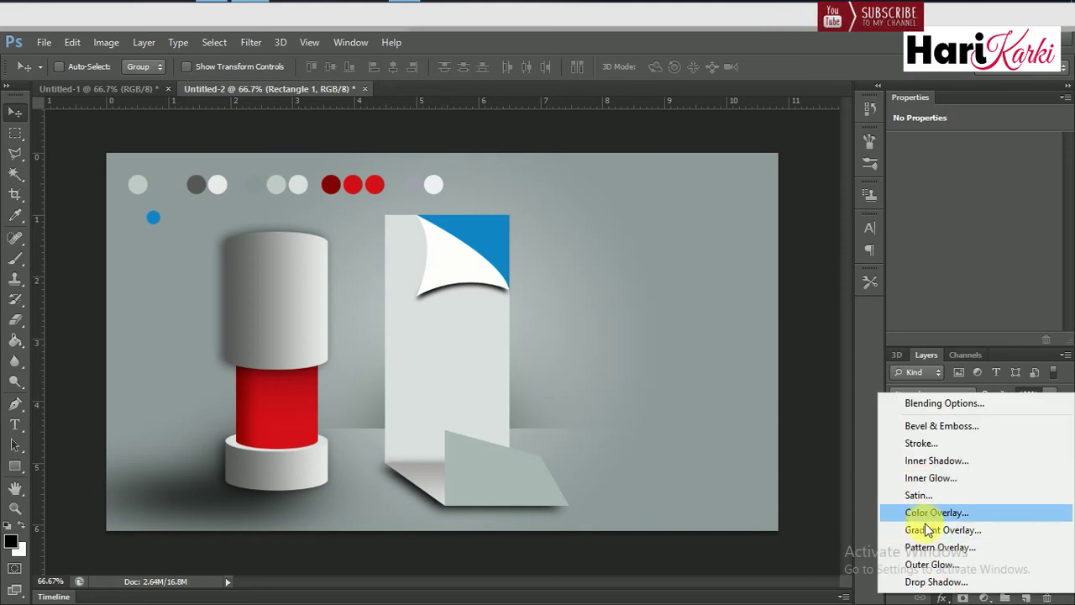
click(848, 455)
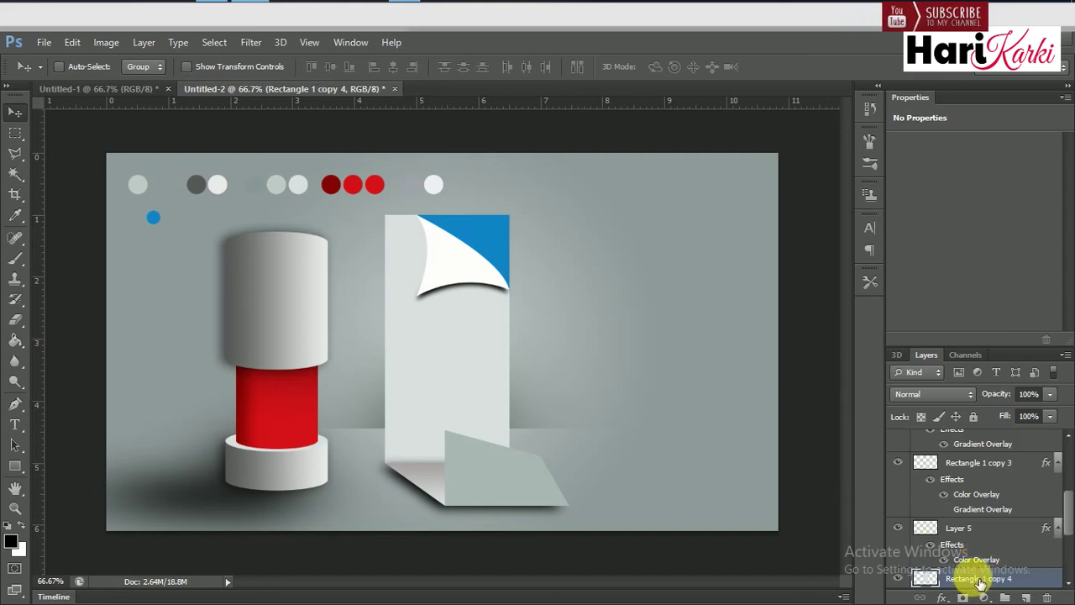
Give Rectangle 1 copy 4 a black (000000) Color Overlay in Blending Options.
click(942, 597)
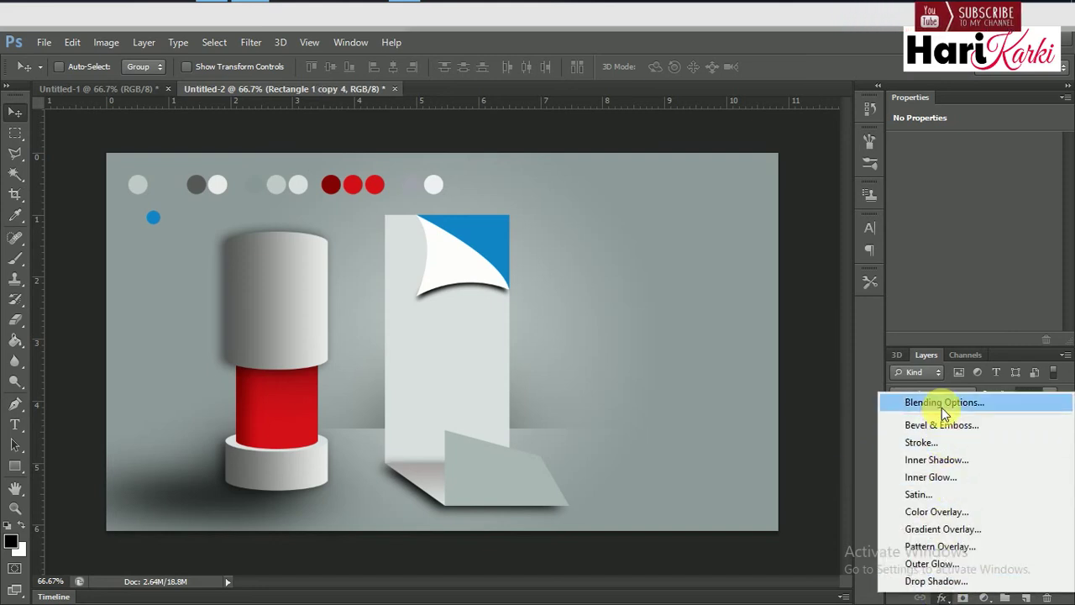
click(942, 407)
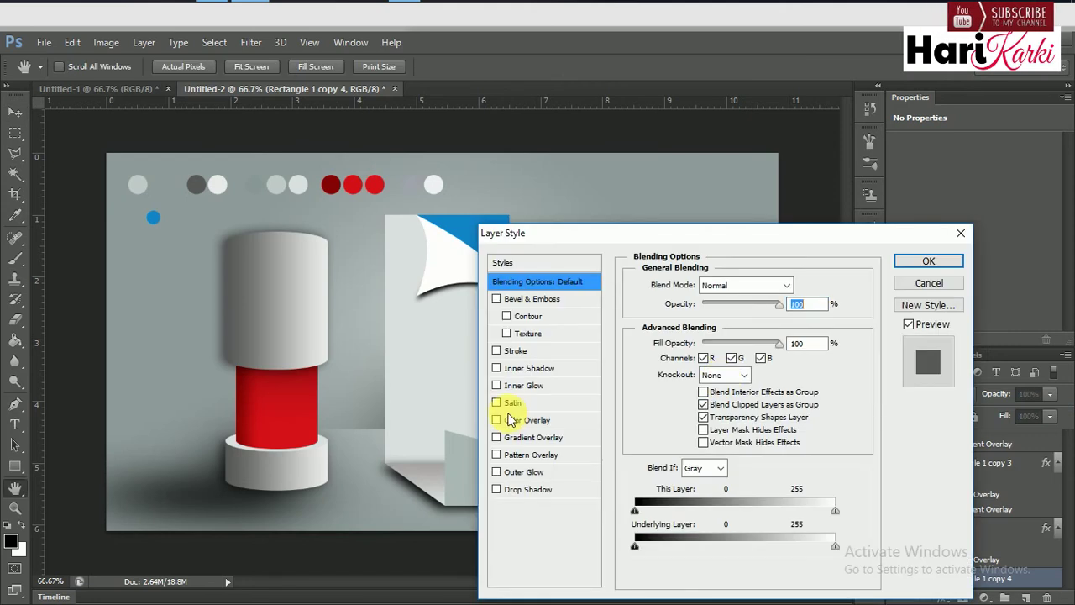
drag(512, 232, 595, 233)
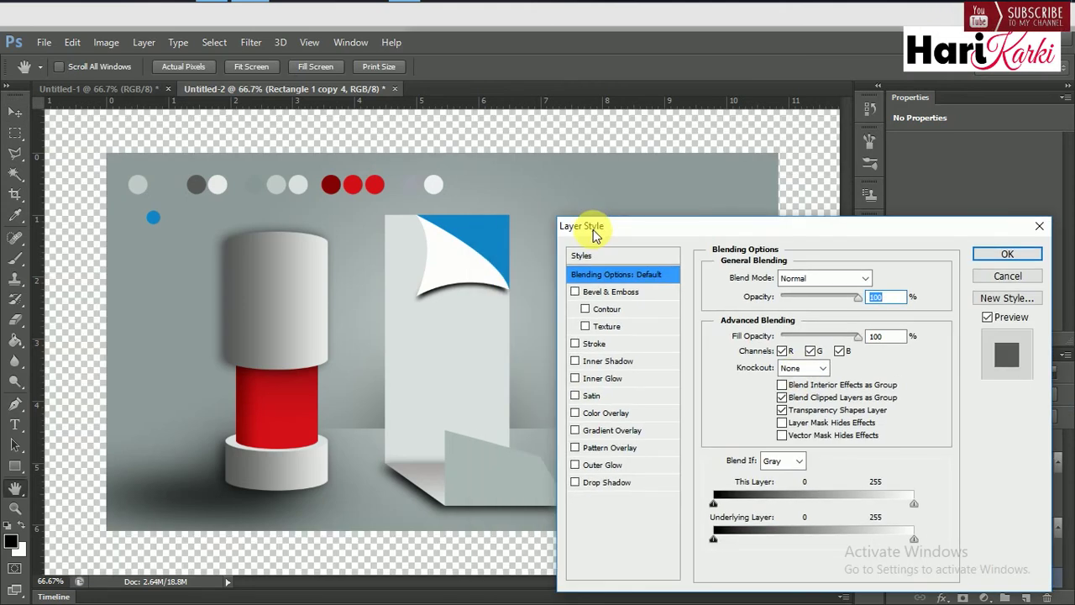
click(592, 412)
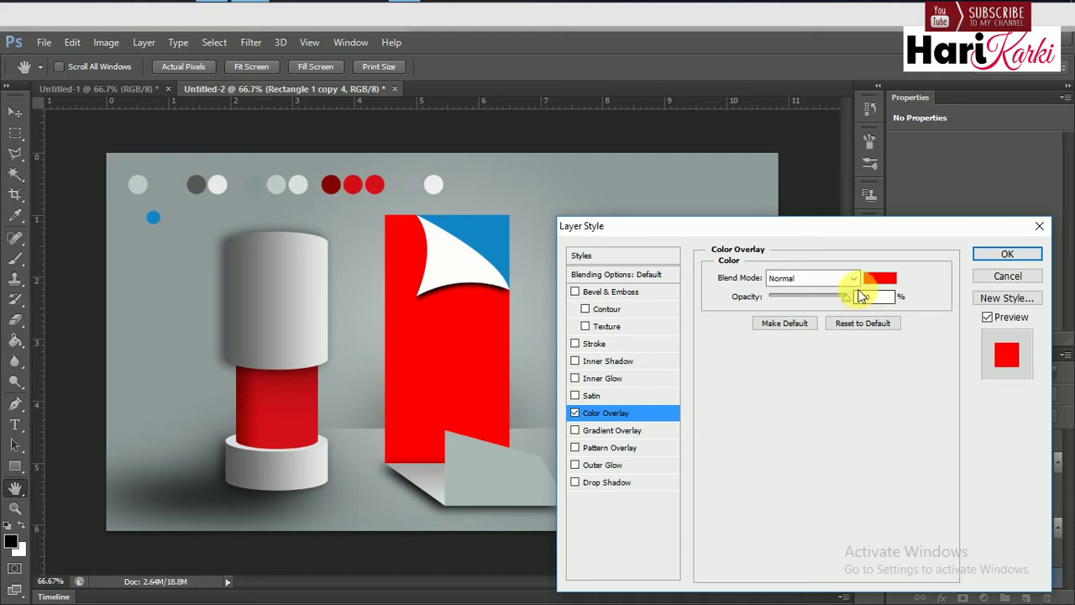
click(881, 278)
drag(684, 312, 645, 334)
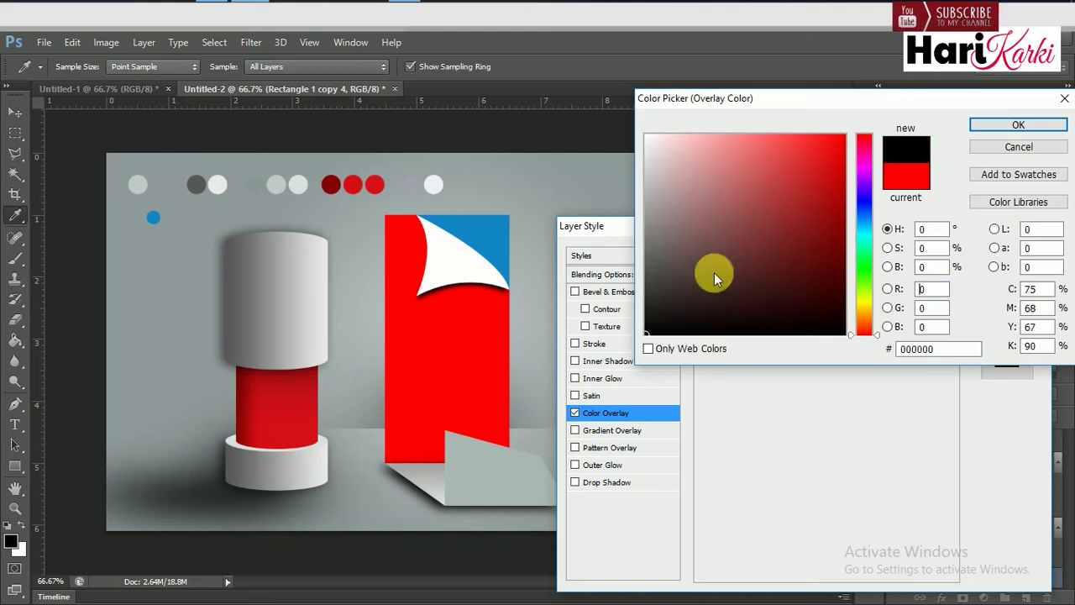
click(991, 126)
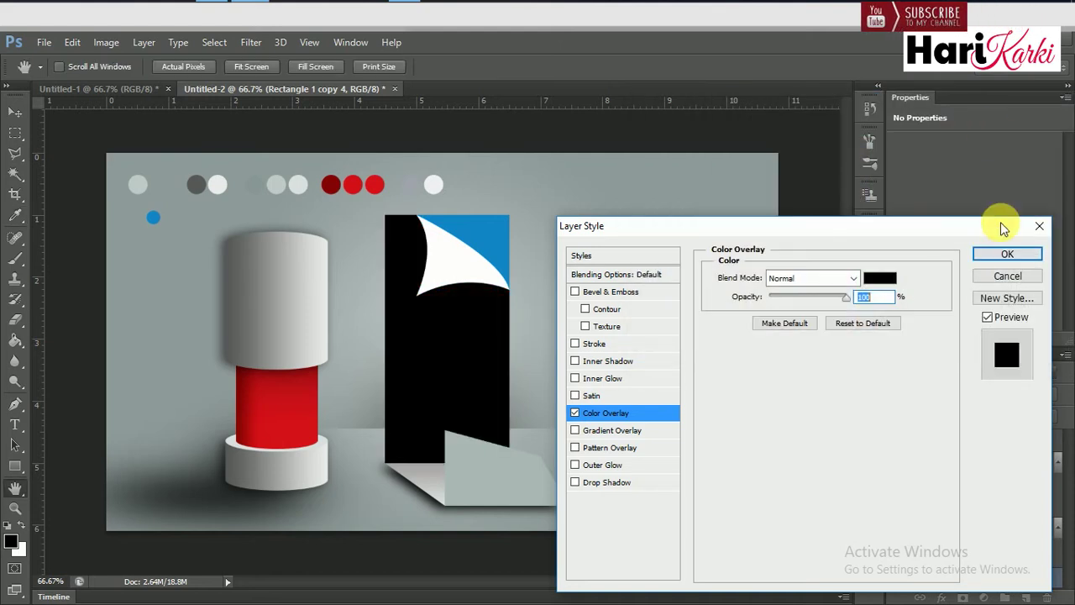
click(997, 251)
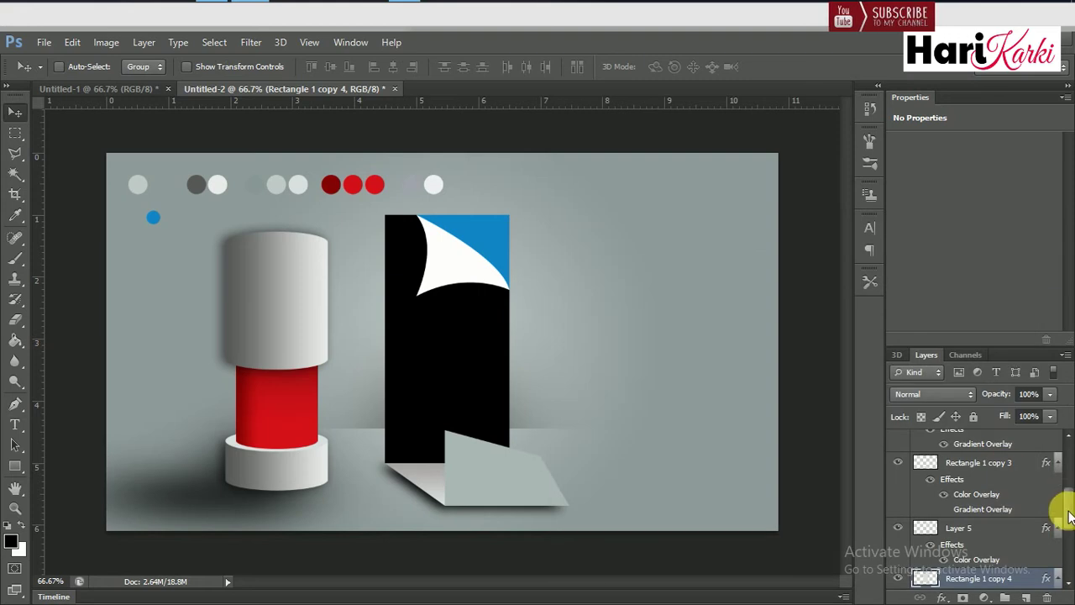
scroll(1057, 512, down, 3)
Move Rectangle 1 copy 4 below Rectangle 1 and nudge the black strip back into place.
drag(1020, 468, 1015, 526)
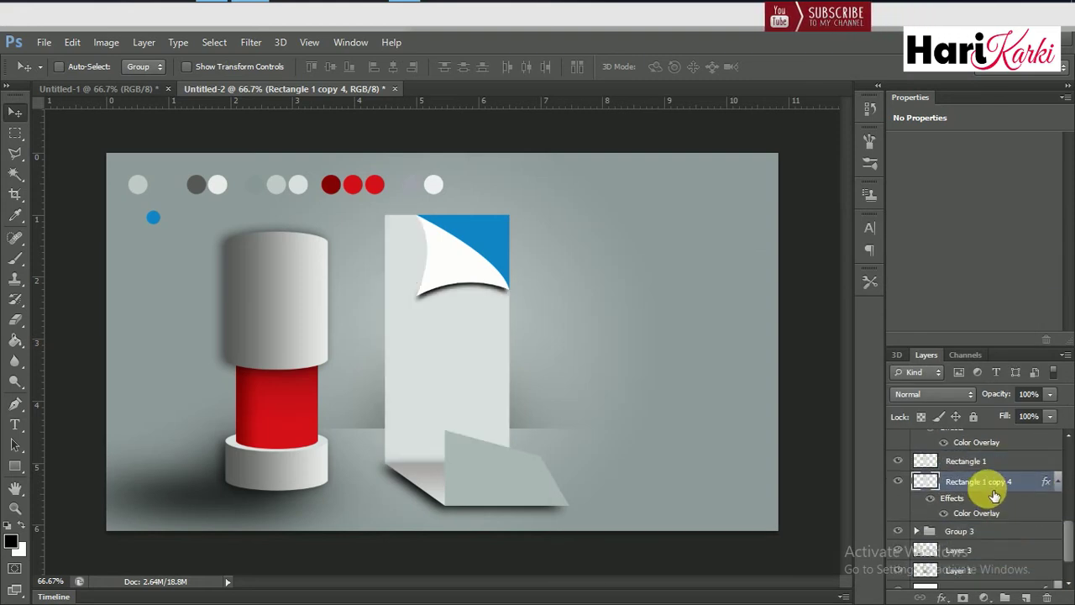
key(Left)
key(Left)
key(Left)
key(Left)
key(Left)
key(Left)
key(Left)
key(Left)
key(Left)
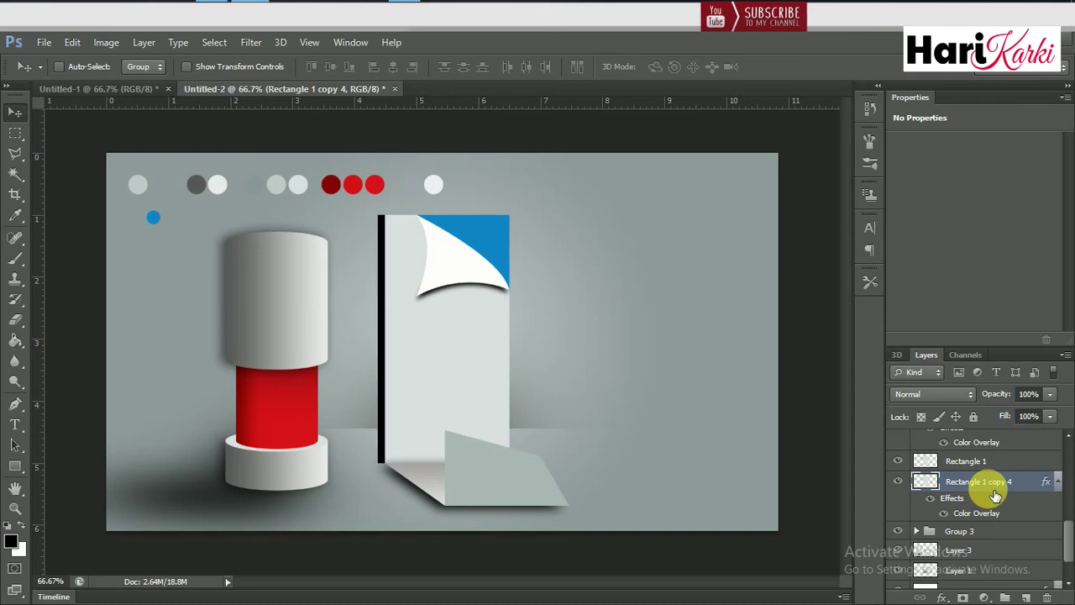
key(Right)
key(Right)
key(Right)
key(Right)
key(Right)
key(Right)
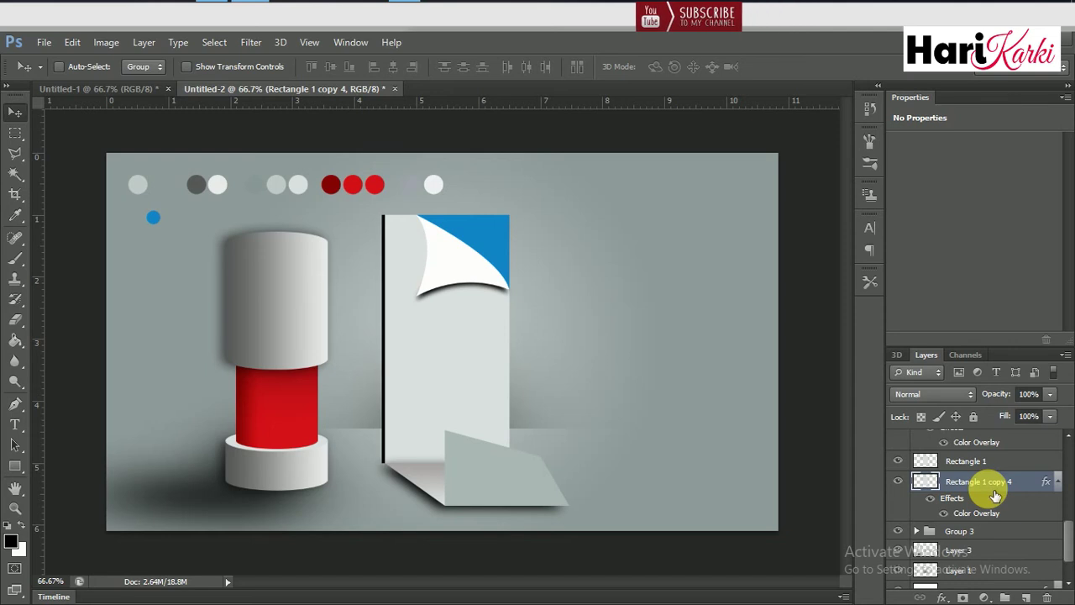
Apply a Gaussian Blur of about 25 pixels radius to the black strip.
click(307, 44)
click(261, 53)
click(251, 42)
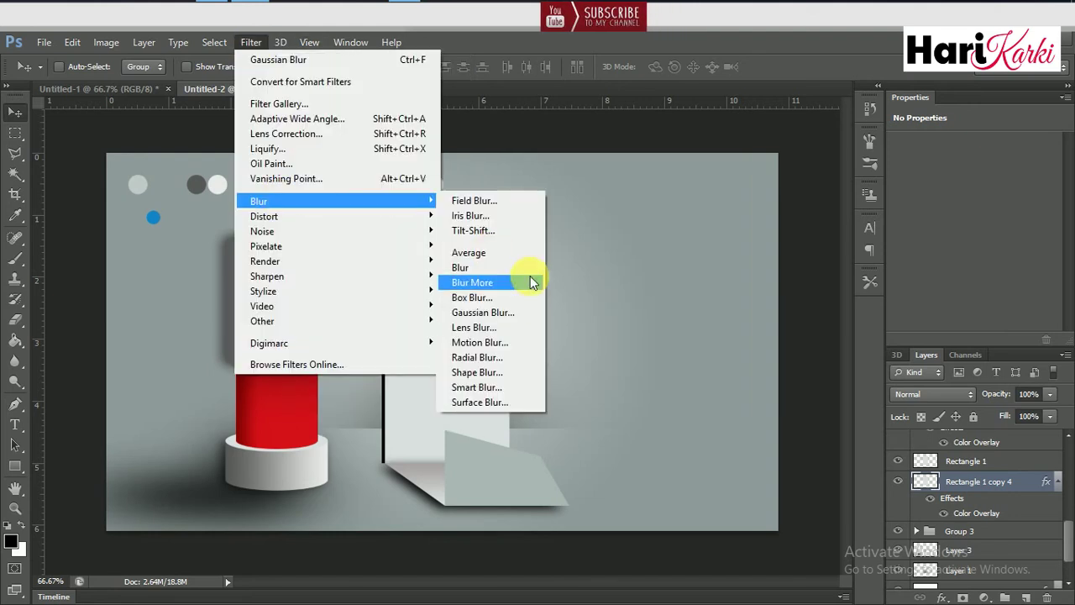
click(522, 312)
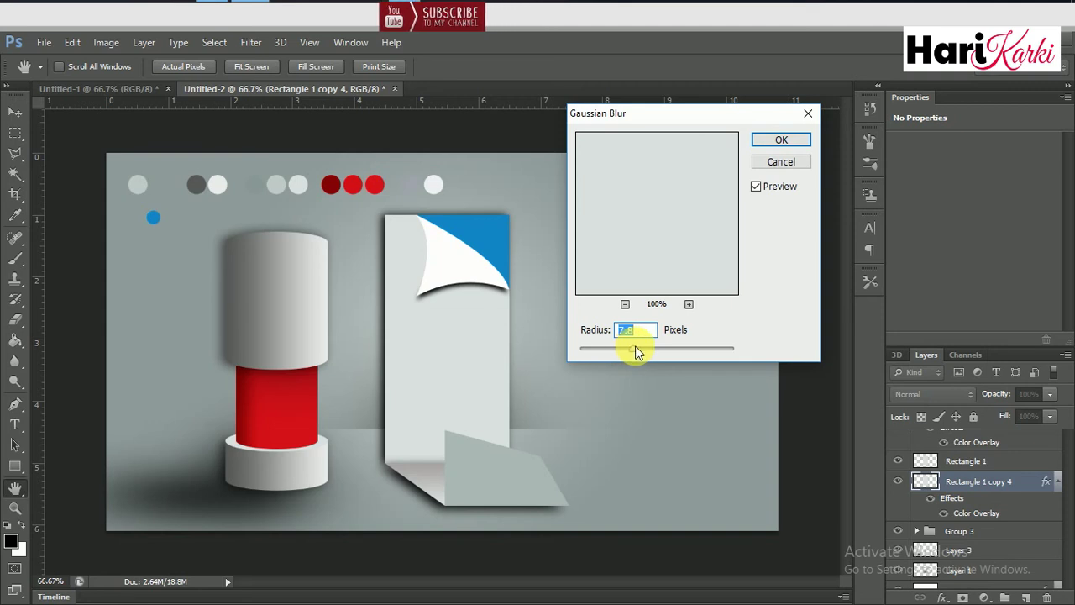
drag(638, 346, 652, 347)
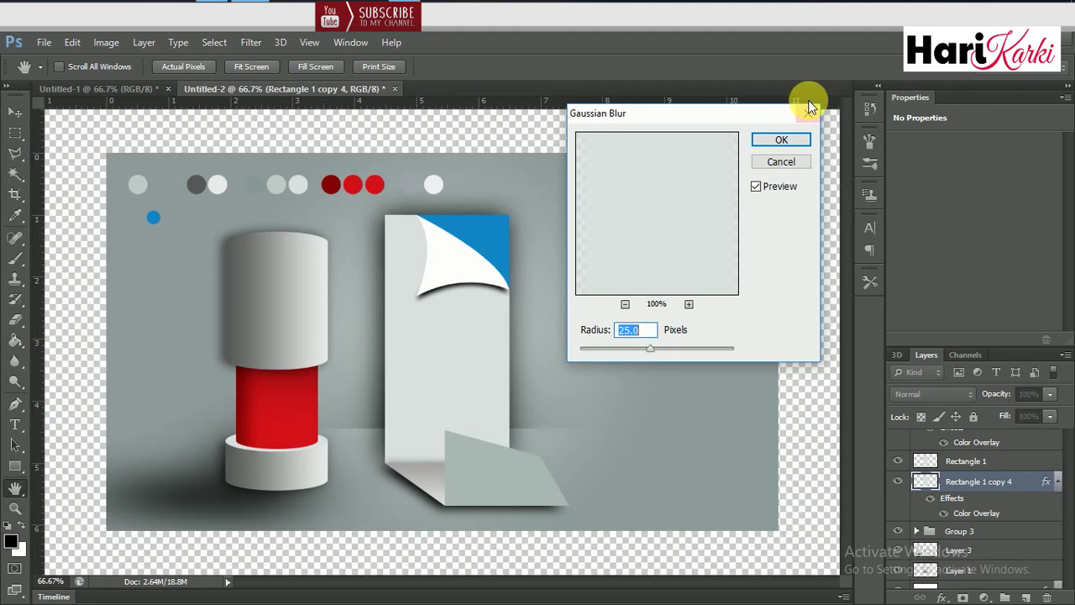
click(783, 138)
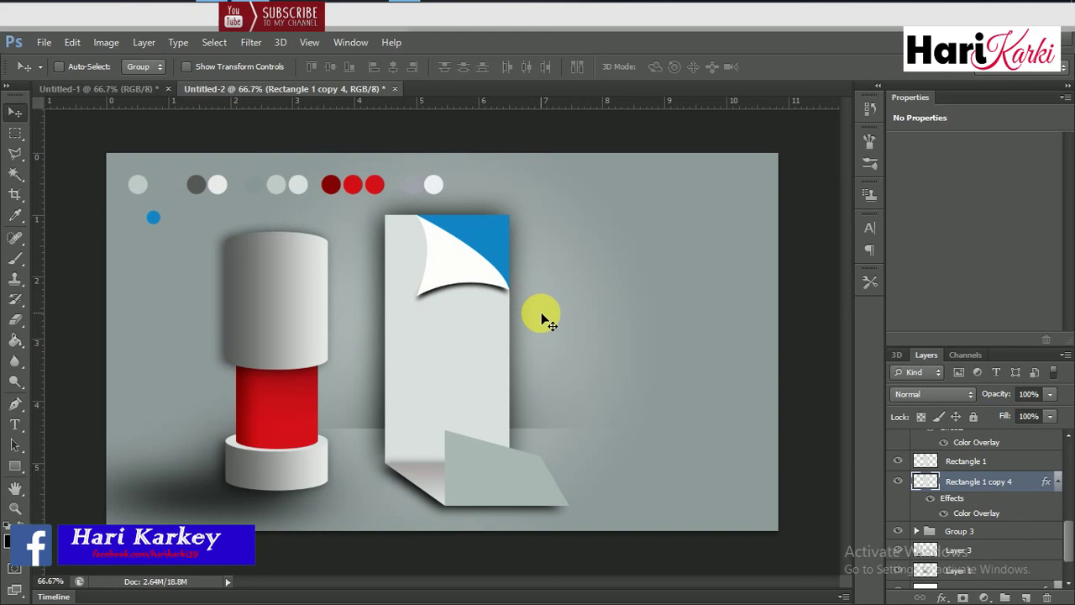
Add a new '90%' text layer in Agency FB above Group 2.
click(23, 424)
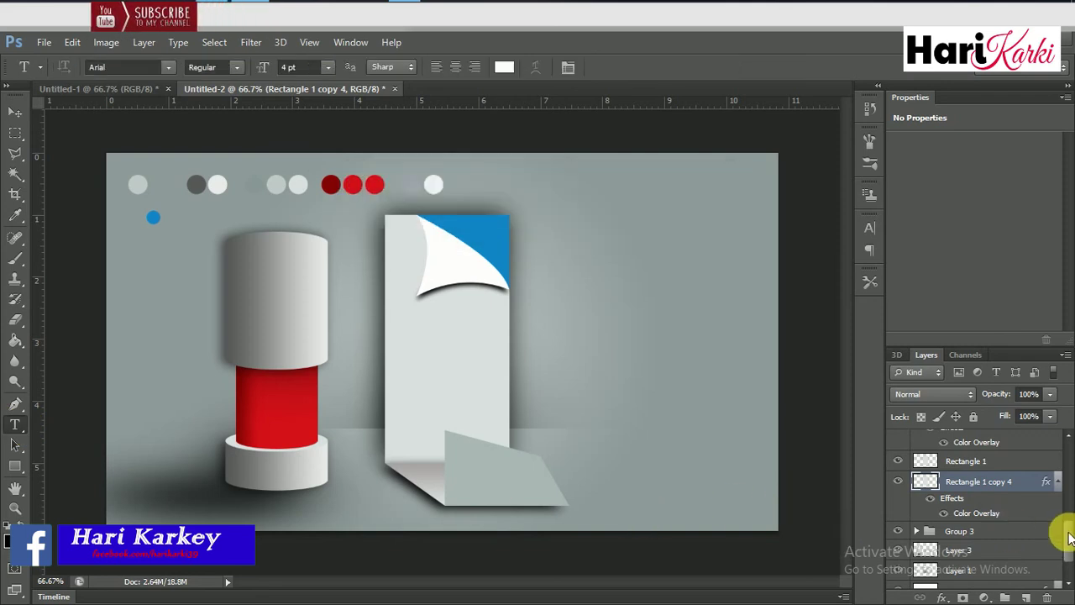
drag(1069, 537, 1056, 437)
click(1028, 441)
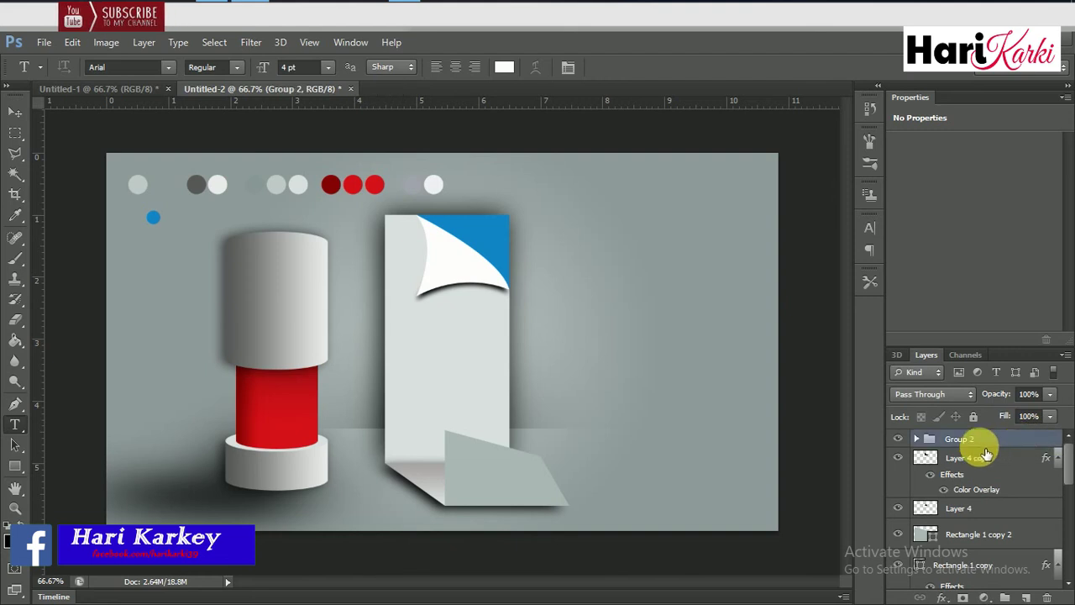
click(1027, 598)
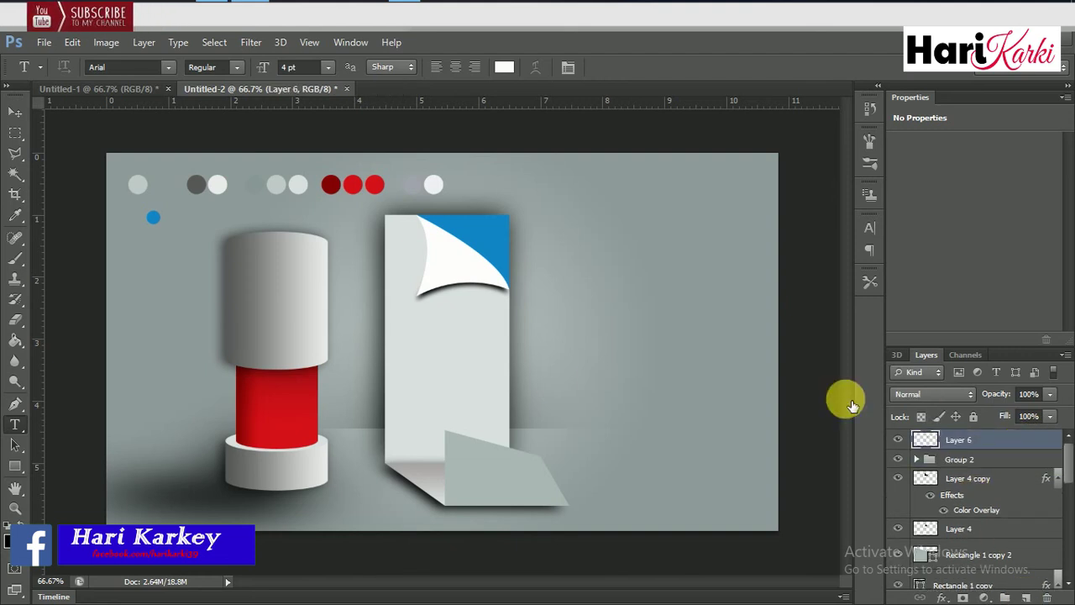
click(542, 352)
text(Hari)
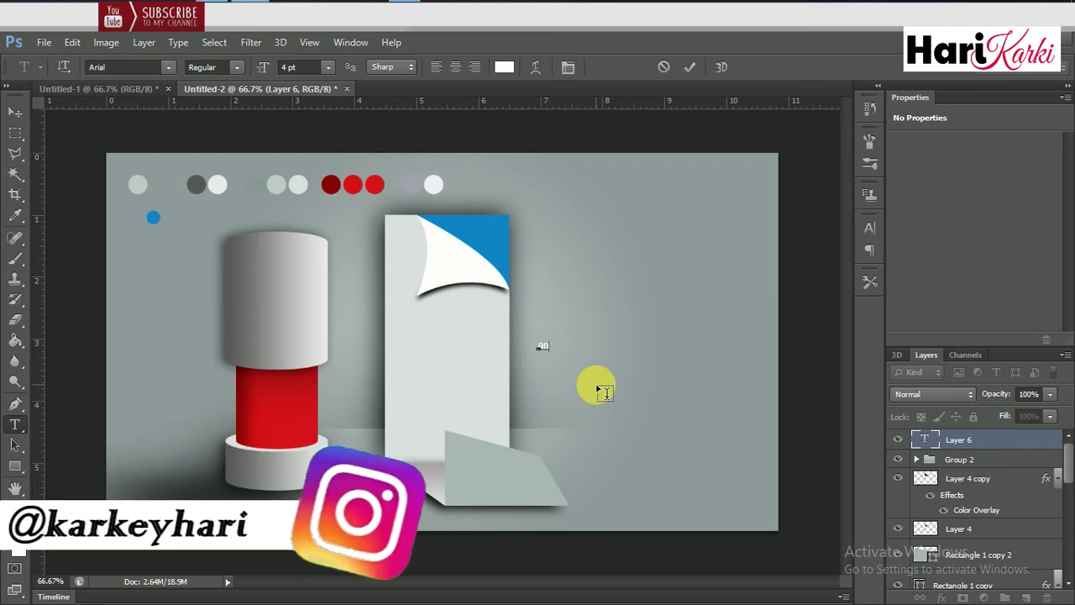
text(%)
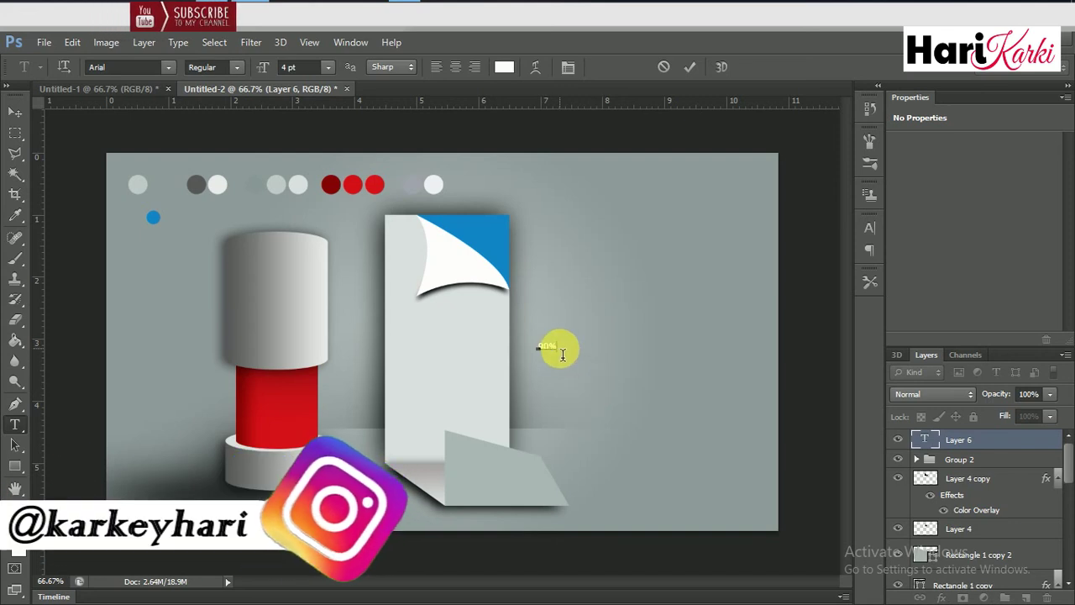
key(ctrl+a)
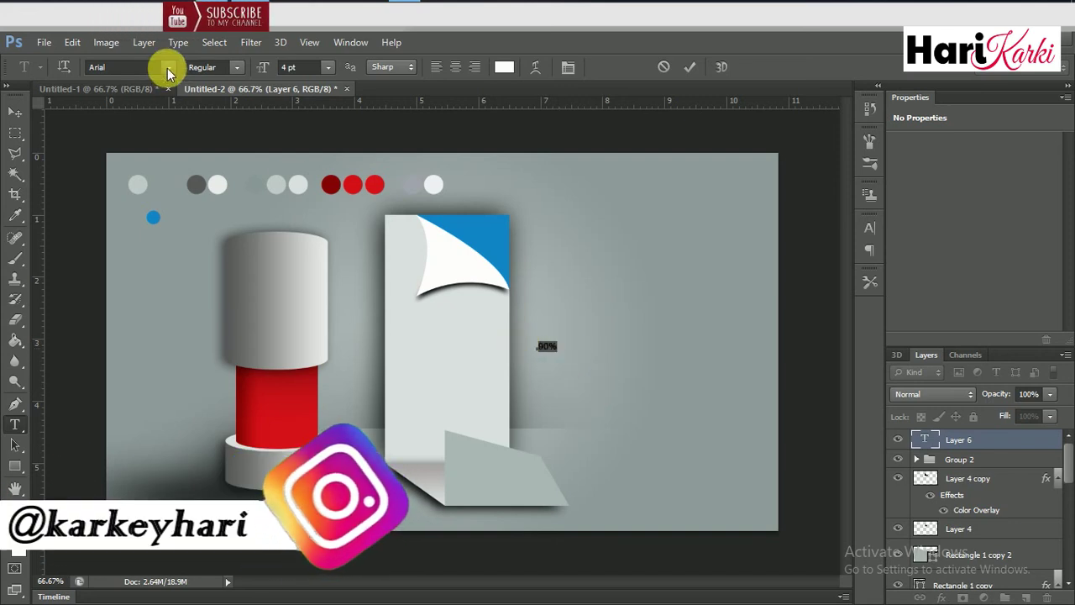
click(149, 68)
text(a)
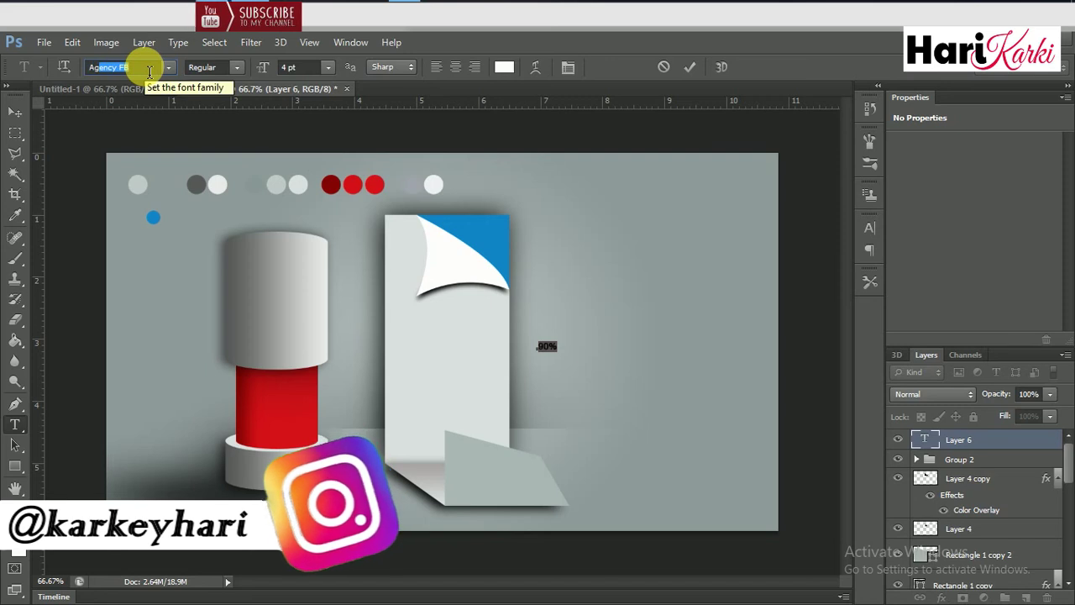
key(Return)
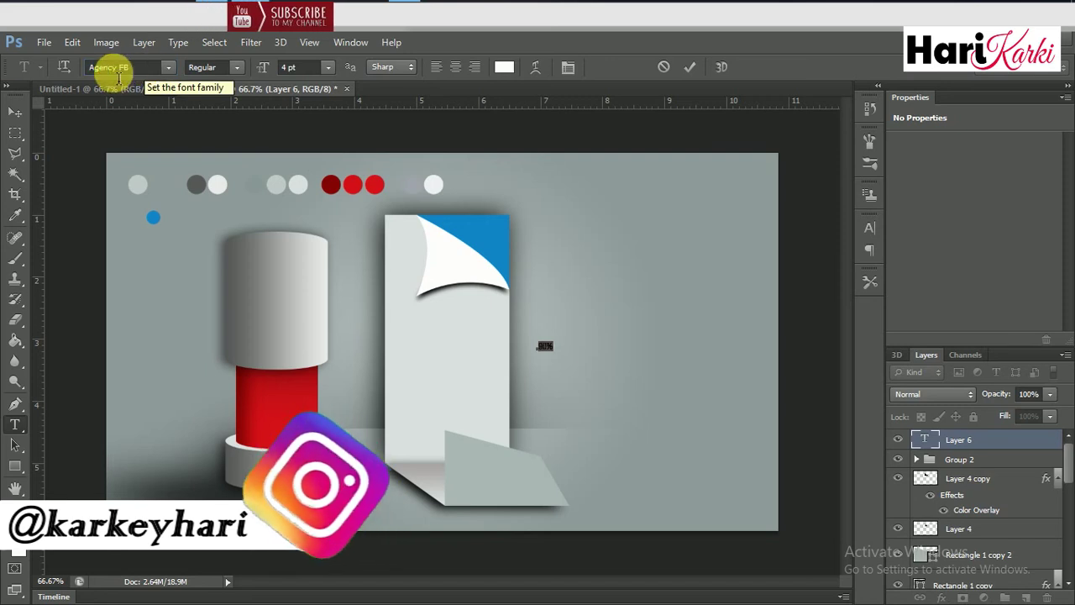
click(15, 111)
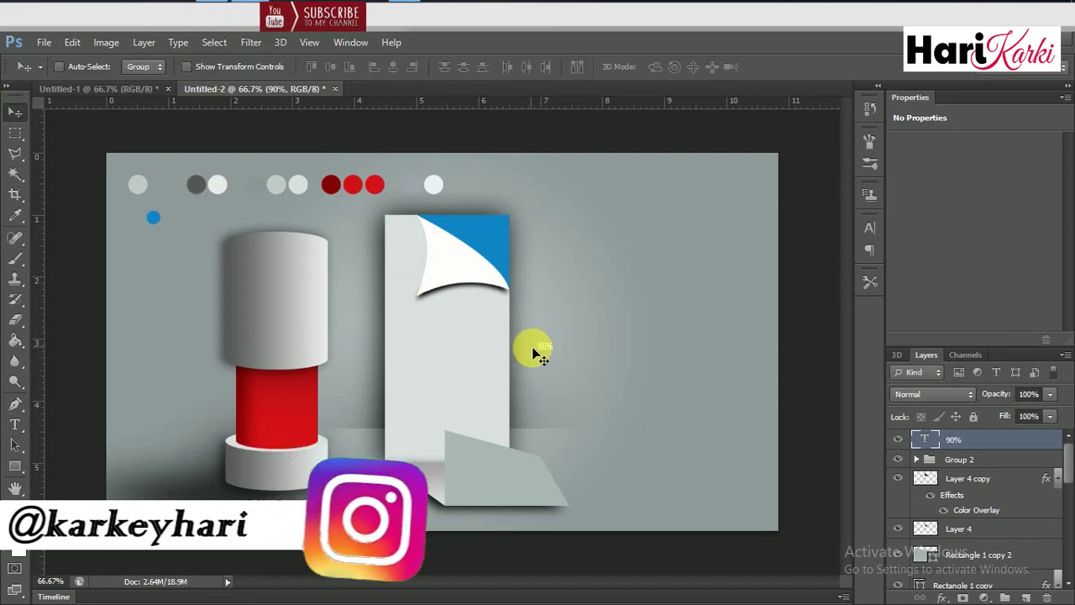
Place the 90% text on the red band, scale it about 406%, then duplicate it.
drag(534, 348, 270, 403)
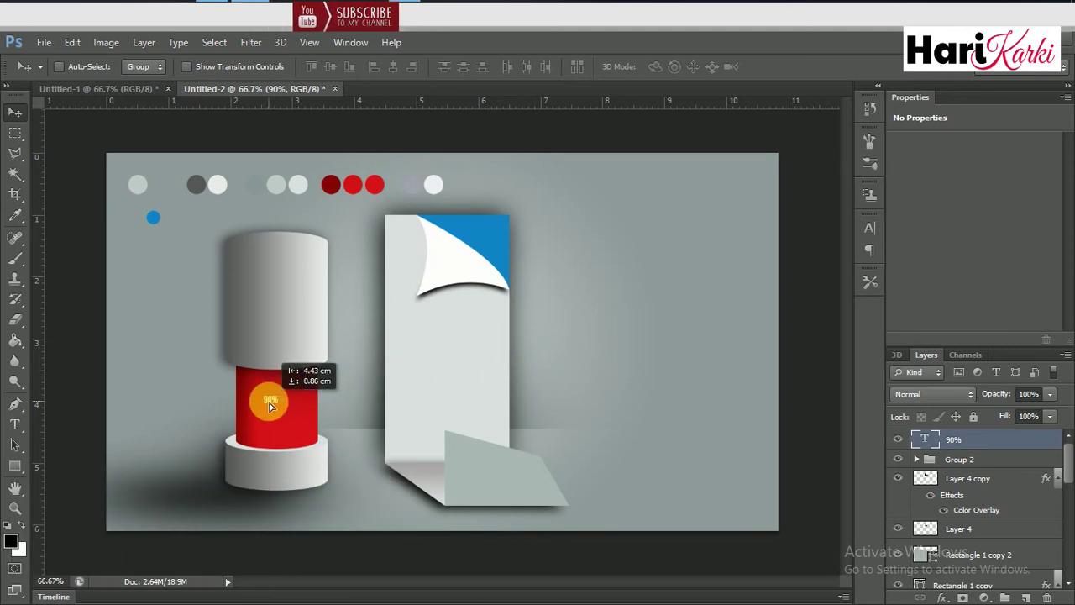
key(ctrl+t)
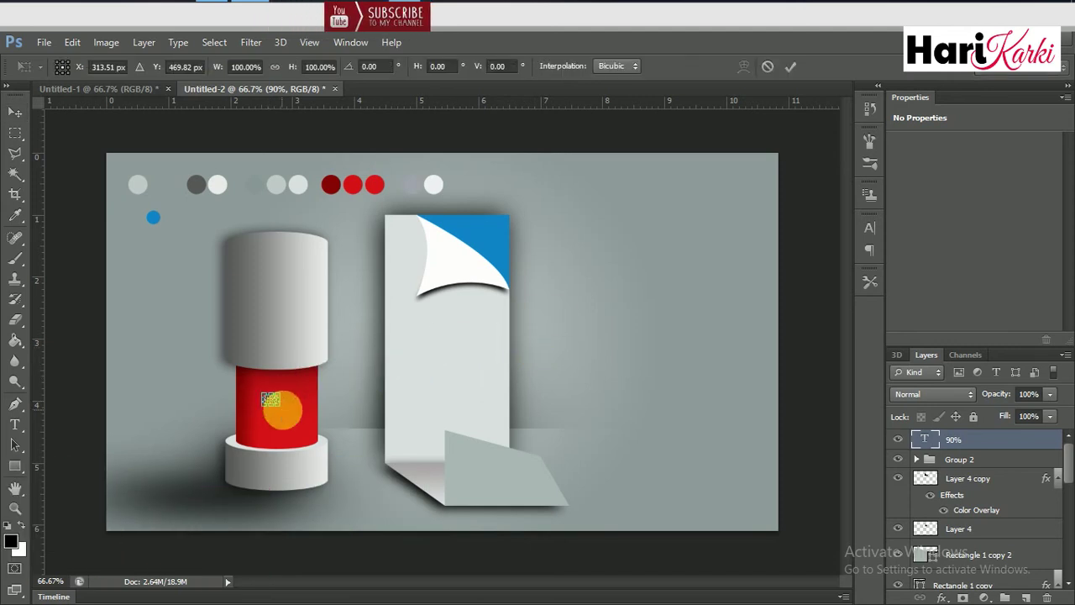
drag(288, 414, 328, 448)
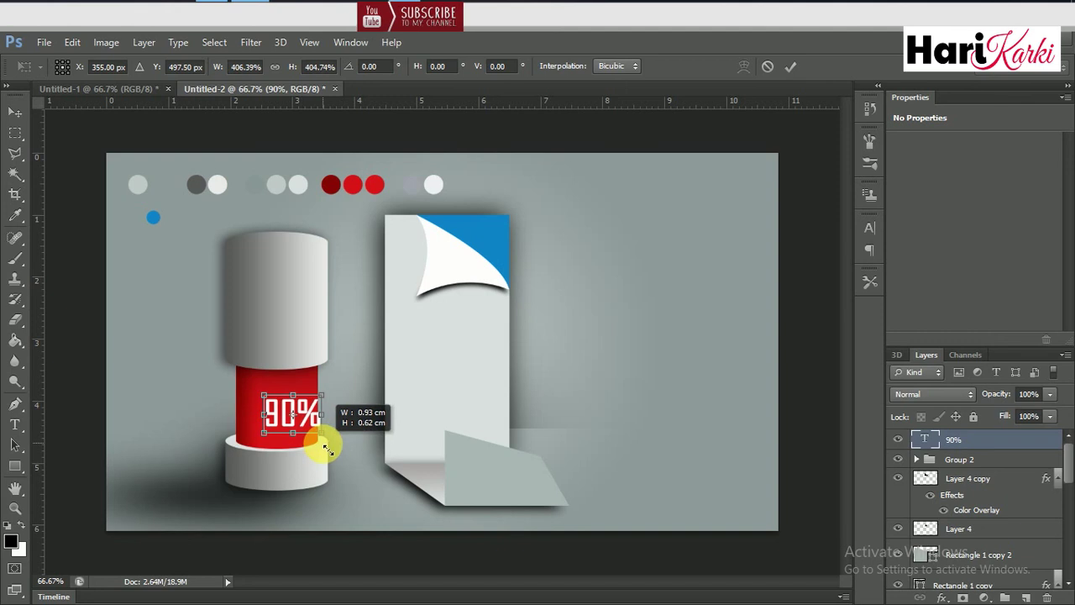
key(Return)
drag(298, 423, 283, 404)
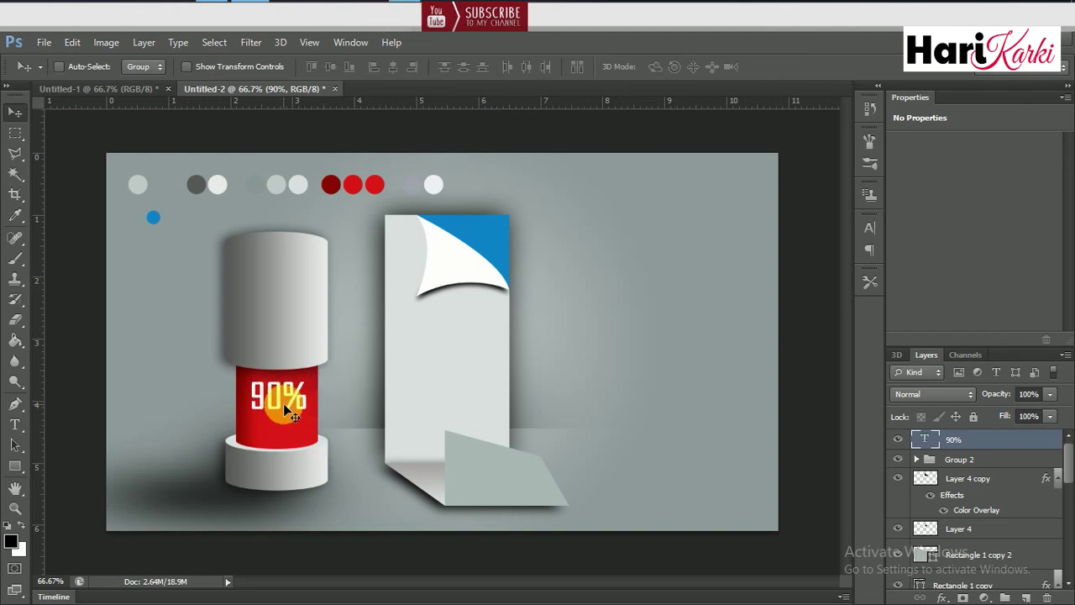
key(Down)
key(Down)
key(Down)
key(Down)
key(Down)
key(Down)
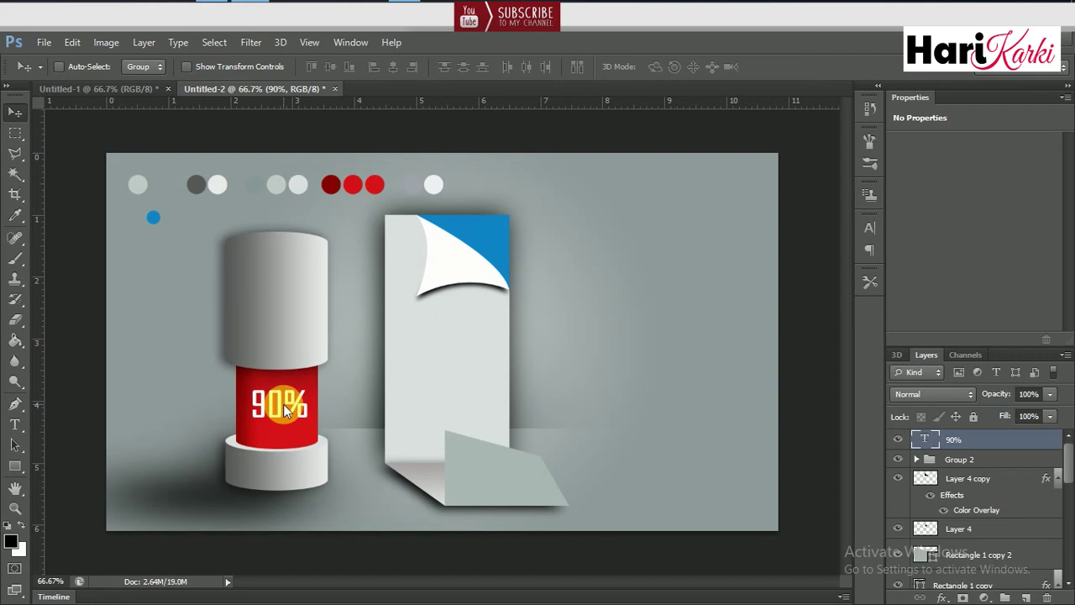
key(Down)
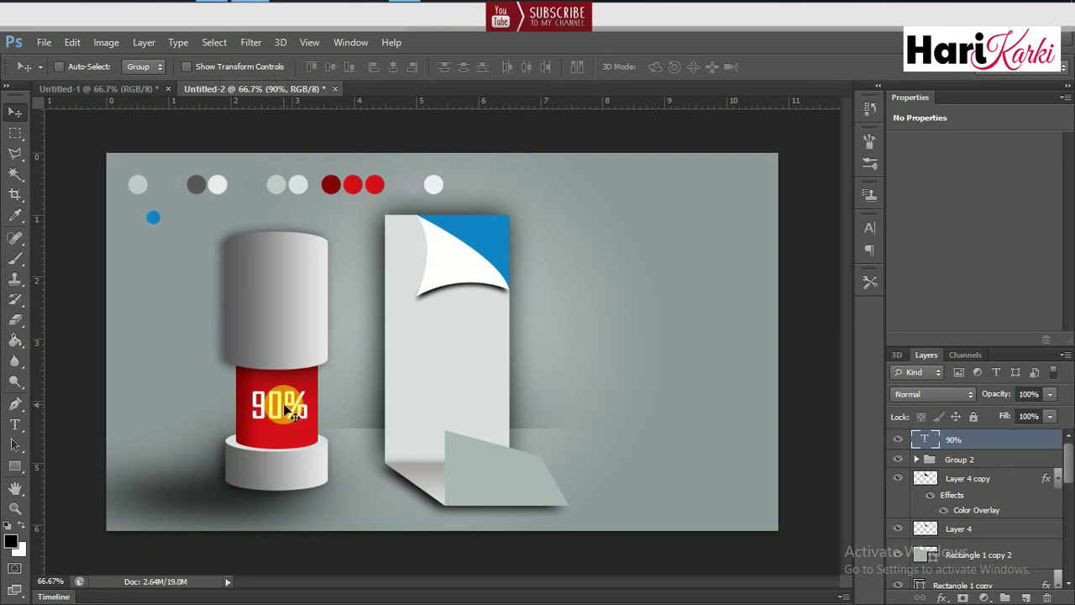
key(ctrl+j)
Move the copied text onto the white base, change it to '01', and centre it.
drag(285, 410, 284, 468)
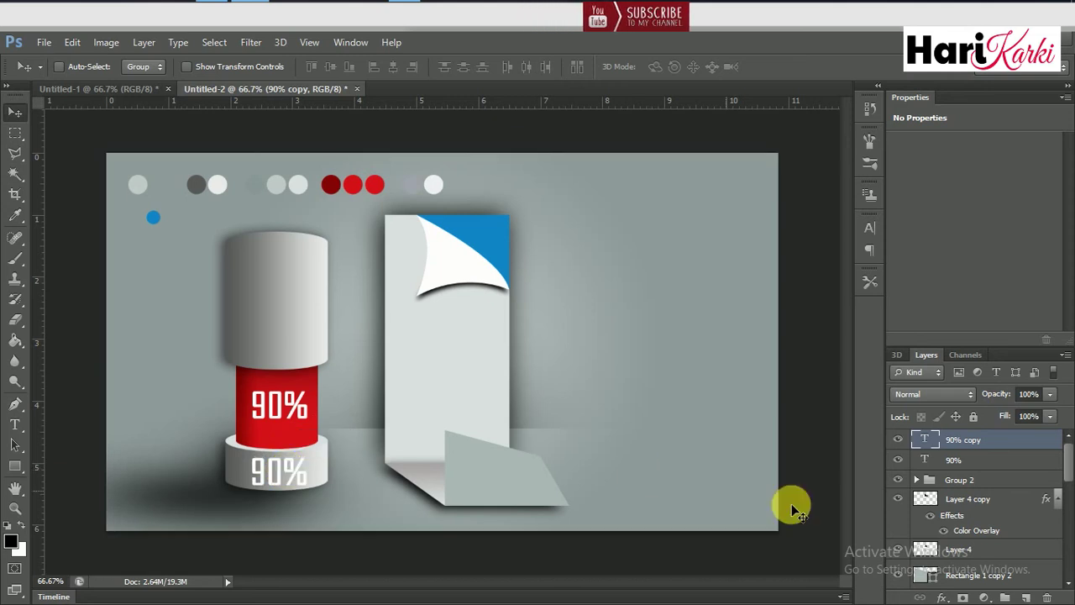
double_click(924, 439)
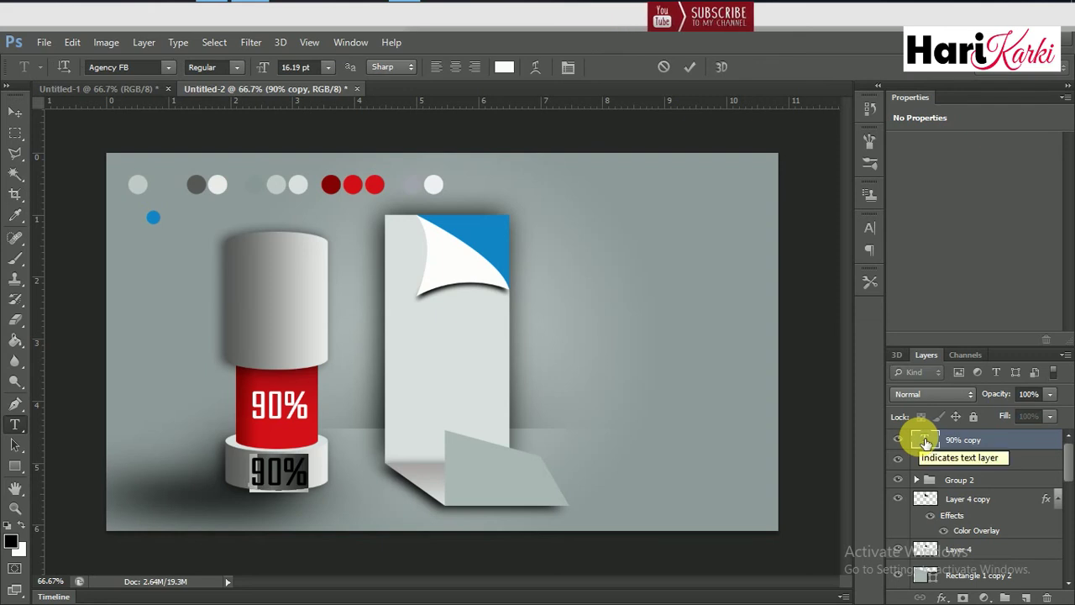
text(01)
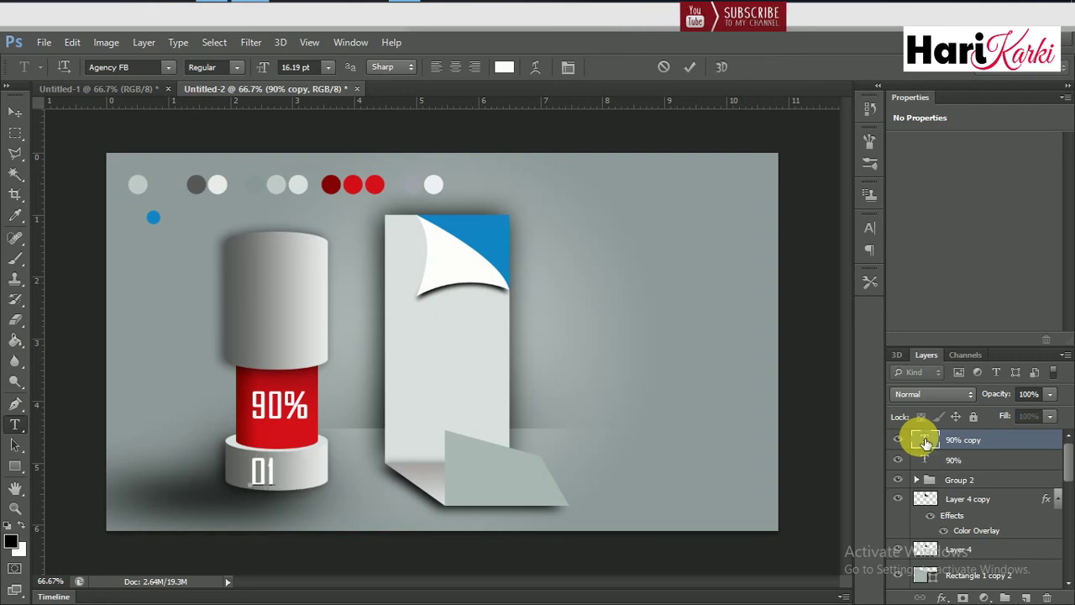
click(15, 112)
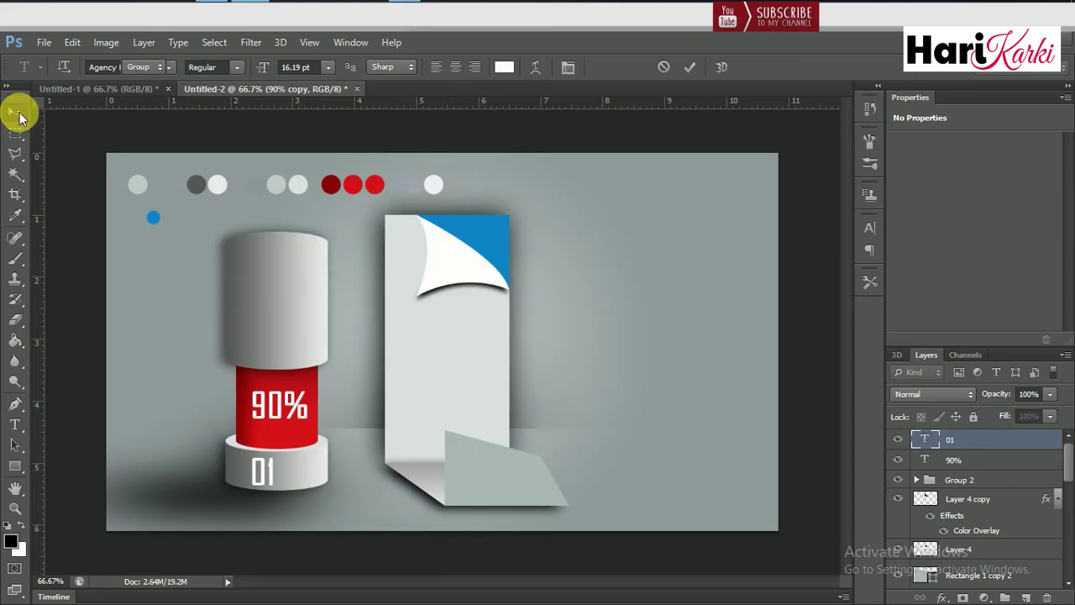
key(shift+Right)
key(shift+Right)
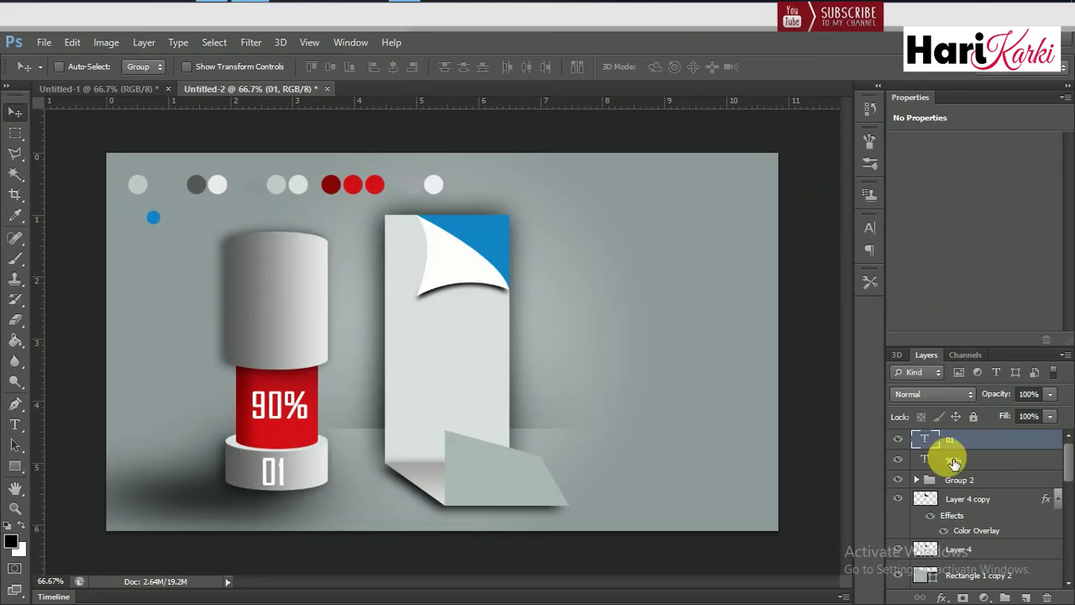
Recolour the 01 text red (d61119), sampled from the 90% band.
double_click(925, 439)
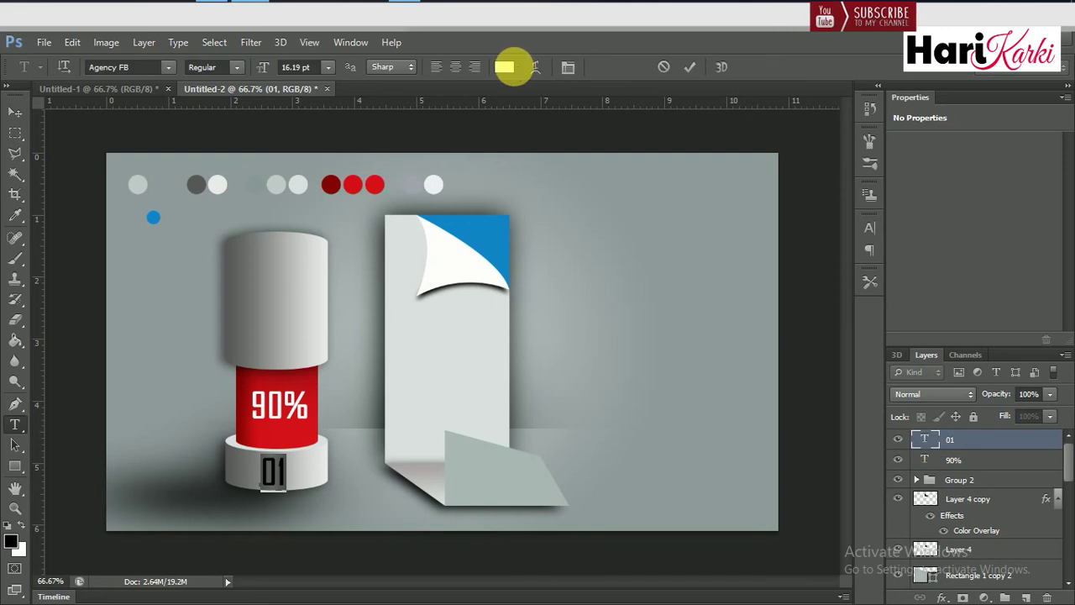
click(507, 66)
click(275, 431)
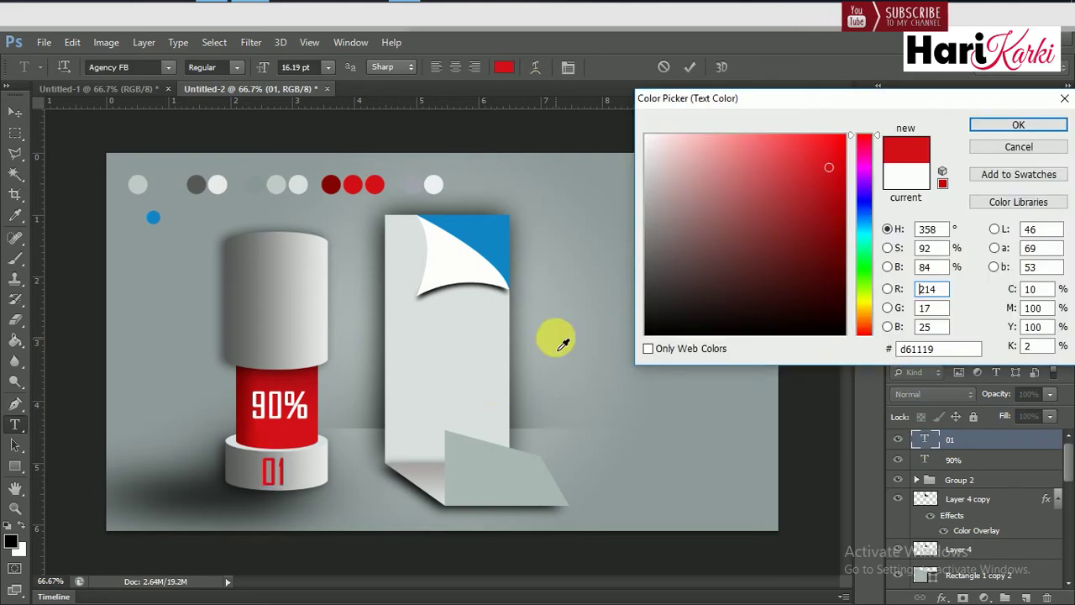
click(992, 128)
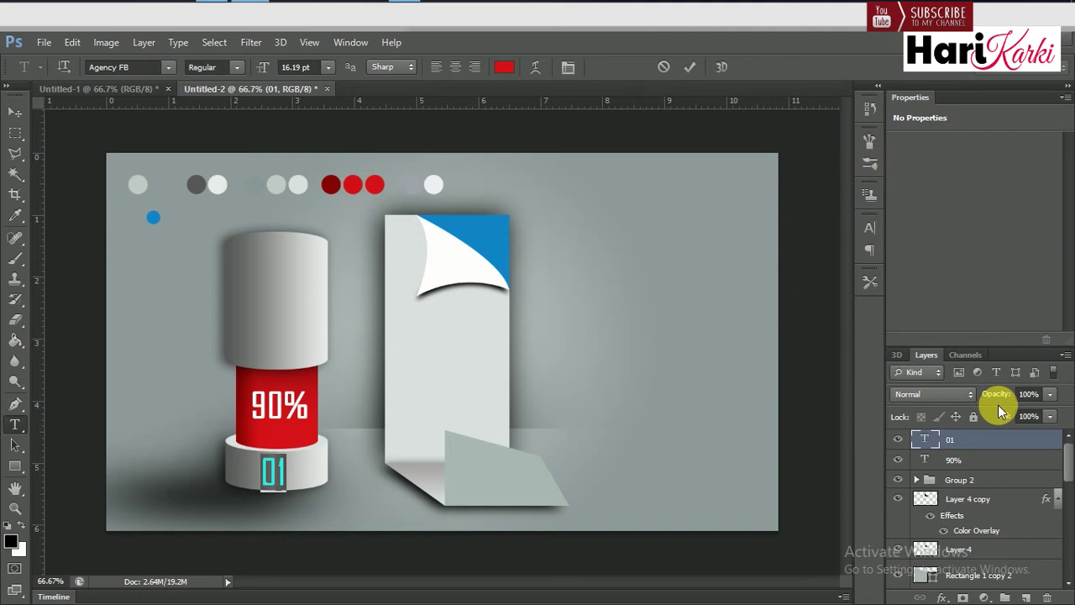
click(966, 467)
key(v)
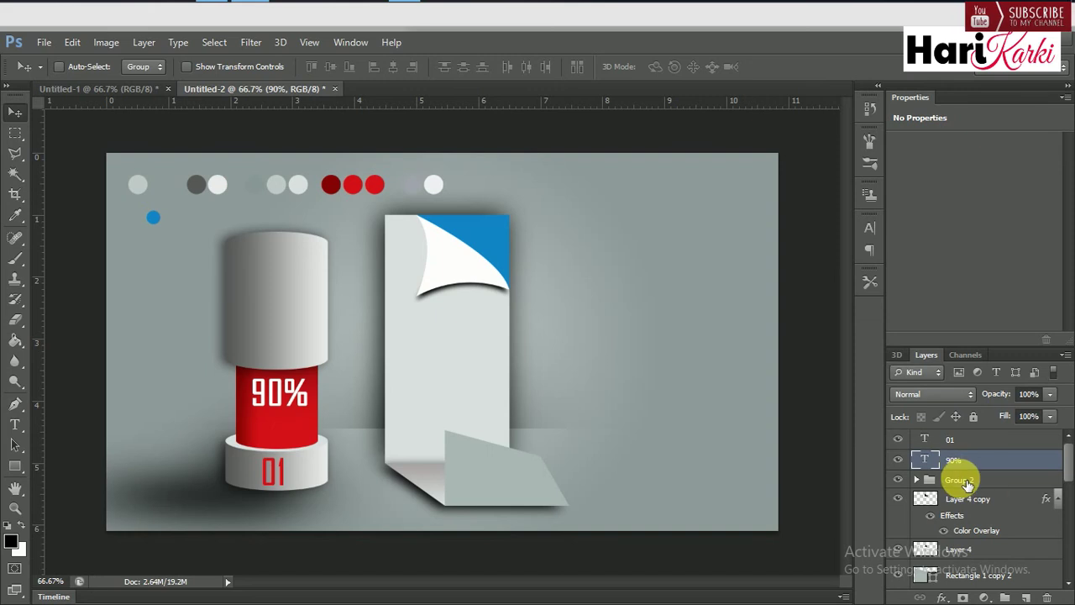
Stretch Group 3's top edge upward to about 106.78% of its height.
click(966, 483)
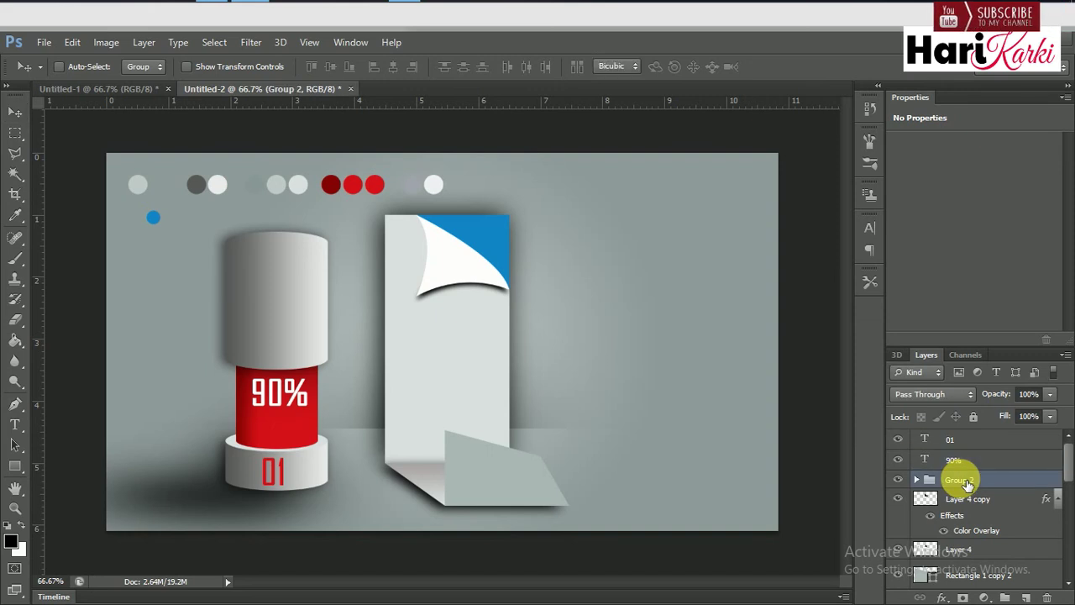
key(ctrl+t)
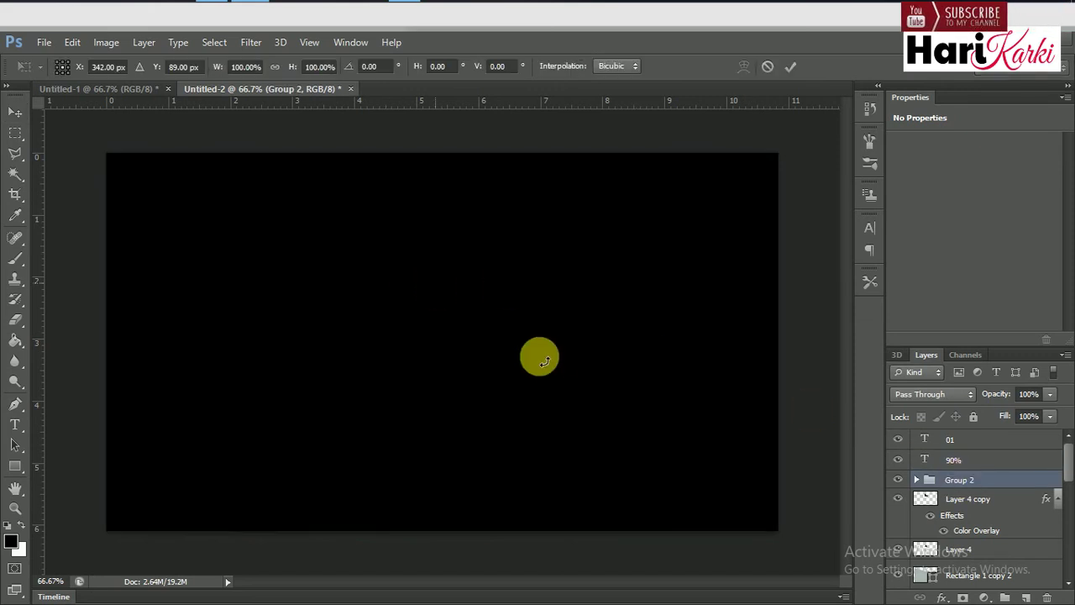
key(Return)
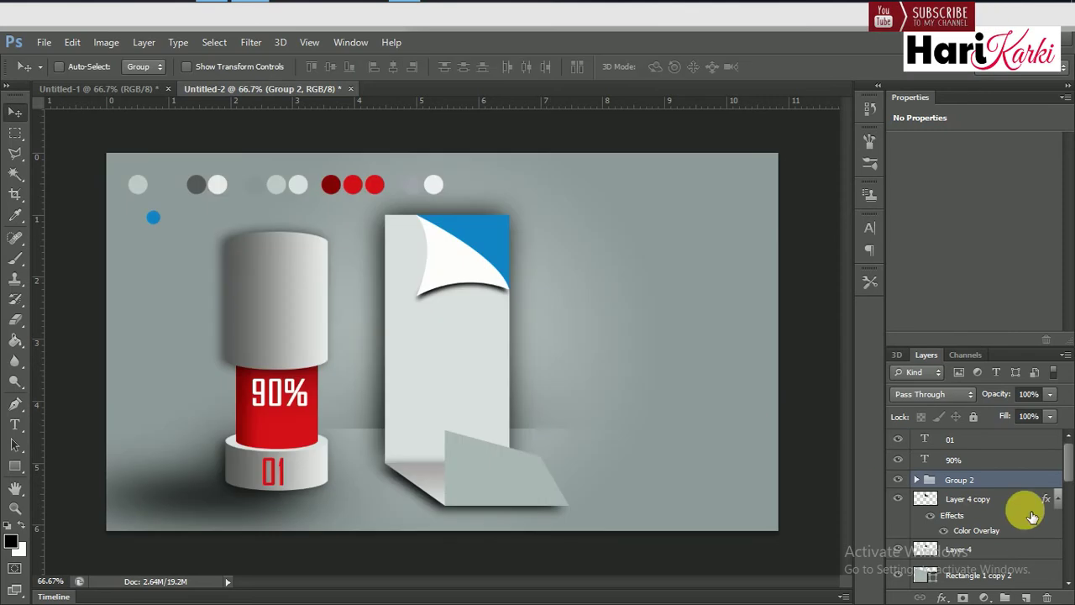
drag(1064, 480, 1057, 557)
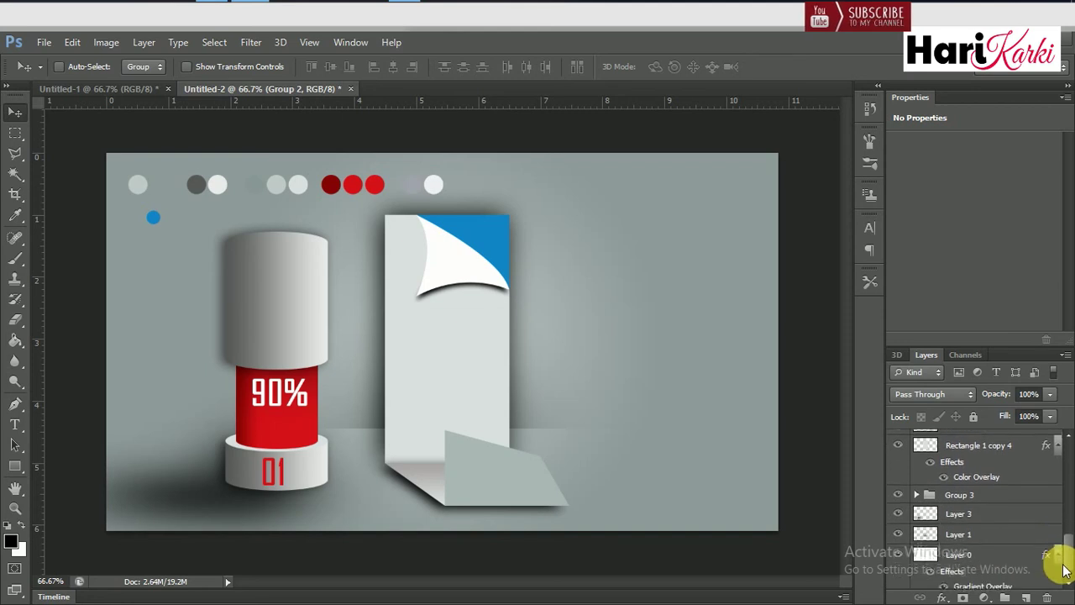
click(982, 494)
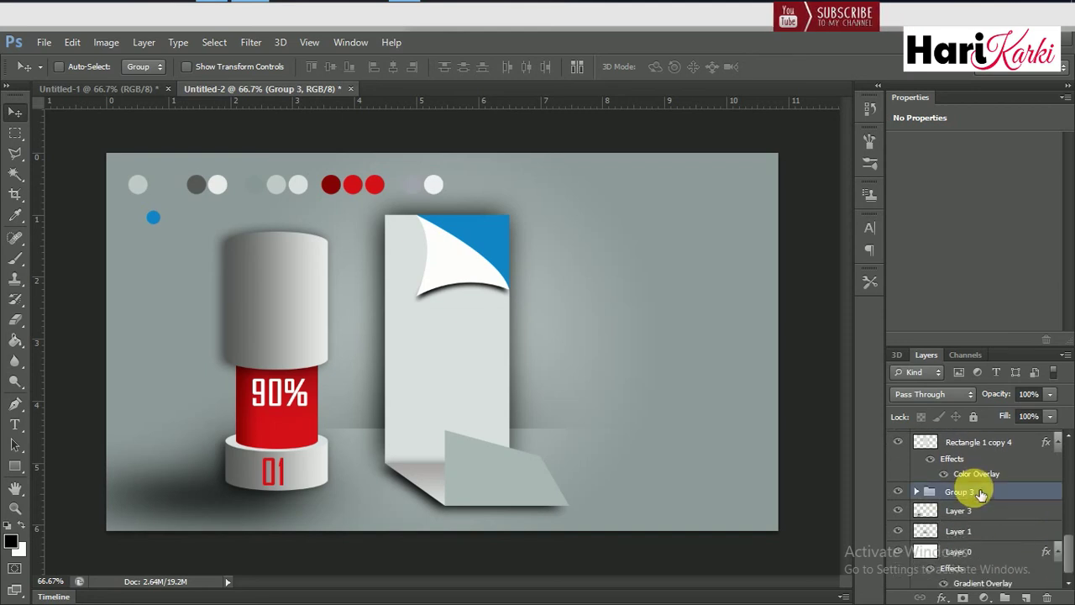
key(ctrl+t)
mouse_move(205, 224)
mouse_down()
mouse_move(206, 180)
mouse_move(205, 210)
mouse_up()
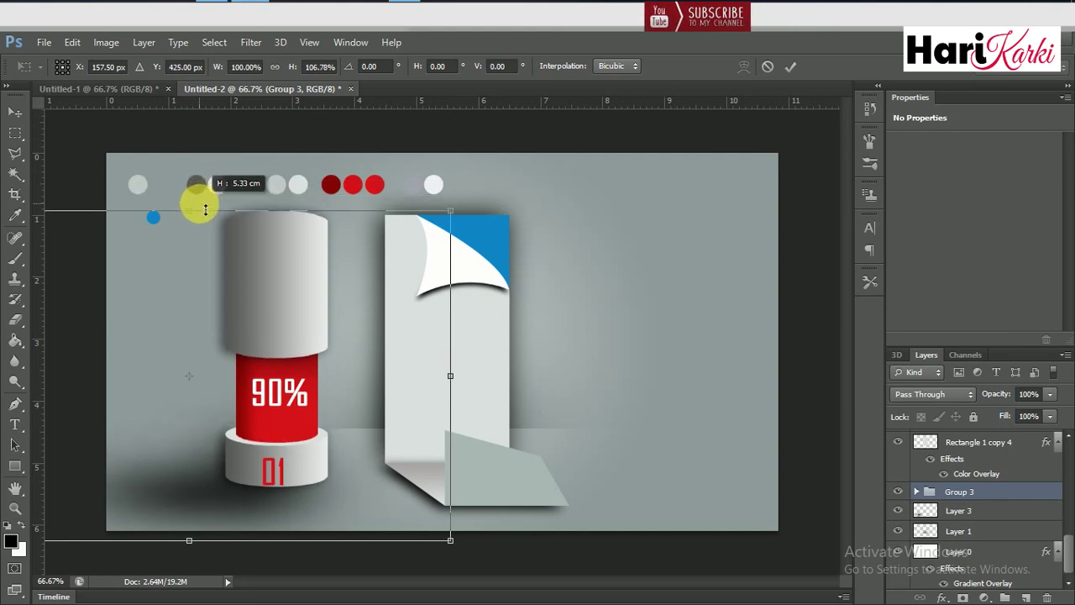
key(Return)
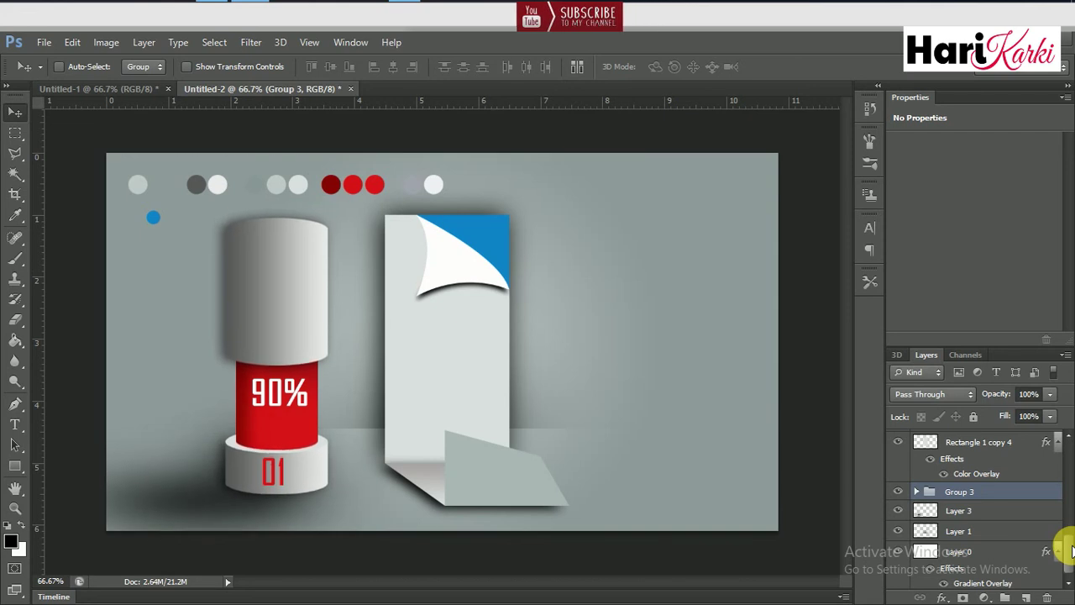
mouse_move(1063, 525)
mouse_down()
mouse_move(1069, 451)
mouse_move(1070, 461)
mouse_up()
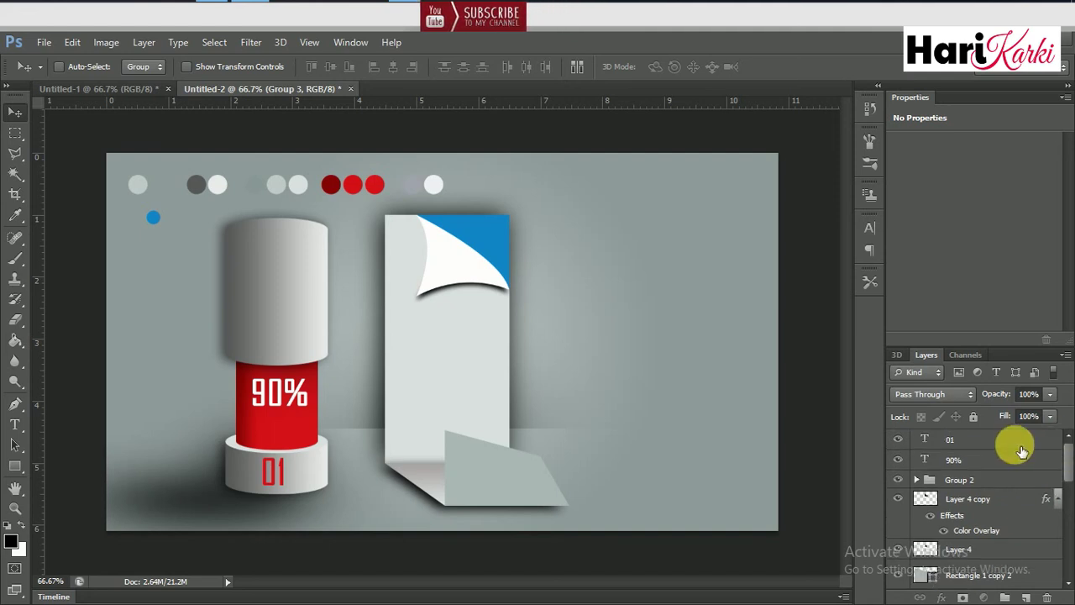
Duplicate the 01 label onto the paper's blue corner and recolour the copy white.
click(1020, 443)
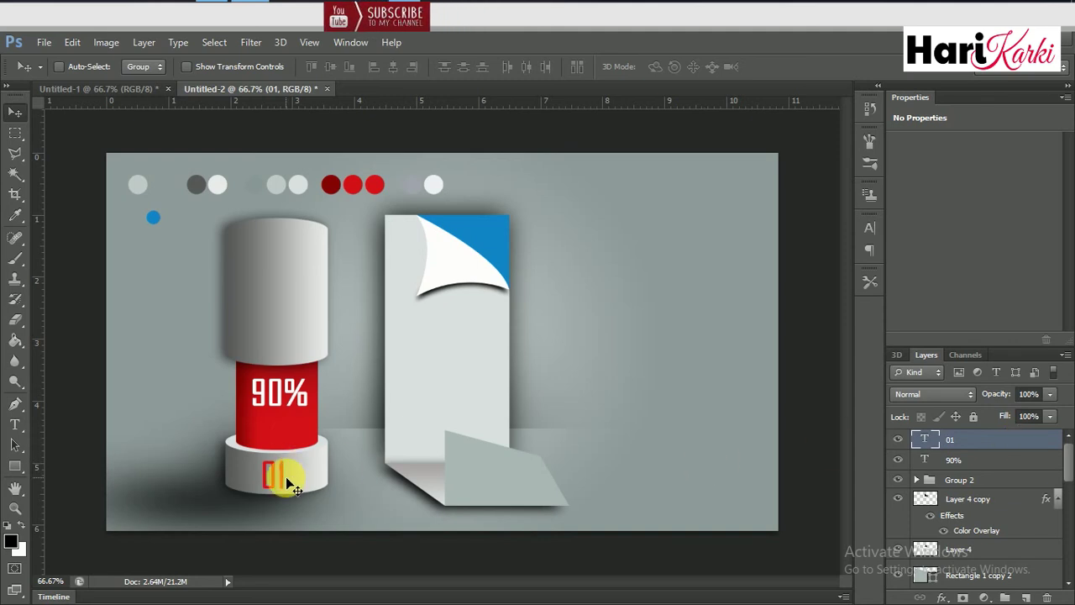
alt+drag(285, 476, 492, 248)
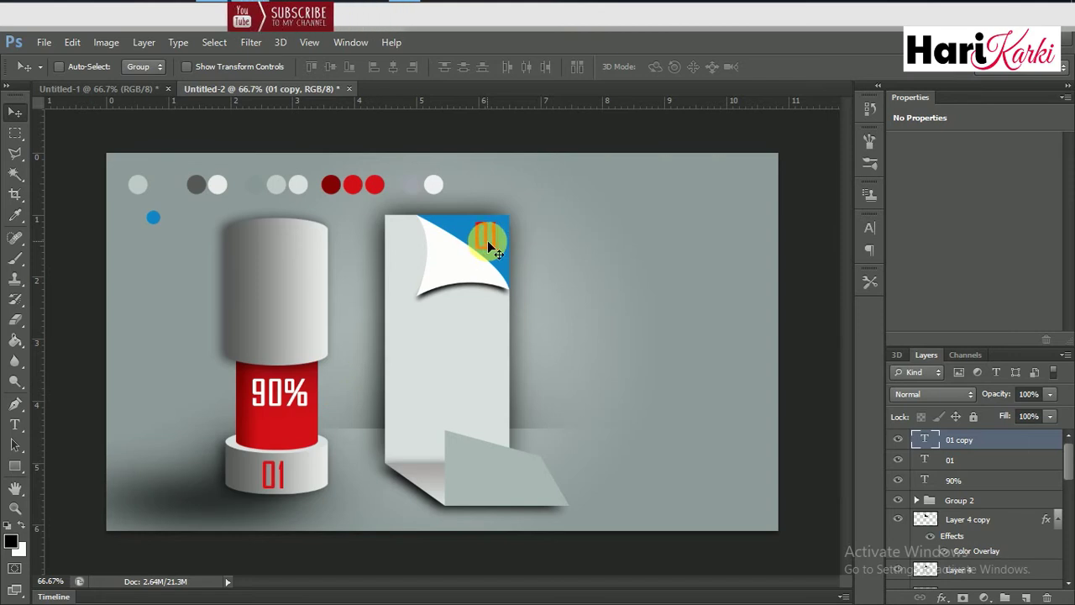
double_click(927, 440)
click(505, 67)
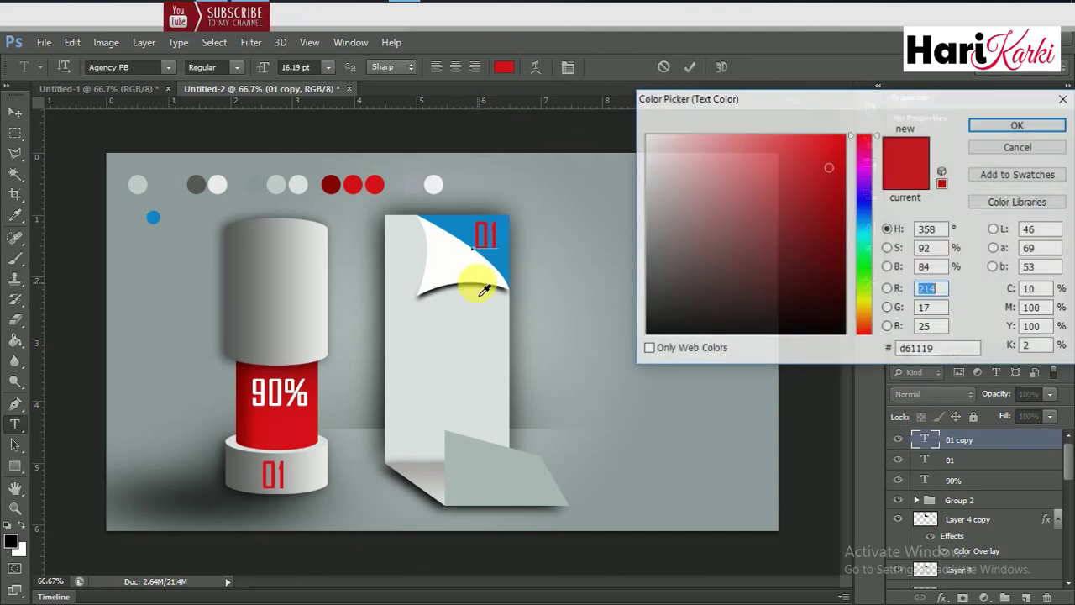
click(477, 279)
click(1012, 126)
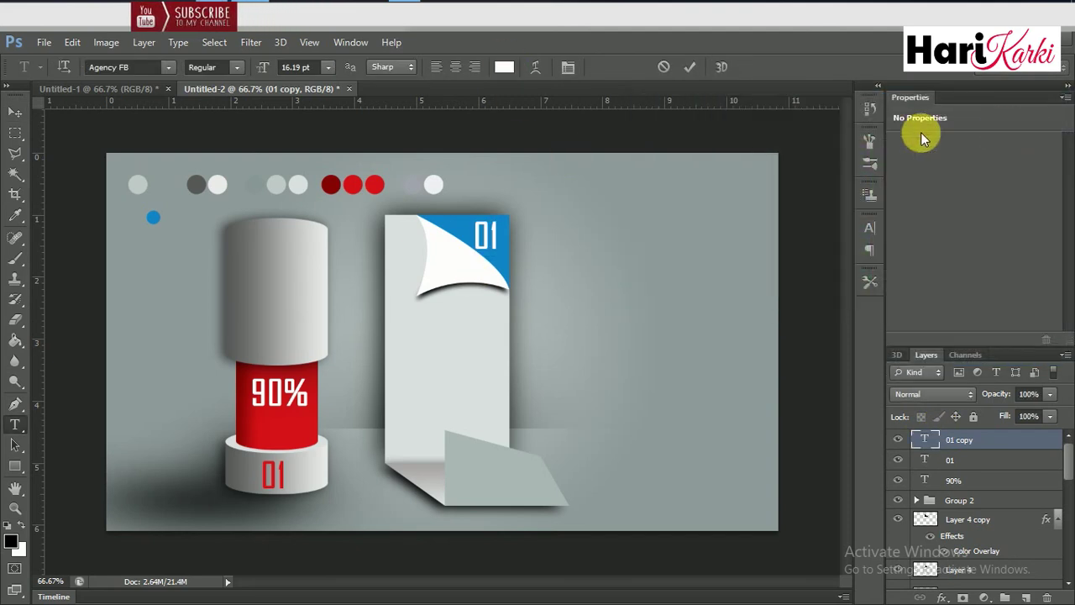
click(13, 113)
Select the Rectangle 1 copy 2 fold layer and rasterize it.
right_click(472, 473)
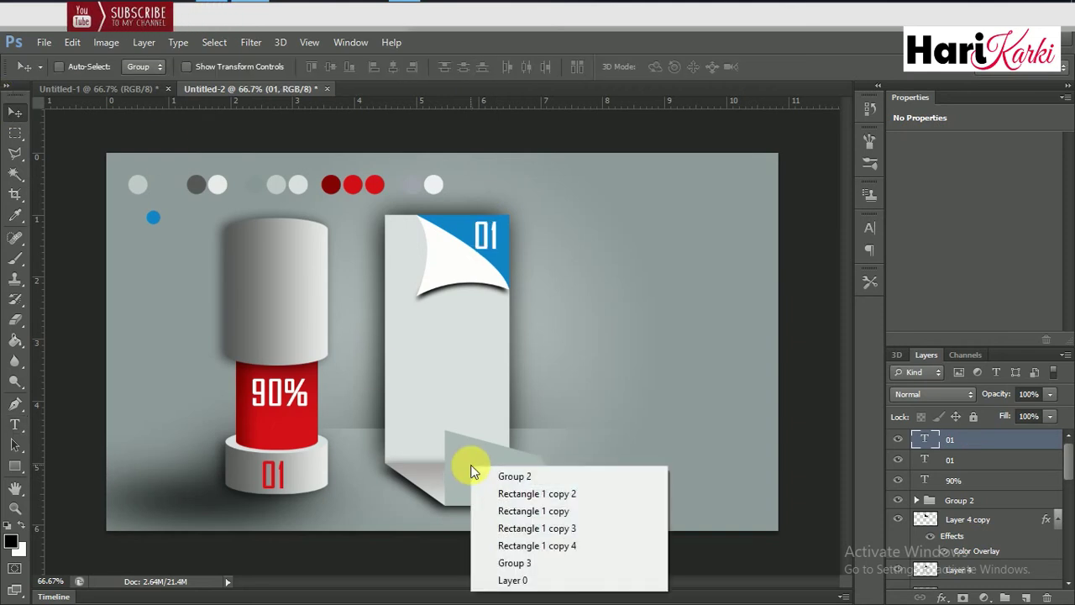
click(506, 496)
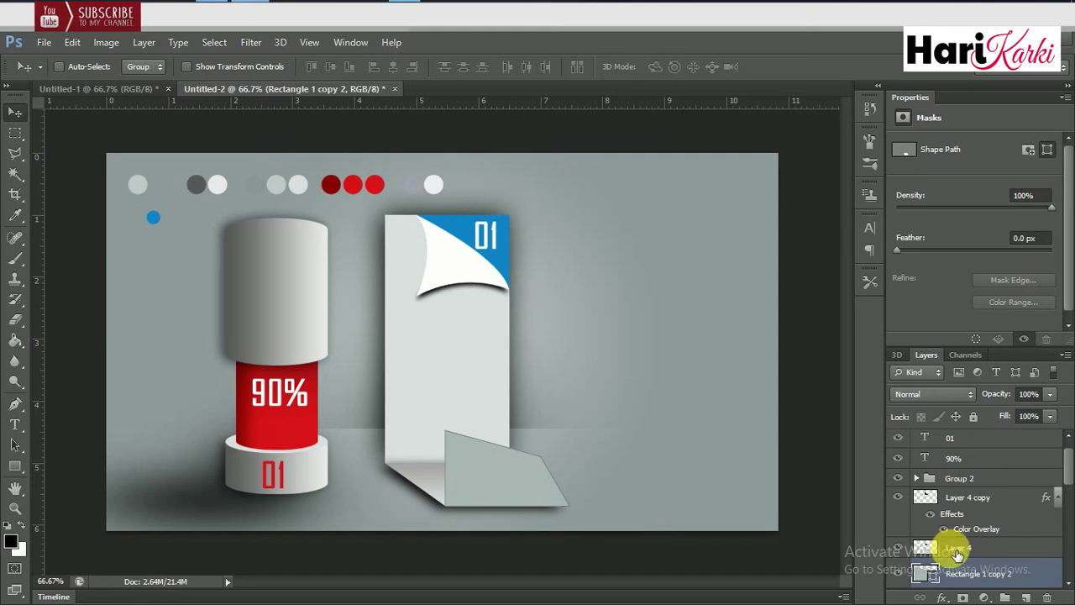
right_click(953, 576)
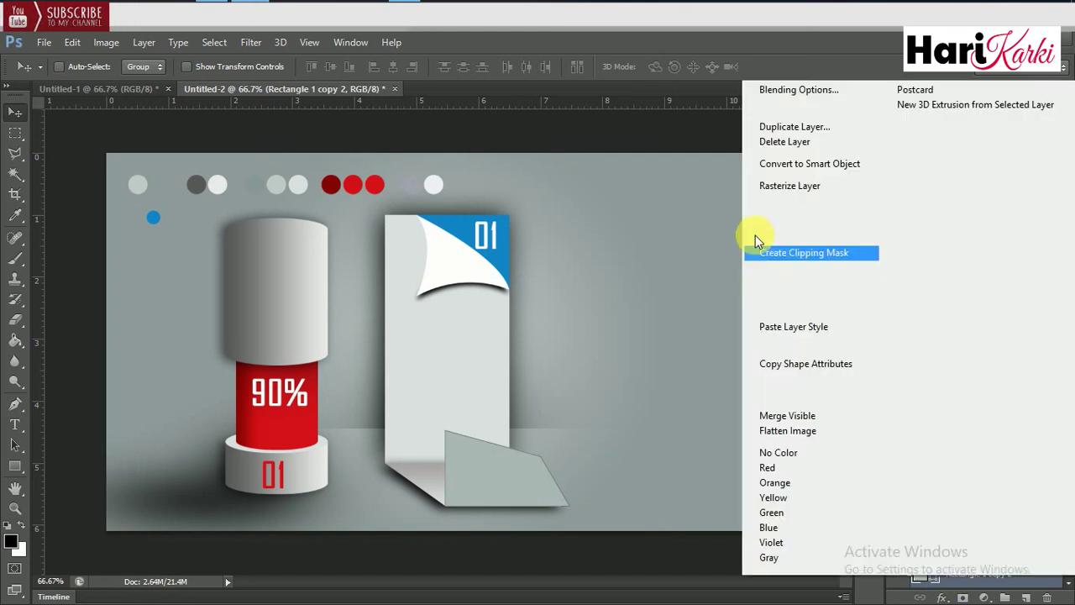
click(756, 190)
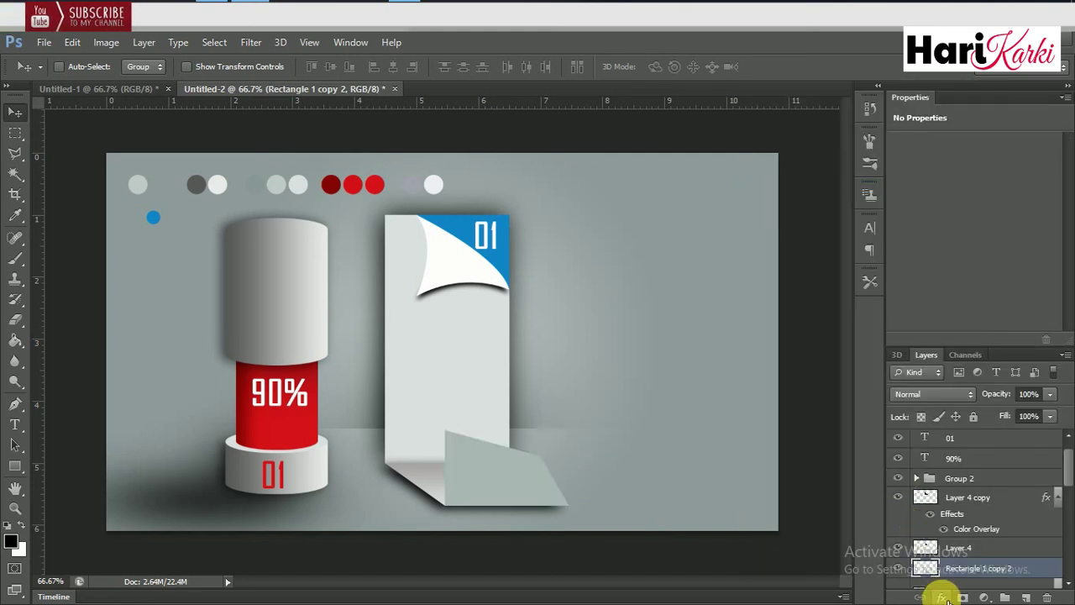
Replace the fold's colour overlay with a Gradient Overlay and browse gradient presets.
click(943, 596)
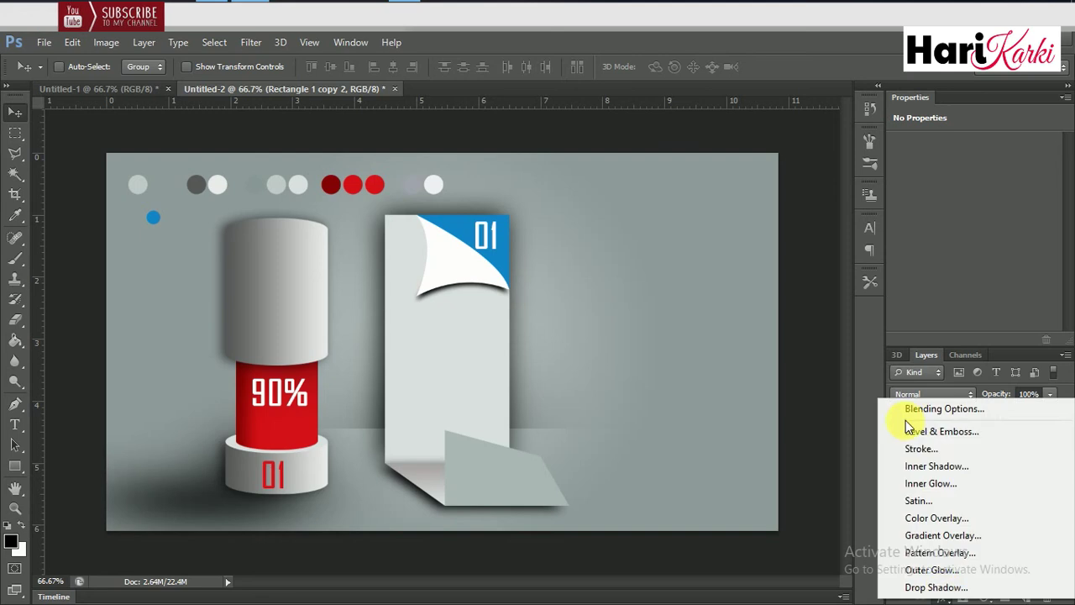
click(930, 518)
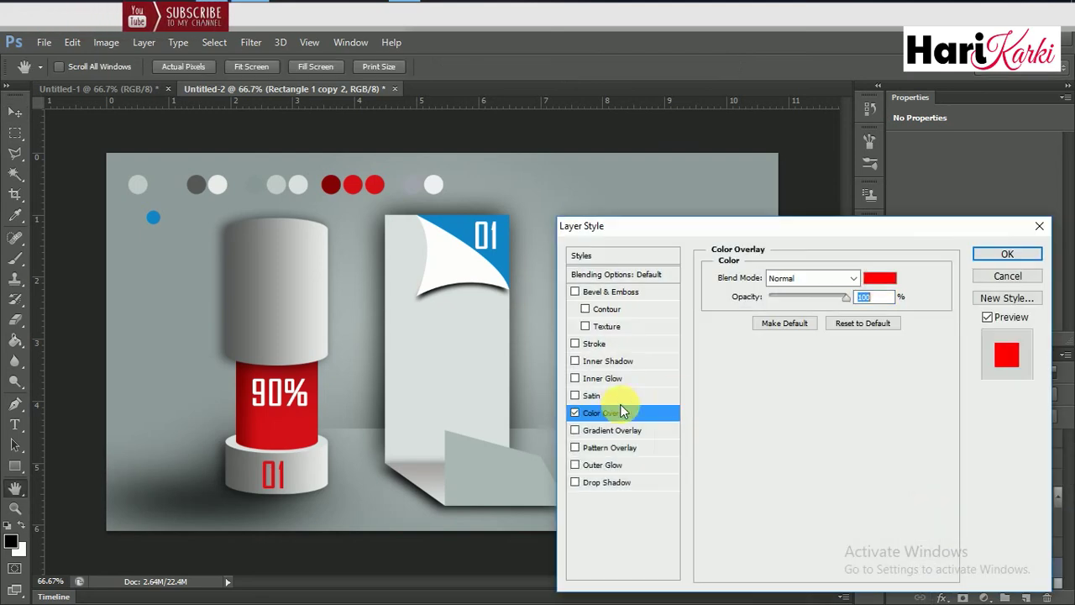
click(576, 412)
click(585, 431)
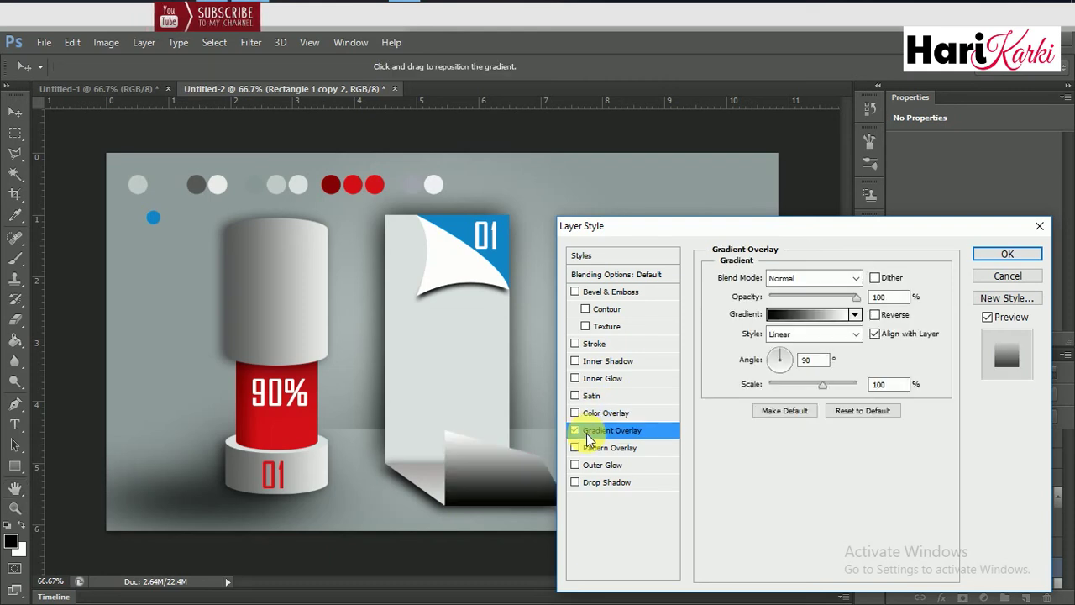
click(781, 315)
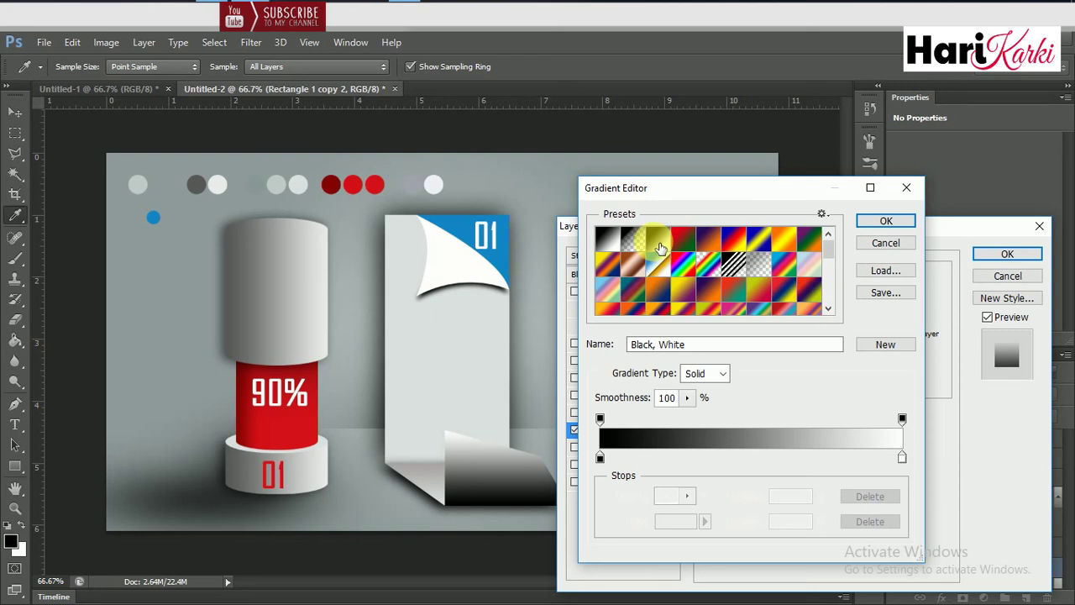
click(632, 286)
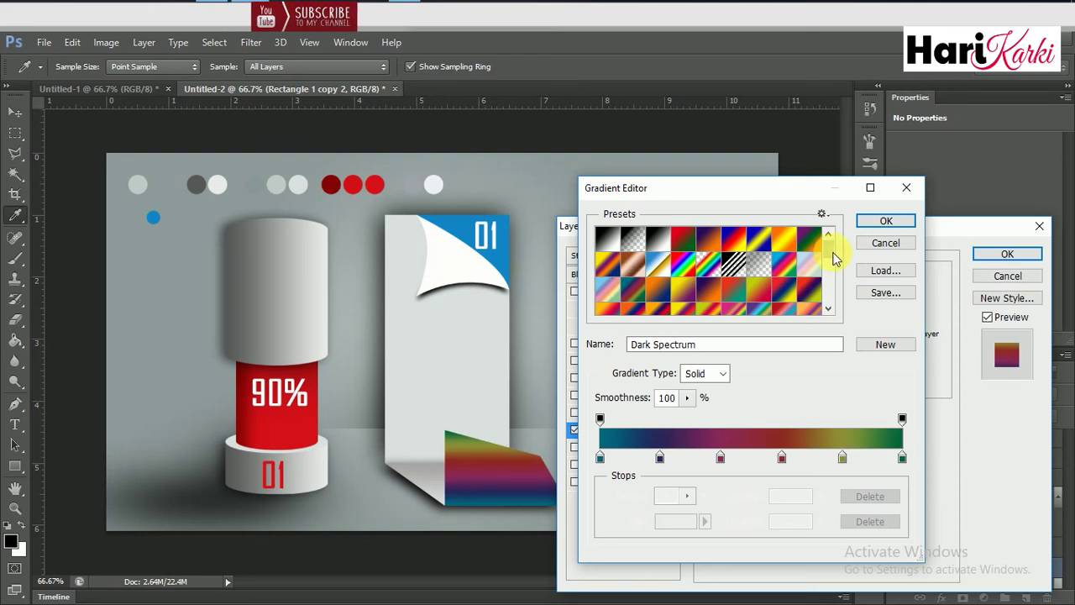
drag(834, 259, 835, 313)
click(708, 301)
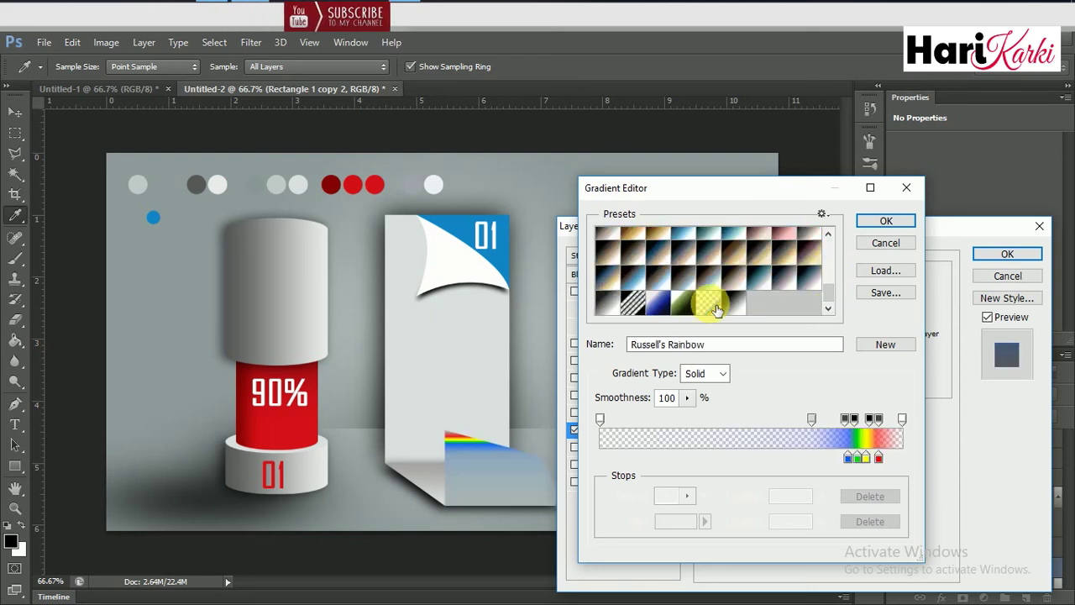
click(645, 302)
click(622, 302)
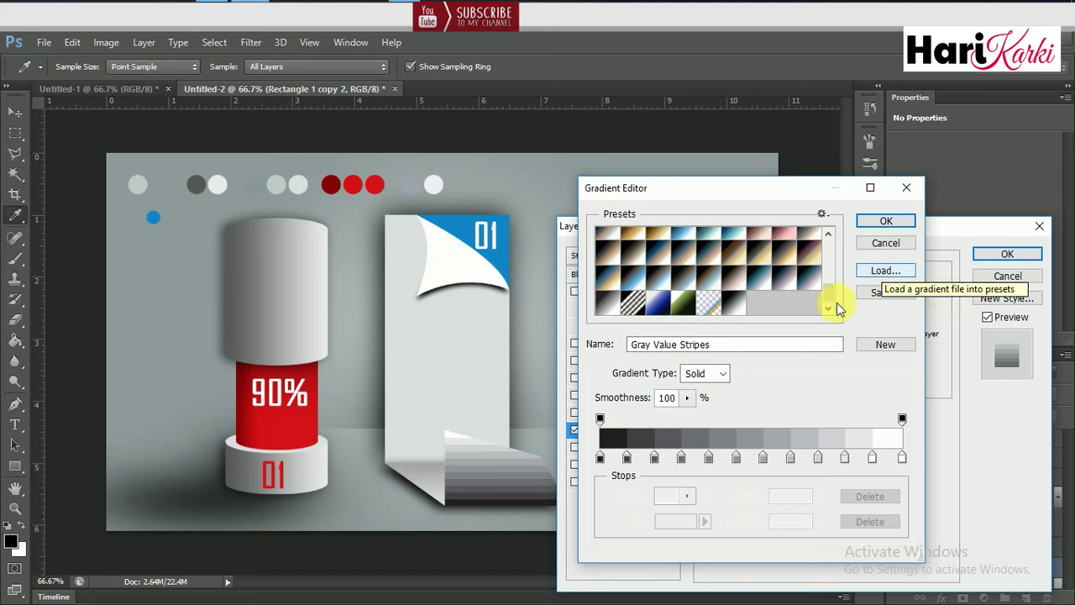
drag(827, 295, 827, 264)
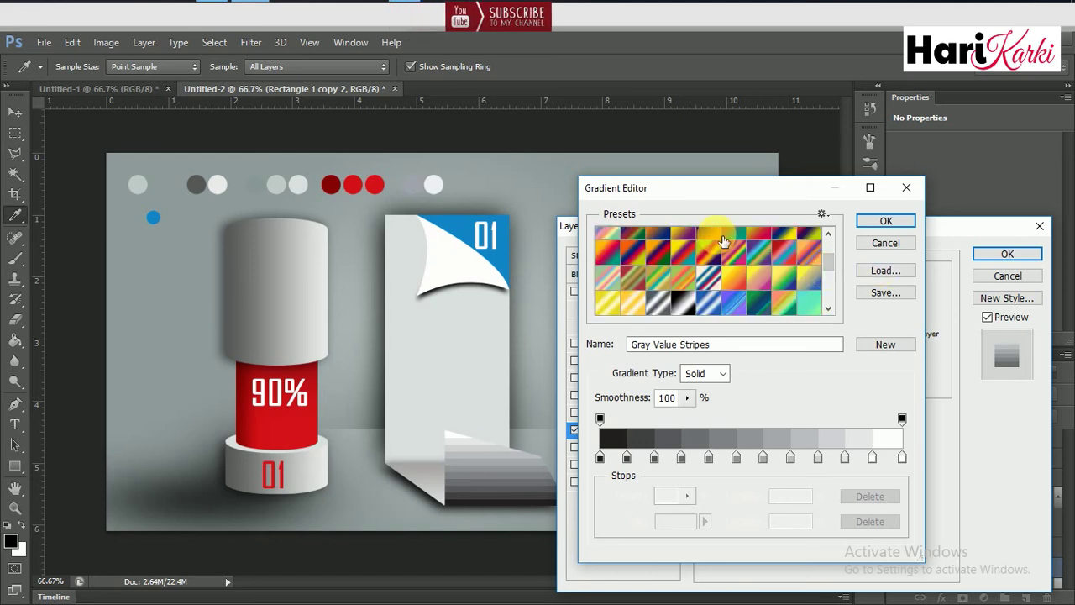
click(733, 247)
drag(829, 260, 827, 239)
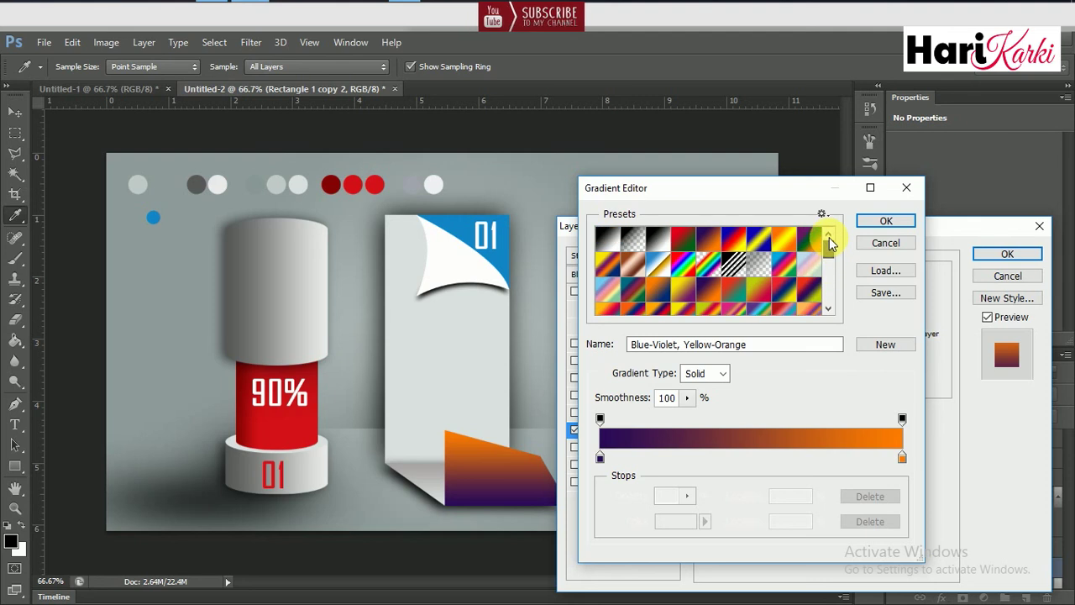
click(726, 247)
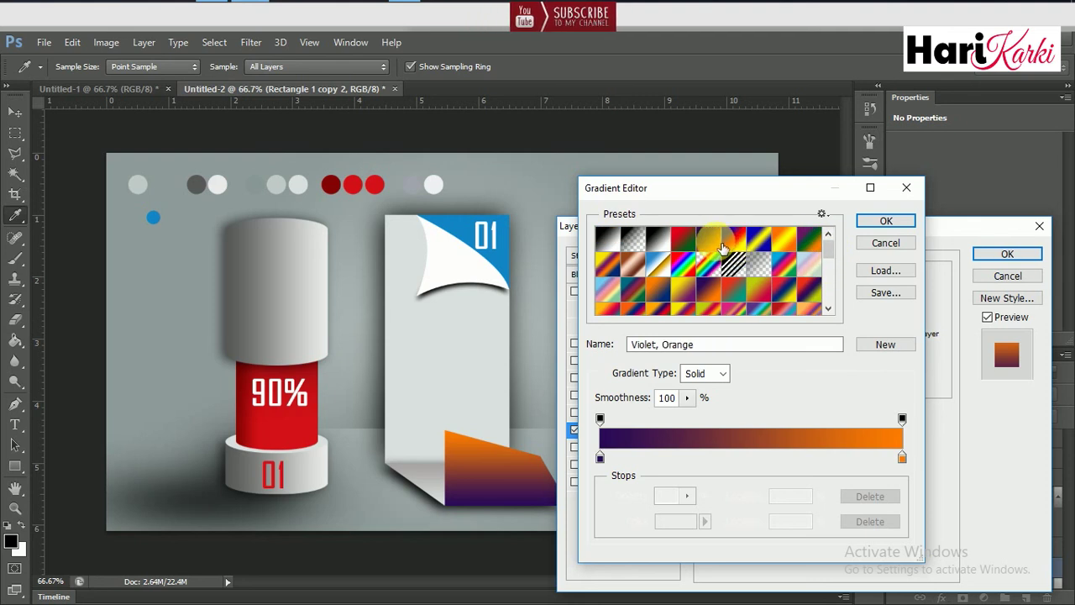
Use a light-grey Foreground to Transparent gradient at angle 0 on the fold.
click(633, 239)
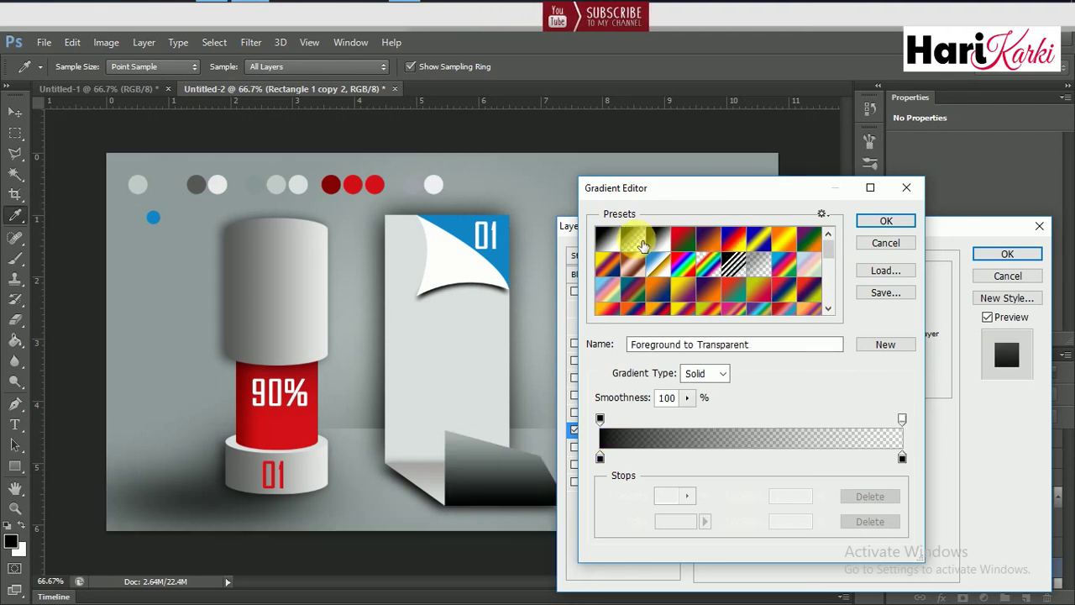
double_click(600, 458)
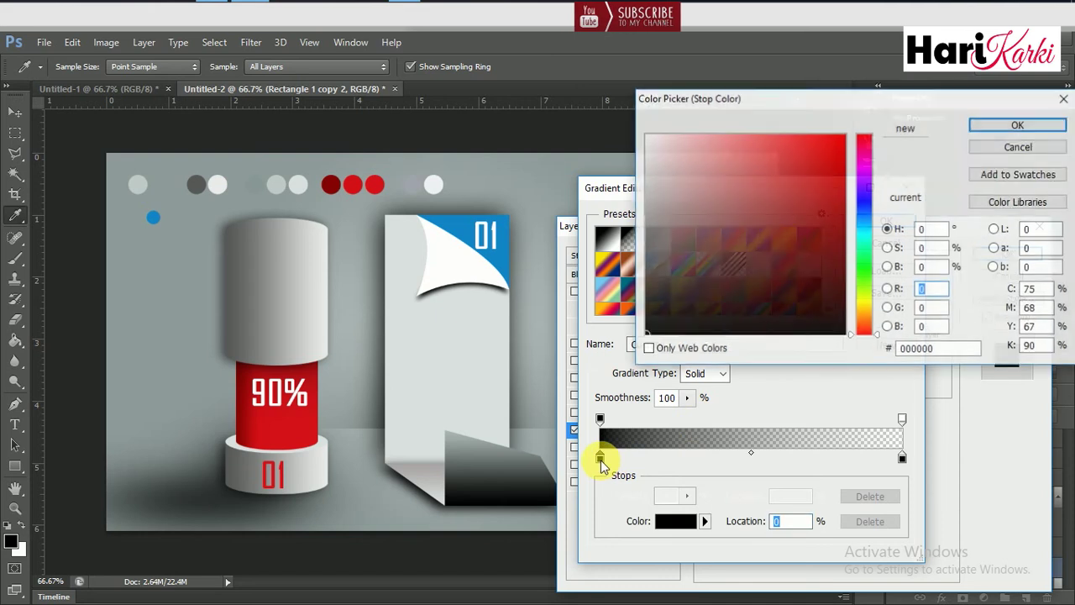
click(302, 191)
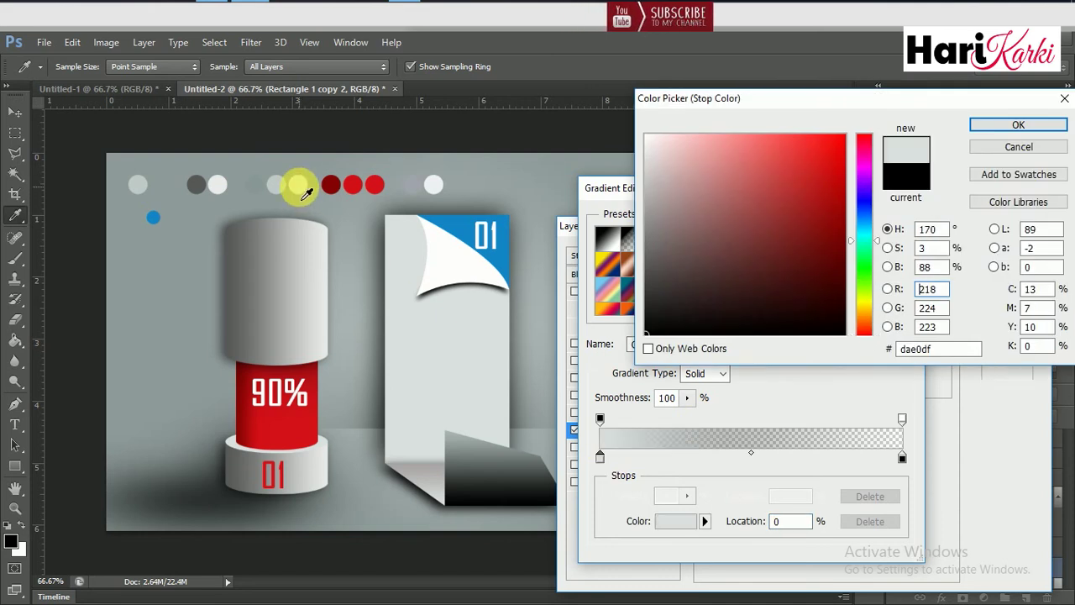
click(1012, 125)
click(901, 224)
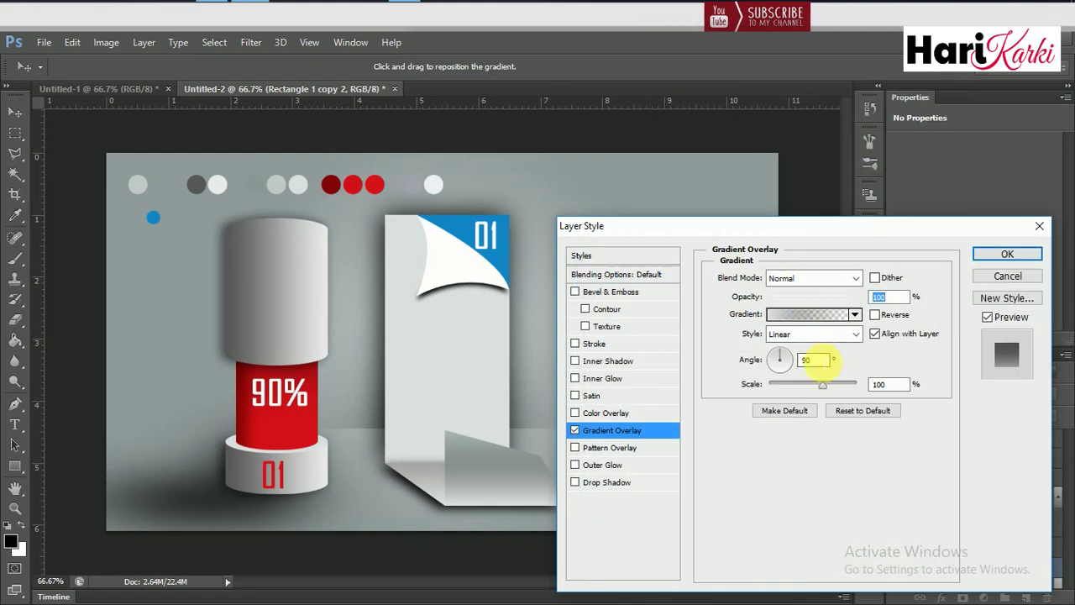
text(0)
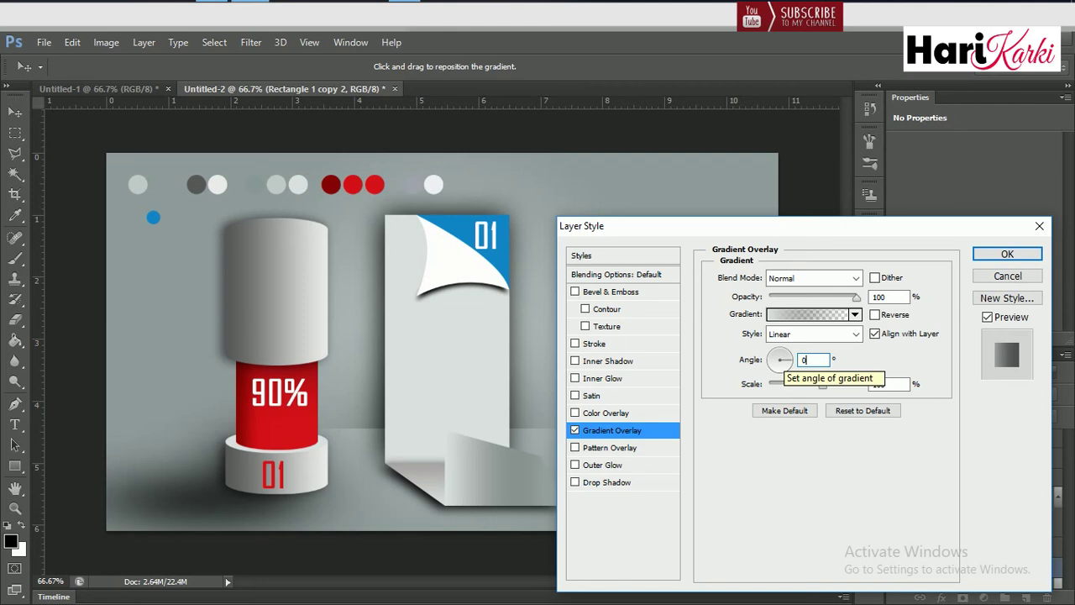
key(Return)
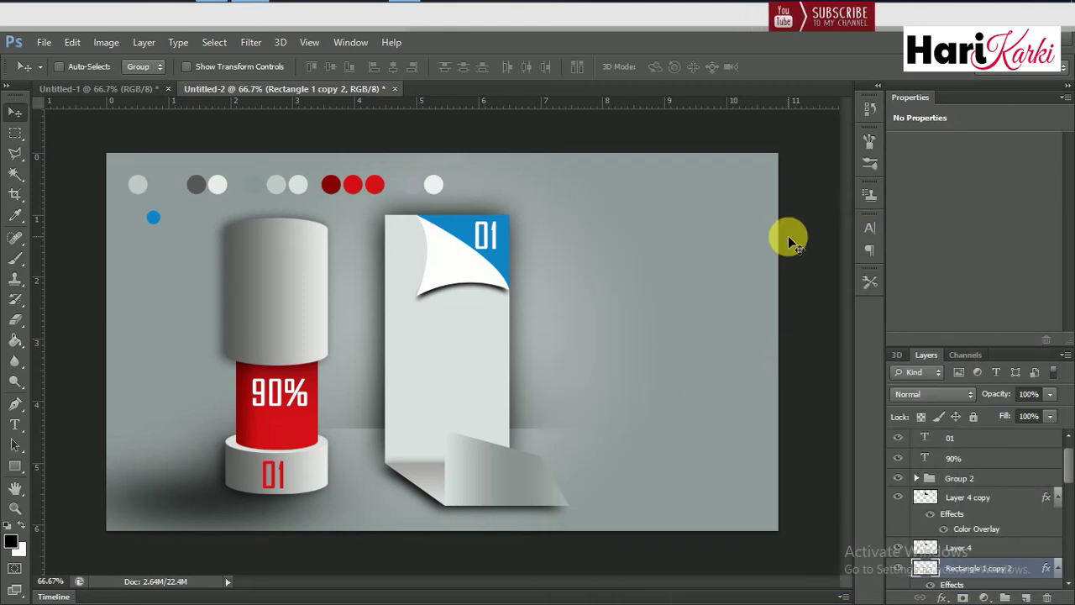
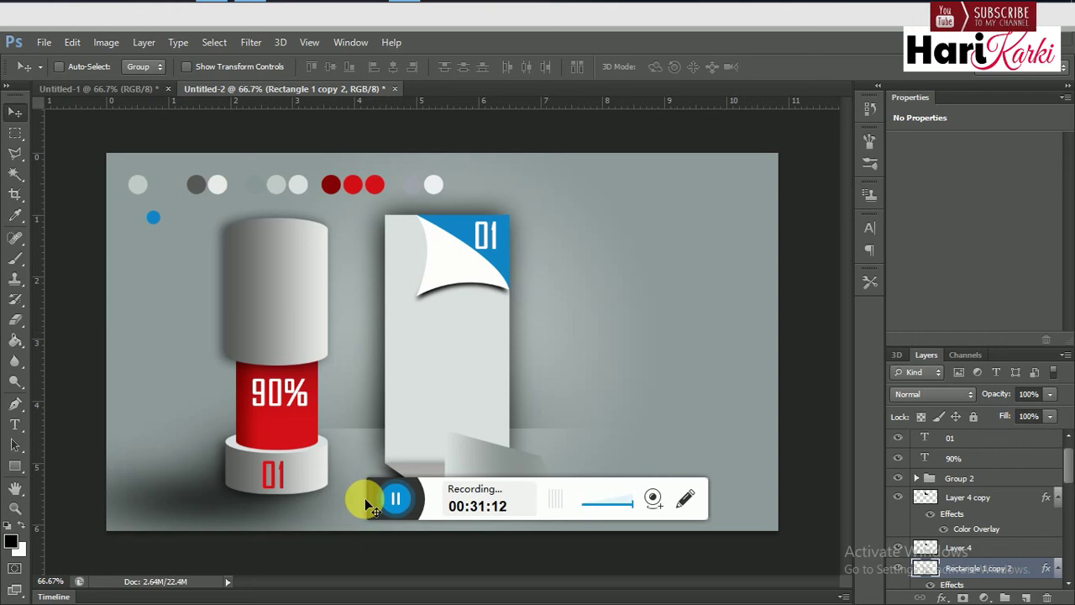
Add a 'Graphic design' text layer and move it onto the curled paper tag.
click(14, 426)
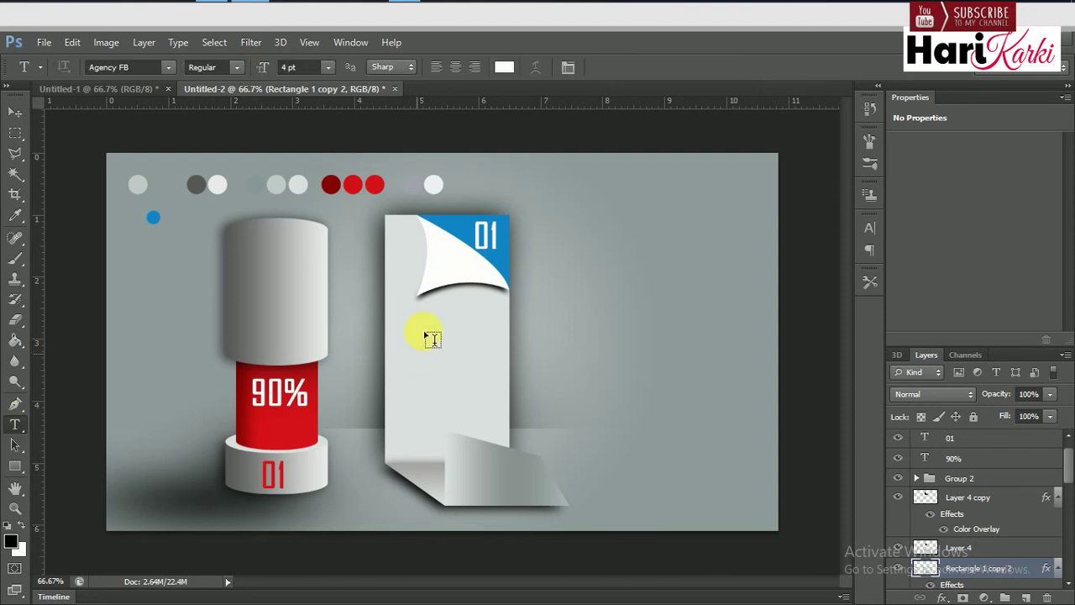
click(553, 318)
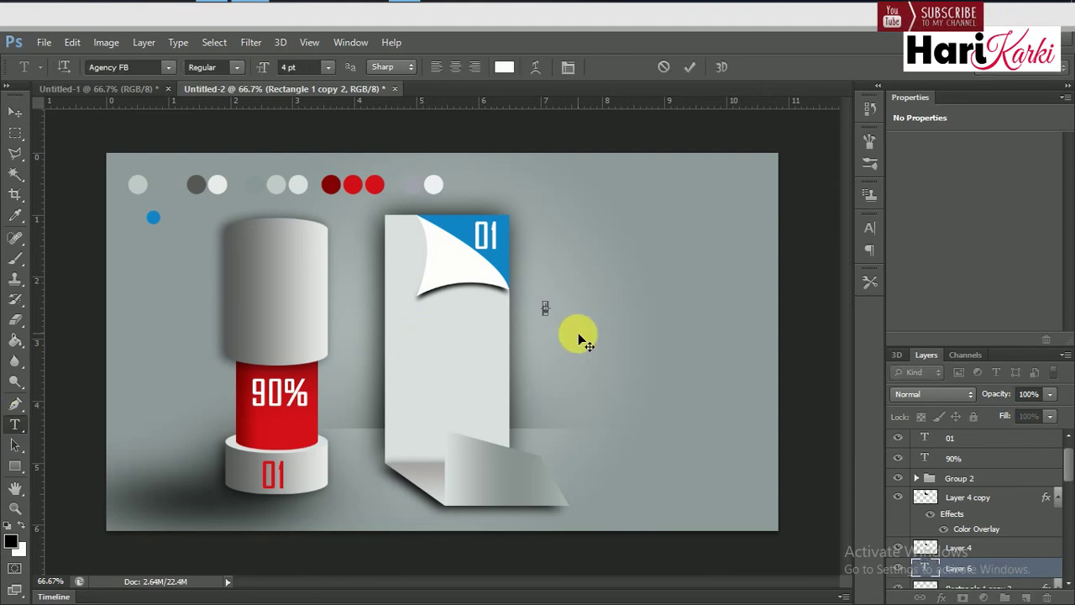
text(Graphic design)
click(511, 288)
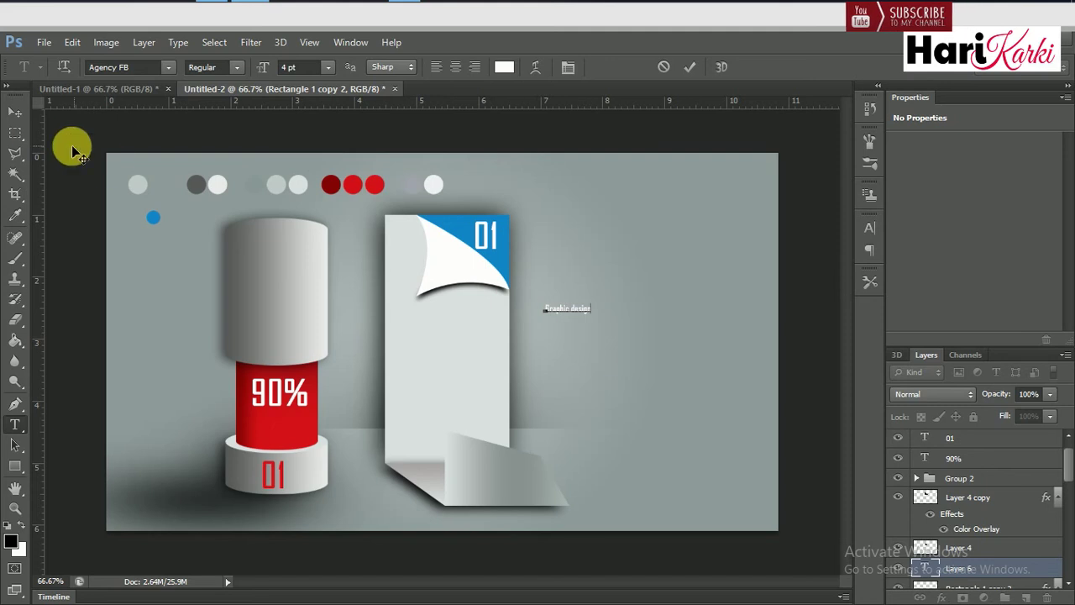
click(15, 112)
mouse_move(580, 313)
mouse_down()
mouse_move(496, 308)
mouse_move(449, 329)
mouse_up()
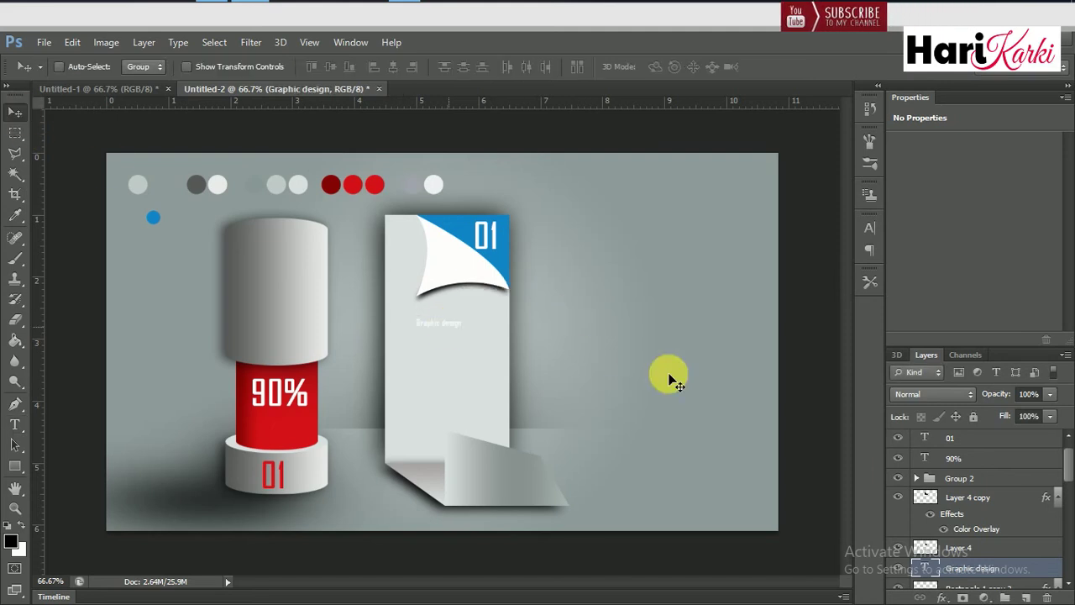
Colour the Graphic design text blue #1386c7, sampled from the 01 tag corner.
double_click(931, 570)
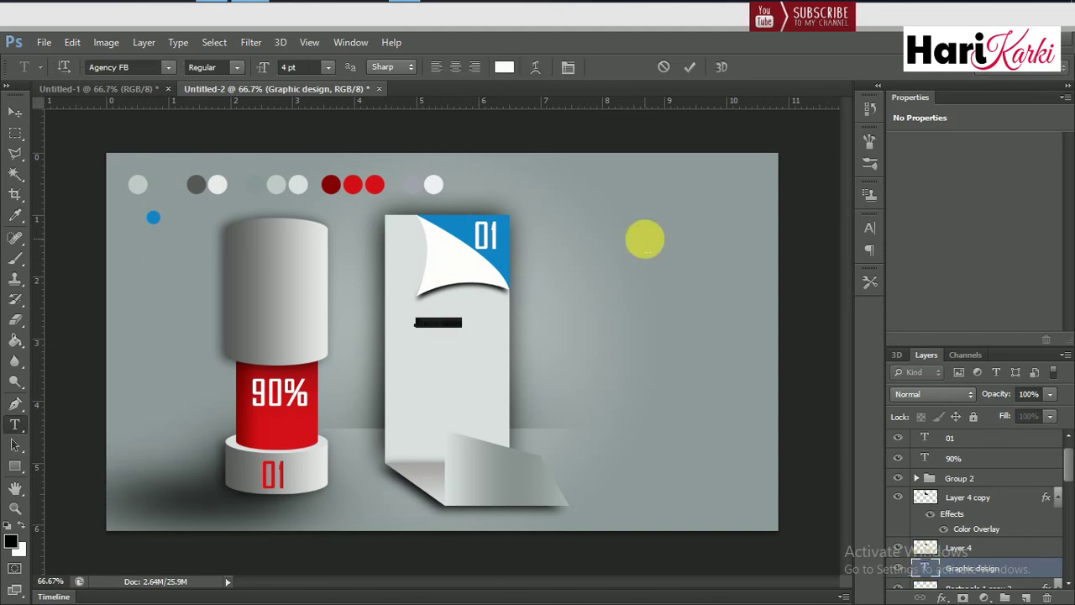
click(502, 68)
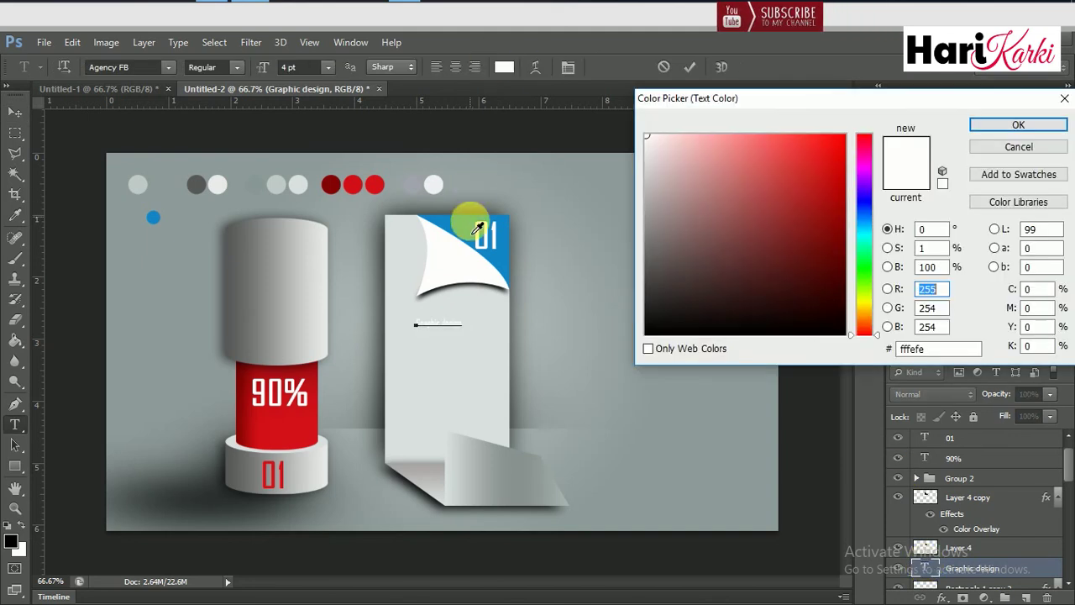
click(471, 222)
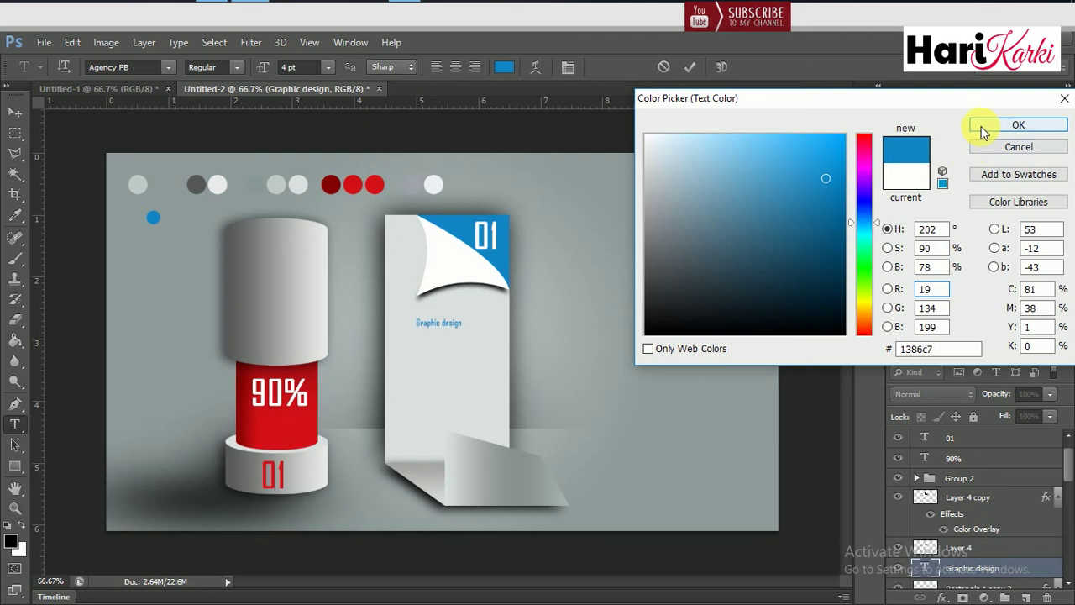
click(981, 126)
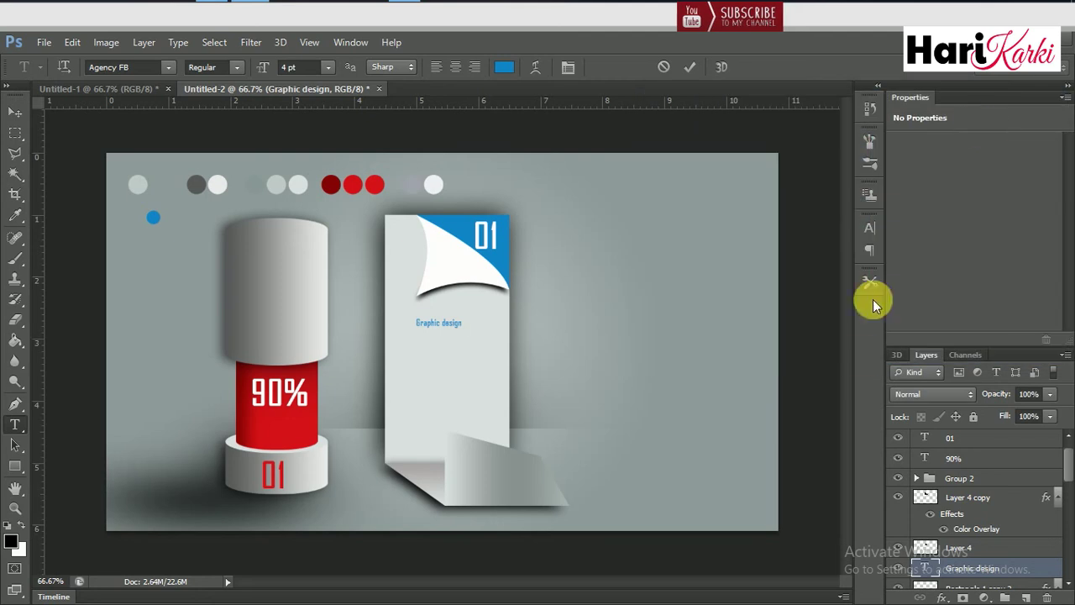
click(15, 112)
Enlarge the heading to about 152% and position it just below the 01 corner.
key(ctrl+t)
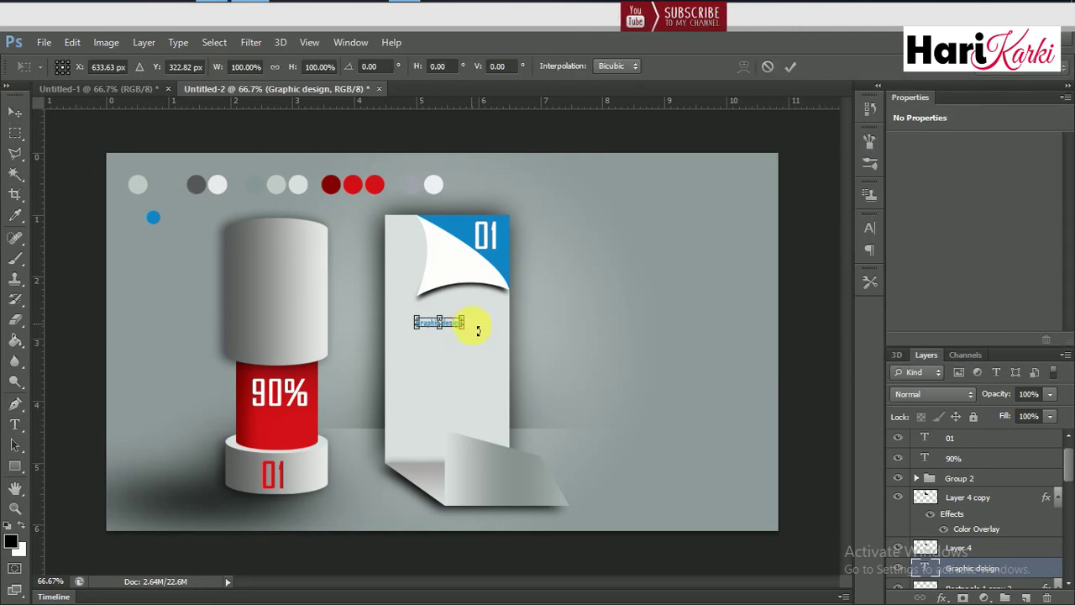
drag(471, 334, 500, 356)
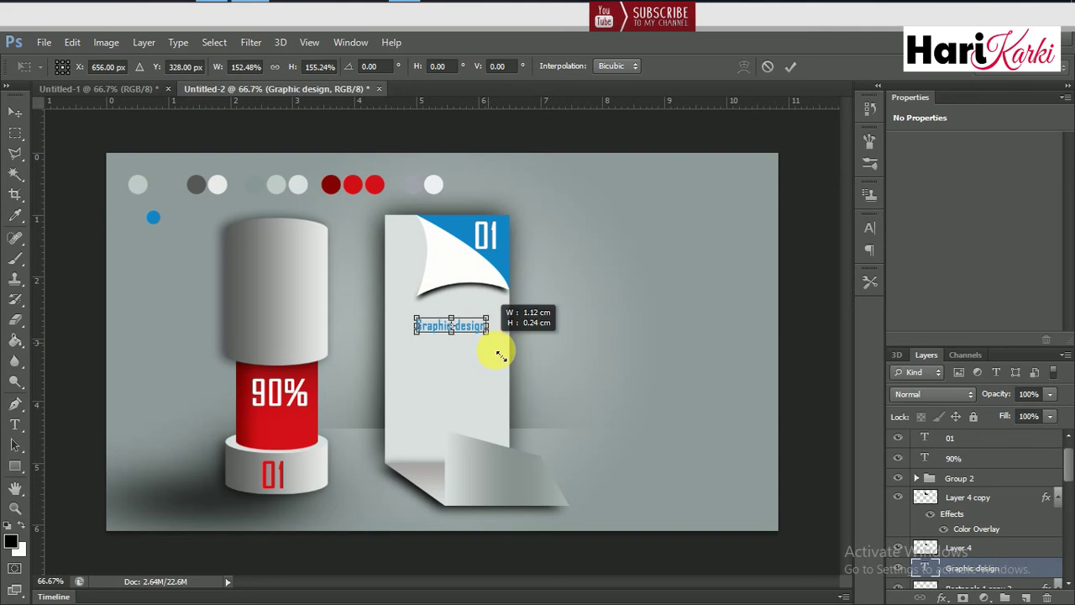
key(Return)
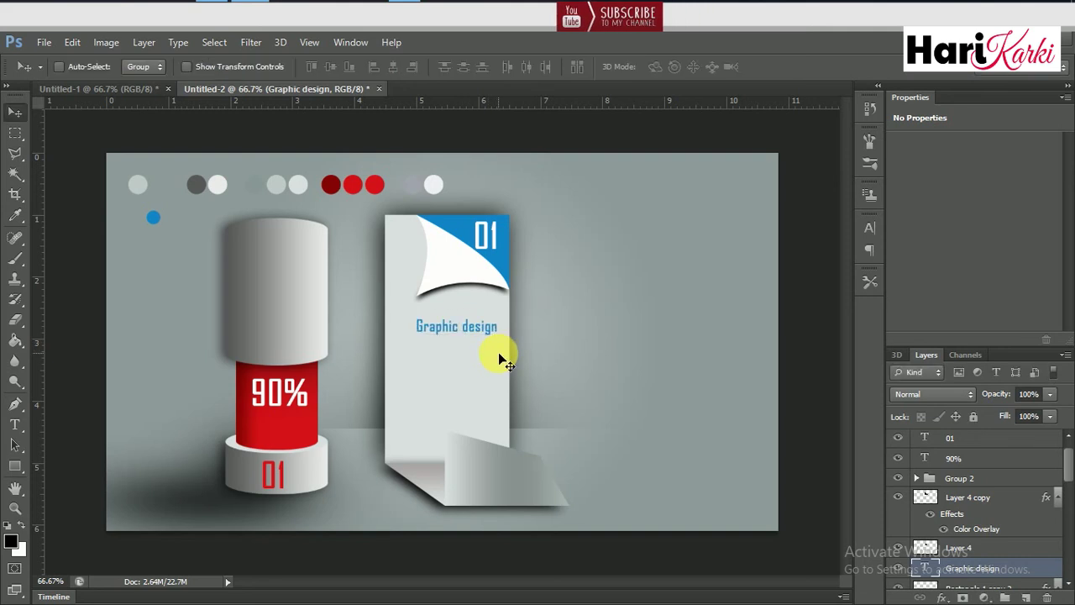
drag(462, 332, 501, 330)
key(ctrl+t)
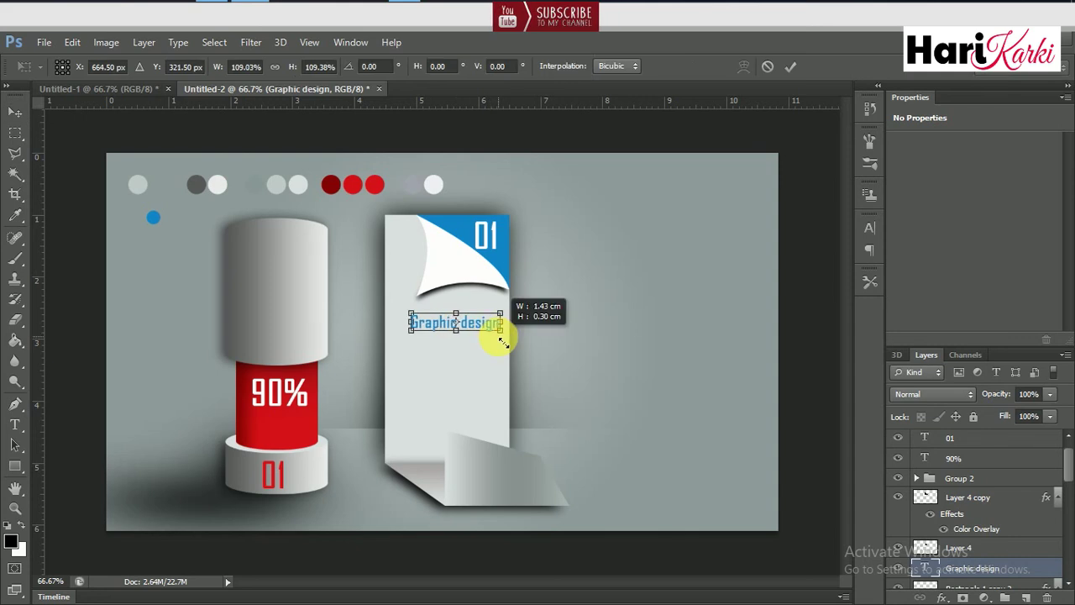
key(Return)
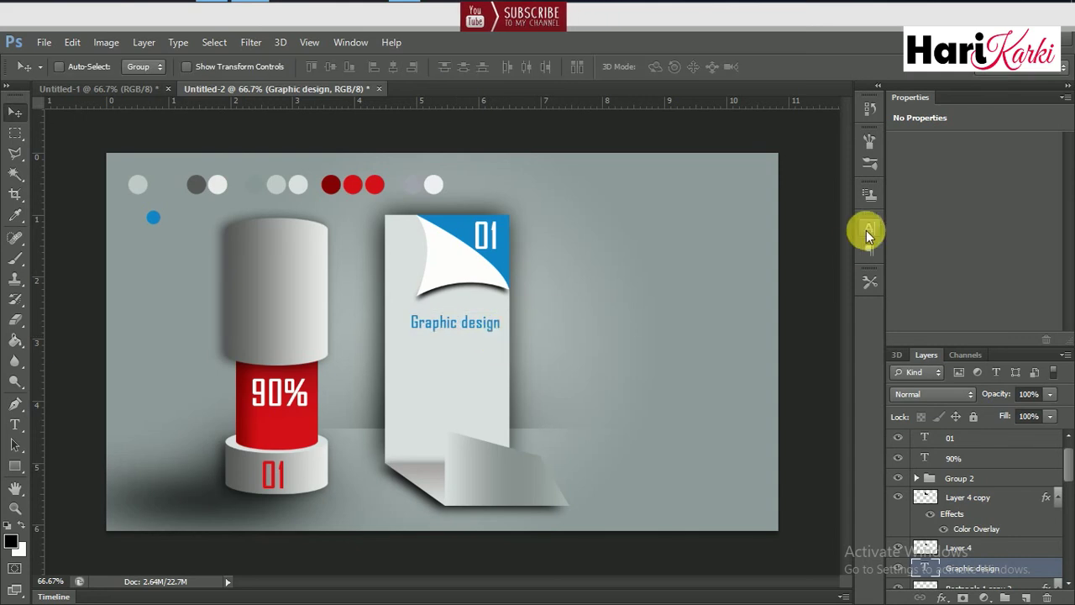
Apply All Caps so the heading reads GRAPHIC DESIGN, and nudge it slightly left.
click(870, 229)
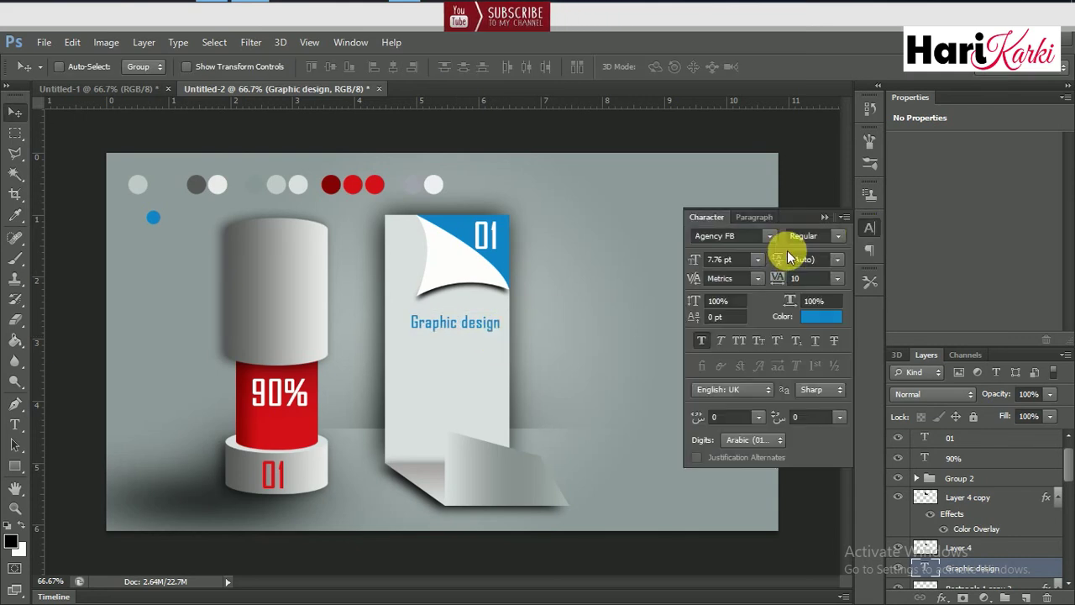
click(739, 342)
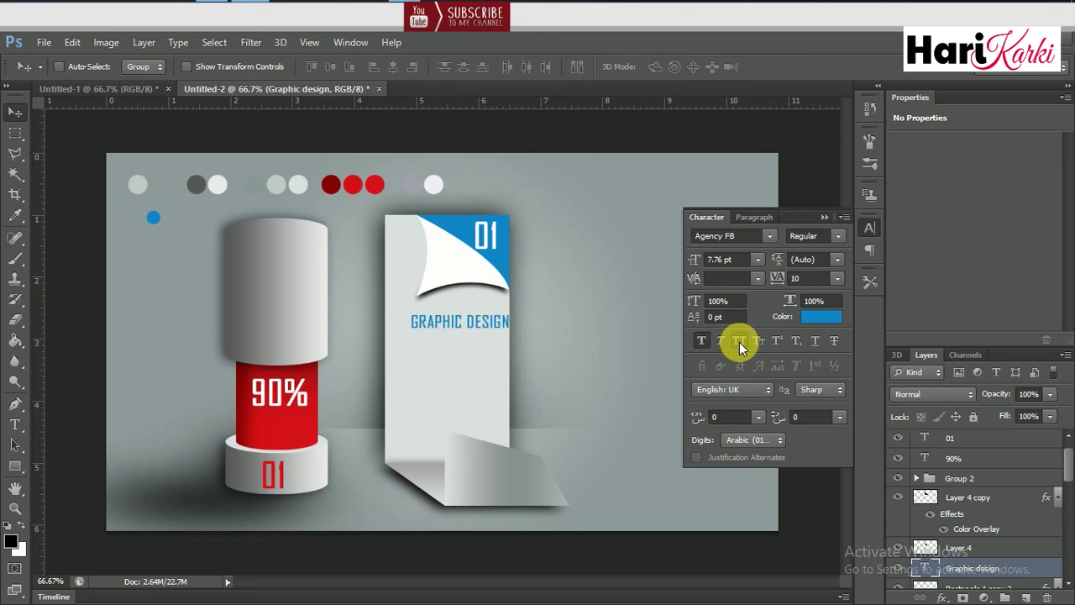
click(823, 218)
drag(474, 326, 463, 330)
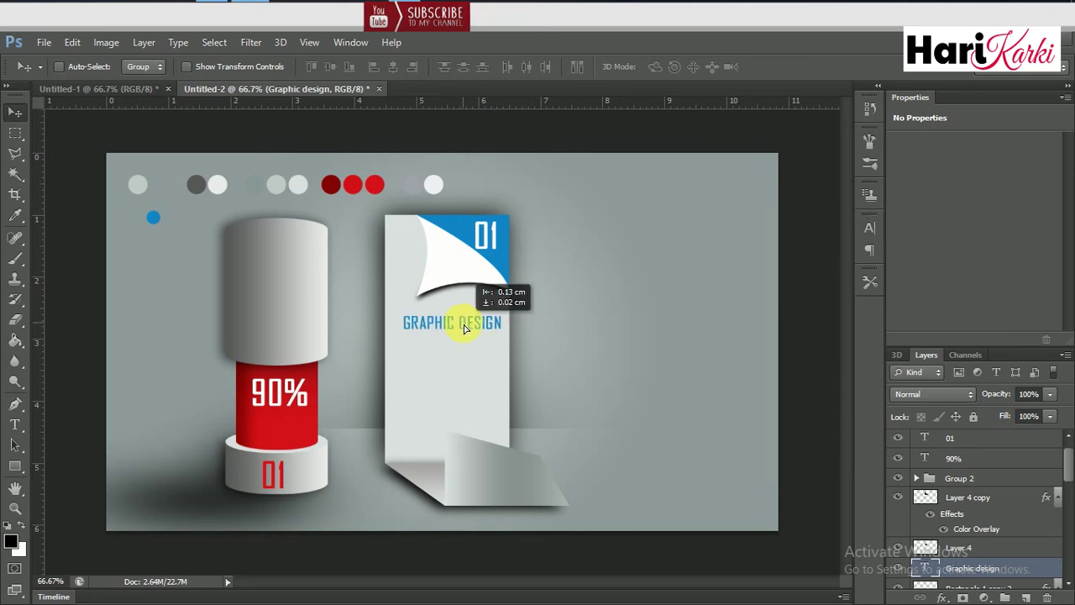
key(Right)
key(Right)
key(Right)
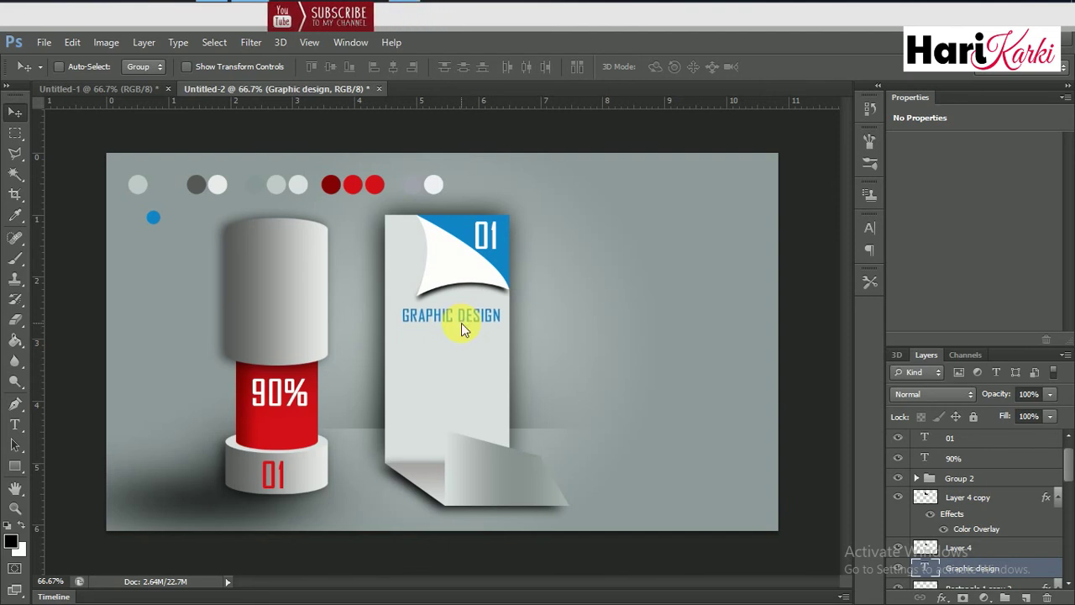
Open the list and seting icon images from Desktop > photo ico as Photoshop documents.
click(396, 3)
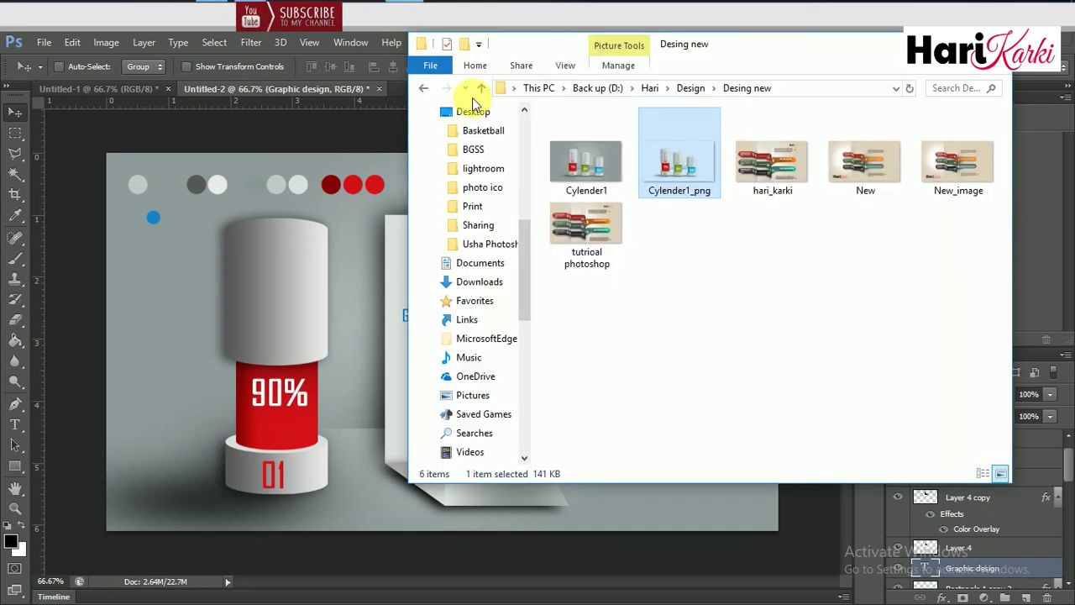
scroll(526, 252, down, 6)
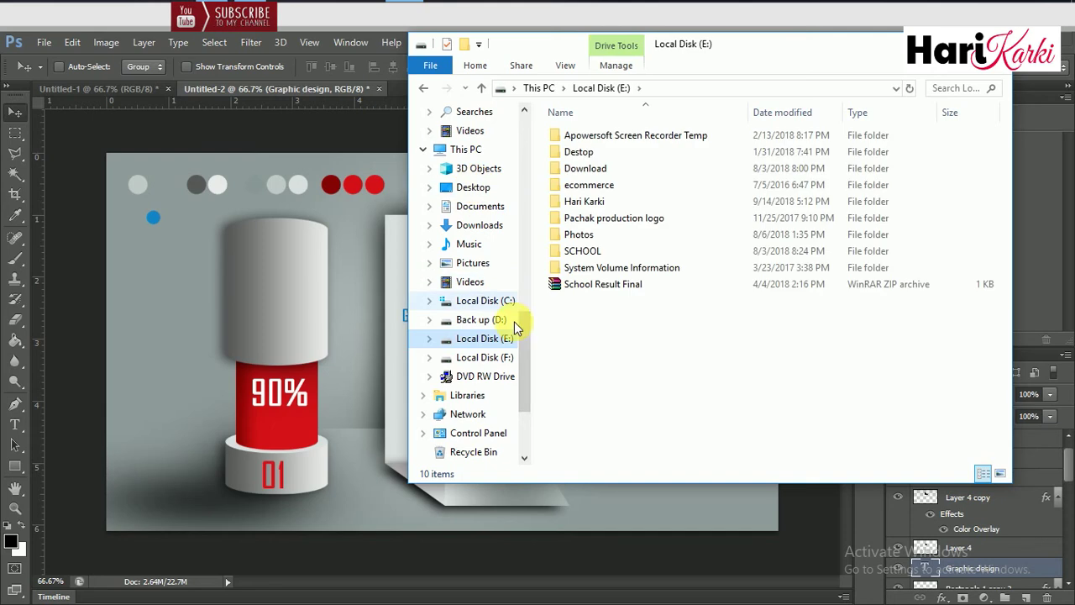
scroll(510, 138, up, 10)
scroll(510, 139, up, 1)
click(490, 157)
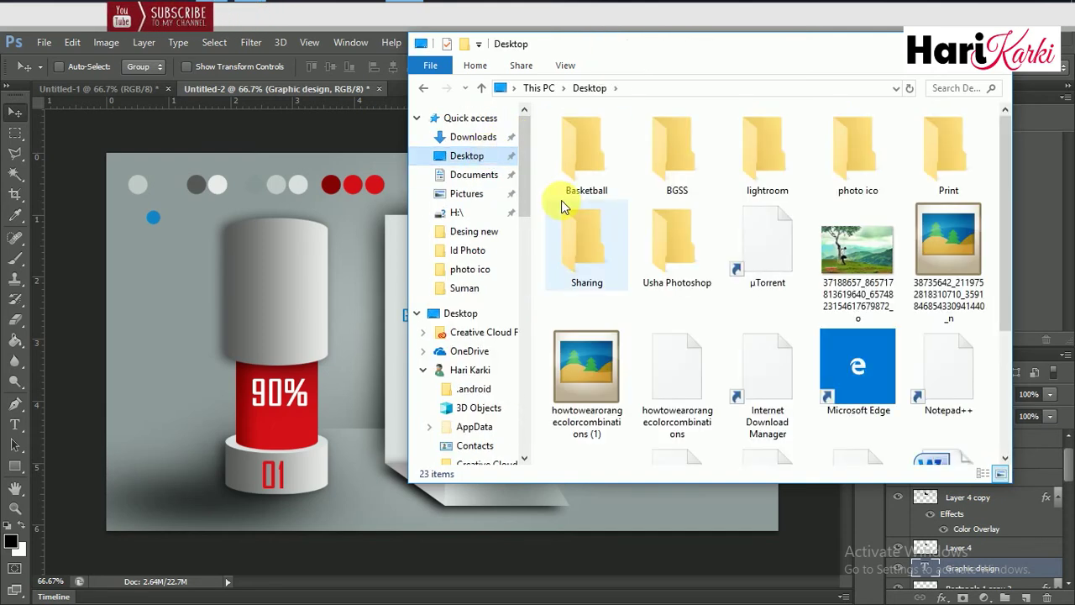
double_click(856, 159)
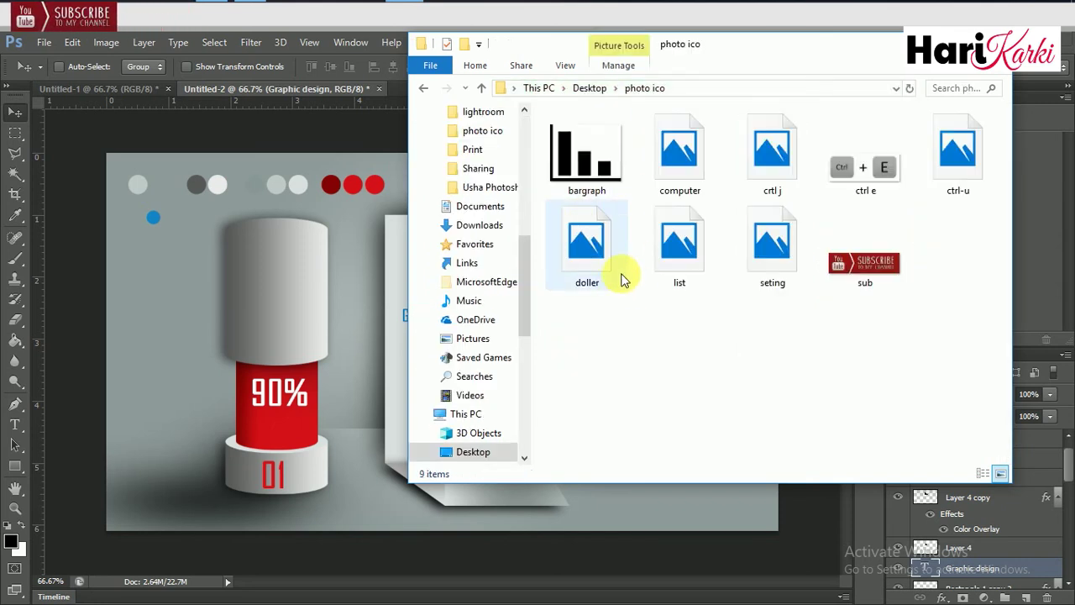
drag(674, 46, 614, 61)
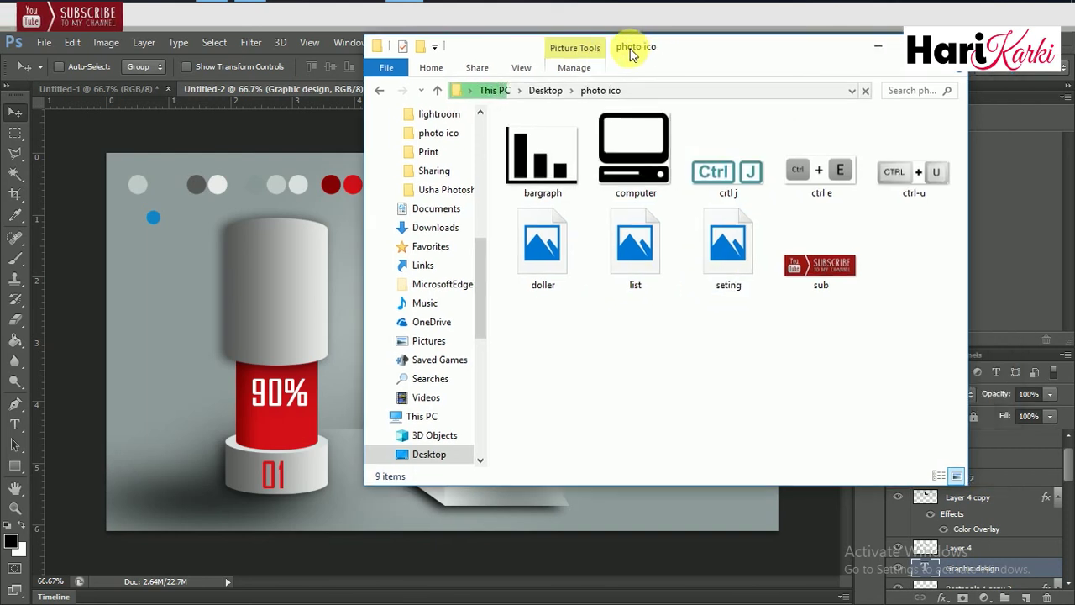
click(521, 177)
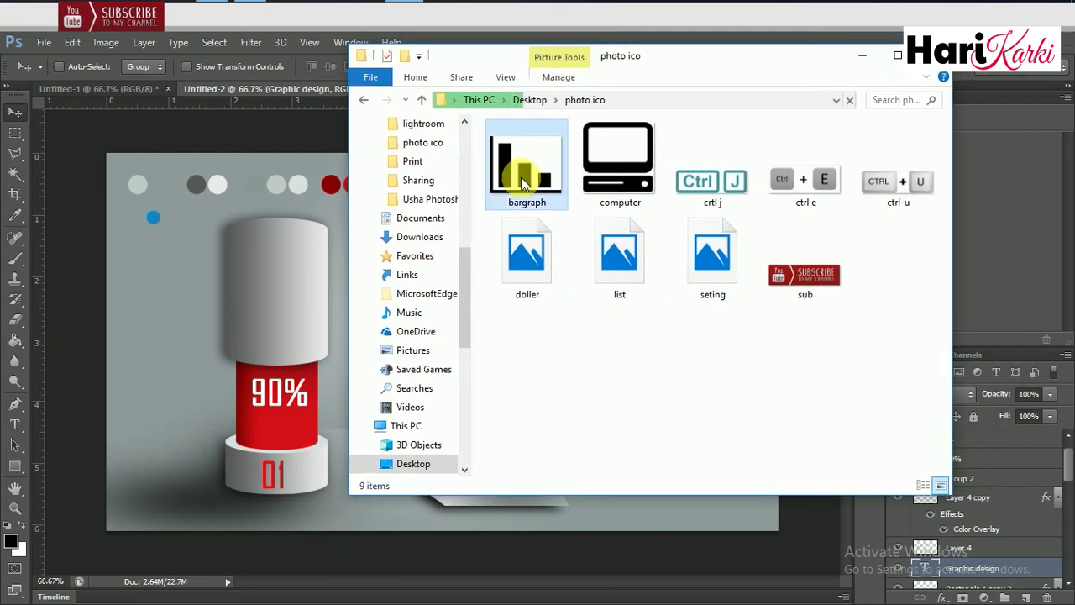
click(613, 286)
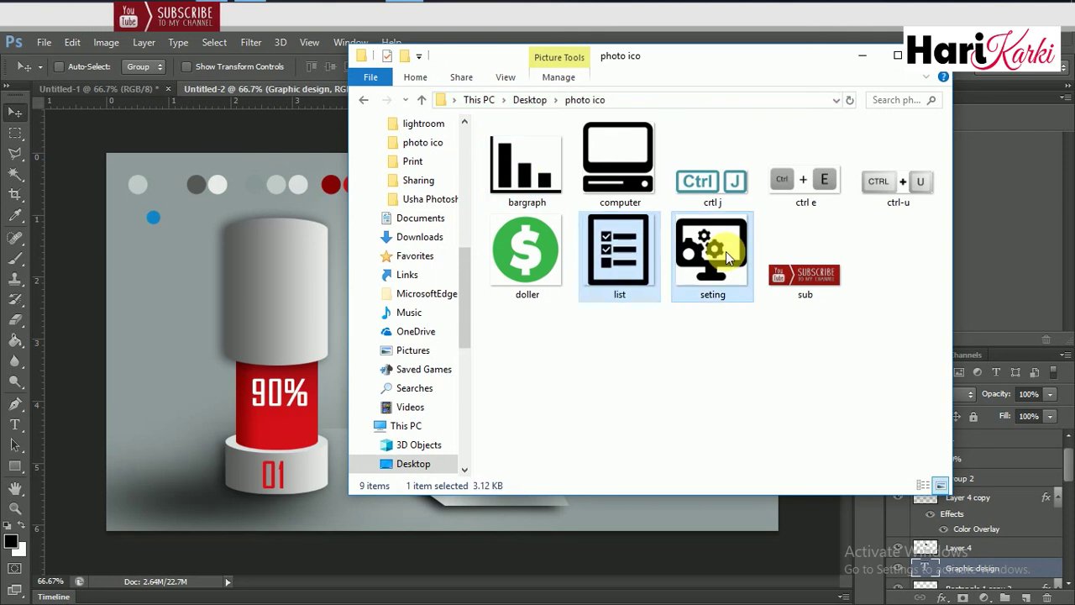
click(517, 38)
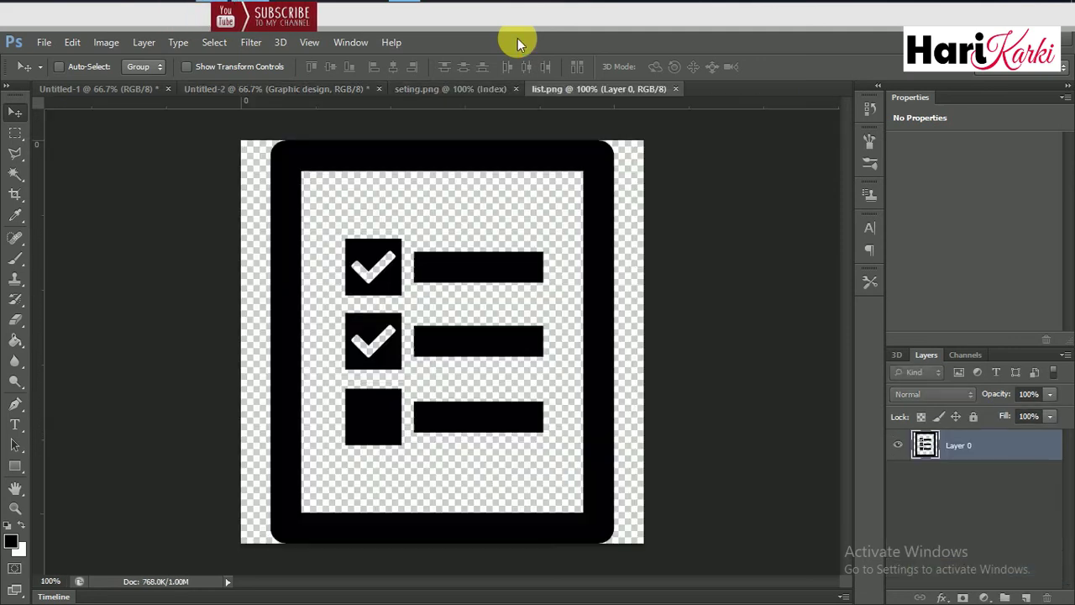
Bring list.png into Untitled-2 and shrink it to about 27% above the red 90% band.
mouse_move(428, 328)
mouse_down()
mouse_move(161, 143)
mouse_move(126, 101)
mouse_move(200, 100)
mouse_move(451, 330)
mouse_up()
drag(552, 348, 498, 328)
key(ctrl+t)
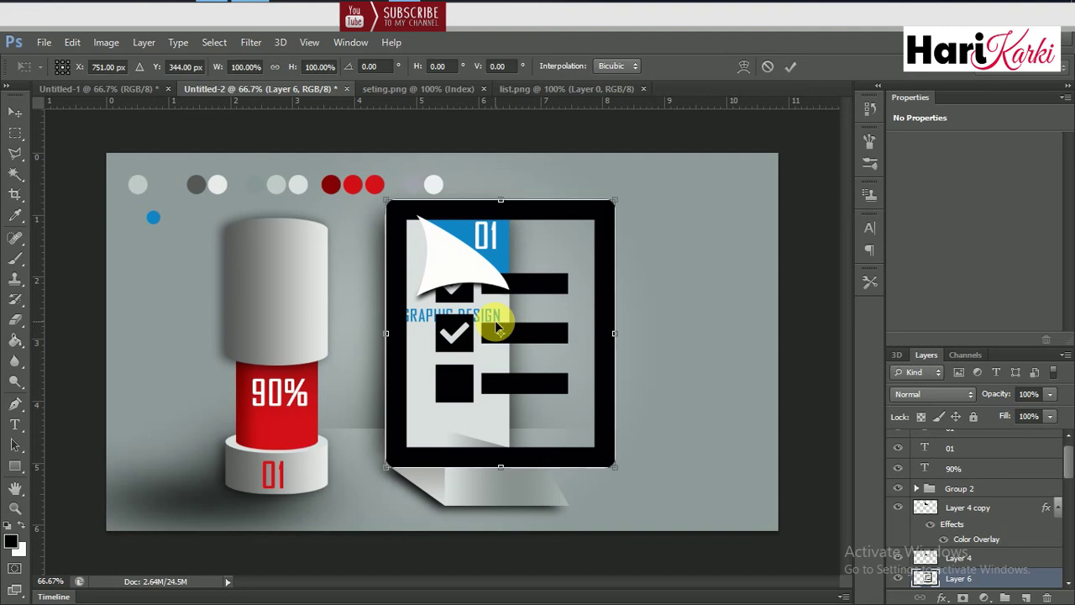
mouse_move(389, 204)
mouse_down()
mouse_move(610, 430)
mouse_move(340, 344)
mouse_move(278, 353)
mouse_move(286, 359)
mouse_up()
key(Return)
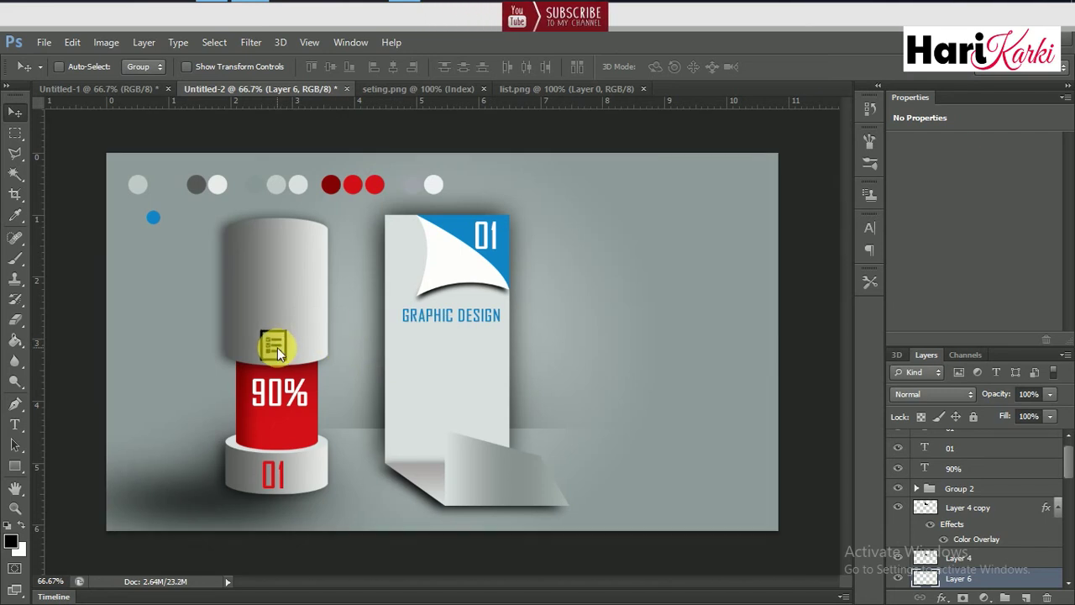
Give Layer 6 a Color Overlay of red #d3121a sampled from the cylinder's band.
click(956, 599)
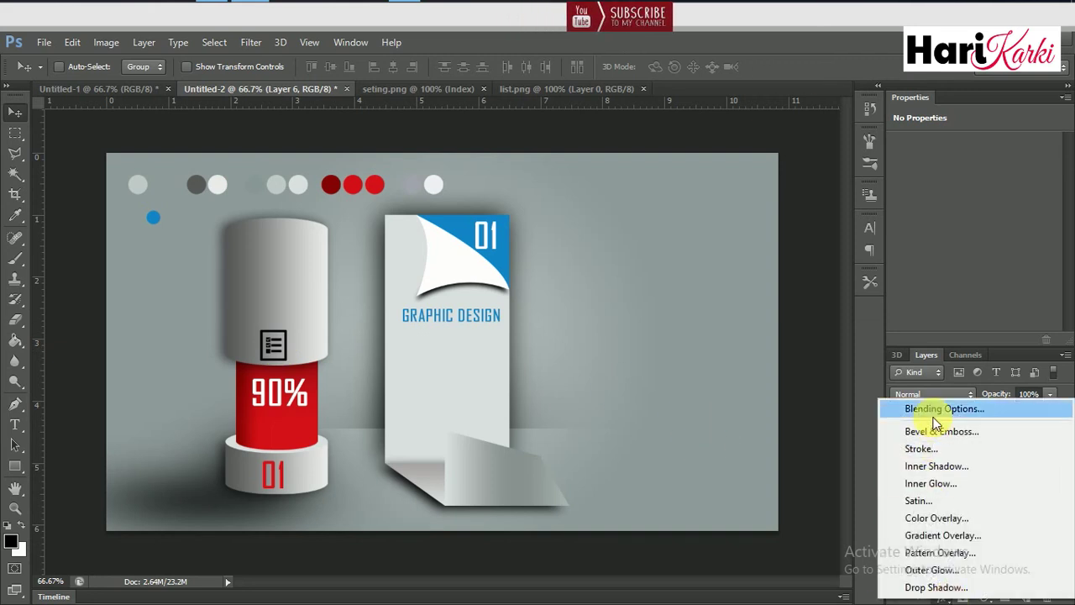
click(941, 518)
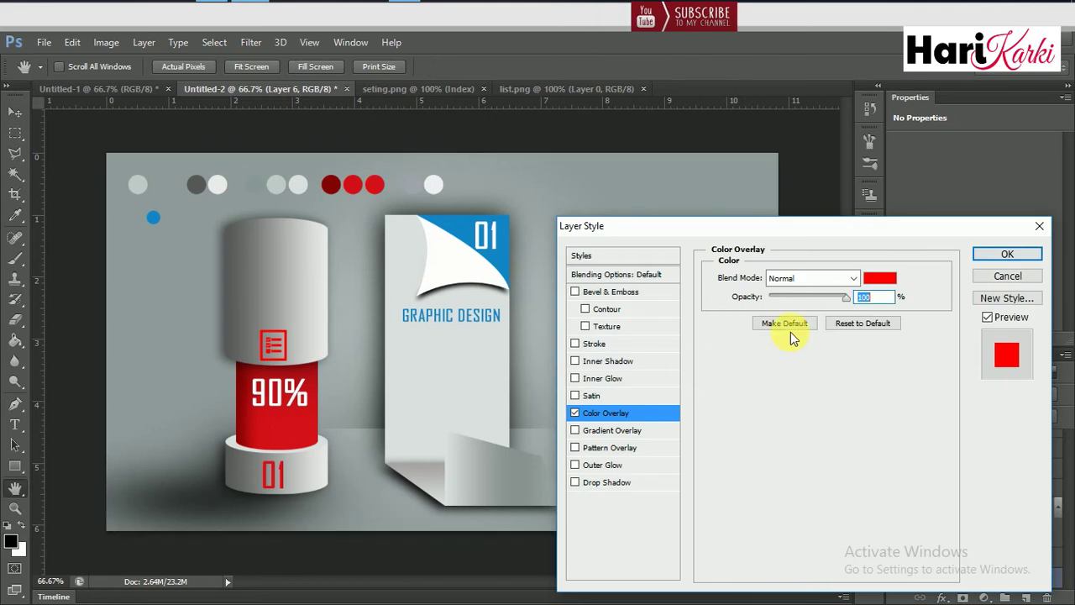
click(880, 278)
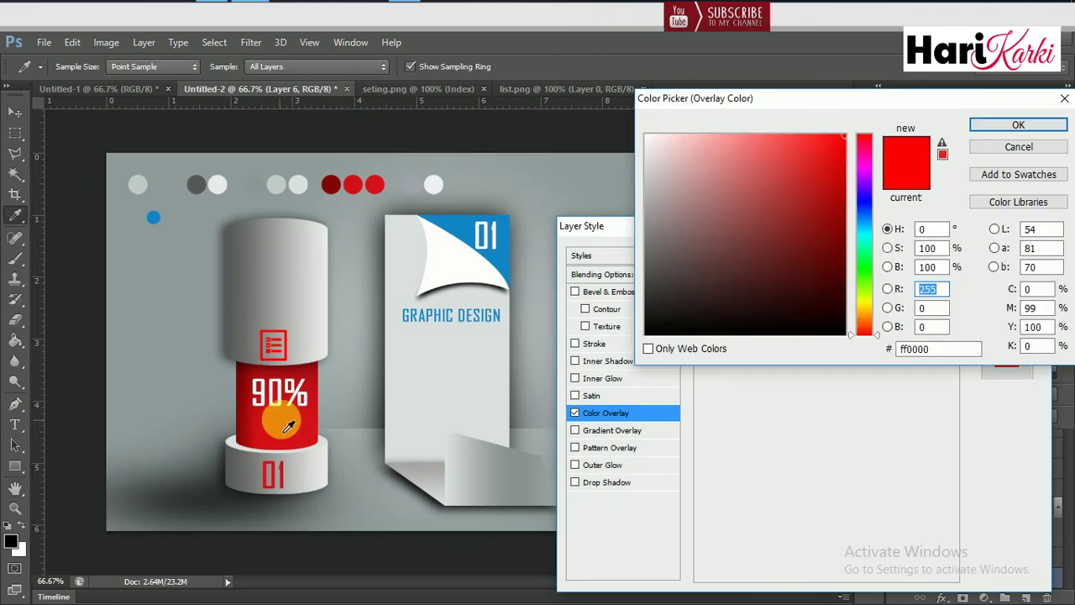
click(288, 437)
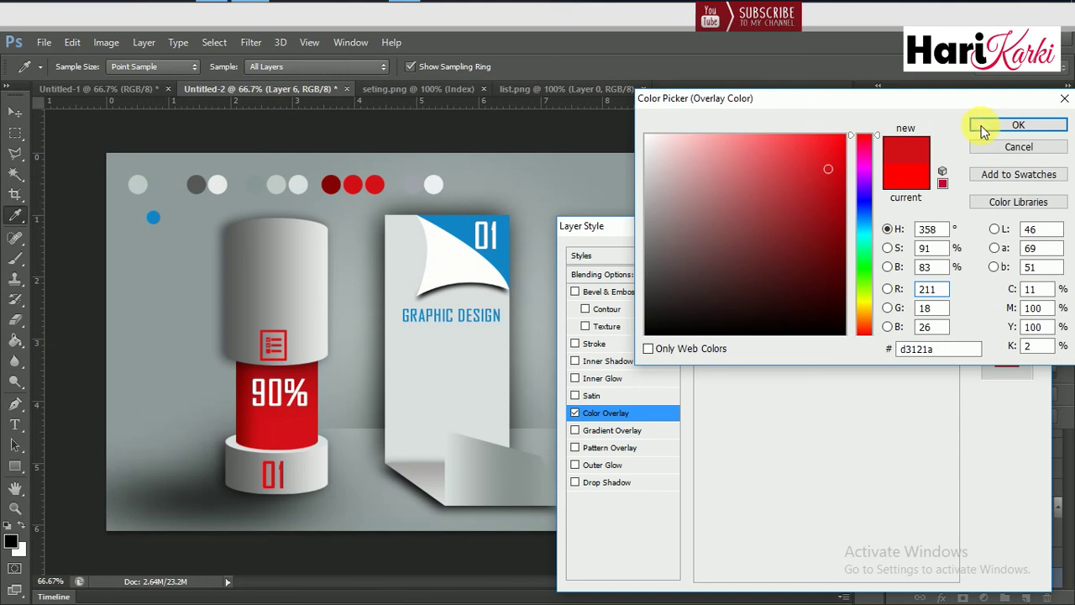
click(983, 130)
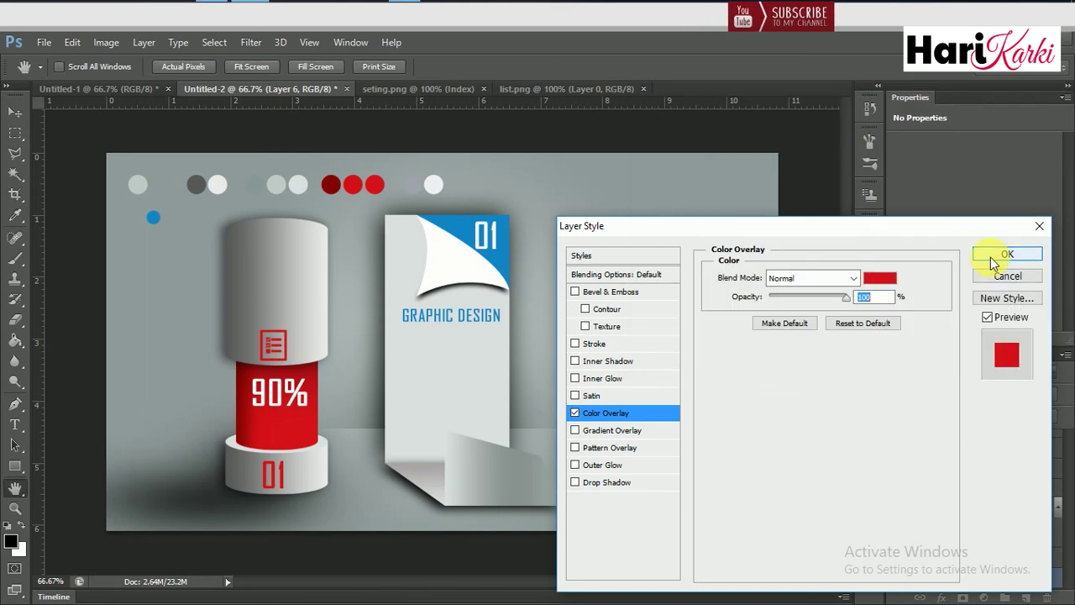
click(1008, 253)
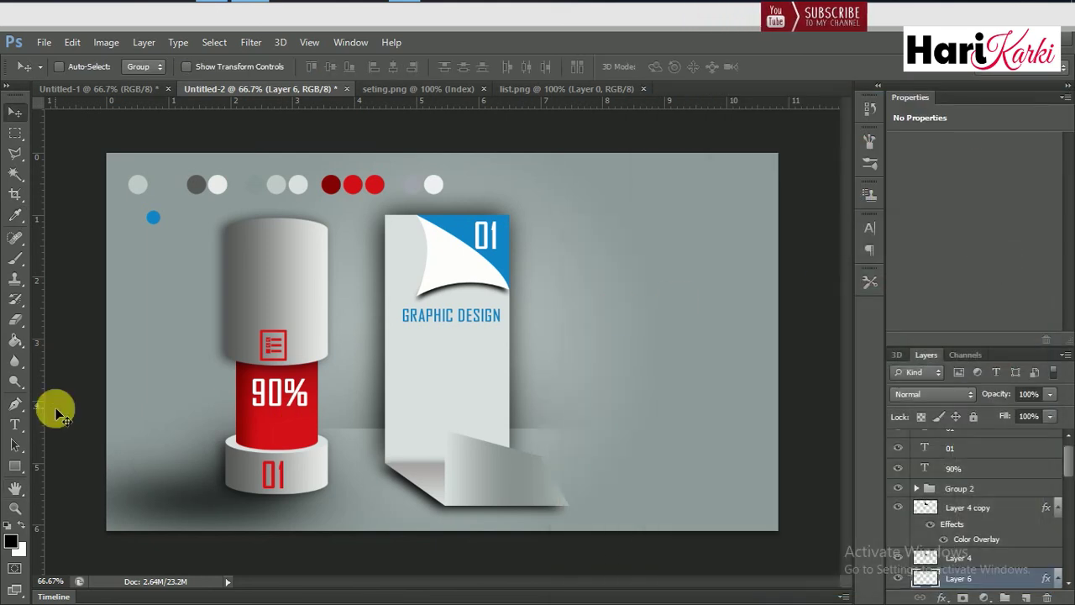
Paste a new GRAPHIC DESIGN text layer and place it atop the upper cylinder.
click(16, 425)
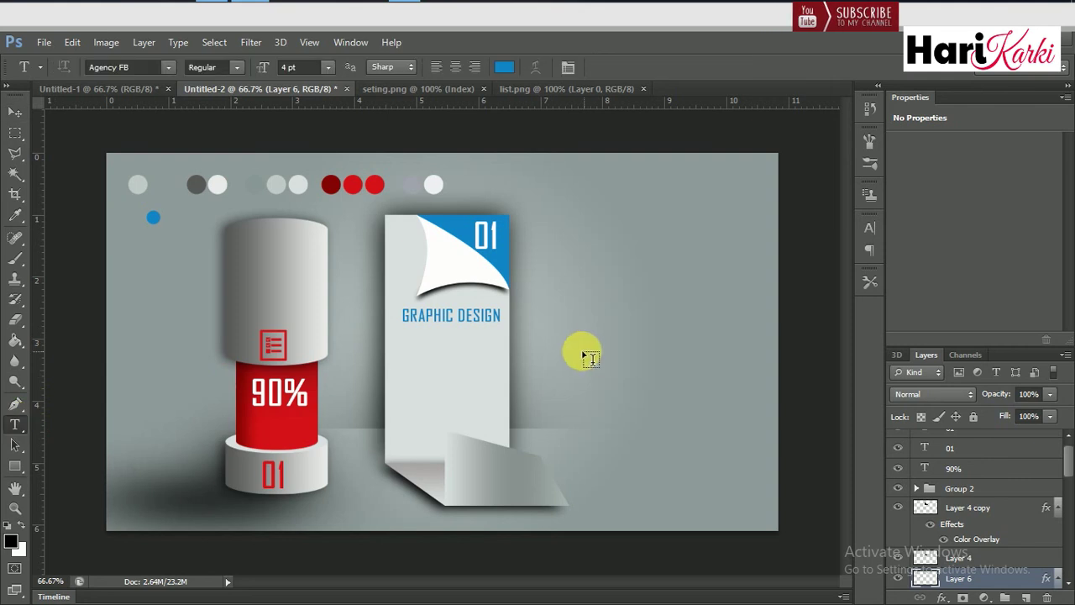
click(579, 353)
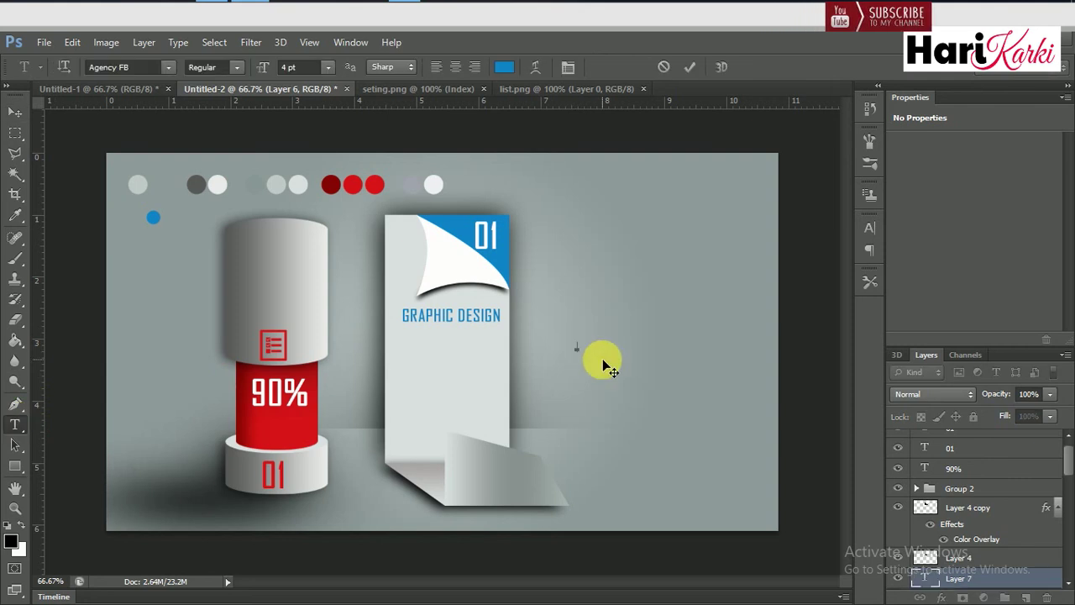
key(ctrl+v)
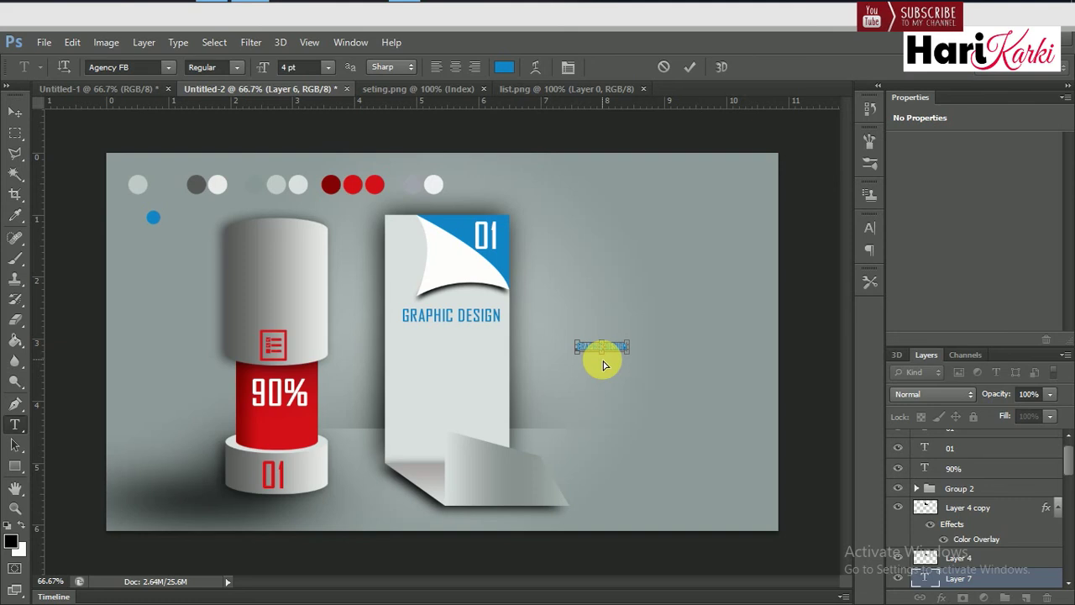
key(ctrl+h)
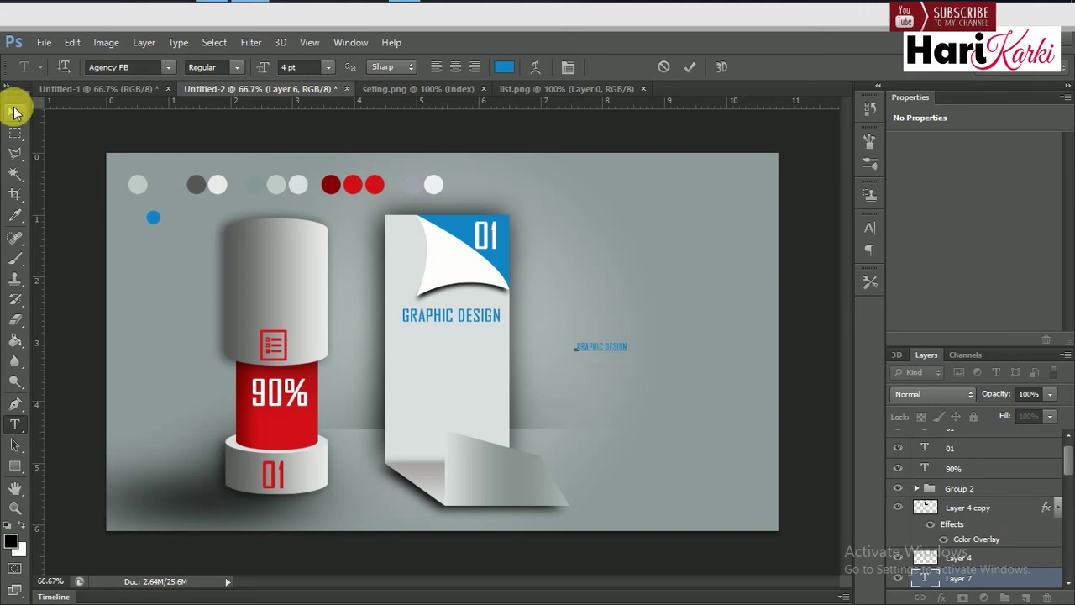
click(14, 111)
drag(611, 348, 289, 265)
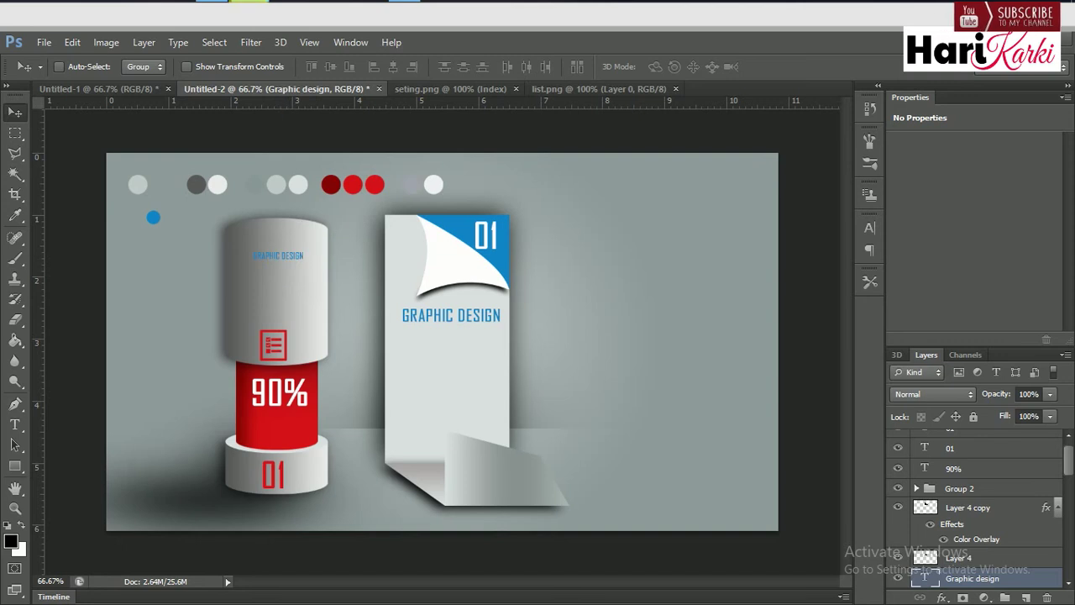
key(alt+Tab)
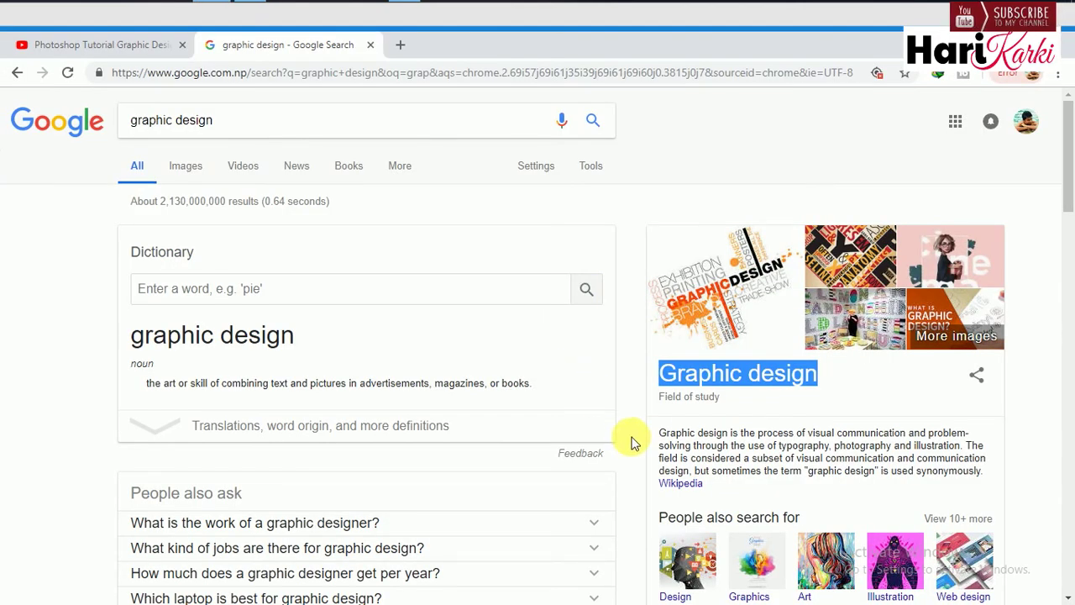
Select the first sentence of Google's graphic design knowledge-panel definition.
drag(660, 433, 960, 445)
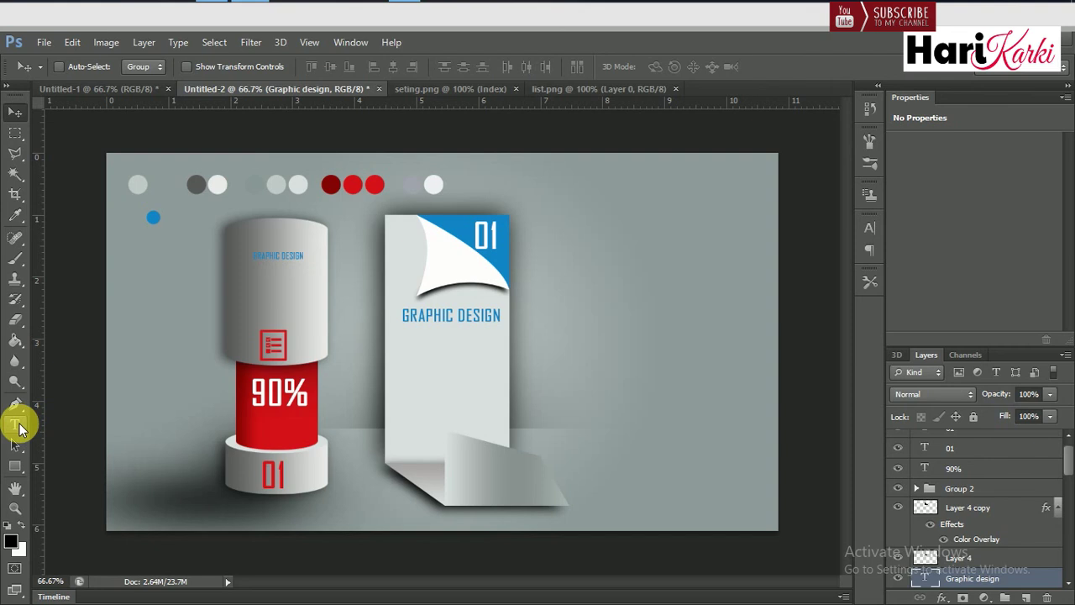
Paste the copied definition into a new paragraph text box and make it black.
click(16, 424)
drag(542, 296, 750, 381)
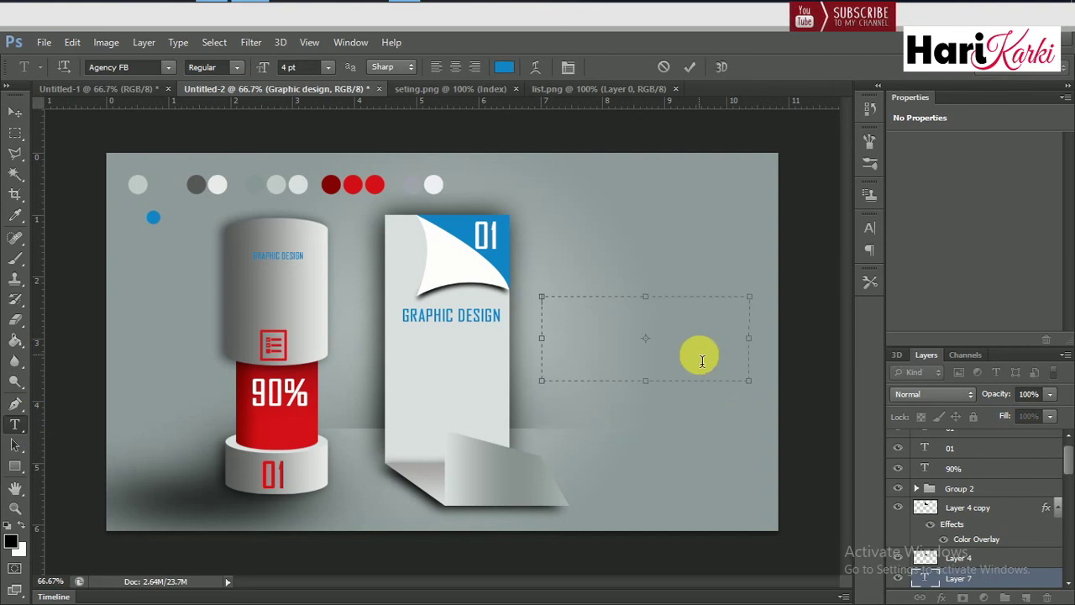
key(ctrl+v)
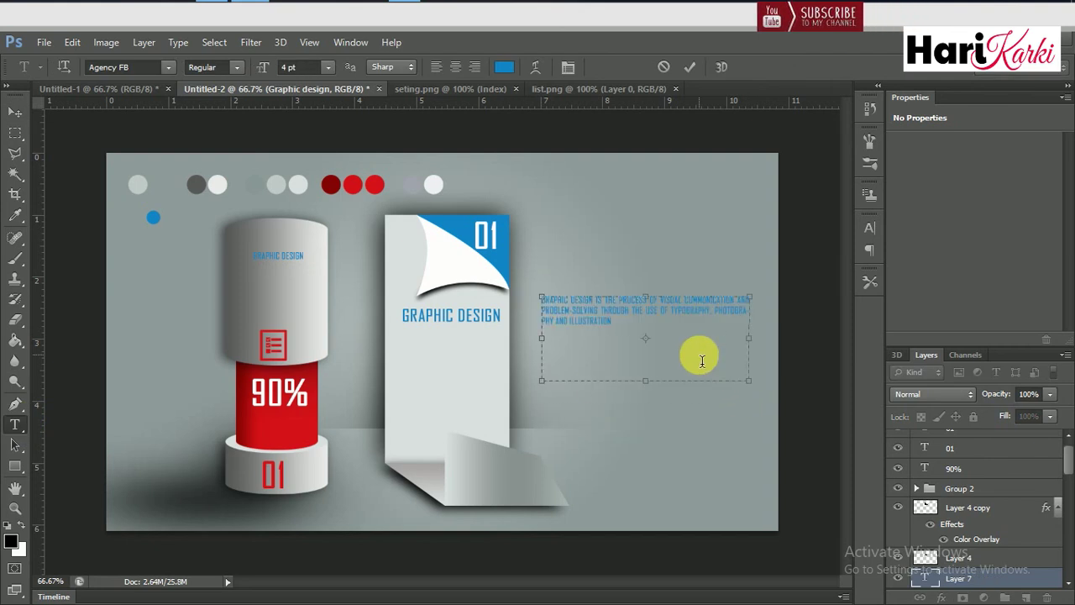
key(ctrl+a)
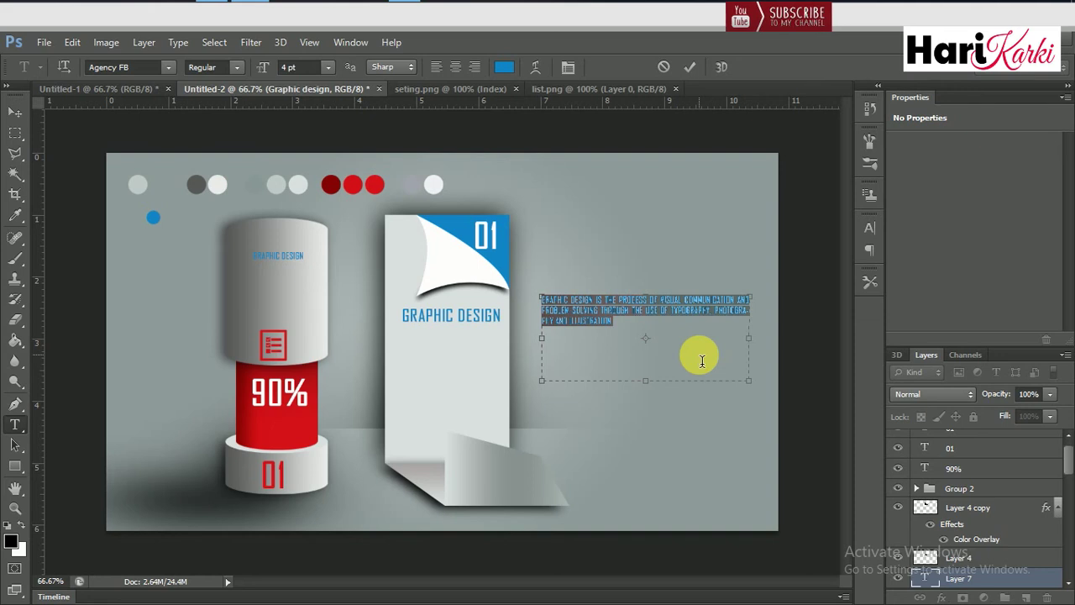
click(504, 67)
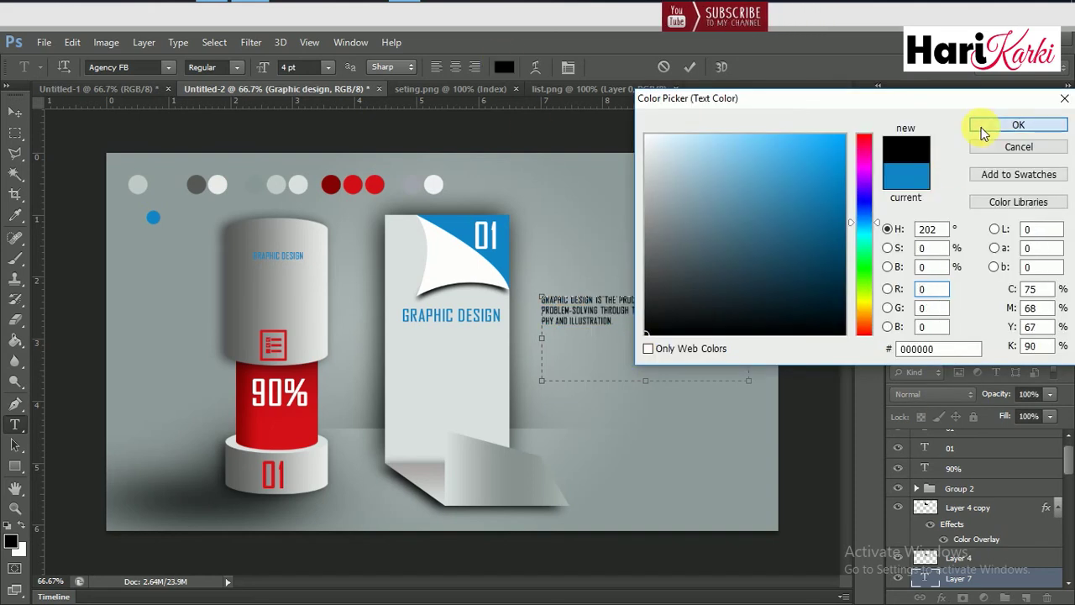
click(985, 128)
Turn off All Caps, narrow the text box, and move the paragraph onto the upper cylinder.
click(874, 231)
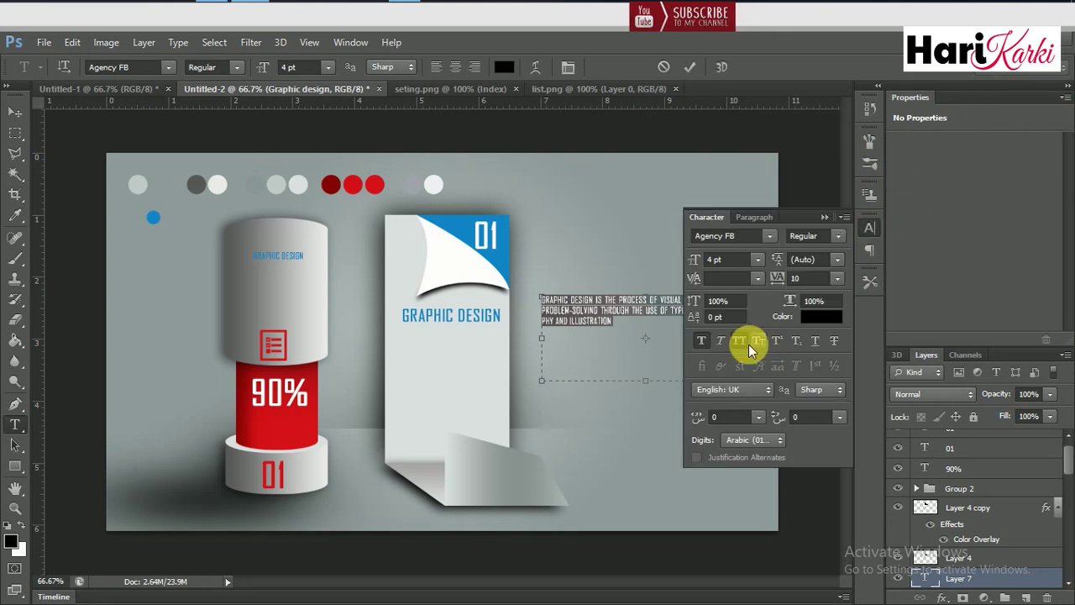
key(ctrl+shift+k)
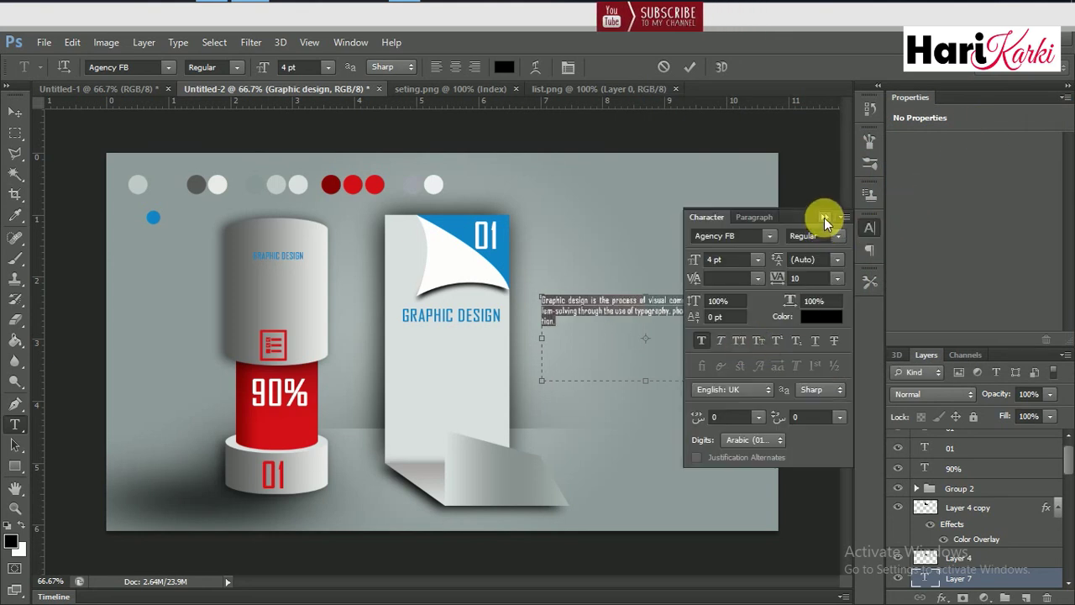
click(824, 217)
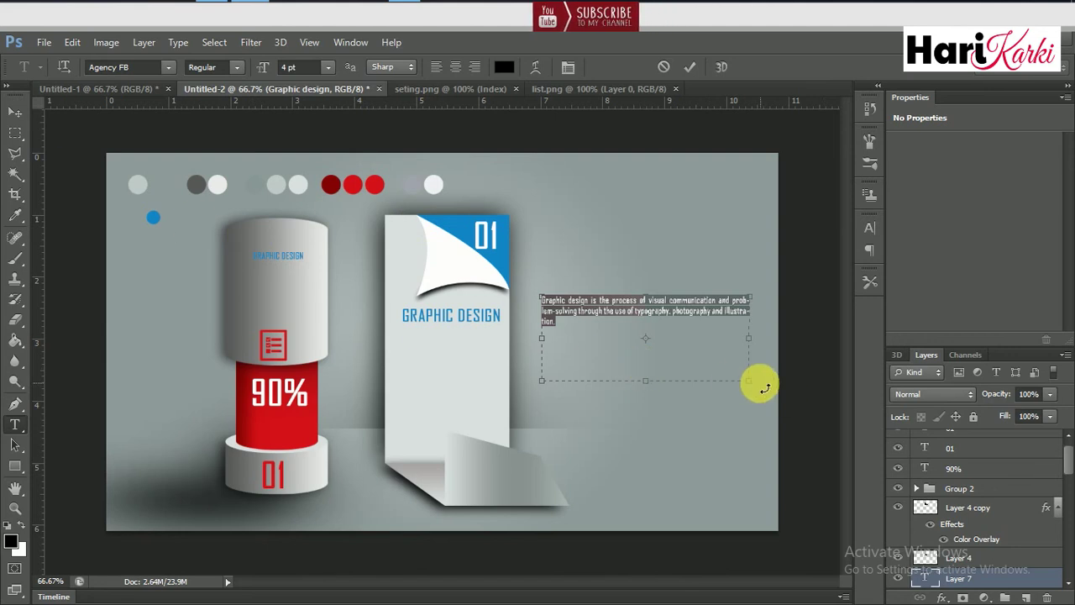
drag(757, 388, 687, 378)
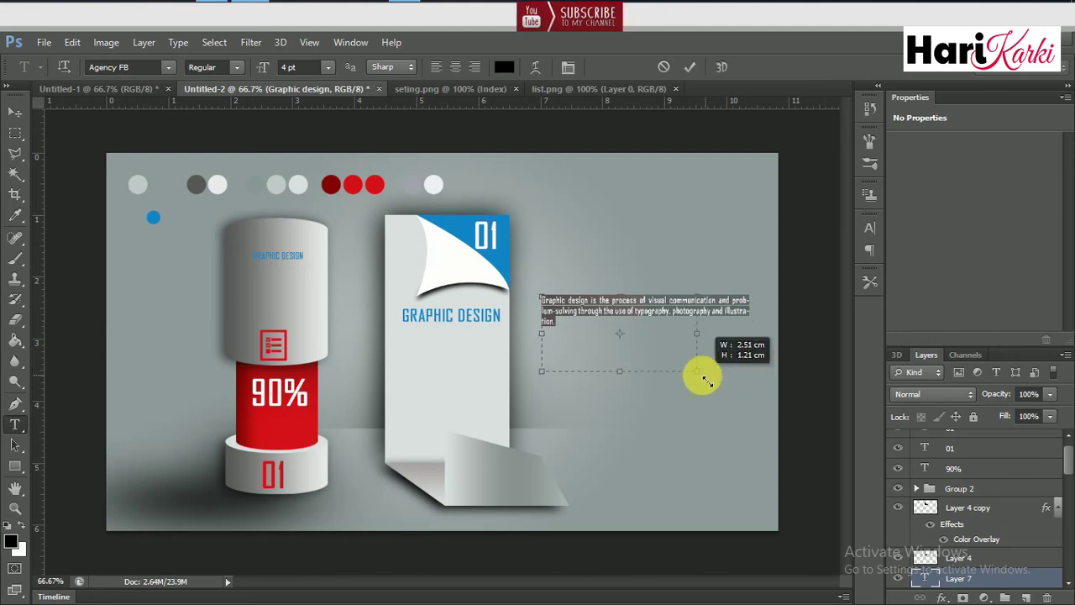
click(15, 110)
drag(614, 330, 305, 301)
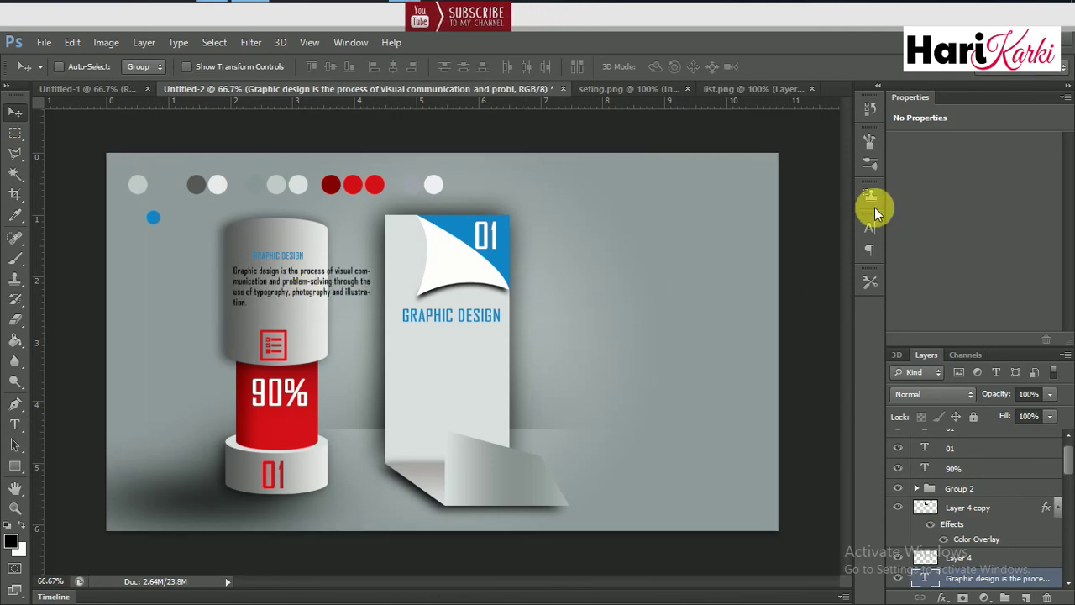
Disable hyphenation and narrow the paragraph box to fit the cylinder.
click(870, 225)
click(745, 216)
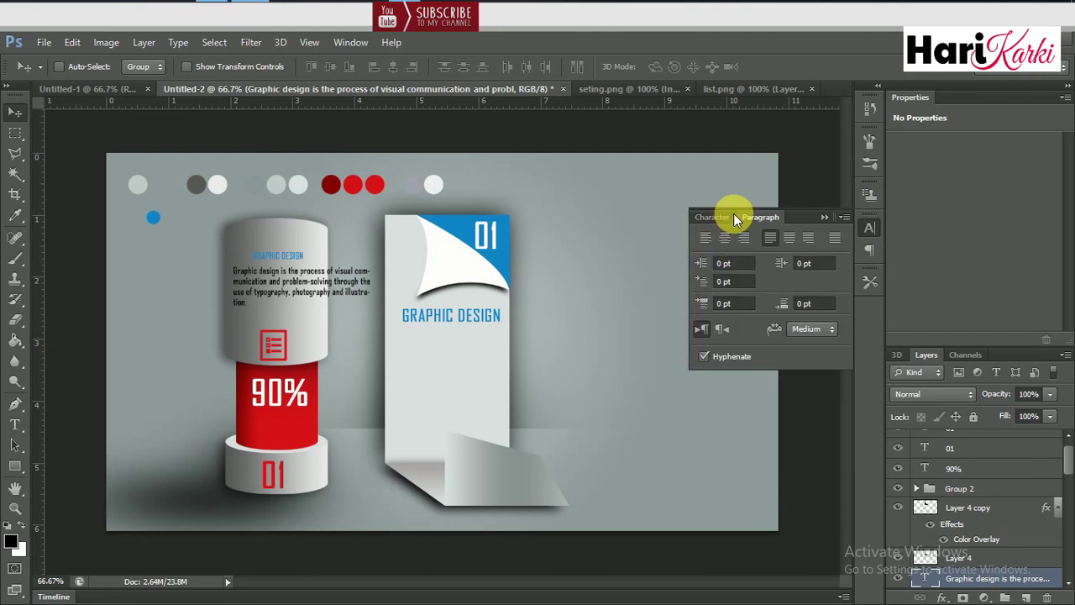
click(704, 357)
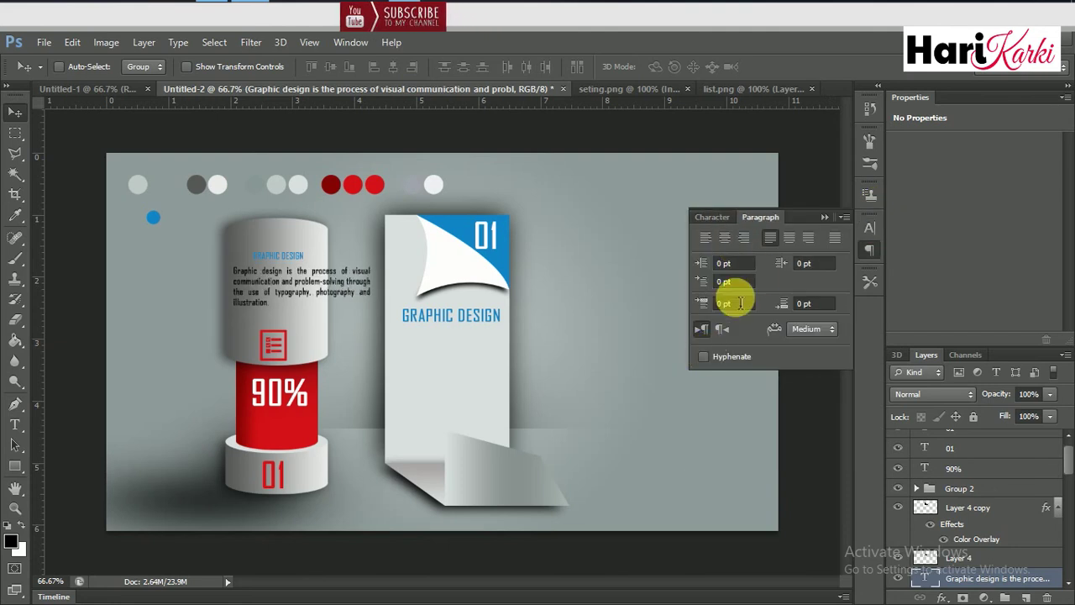
click(824, 218)
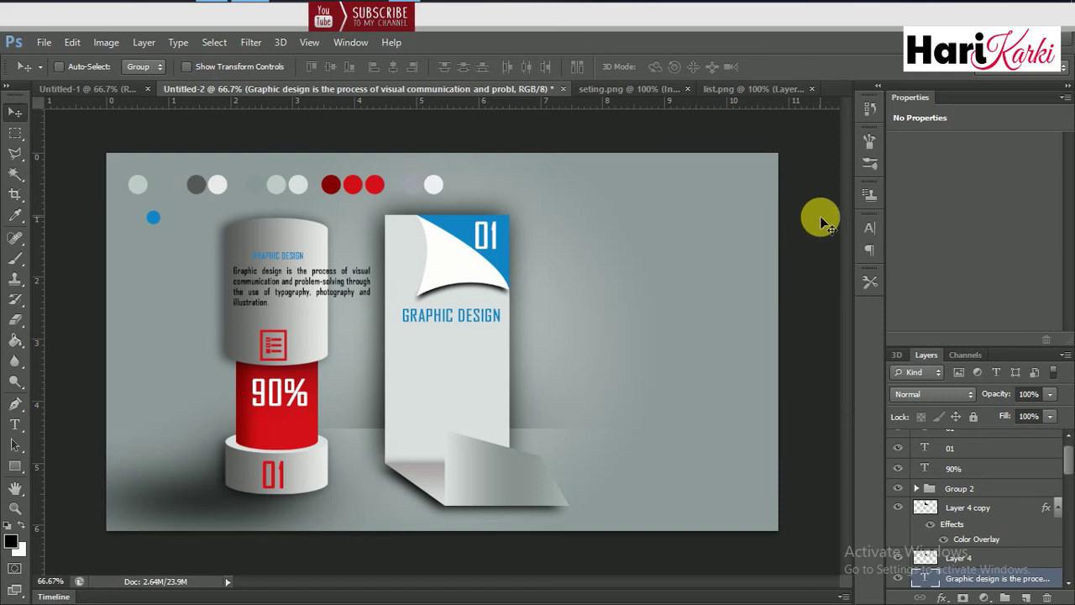
double_click(929, 576)
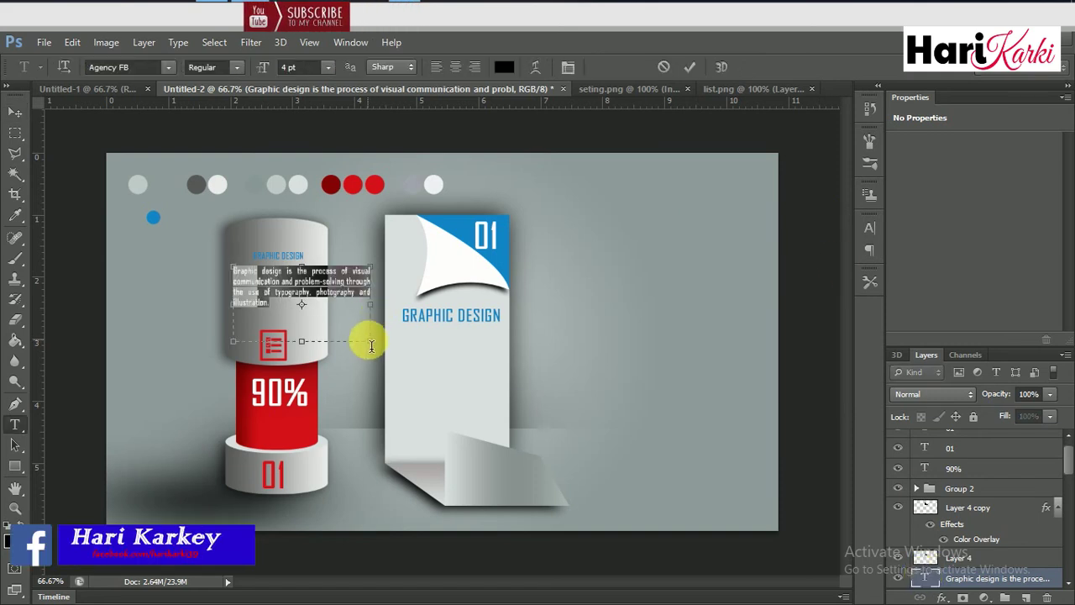
drag(373, 345, 359, 341)
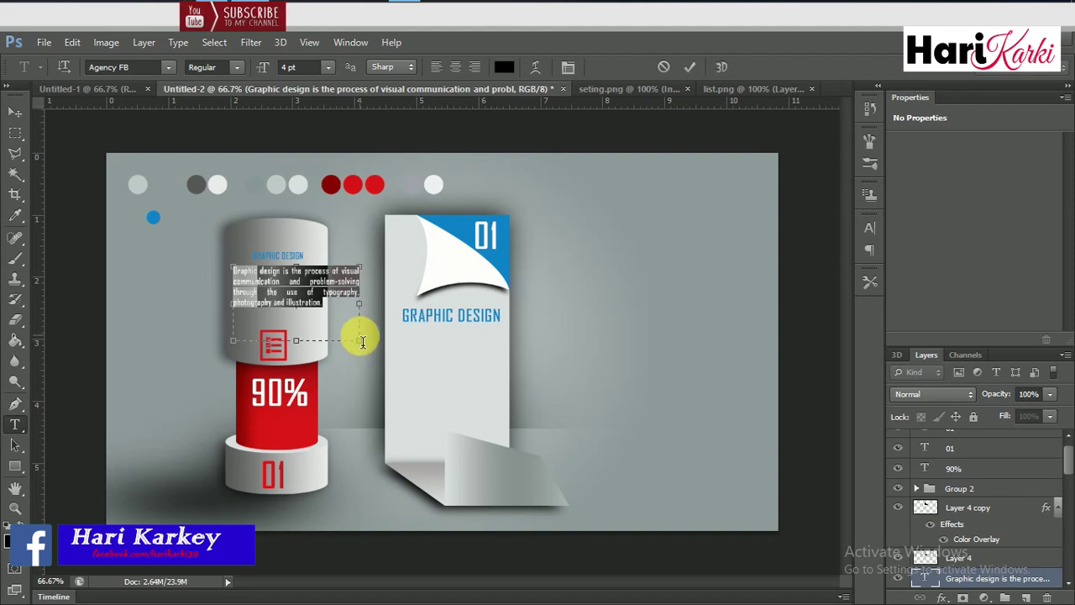
drag(361, 345, 357, 308)
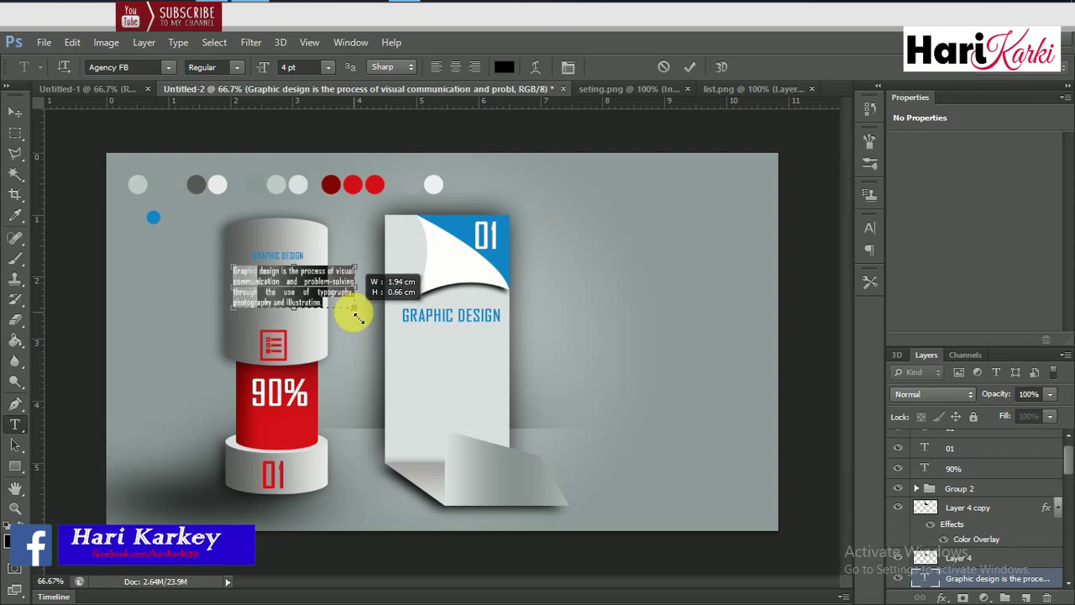
Nudge the paragraph slightly right and up beneath the GRAPHIC DESIGN heading.
click(14, 111)
drag(282, 294, 300, 290)
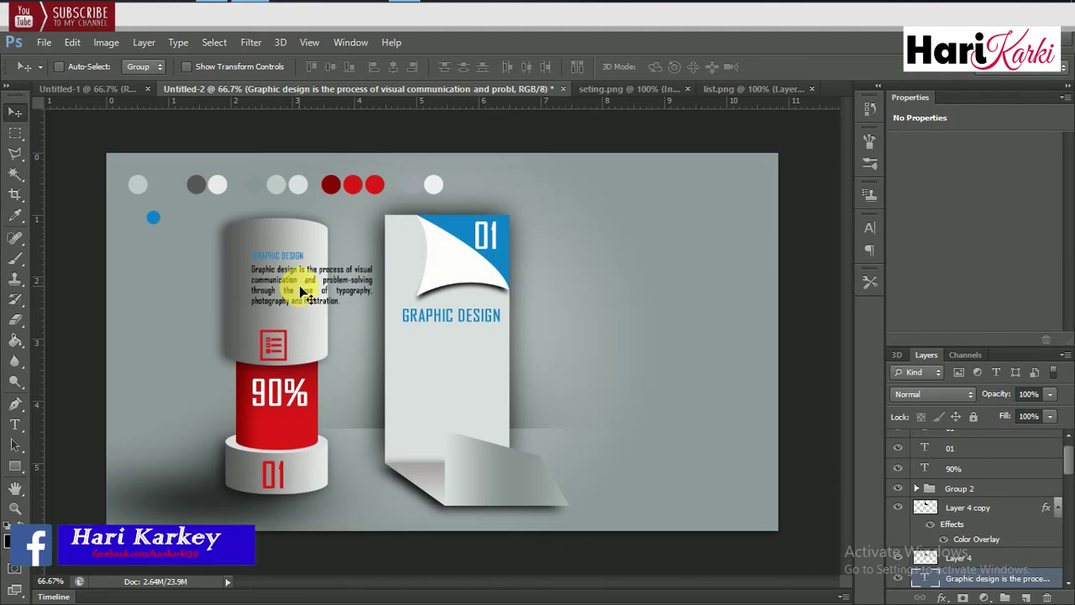
key(ctrl+t)
key(Return)
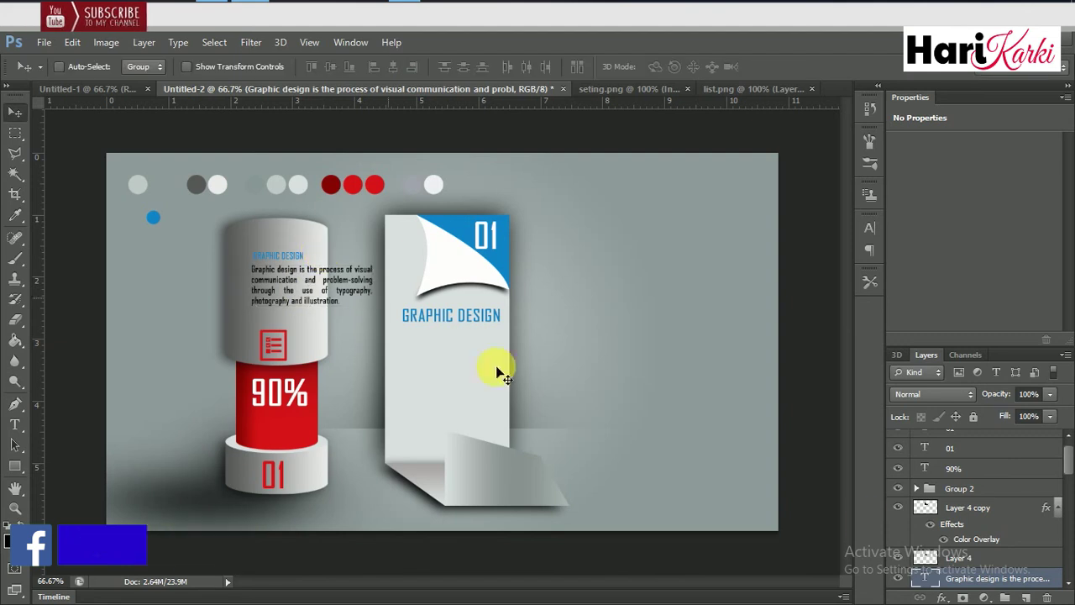
scroll(1066, 478, down, 2)
scroll(1066, 478, down, 2)
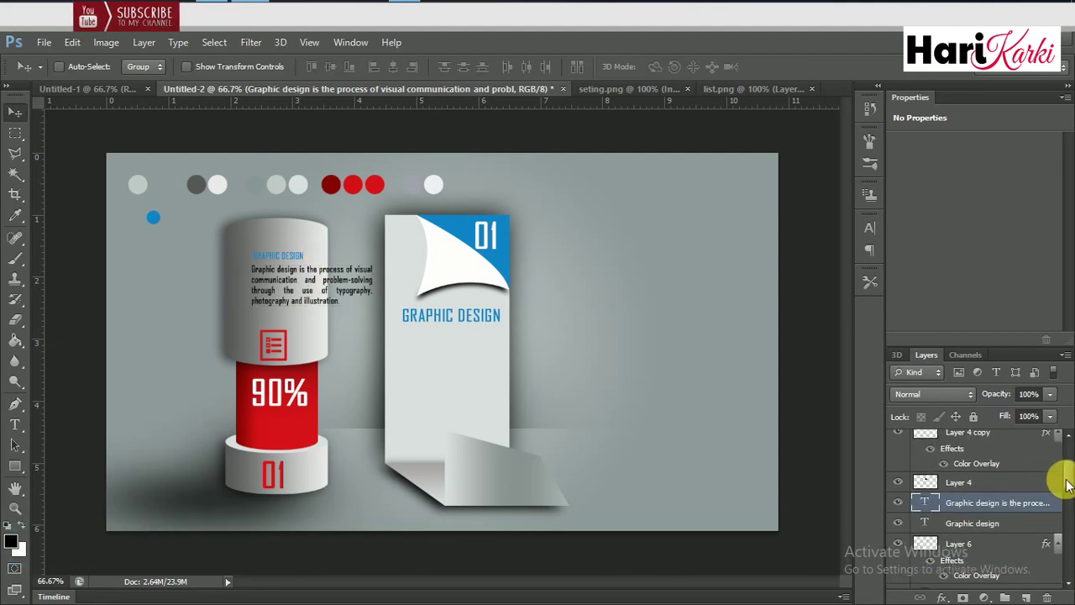
Rotate the heading and paragraph together about -90° and move them onto the cylinder's top section.
shift+click(997, 535)
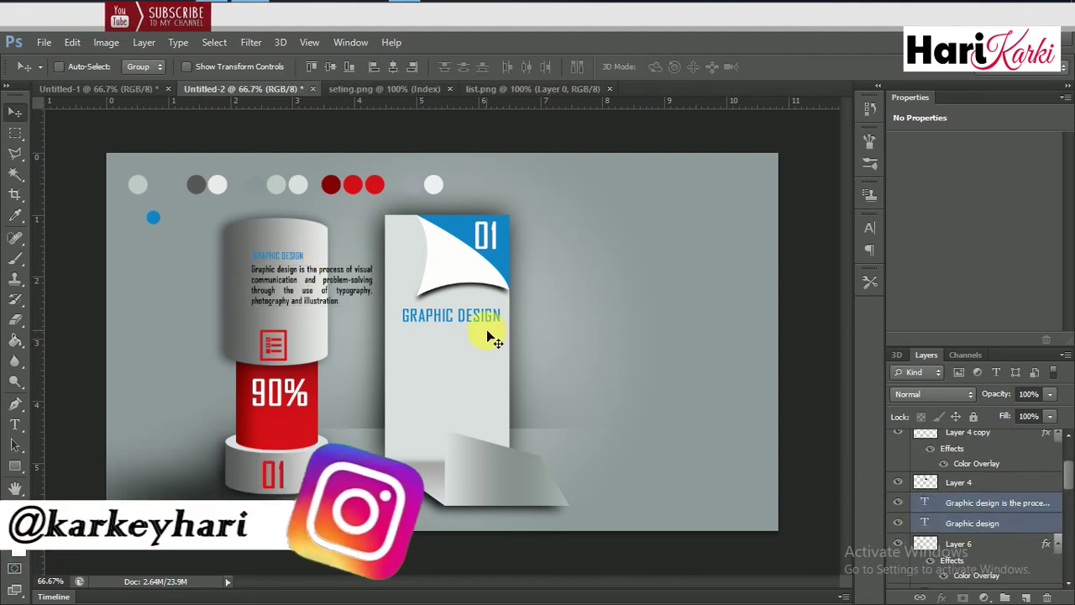
key(ctrl+t)
mouse_move(216, 187)
mouse_down()
mouse_move(189, 210)
mouse_move(153, 290)
mouse_up()
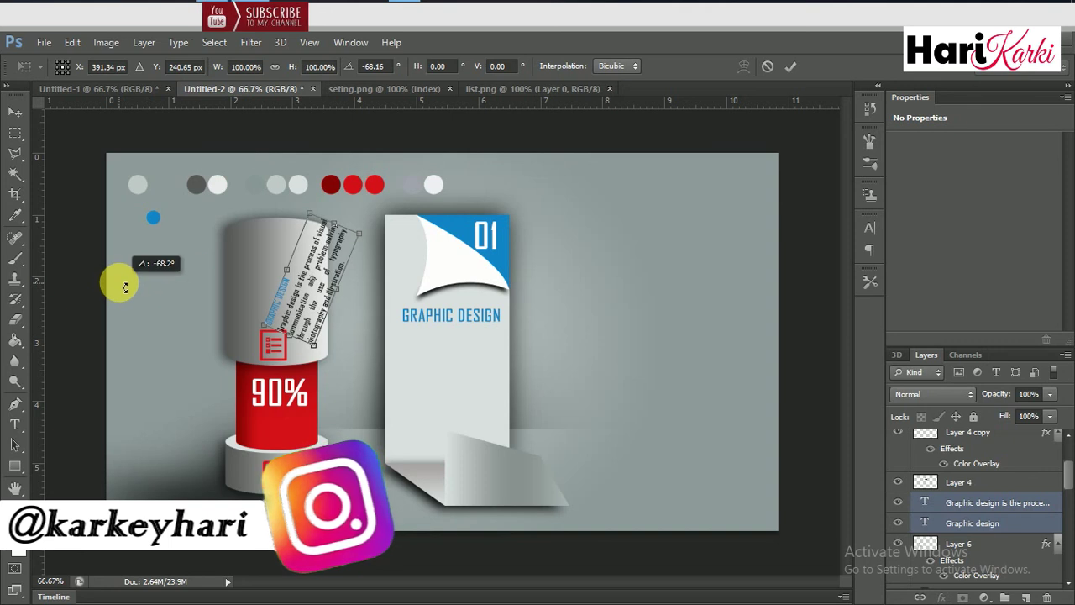
drag(153, 290, 216, 330)
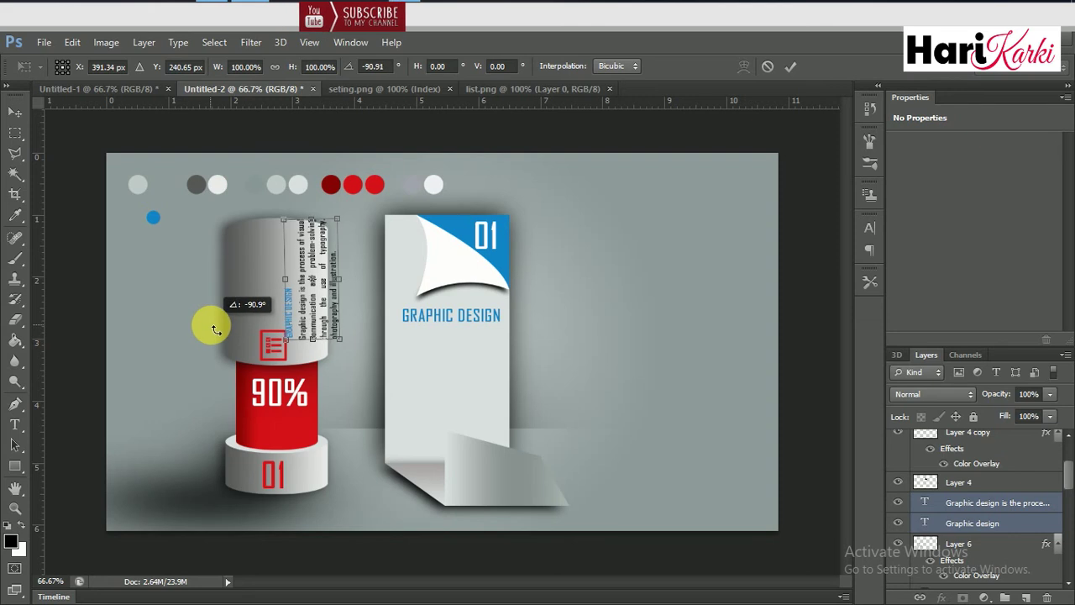
key(Return)
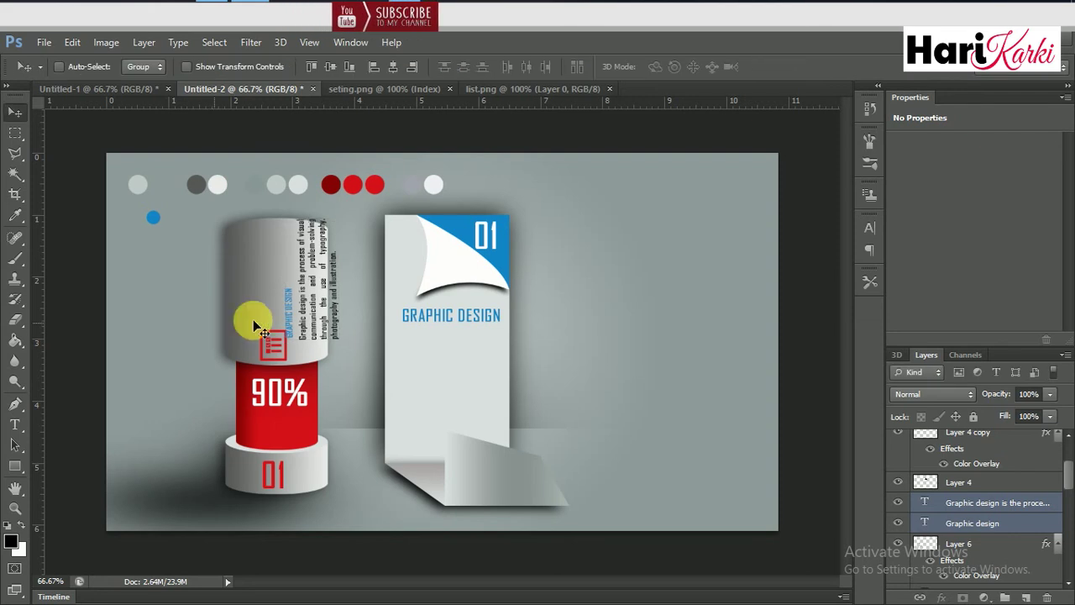
drag(335, 325, 310, 310)
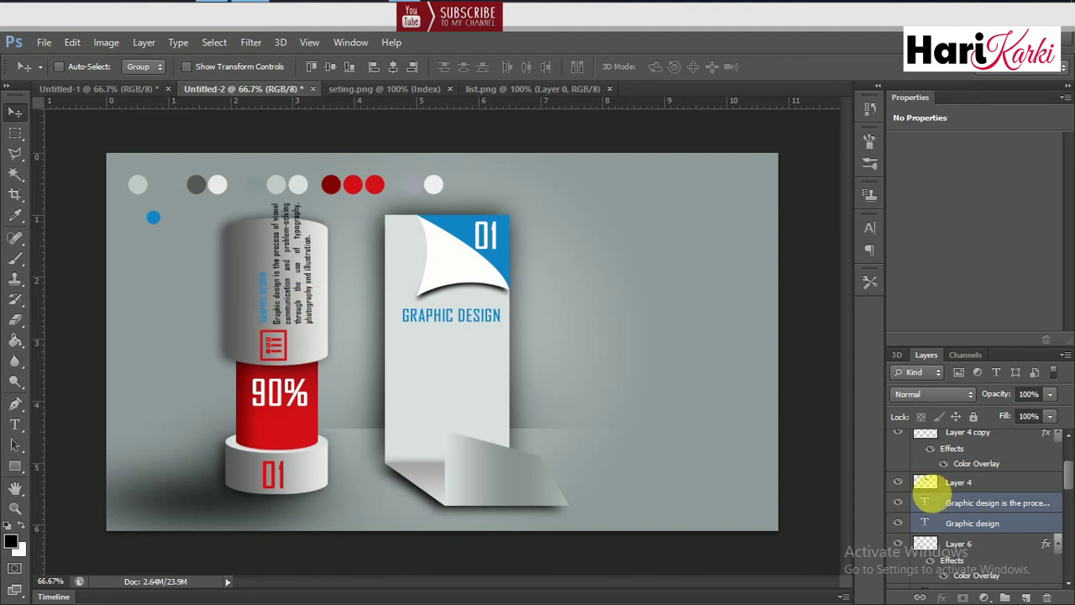
Enlarge the vertical GRAPHIC DESIGN heading to about 106%.
click(949, 505)
double_click(928, 523)
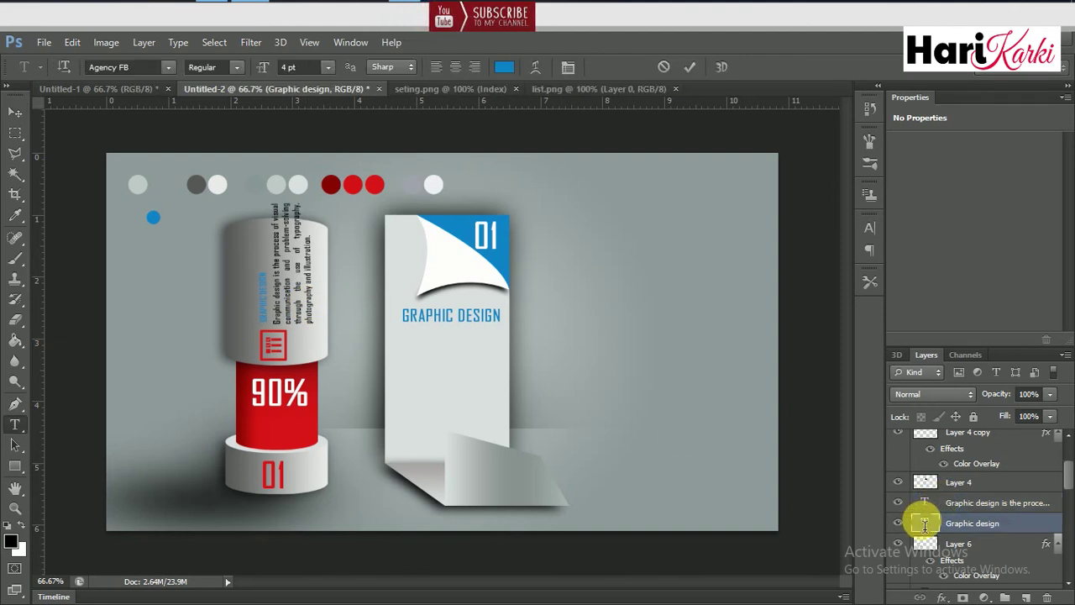
key(ctrl+Return)
key(v)
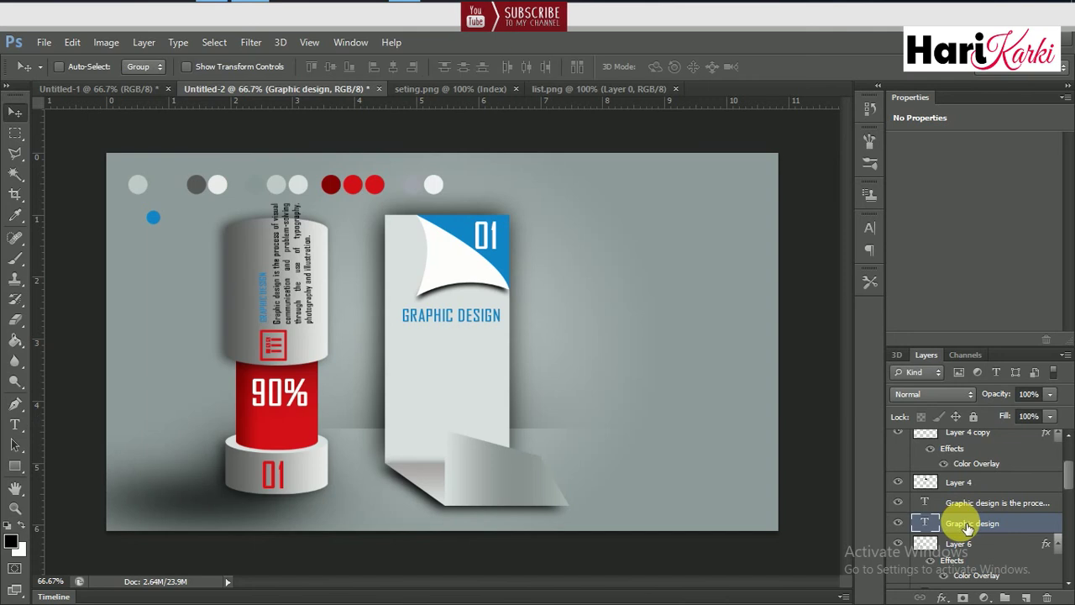
key(ctrl+t)
mouse_move(271, 253)
mouse_down()
mouse_move(294, 243)
mouse_move(296, 224)
mouse_up()
key(Return)
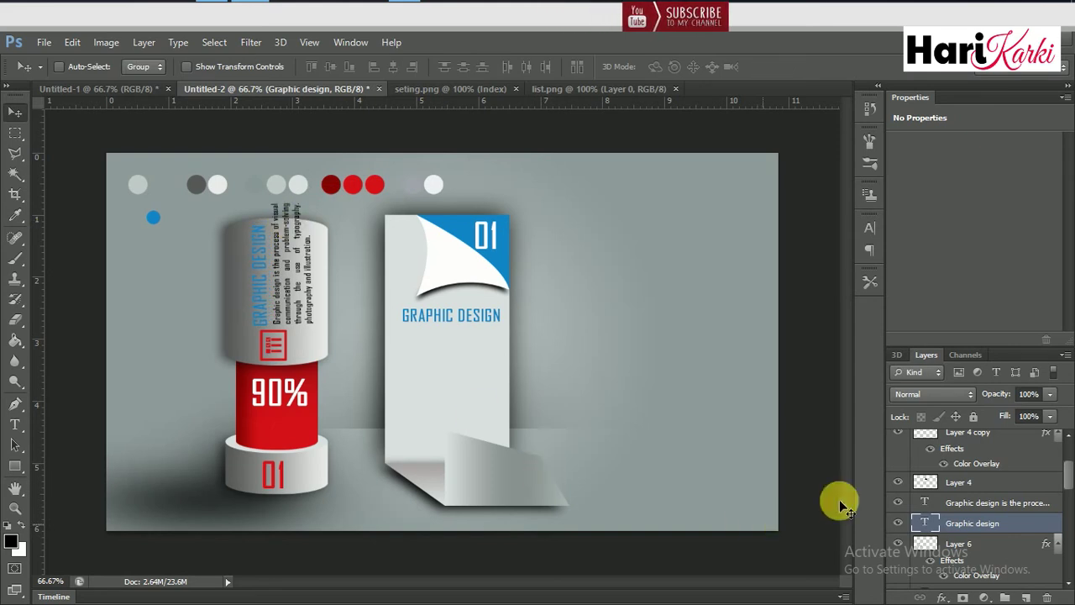
Recolour the heading red #d3121a, sampled from the cylinder's band.
double_click(927, 524)
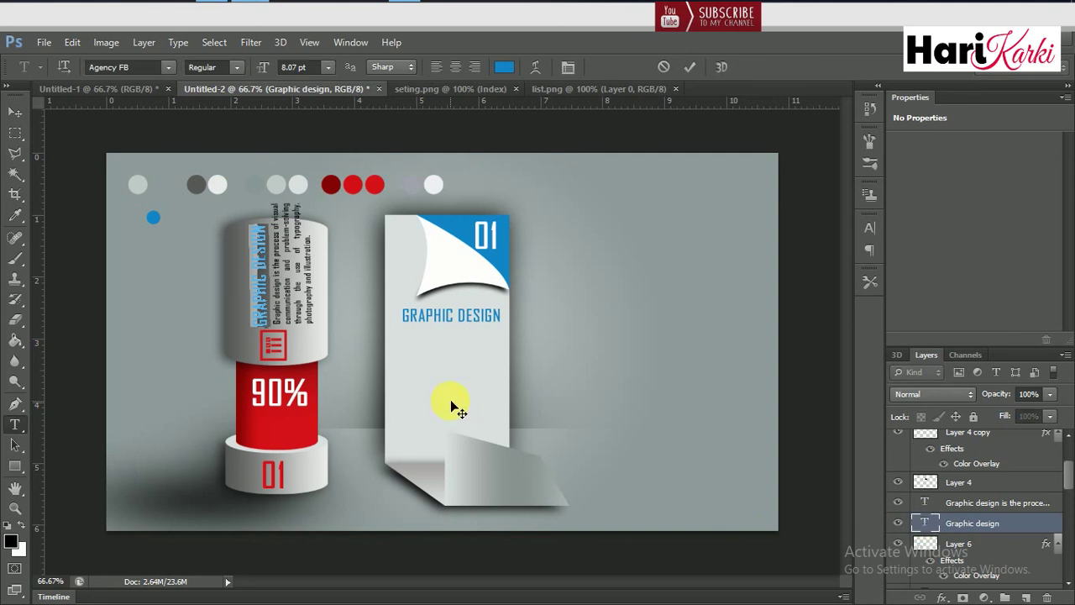
click(503, 66)
click(304, 411)
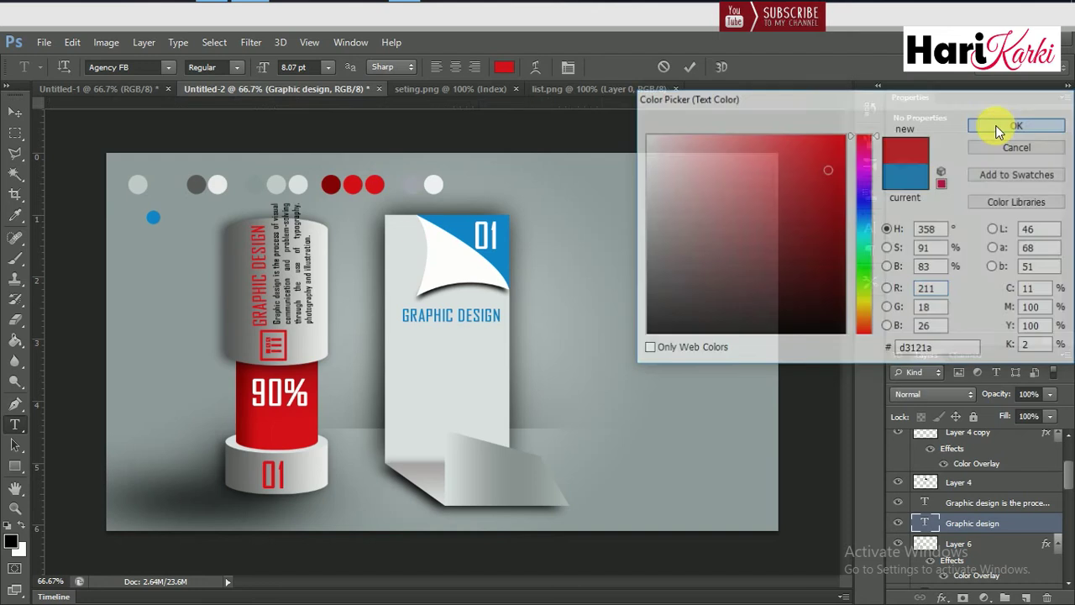
click(999, 126)
Scale the vertical paragraph text down to about 85%.
click(995, 504)
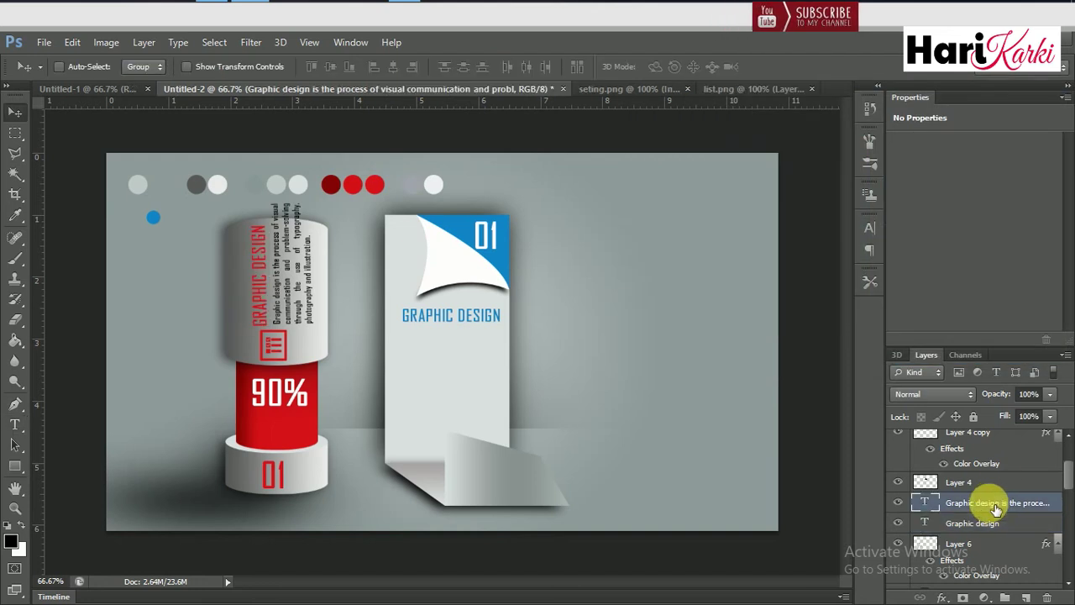
key(ctrl+t)
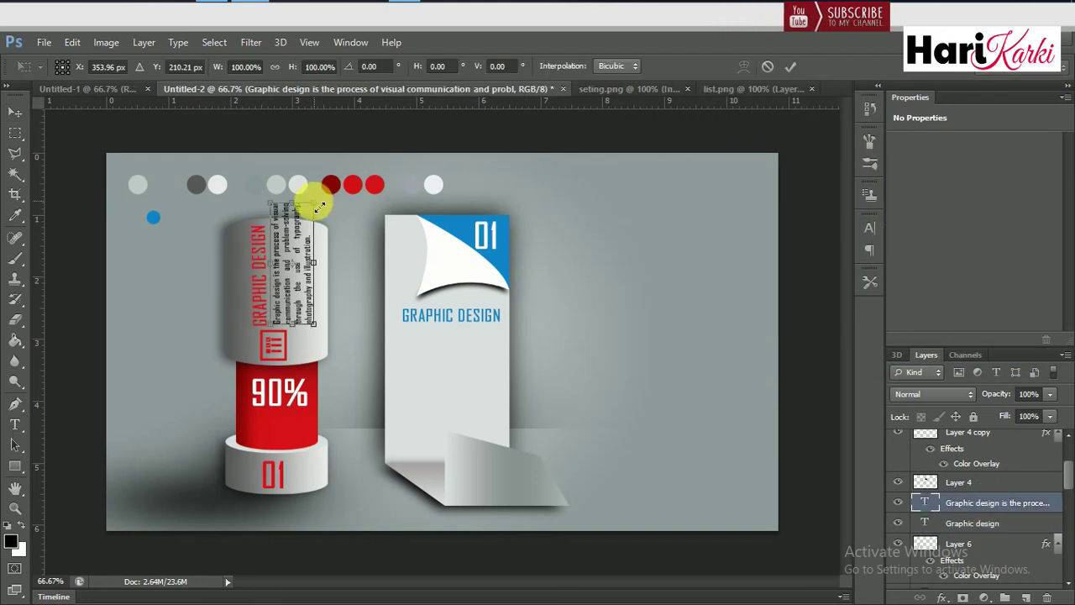
drag(312, 220, 307, 223)
key(Return)
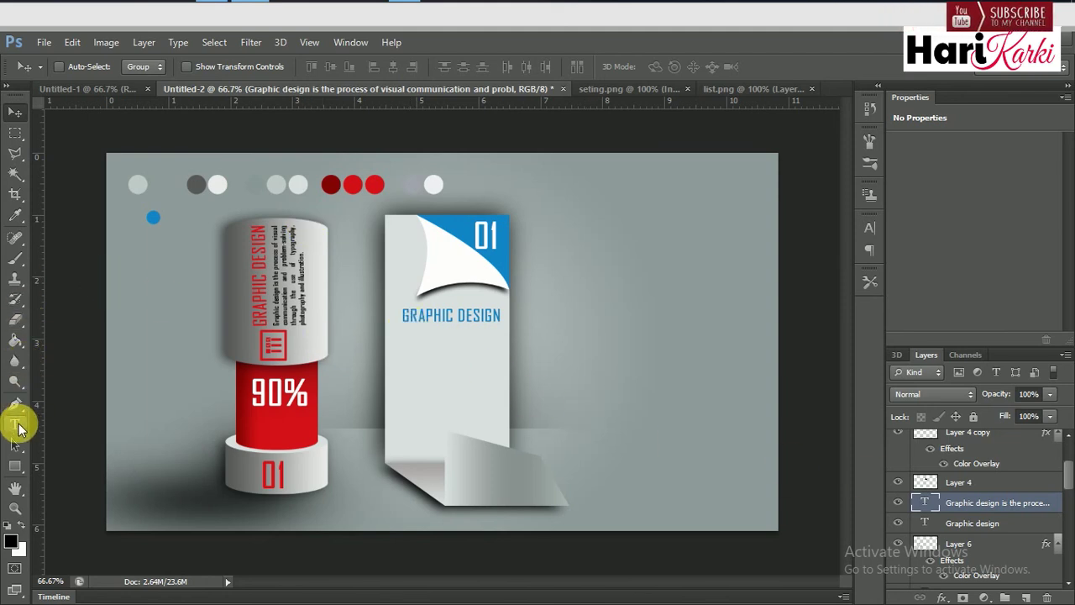
Draw a paragraph text box under the 01 tag heading and paste the graphic design definition.
click(15, 425)
mouse_move(402, 330)
mouse_down()
mouse_move(483, 417)
mouse_move(504, 427)
mouse_move(500, 417)
mouse_up()
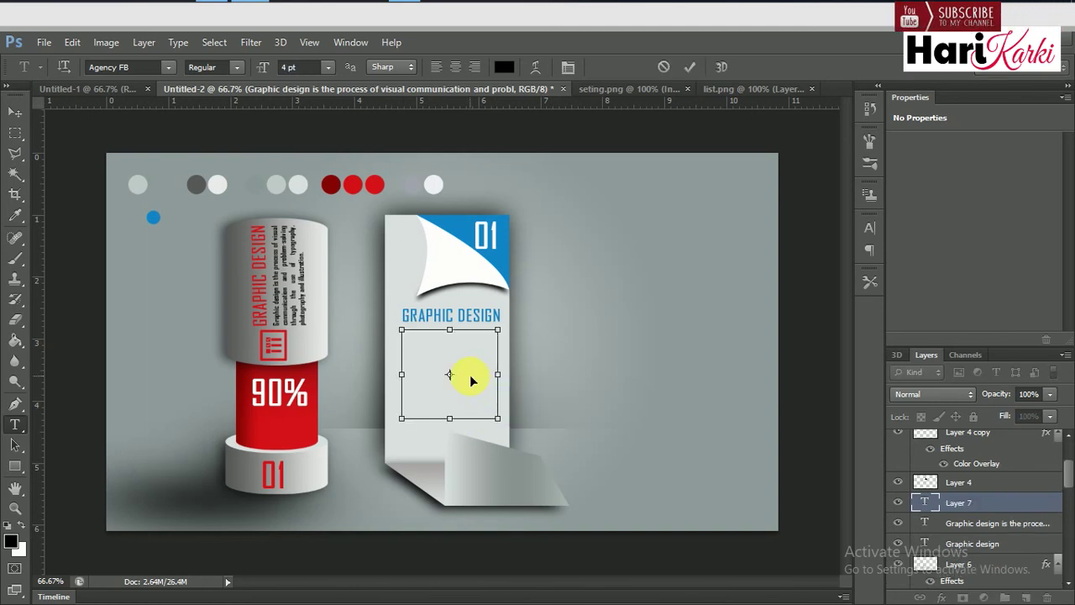
text(Graphic design is the process of visual communication and problem-solving through the use of typography, photography and illustration.)
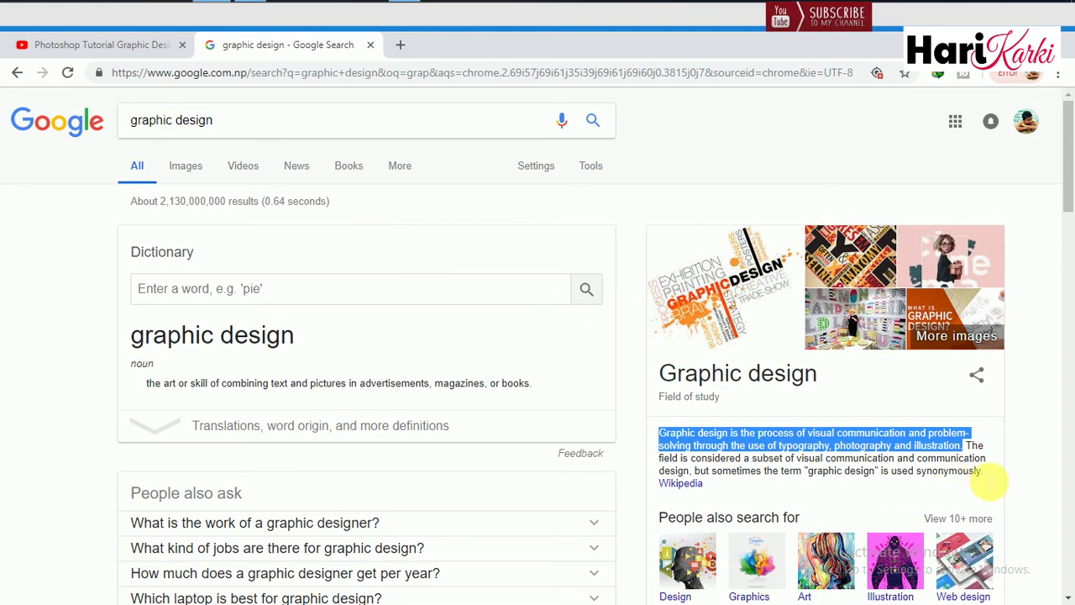
Select the Google knowledge-panel description from 'Graphic' through 'synonymously'.
click(991, 478)
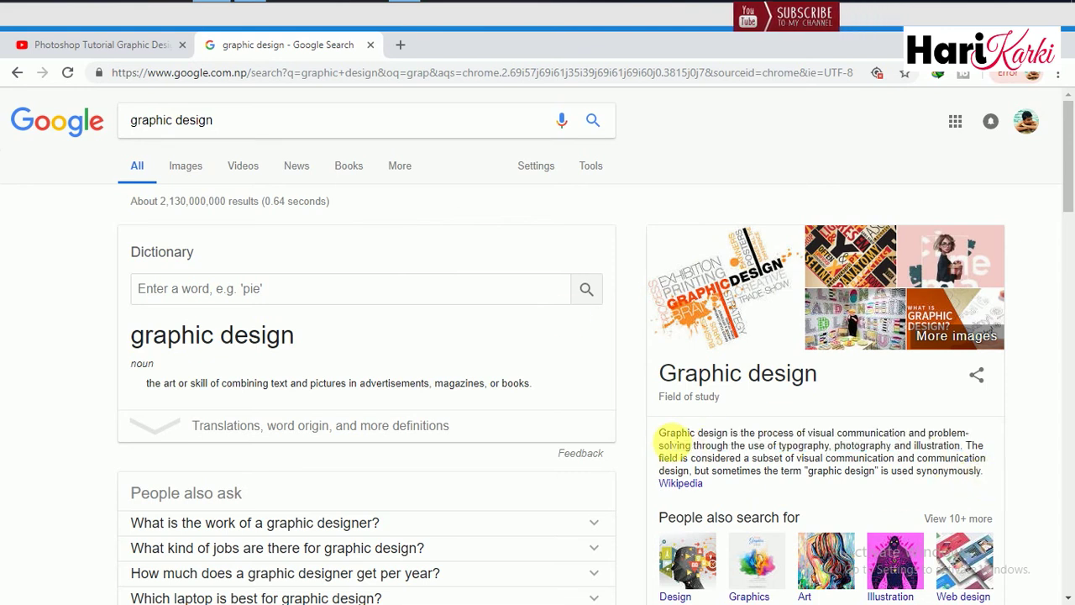
drag(670, 441, 988, 474)
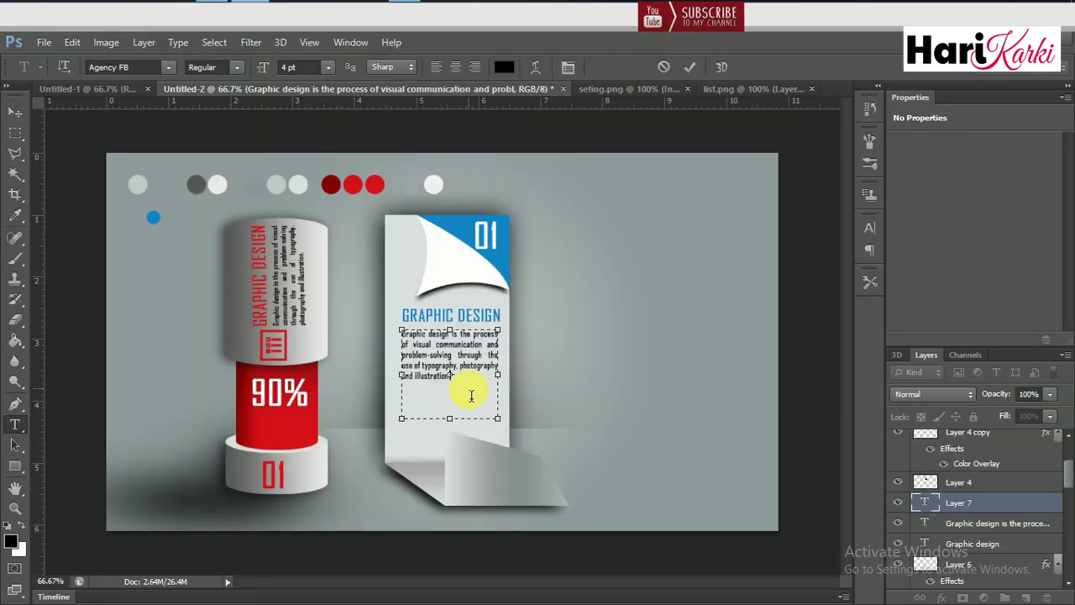
Replace the 01 tag body text with the longer definition, enlarge the box, and nudge it up.
key(ctrl+a)
key(ctrl+v)
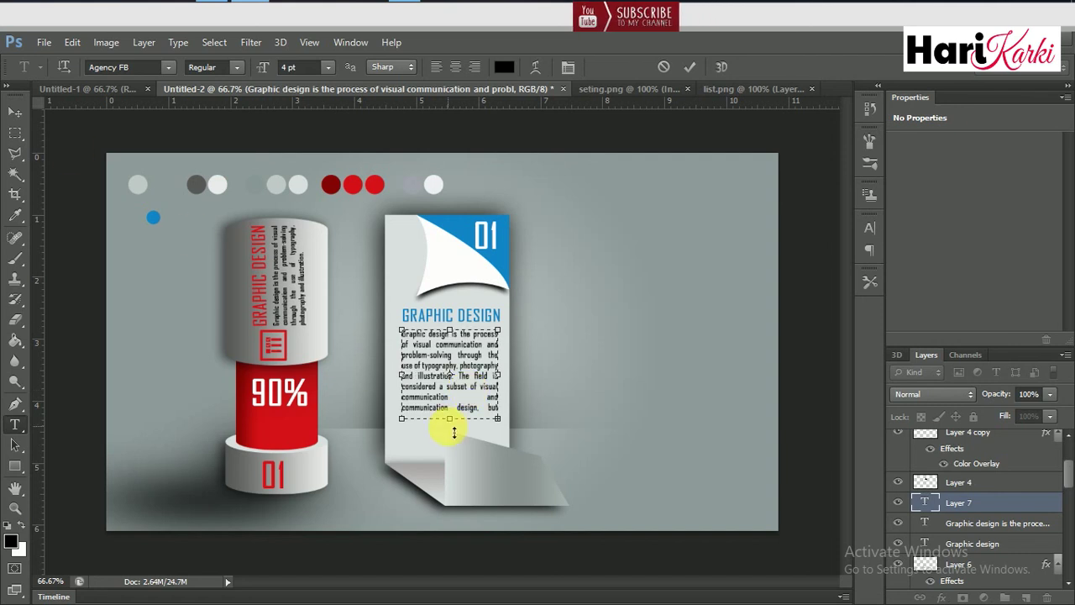
drag(449, 418, 462, 461)
click(15, 110)
key(Up)
key(Up)
key(Up)
key(Up)
key(Up)
key(Up)
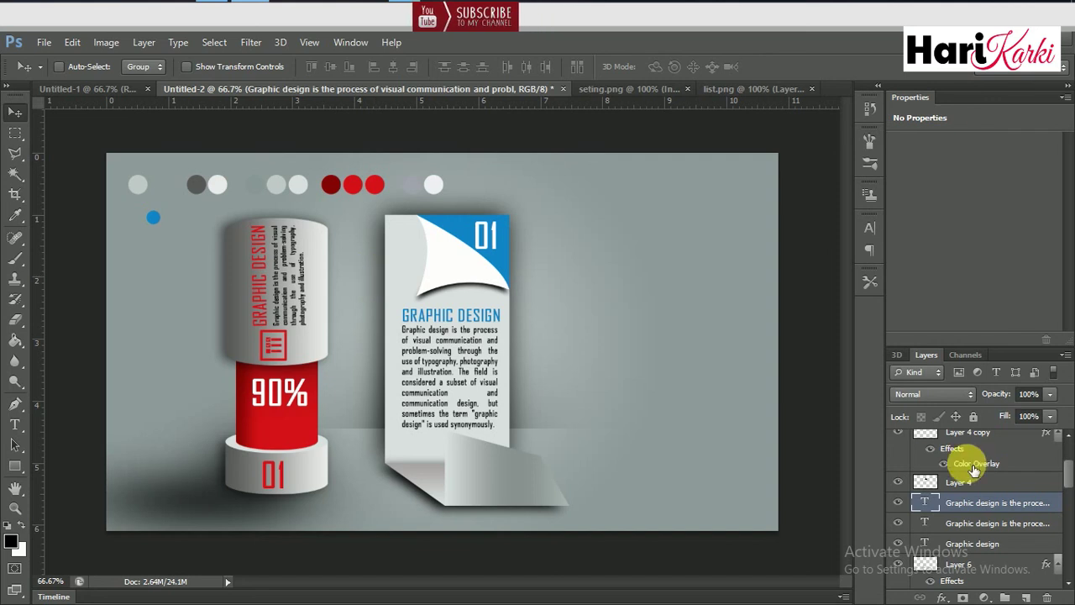
Nudge the GRAPHIC DESIGN heading on the 01 tag up slightly.
right_click(499, 311)
click(527, 338)
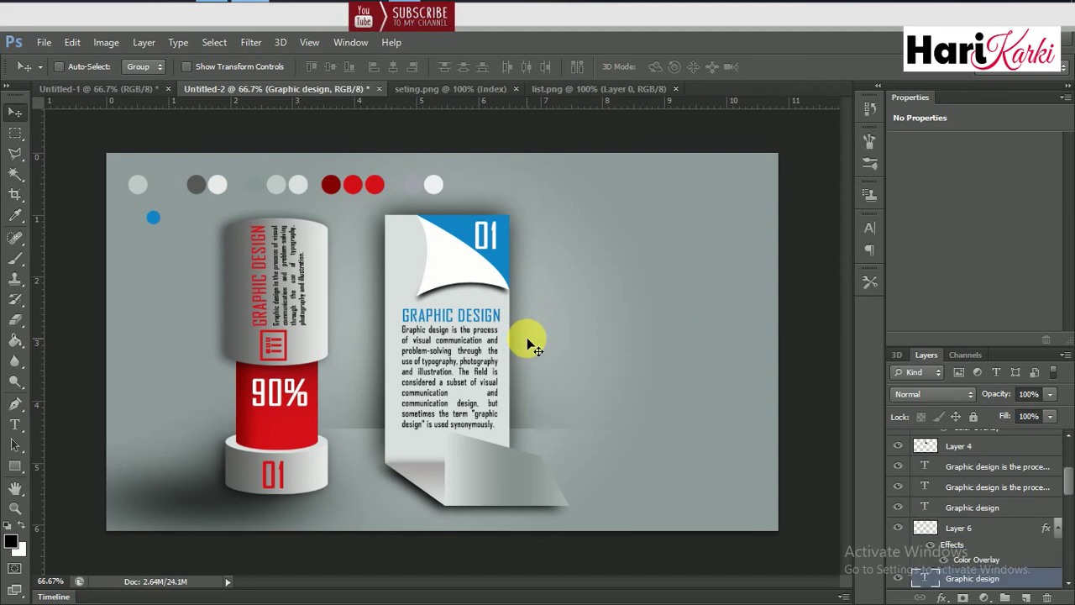
key(Up)
key(Up)
key(Up)
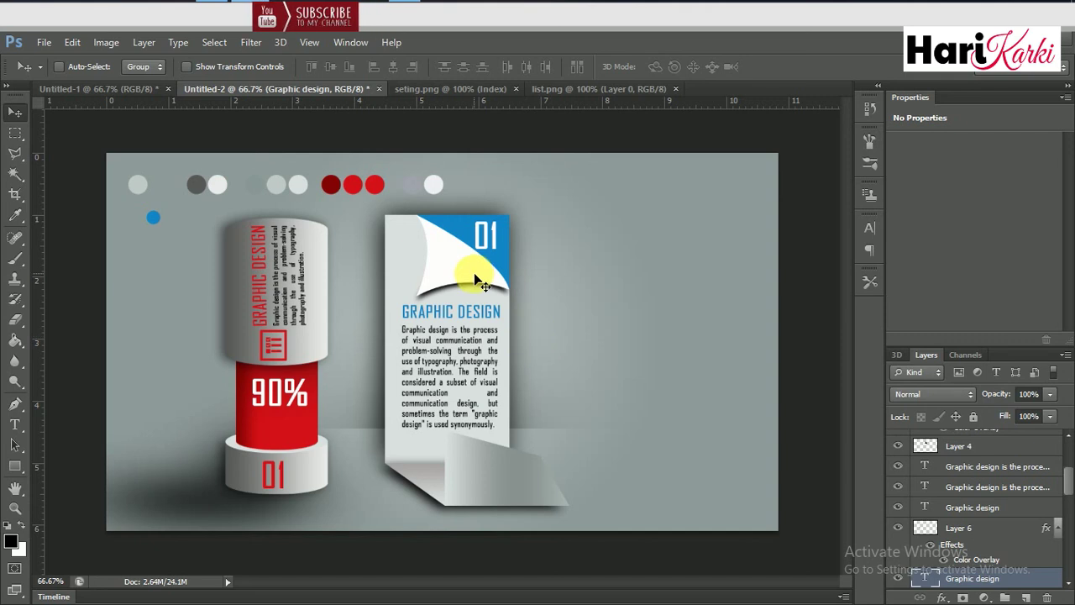
Group Rectangle 1 copy 2 and Rectangle 1 copy into Group 4.
drag(1067, 507, 1038, 565)
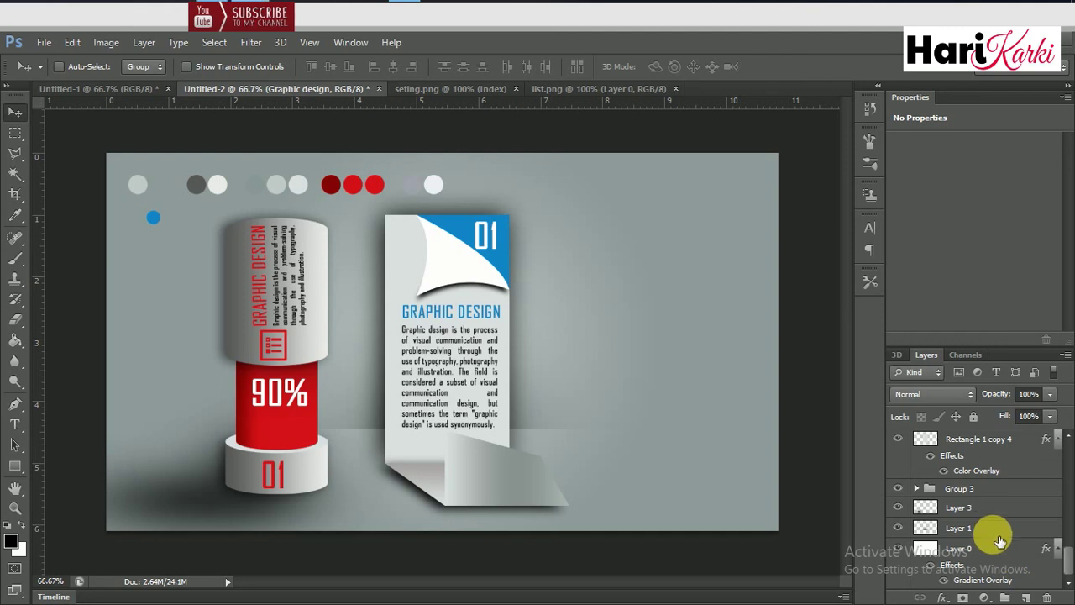
click(992, 529)
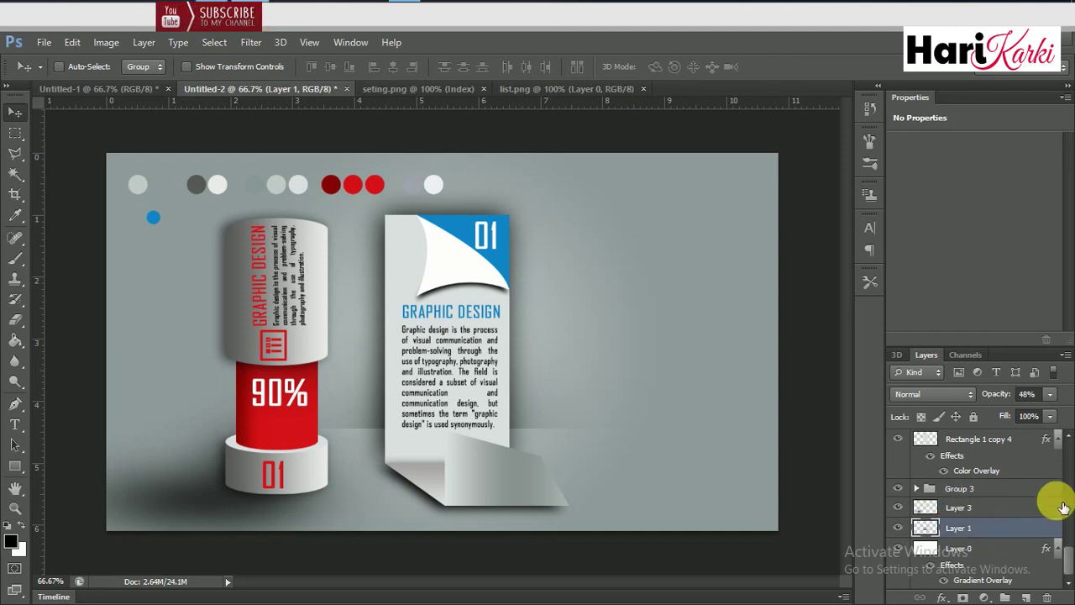
scroll(1069, 551, up, 2)
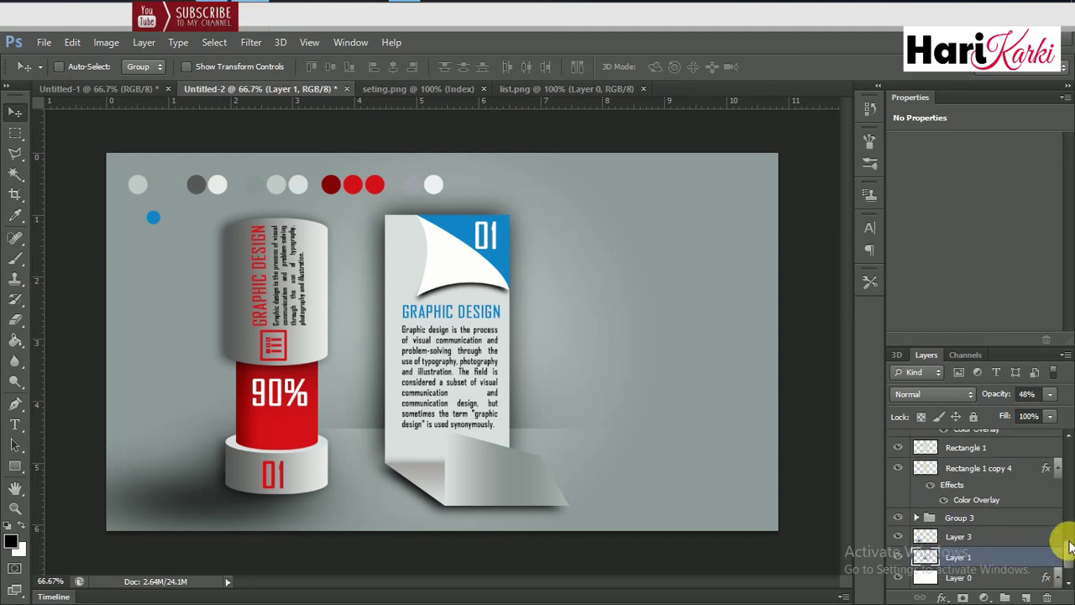
click(1012, 468)
drag(1063, 552, 1068, 499)
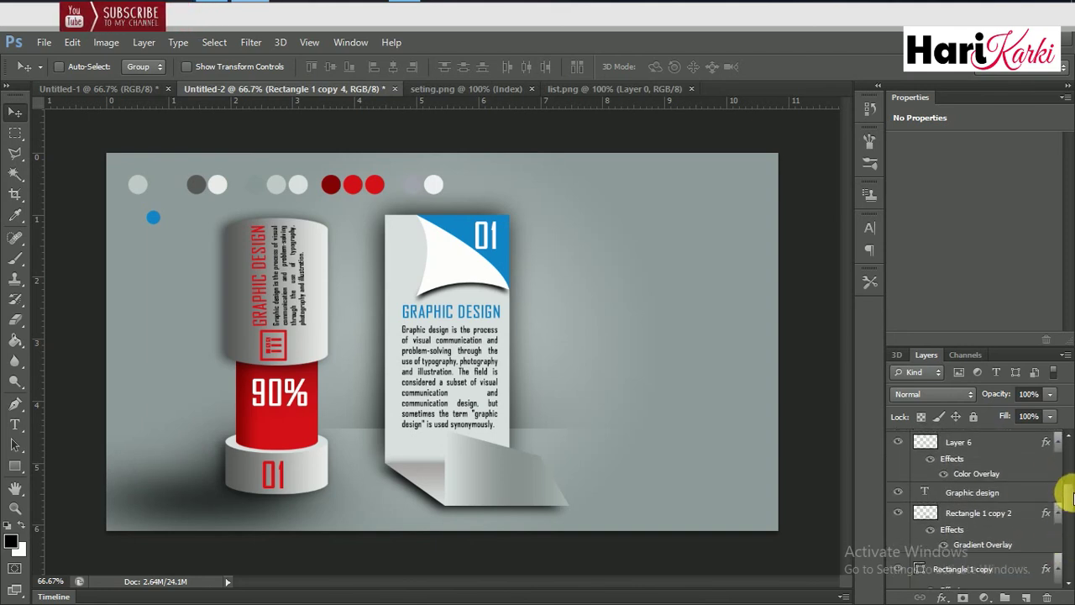
shift+click(1022, 515)
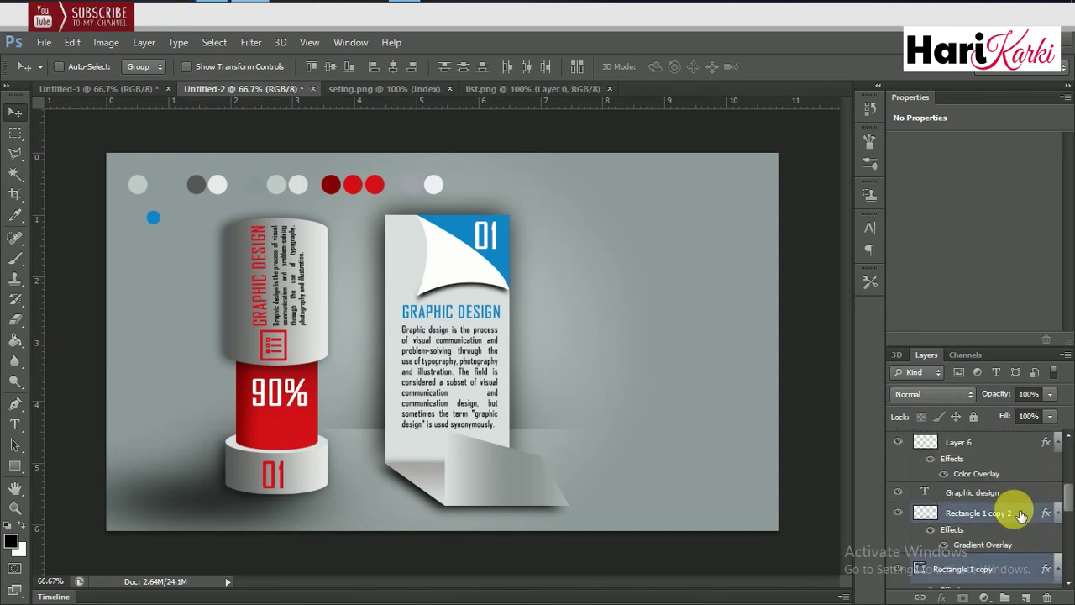
key(ctrl+g)
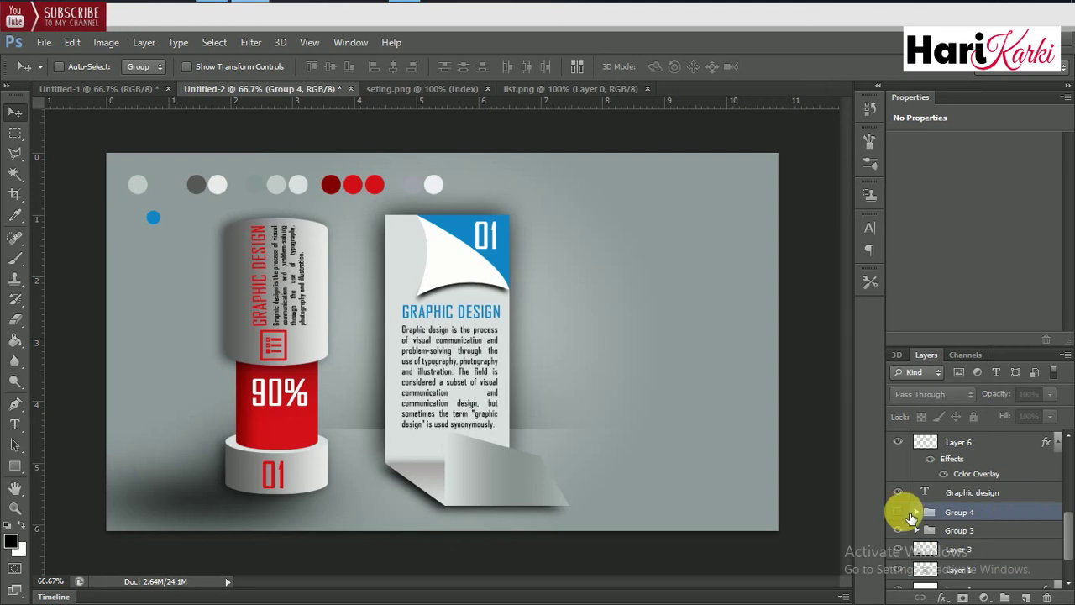
click(906, 512)
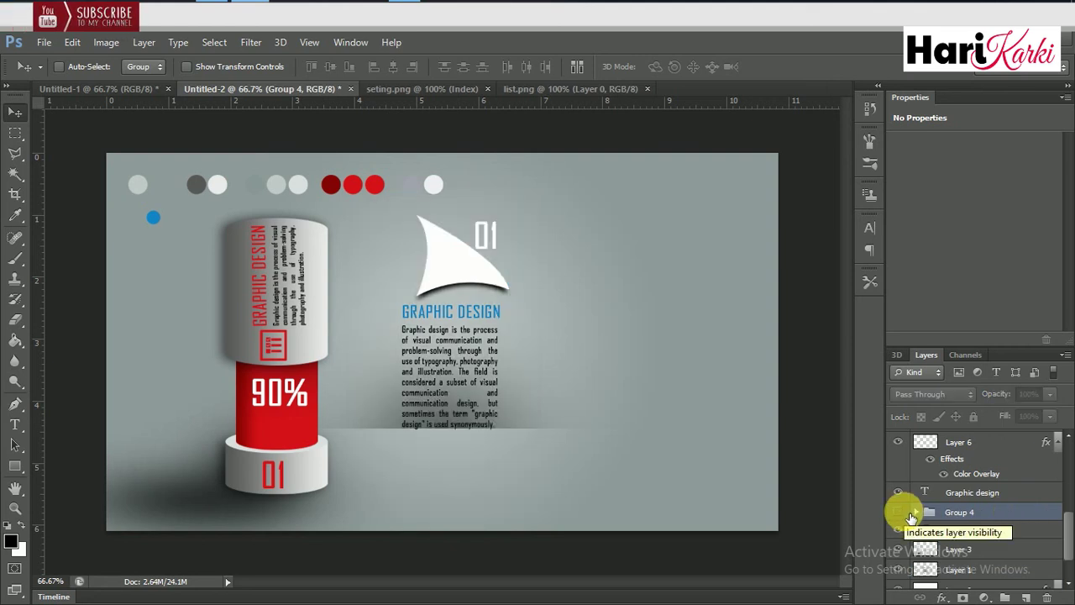
click(901, 512)
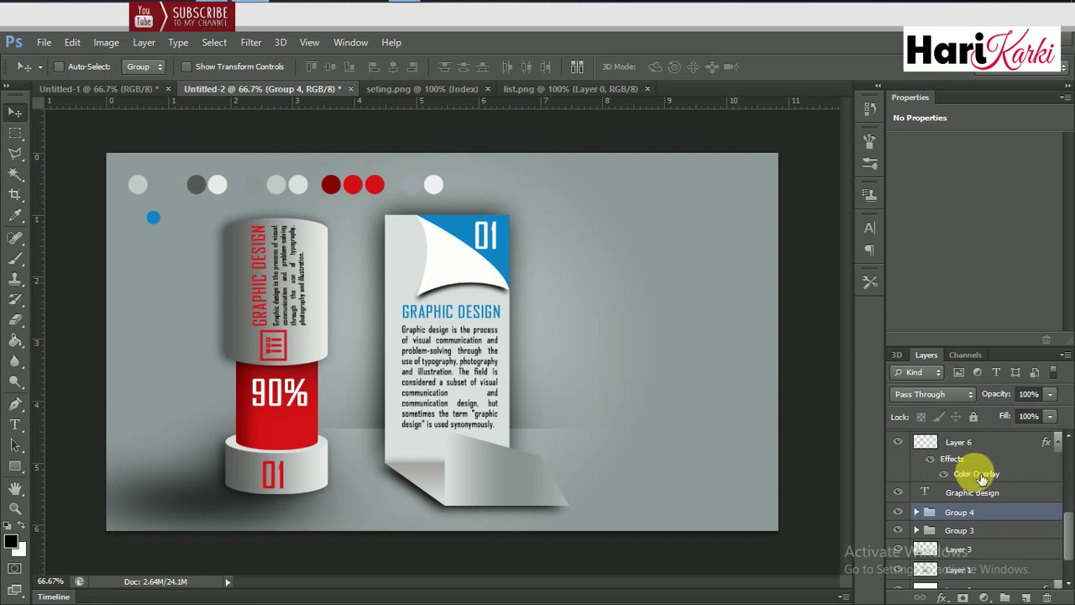
Select Layer 4 and Layer 4 copy, move them down, then undo the move.
right_click(436, 251)
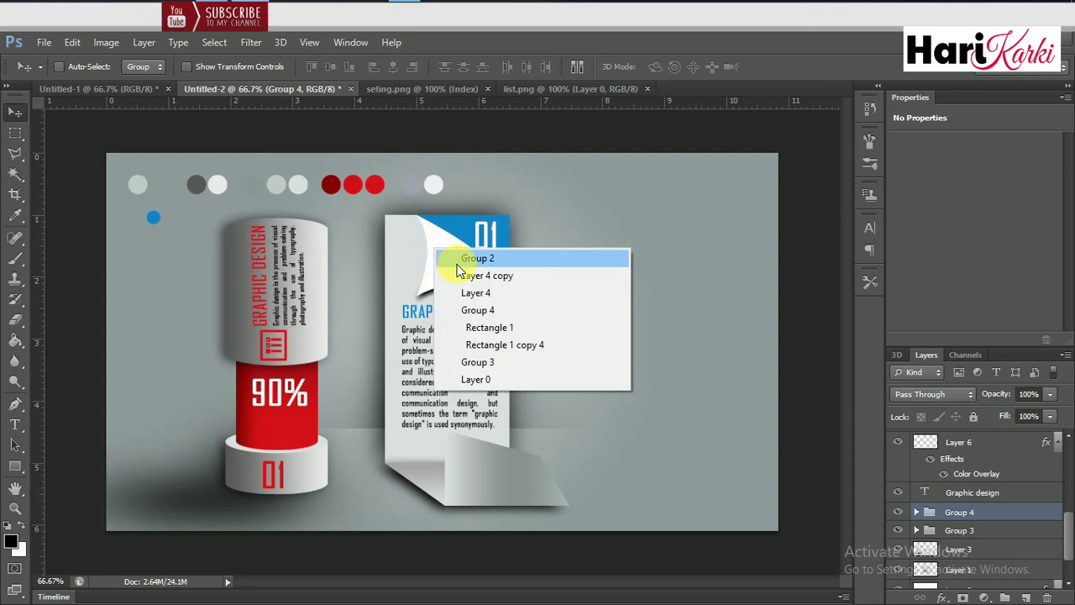
click(457, 276)
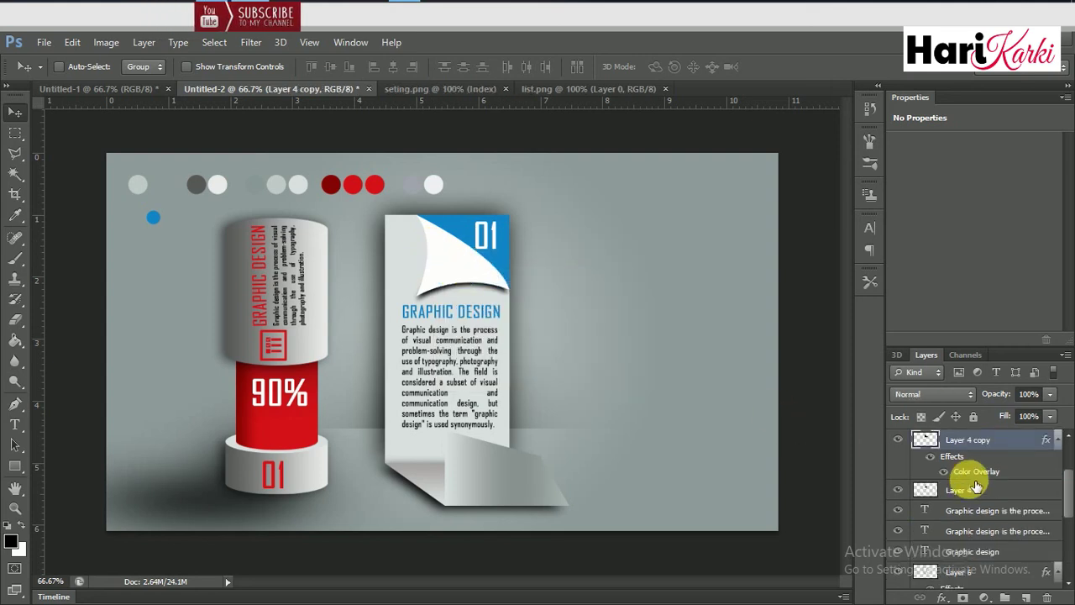
shift+click(976, 495)
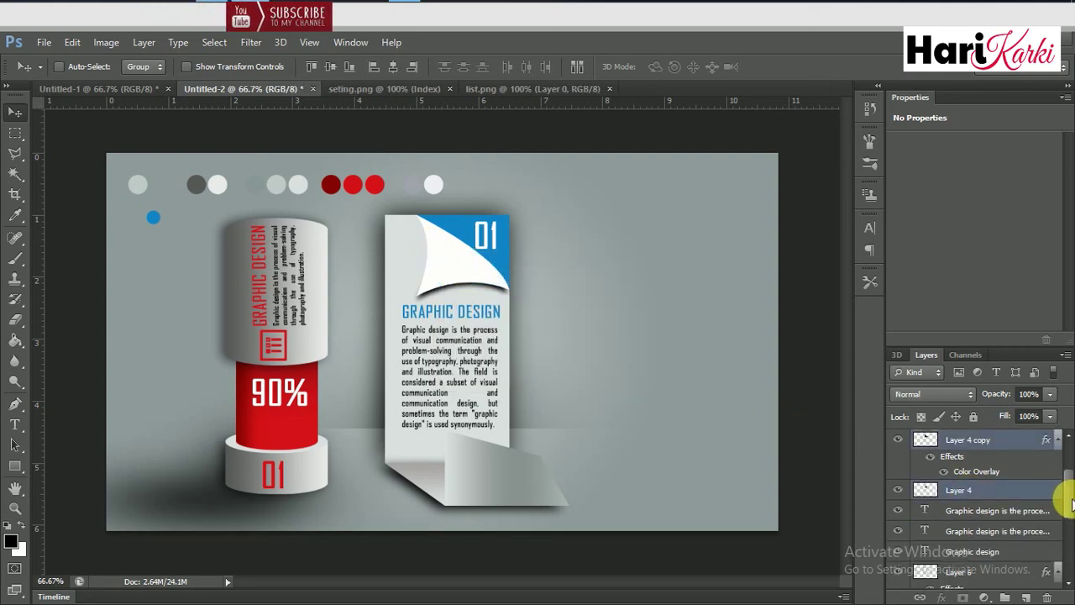
drag(1071, 503, 1067, 527)
scroll(1056, 513, up, 2)
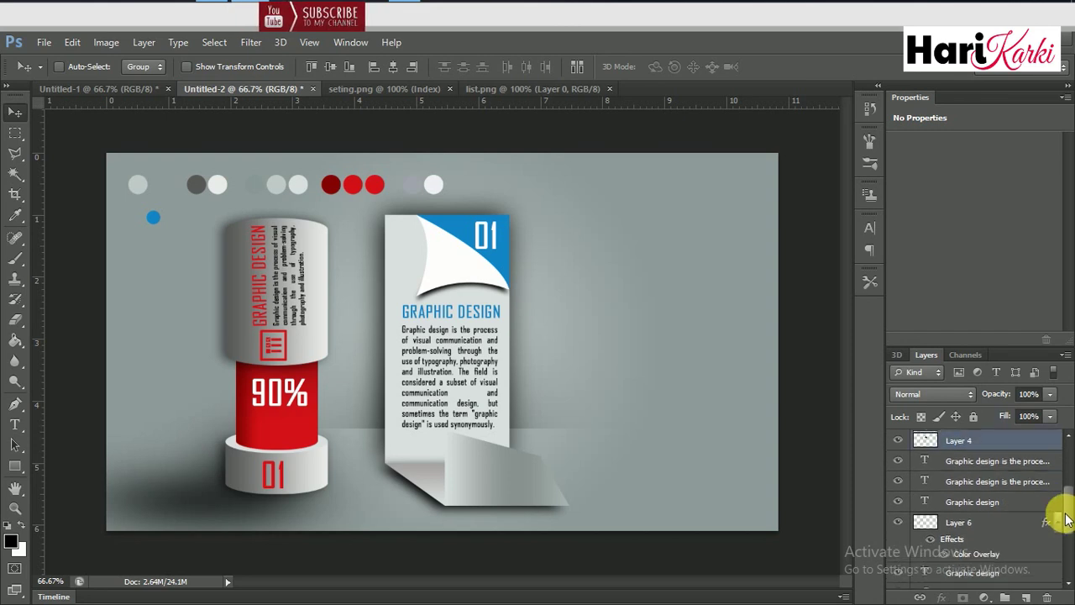
mouse_move(1032, 462)
mouse_down()
mouse_move(1026, 597)
mouse_move(1007, 537)
mouse_up()
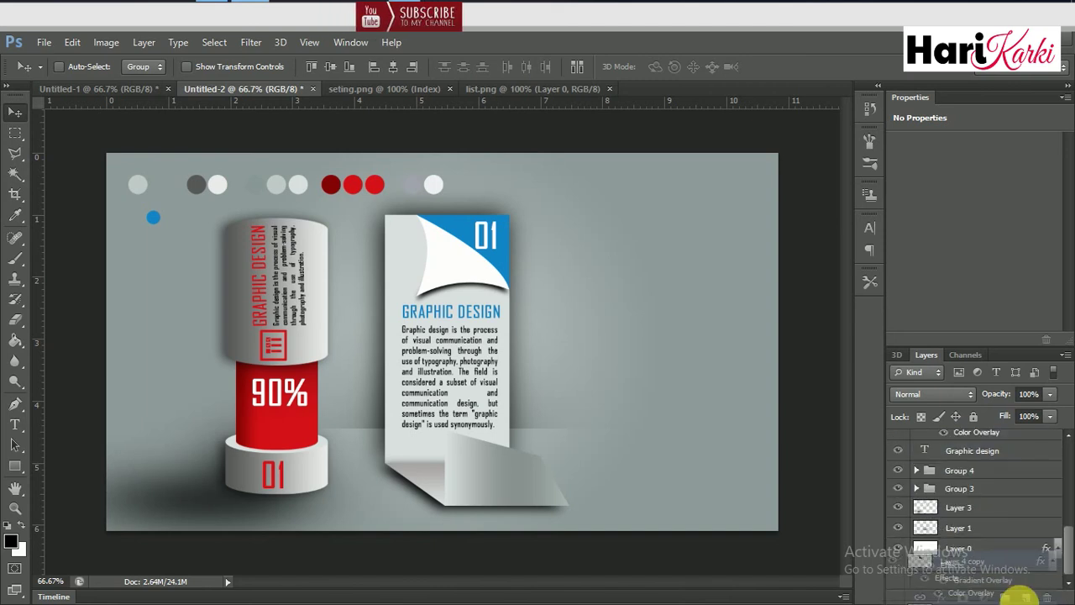
mouse_move(1008, 538)
mouse_down()
mouse_move(970, 494)
mouse_move(970, 476)
mouse_up()
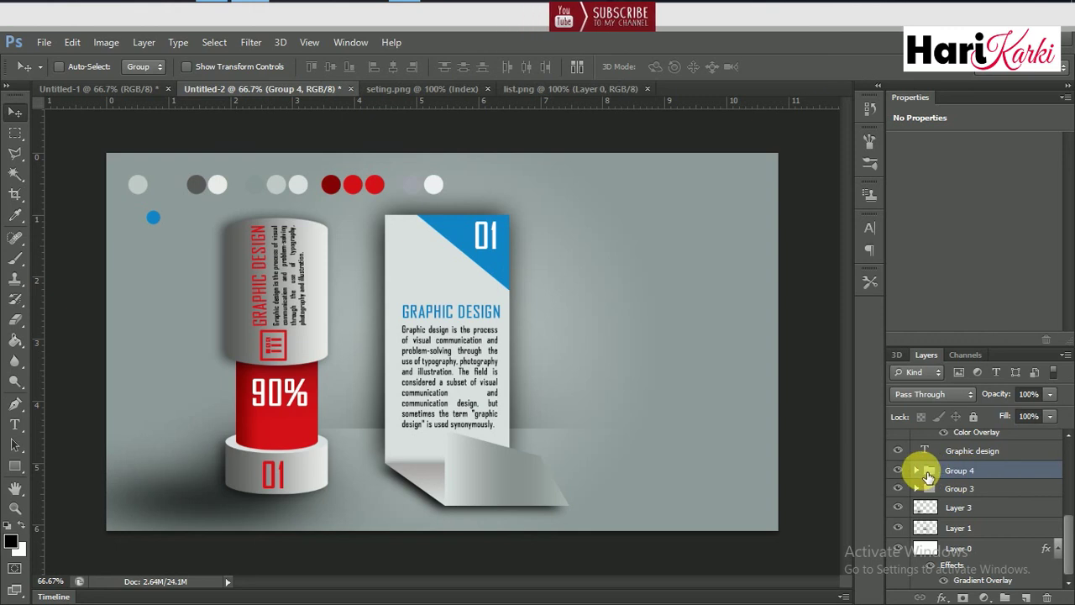
key(ctrl+z)
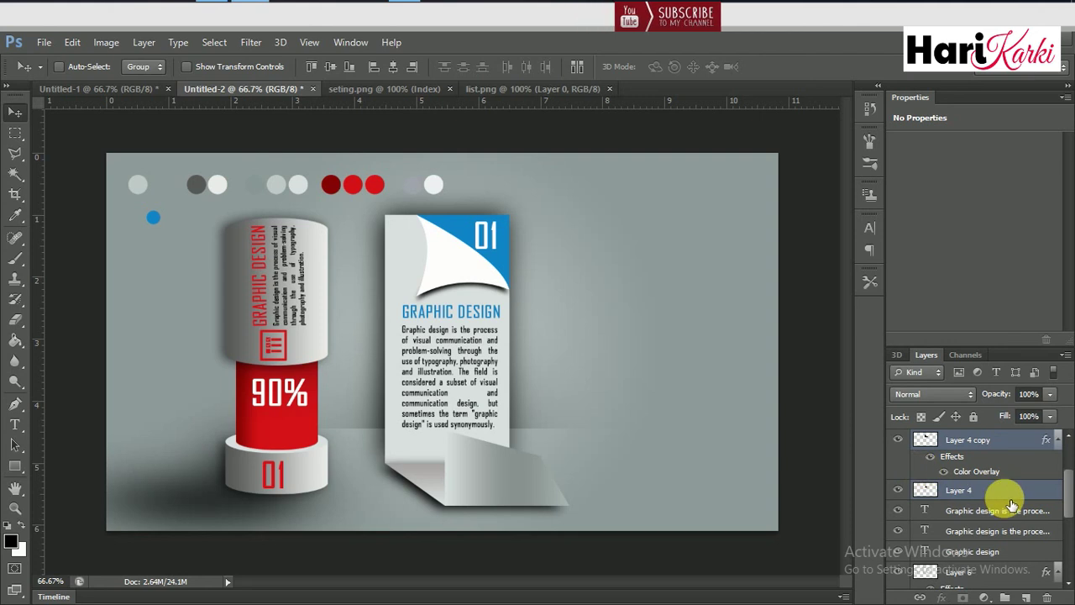
Move the Layer 4 and Layer 4 copy curl layers into Group 4.
scroll(1052, 479, down, 2)
scroll(1067, 525, down, 1)
drag(1070, 529, 1071, 521)
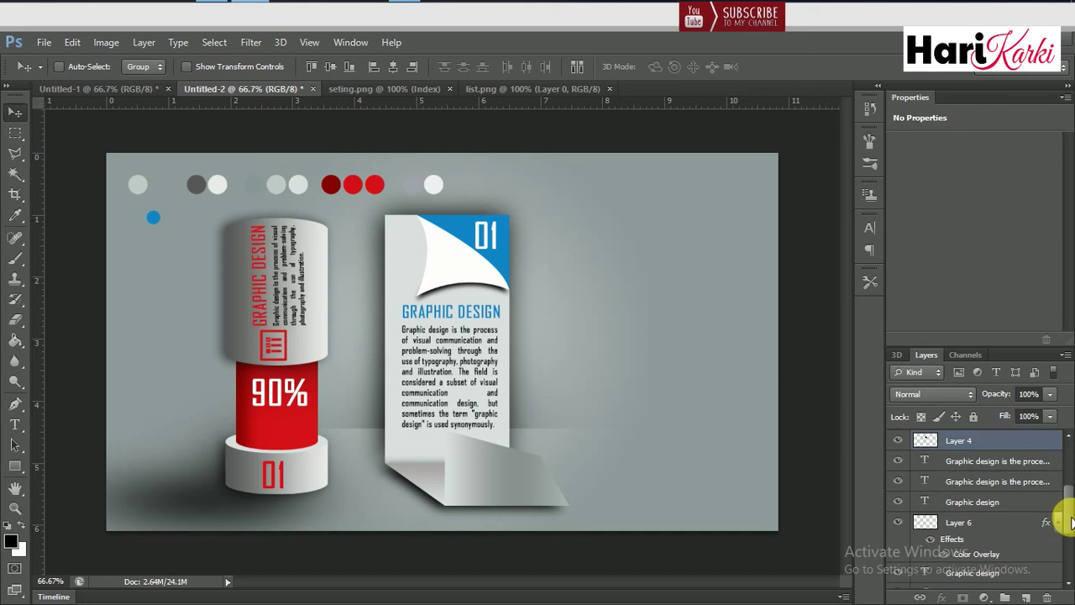
drag(1018, 456, 1018, 496)
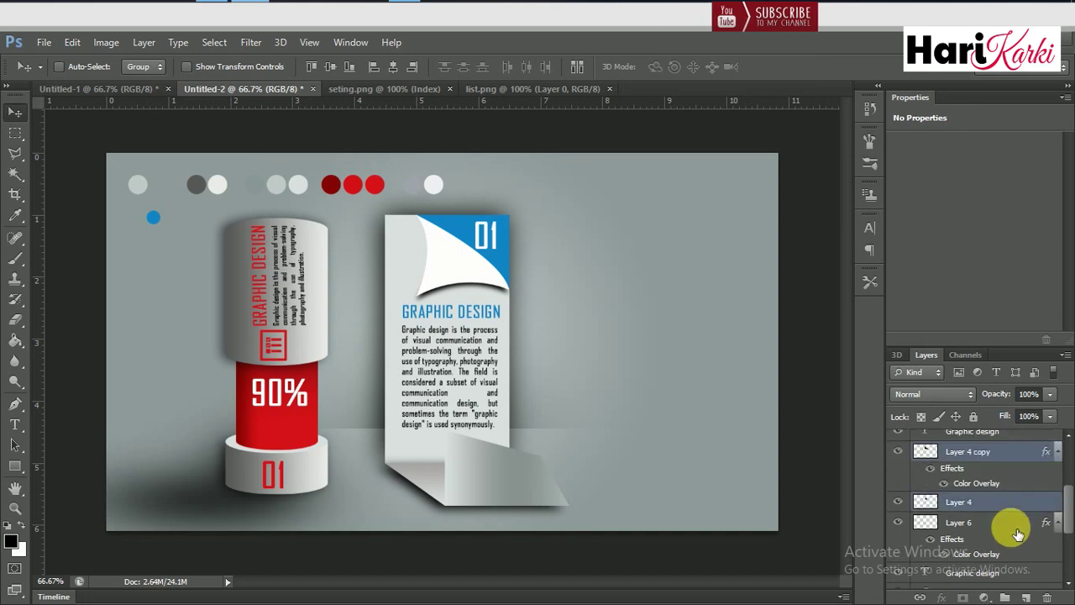
click(1050, 523)
drag(1063, 531, 1057, 516)
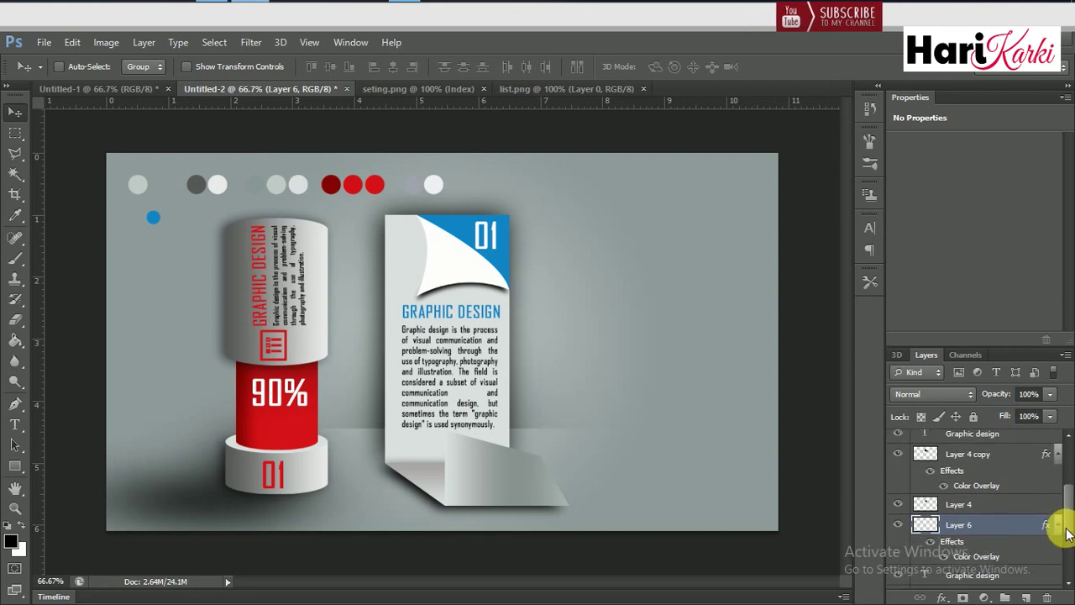
click(1017, 504)
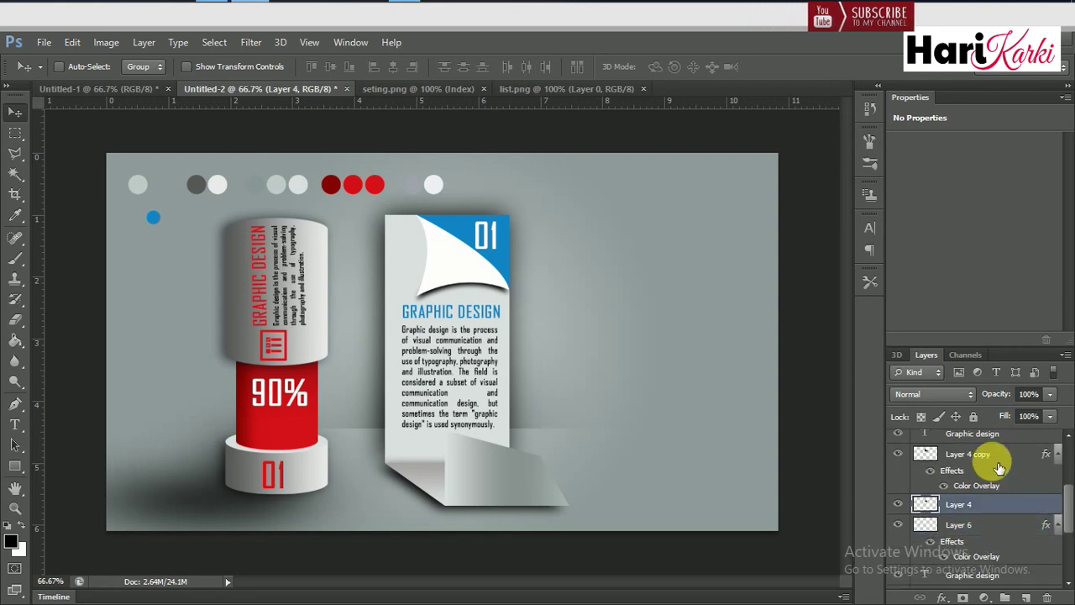
ctrl+click(1000, 458)
mouse_move(1000, 458)
mouse_down()
mouse_move(1013, 572)
mouse_move(1030, 547)
mouse_up()
scroll(1033, 505, down, 3)
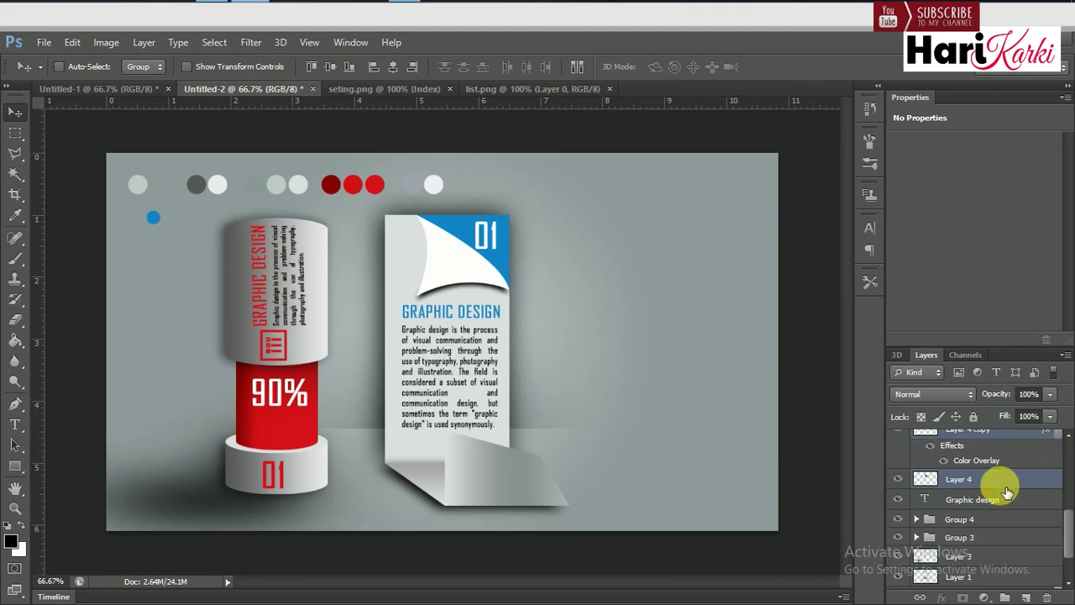
drag(1002, 490, 951, 490)
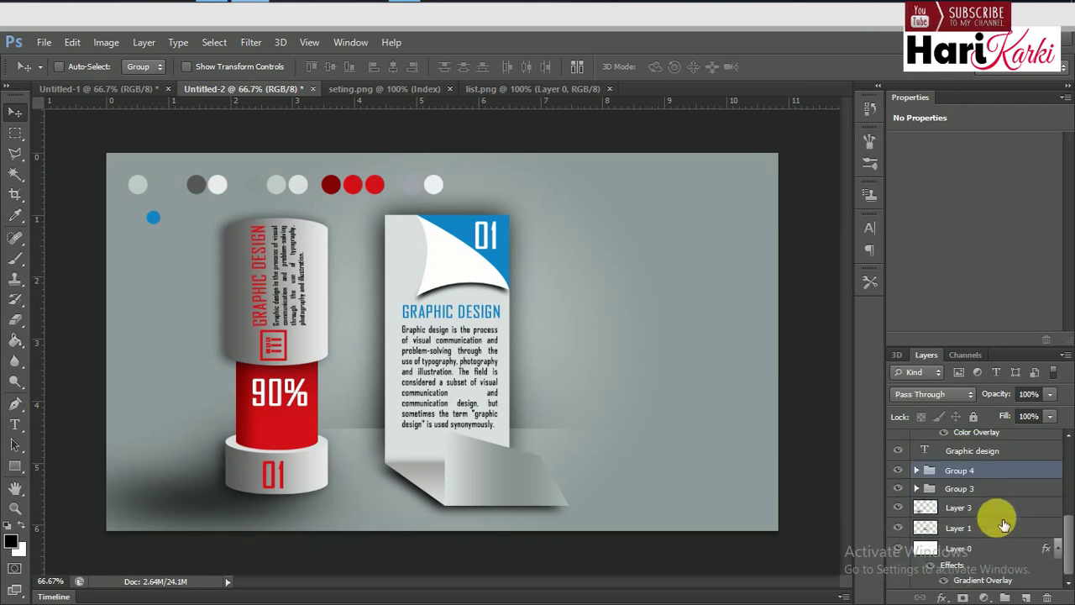
Expand Group 4 and move Layer 4 copy up above Layer 5.
click(918, 471)
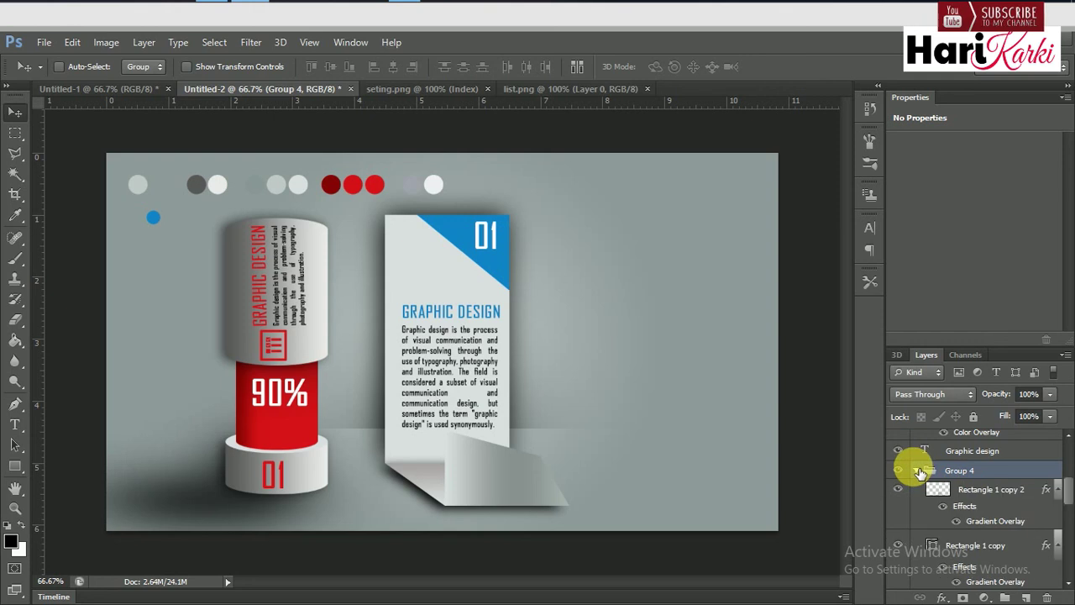
drag(1063, 498, 1071, 577)
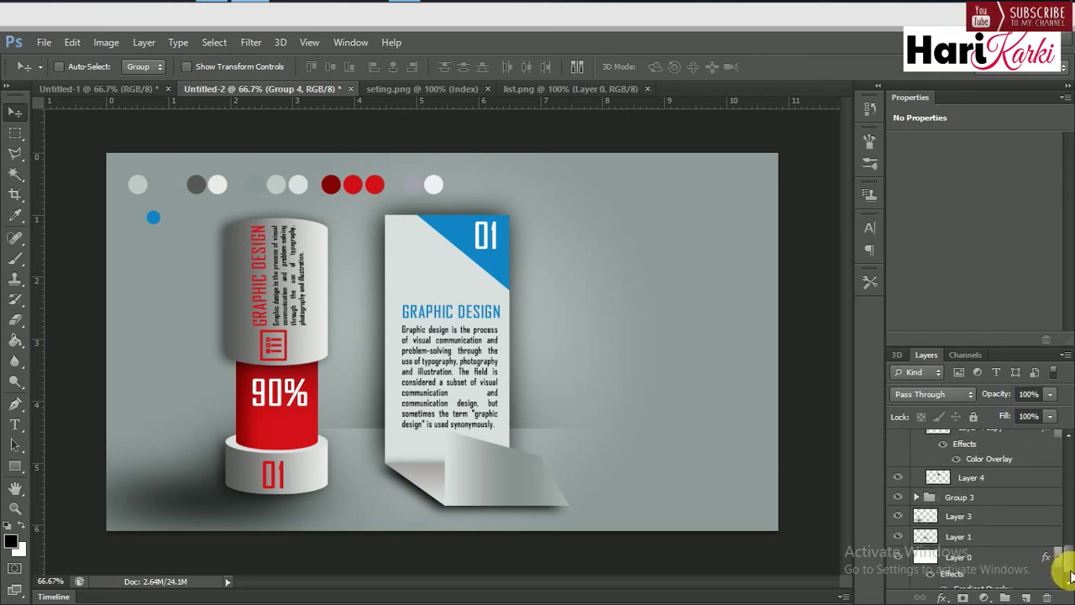
click(991, 484)
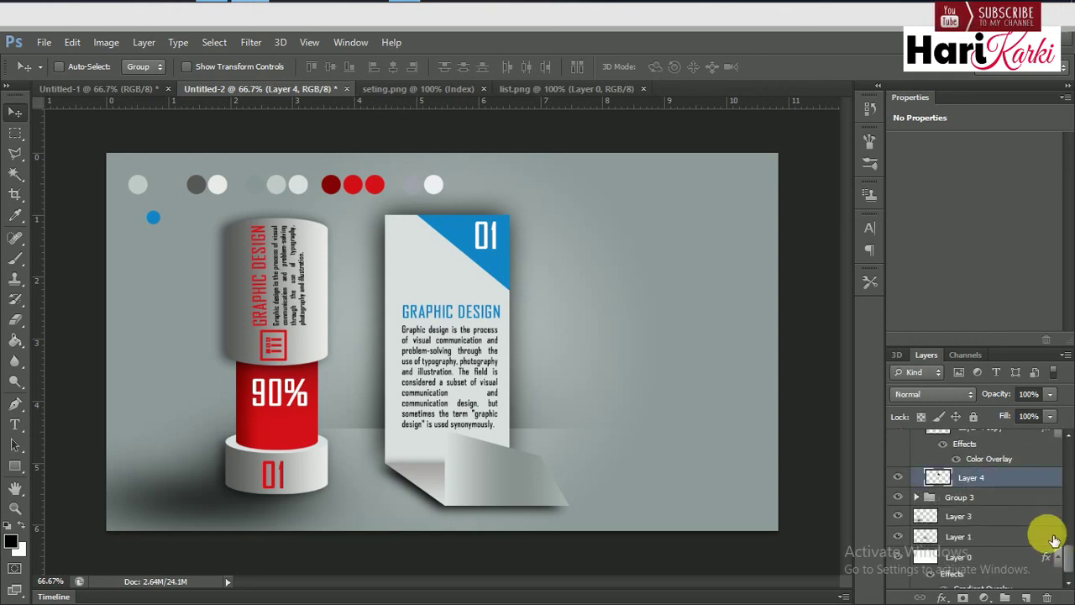
scroll(1067, 547, up, 2)
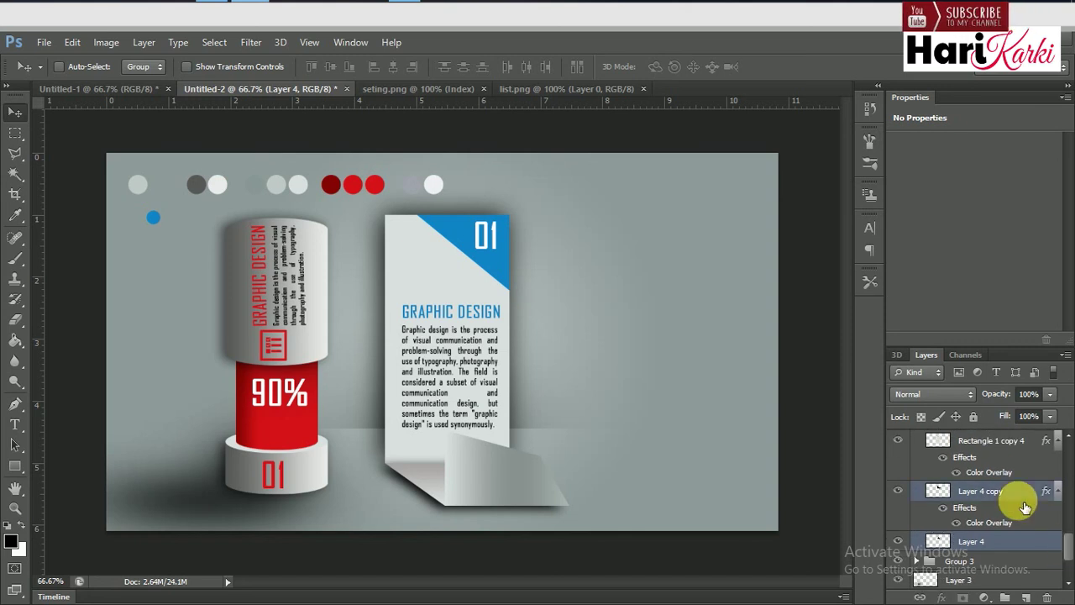
scroll(1067, 546, up, 2)
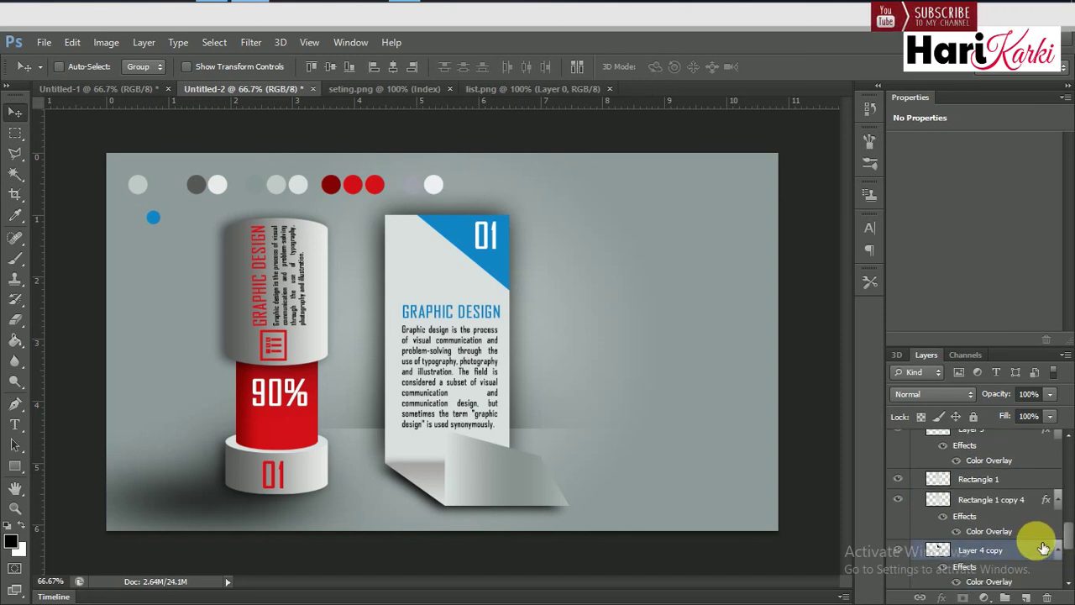
mouse_move(1033, 547)
mouse_down()
mouse_move(1021, 458)
mouse_move(1020, 479)
mouse_up()
scroll(1066, 527, up, 2)
scroll(1065, 521, up, 1)
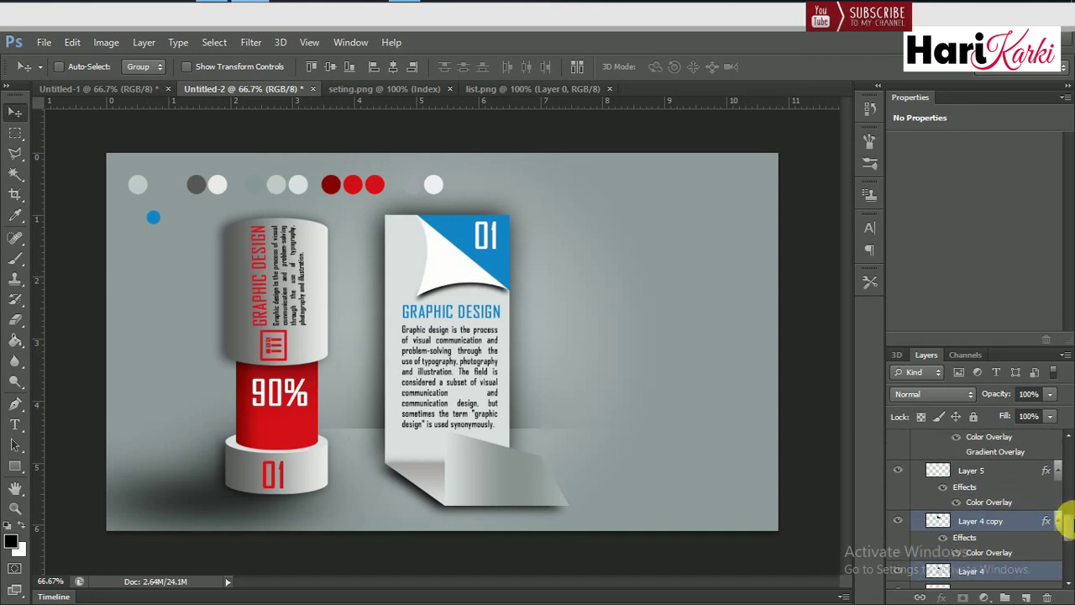
drag(1042, 521, 1033, 463)
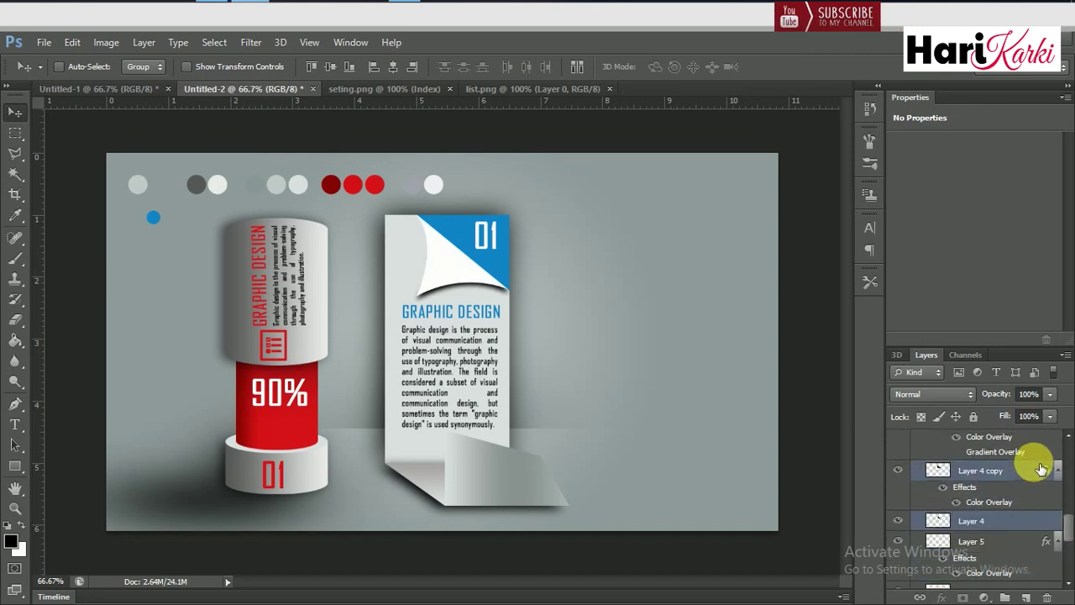
Move Layer 4 copy higher, past Rectangle 1 copy 3 toward Rectangle 1 copy.
scroll(1064, 508, up, 2)
scroll(1067, 512, up, 1)
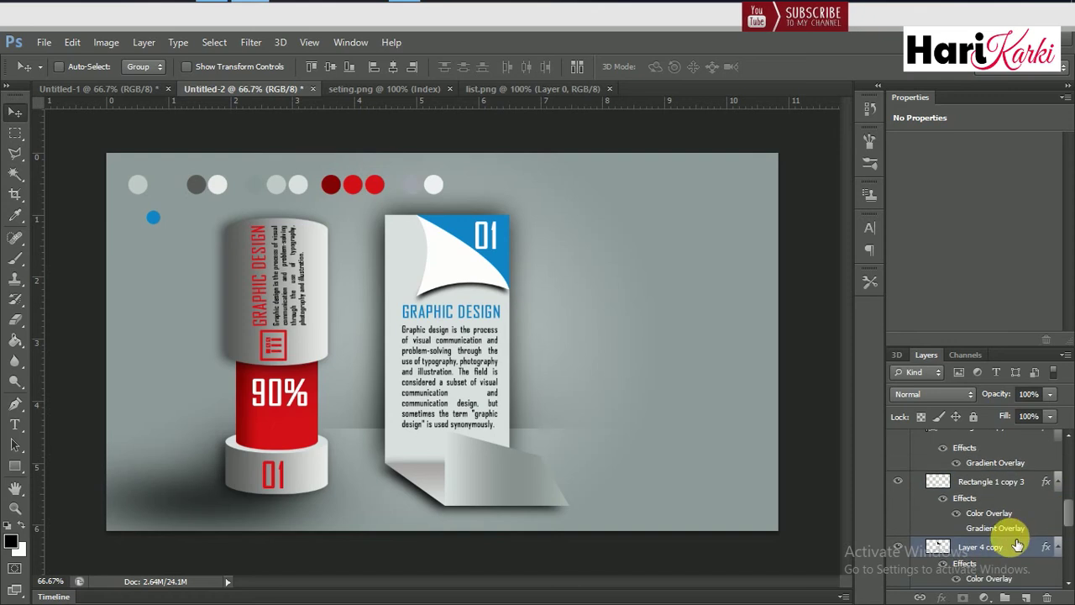
drag(1017, 545, 1003, 476)
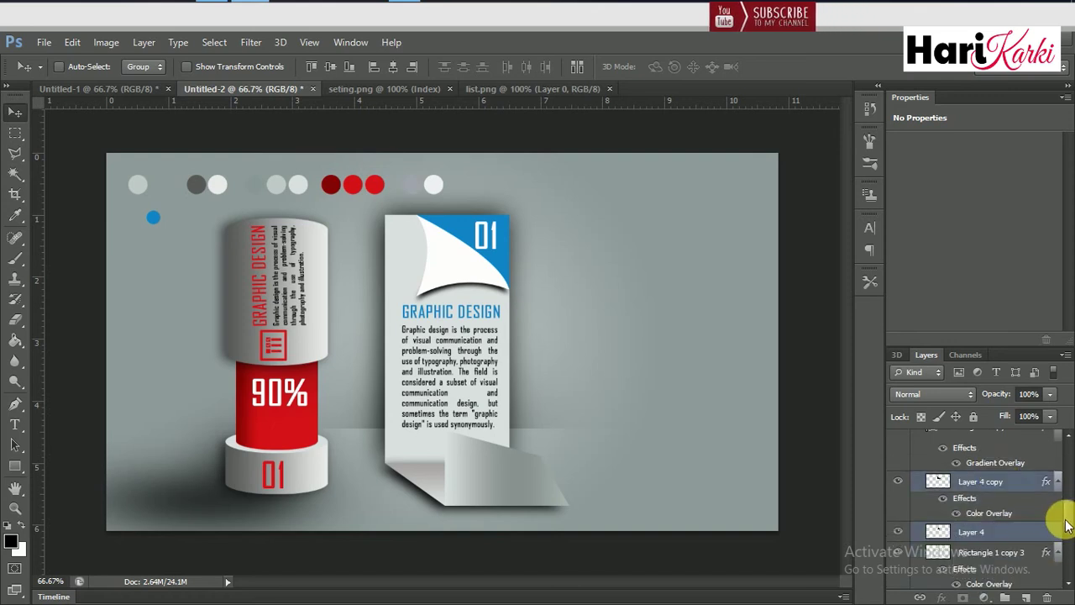
scroll(1066, 518, up, 2)
drag(1034, 532, 1030, 487)
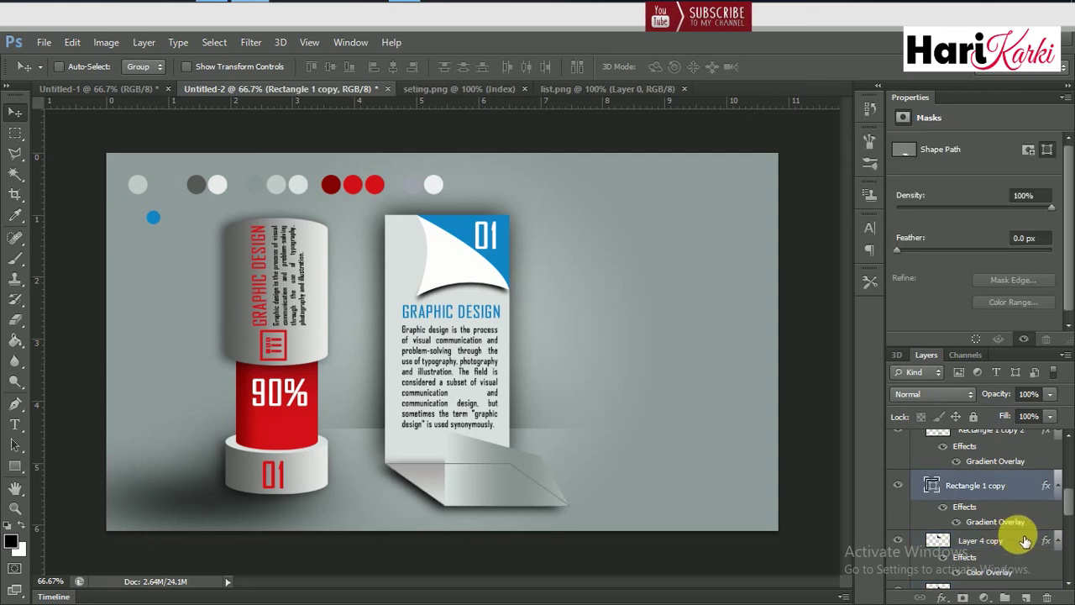
Move Layer 4 copy and Layer 4 together to the top of Group 4.
click(1032, 542)
scroll(1067, 519, down, 1)
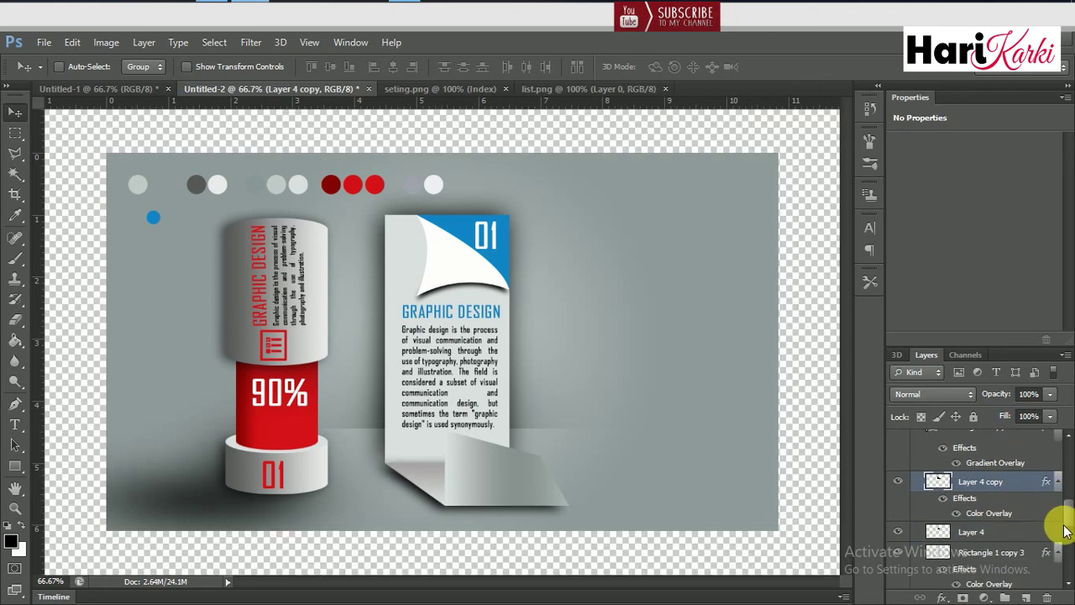
shift+click(1000, 533)
drag(999, 496, 995, 442)
scroll(1066, 506, up, 3)
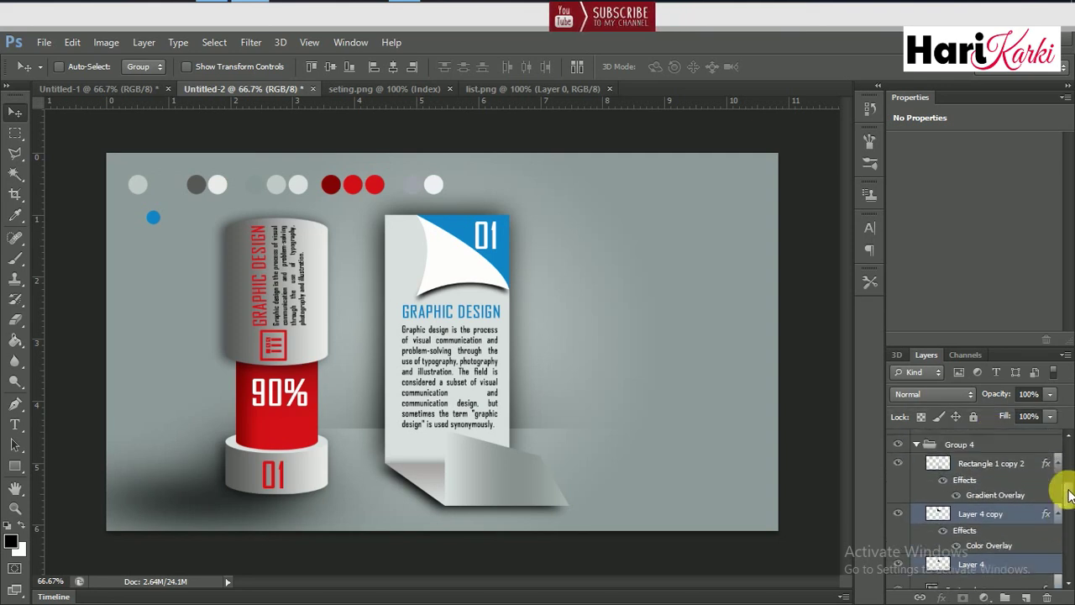
drag(1032, 524, 1033, 484)
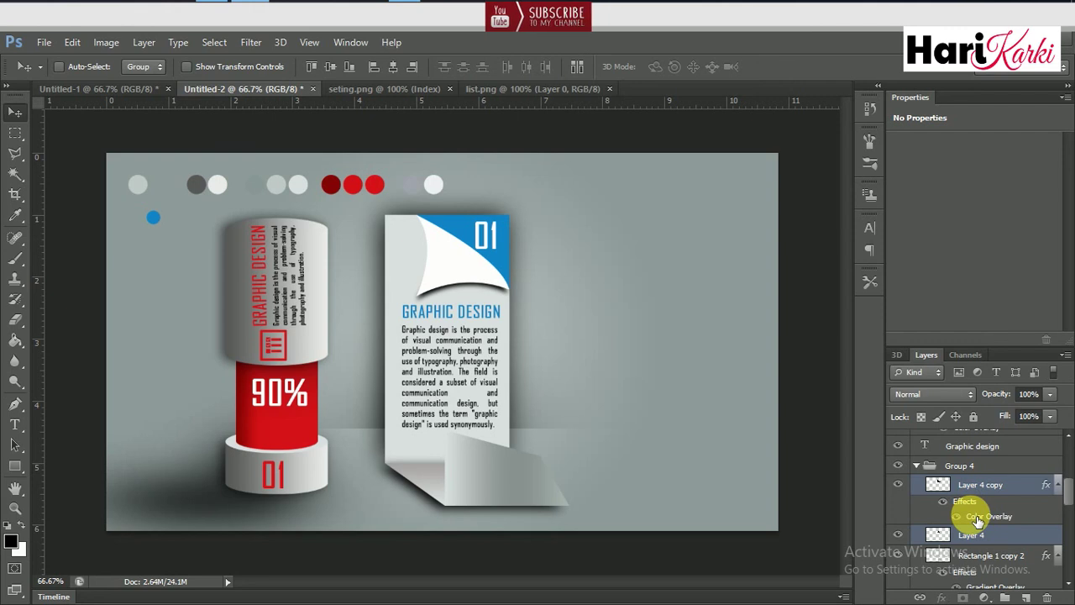
Paste the seting.png monitor-and-gears icon and remove its white backing with the Magic Wand.
click(412, 88)
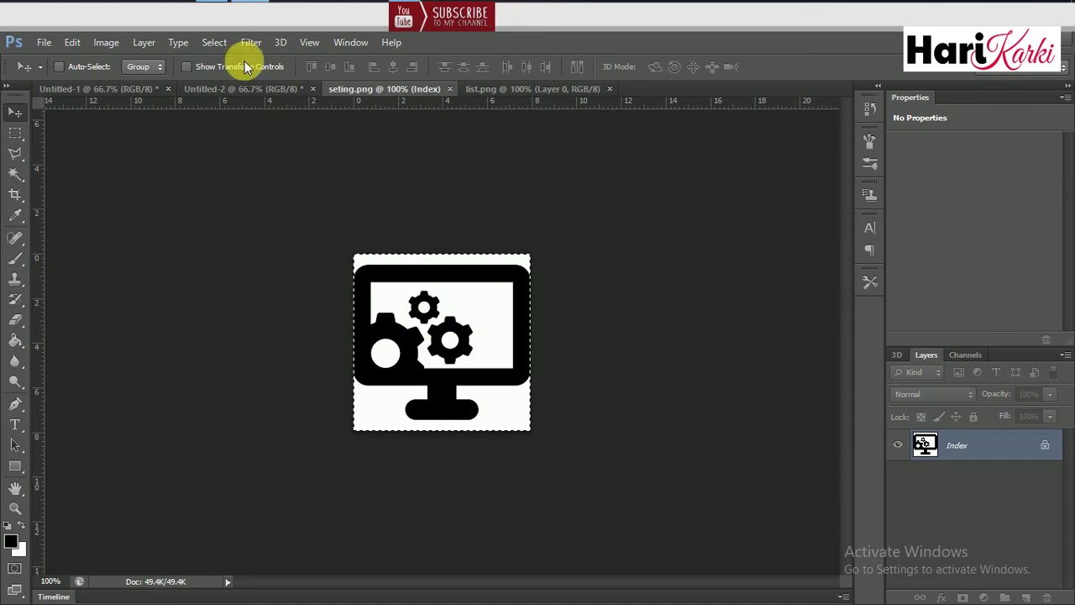
click(244, 91)
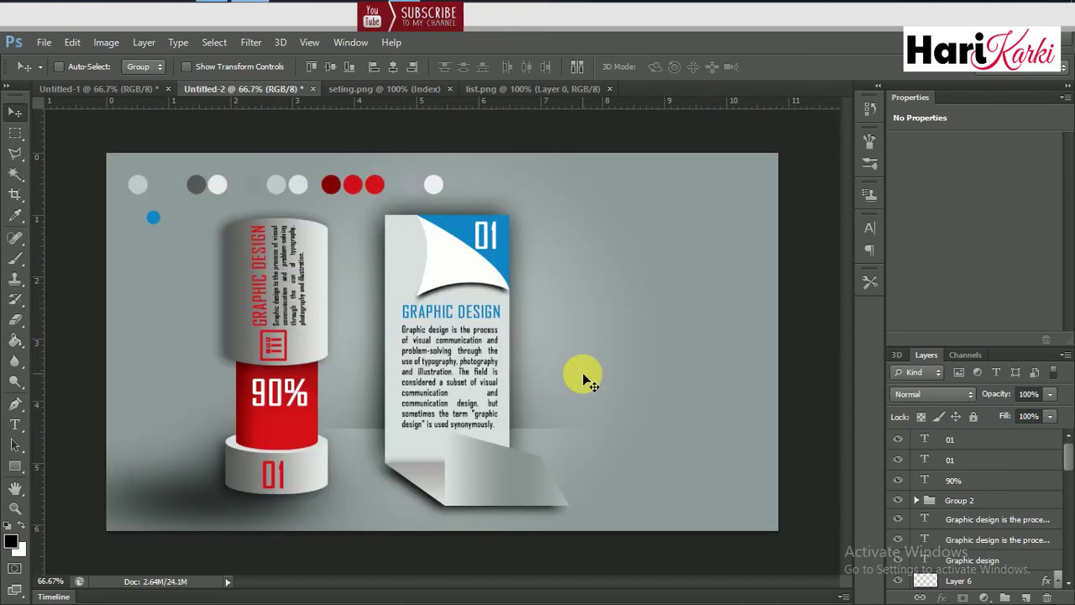
key(ctrl+v)
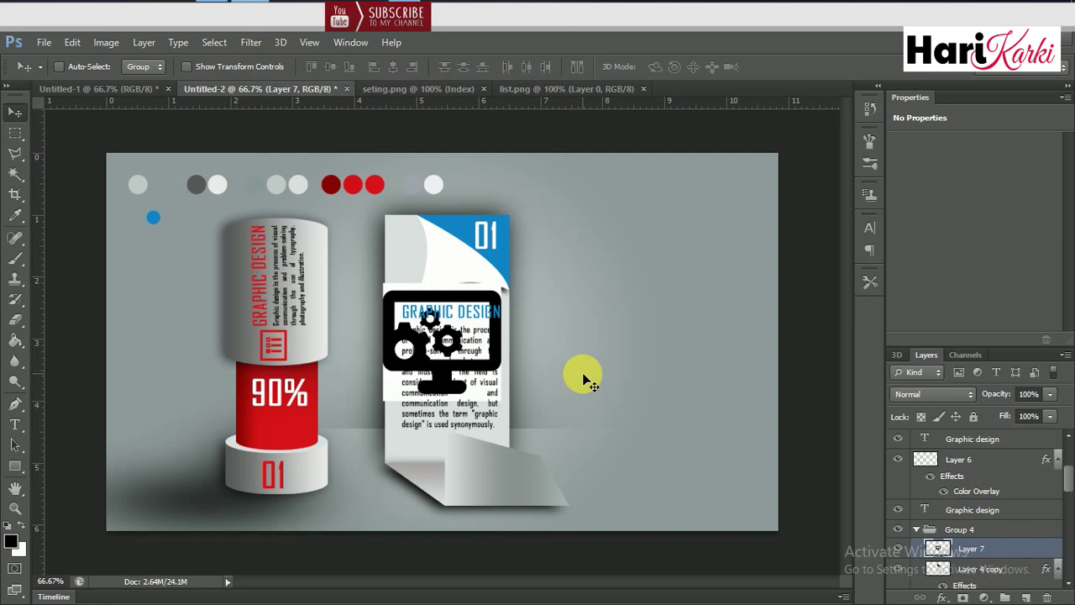
click(15, 174)
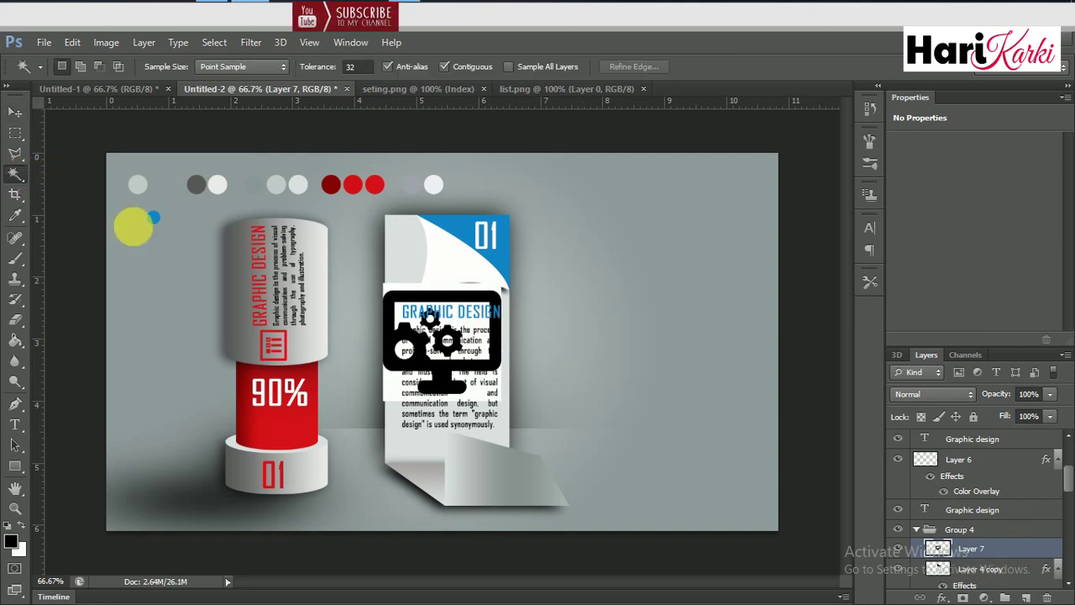
click(481, 395)
key(Delete)
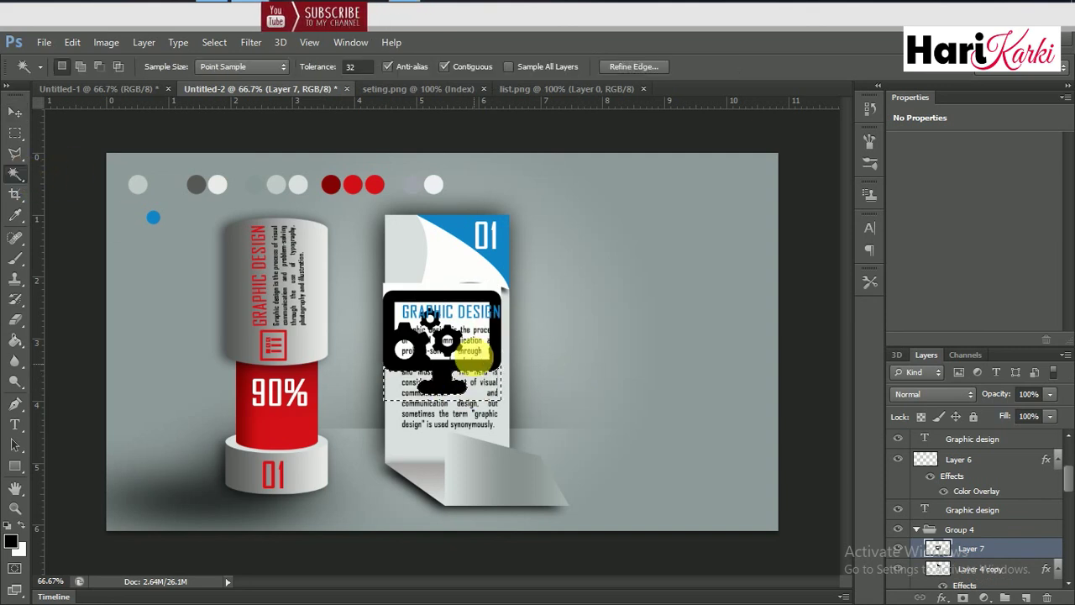
click(477, 349)
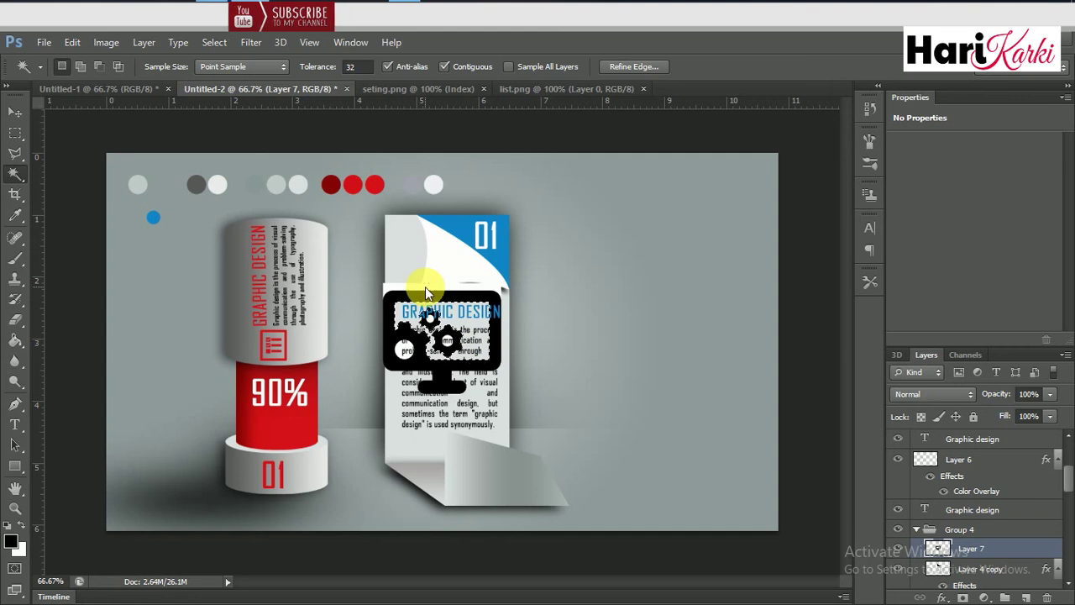
click(406, 353)
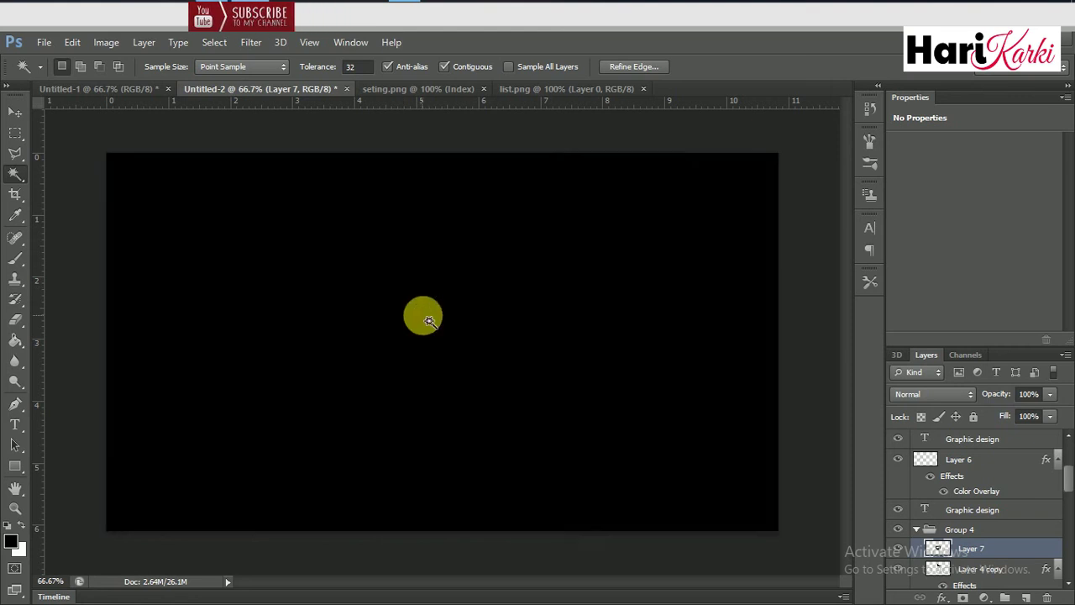
click(435, 325)
click(447, 342)
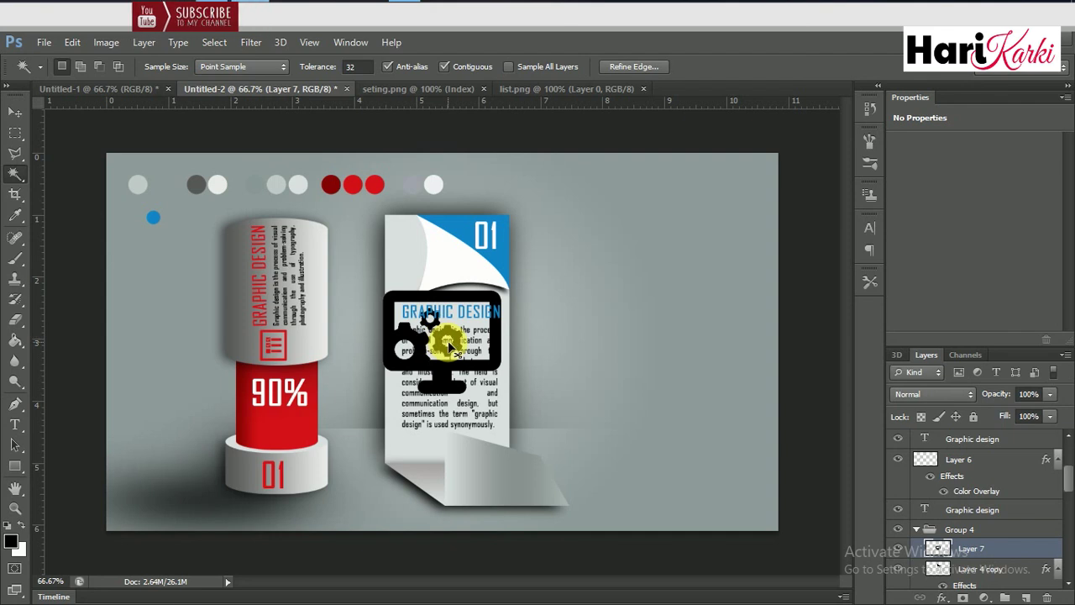
Scale the icon to about 33% and place it on the 01 tag's bottom fold.
key(v)
drag(410, 339, 480, 468)
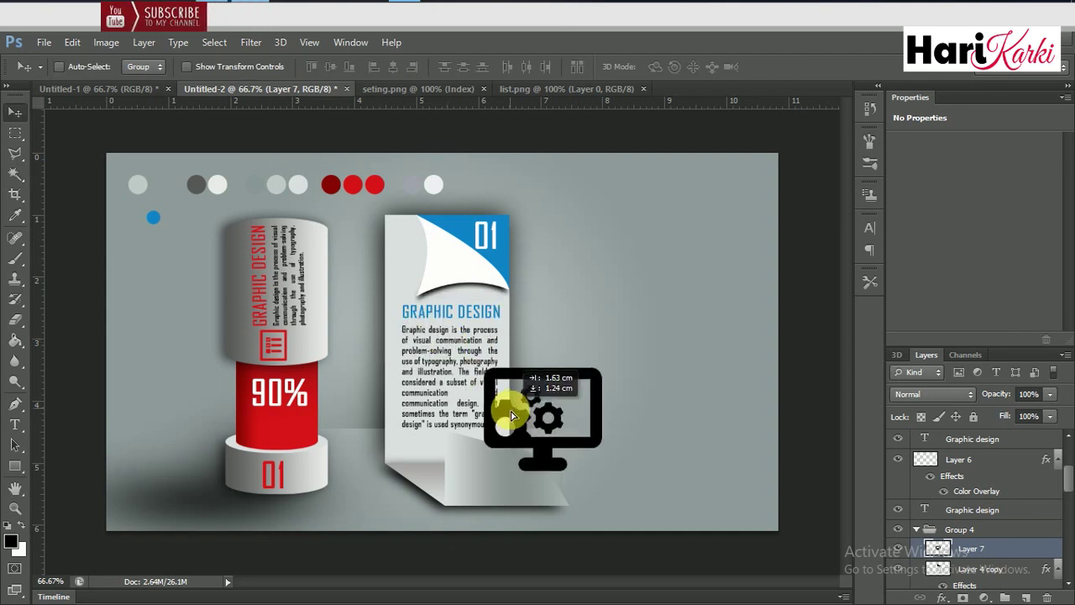
key(ctrl+t)
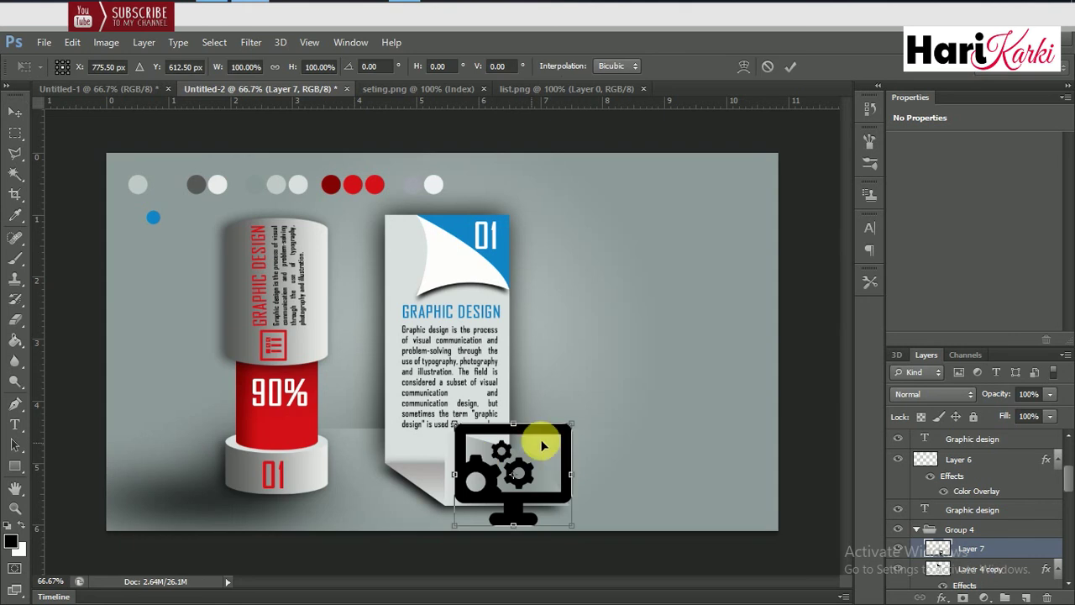
mouse_move(572, 435)
mouse_down()
mouse_move(579, 430)
mouse_move(516, 516)
mouse_up()
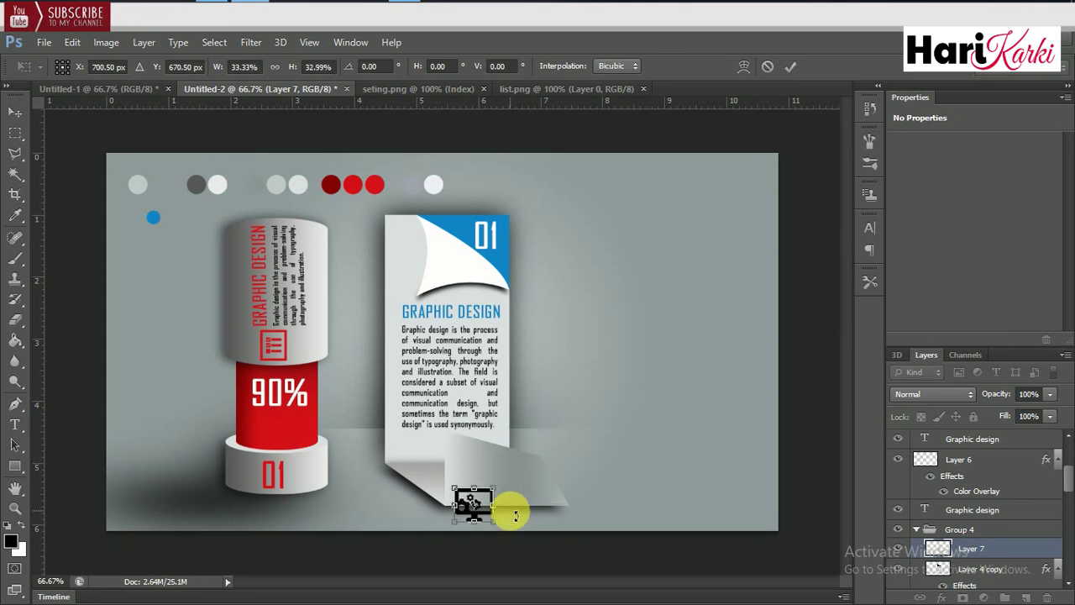
key(Return)
drag(474, 504, 475, 485)
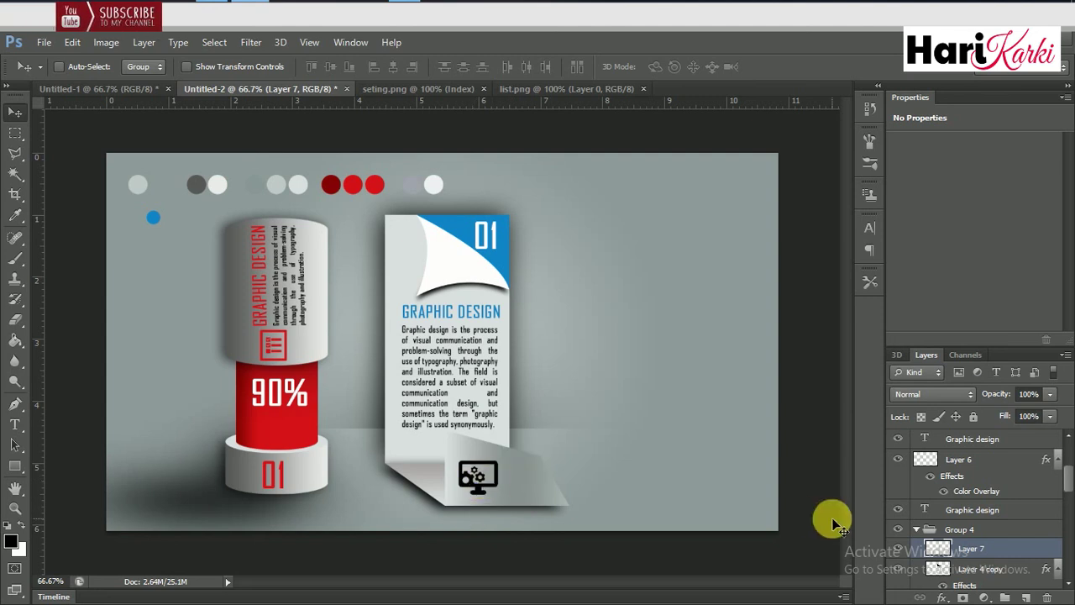
Give the icon layer a Color Overlay of blue #1386c7 sampled from the tag corner.
click(943, 597)
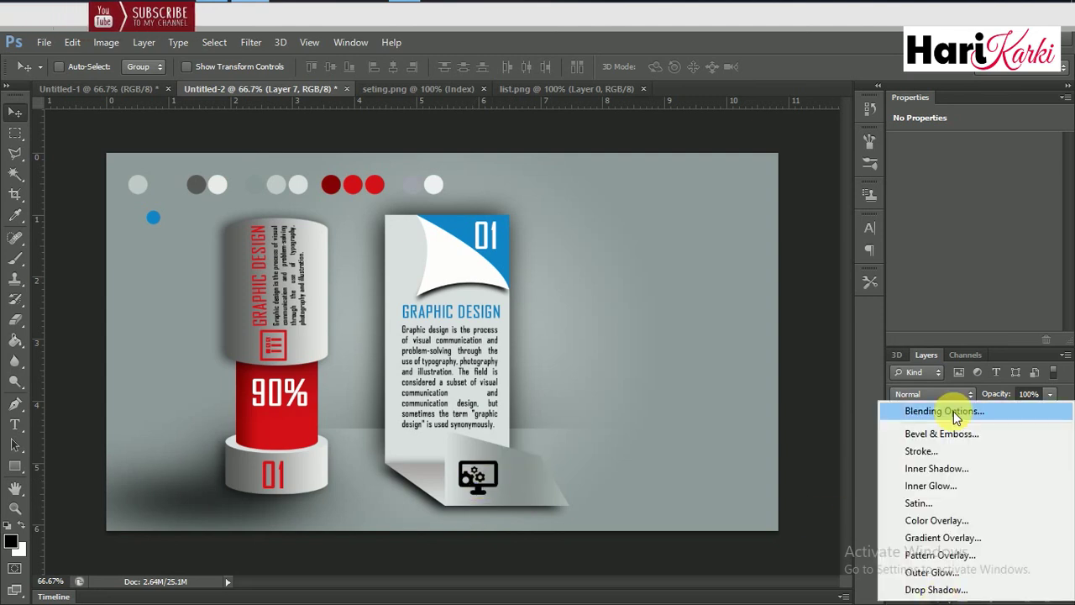
click(945, 520)
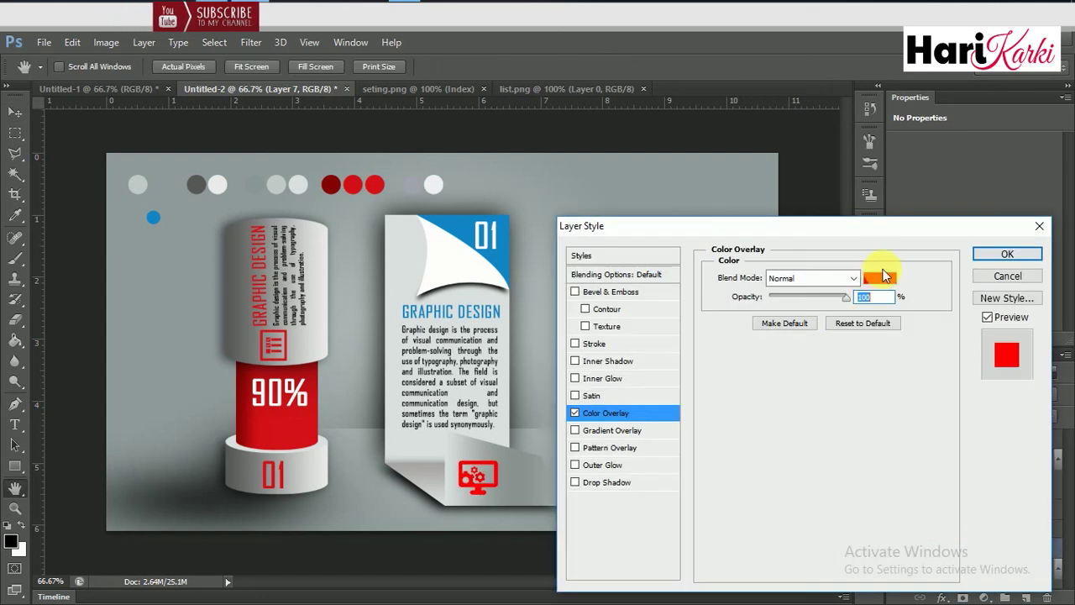
click(880, 280)
click(491, 252)
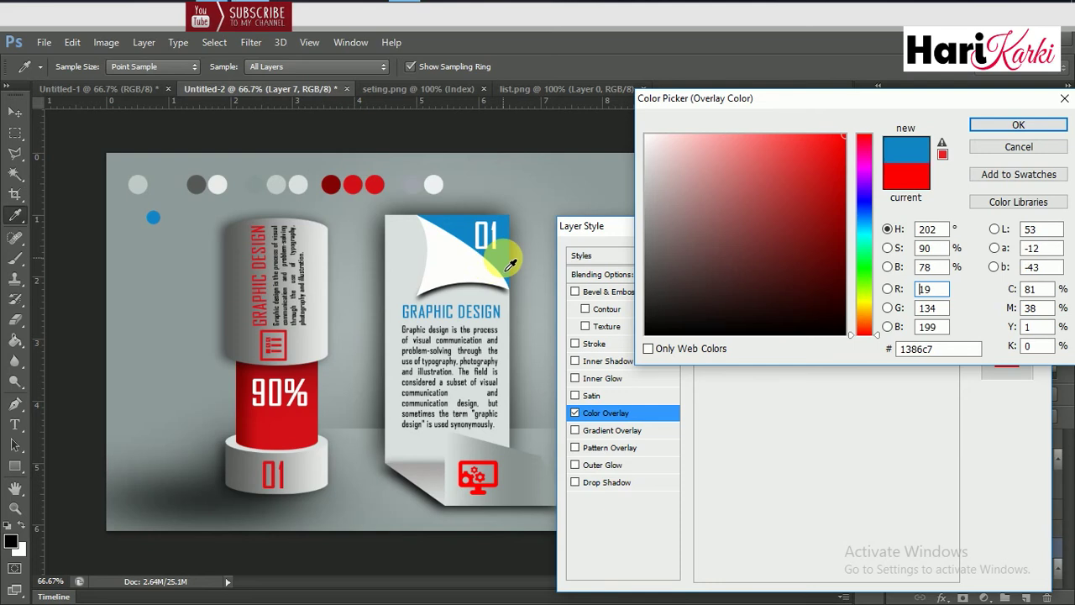
click(1013, 127)
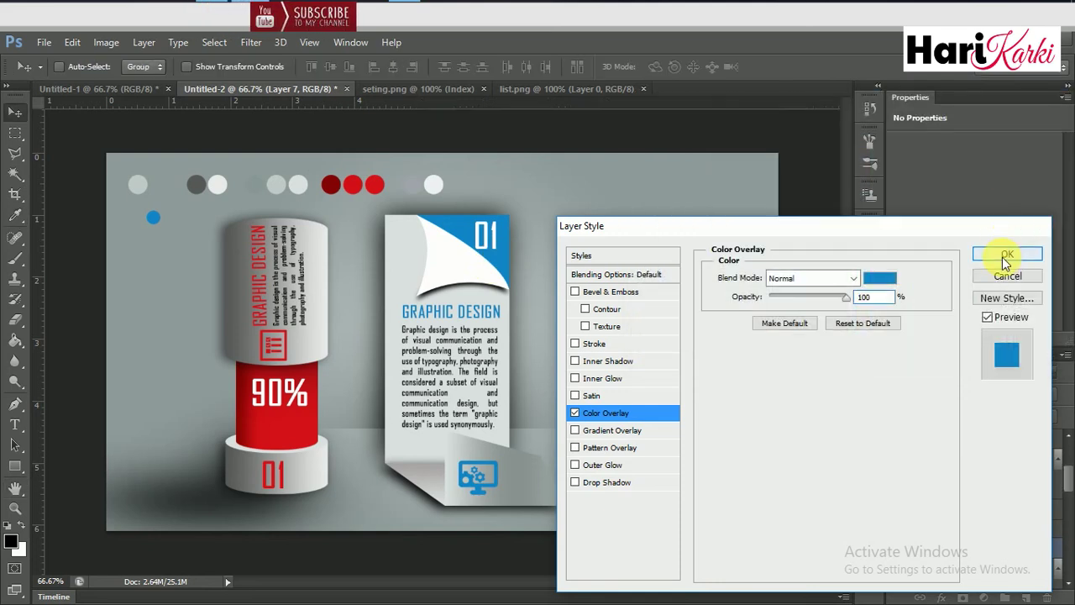
click(1006, 257)
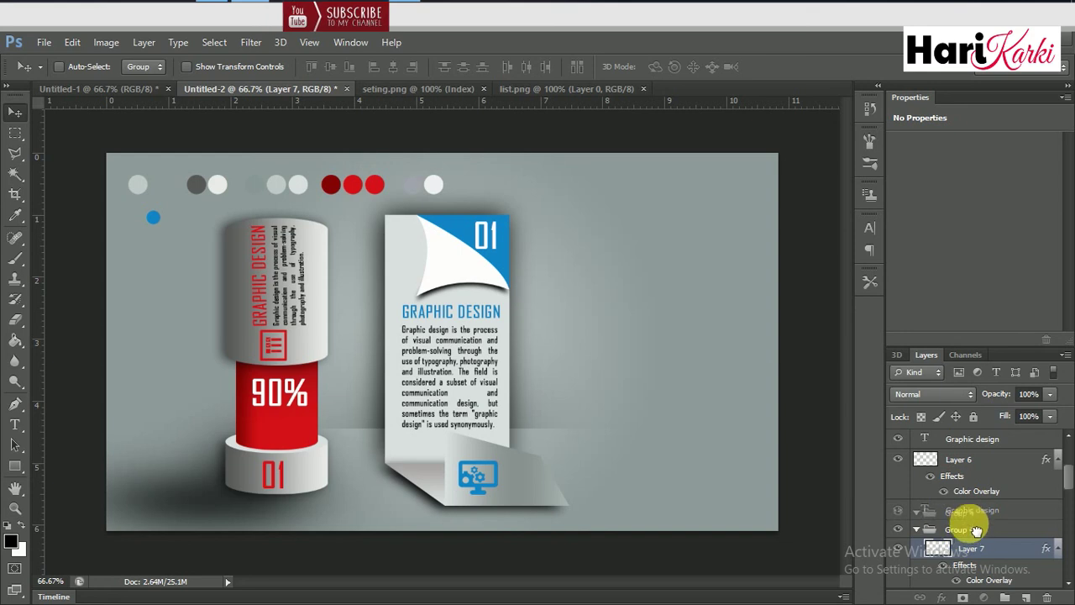
click(976, 529)
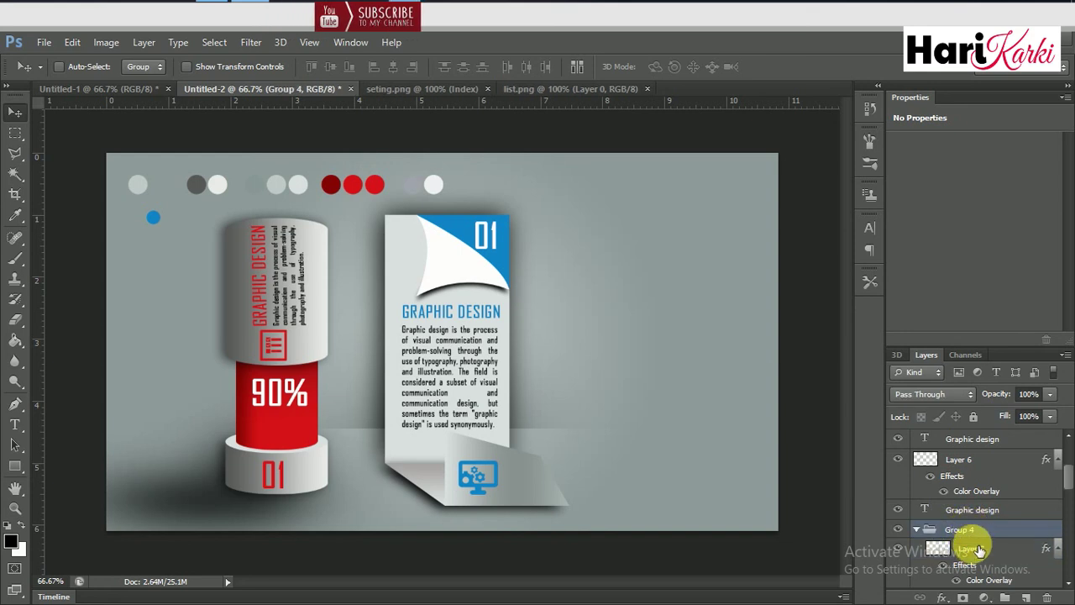
Move Layer 7 out of Group 4, duplicate the group, and shift the blank copy right.
drag(978, 554, 960, 516)
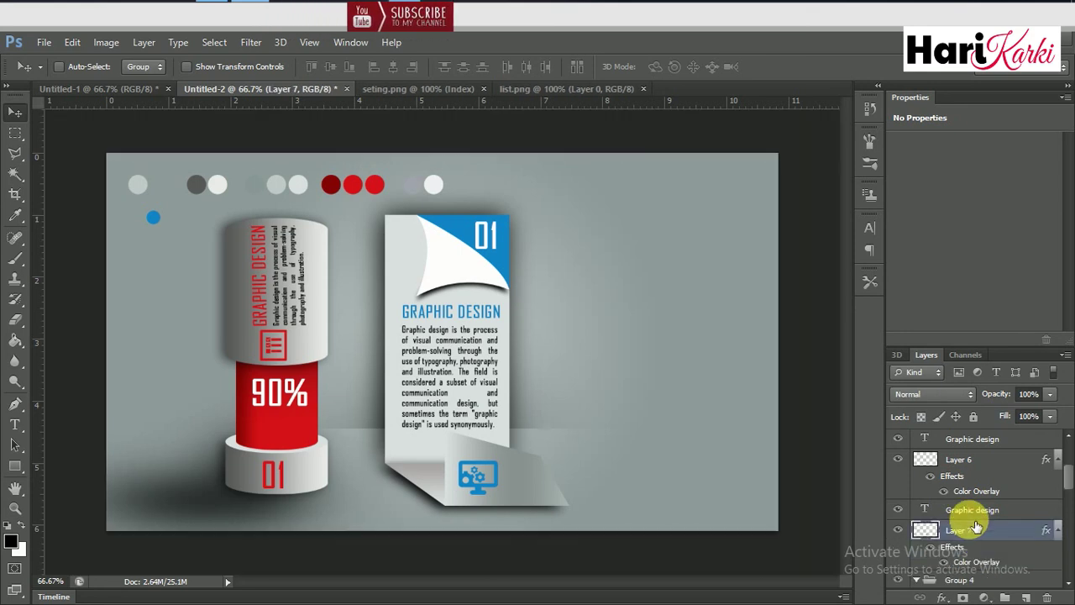
click(935, 580)
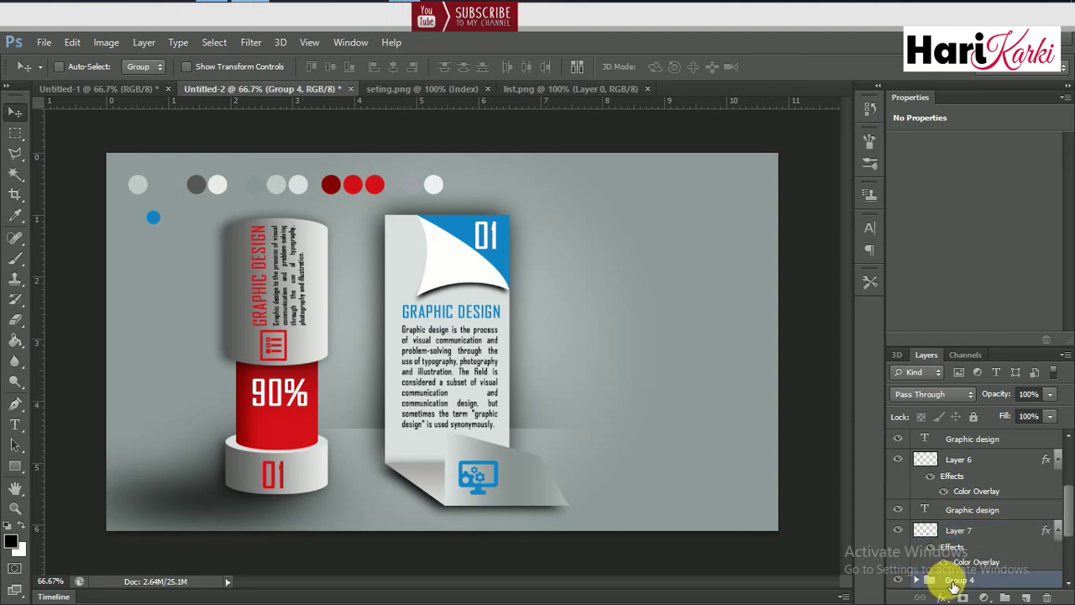
drag(1065, 525, 1065, 546)
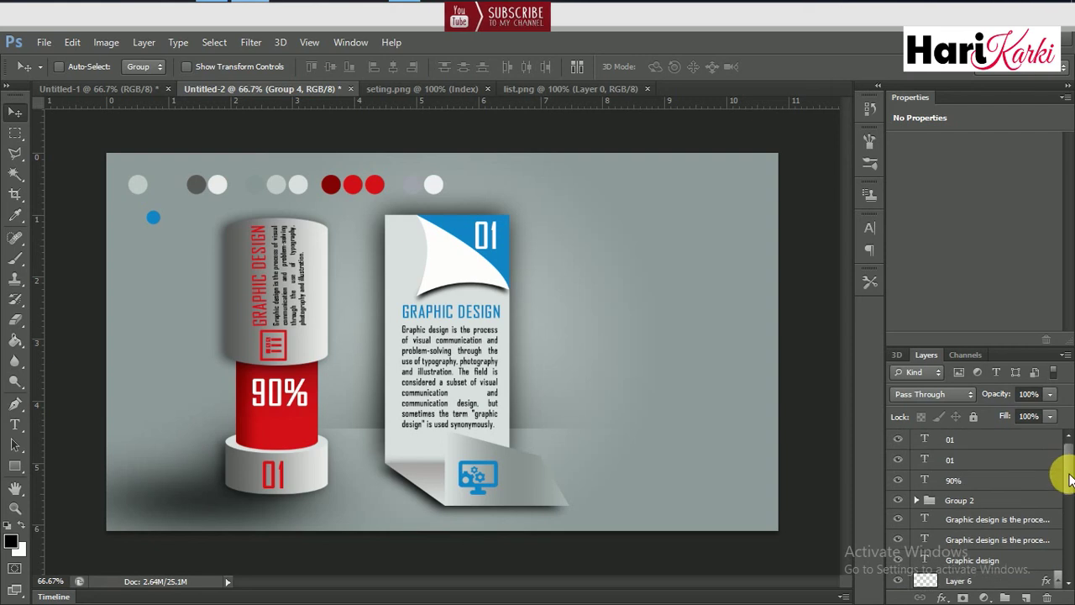
key(ctrl+j)
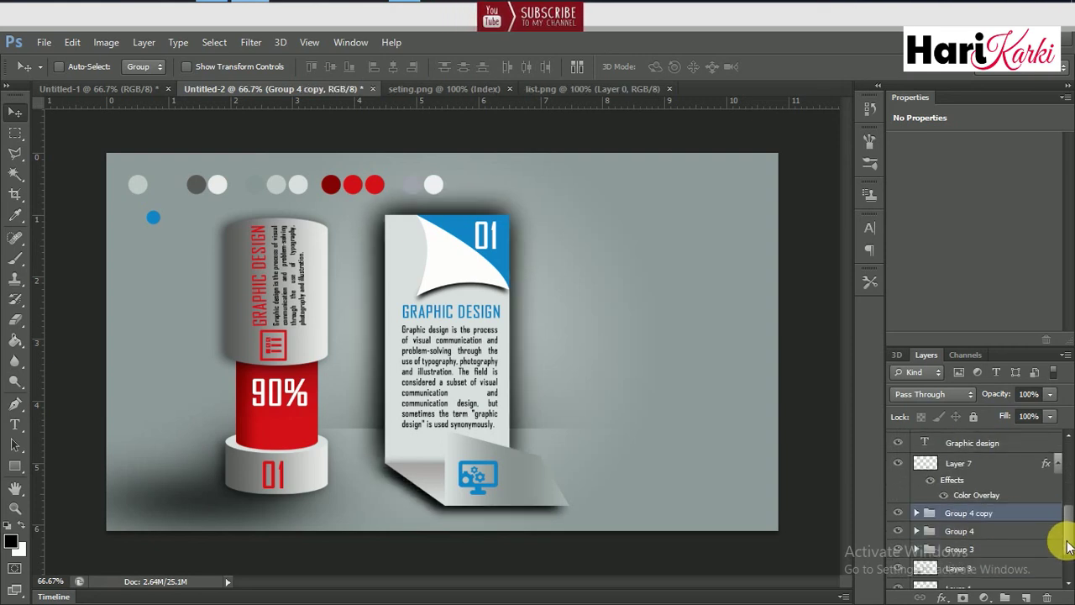
drag(462, 371, 657, 378)
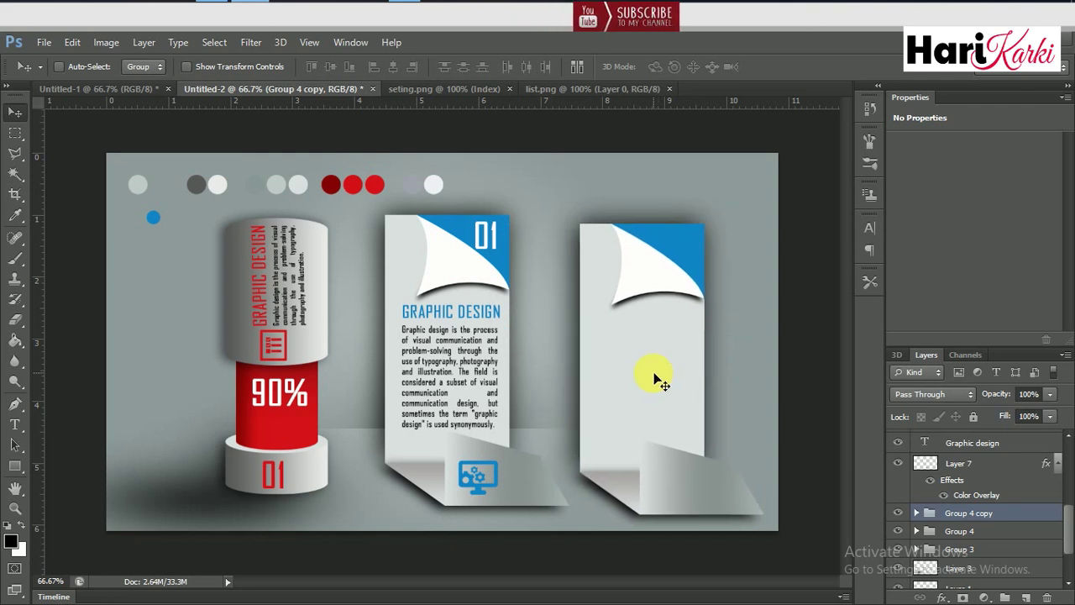
drag(654, 379, 660, 384)
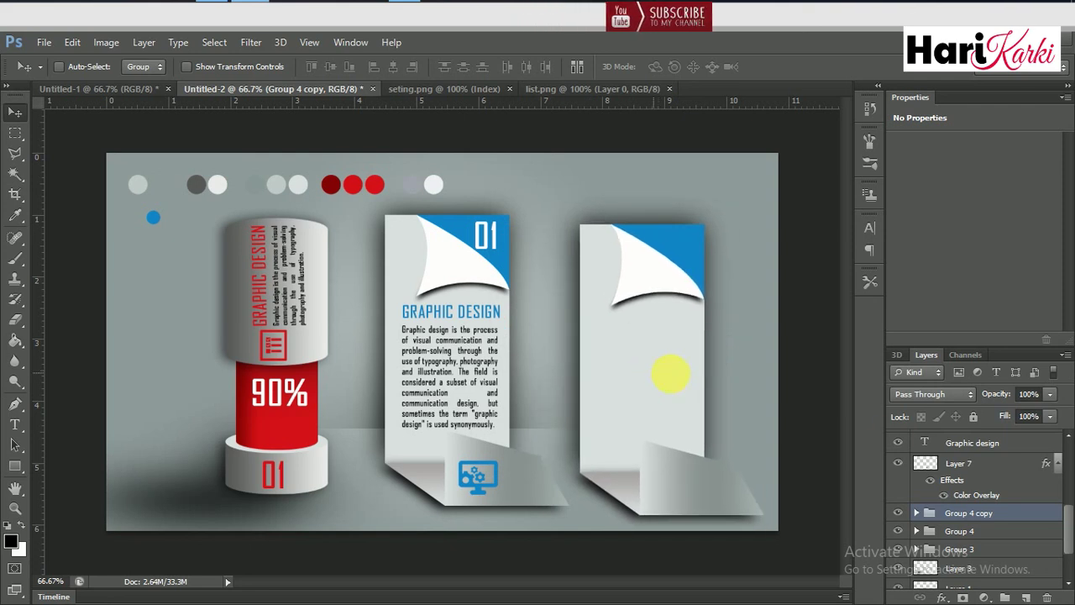
right_click(690, 261)
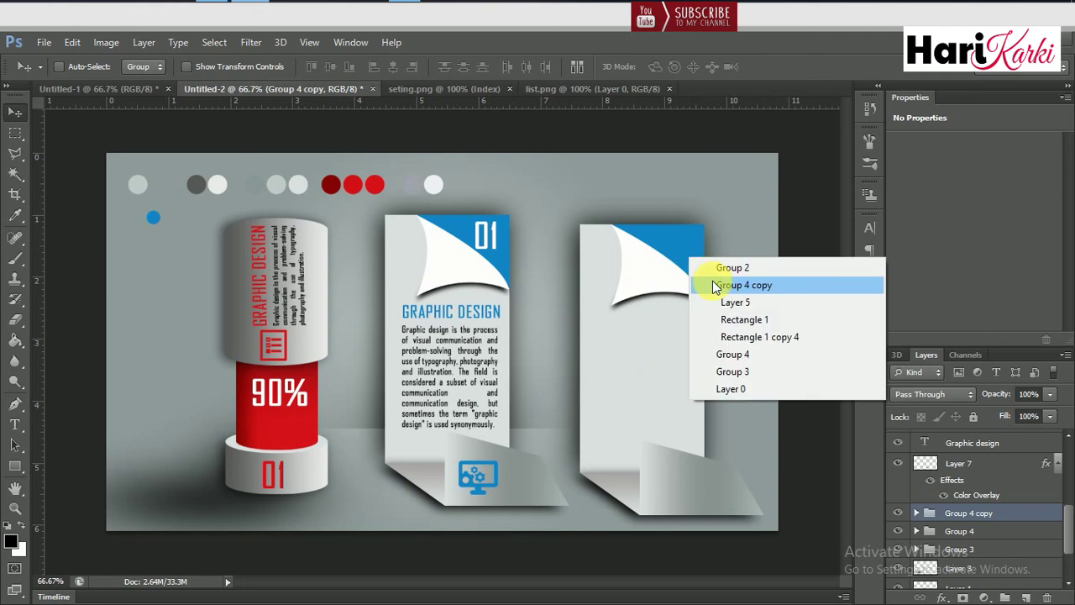
Try a red Color Overlay on Rectangle 1 copy 4, then cancel it.
click(714, 336)
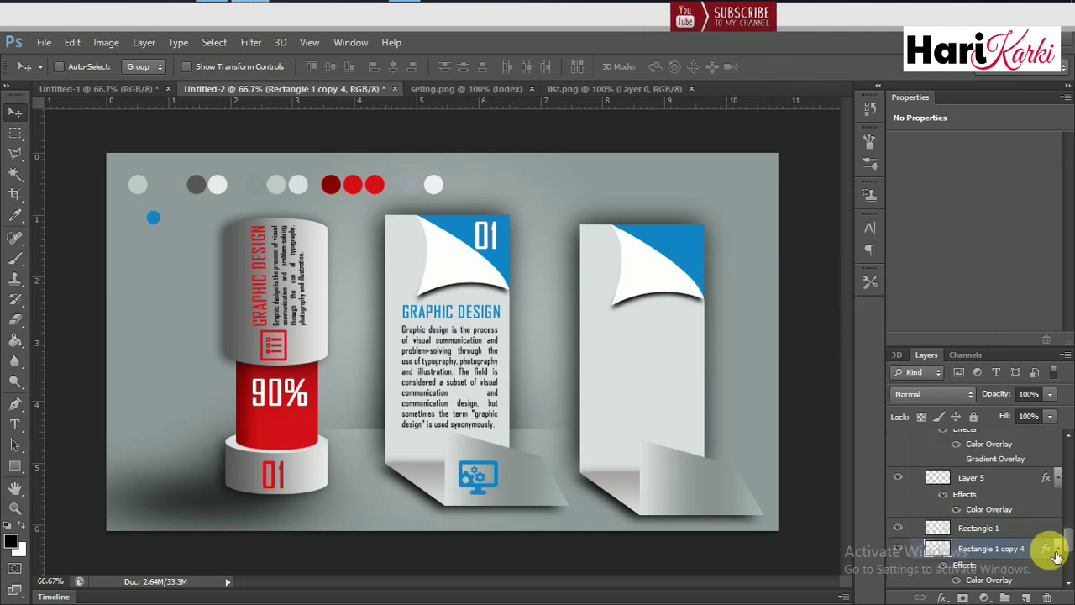
double_click(1056, 554)
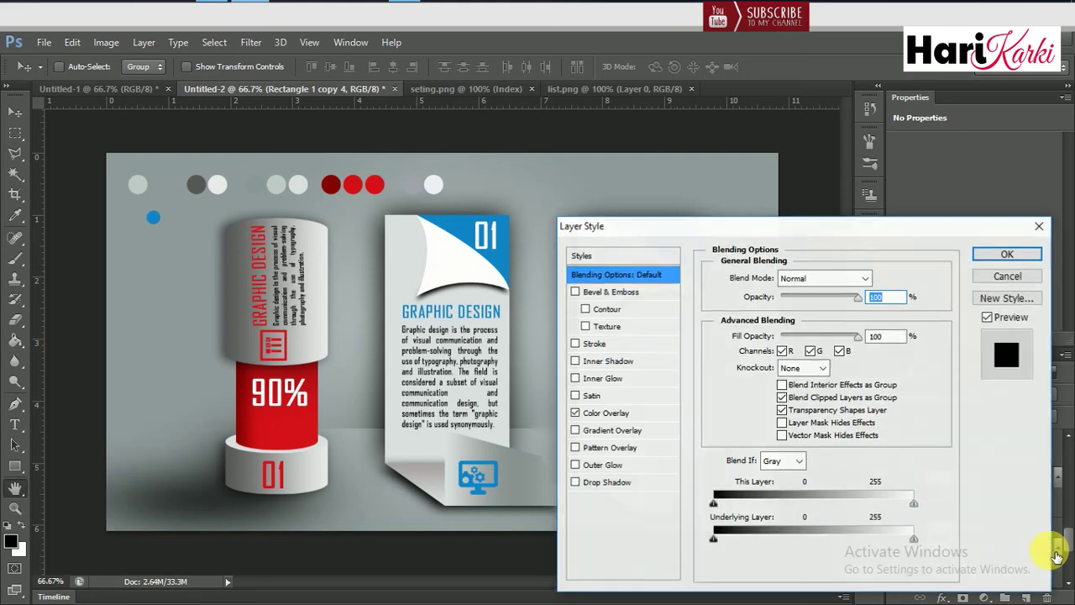
click(623, 413)
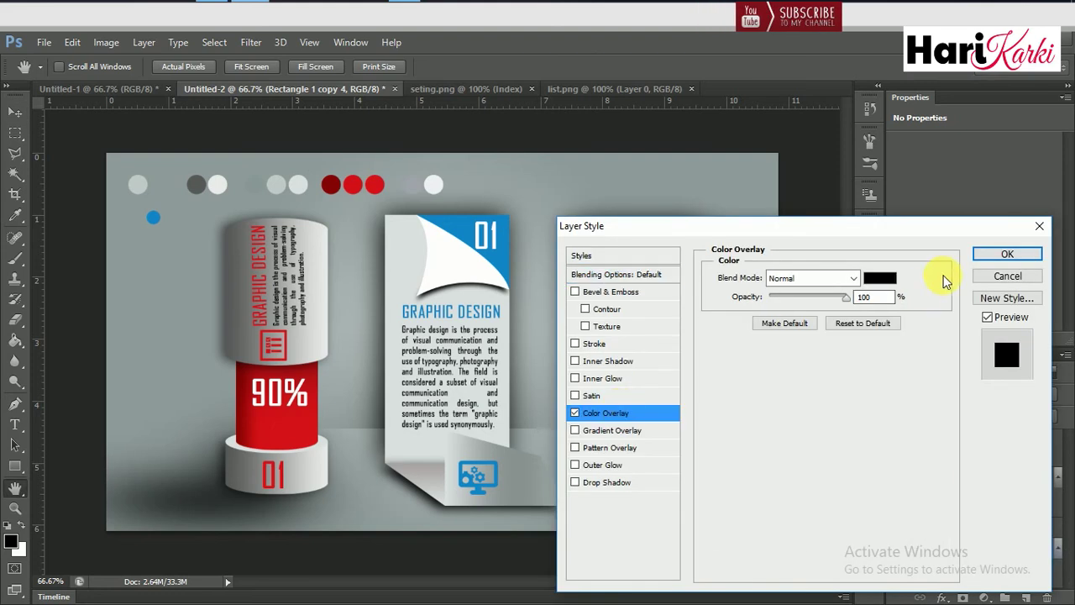
click(889, 281)
click(277, 427)
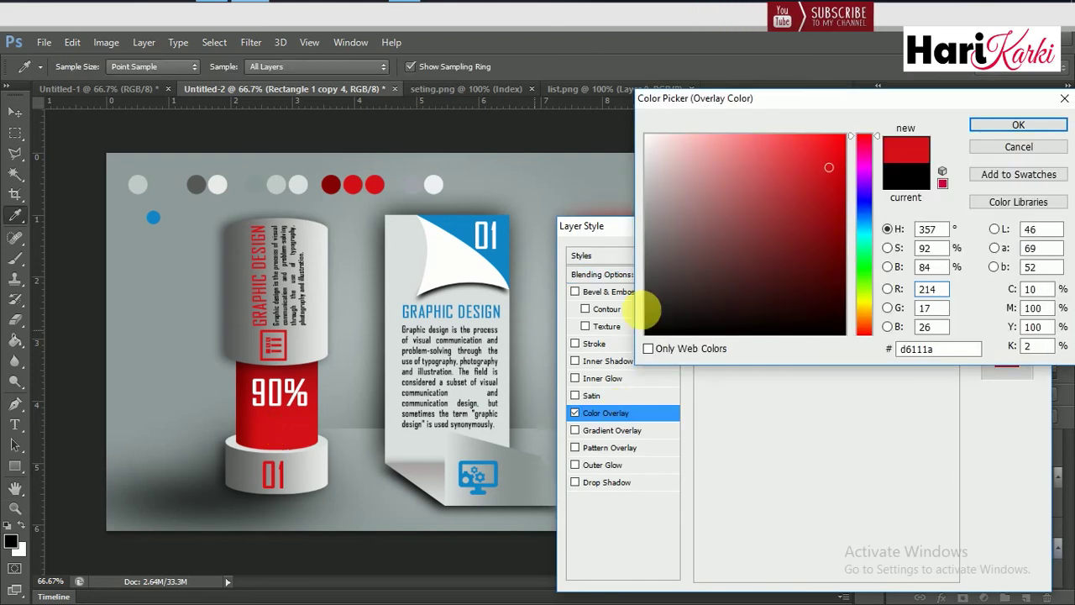
click(995, 125)
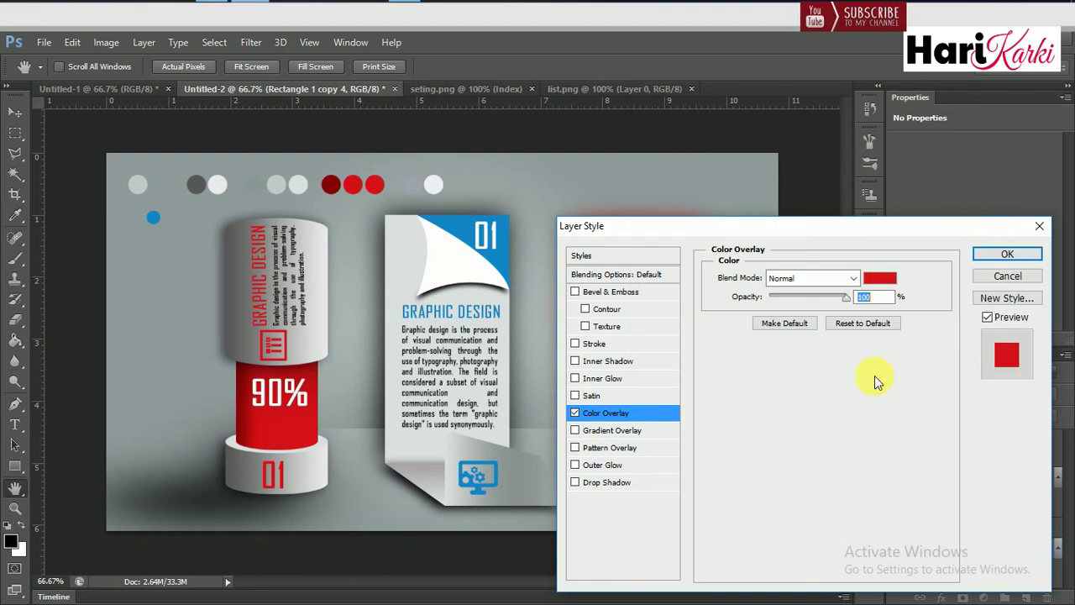
drag(756, 226, 591, 385)
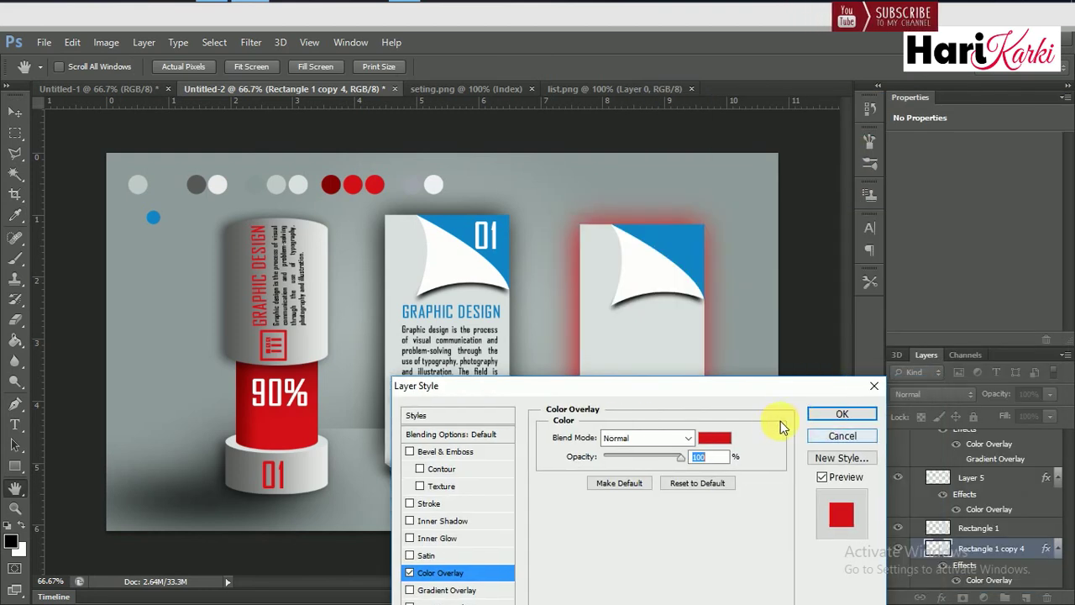
click(840, 436)
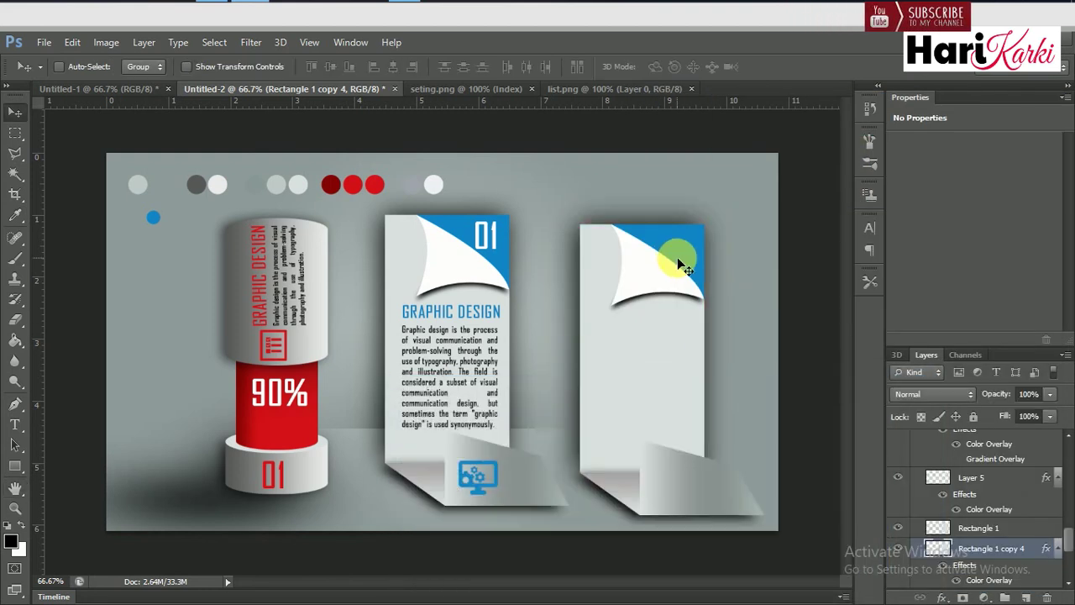
Inspect the new tag's layers, toggling Layer 5's visibility to identify it.
right_click(677, 258)
click(714, 315)
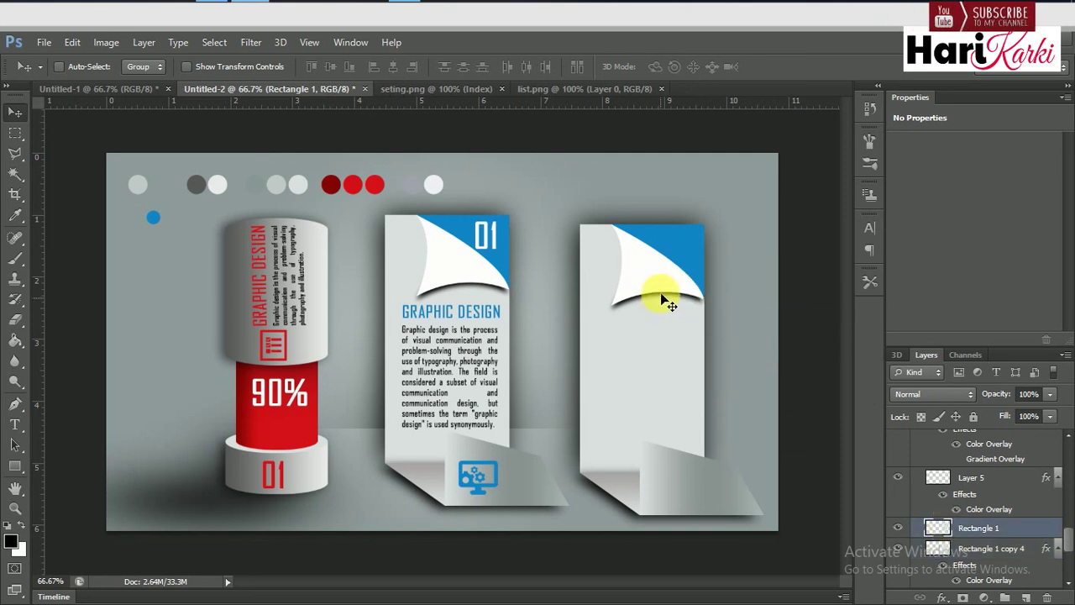
right_click(686, 234)
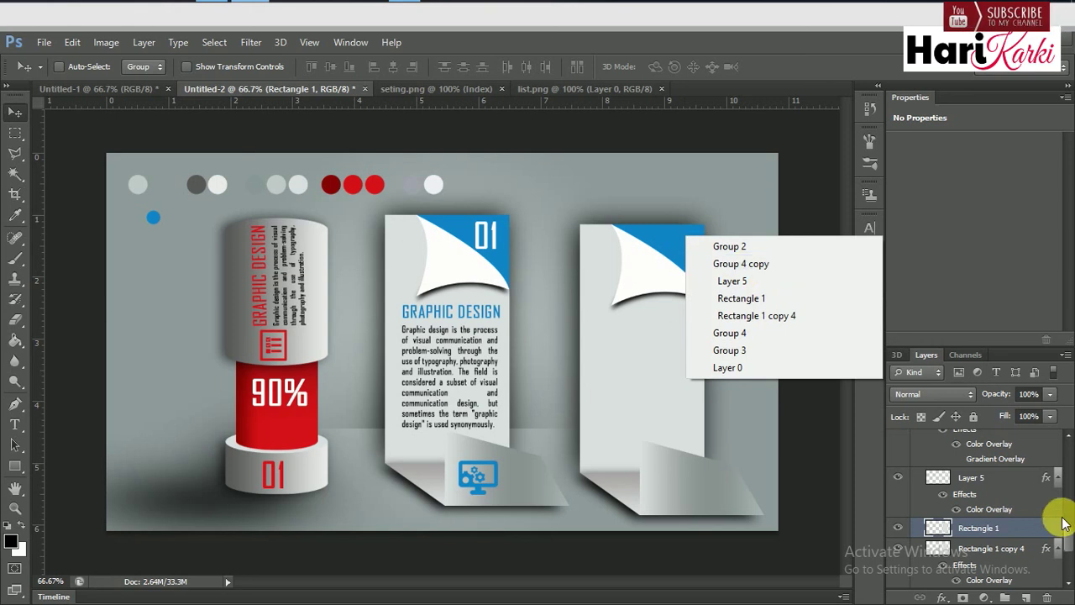
click(1020, 493)
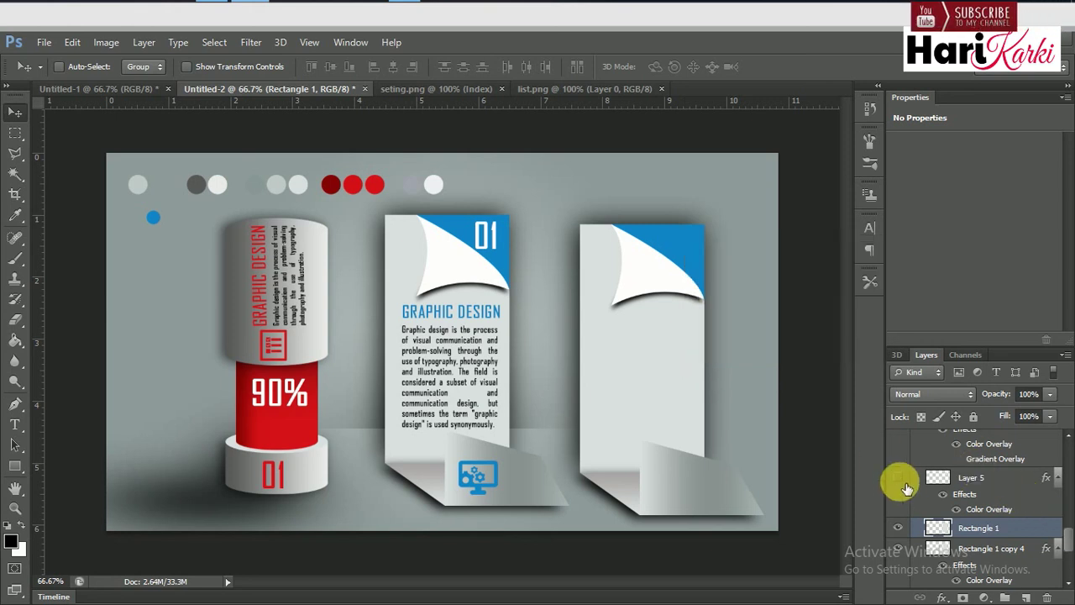
click(903, 485)
click(901, 481)
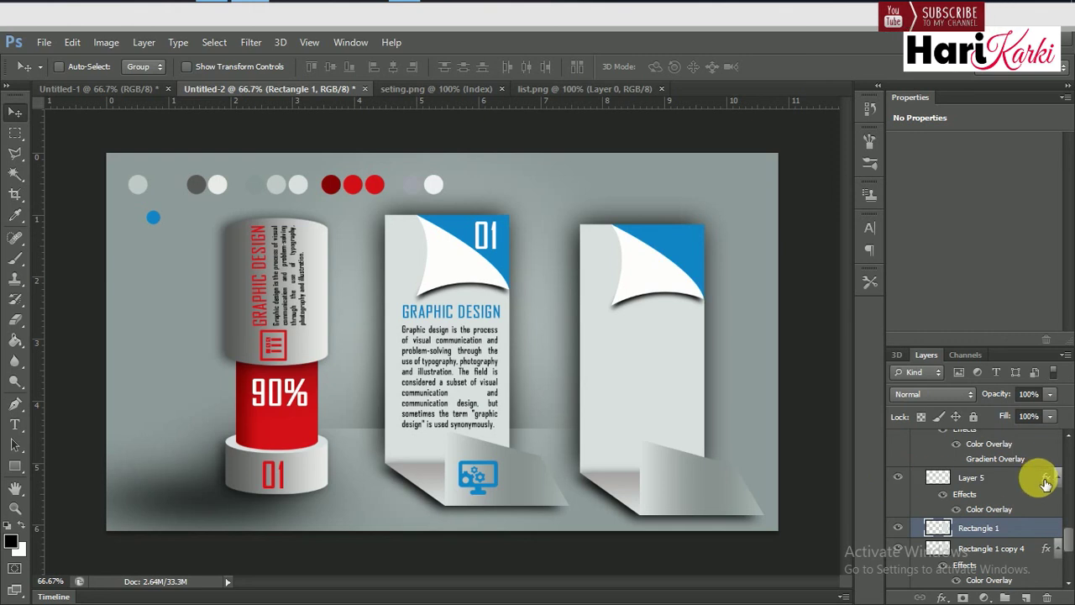
Apply a red Color Overlay, sampled from the 90% band, to the new tag's corner layer.
click(1049, 484)
double_click(1049, 484)
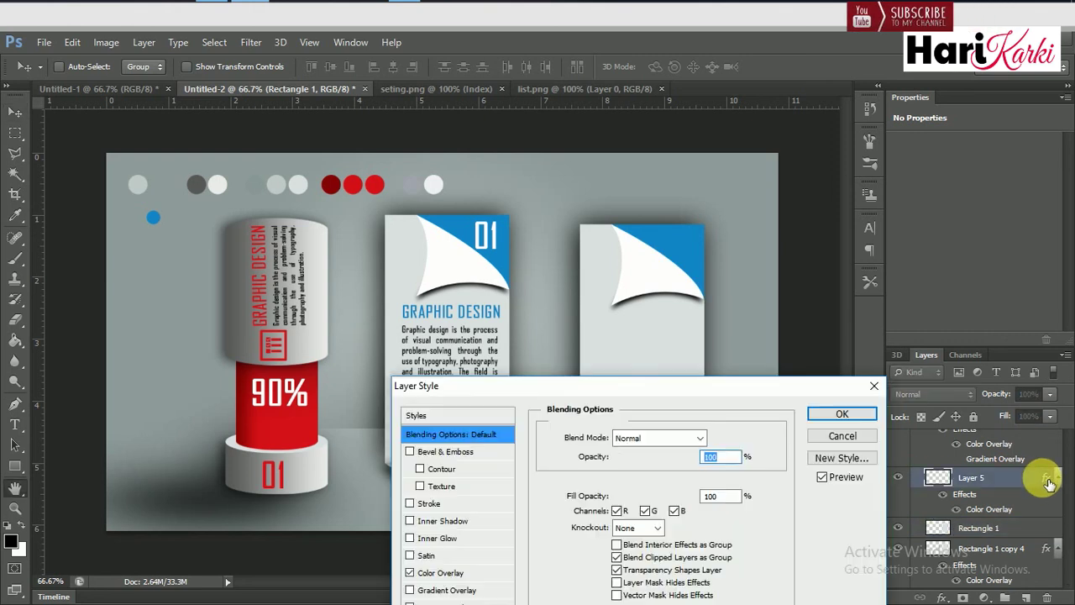
drag(630, 516, 951, 202)
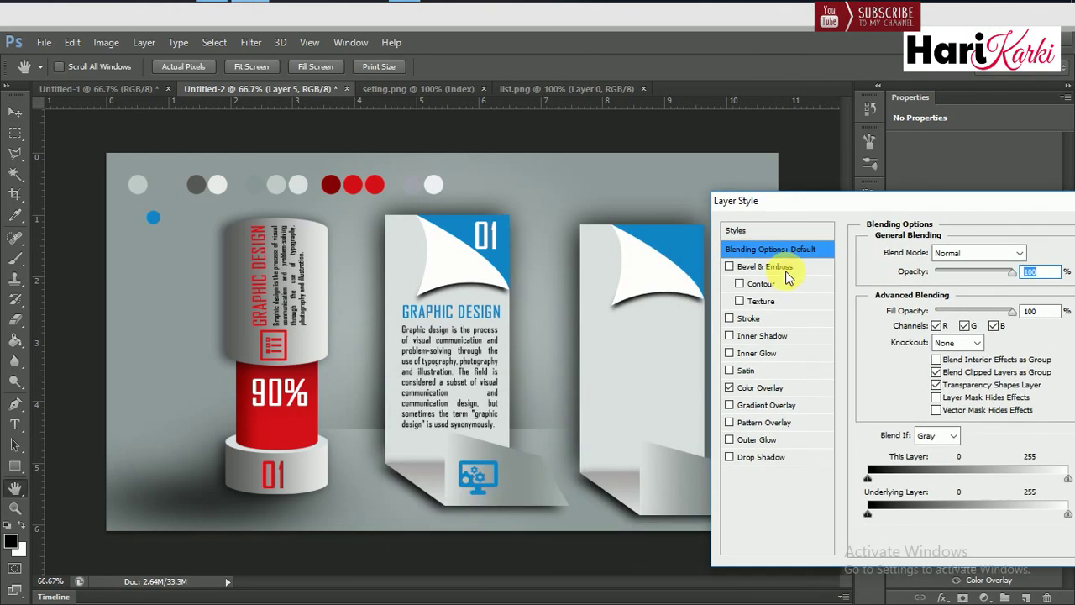
click(743, 388)
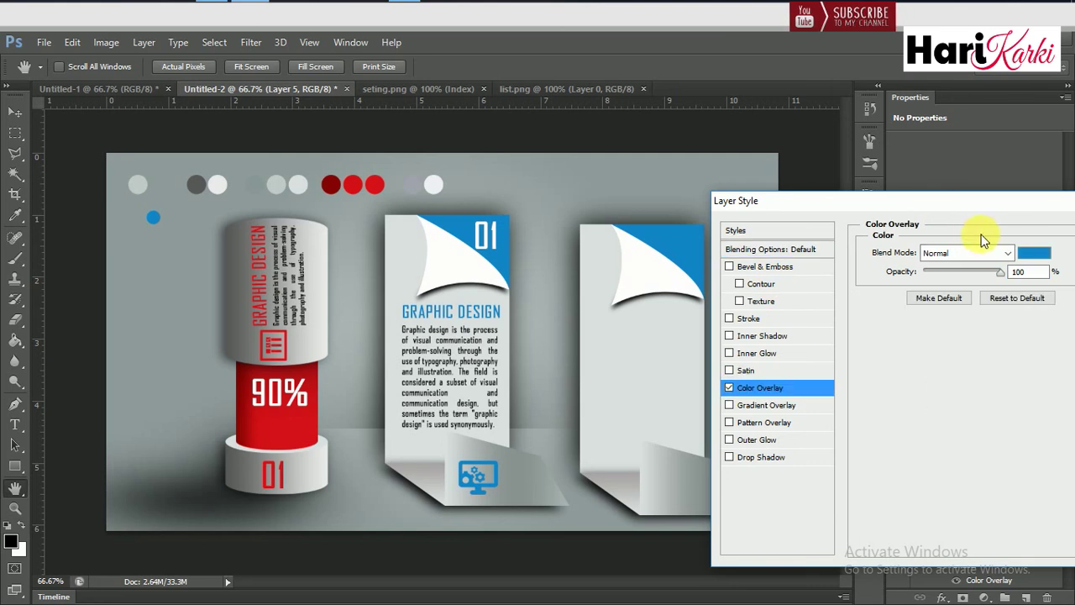
click(1027, 245)
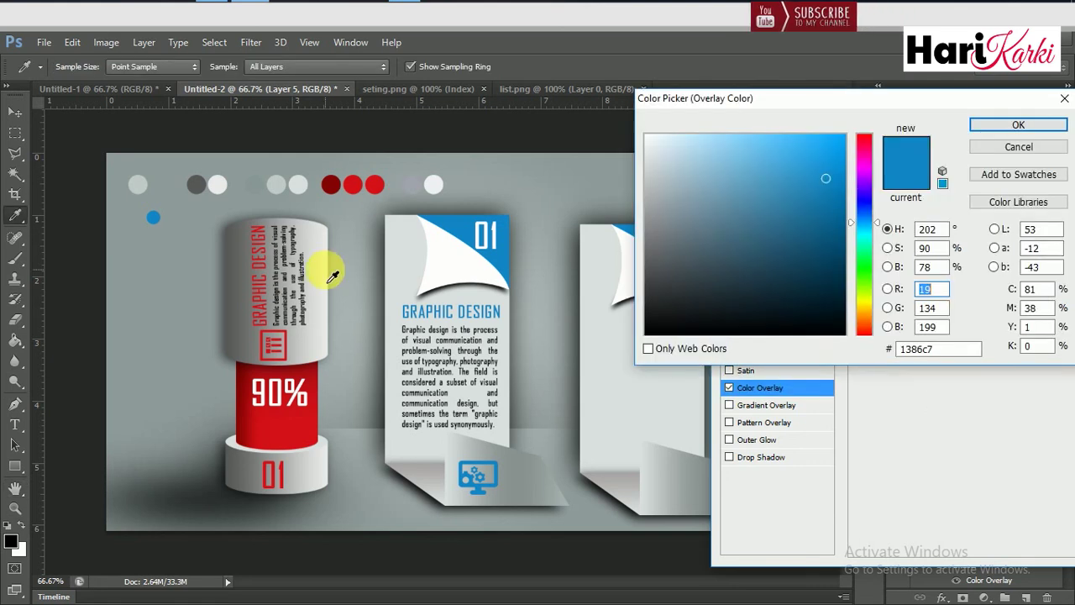
click(277, 416)
click(983, 125)
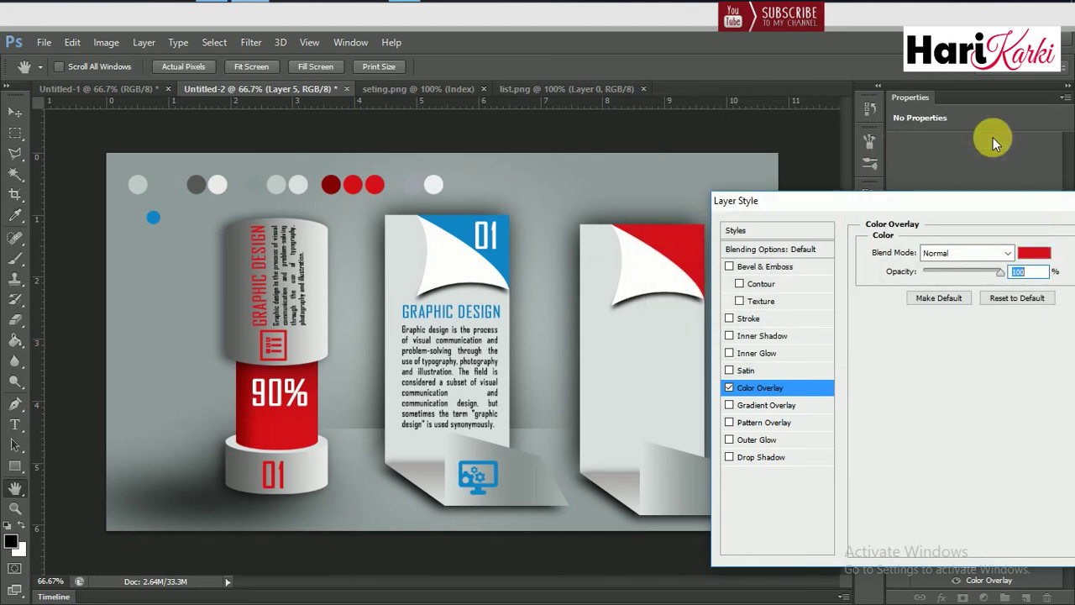
drag(917, 200, 674, 216)
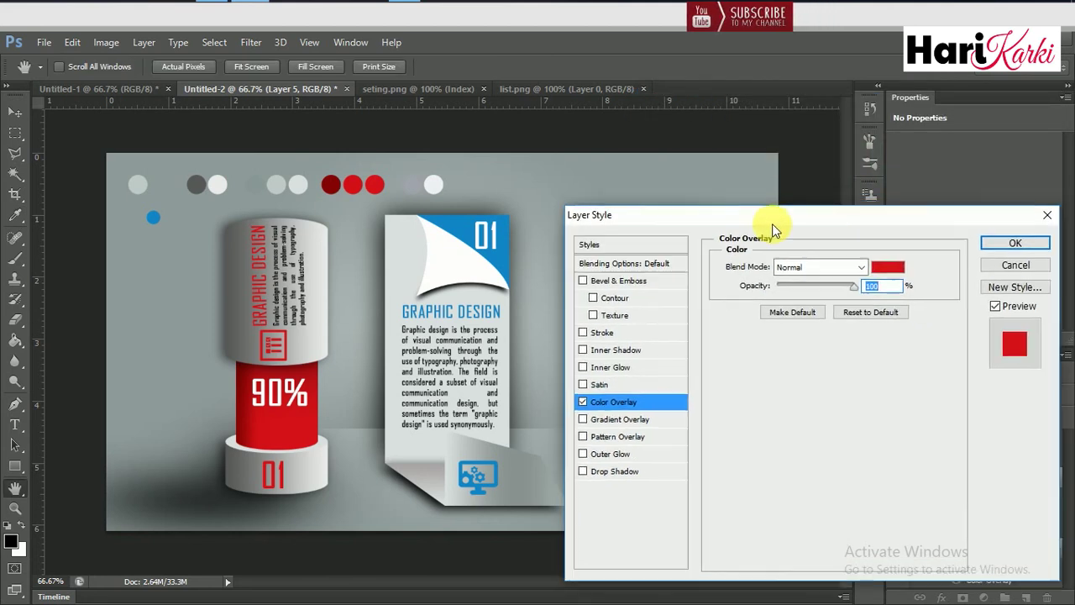
click(892, 242)
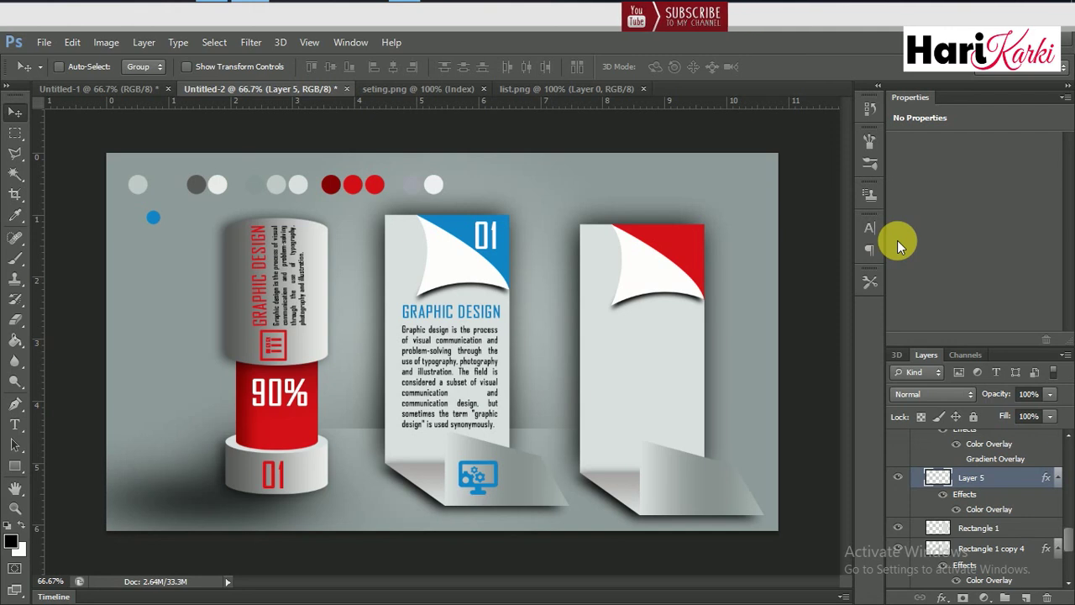
Duplicate the GRAPHIC DESIGN heading and move the copy onto the third card.
right_click(438, 312)
click(463, 337)
key(ctrl+j)
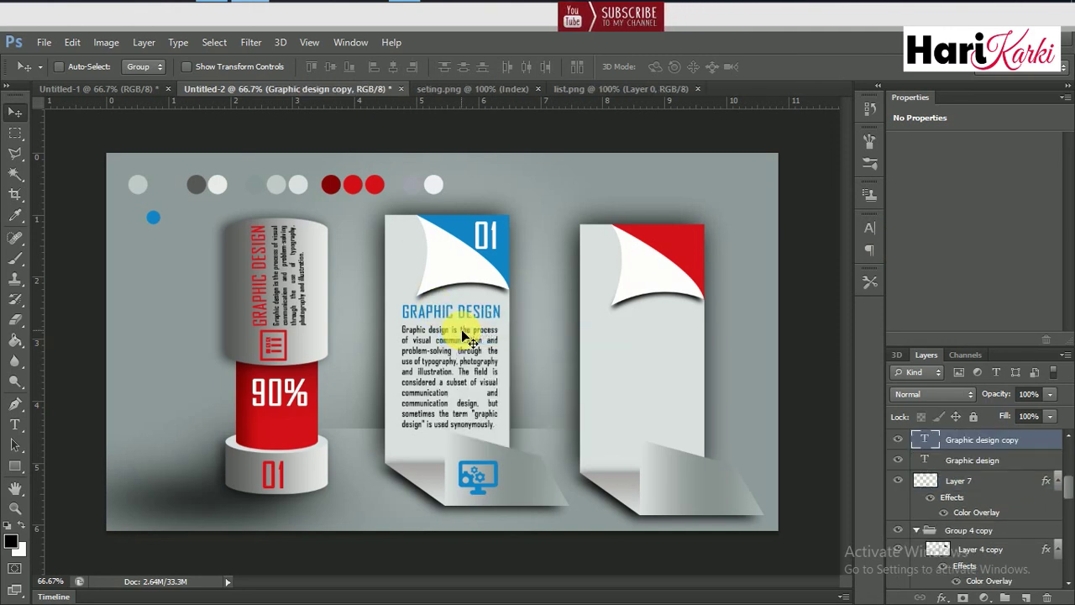
drag(461, 319, 653, 326)
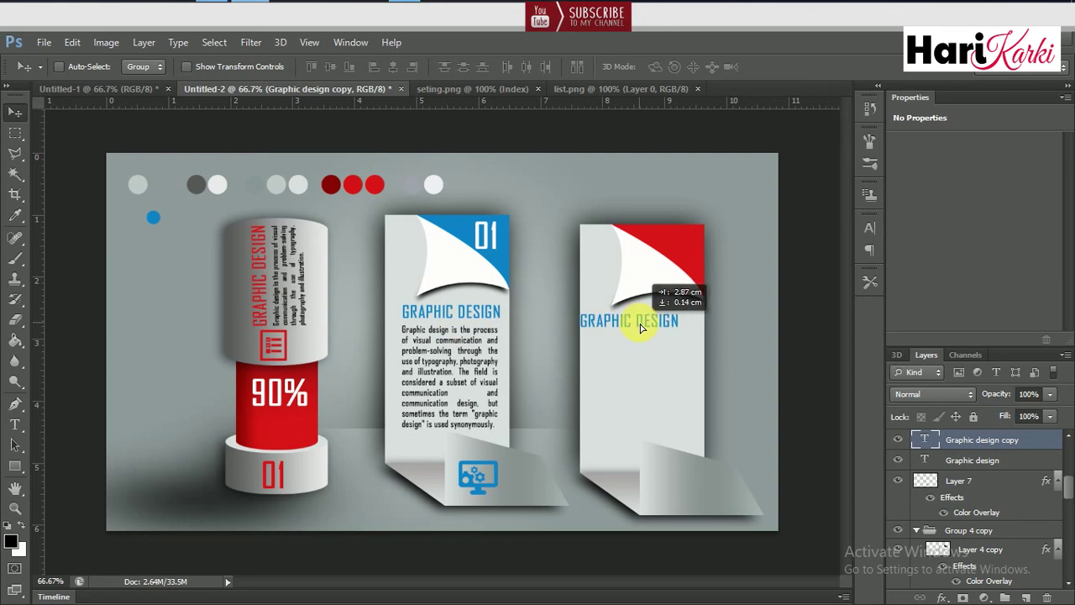
drag(653, 326, 661, 333)
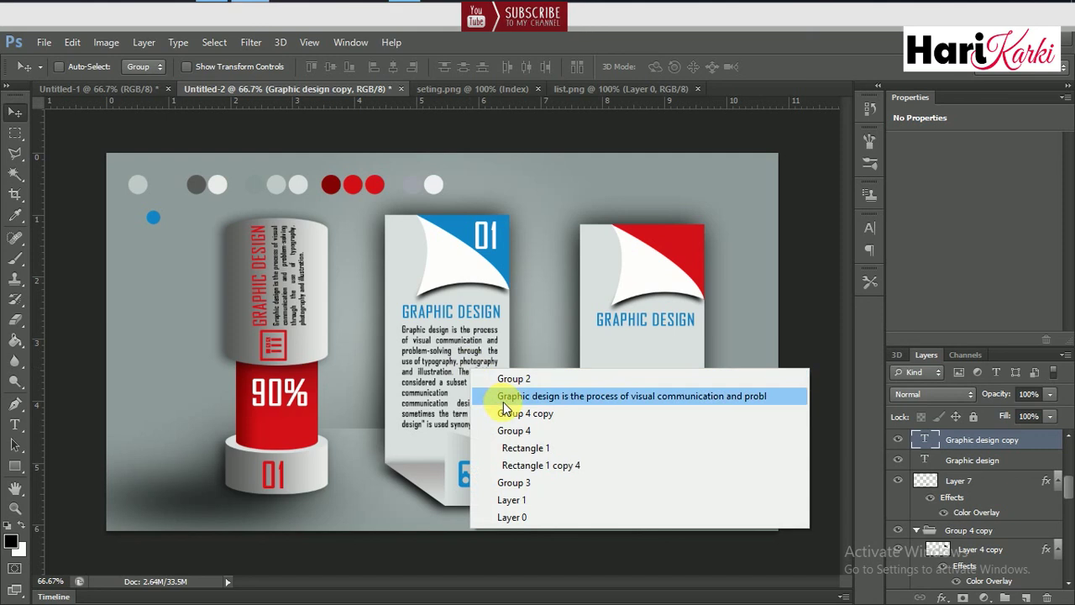
Copy the definition paragraph onto the third card and nudge it into position.
click(496, 397)
drag(460, 395, 646, 402)
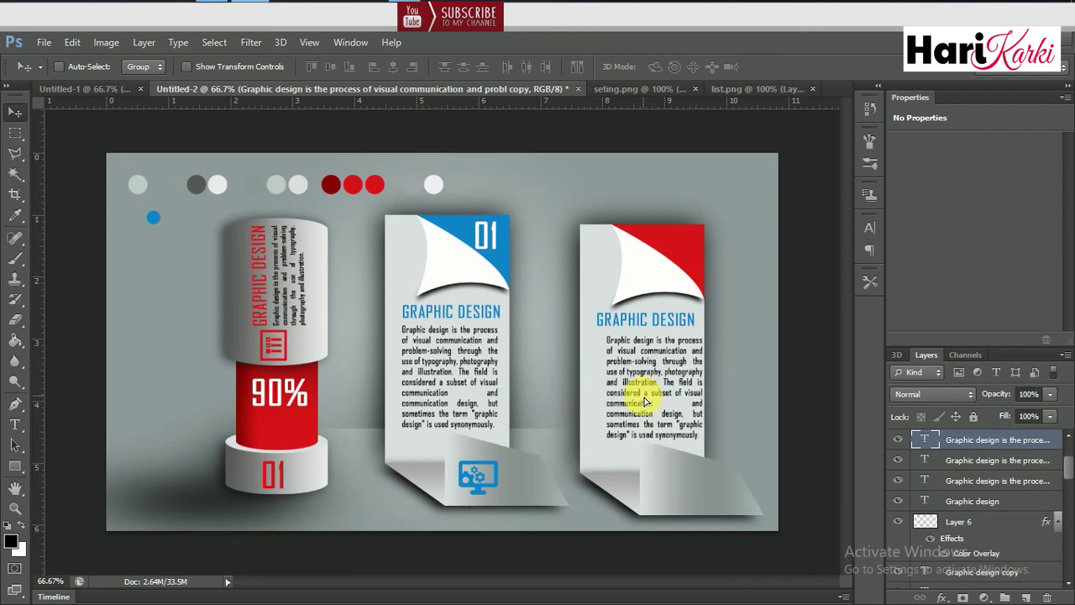
key(Left)
key(Left)
key(Left)
key(Left)
key(Left)
key(Left)
key(Left)
key(Left)
key(Left)
key(Up)
key(Up)
key(Up)
key(Up)
key(Up)
key(Up)
key(Up)
key(Up)
key(Up)
key(Down)
key(Down)
key(Down)
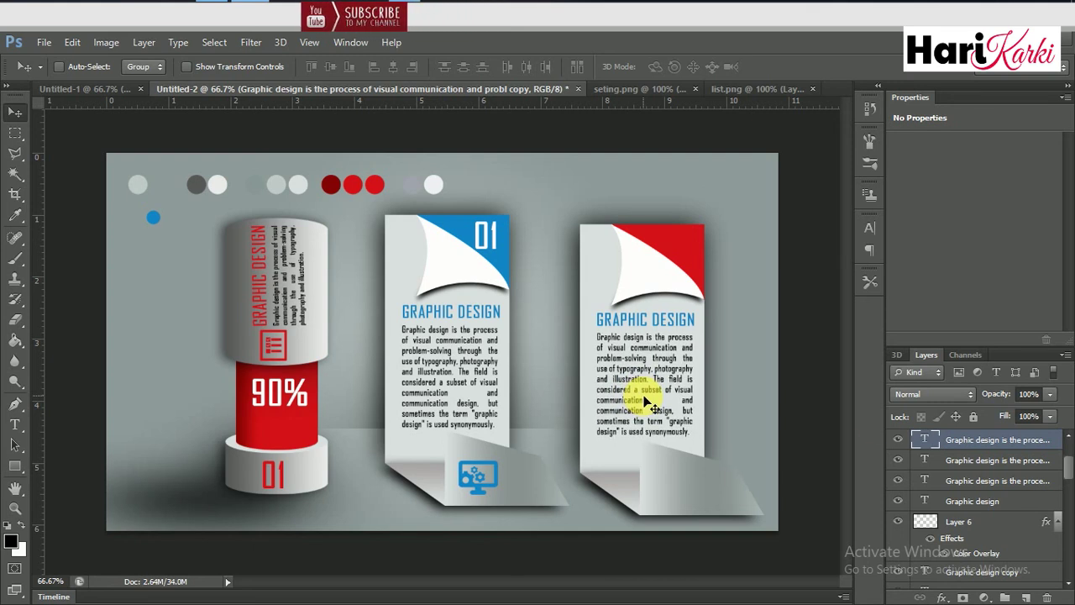
right_click(700, 319)
click(725, 347)
Recolour the third card's GRAPHIC DESIGN heading to the canvas red (#d6121a).
key(t)
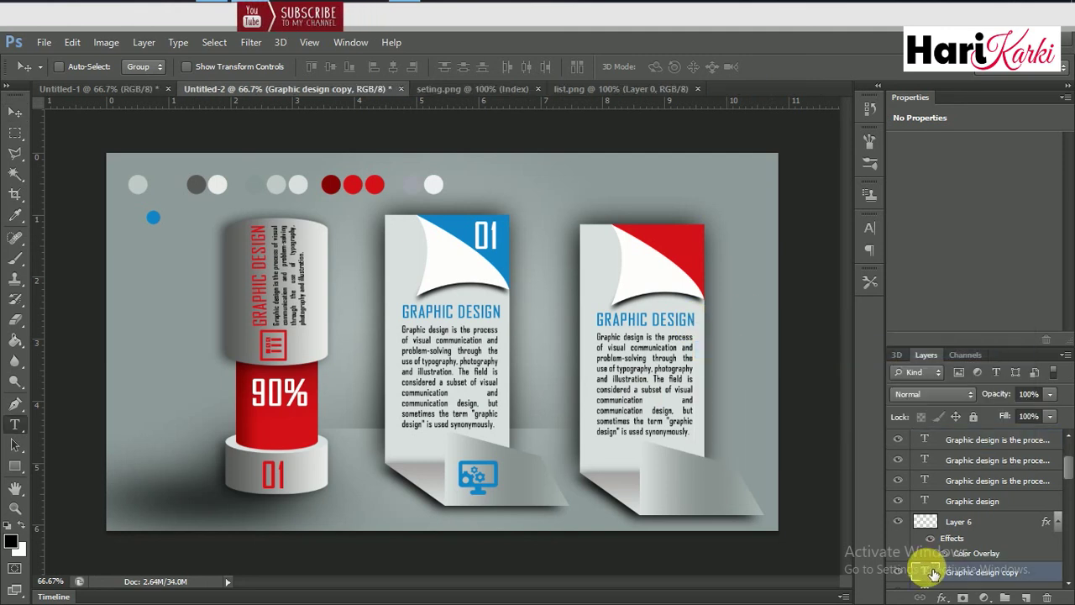
double_click(926, 572)
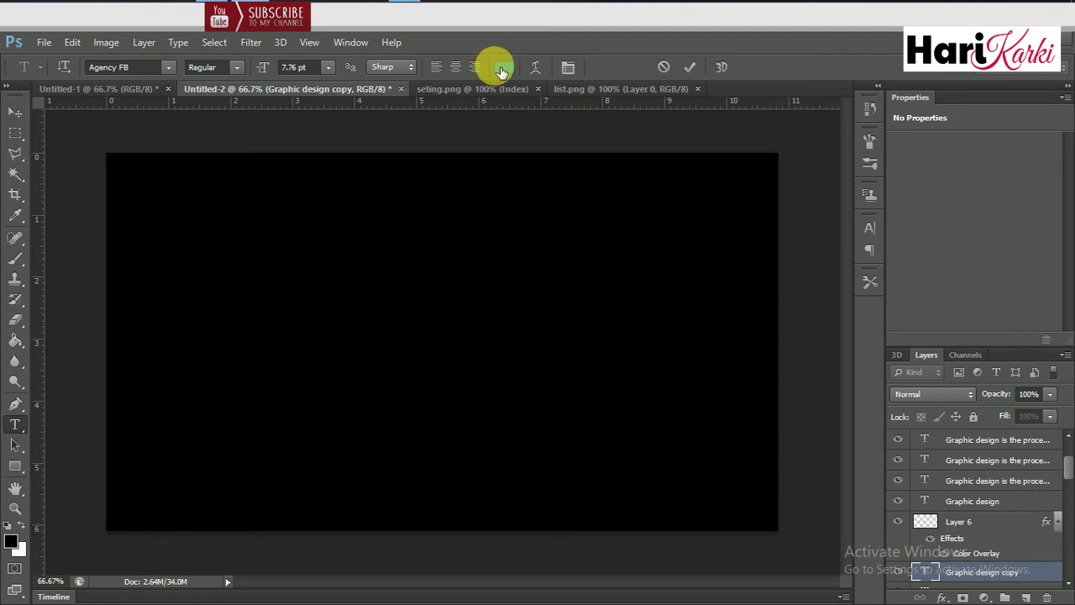
click(504, 67)
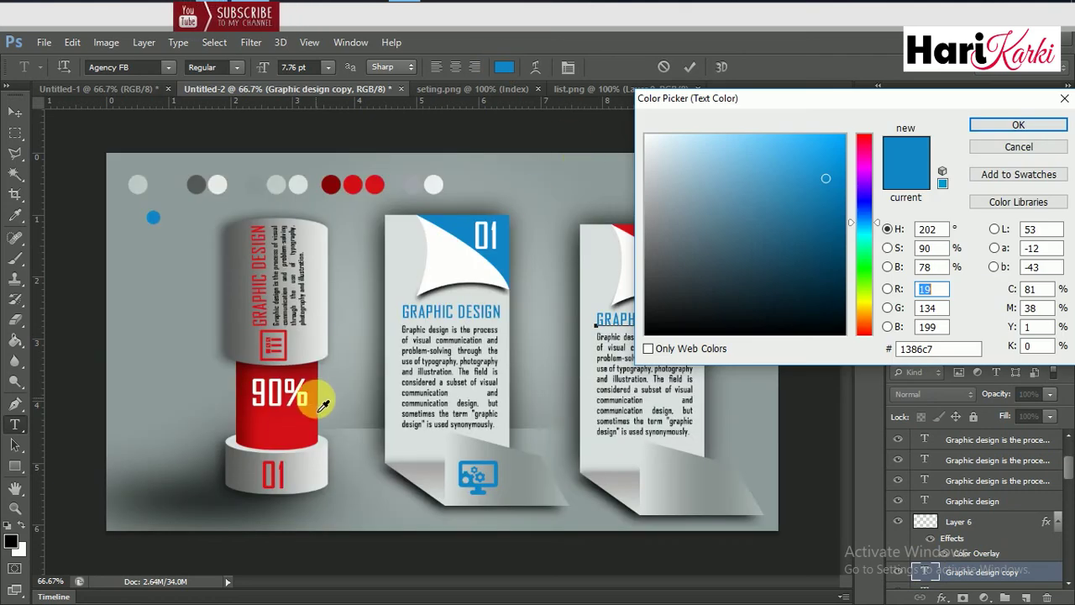
click(294, 436)
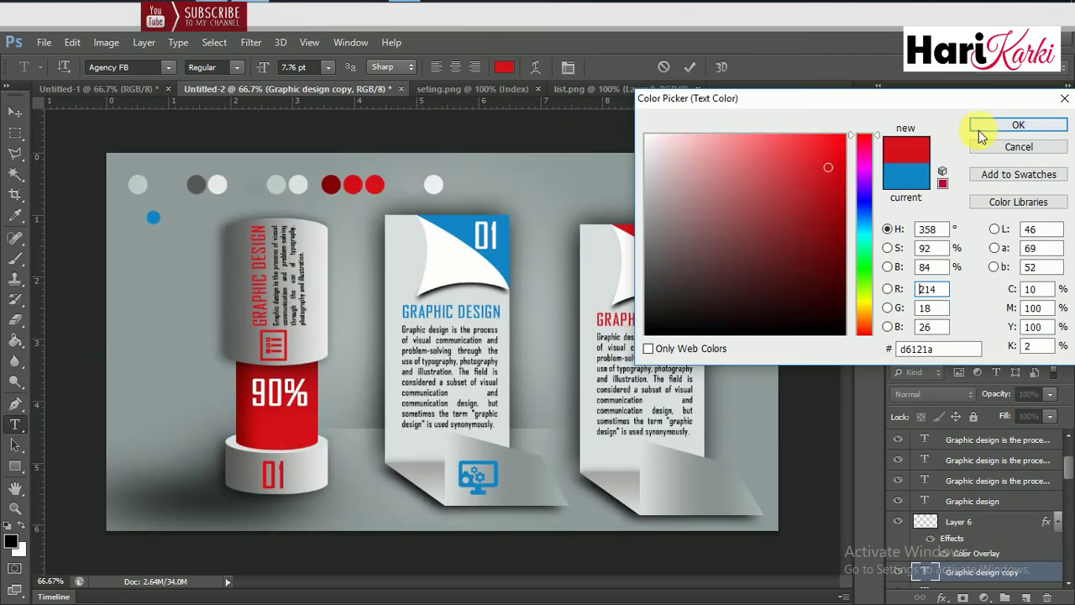
click(979, 128)
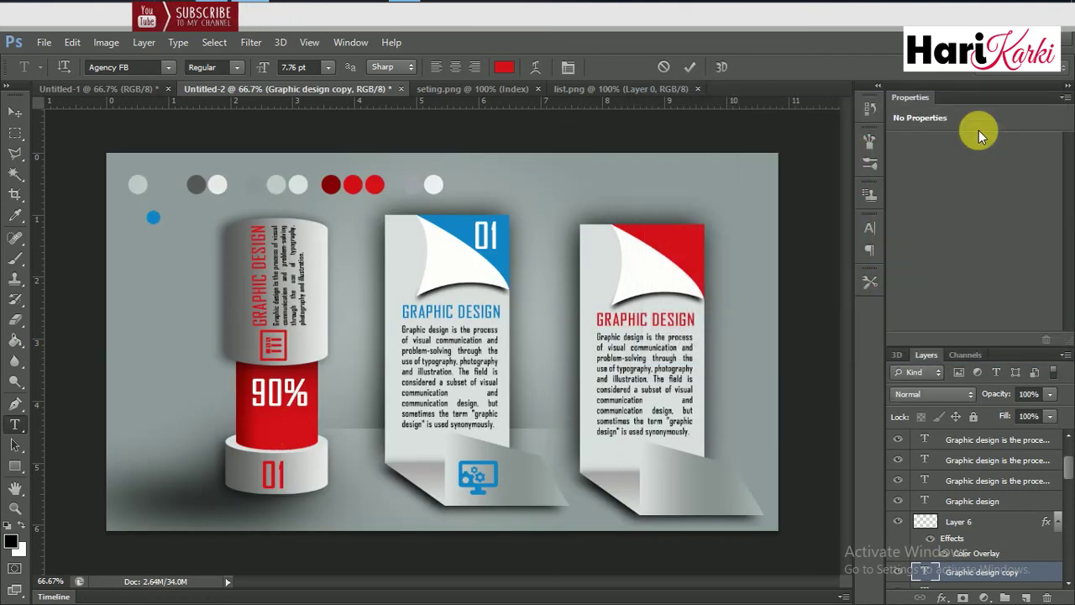
click(992, 523)
key(v)
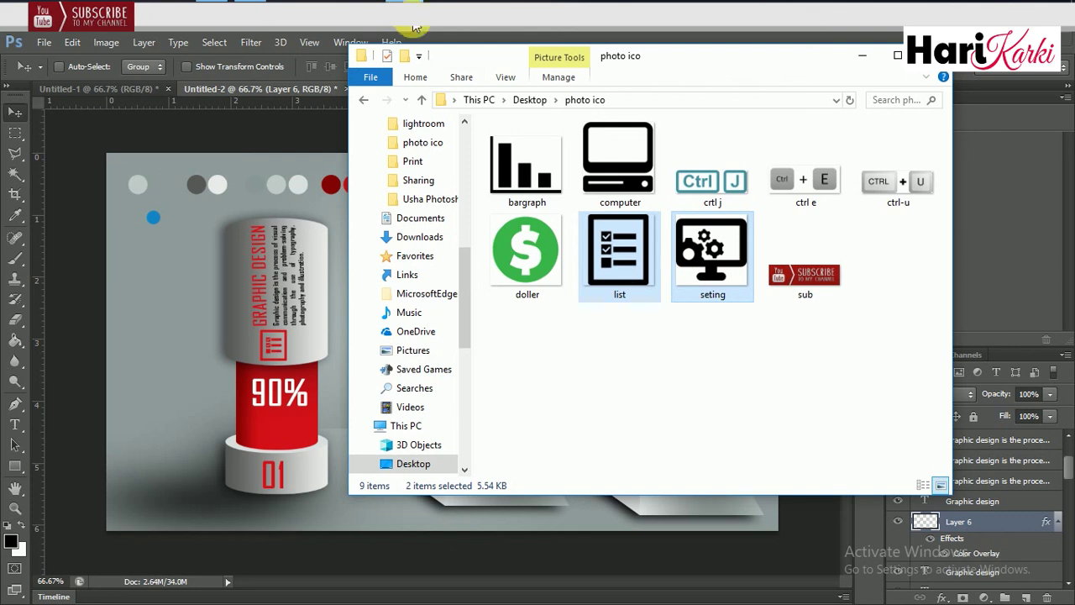
Open the doller icon from the photo ico folder in Photoshop, then return to Untitled-2.
click(531, 222)
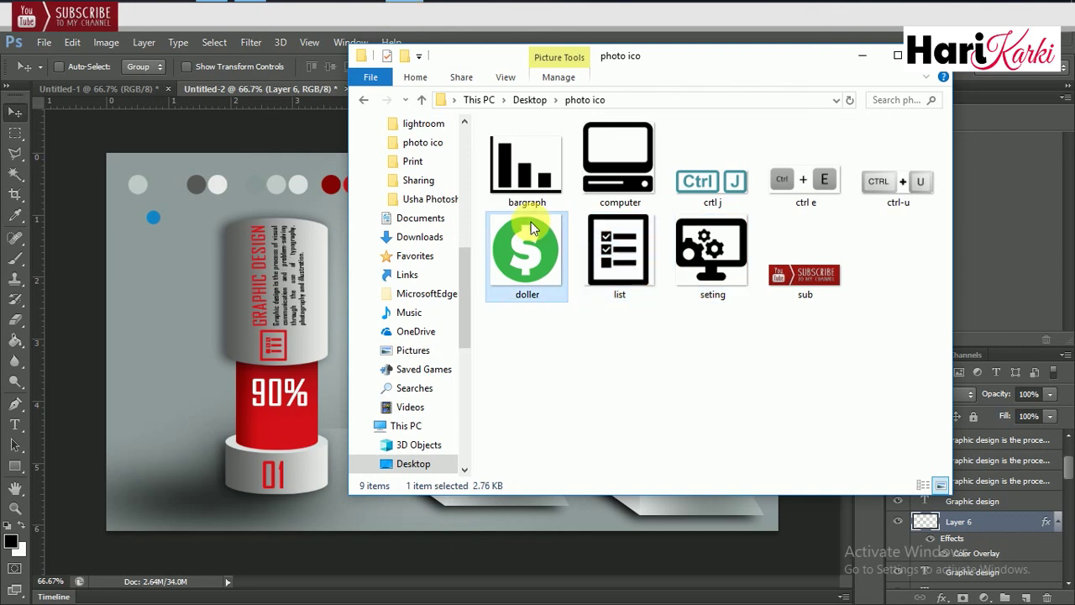
drag(531, 262, 326, 74)
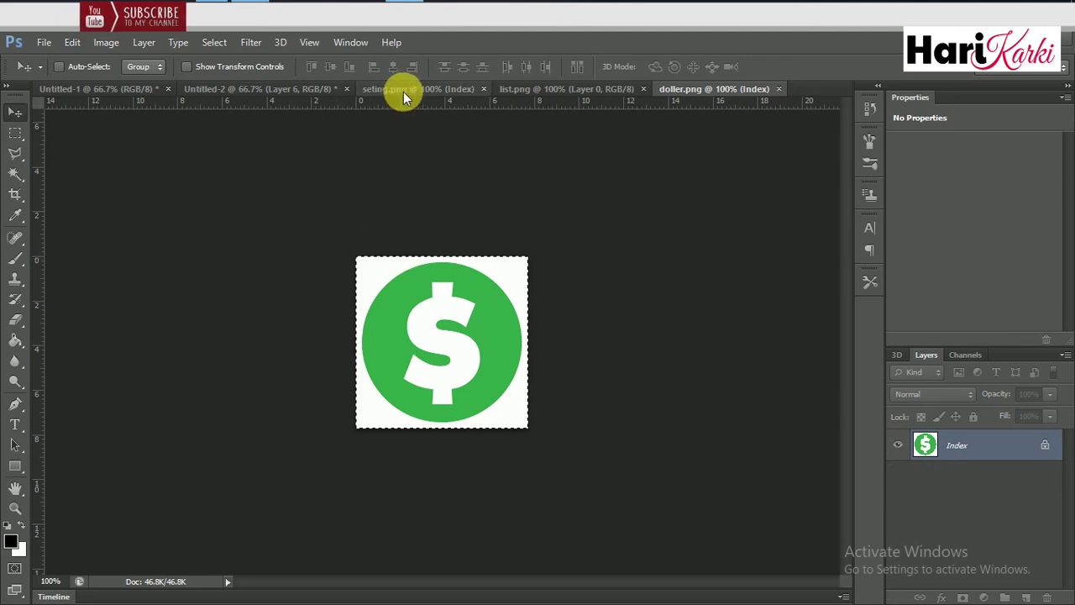
click(262, 89)
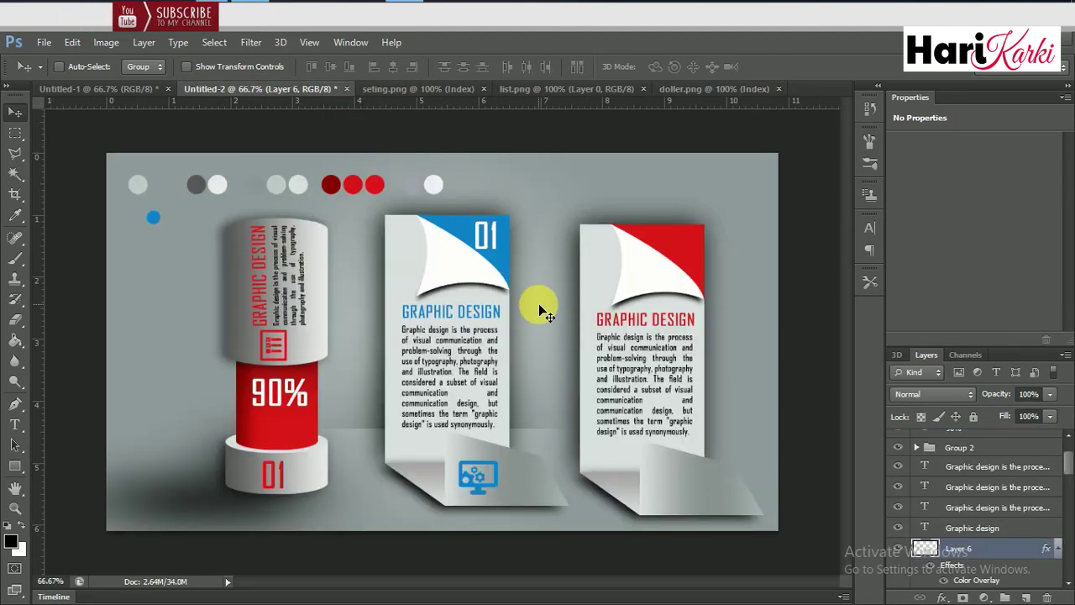
Paste the doller icon onto the third card, delete its white backing and green circle, and open Blending Options.
key(ctrl+v)
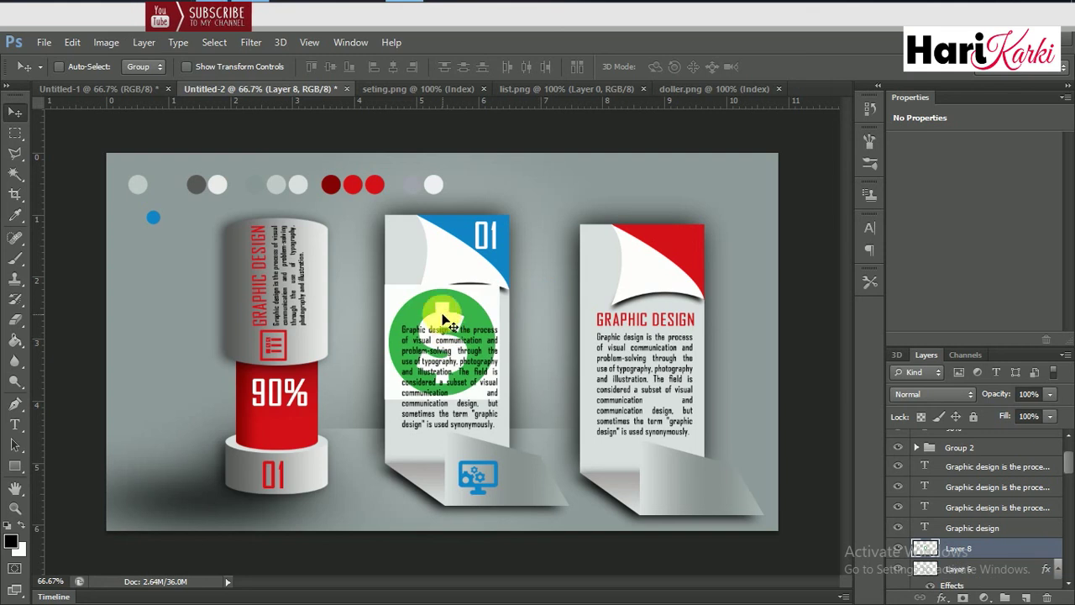
drag(557, 301, 728, 301)
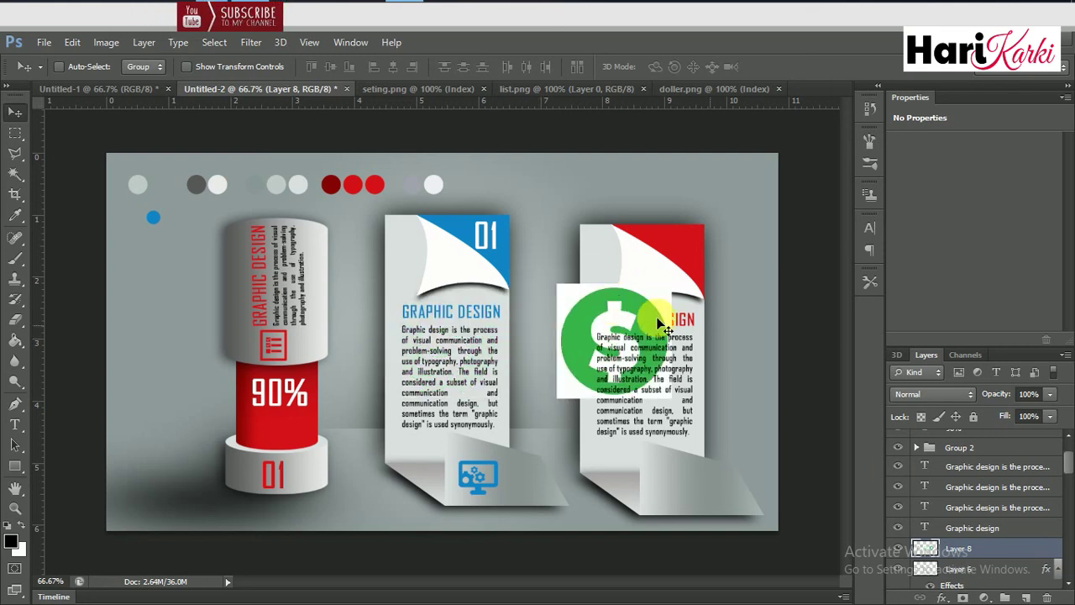
click(15, 173)
click(563, 304)
key(Delete)
click(583, 319)
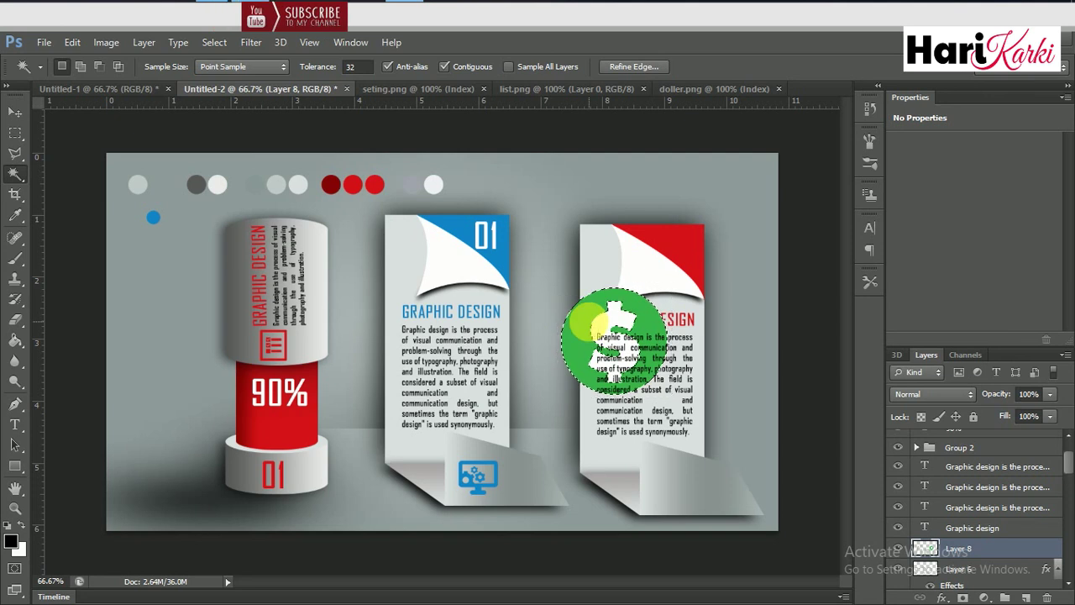
key(Delete)
key(ctrl+d)
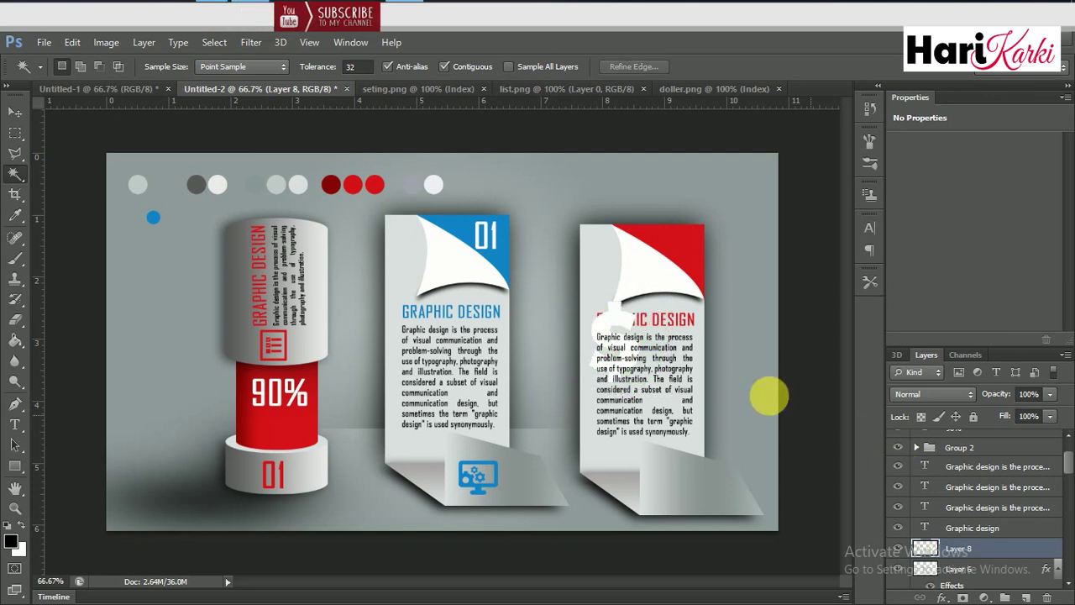
click(944, 597)
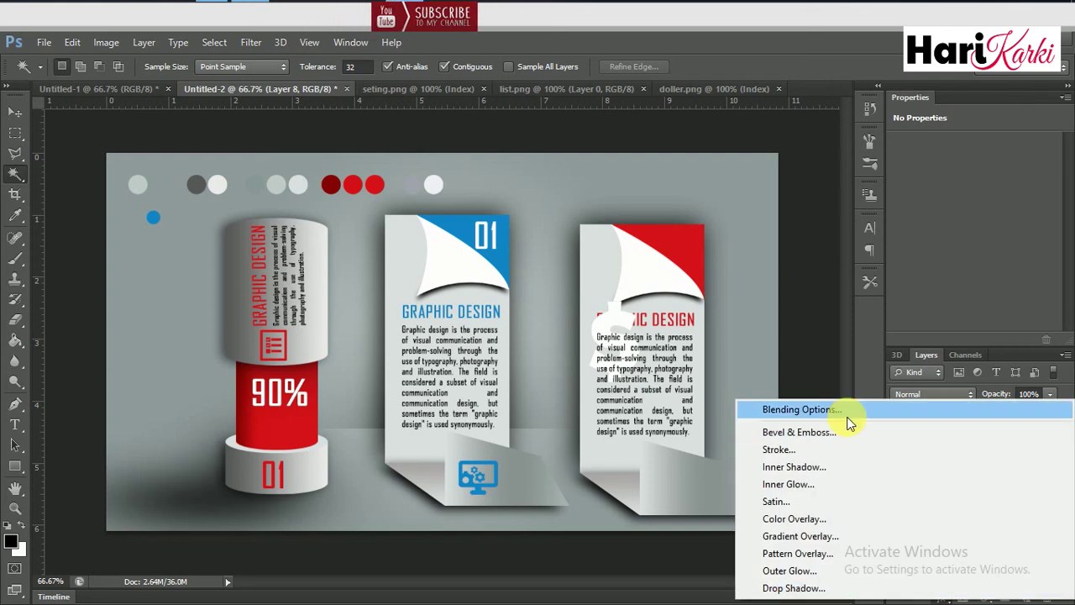
click(847, 417)
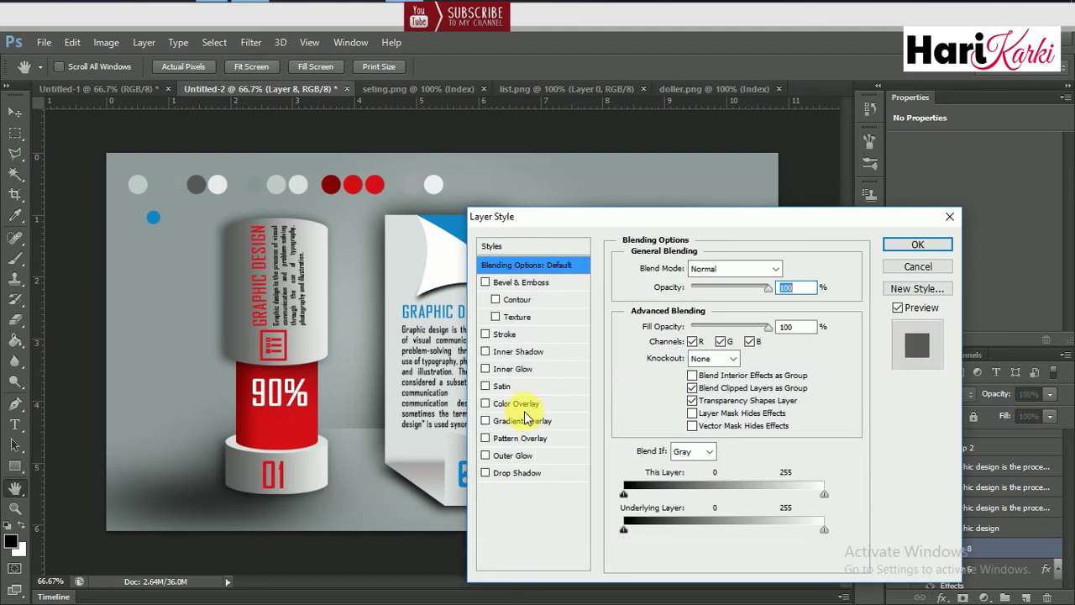
Give the dollar sign a red Color Overlay sampled from the artwork.
click(516, 403)
drag(588, 228, 811, 389)
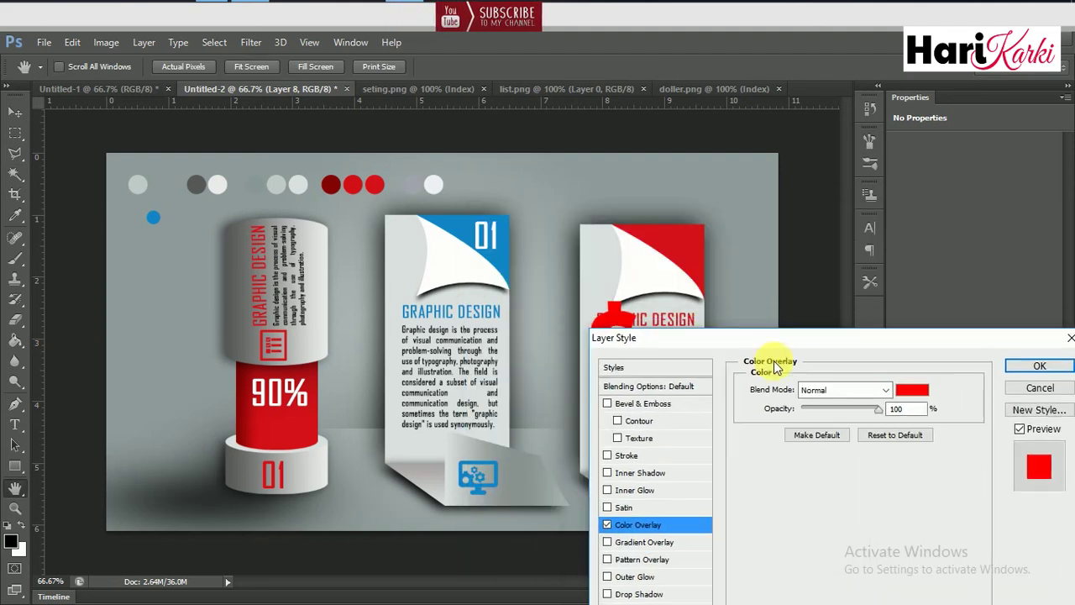
click(1014, 429)
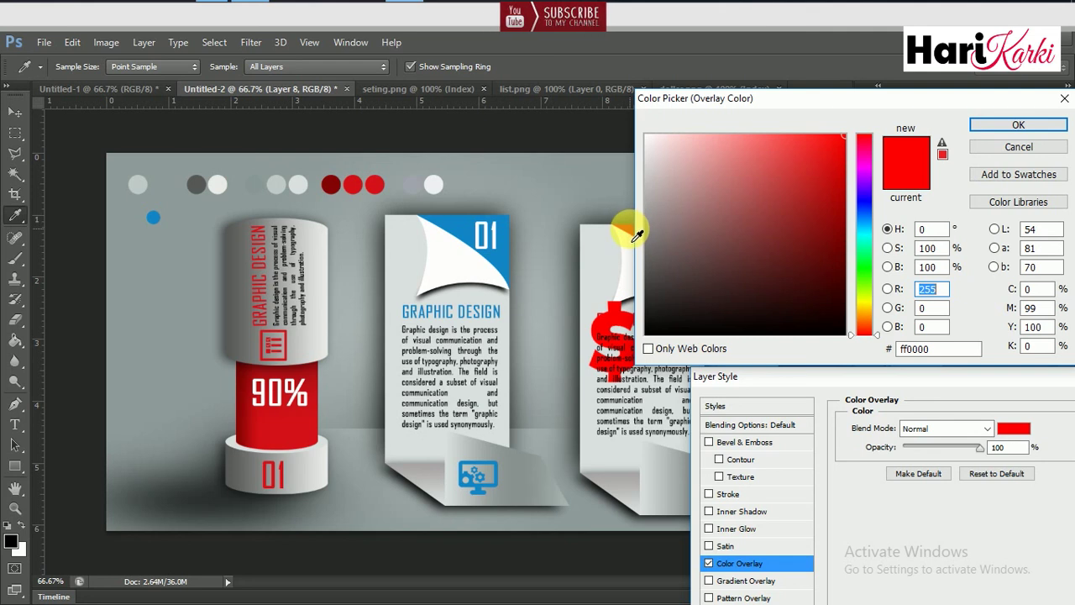
click(631, 228)
click(1018, 124)
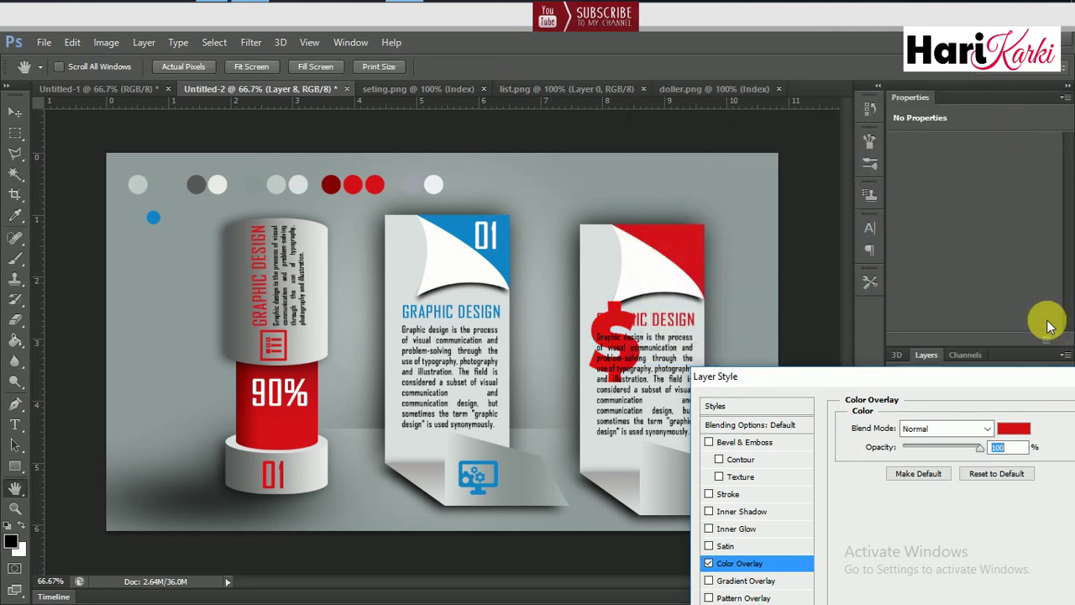
drag(1017, 376, 823, 286)
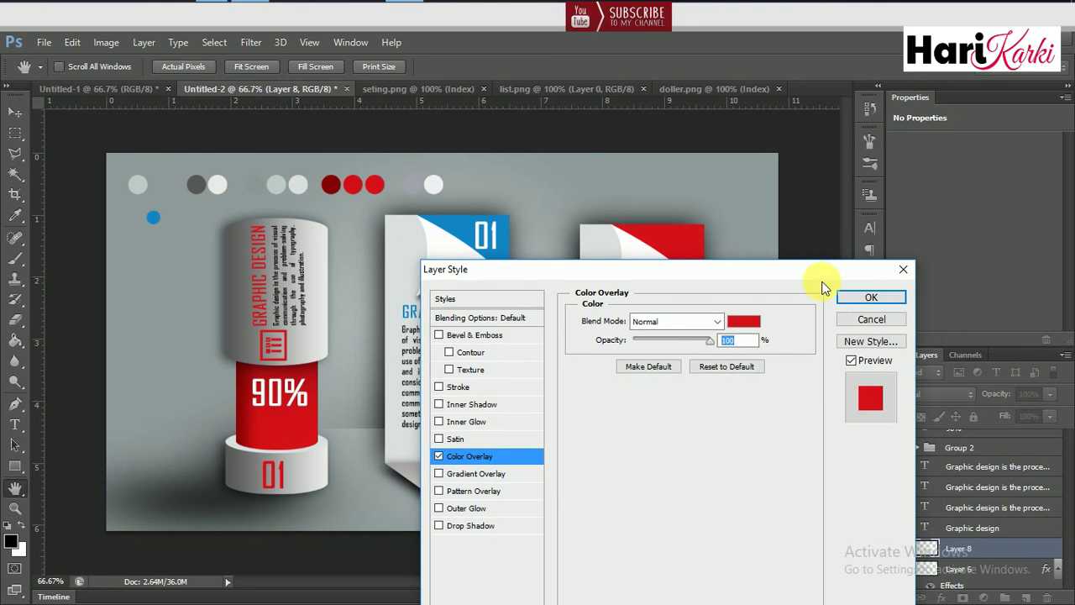
click(857, 297)
Move the red dollar sign to the card's lower fold and scale it to about 54%.
key(w)
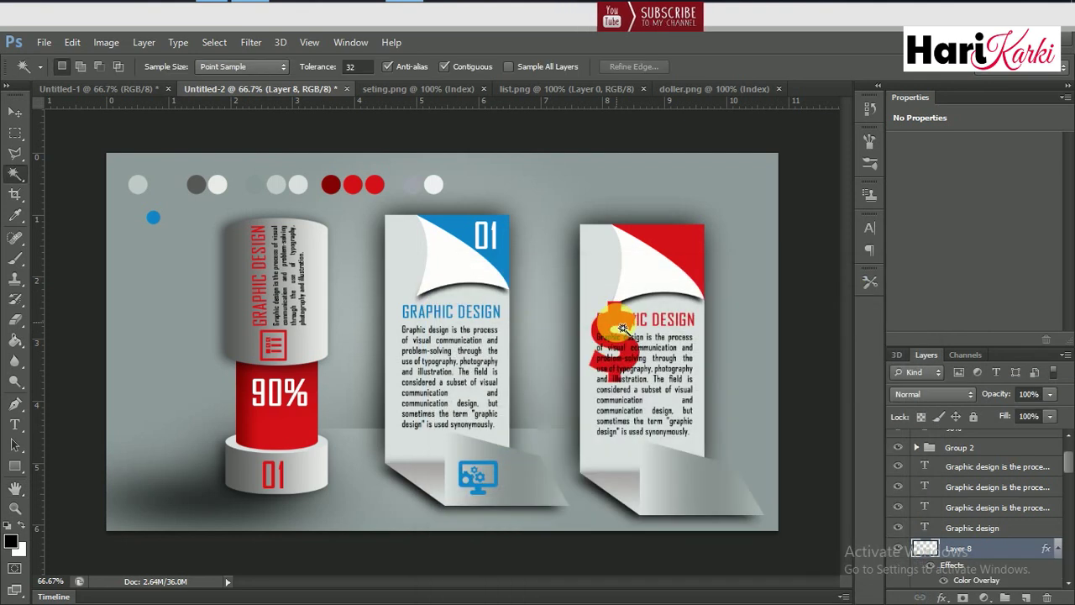
key(v)
drag(616, 325, 683, 473)
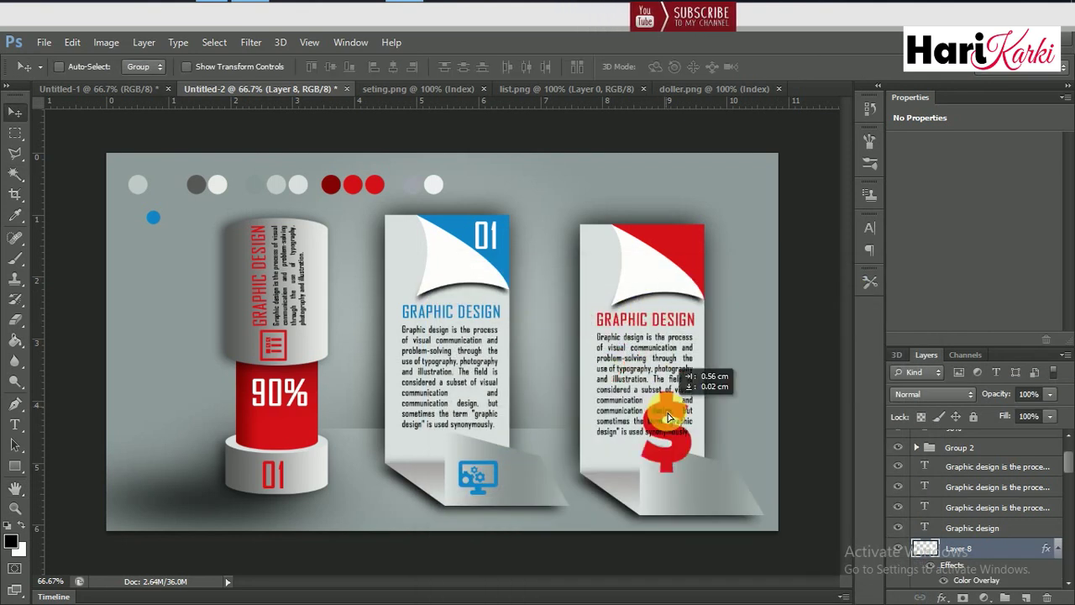
key(ctrl+t)
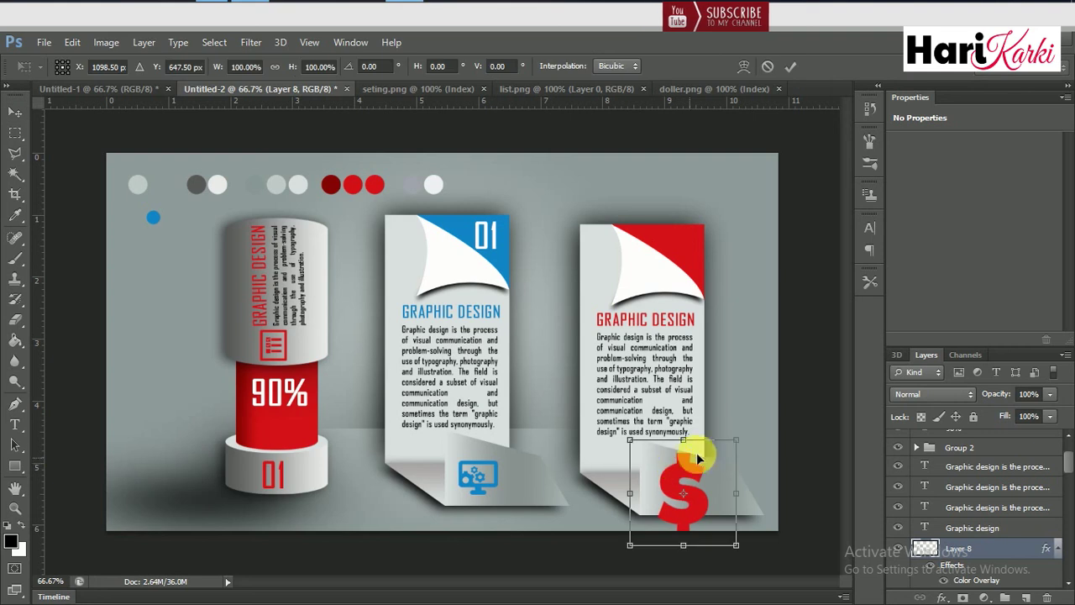
mouse_move(738, 438)
mouse_down()
mouse_move(685, 489)
mouse_move(676, 479)
mouse_up()
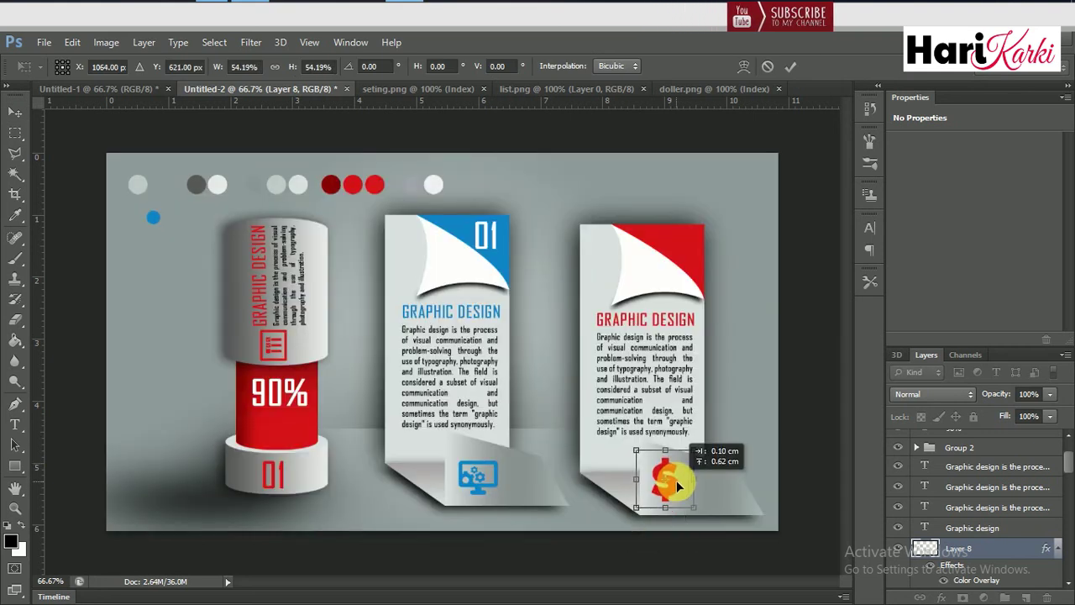
key(Return)
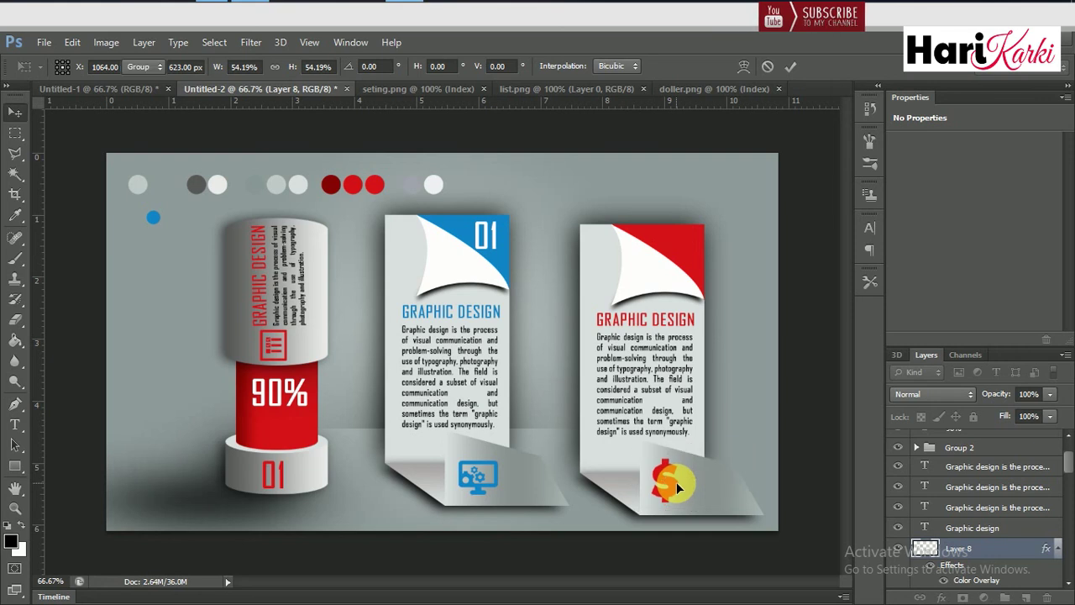
Duplicate the 01 number onto the red card's corner and change it to 02.
right_click(479, 237)
click(511, 244)
key(ctrl+j)
drag(488, 240, 679, 252)
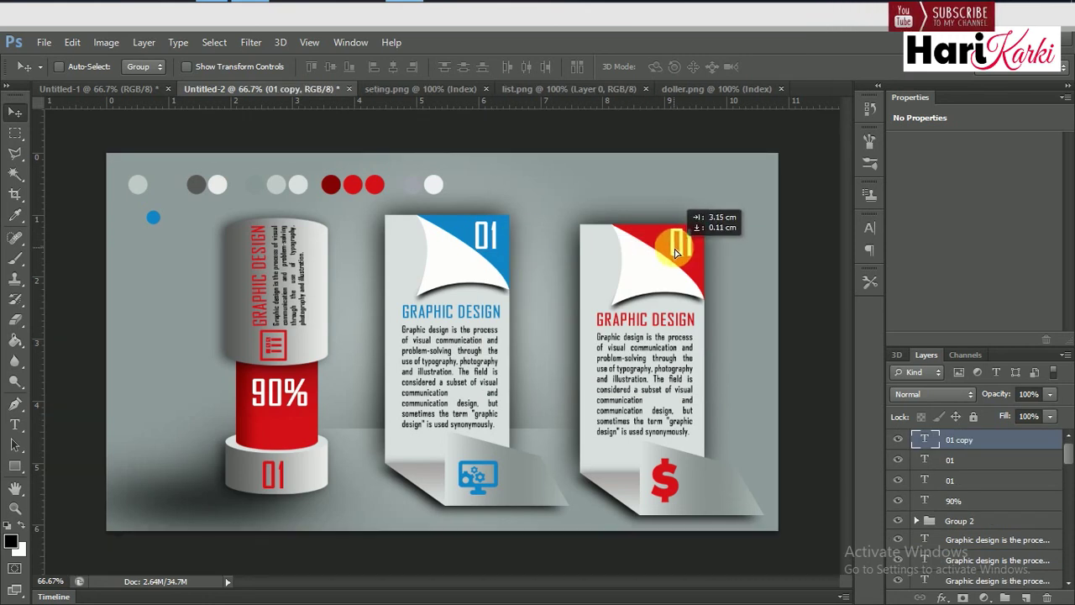
double_click(935, 440)
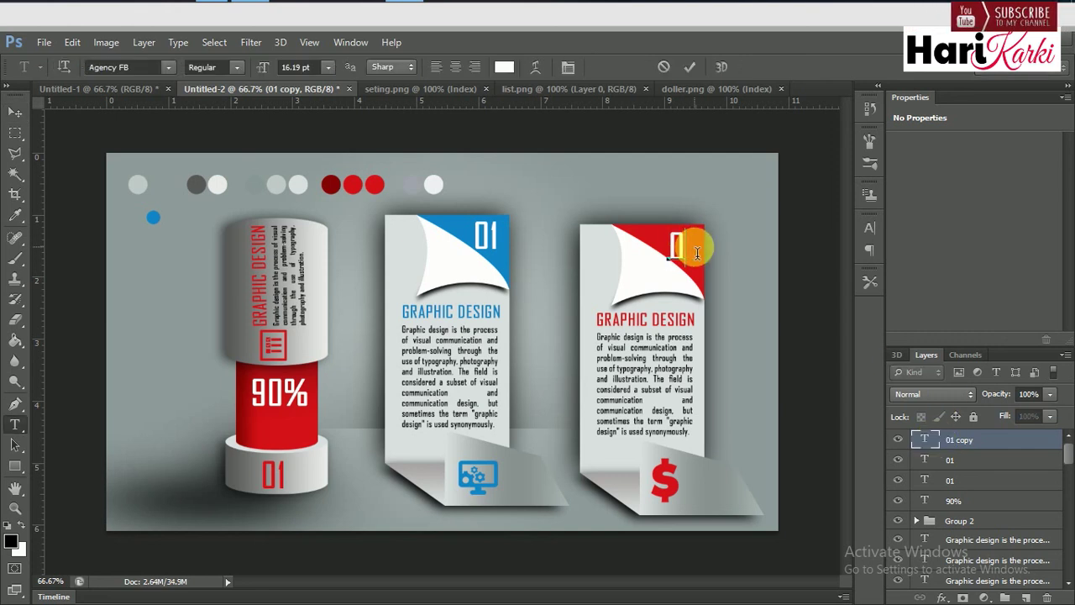
click(684, 246)
text(2)
click(966, 482)
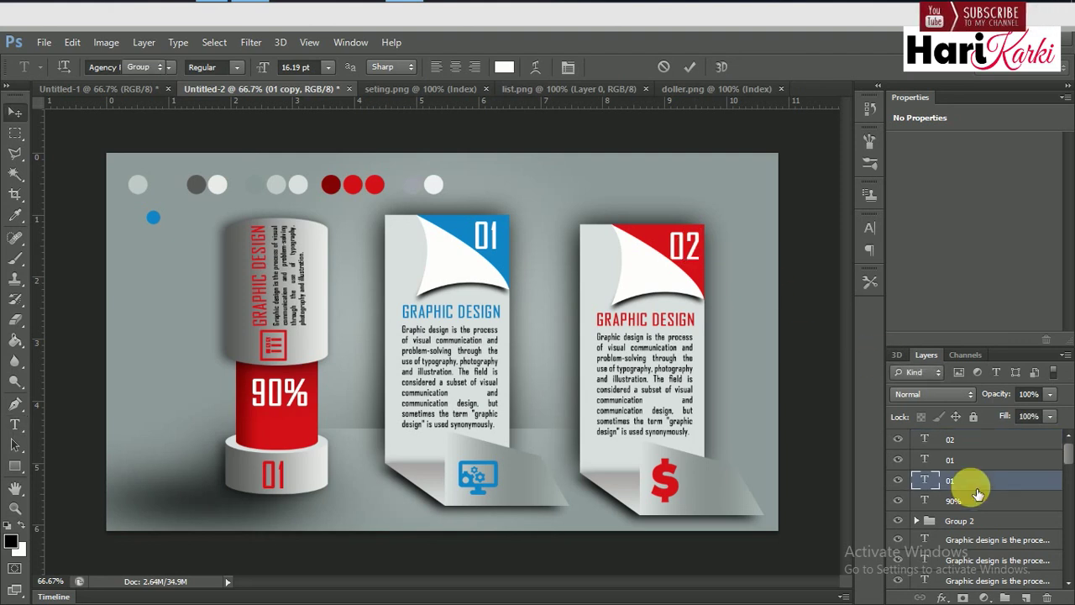
key(v)
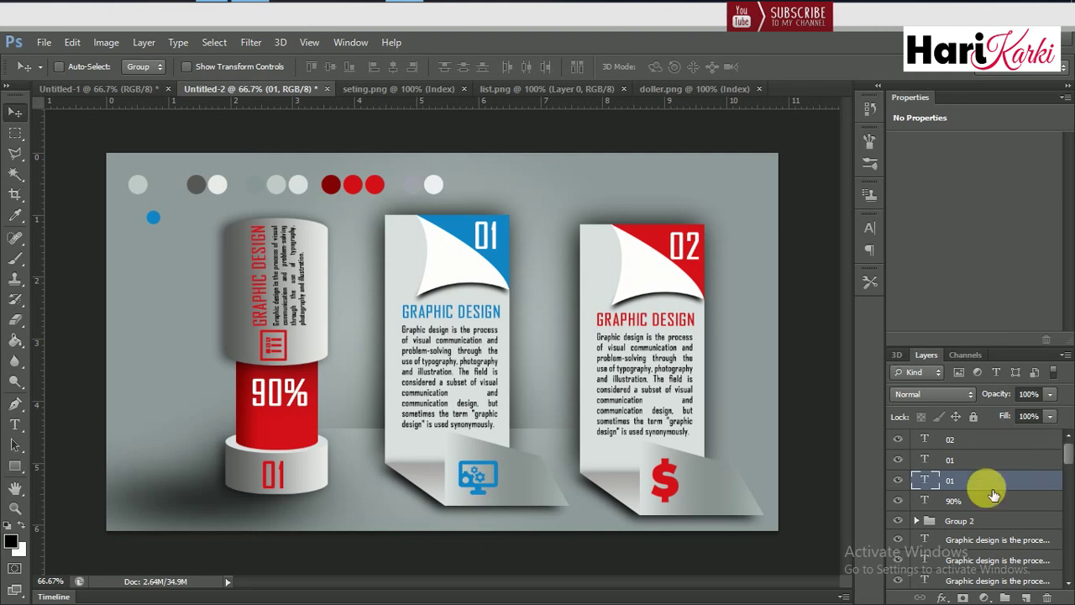
Hide Group 2's colour swatch circles and select all layers.
click(904, 526)
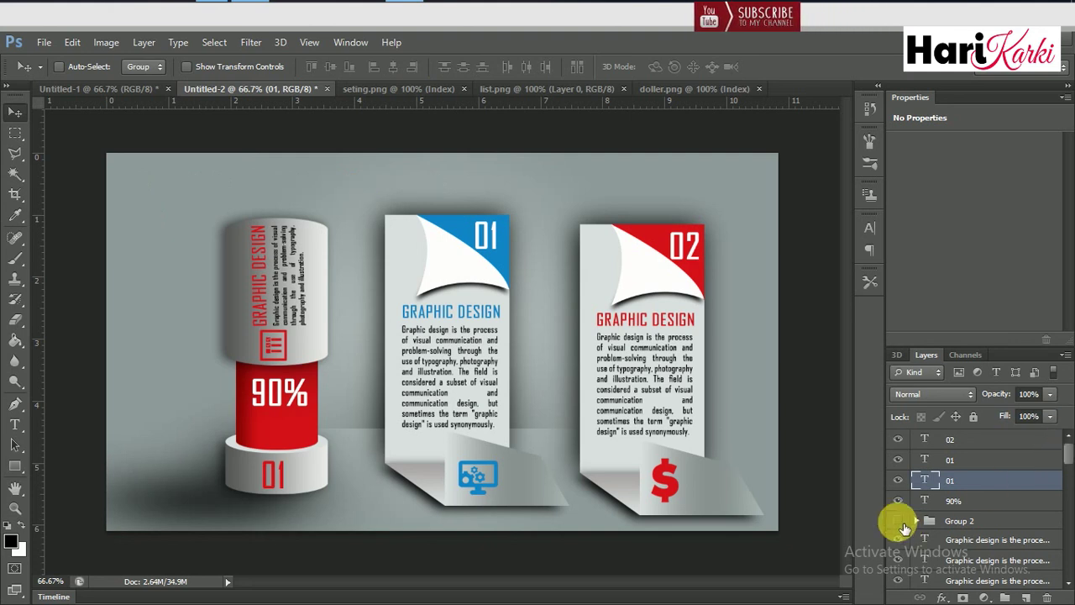
click(954, 522)
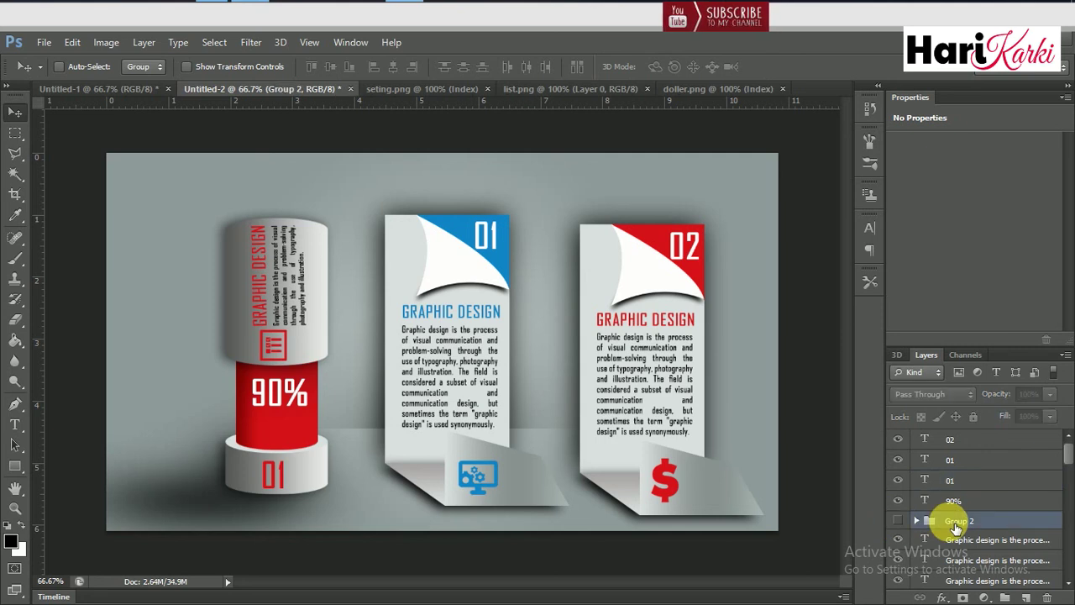
click(956, 524)
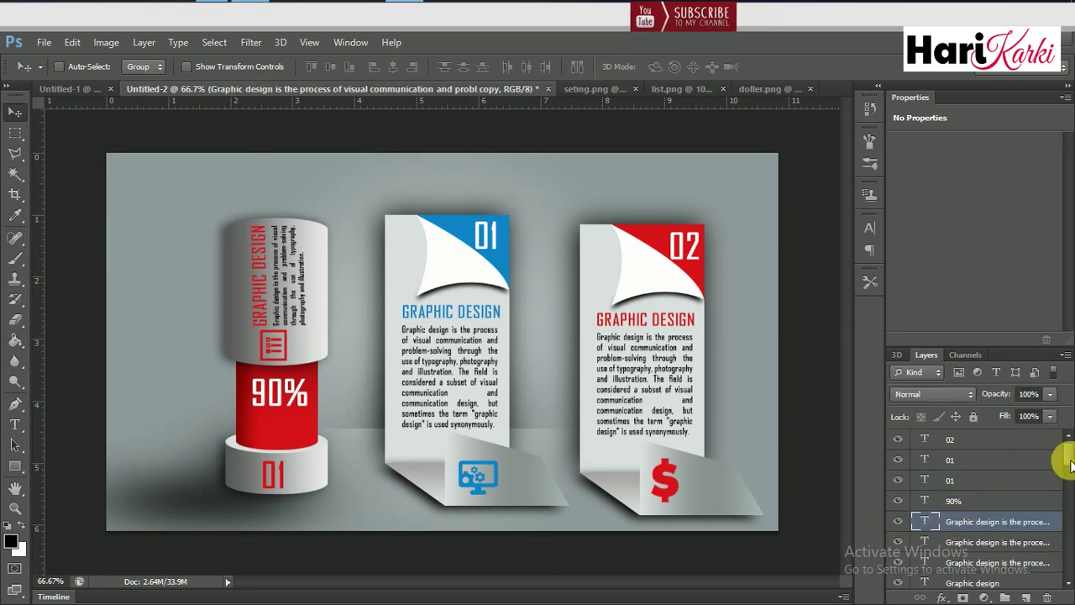
click(1056, 439)
drag(1068, 440, 1068, 593)
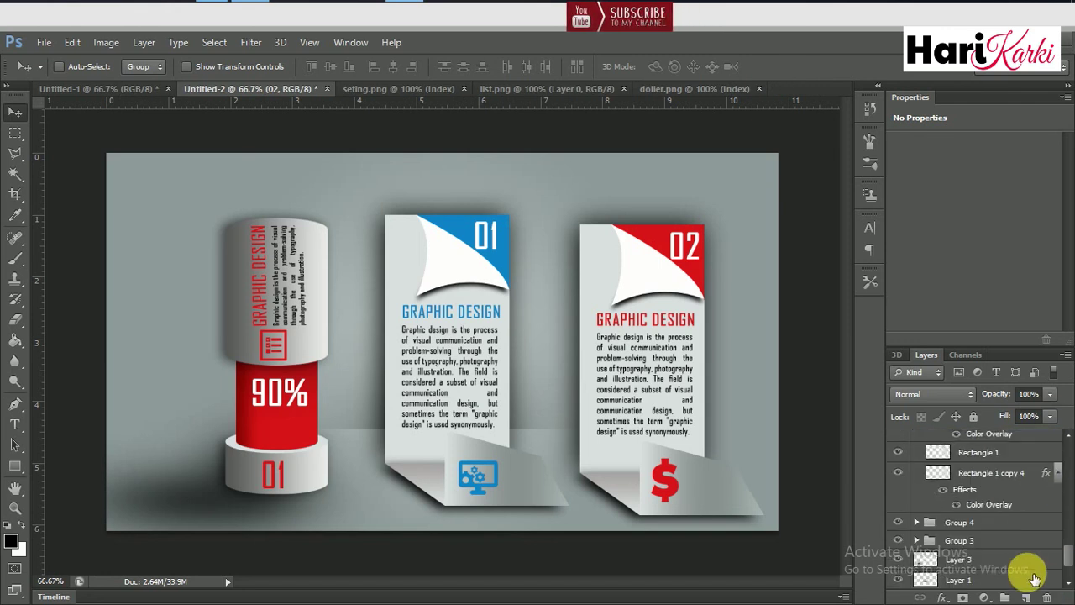
shift+click(994, 548)
key(ctrl+alt+a)
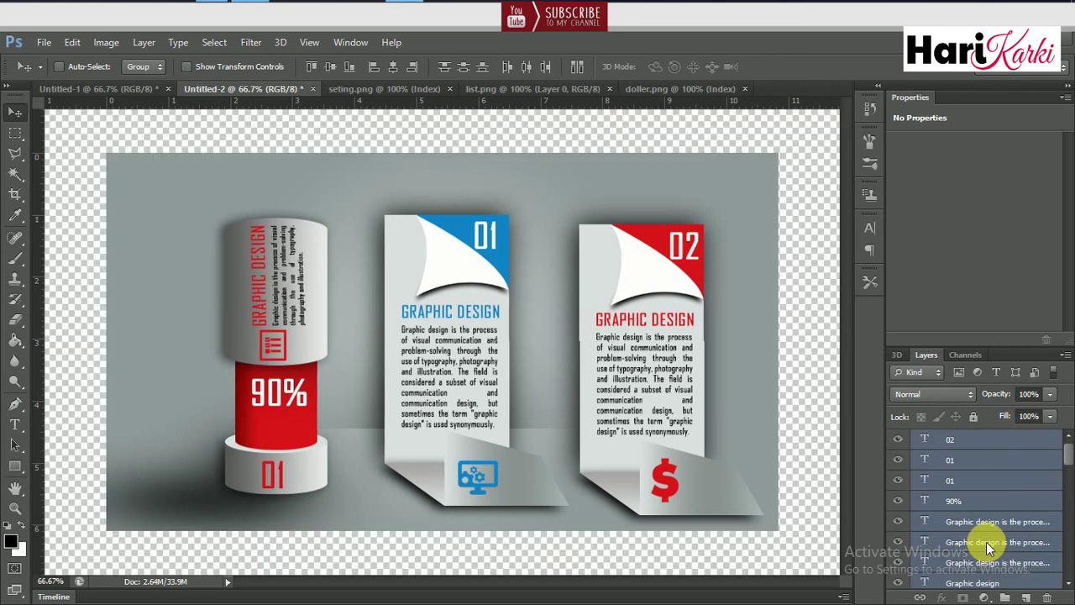
Shift the cylinder and cards left on the canvas.
key(Left)
key(Left)
key(Left)
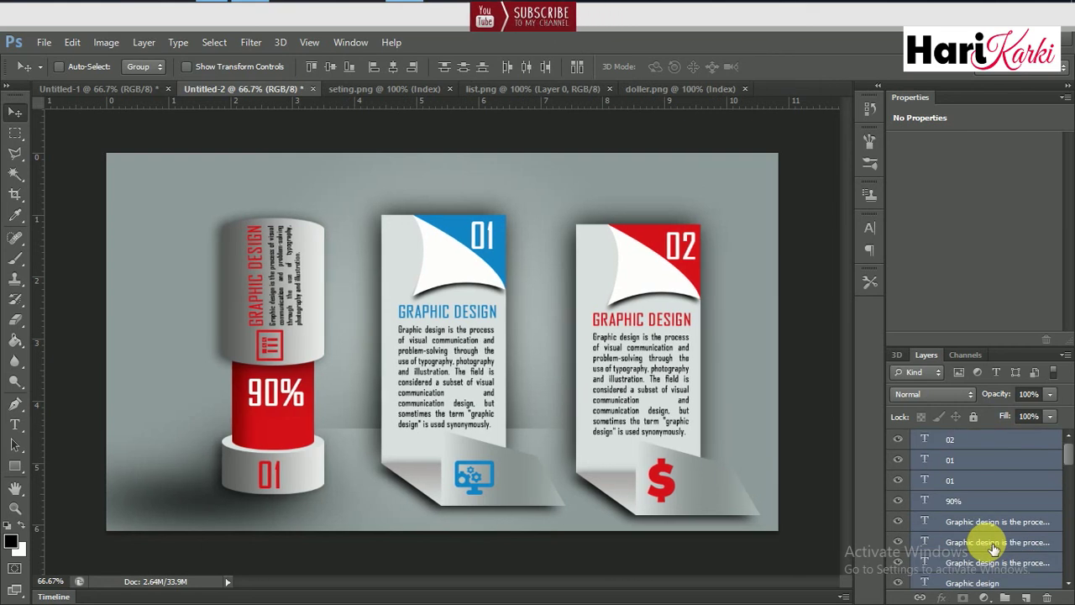
key(Left)
key(Left)
key(Left)
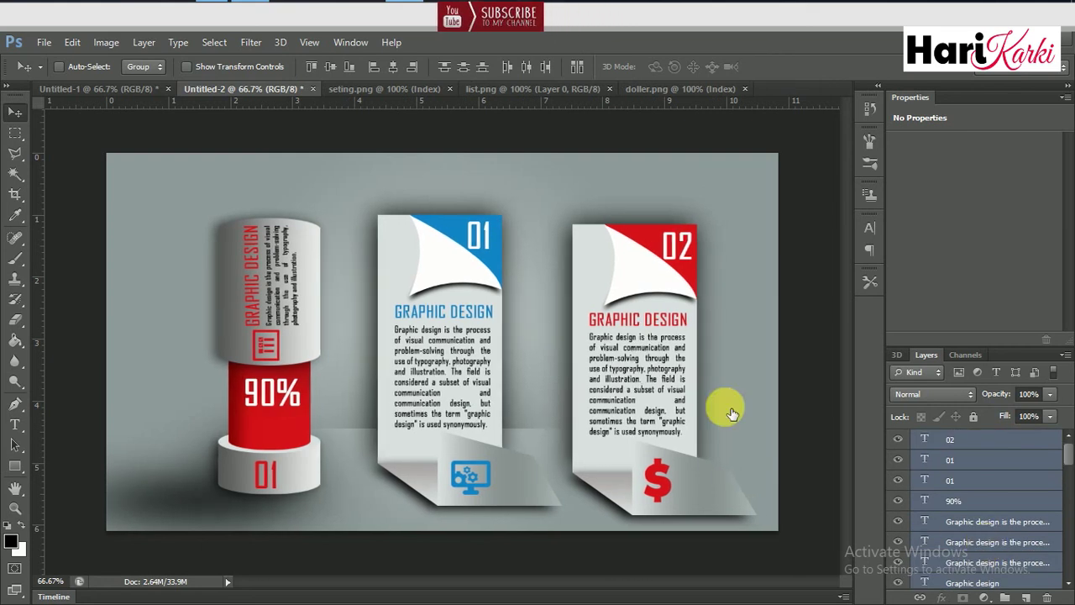
drag(609, 372, 578, 385)
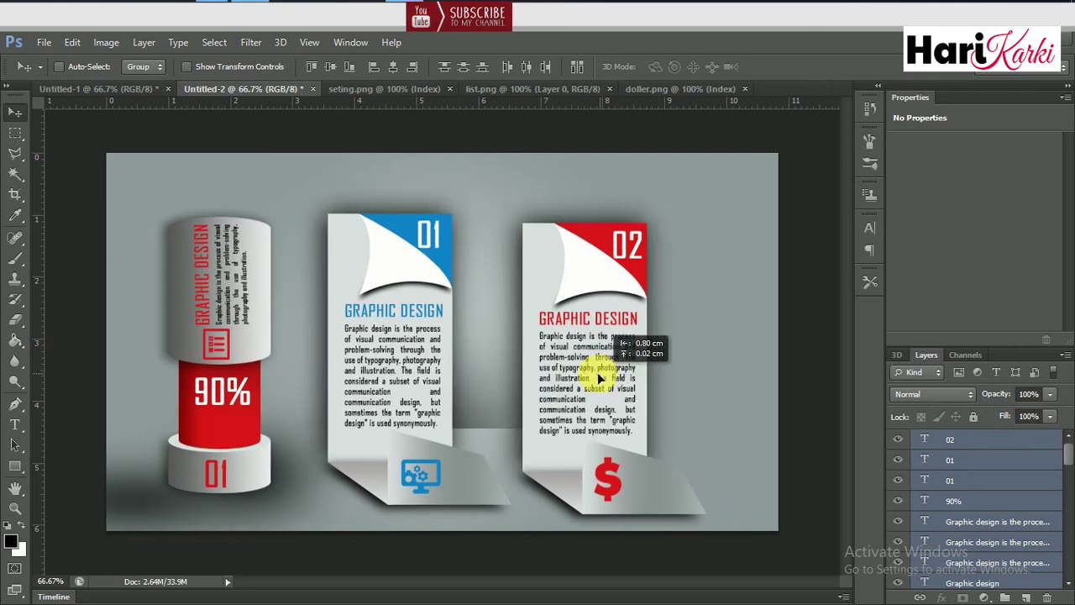
drag(578, 385, 555, 378)
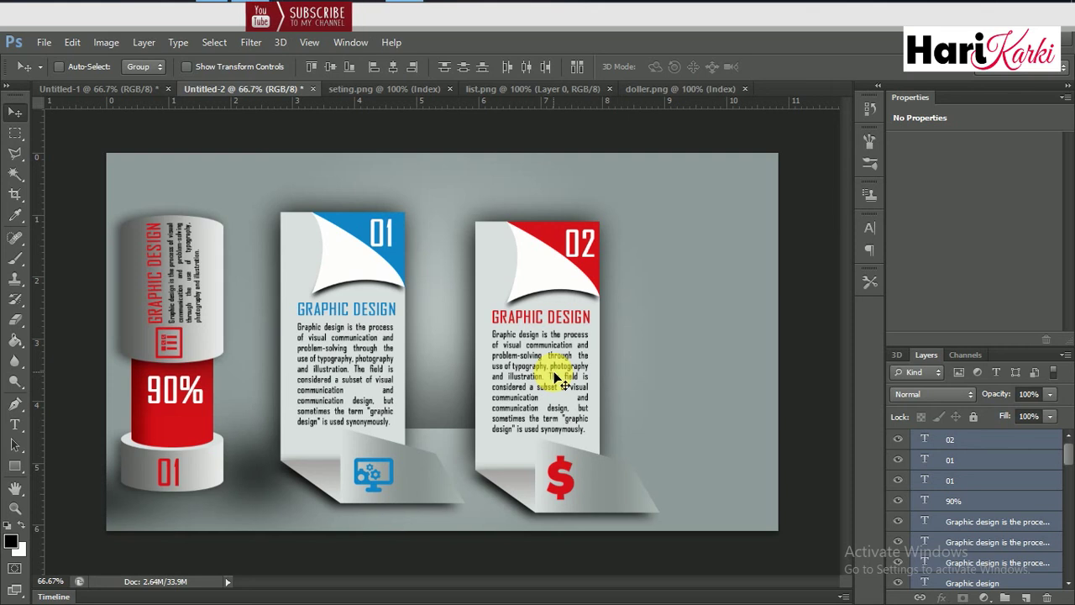
key(Right)
key(Right)
key(Right)
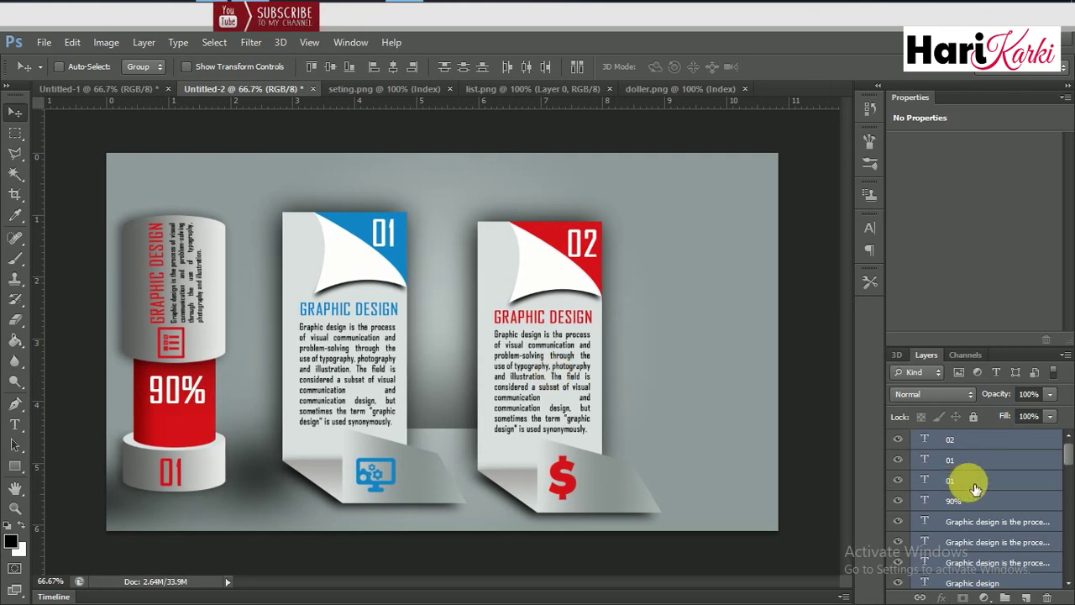
Duplicate the red card group and place the copy to the right of card 02.
click(1015, 479)
mouse_move(1058, 468)
mouse_down()
mouse_move(1066, 533)
mouse_move(1064, 504)
mouse_up()
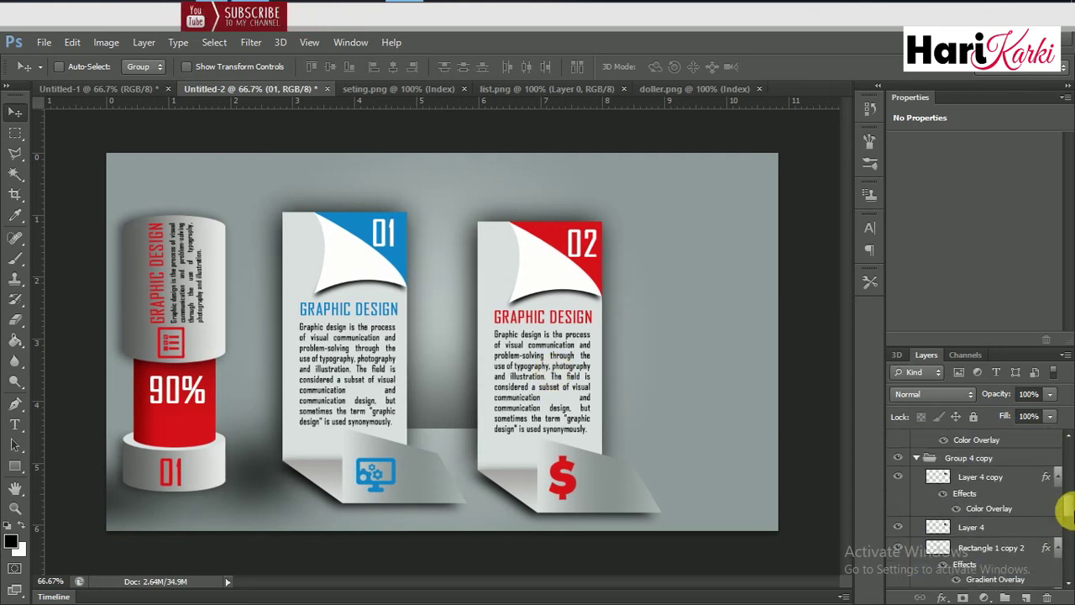
click(917, 459)
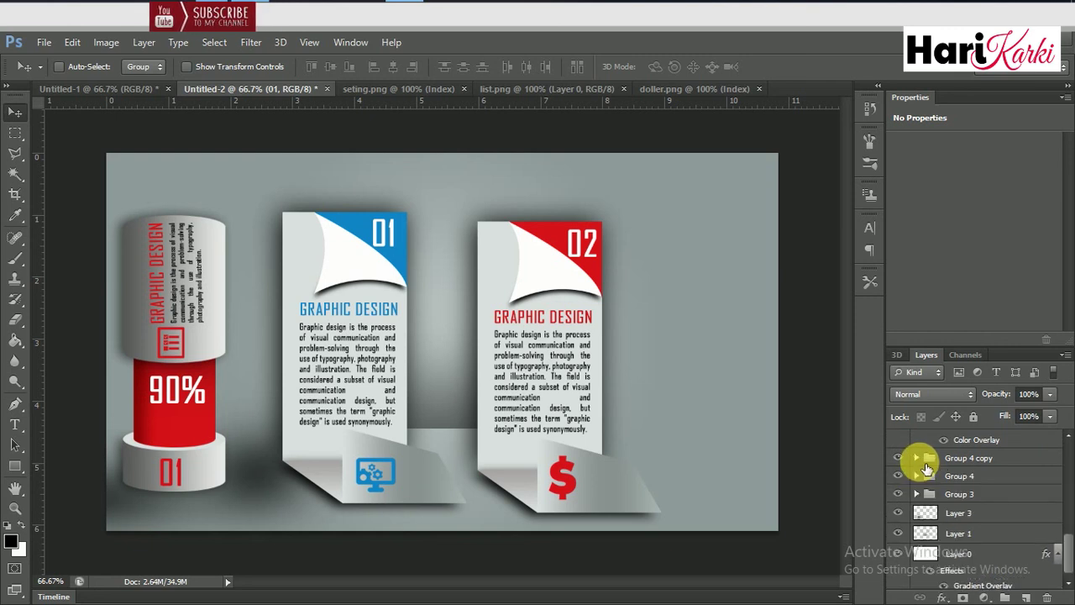
click(951, 462)
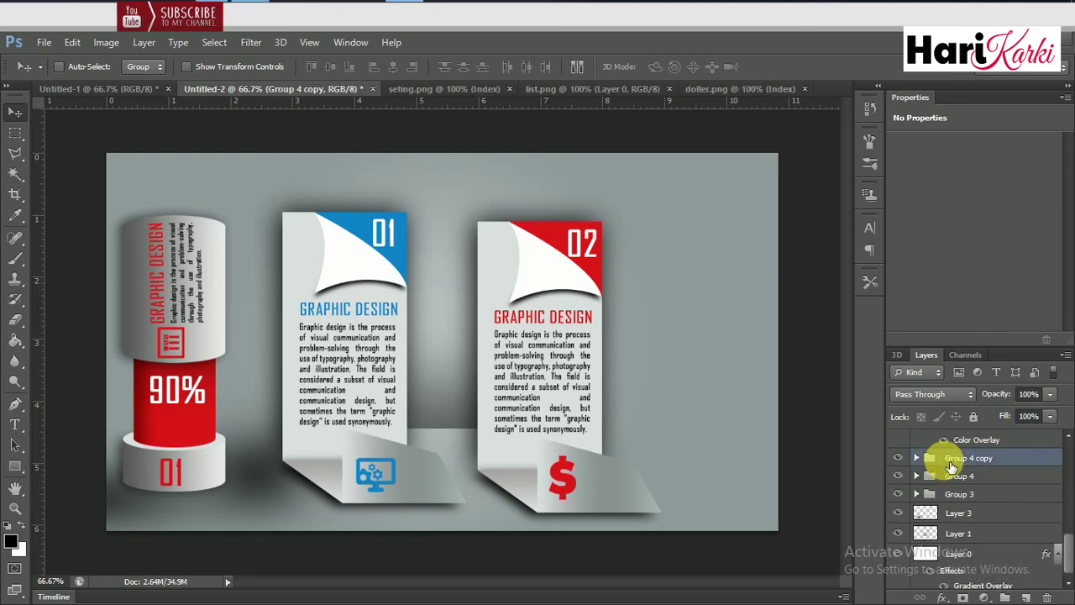
mouse_move(536, 379)
mouse_down()
mouse_move(732, 410)
mouse_move(721, 417)
mouse_move(716, 396)
mouse_up()
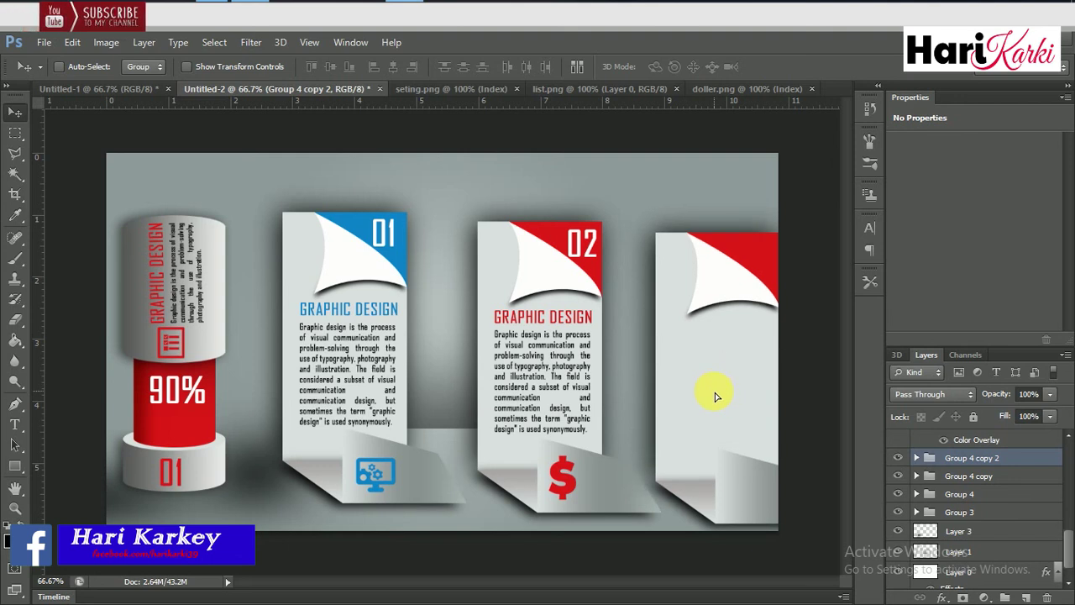
Select Group 4 and nudge the blue 01 card back into place.
ctrl+click(970, 483)
ctrl+click(976, 496)
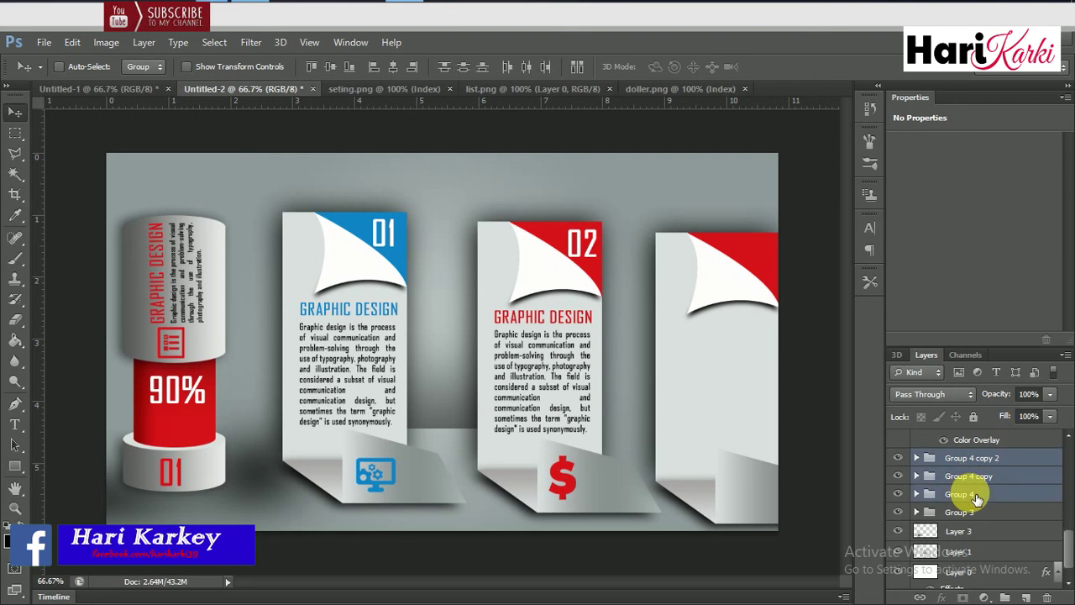
click(976, 496)
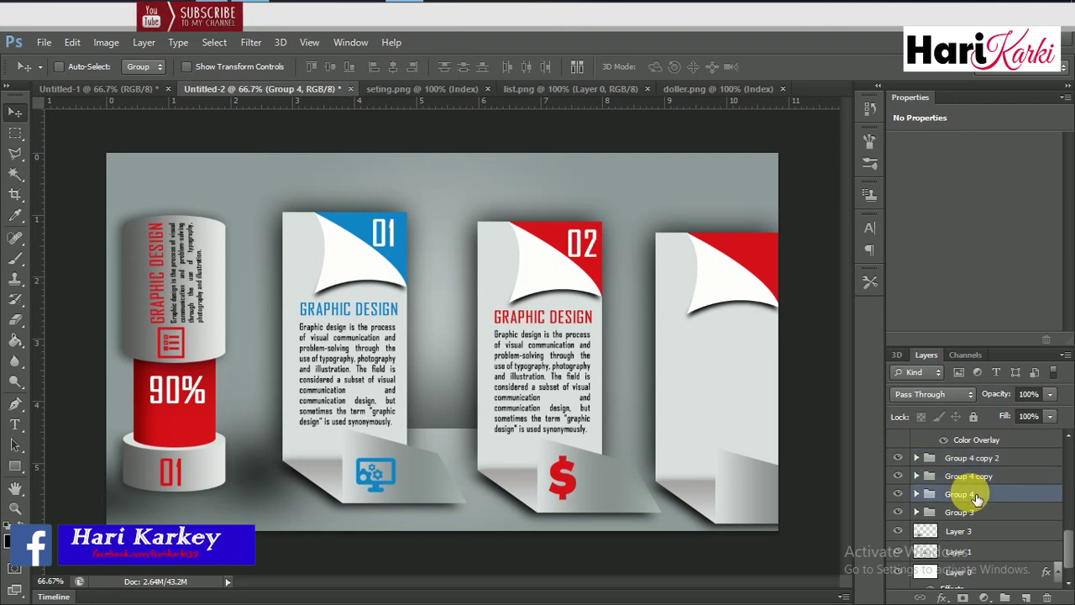
key(Left)
key(Left)
key(Left)
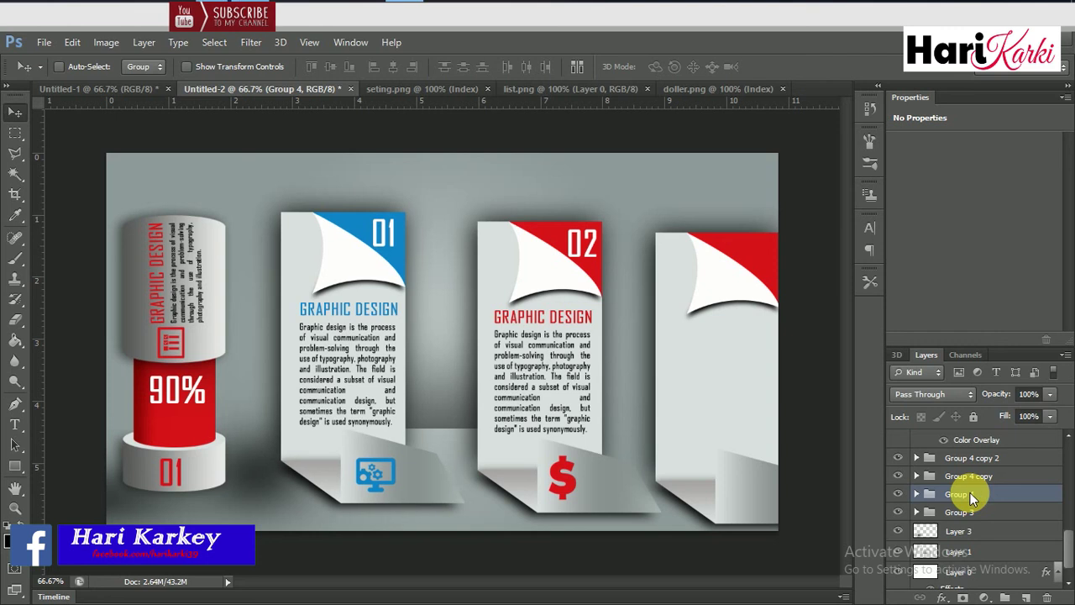
key(Right)
key(Right)
key(Right)
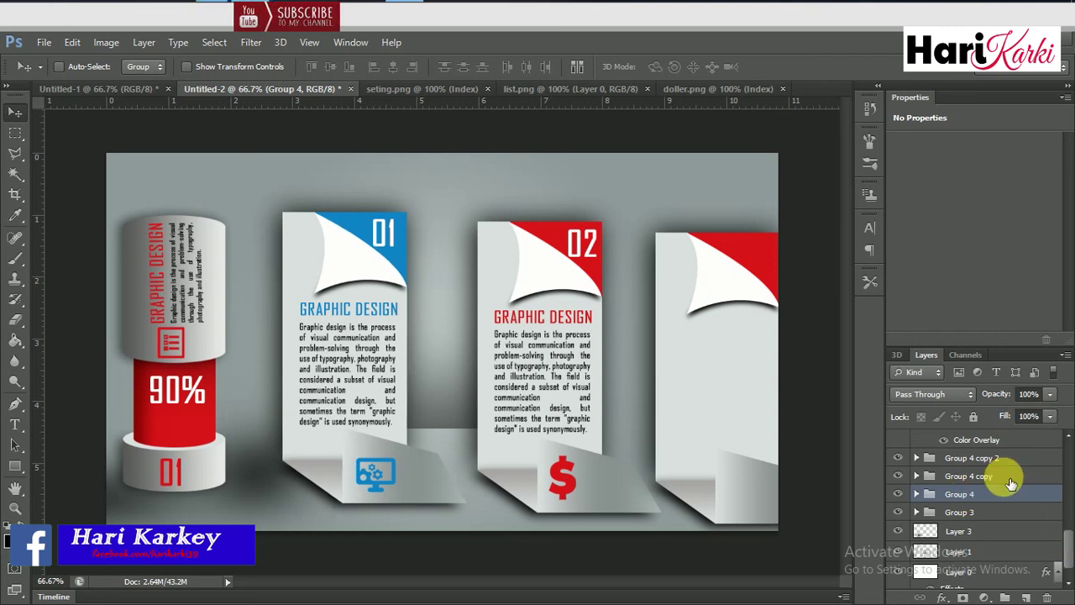
Select Group 4 copy and Layer 7 in the Layers panel.
ctrl+click(1008, 475)
scroll(1067, 542, up, 3)
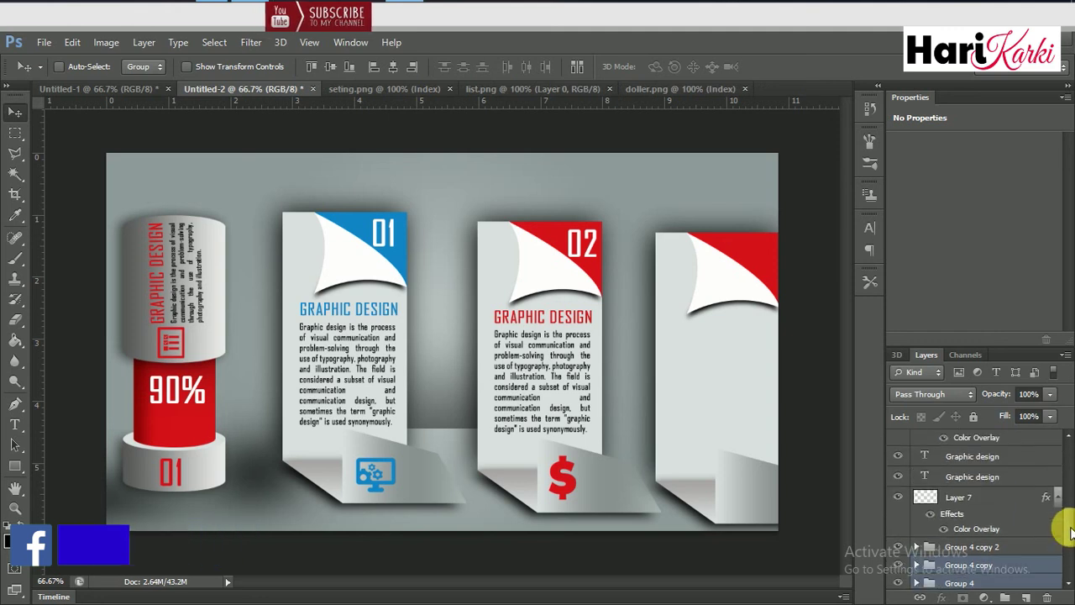
scroll(1067, 531, up, 1)
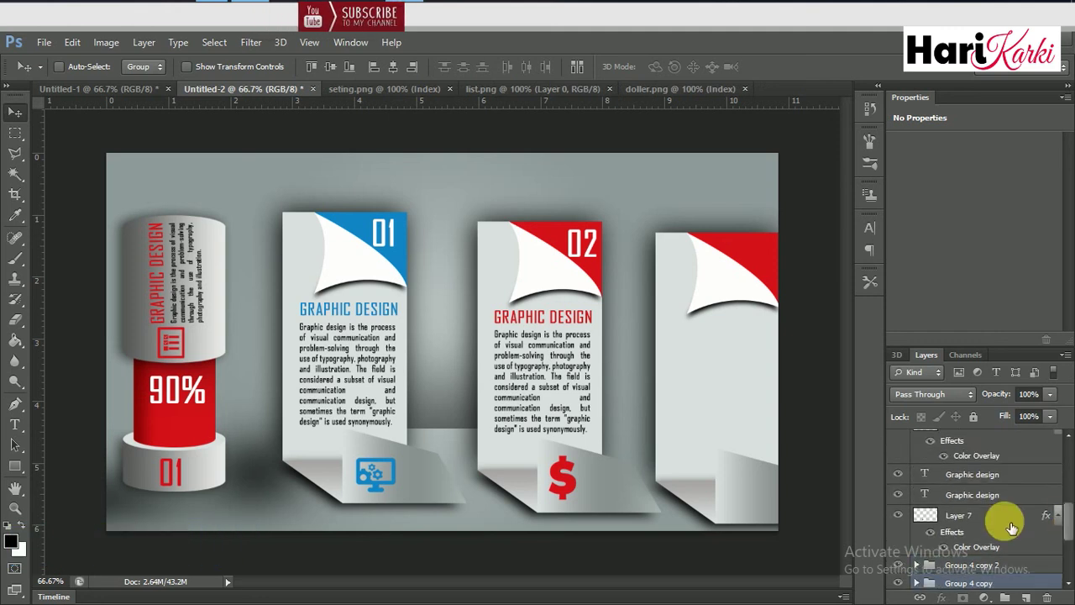
click(1049, 516)
scroll(1054, 516, up, 2)
scroll(1054, 505, up, 1)
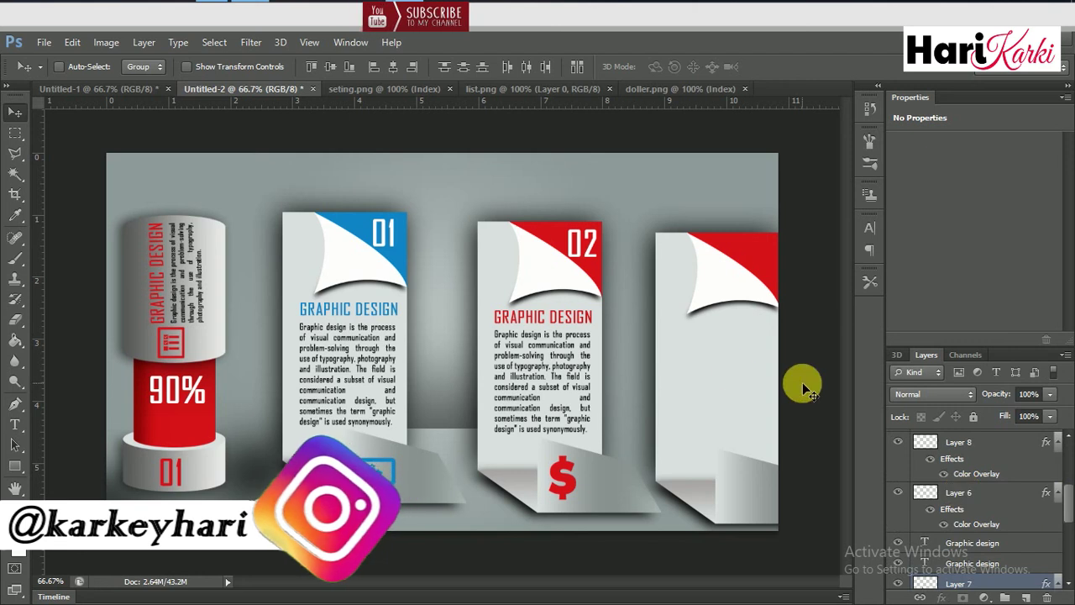
Crop-extend the canvas to the right so the third card fits.
click(14, 193)
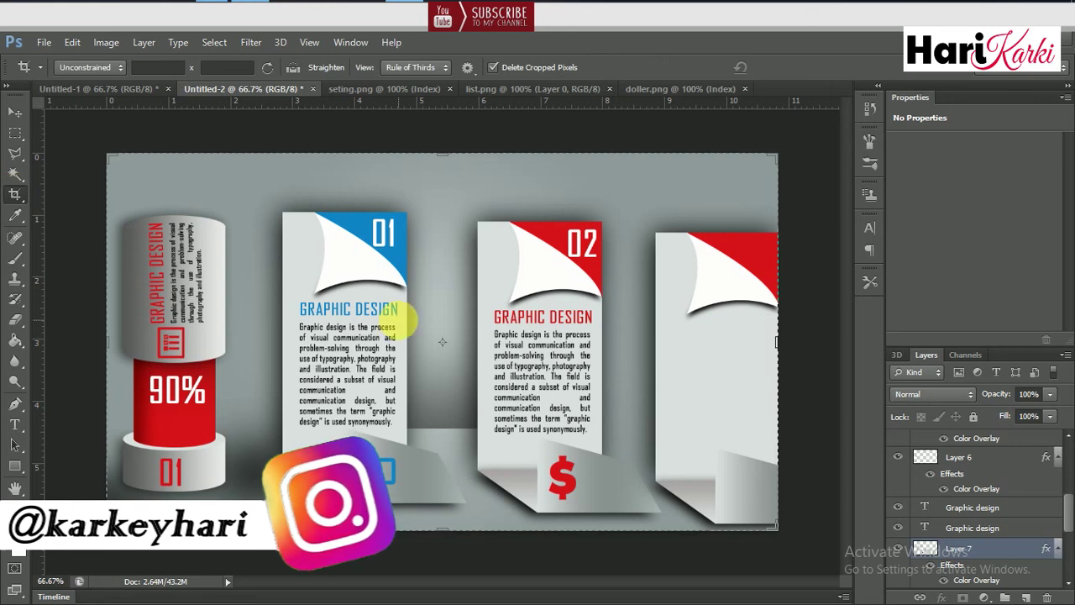
drag(776, 342, 816, 352)
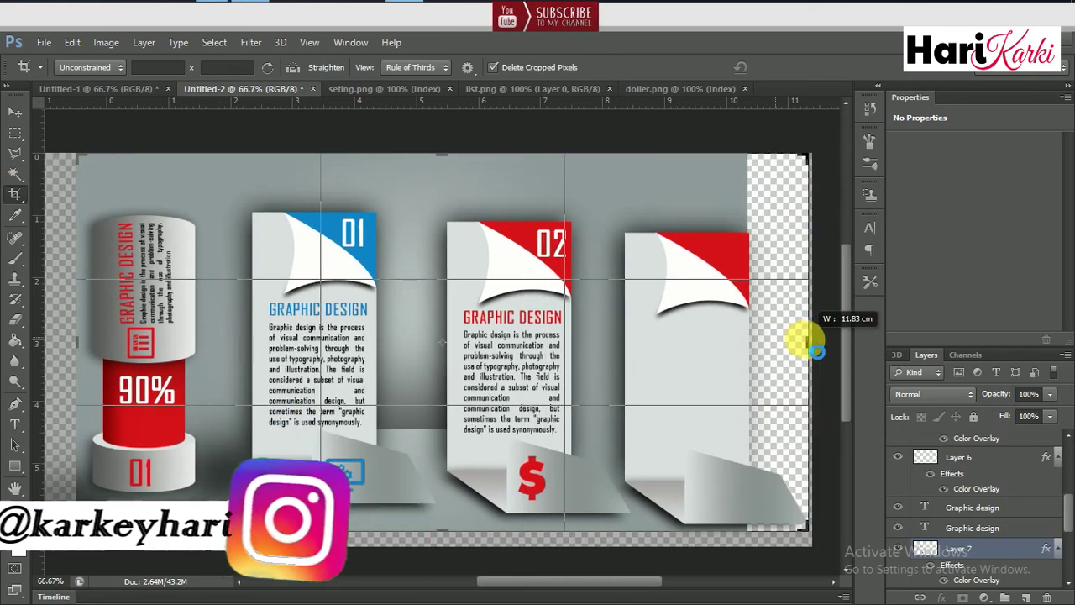
drag(816, 351, 811, 342)
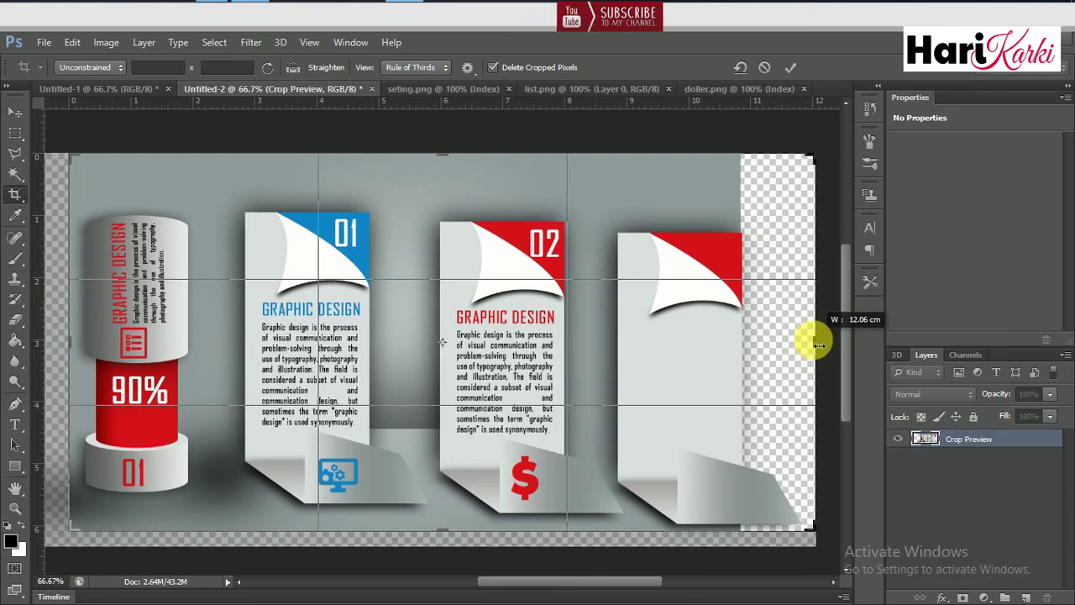
key(Return)
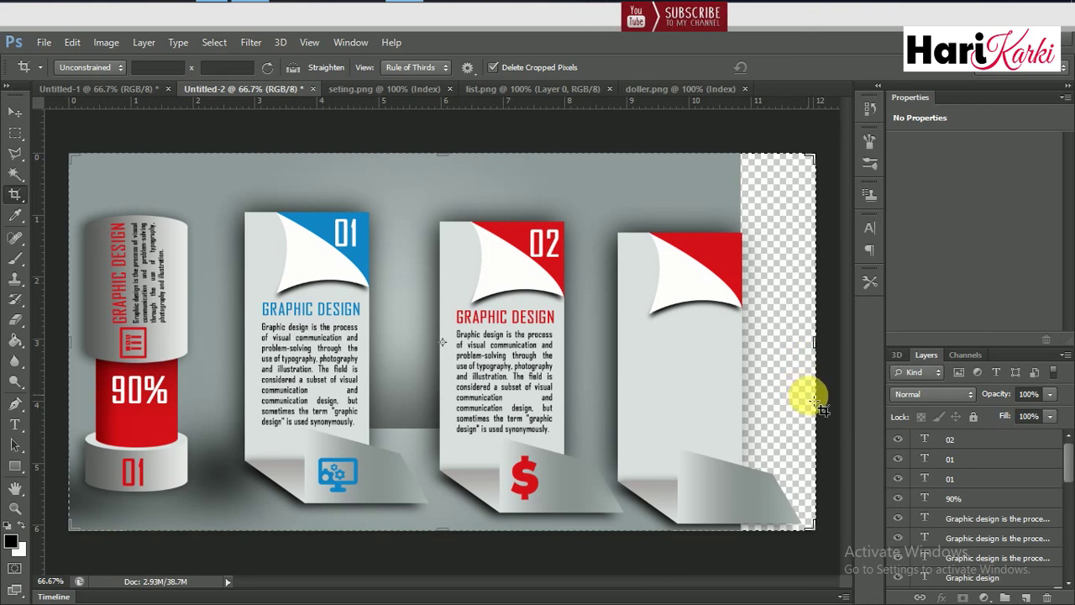
Stretch the gray background Layer 0 to fill the wider canvas.
drag(1069, 458, 1069, 554)
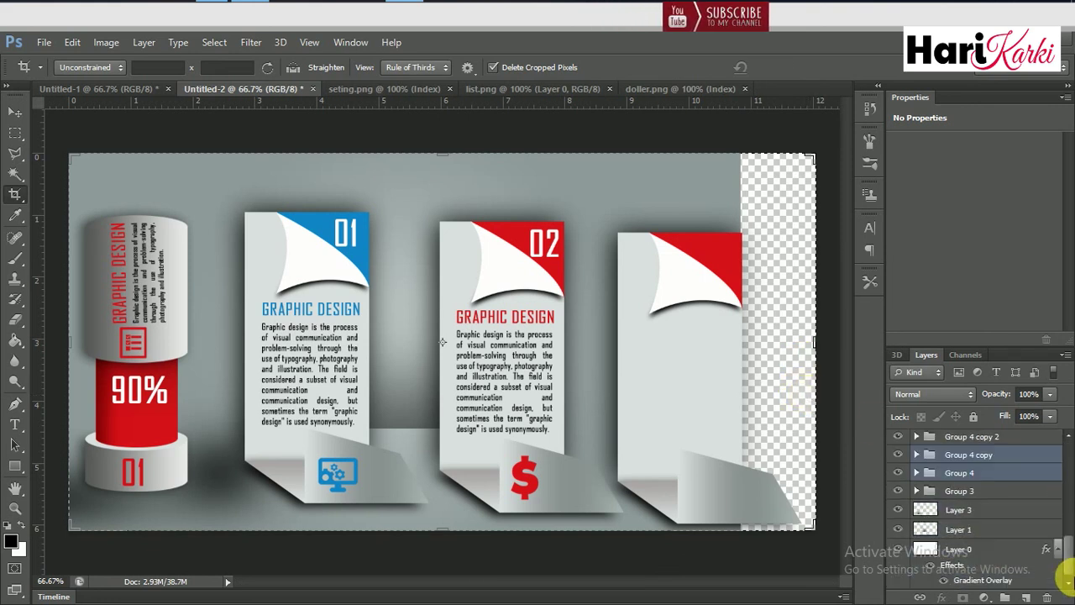
click(1009, 563)
key(ctrl+t)
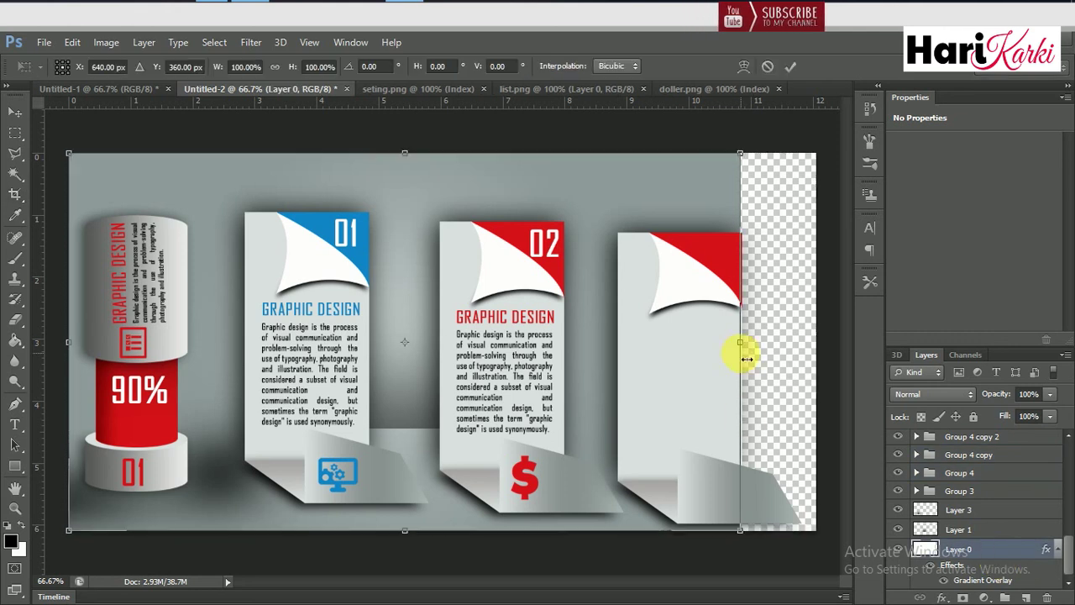
drag(793, 359, 831, 359)
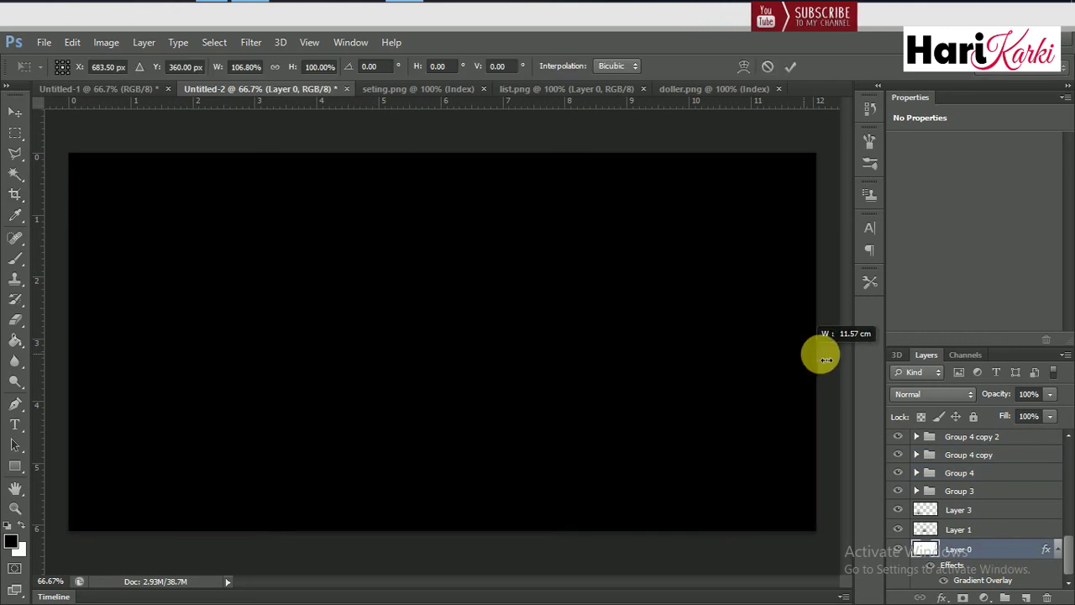
key(Return)
key(c)
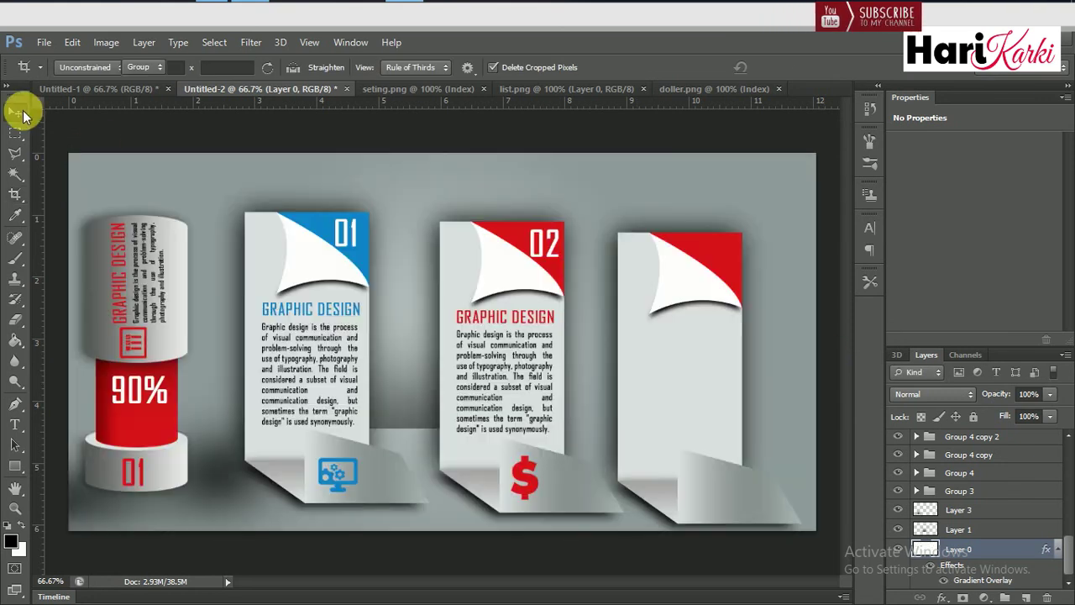
click(15, 111)
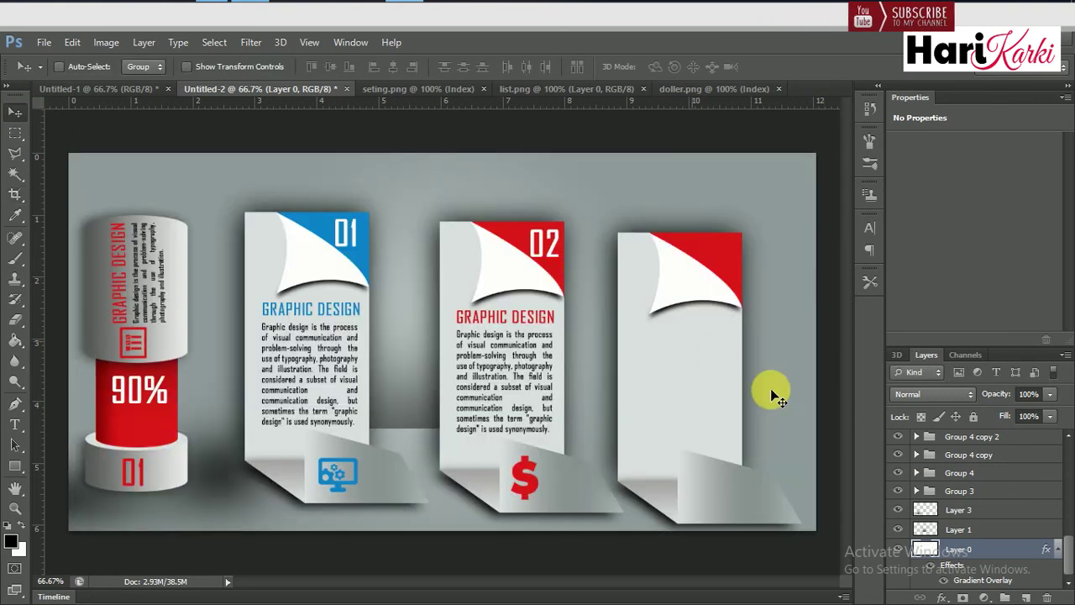
Nudge Group 4 copy 2 slightly right and up to even the card spacing.
click(975, 437)
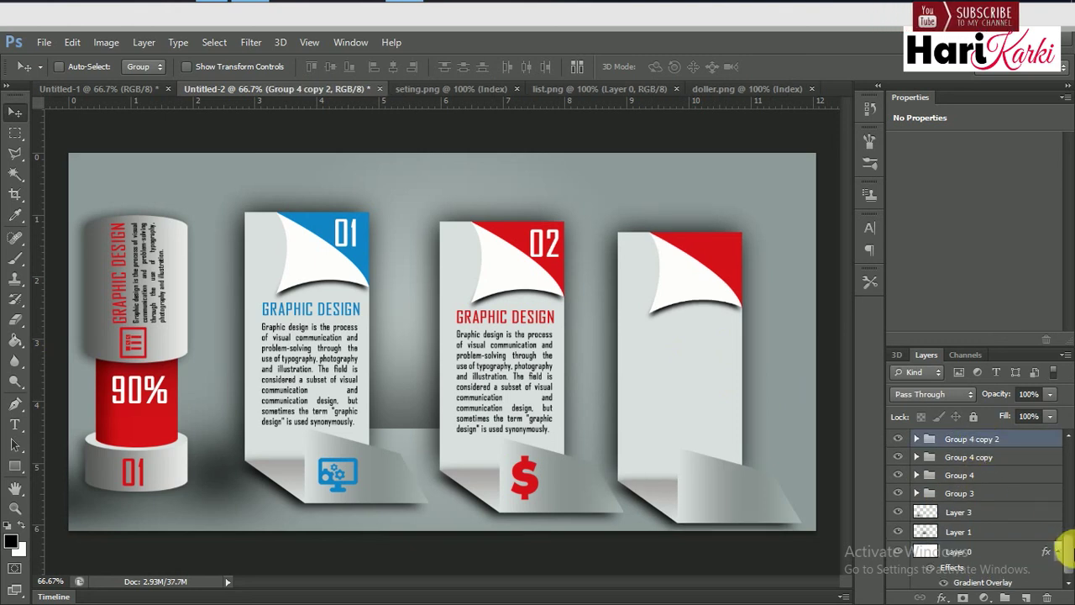
scroll(1063, 542, up, 2)
key(Right)
key(Right)
key(Right)
key(Right)
key(Right)
key(Up)
key(Up)
key(Up)
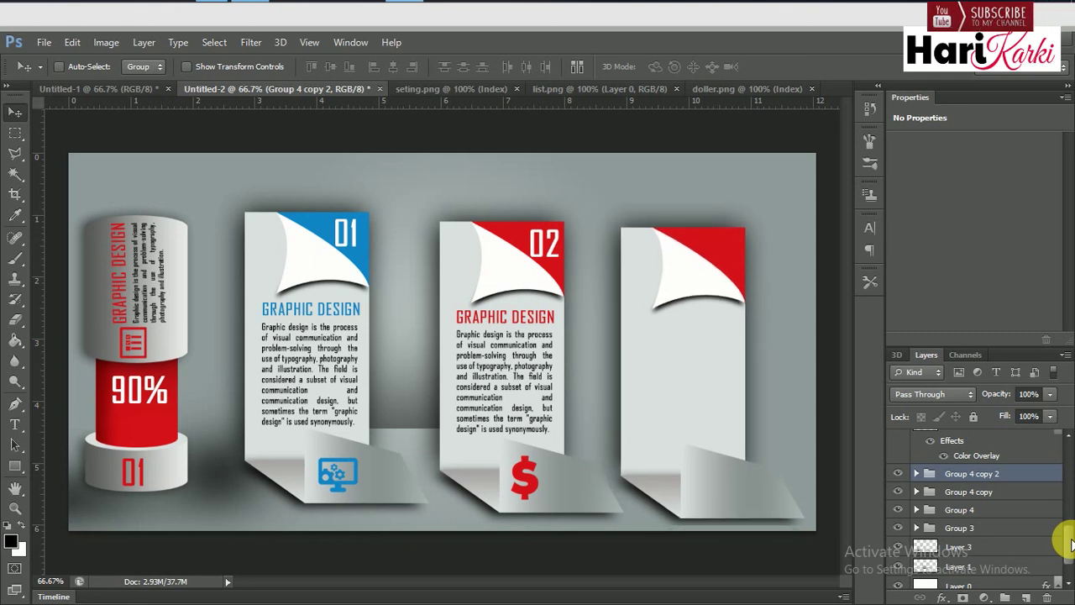
key(Up)
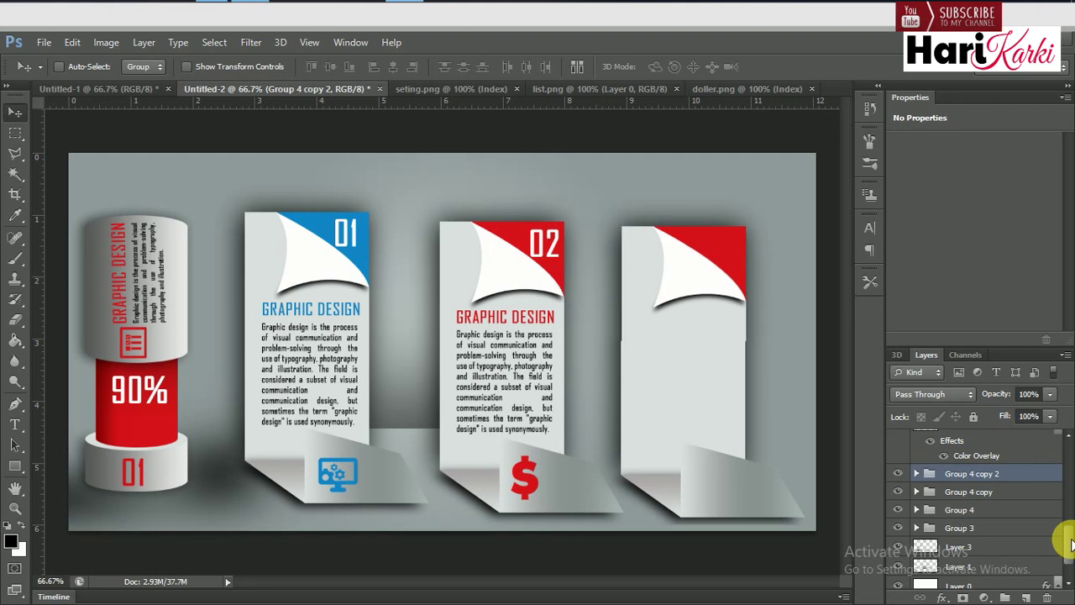
key(Right)
key(Right)
key(Right)
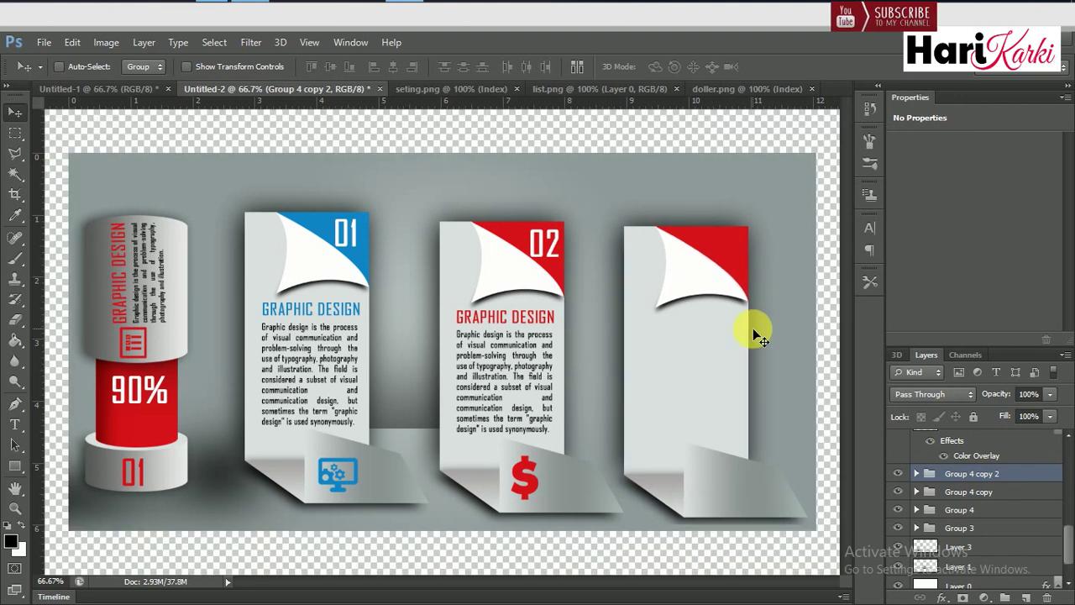
Select Layer 5, the third card's red curl shape.
right_click(717, 254)
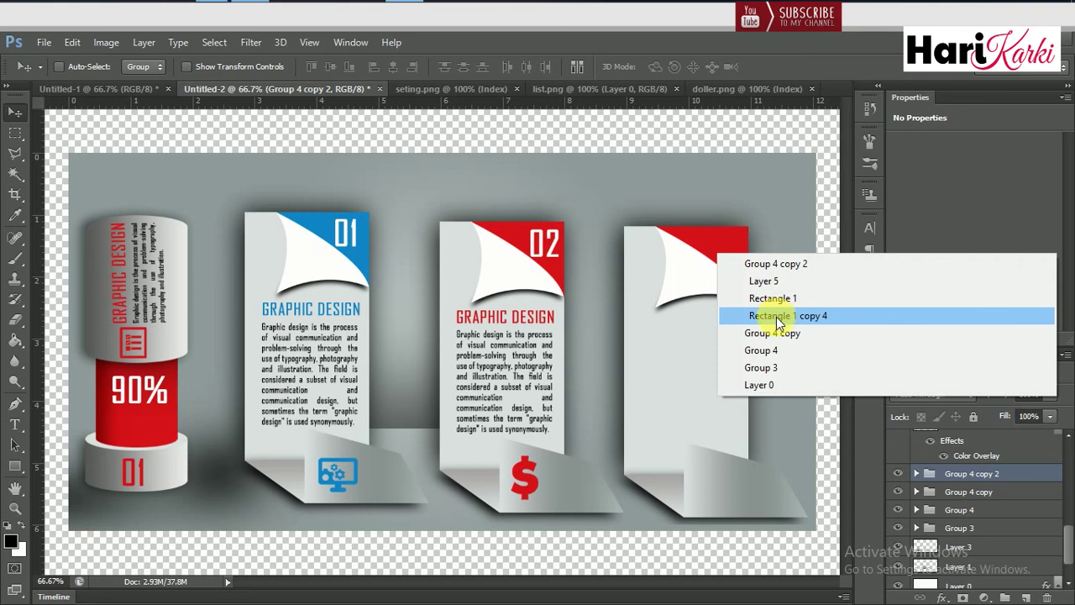
click(777, 318)
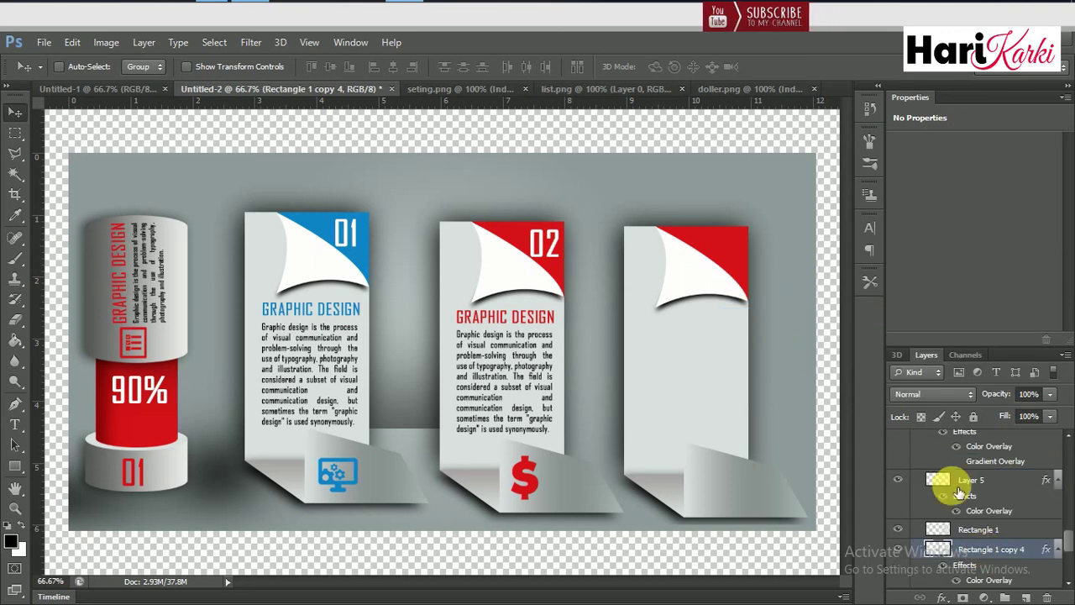
click(899, 480)
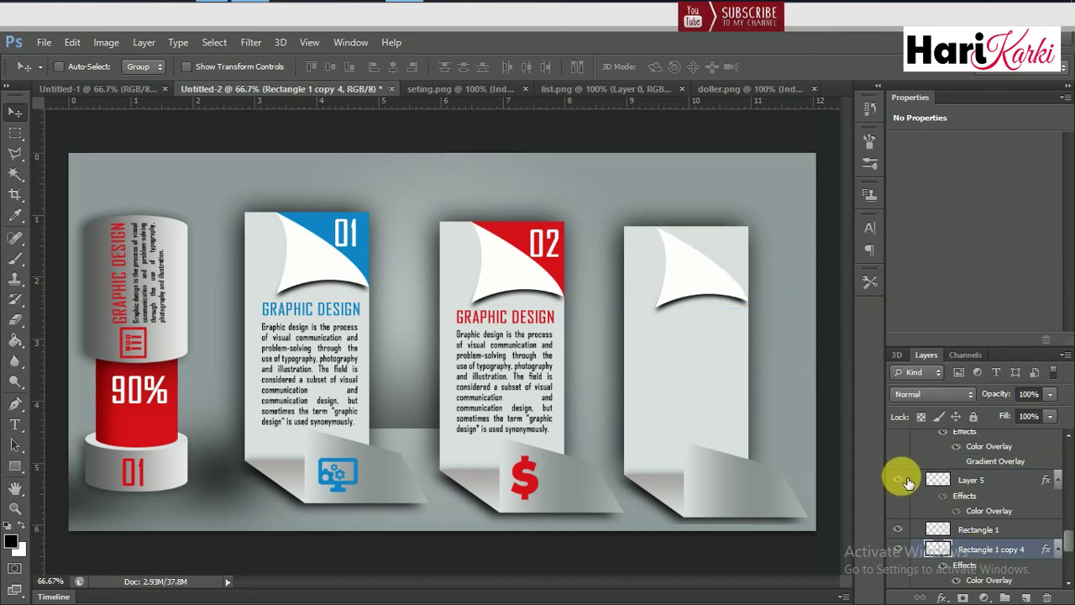
click(1050, 485)
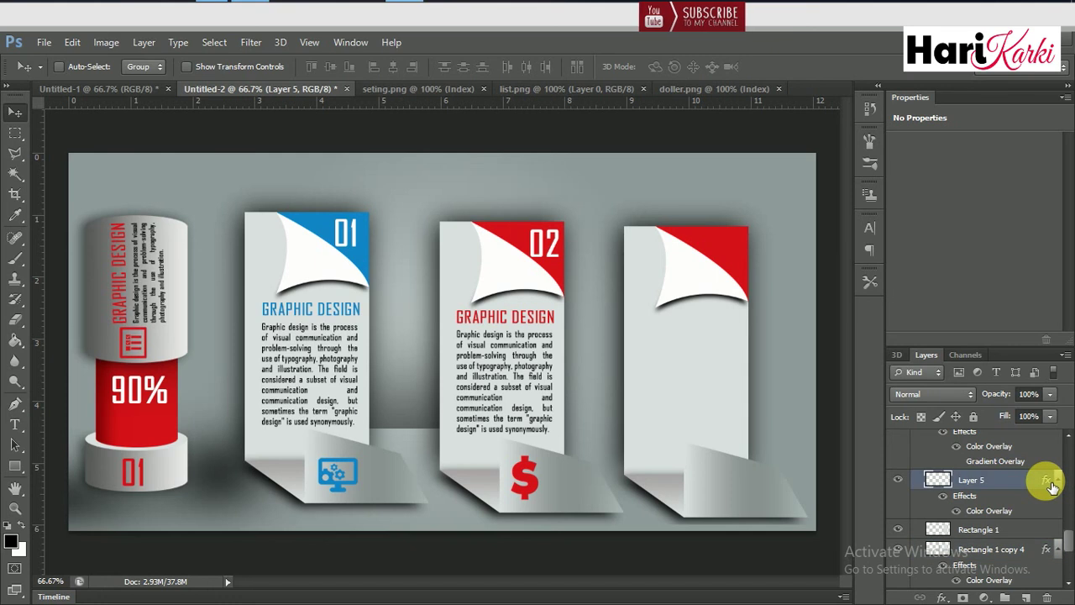
Give Layer 5 a yellow #dbca11 Color Overlay in place of the red.
double_click(1052, 487)
drag(710, 273, 908, 284)
click(665, 467)
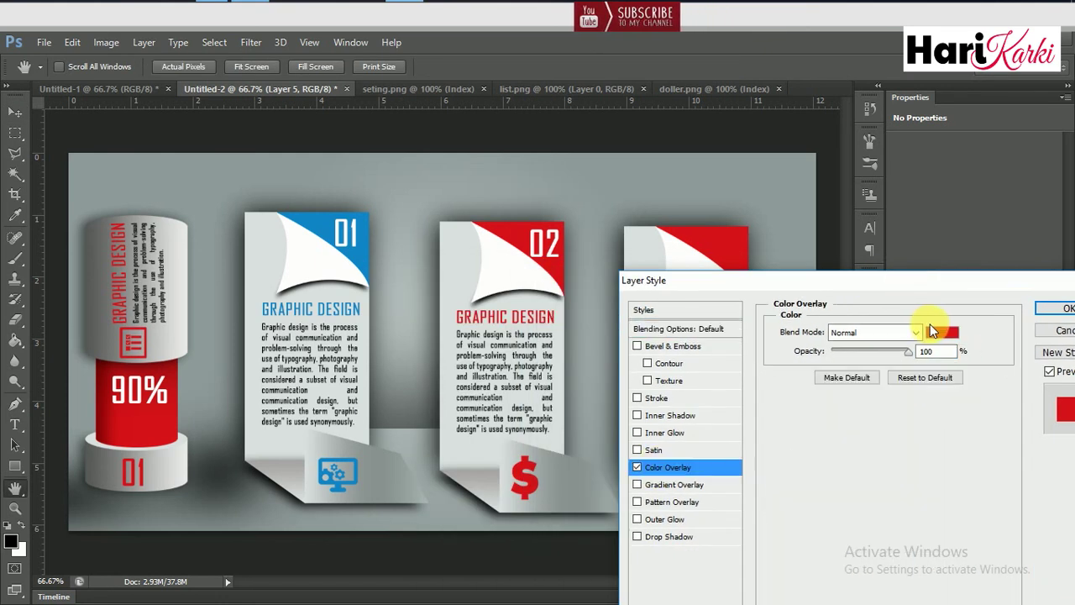
click(941, 332)
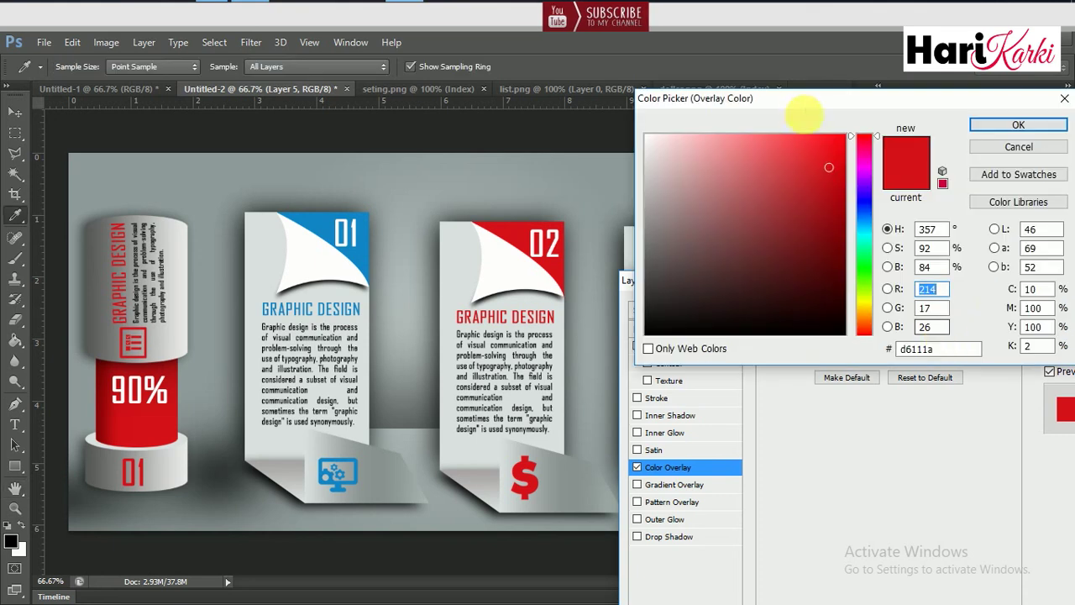
mouse_move(801, 106)
mouse_down()
mouse_move(867, 197)
mouse_move(837, 299)
mouse_up()
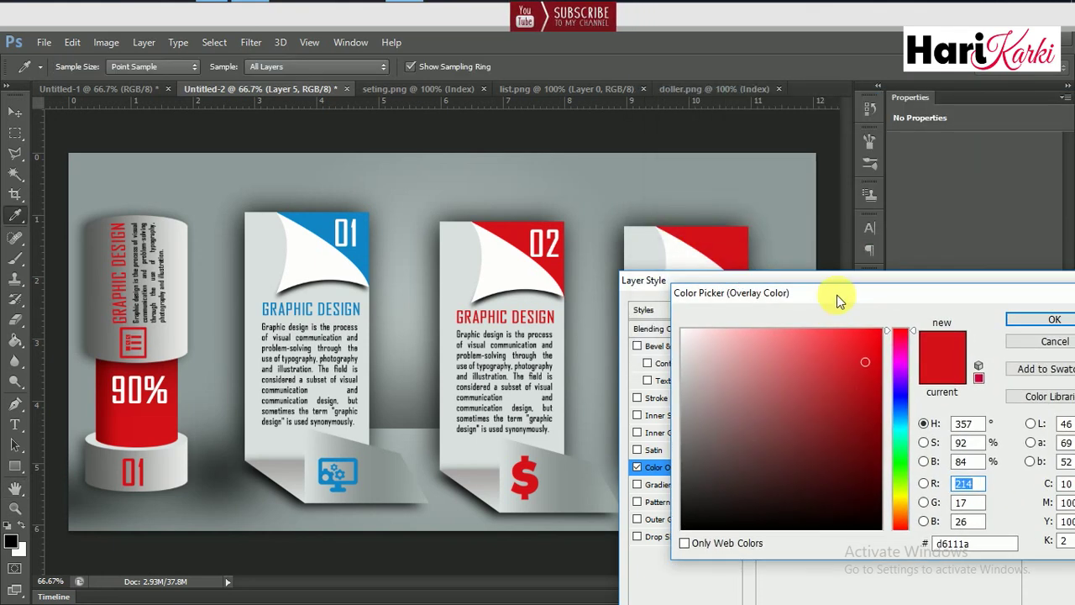
click(905, 497)
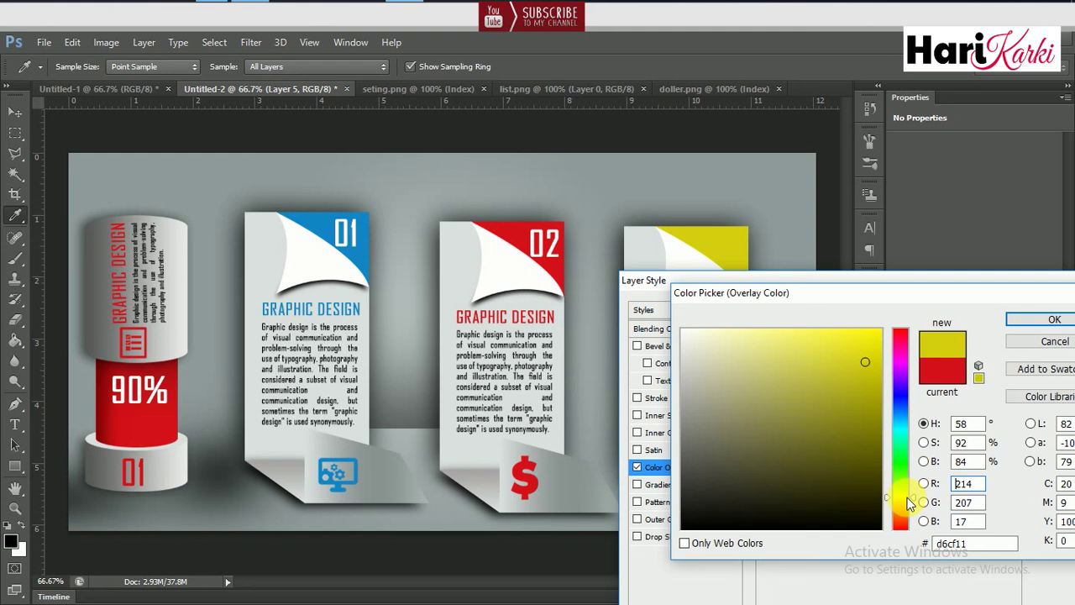
drag(910, 502, 909, 502)
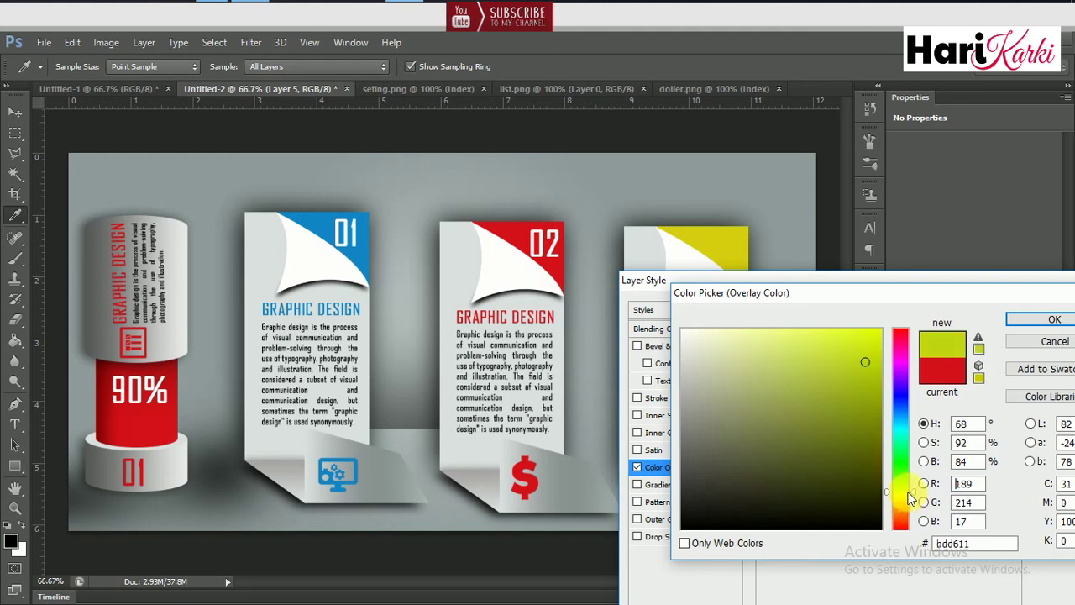
mouse_move(865, 363)
mouse_down()
mouse_move(896, 323)
mouse_move(867, 357)
mouse_up()
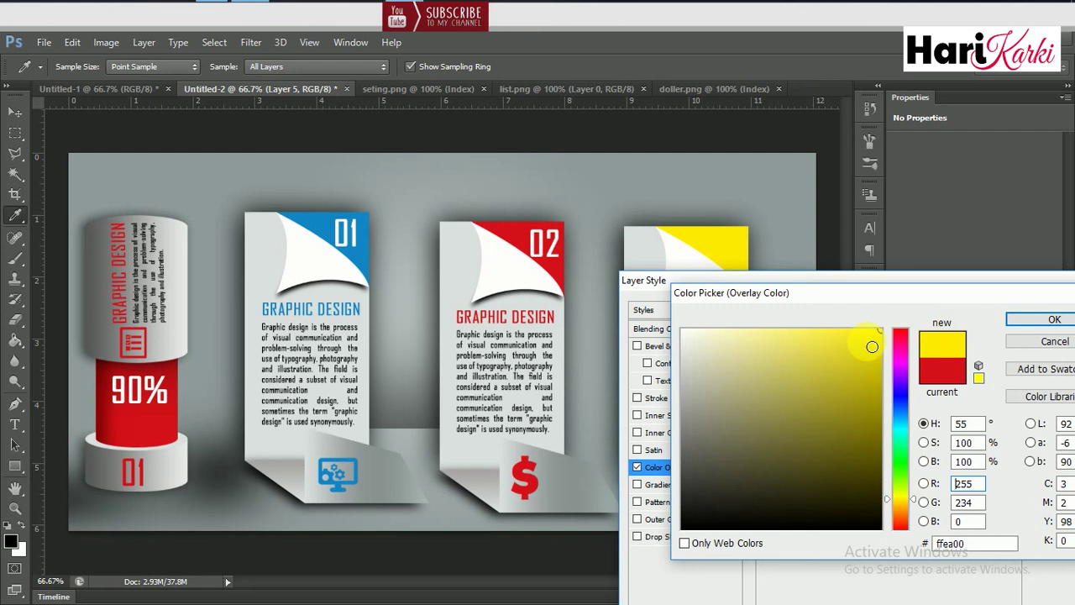
click(1026, 318)
click(1044, 309)
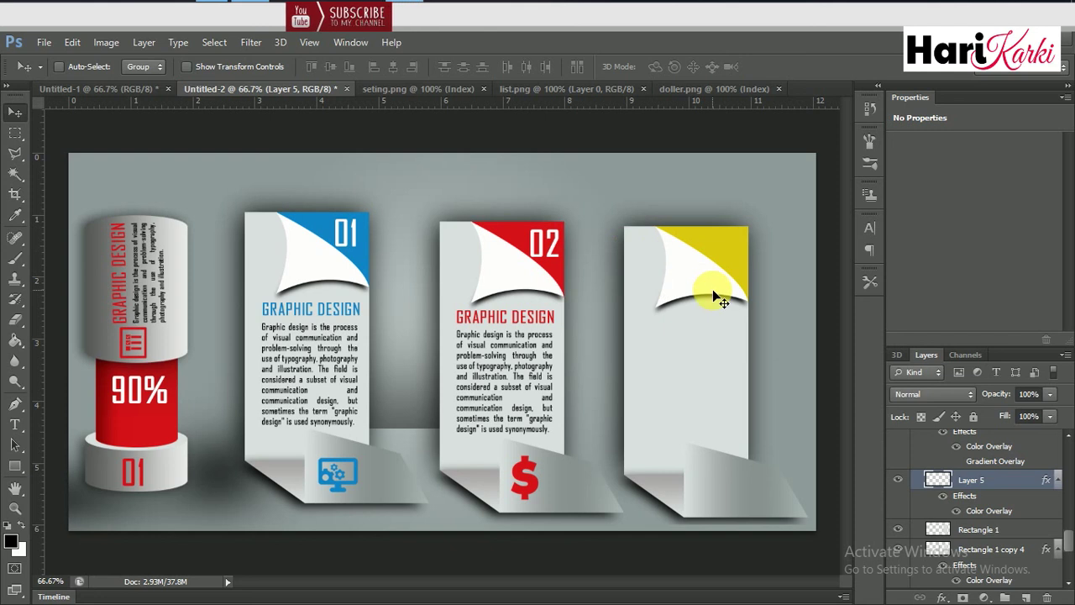
Copy the red card's Graphic design title onto the yellow card and nudge it into place.
right_click(510, 318)
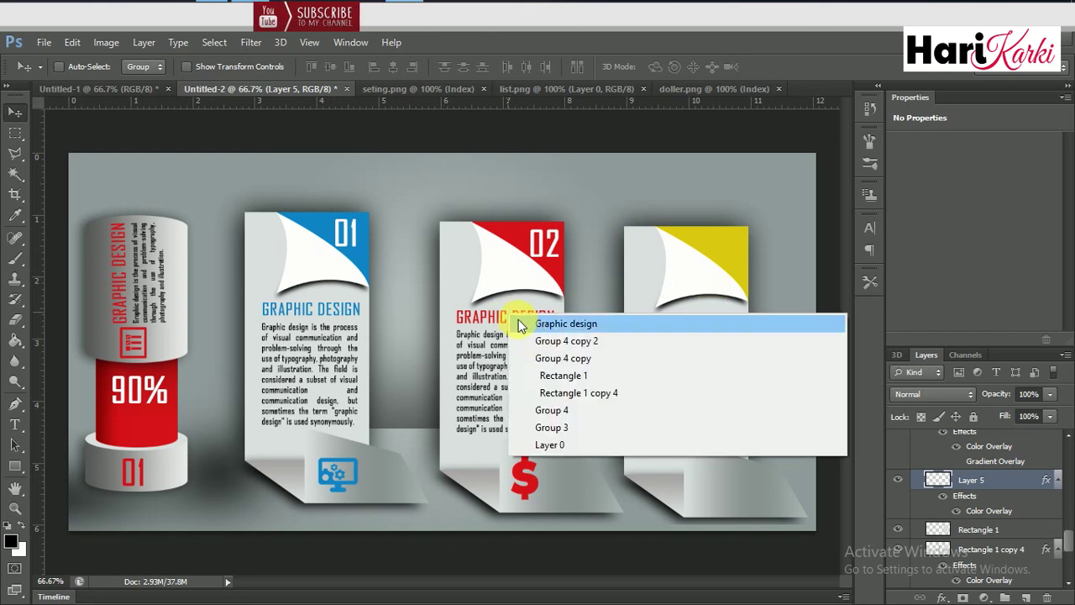
click(529, 321)
drag(535, 329, 710, 332)
key(Up)
key(Up)
key(Up)
key(Left)
key(Left)
key(Left)
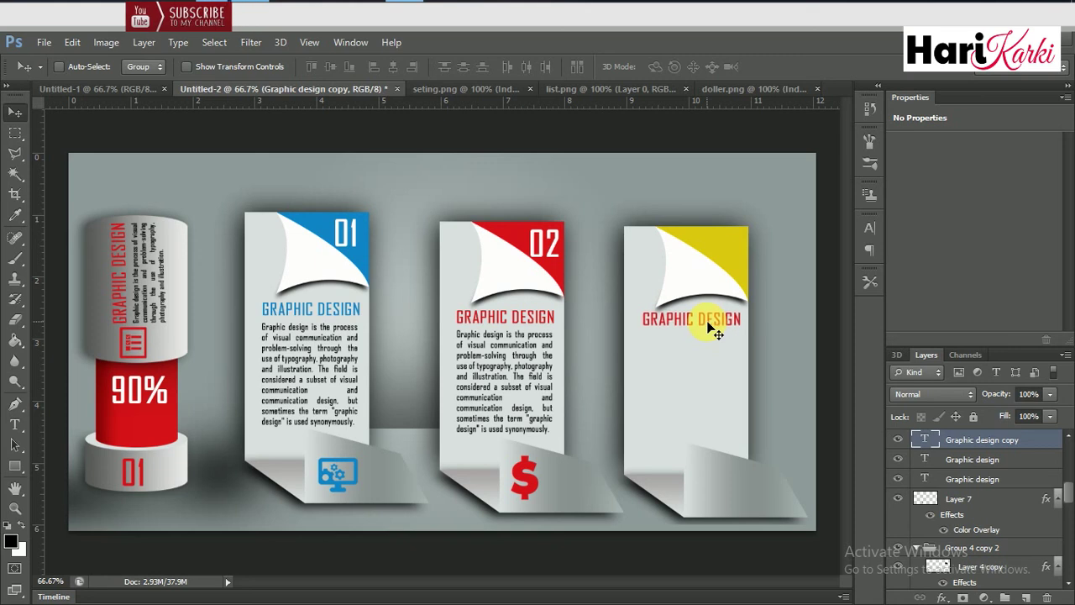
key(Up)
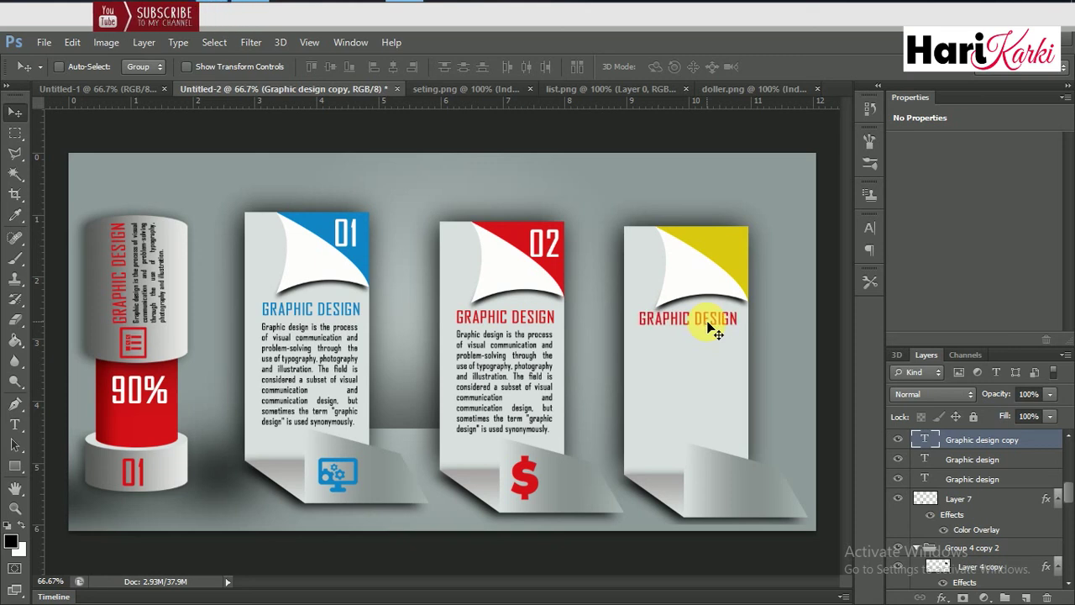
Copy the red card's body paragraph onto the yellow card.
right_click(510, 362)
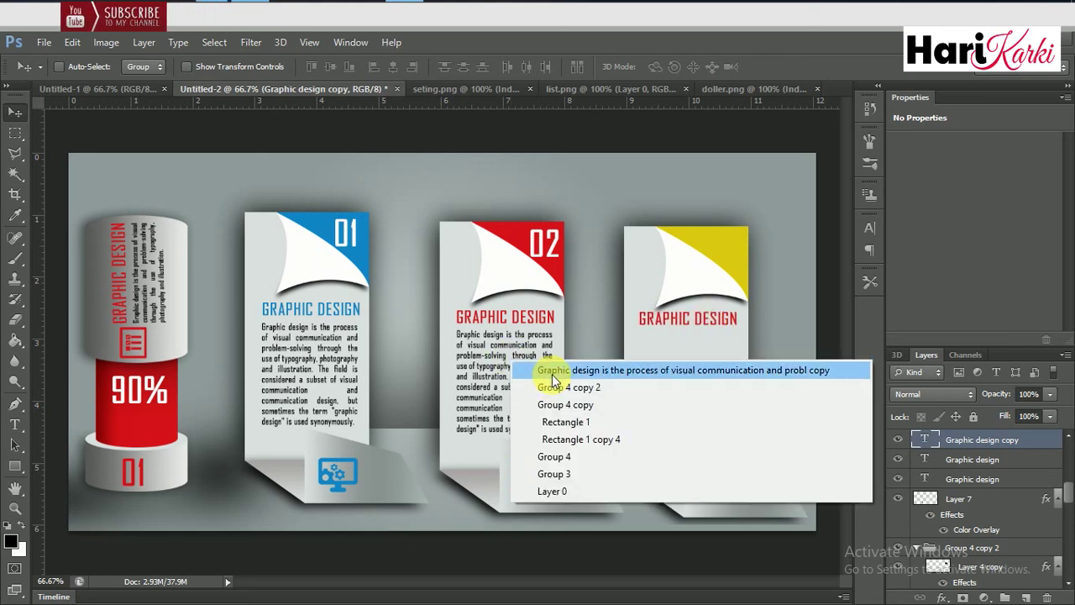
click(529, 369)
drag(514, 378, 699, 382)
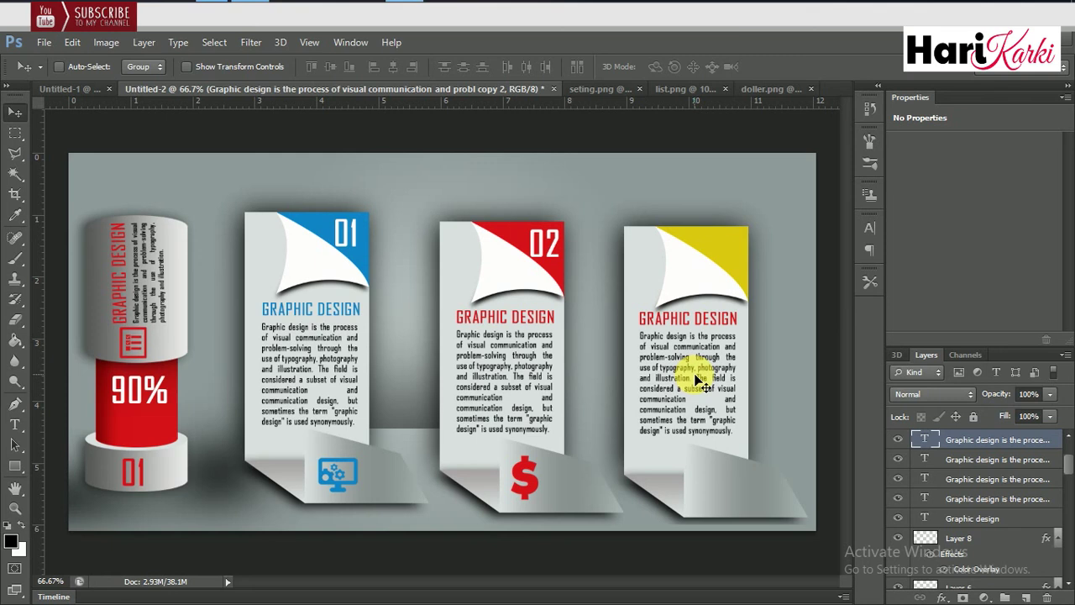
Copy the 02 number onto the yellow card's corner and change it to 03.
right_click(552, 257)
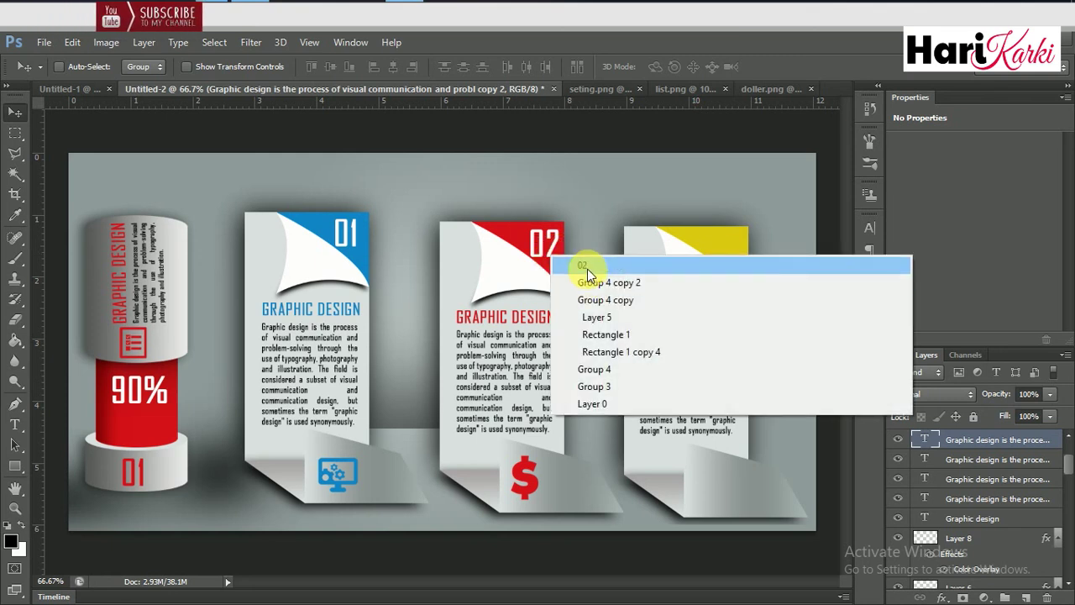
click(588, 271)
drag(561, 269, 714, 259)
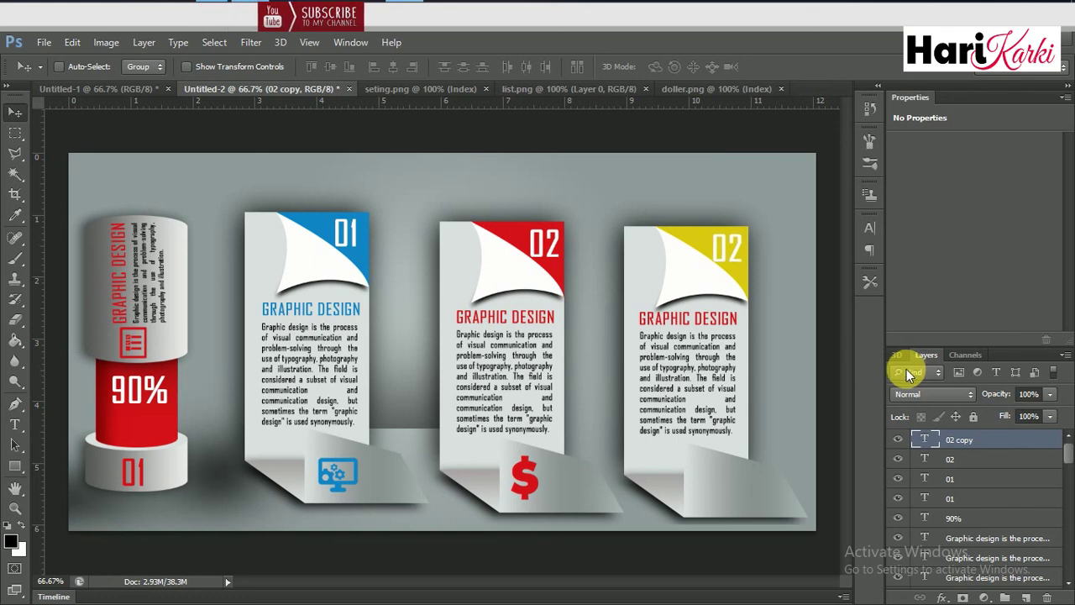
double_click(925, 441)
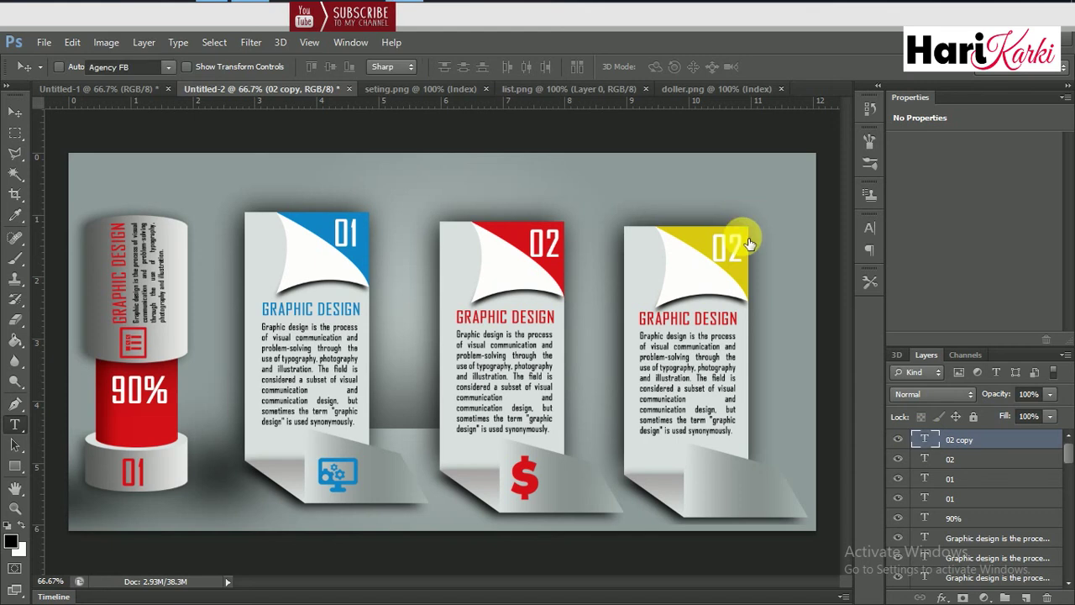
text(3)
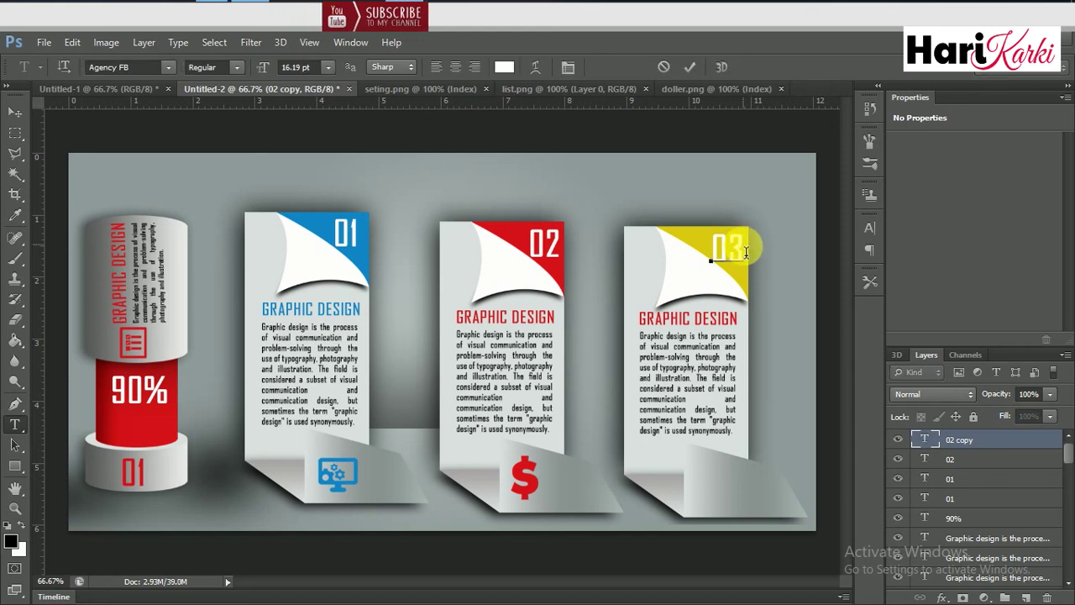
click(957, 460)
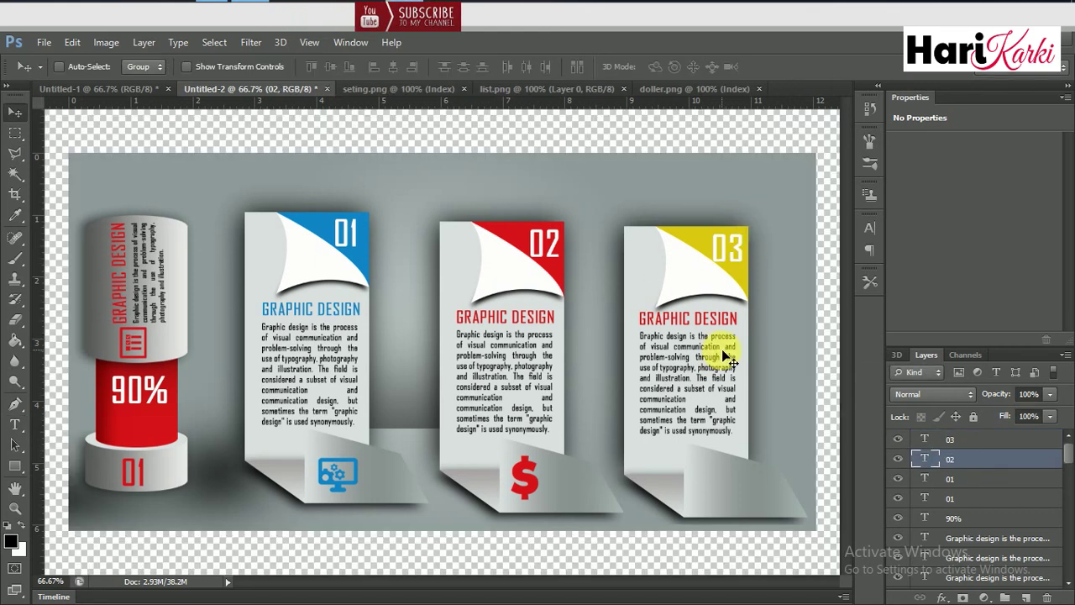
Drag computer.png into the infographic and shrink it proportionally to about 4%.
key(alt+Tab)
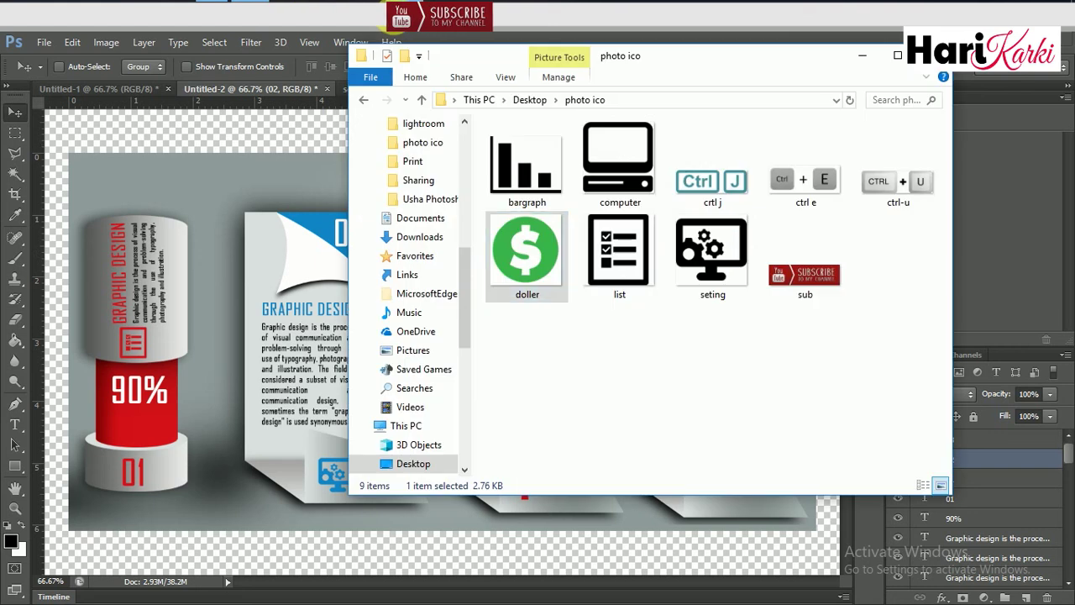
click(628, 145)
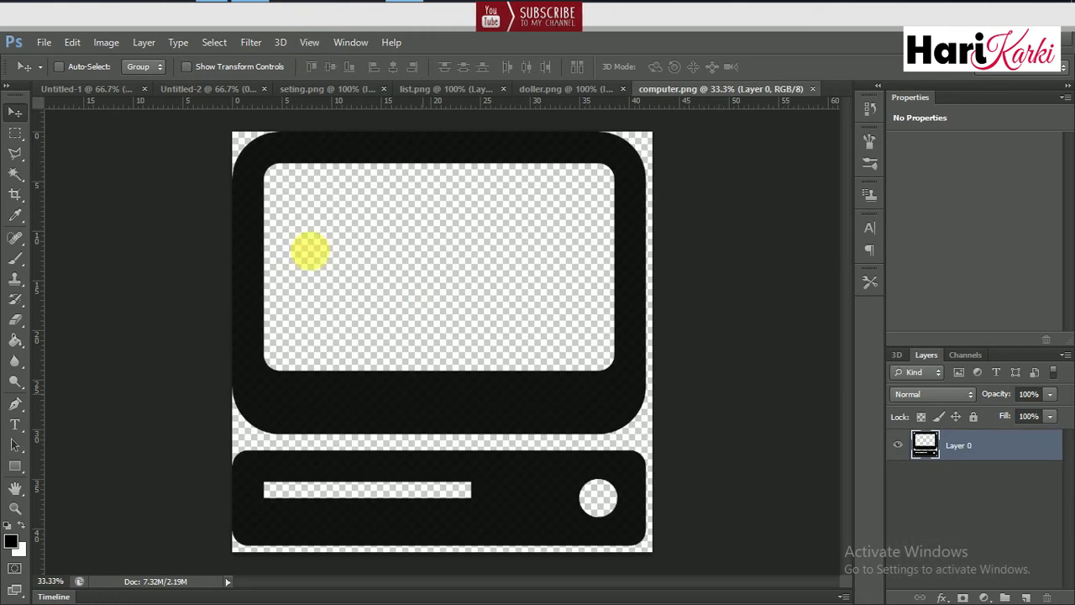
mouse_move(308, 249)
mouse_down()
mouse_move(225, 116)
mouse_move(623, 478)
mouse_move(678, 449)
mouse_up()
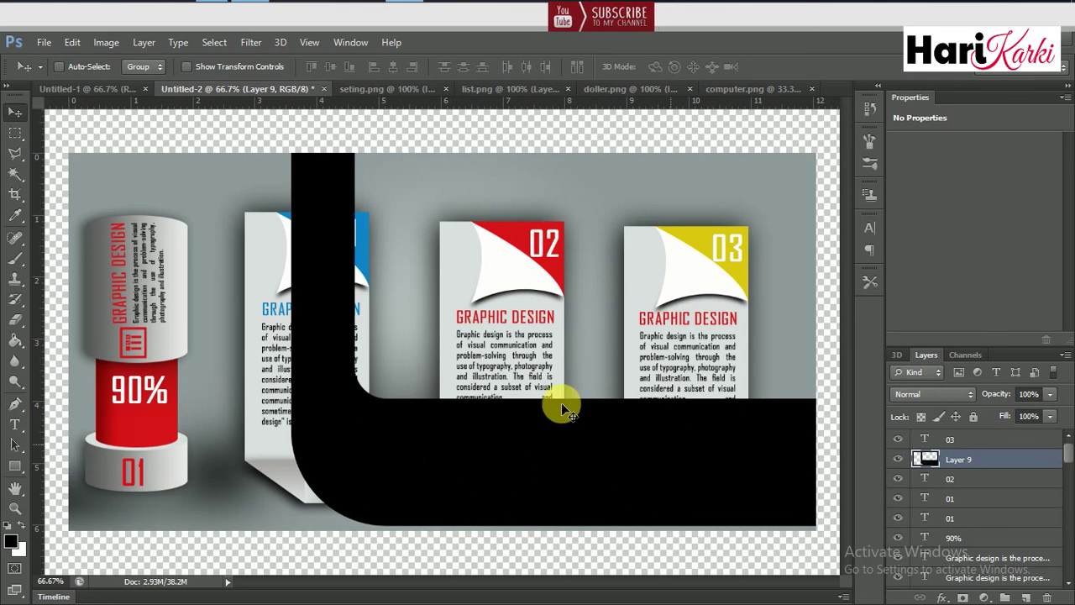
key(ctrl+t)
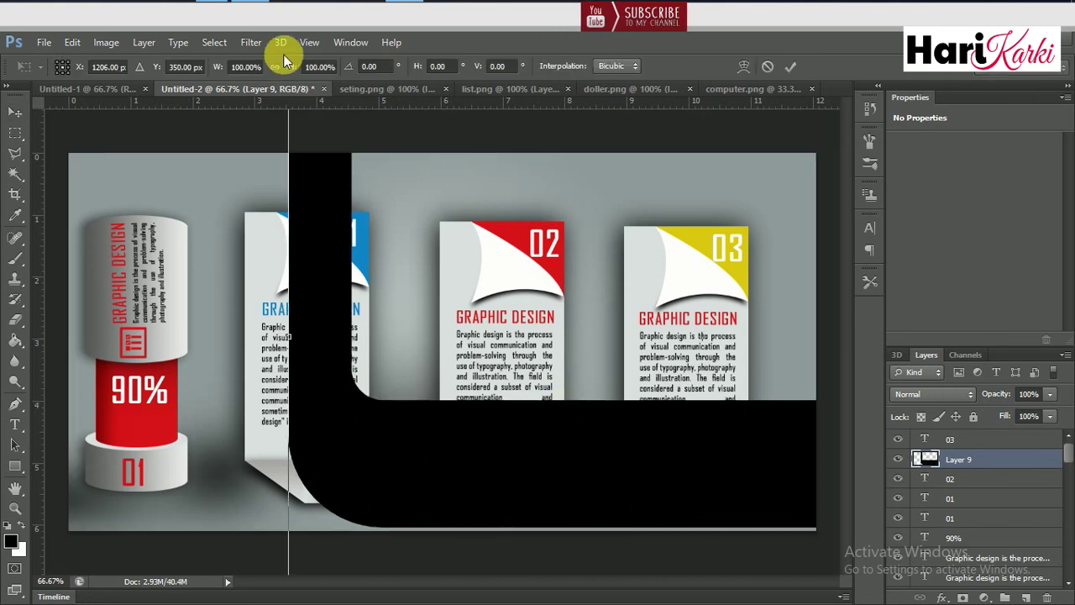
click(275, 66)
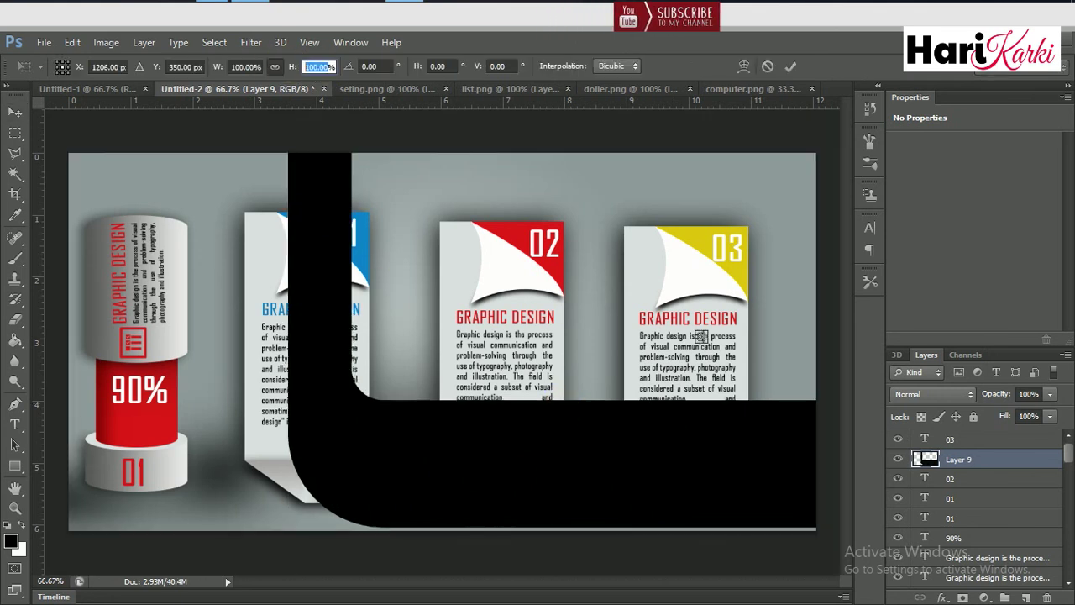
text(10)
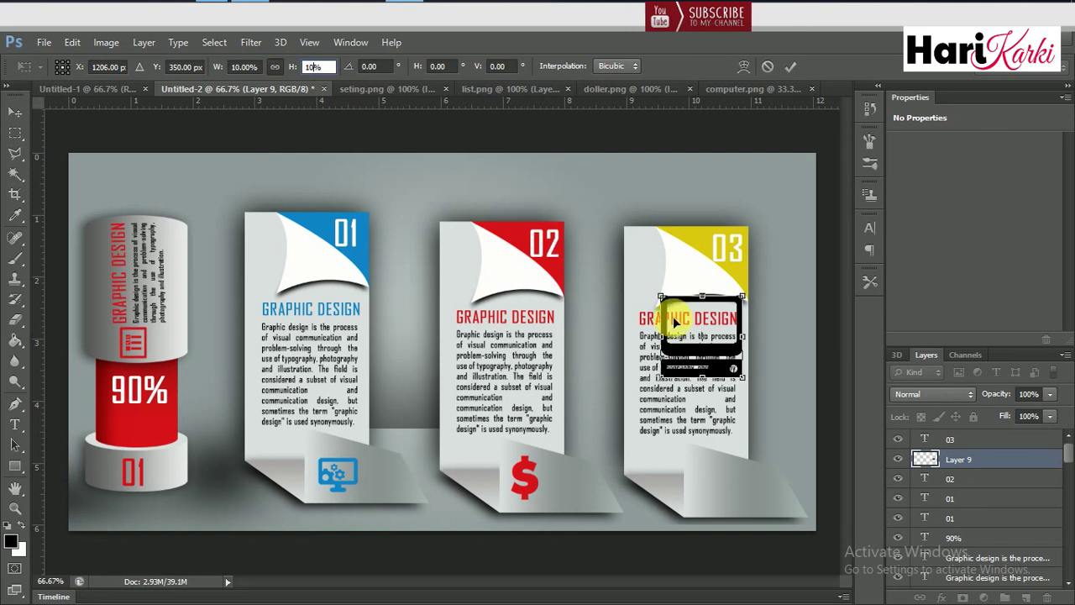
drag(661, 297, 712, 347)
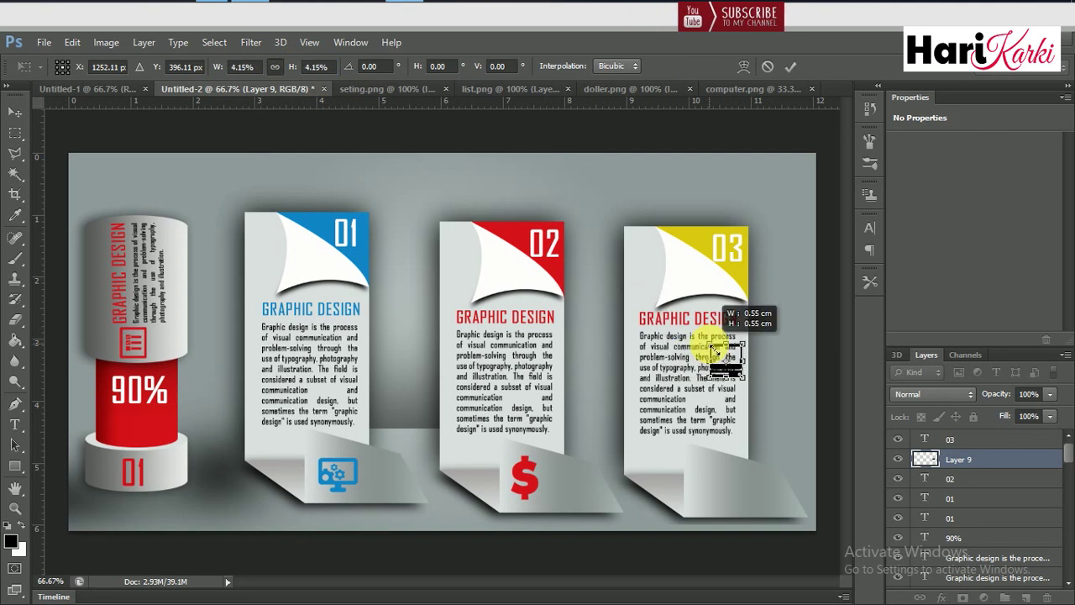
key(Return)
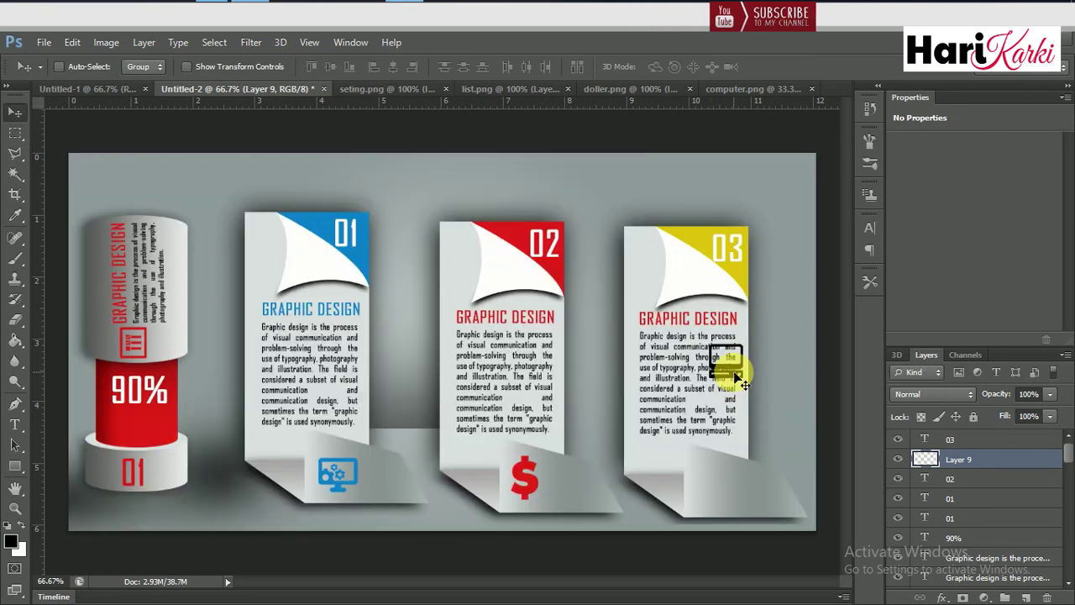
Move the computer icon onto card 03's folded bottom and enlarge it slightly.
drag(737, 379, 724, 499)
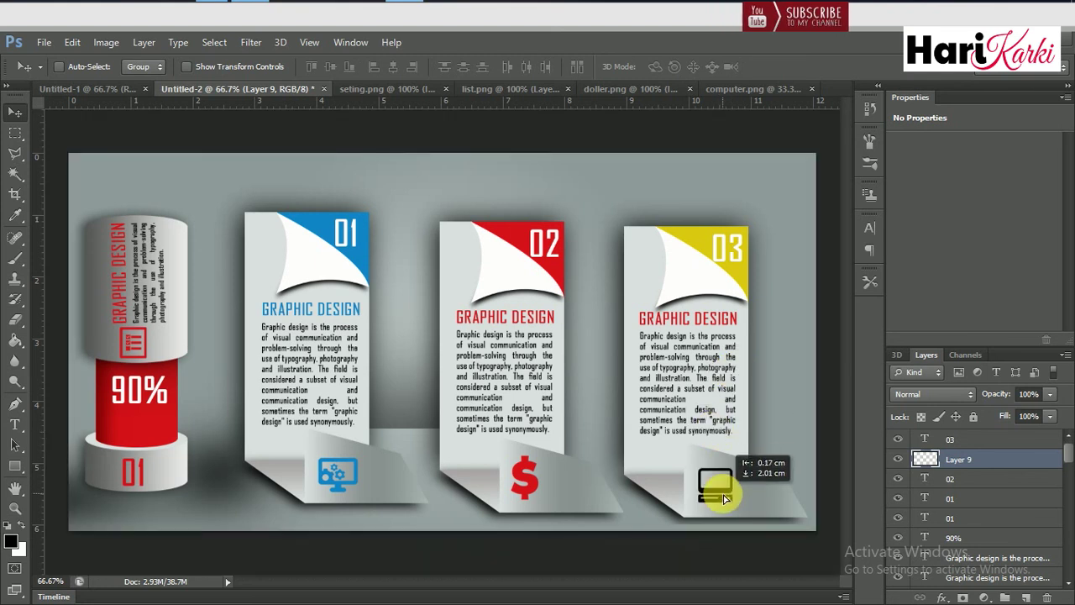
key(ctrl+t)
drag(732, 468, 742, 474)
key(Return)
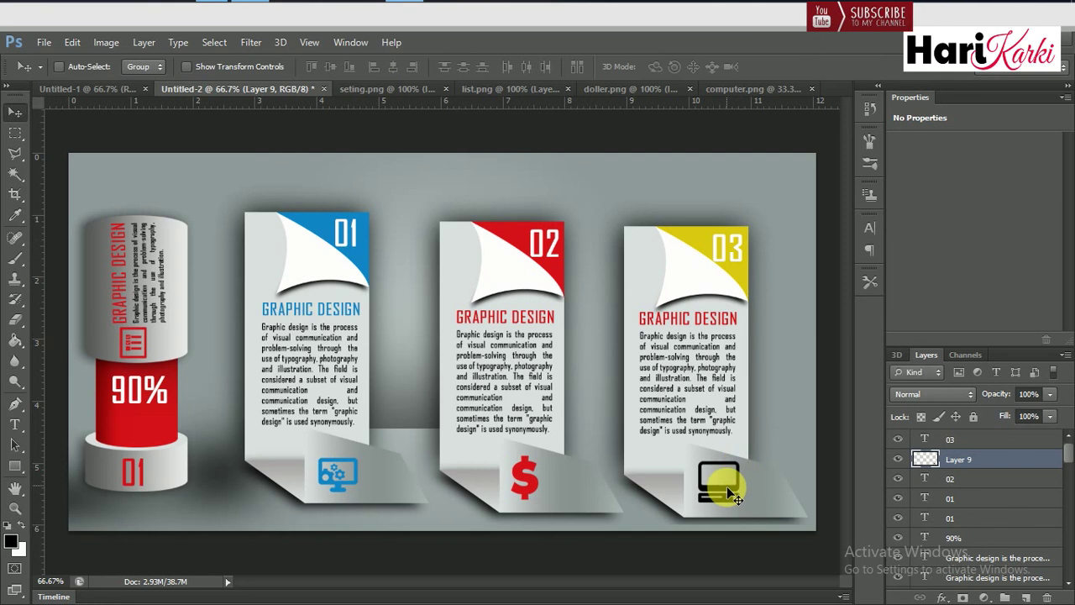
drag(725, 504, 719, 508)
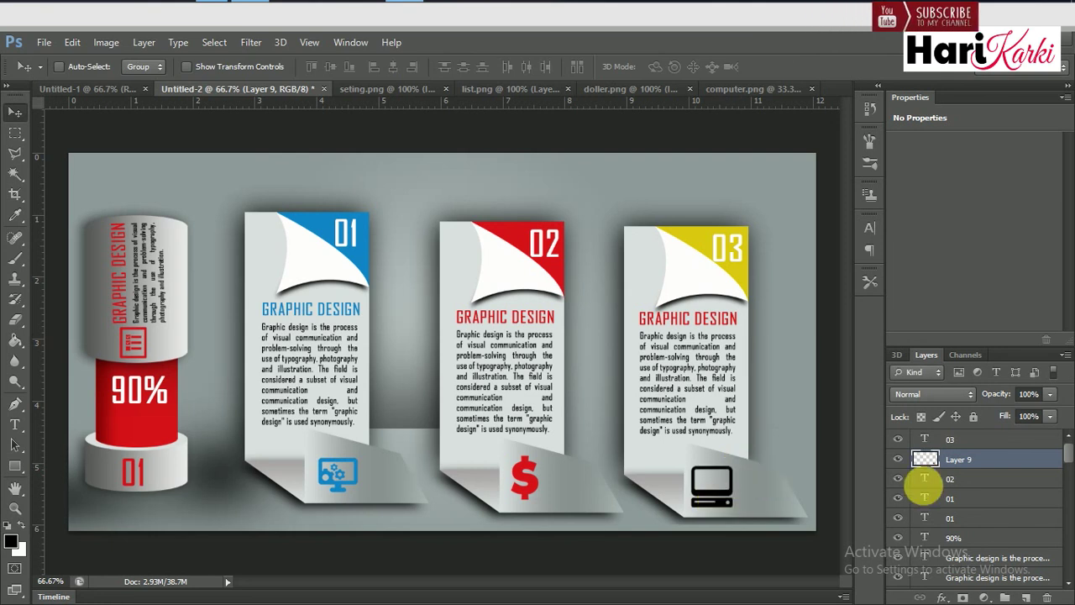
Give Layer 9's computer icon a Color Overlay sampled from the 03 tab's yellow (dbca11).
right_click(945, 468)
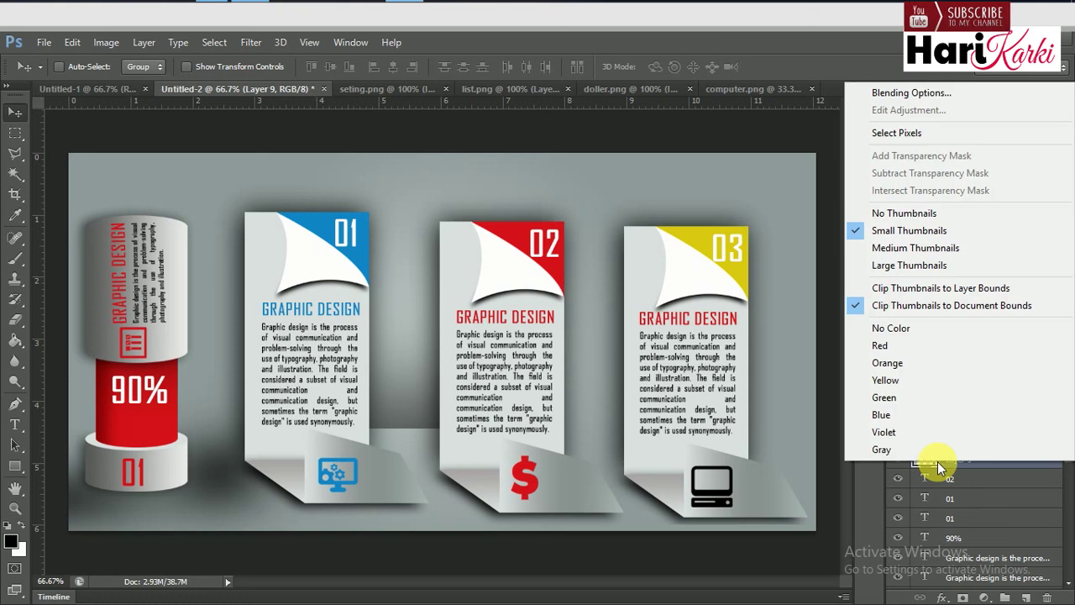
key(Escape)
click(942, 597)
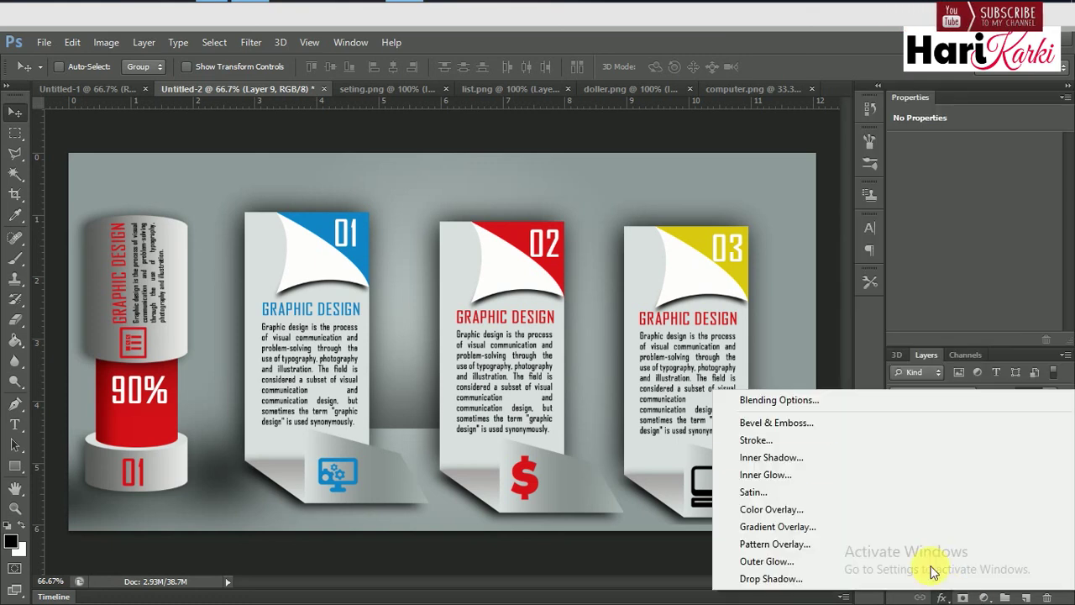
click(802, 510)
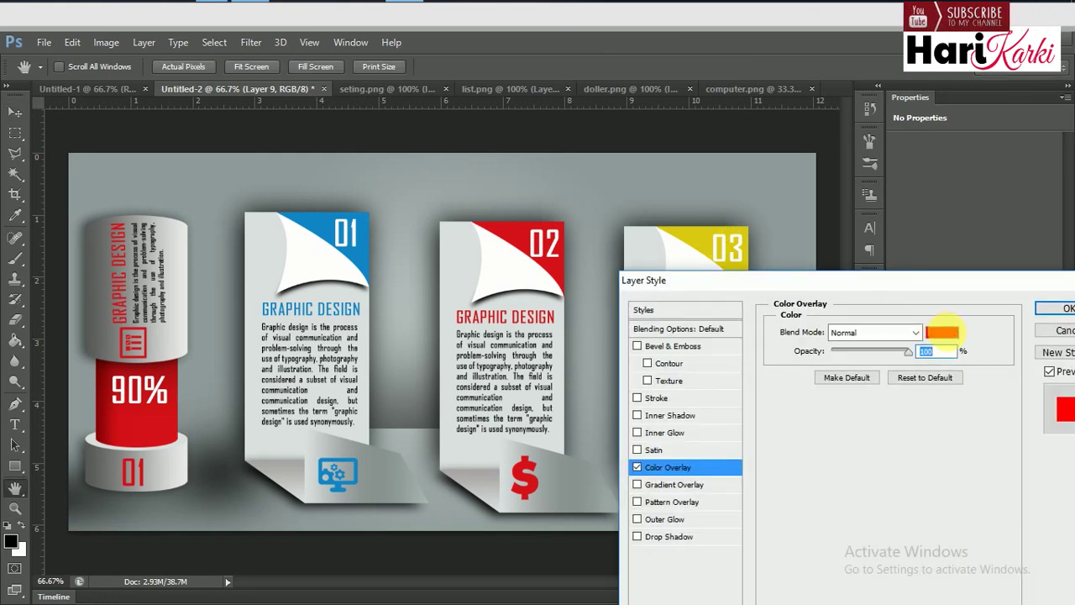
click(942, 333)
click(714, 244)
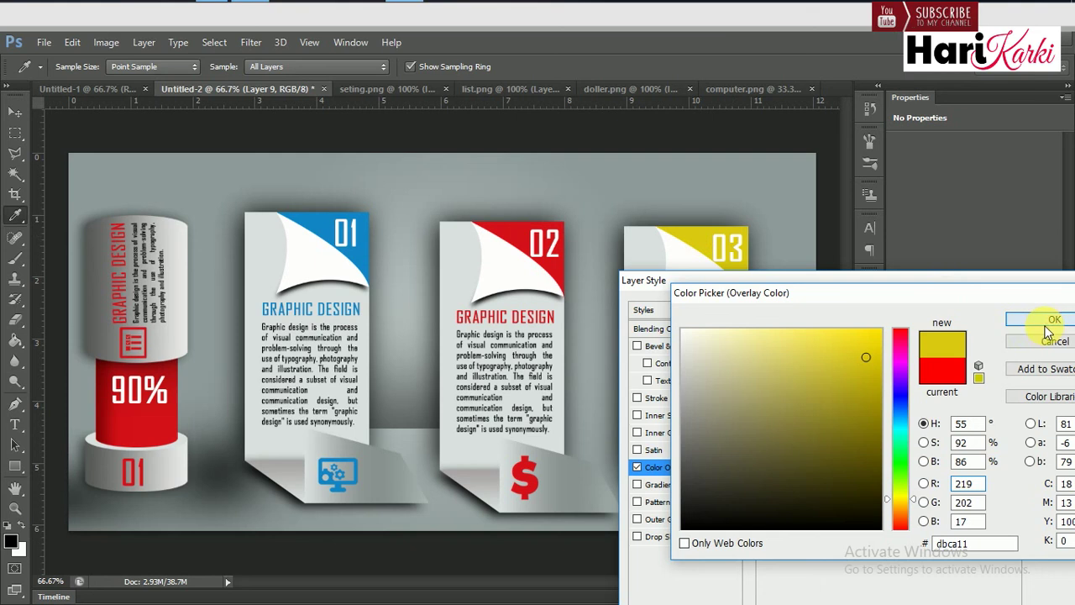
click(1047, 324)
click(1047, 311)
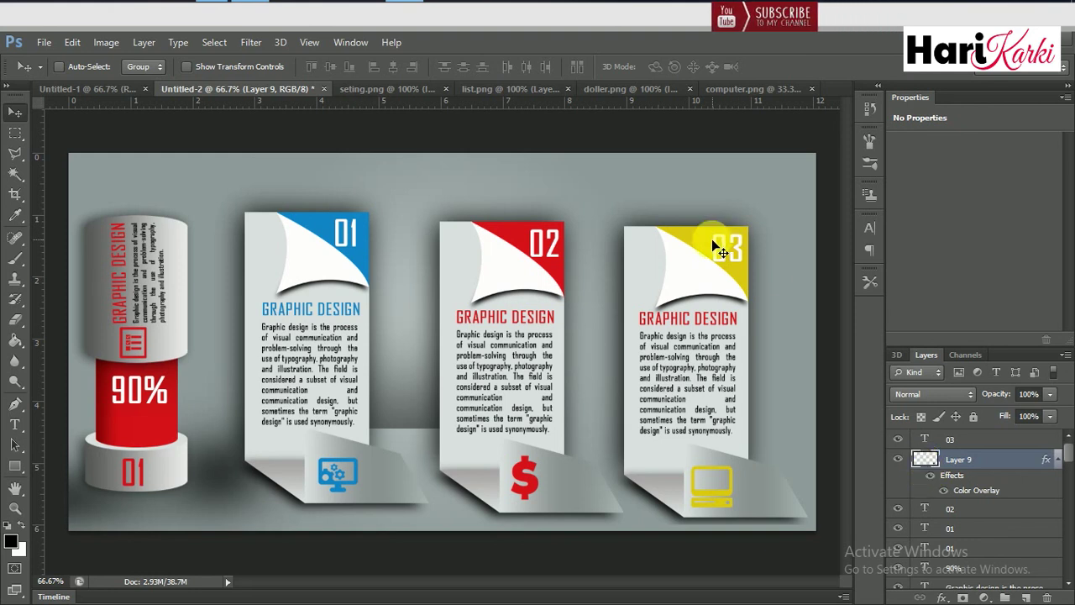
drag(728, 482, 721, 488)
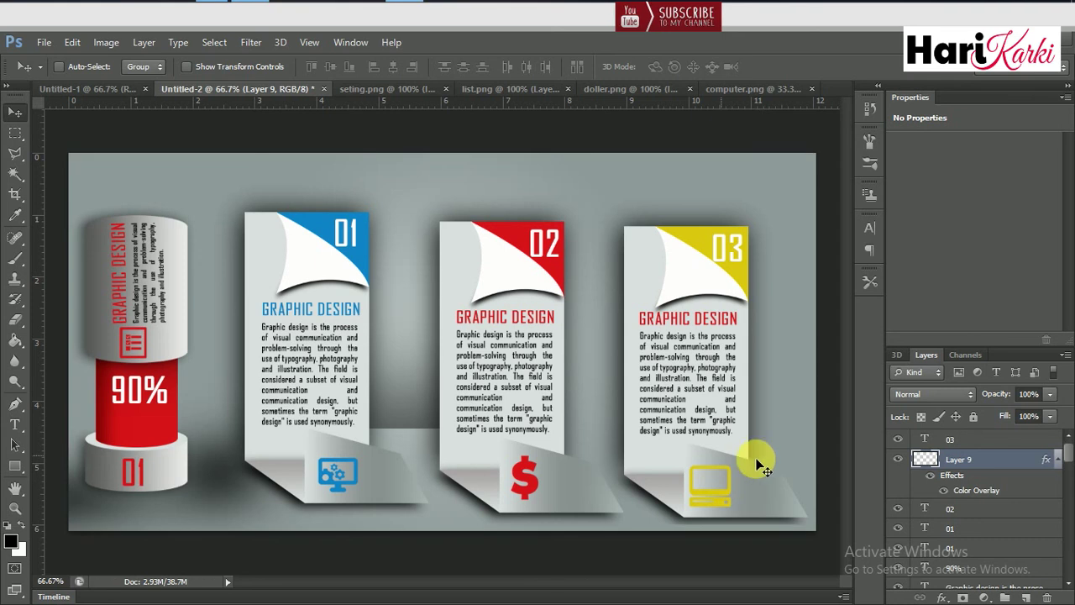